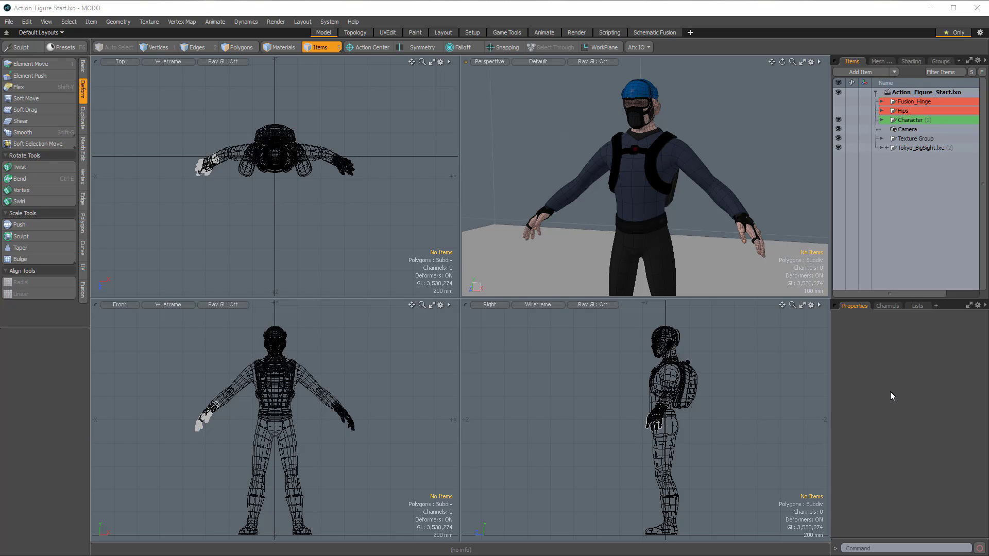
Step: Add a Material layer to the Shader Tree directly beneath the Base Shader
{"action": "left_click_drag", "start_coordinate": [747, 170], "coordinate": [778, 159], "text": "alt"}
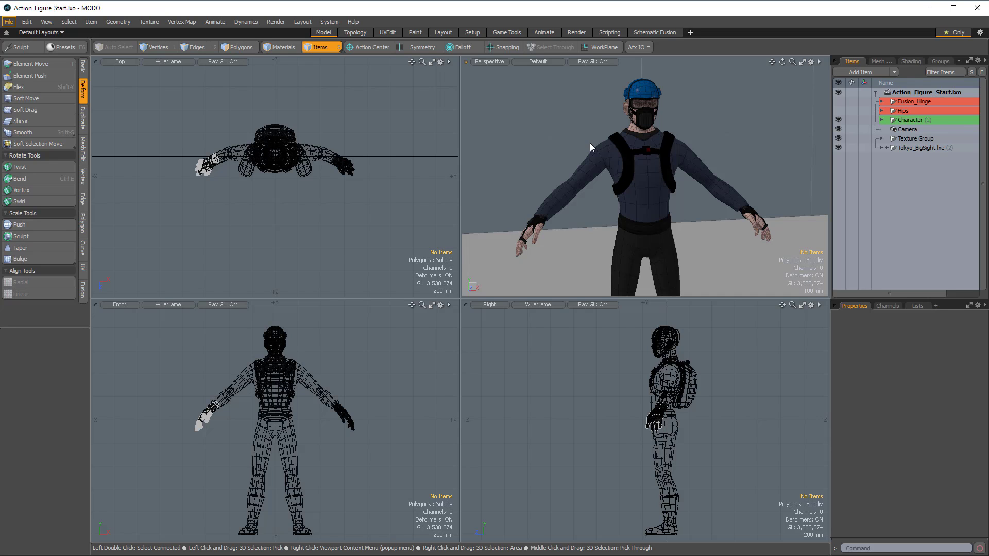
{"action": "left_click_drag", "start_coordinate": [625, 164], "coordinate": [680, 165], "text": "alt"}
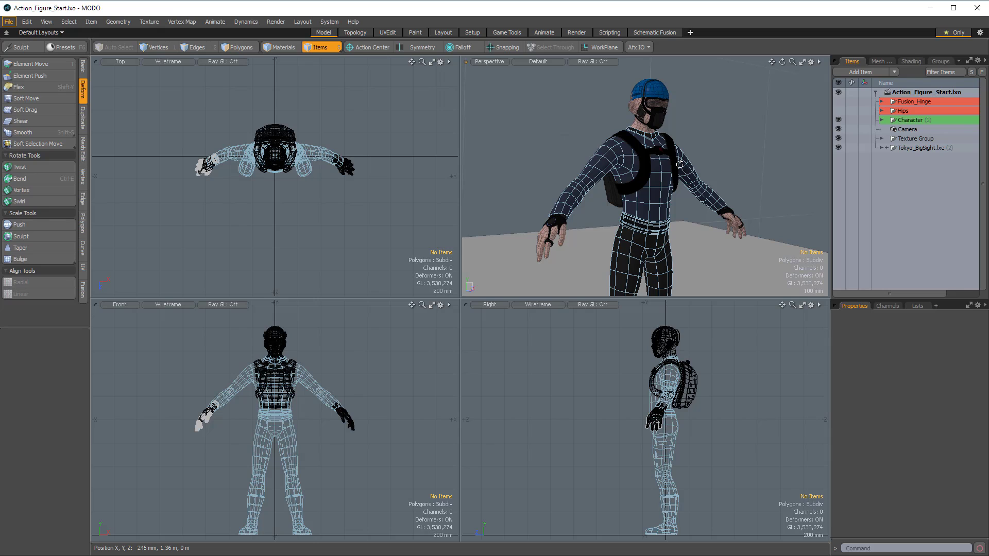
{"action": "left_click", "coordinate": [911, 61]}
{"action": "left_click", "coordinate": [890, 150]}
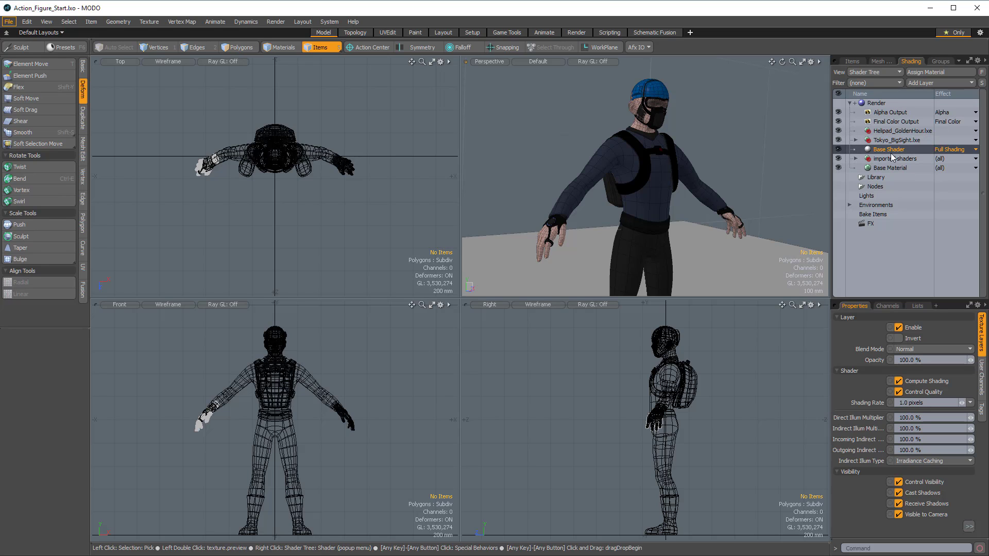
{"action": "left_click", "coordinate": [971, 85]}
{"action": "left_click", "coordinate": [957, 121]}
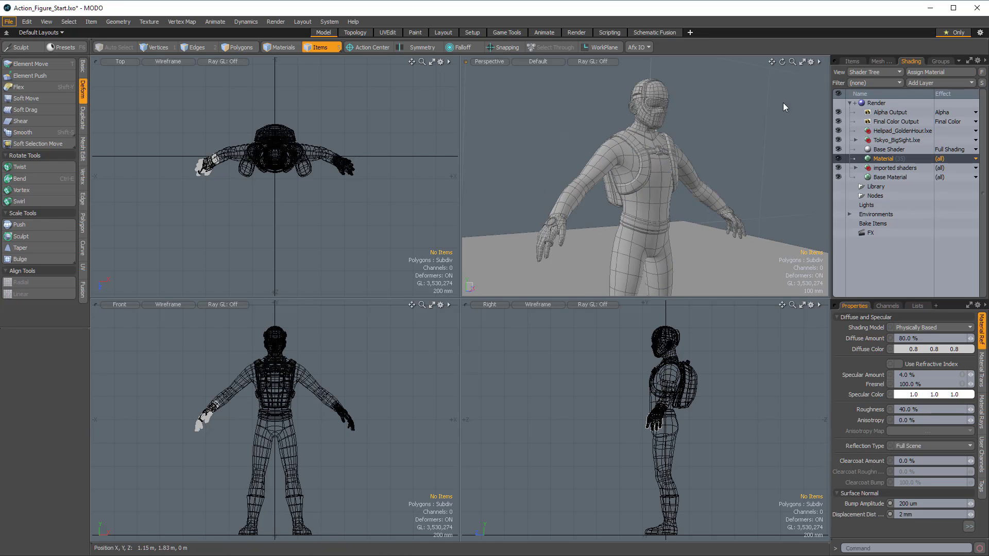
Step: Examine the character up close, expand the Character group, and temporarily hide the Helmet mesh to inspect the head before showing it again
{"action": "left_click_drag", "start_coordinate": [766, 170], "coordinate": [685, 168], "text": "alt"}
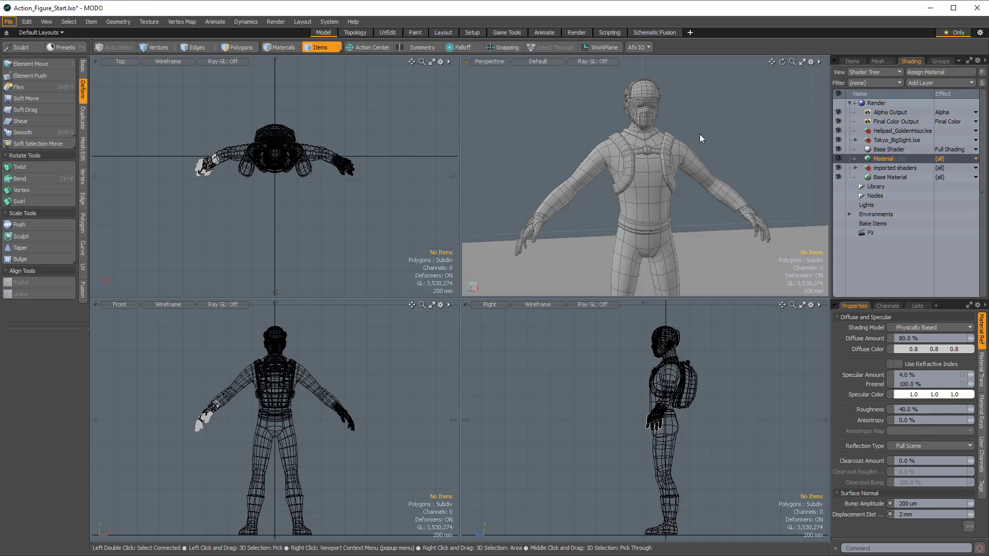
{"action": "left_click_drag", "start_coordinate": [699, 134], "coordinate": [676, 158], "text": "alt"}
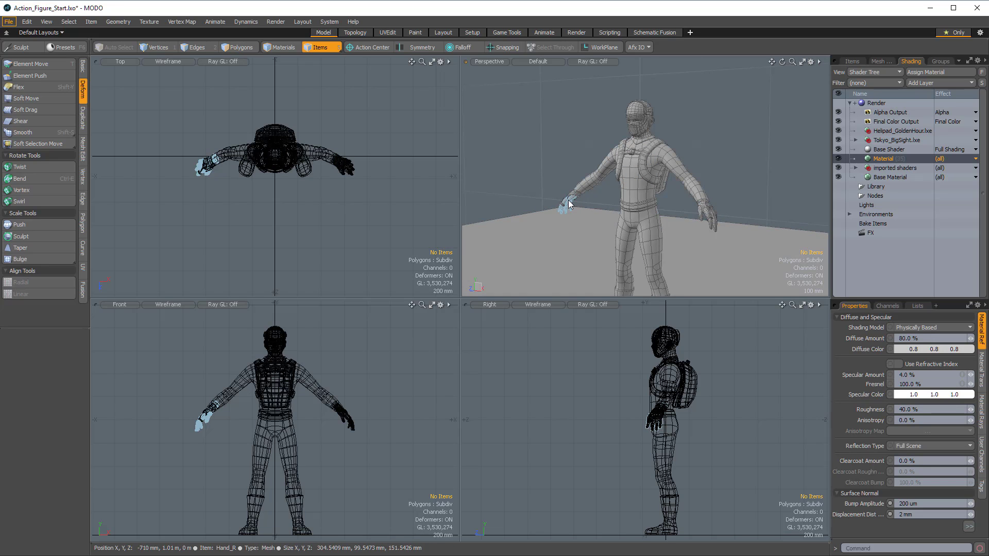
{"action": "left_click_drag", "start_coordinate": [640, 147], "coordinate": [685, 145], "text": "ctrl+alt"}
{"action": "left_click_drag", "start_coordinate": [685, 144], "coordinate": [598, 170], "text": "alt+shift"}
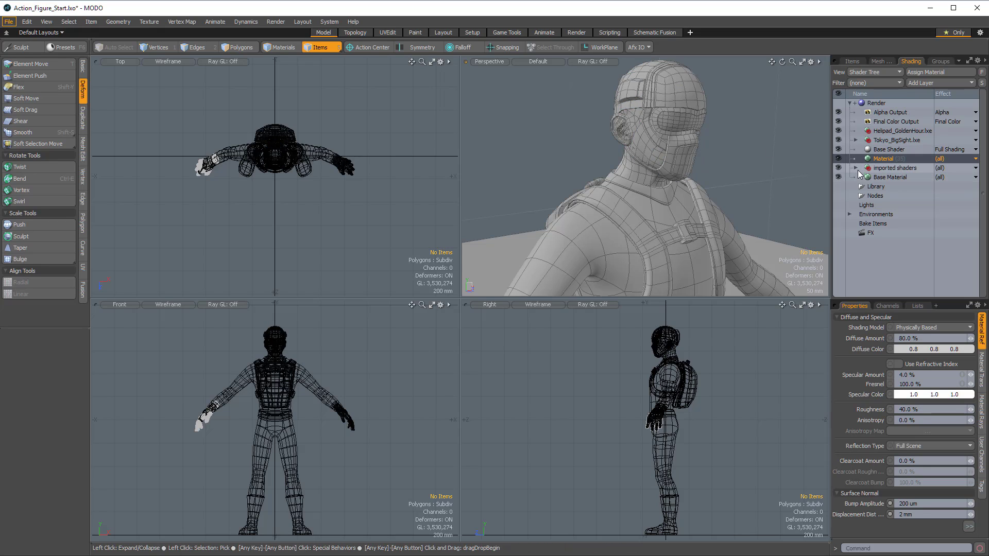
{"action": "left_click", "coordinate": [852, 61]}
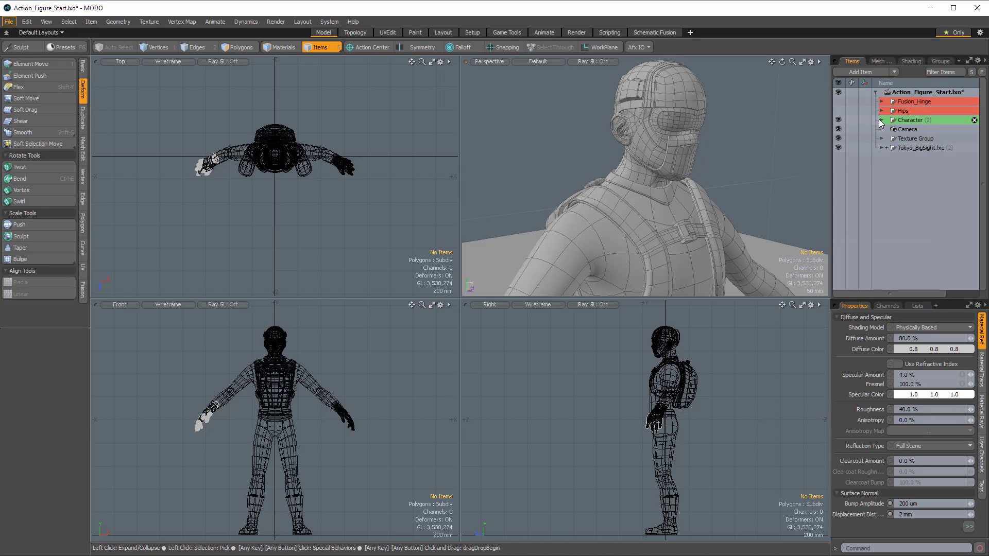
{"action": "left_click", "coordinate": [881, 120]}
{"action": "left_click", "coordinate": [838, 147]}
{"action": "left_click_drag", "start_coordinate": [742, 157], "coordinate": [603, 156], "text": "alt"}
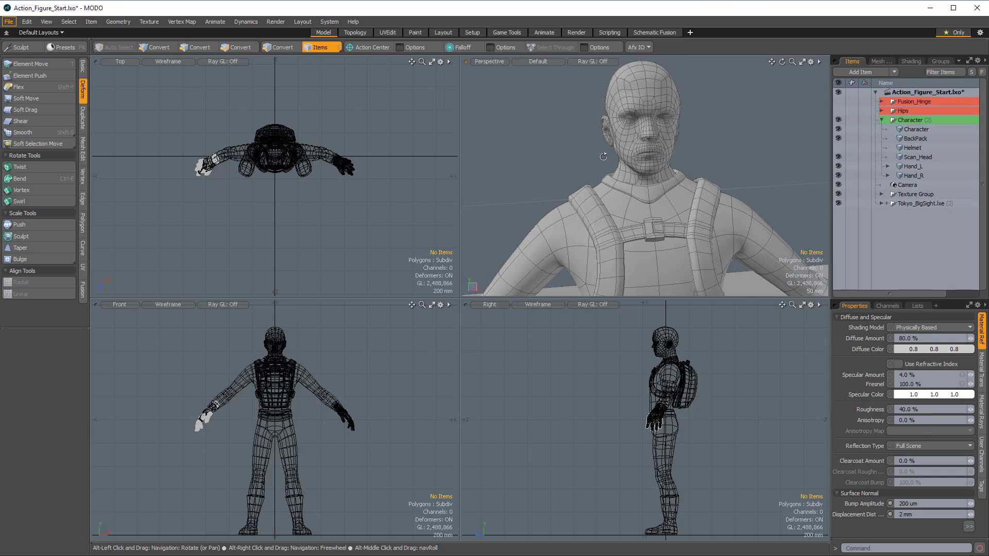
{"action": "left_click", "coordinate": [838, 149]}
Step: Select the BackPack mesh and examine the character's straps, torso, arms, waist and neck from several angles
{"action": "left_click", "coordinate": [706, 201]}
{"action": "left_click_drag", "start_coordinate": [706, 201], "coordinate": [580, 160], "text": "alt"}
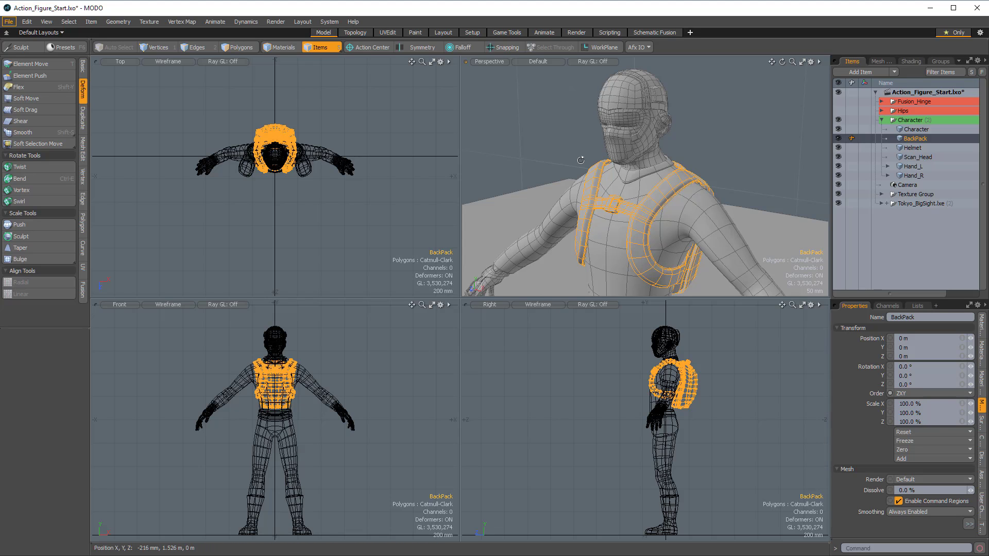
{"action": "left_click_drag", "start_coordinate": [581, 160], "coordinate": [570, 152], "text": "alt"}
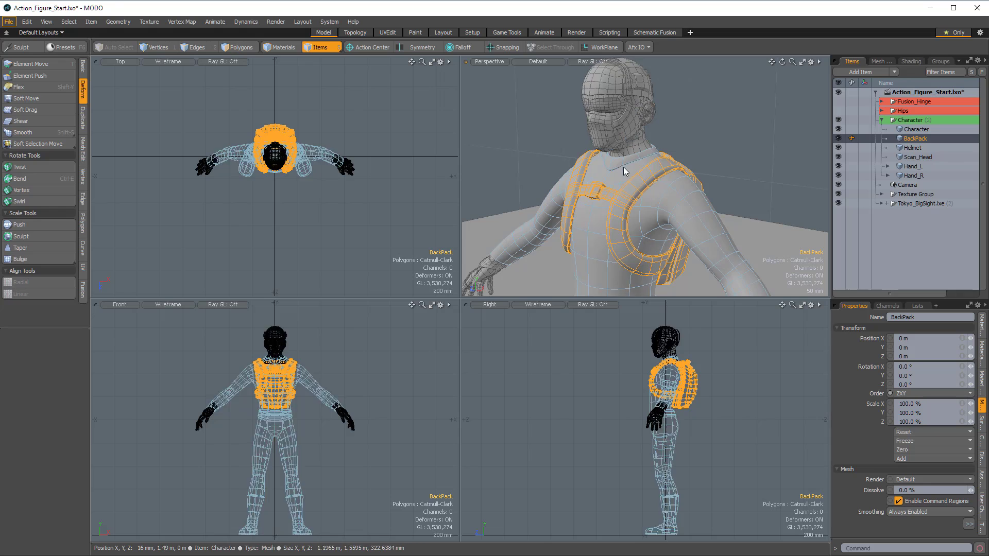
{"action": "left_click_drag", "start_coordinate": [487, 266], "coordinate": [487, 234], "text": "alt"}
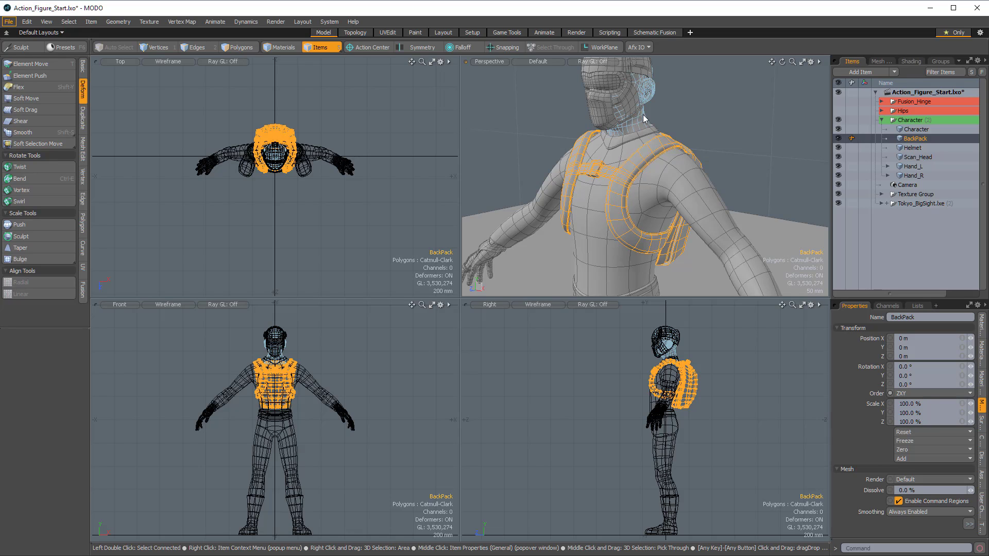
{"action": "left_click_drag", "start_coordinate": [642, 114], "coordinate": [638, 190], "text": "alt"}
{"action": "mouse_move", "coordinate": [702, 178]}
{"action": "left_mouse_down", "text": "alt"}
{"action": "mouse_move", "coordinate": [660, 177]}
{"action": "mouse_move", "coordinate": [675, 188]}
{"action": "mouse_move", "coordinate": [705, 184]}
{"action": "left_mouse_up", "text": "alt"}
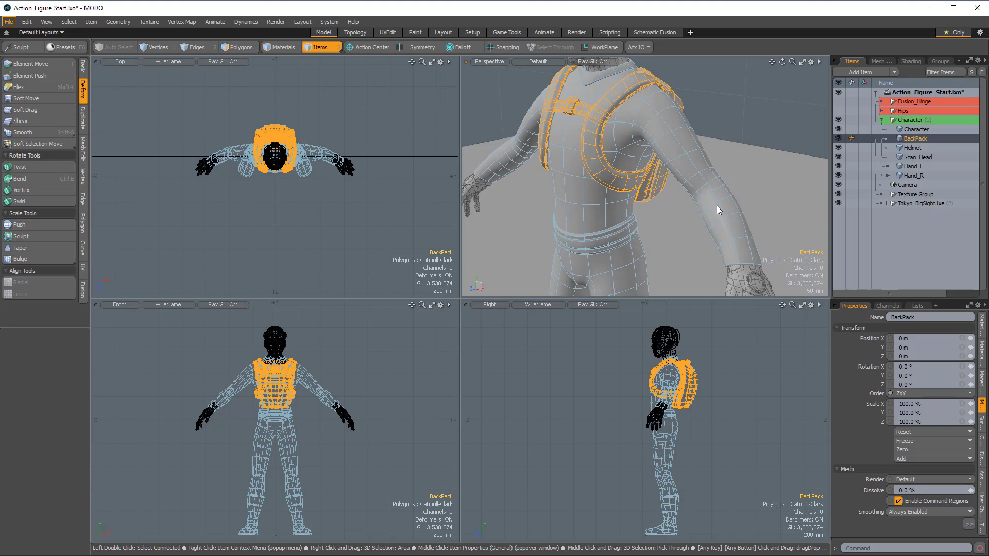
{"action": "left_click_drag", "start_coordinate": [697, 192], "coordinate": [617, 149], "text": "alt"}
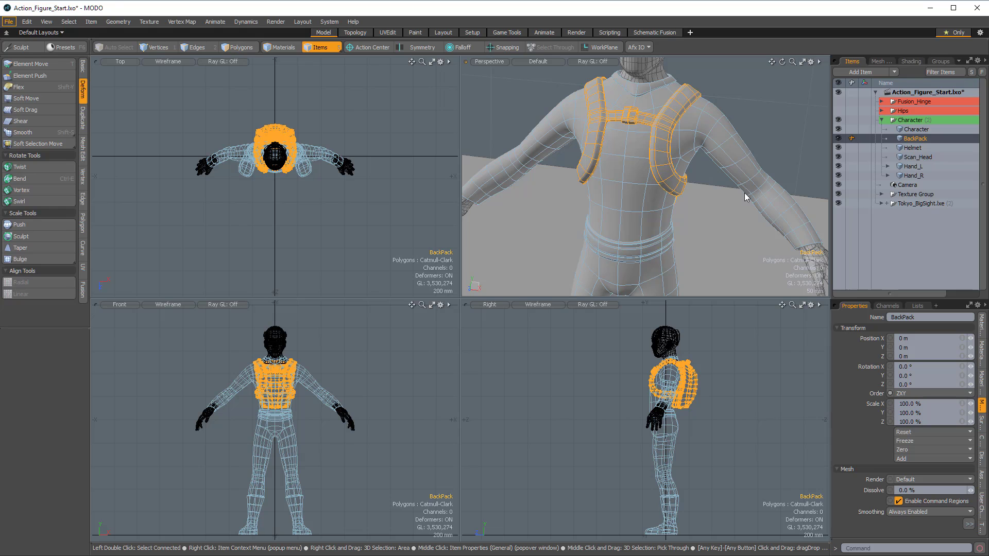
{"action": "left_click_drag", "start_coordinate": [743, 193], "coordinate": [728, 196], "text": "alt"}
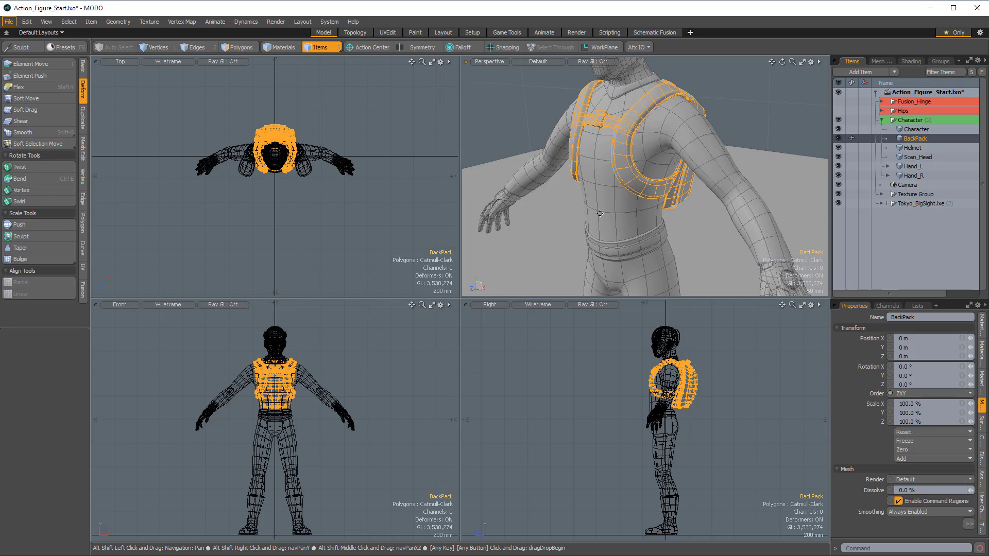
{"action": "left_click_drag", "start_coordinate": [607, 156], "coordinate": [609, 68], "text": "alt+shift"}
{"action": "left_click_drag", "start_coordinate": [660, 207], "coordinate": [634, 198], "text": "alt+shift"}
{"action": "left_click_drag", "start_coordinate": [629, 83], "coordinate": [621, 219], "text": "alt+shift"}
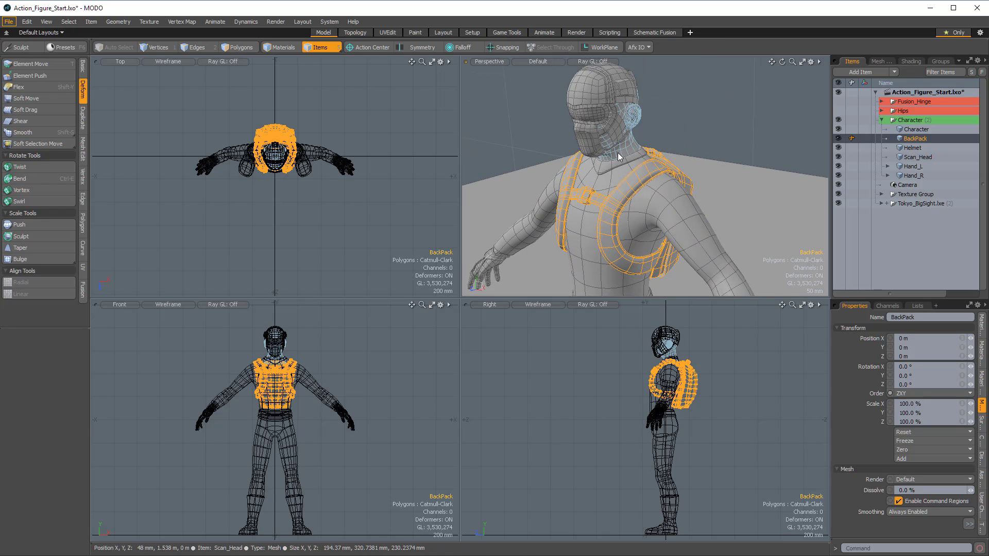
{"action": "left_click", "coordinate": [622, 149]}
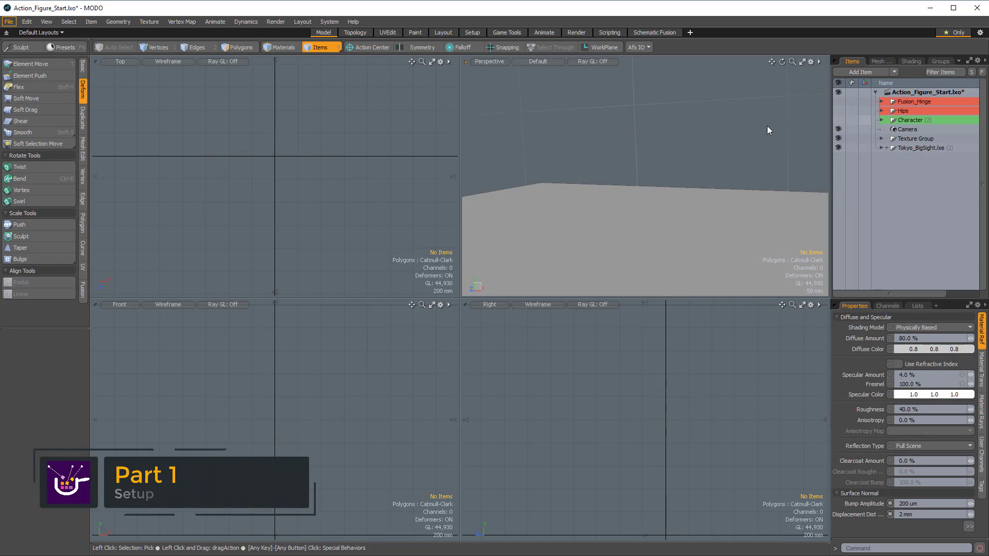
Step: Make the Fusion_Hinge group visible and expand it to list its meshes
{"action": "mouse_move", "coordinate": [712, 194]}
{"action": "left_mouse_down", "text": "alt"}
{"action": "mouse_move", "coordinate": [668, 180]}
{"action": "mouse_move", "coordinate": [706, 200]}
{"action": "left_mouse_up", "text": "alt"}
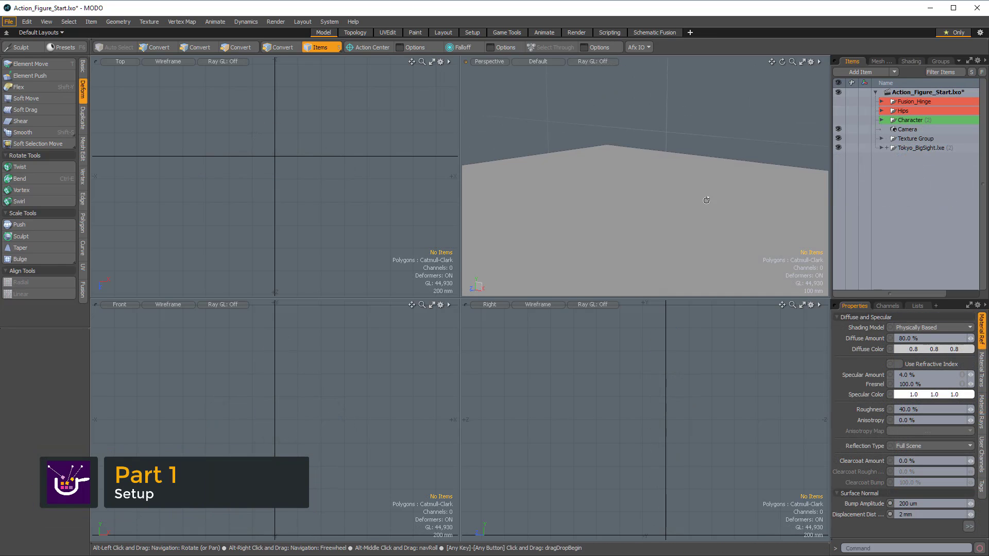
{"action": "left_click", "coordinate": [842, 102]}
{"action": "left_click_drag", "start_coordinate": [672, 214], "coordinate": [669, 179], "text": "alt+shift"}
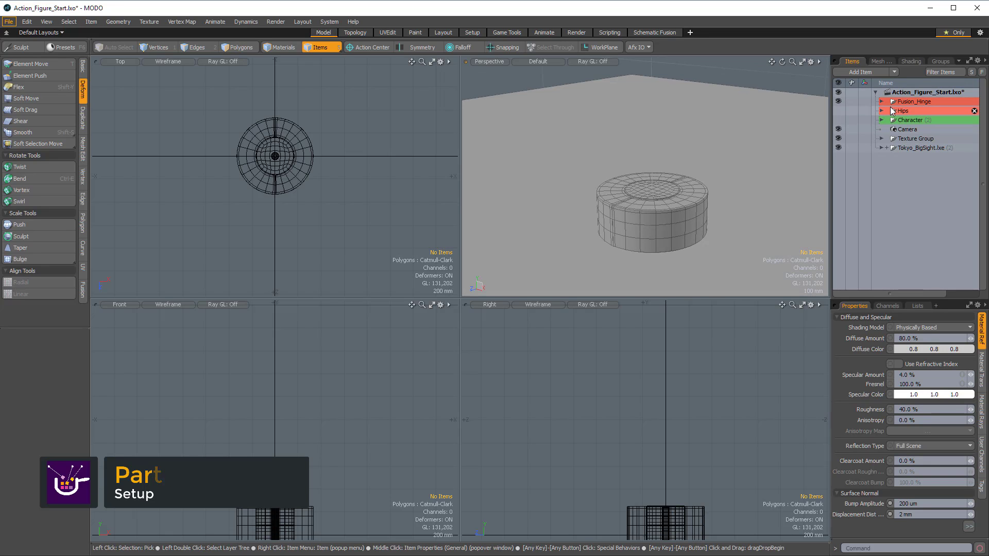
{"action": "left_click", "coordinate": [880, 101]}
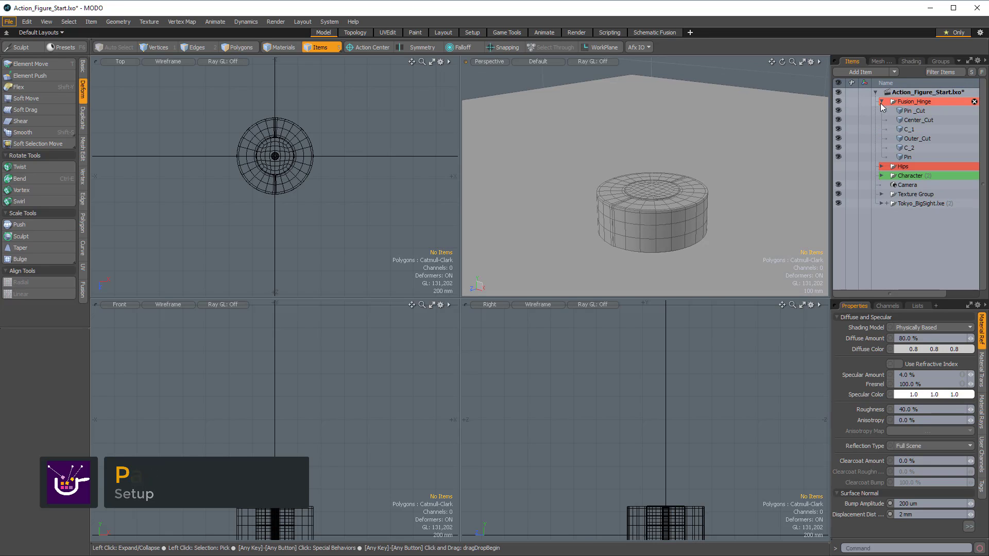
Step: Select the Center_Cut mesh and enable Make Inactive Invisible for inactive meshes in the perspective viewport
{"action": "left_click", "coordinate": [918, 120]}
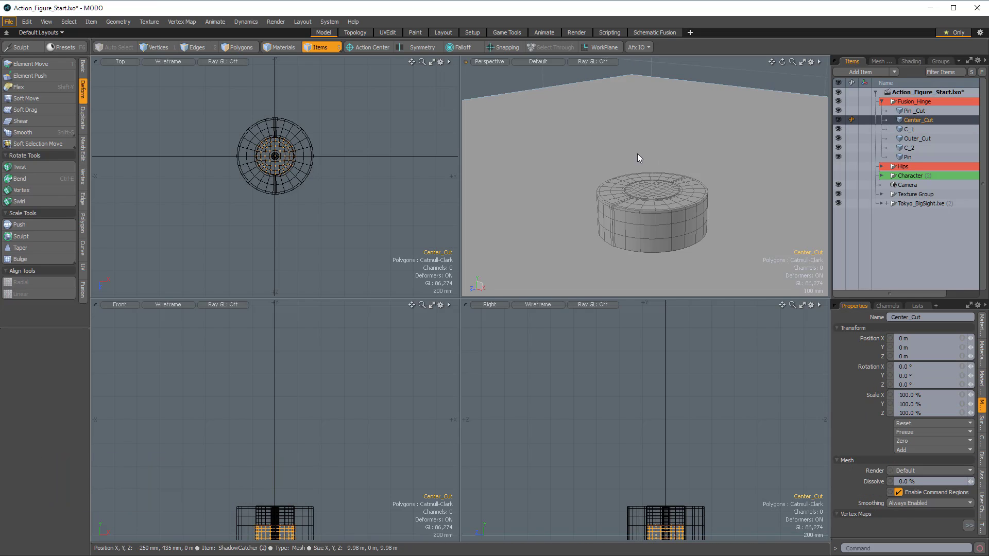
{"action": "key", "text": "o"}
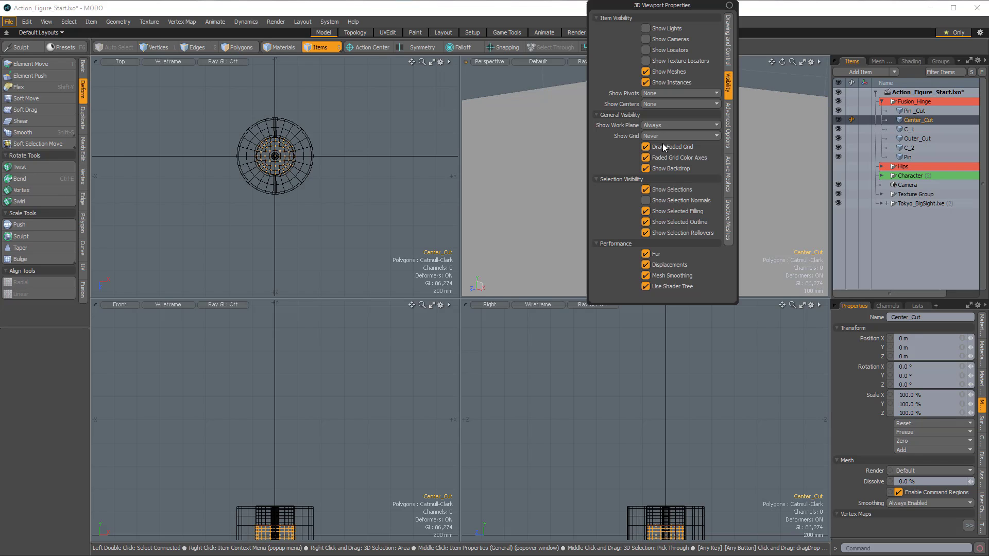
{"action": "left_click", "coordinate": [727, 221]}
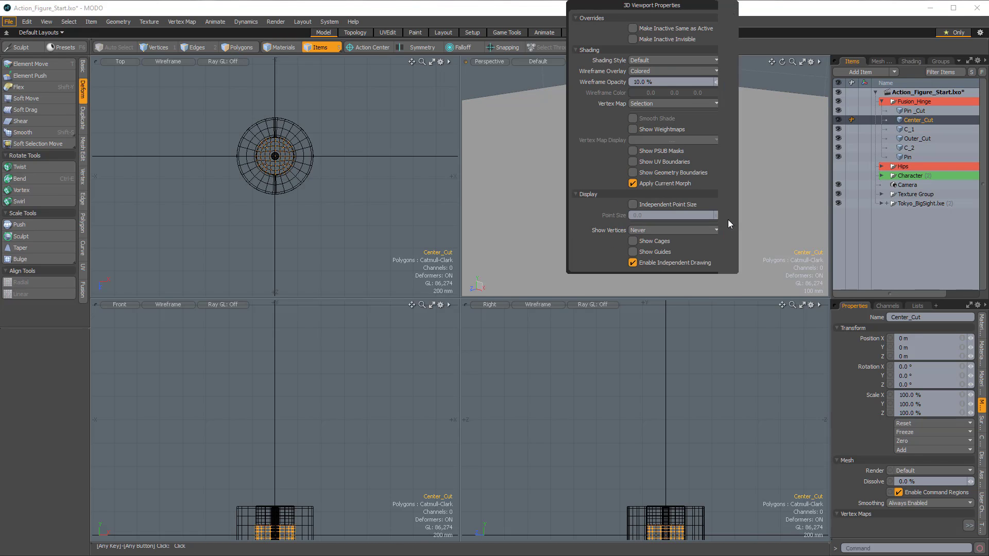
{"action": "left_click", "coordinate": [640, 40]}
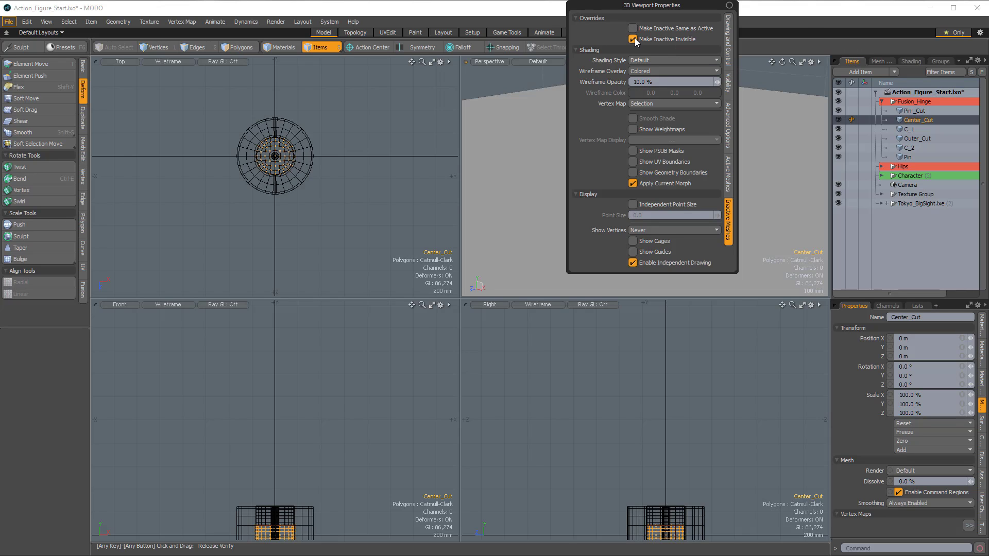
Step: Isolate and examine the hinge's Pin _Cut, Center_Cut, C_1 and C_2 meshes one at a time
{"action": "left_click", "coordinate": [908, 112]}
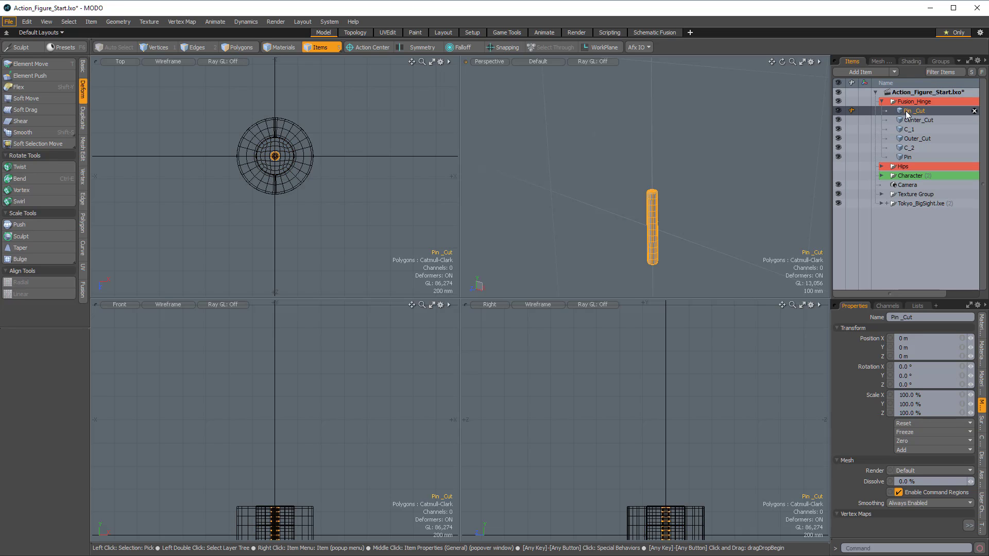
{"action": "left_click_drag", "start_coordinate": [721, 211], "coordinate": [650, 179], "text": "alt"}
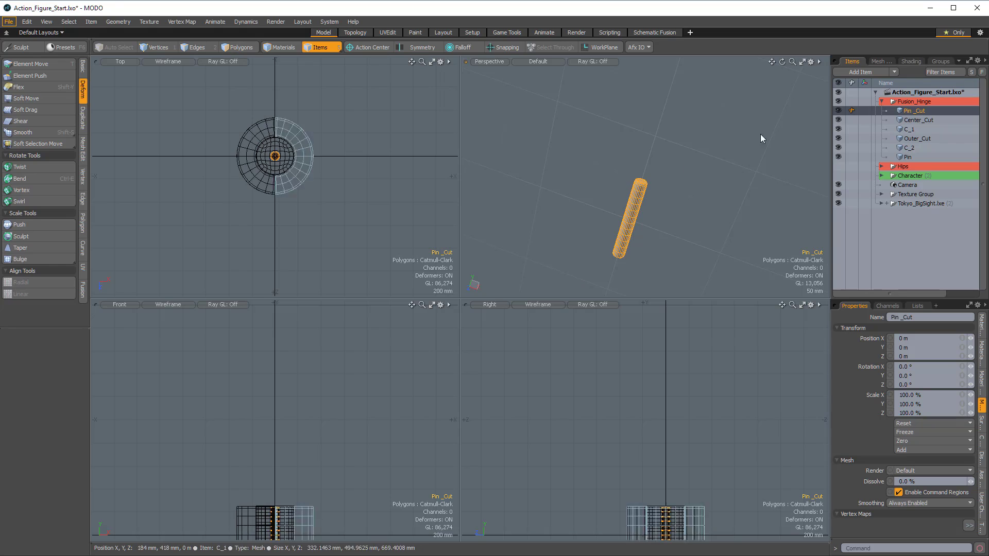
{"action": "left_click", "coordinate": [907, 122]}
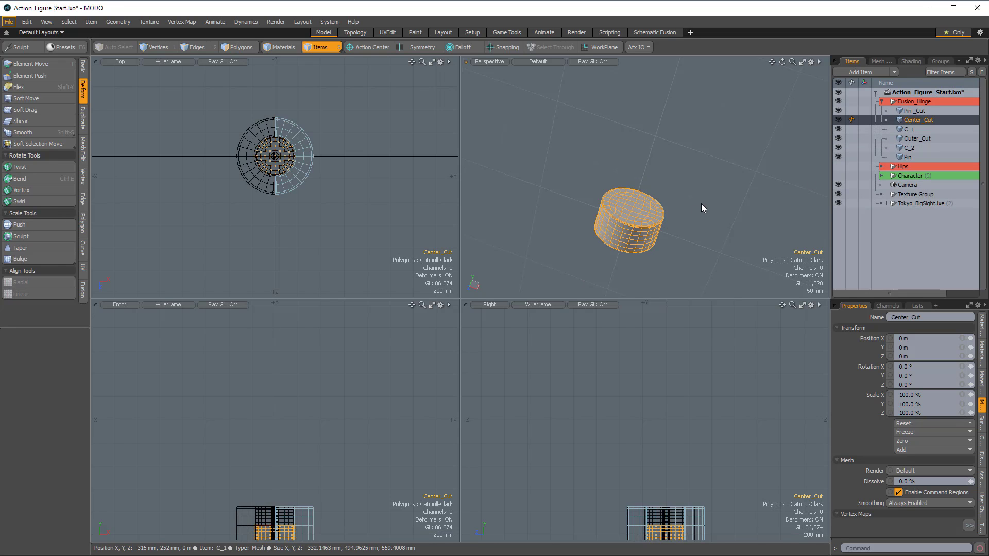
{"action": "left_click", "coordinate": [909, 131]}
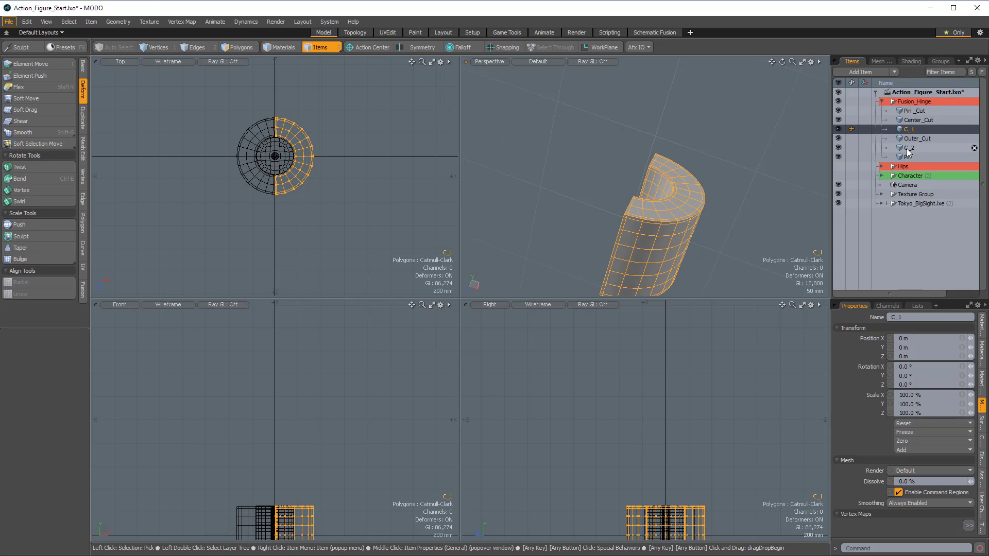
{"action": "left_click", "coordinate": [908, 149]}
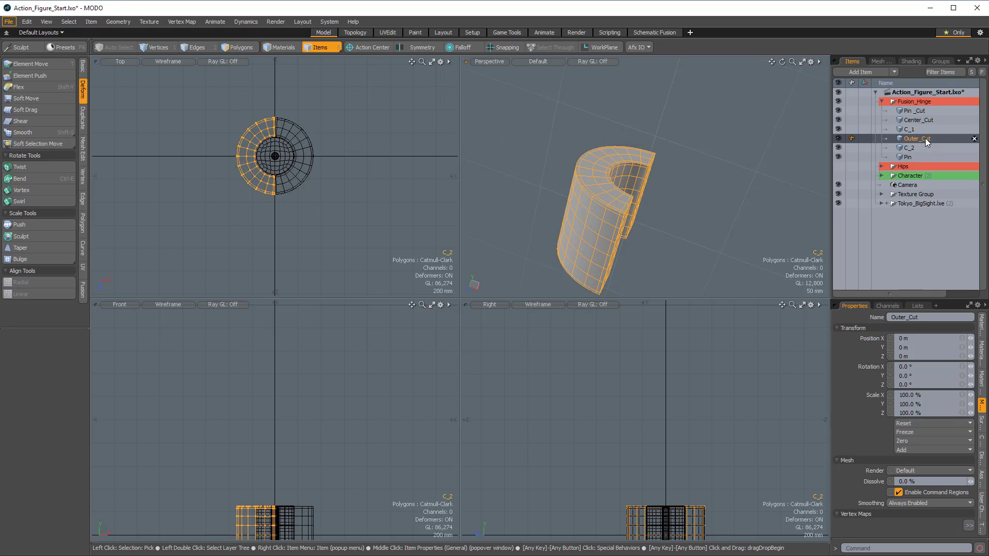
Step: Examine the Outer_Cut mesh alone, and together with Center_Cut by adding it to the selection
{"action": "left_click", "coordinate": [924, 138]}
{"action": "left_click_drag", "start_coordinate": [644, 211], "coordinate": [613, 260], "text": "alt"}
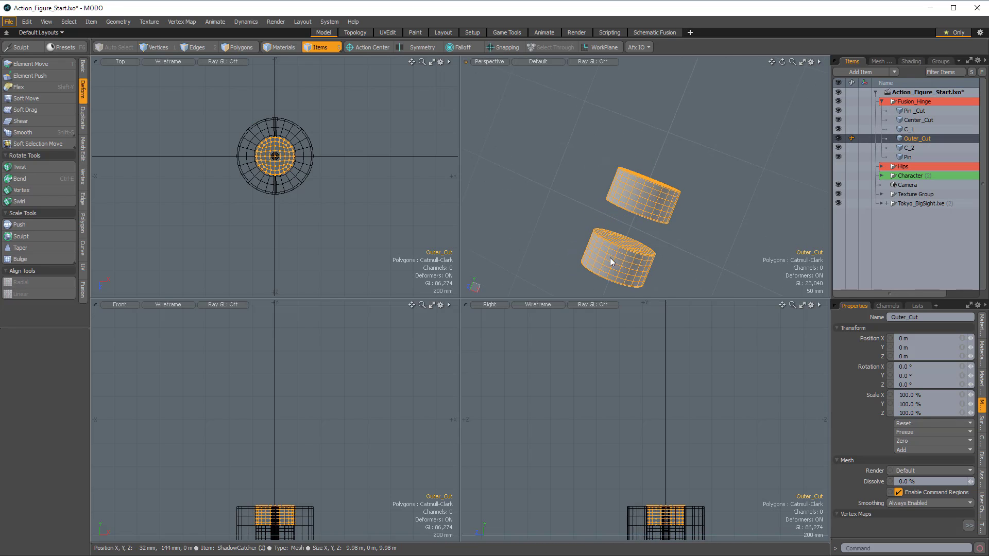
{"action": "left_click", "coordinate": [919, 120], "text": "ctrl"}
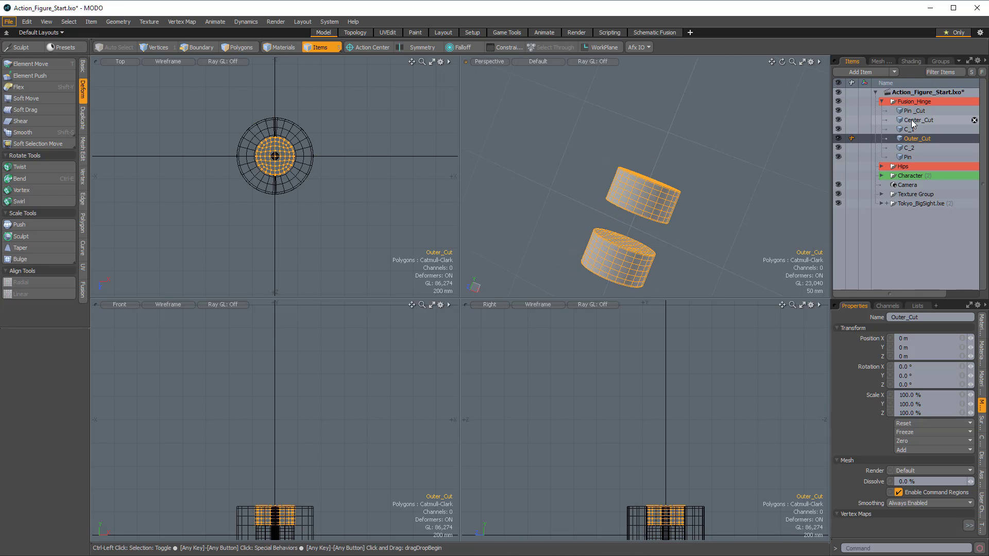
{"action": "left_click_drag", "start_coordinate": [628, 232], "coordinate": [587, 193], "text": "alt"}
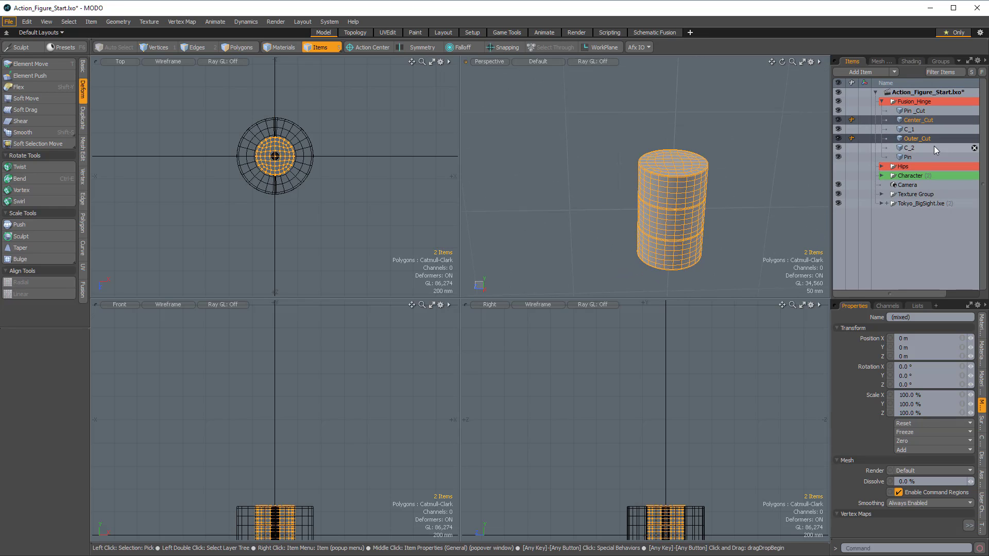
Step: Examine the Pin mesh on its own, and select Pin _Cut together with Center_Cut to inspect their overlap
{"action": "left_click", "coordinate": [907, 157]}
{"action": "left_click_drag", "start_coordinate": [719, 171], "coordinate": [678, 172], "text": "alt"}
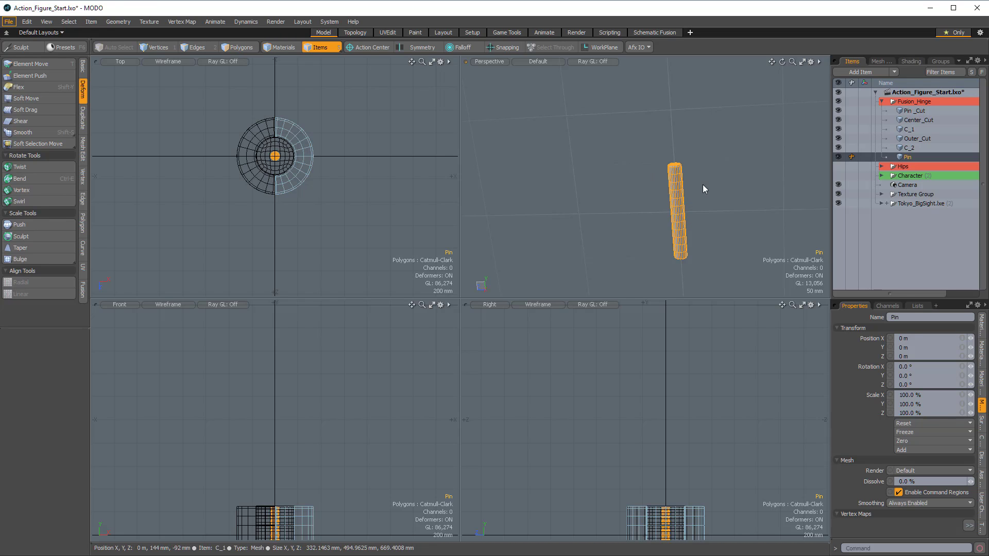
{"action": "left_click", "coordinate": [919, 111]}
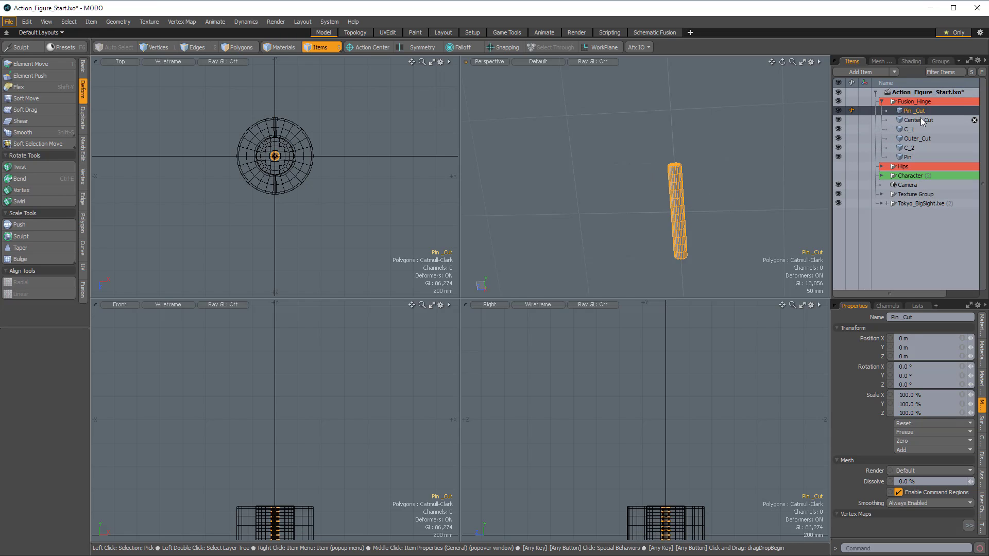
{"action": "left_click", "coordinate": [919, 119], "text": "shift"}
{"action": "left_click_drag", "start_coordinate": [780, 187], "coordinate": [758, 200], "text": "alt"}
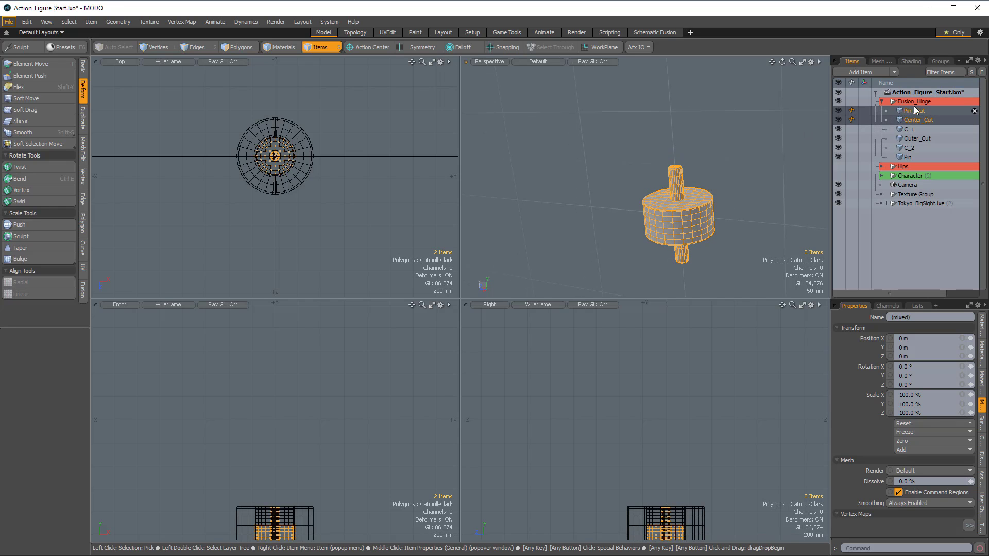
Step: Examine the Center_Cut, C_1 and Pin _Cut meshes together by adding each to the selection
{"action": "left_click", "coordinate": [916, 121]}
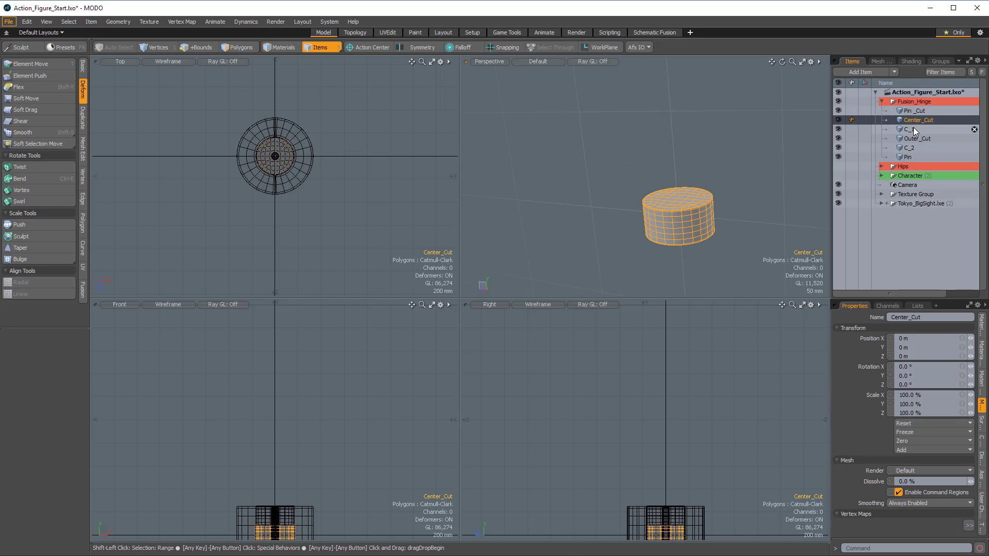
{"action": "left_click", "coordinate": [913, 129], "text": "shift"}
{"action": "left_click_drag", "start_coordinate": [752, 205], "coordinate": [659, 166], "text": "alt"}
{"action": "left_click", "coordinate": [915, 112], "text": "shift"}
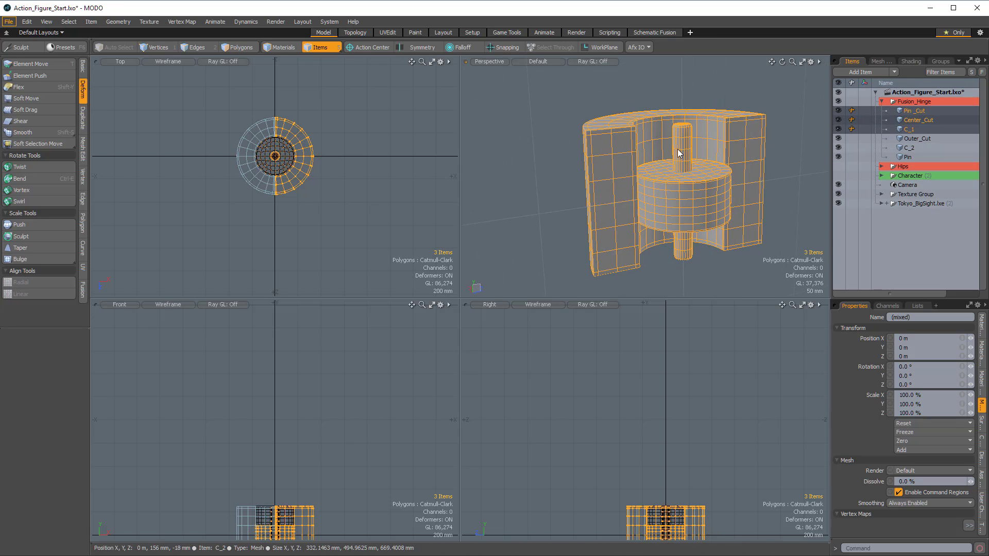
{"action": "left_click_drag", "start_coordinate": [700, 207], "coordinate": [720, 206], "text": "alt"}
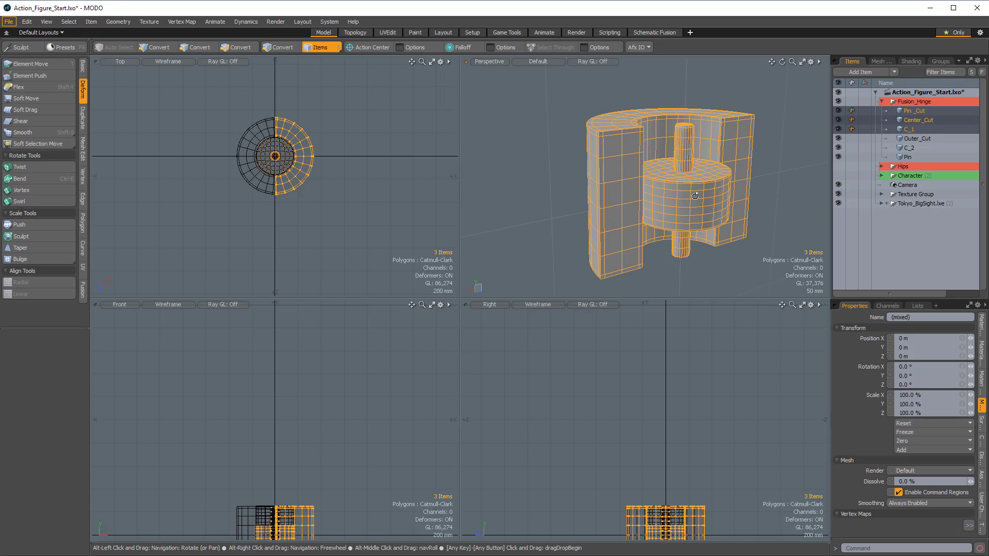
Step: Examine Outer_Cut together with C_2, and the Pin mesh on its own
{"action": "left_click", "coordinate": [911, 138]}
{"action": "left_click", "coordinate": [914, 147], "text": "shift"}
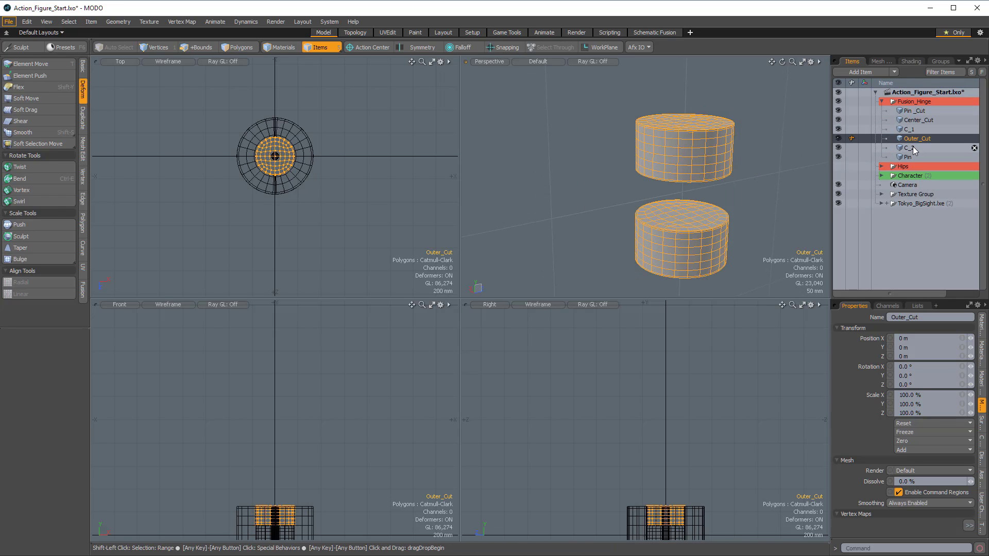
{"action": "left_click_drag", "start_coordinate": [613, 200], "coordinate": [686, 176], "text": "alt"}
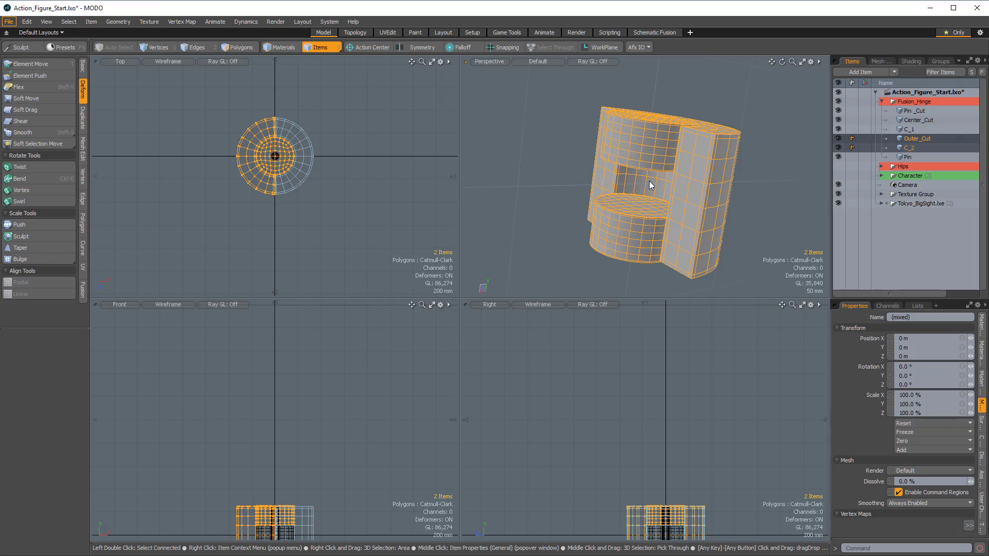
{"action": "left_click", "coordinate": [907, 157]}
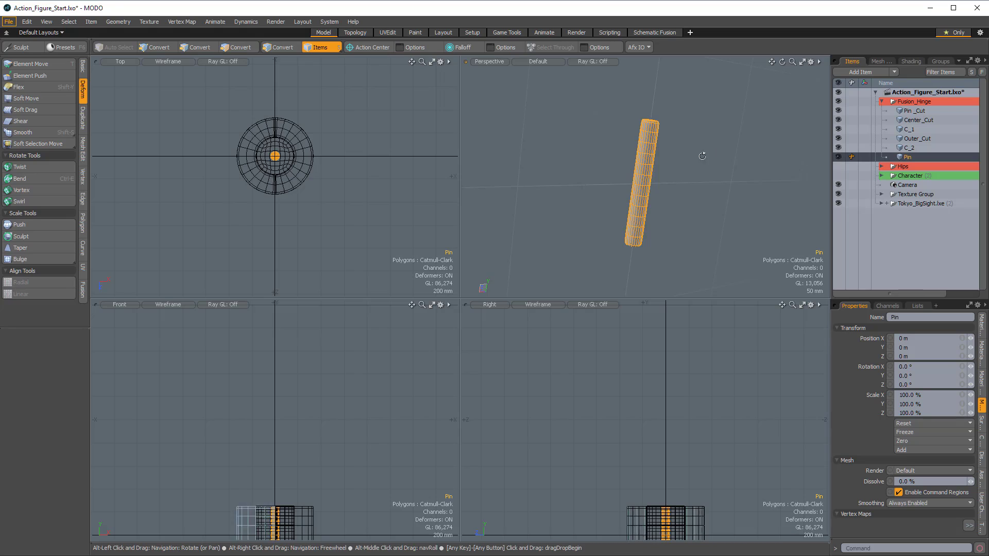
{"action": "left_click_drag", "start_coordinate": [701, 155], "coordinate": [656, 132], "text": "alt"}
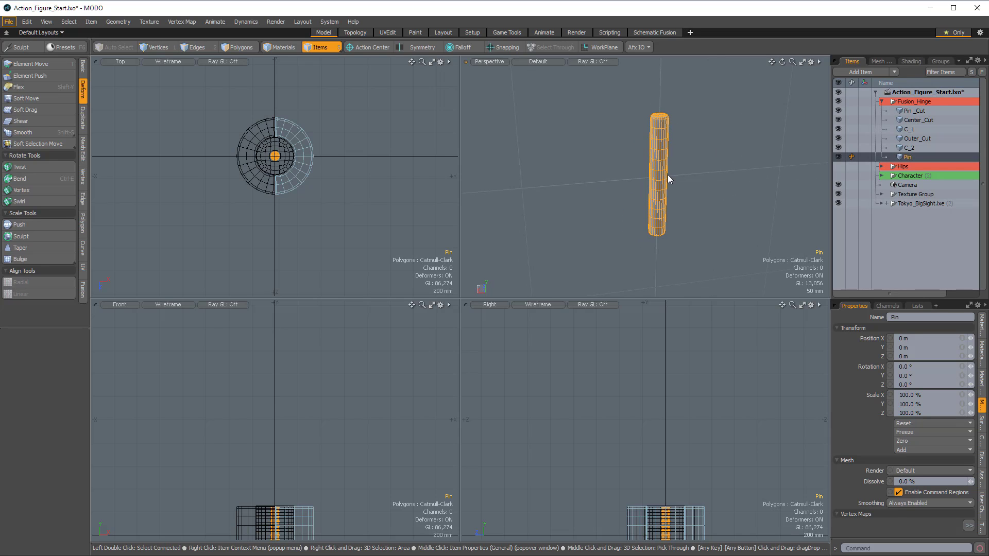
{"action": "left_click_drag", "start_coordinate": [667, 175], "coordinate": [691, 169], "text": "alt"}
Step: Collapse the Fusion_Hinge group, make the Character group visible, and turn inactive mesh display back on in the perspective viewport
{"action": "left_click", "coordinate": [884, 101]}
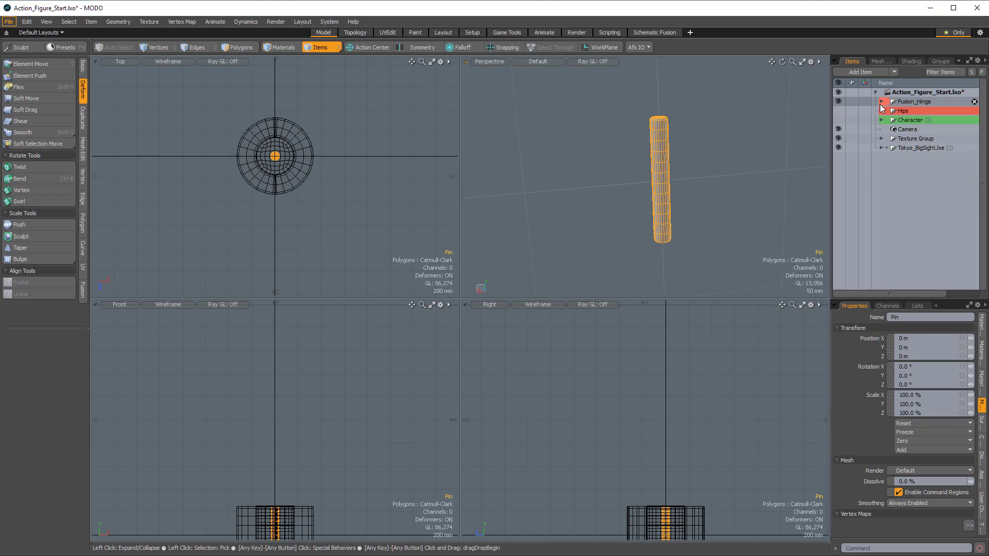
{"action": "left_click", "coordinate": [837, 120]}
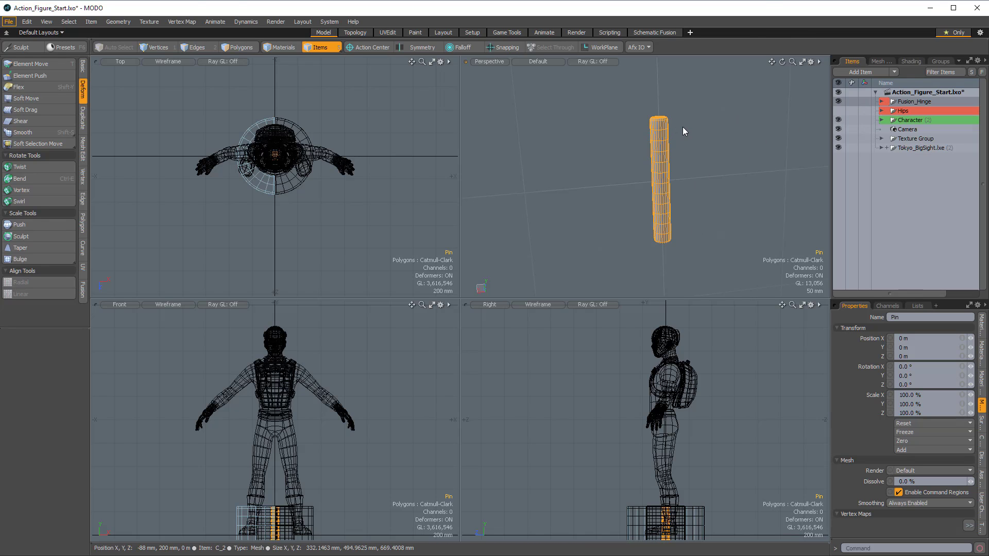
{"action": "key", "text": "o"}
{"action": "left_click", "coordinate": [662, 39]}
{"action": "left_click", "coordinate": [786, 145]}
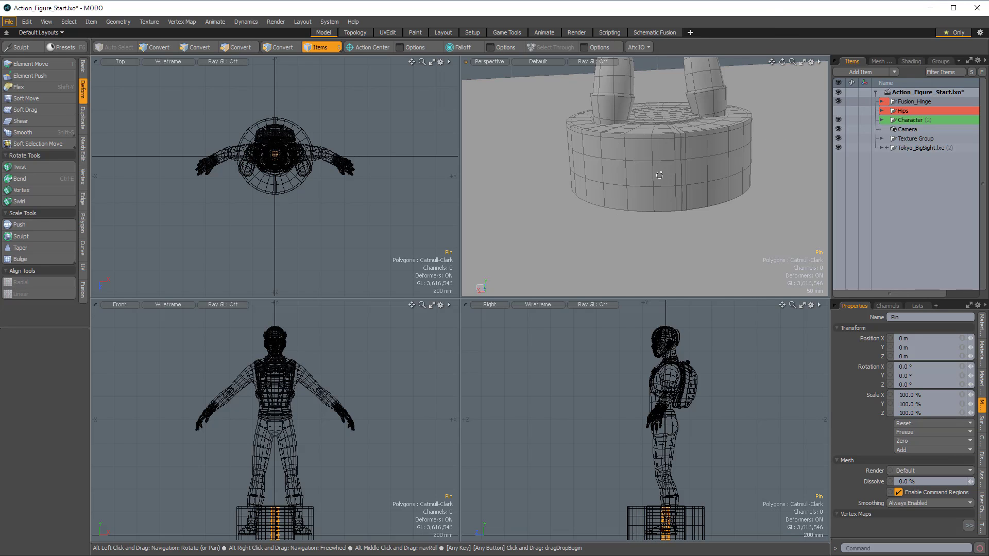
Step: Examine the full character and the hinge at its feet from several angles in the perspective viewport
{"action": "left_click_drag", "start_coordinate": [744, 150], "coordinate": [610, 208], "text": "ctrl+alt"}
{"action": "left_click_drag", "start_coordinate": [611, 208], "coordinate": [669, 180], "text": "alt+shift"}
{"action": "left_click_drag", "start_coordinate": [669, 180], "coordinate": [637, 210], "text": "alt+shift"}
{"action": "left_click_drag", "start_coordinate": [637, 210], "coordinate": [624, 222], "text": "alt"}
{"action": "left_click_drag", "start_coordinate": [624, 223], "coordinate": [638, 247], "text": "alt+shift"}
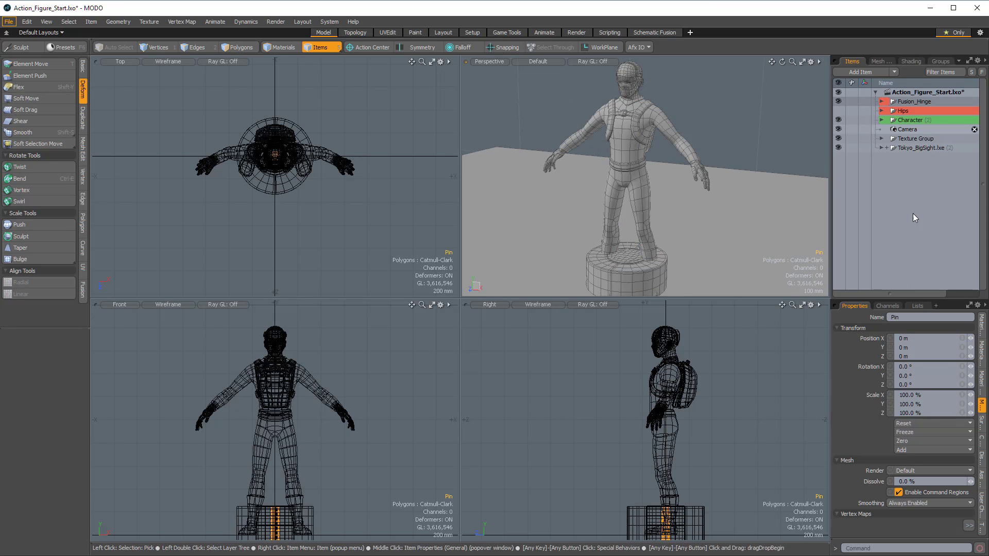
{"action": "mouse_move", "coordinate": [627, 250]}
{"action": "left_mouse_down", "text": "alt+shift"}
{"action": "mouse_move", "coordinate": [645, 203]}
{"action": "mouse_move", "coordinate": [620, 264]}
{"action": "left_mouse_up", "text": "alt+shift"}
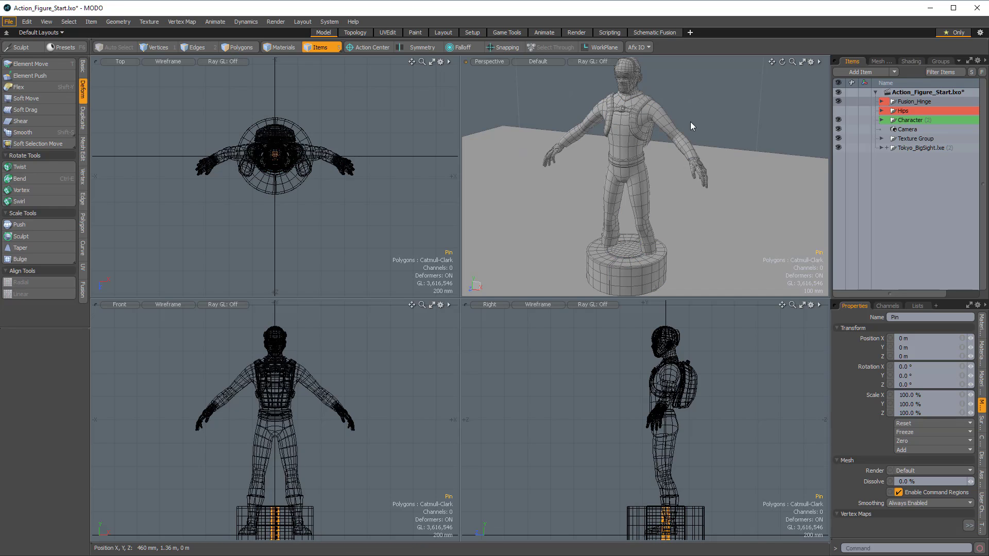
{"action": "left_click_drag", "start_coordinate": [679, 141], "coordinate": [617, 156], "text": "alt"}
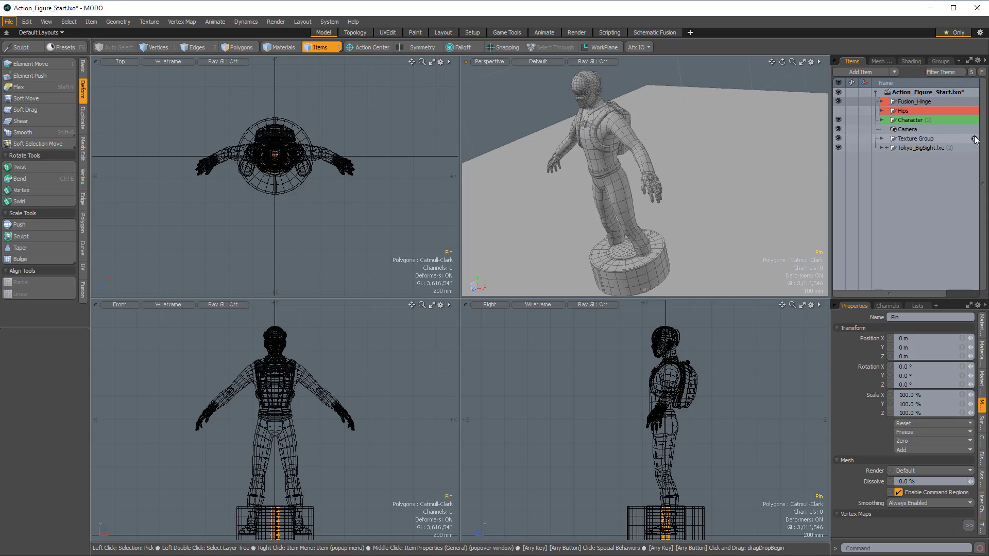
Step: Duplicate the Fusion_Hinge group together with its child meshes
{"action": "left_click", "coordinate": [914, 101]}
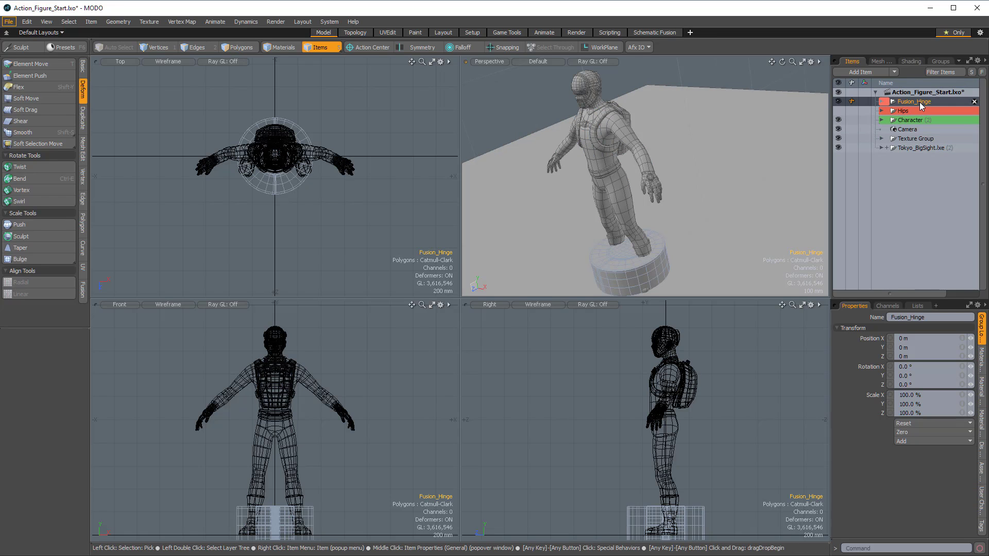
{"action": "right_click", "coordinate": [919, 102]}
{"action": "mouse_move", "coordinate": [909, 252]}
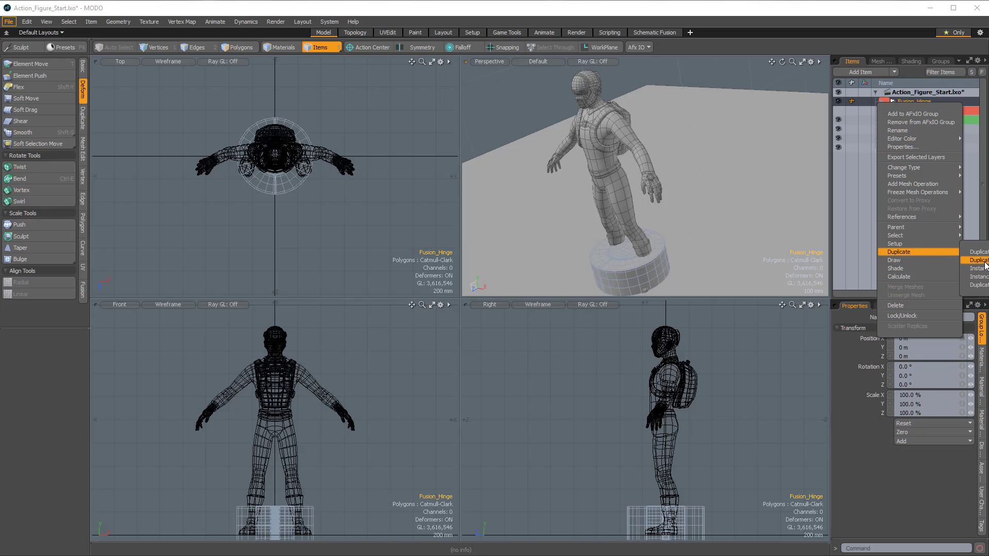
{"action": "left_click", "coordinate": [980, 260]}
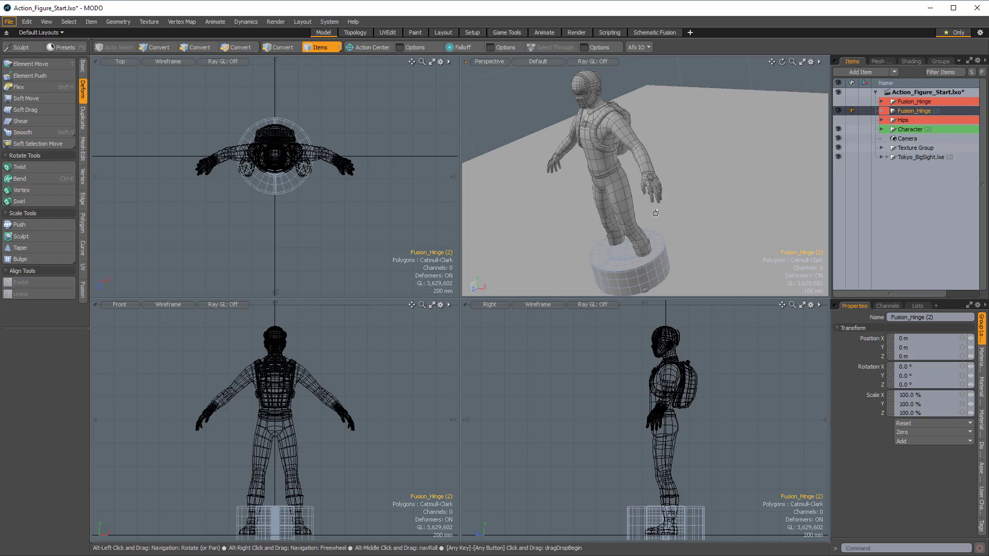
Step: Rotate the duplicated hinge group -41° about Z and move it toward the character's left arm, to about X 185 mm, Y 1 m
{"action": "left_click_drag", "start_coordinate": [705, 194], "coordinate": [759, 183], "text": "alt"}
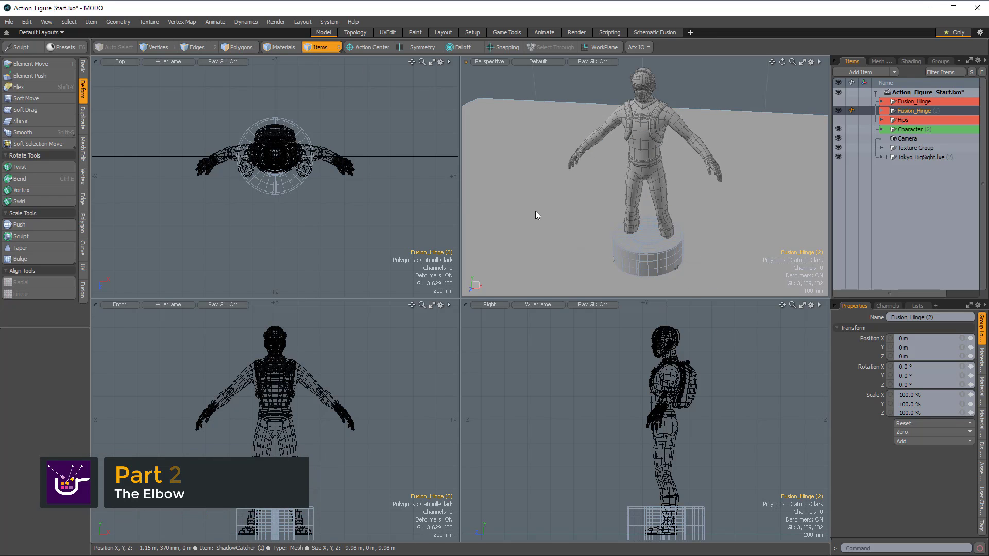
{"action": "left_click_drag", "start_coordinate": [547, 198], "coordinate": [648, 172], "text": "alt"}
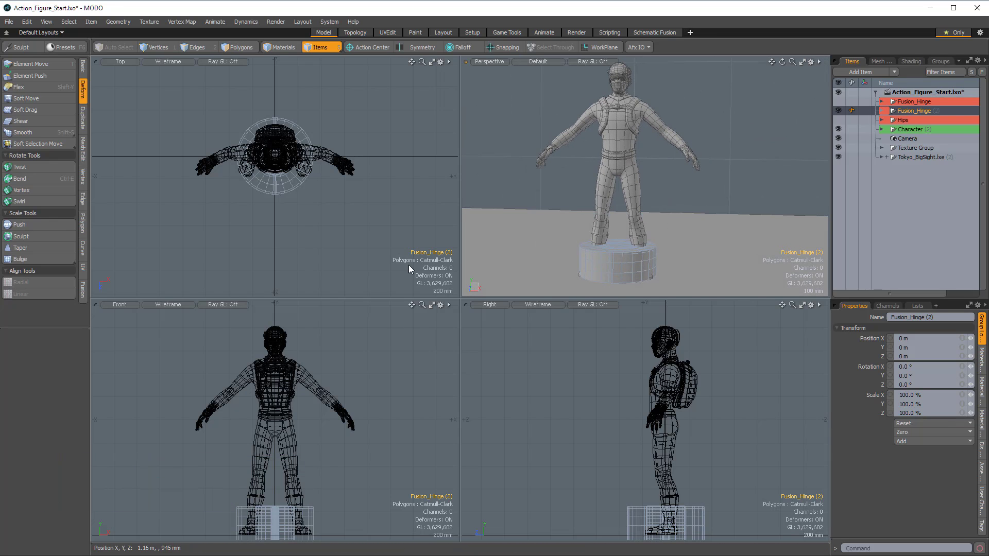
{"action": "key", "text": "e"}
{"action": "left_click_drag", "start_coordinate": [355, 453], "coordinate": [363, 301], "text": "alt"}
{"action": "key", "text": "w"}
{"action": "left_click_drag", "start_coordinate": [338, 320], "coordinate": [358, 412], "text": "ctrl+alt"}
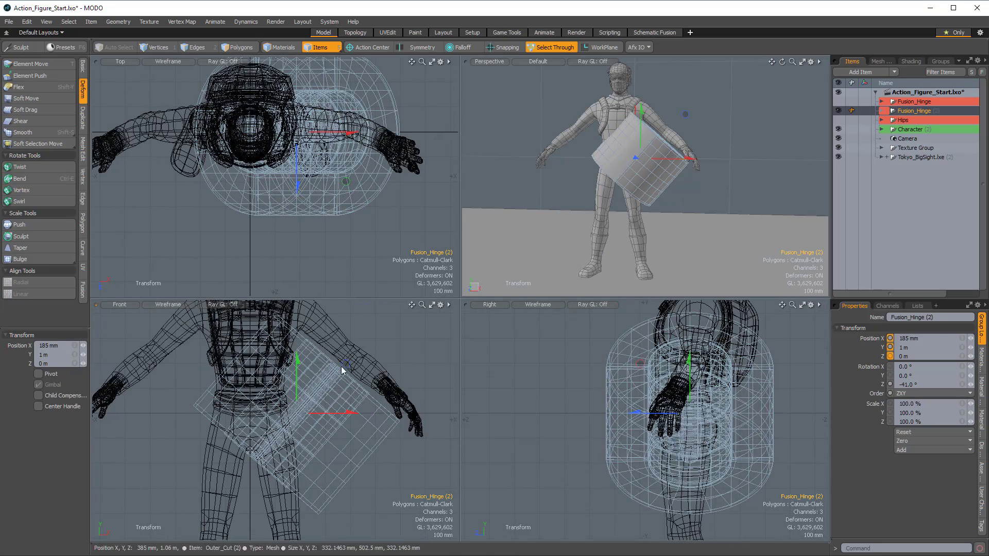
Step: Move the duplicated hinge group onto the character's left elbow, at about X 400 mm, Y 1.22 m, Z 0 m
{"action": "left_click_drag", "start_coordinate": [672, 402], "coordinate": [622, 415], "text": "alt+shift"}
{"action": "left_click_drag", "start_coordinate": [651, 161], "coordinate": [597, 218], "text": "alt"}
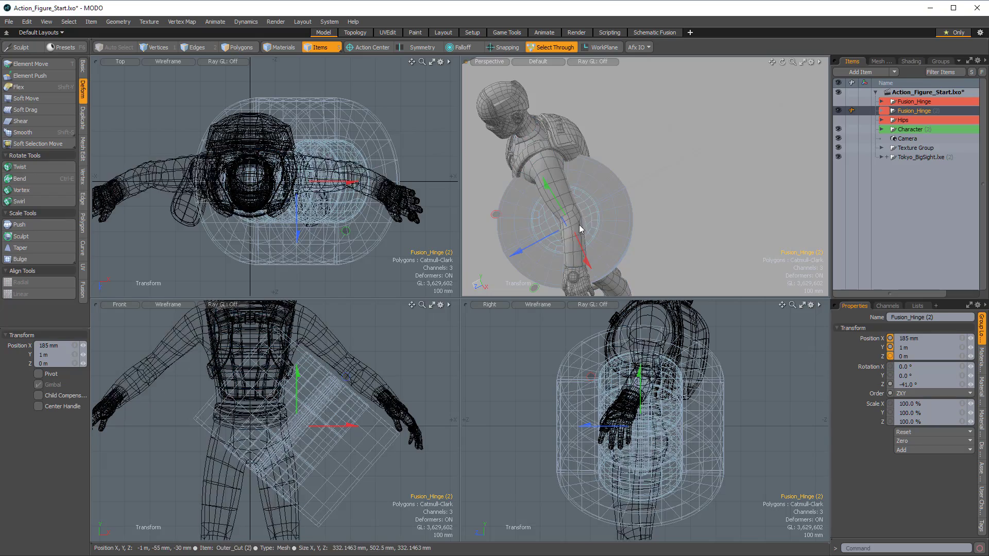
{"action": "left_click_drag", "start_coordinate": [579, 224], "coordinate": [631, 198], "text": "alt"}
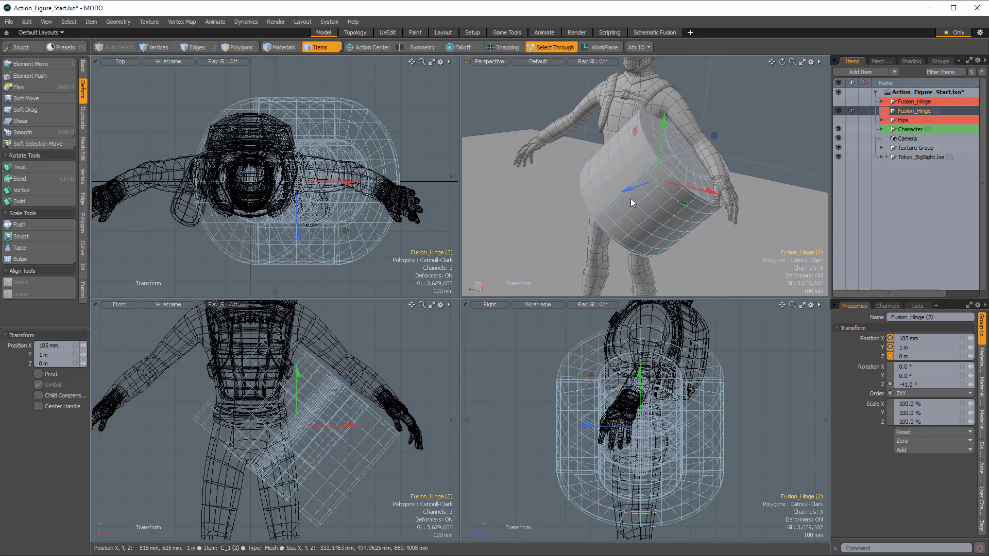
{"action": "left_click_drag", "start_coordinate": [390, 376], "coordinate": [398, 323], "text": "ctrl+alt"}
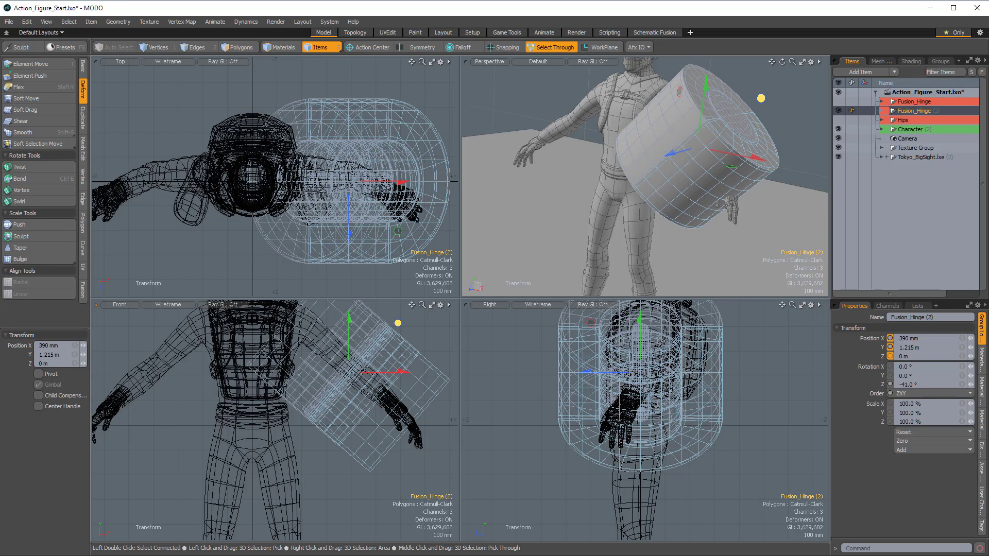
{"action": "left_click_drag", "start_coordinate": [397, 322], "coordinate": [400, 322]}
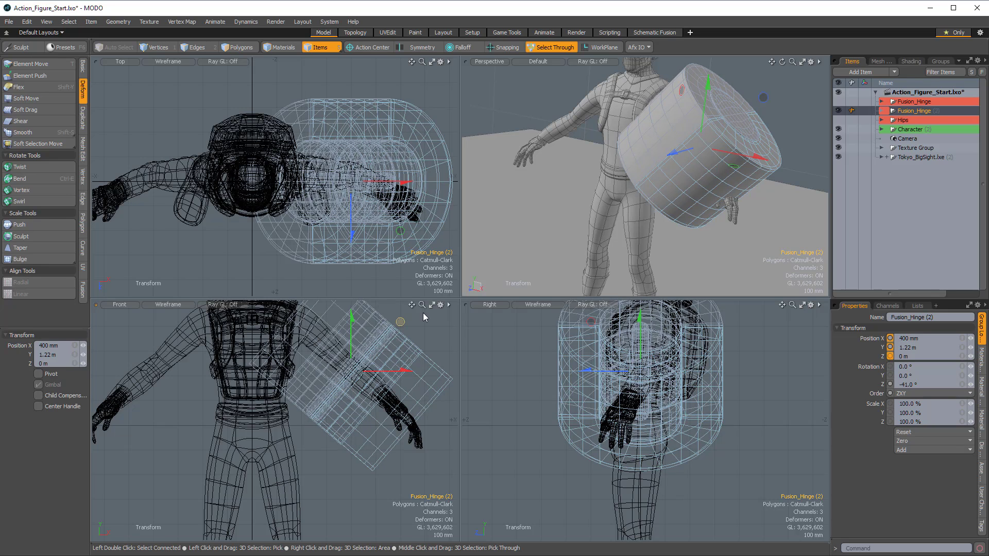
Step: Select all six meshes inside the duplicated Fusion_Hinge group and switch to polygon editing
{"action": "left_click", "coordinate": [882, 111]}
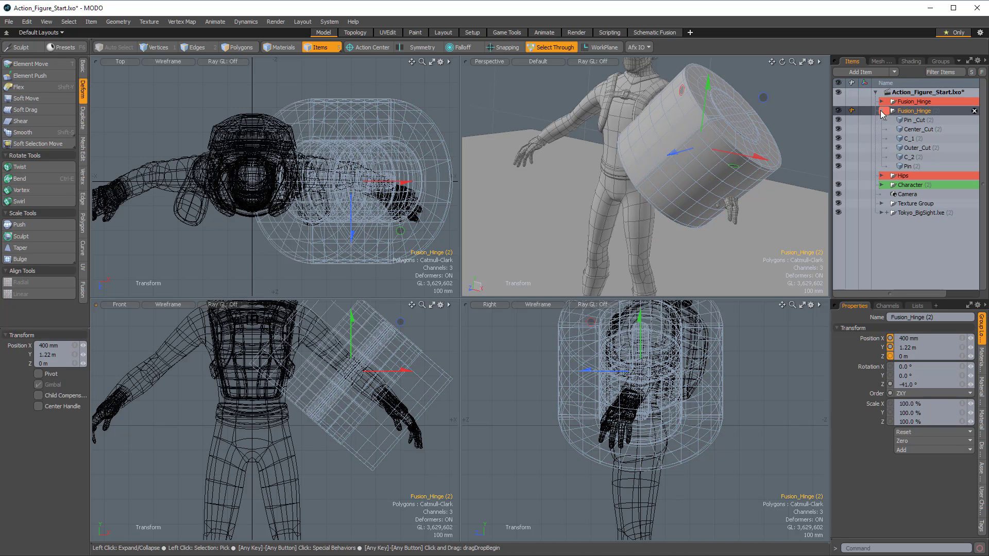
{"action": "left_click", "coordinate": [917, 121]}
{"action": "left_click", "coordinate": [907, 167], "text": "shift"}
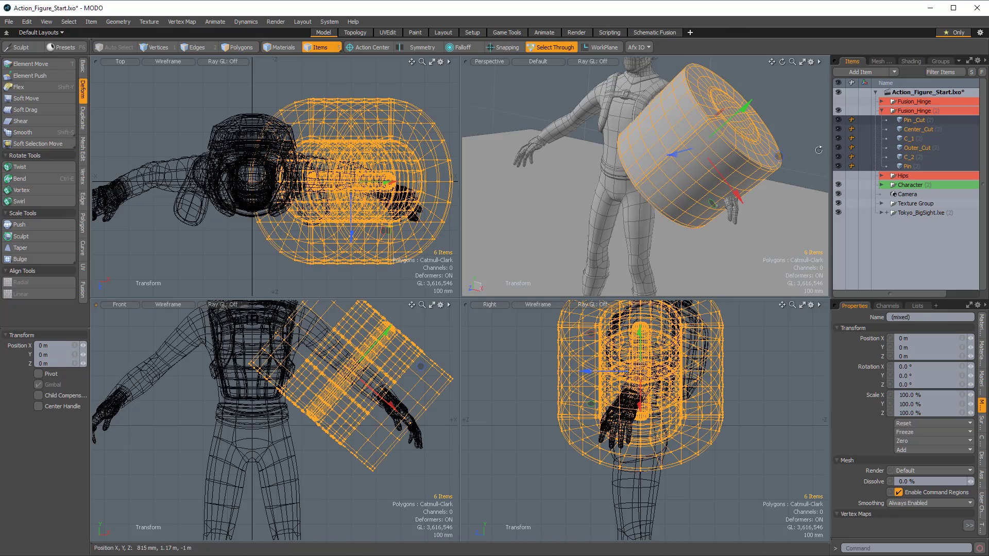
{"action": "left_click", "coordinate": [233, 47]}
Step: Scale the hinge polygons uniformly to 25% using the Selection action center
{"action": "key", "text": "y"}
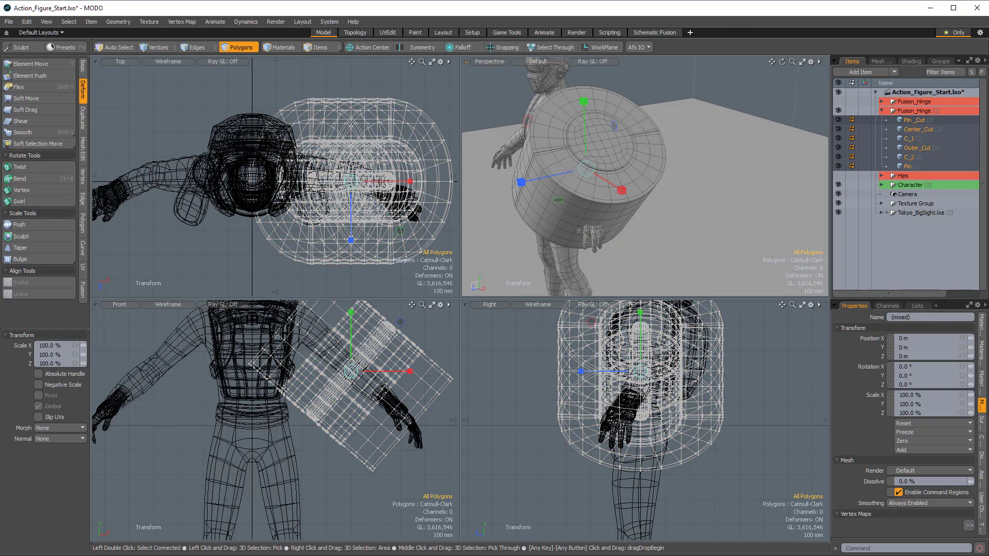
{"action": "left_click", "coordinate": [391, 47]}
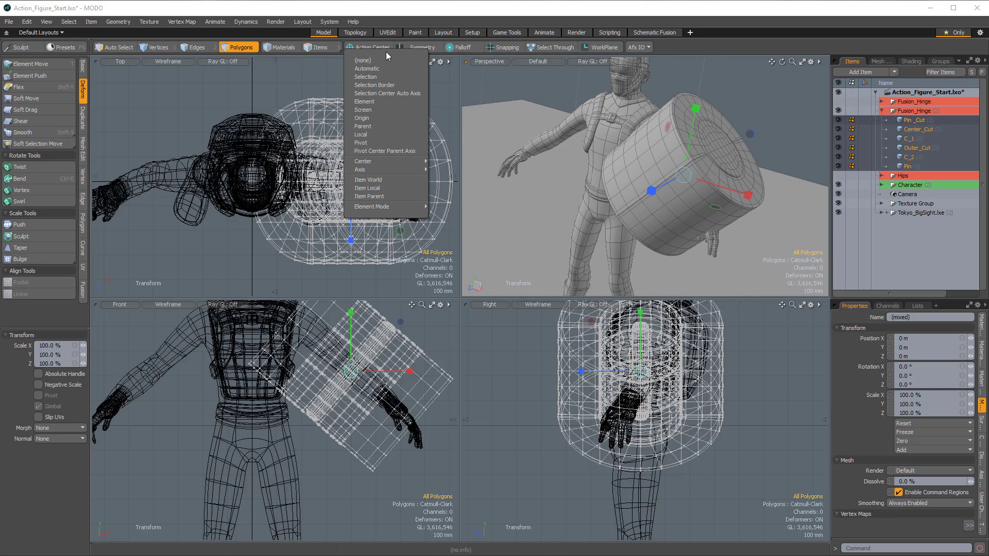
{"action": "left_click", "coordinate": [381, 77]}
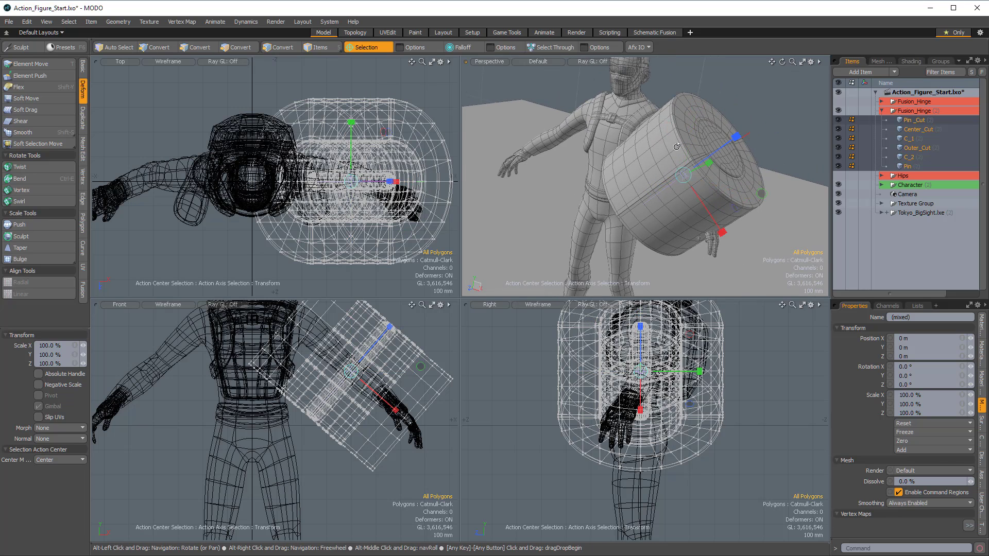
{"action": "left_click_drag", "start_coordinate": [607, 154], "coordinate": [544, 184], "text": "alt"}
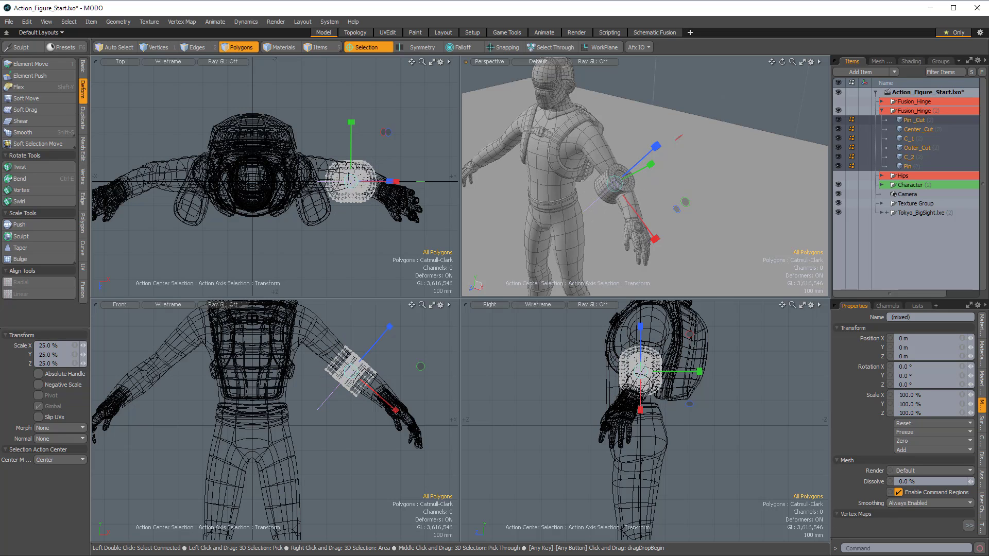
Step: Move the hinge polygons about 15 mm in Y and -8 mm in Z to center them on the elbow
{"action": "left_click_drag", "start_coordinate": [646, 188], "coordinate": [584, 196], "text": "ctrl+alt"}
{"action": "key", "text": "shift+a"}
{"action": "key", "text": "w"}
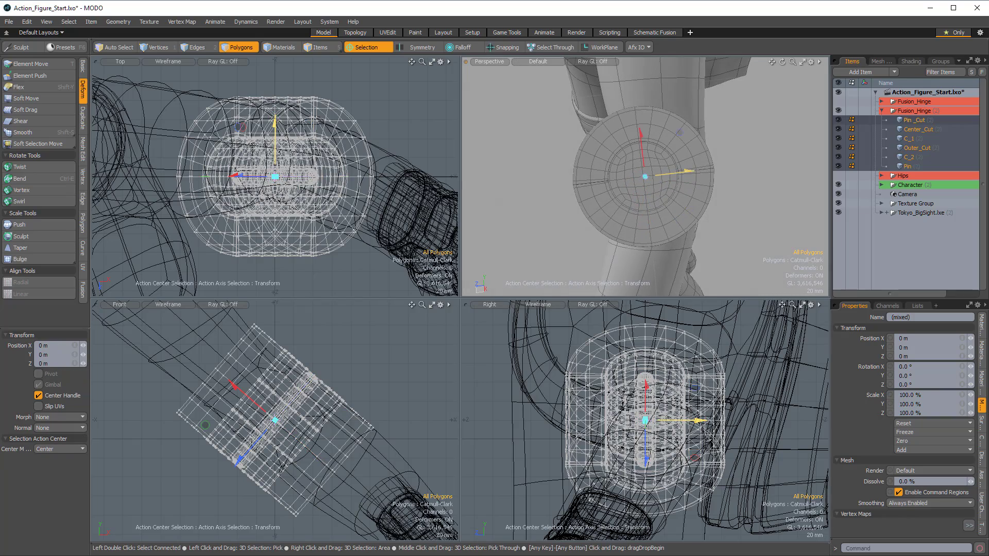
{"action": "left_click_drag", "start_coordinate": [689, 171], "coordinate": [732, 183]}
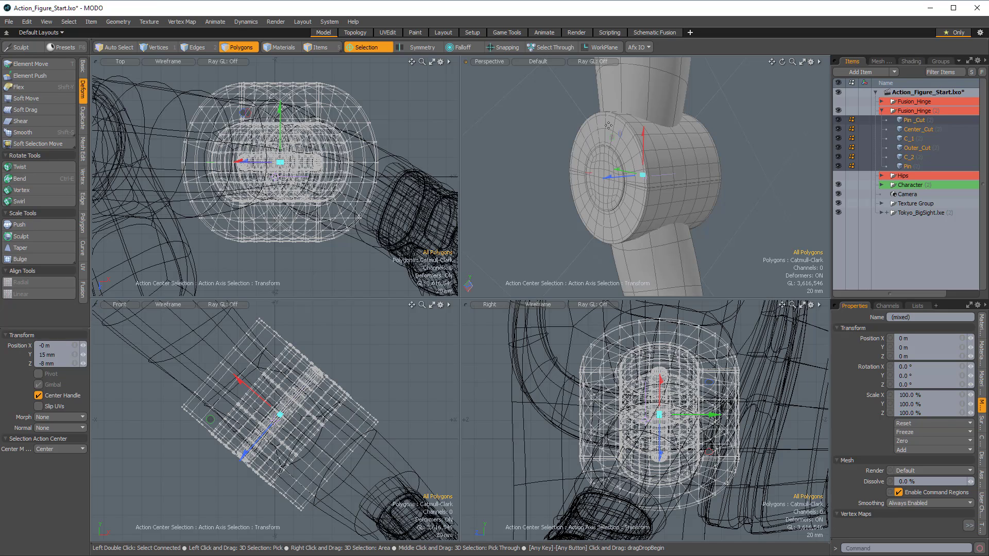
Step: Check the hinge's fit around the elbow from several angles and return to item selection mode
{"action": "left_click_drag", "start_coordinate": [601, 169], "coordinate": [655, 179], "text": "alt"}
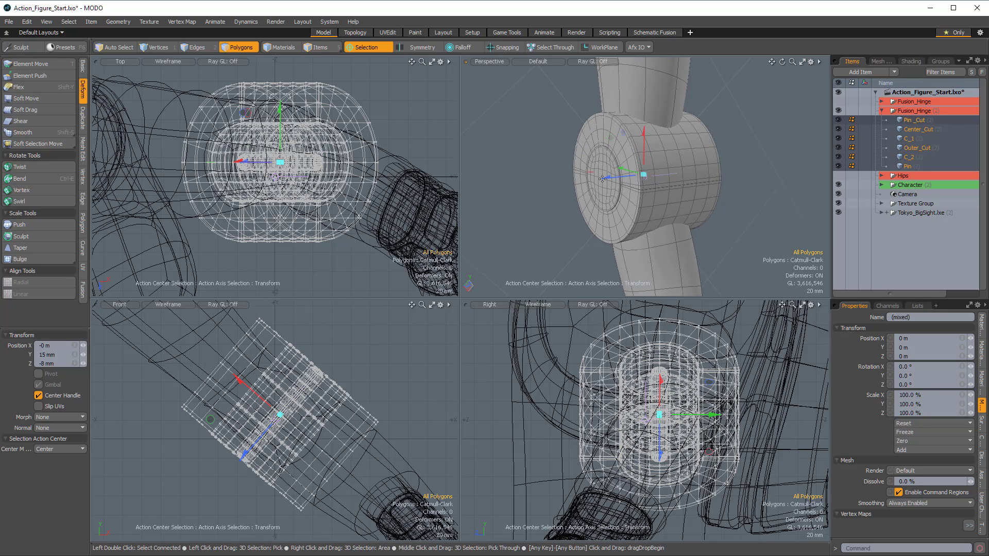
{"action": "left_click_drag", "start_coordinate": [607, 149], "coordinate": [680, 134], "text": "alt"}
{"action": "scroll", "coordinate": [712, 149], "scroll_direction": "down", "scroll_amount": 3}
{"action": "scroll", "coordinate": [721, 154], "scroll_direction": "down", "scroll_amount": 3}
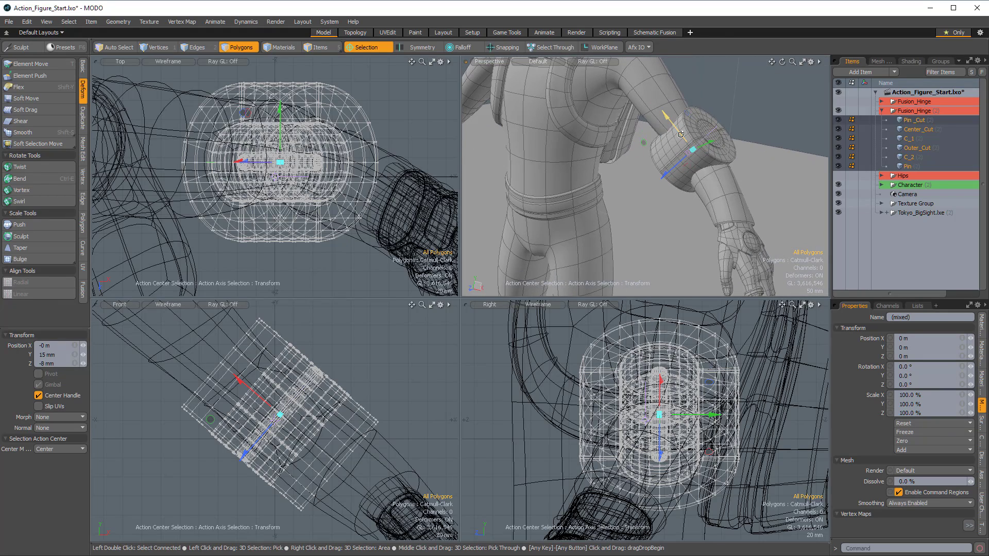
{"action": "left_click_drag", "start_coordinate": [680, 134], "coordinate": [693, 167], "text": "alt"}
{"action": "left_click_drag", "start_coordinate": [694, 168], "coordinate": [690, 191], "text": "alt+shift"}
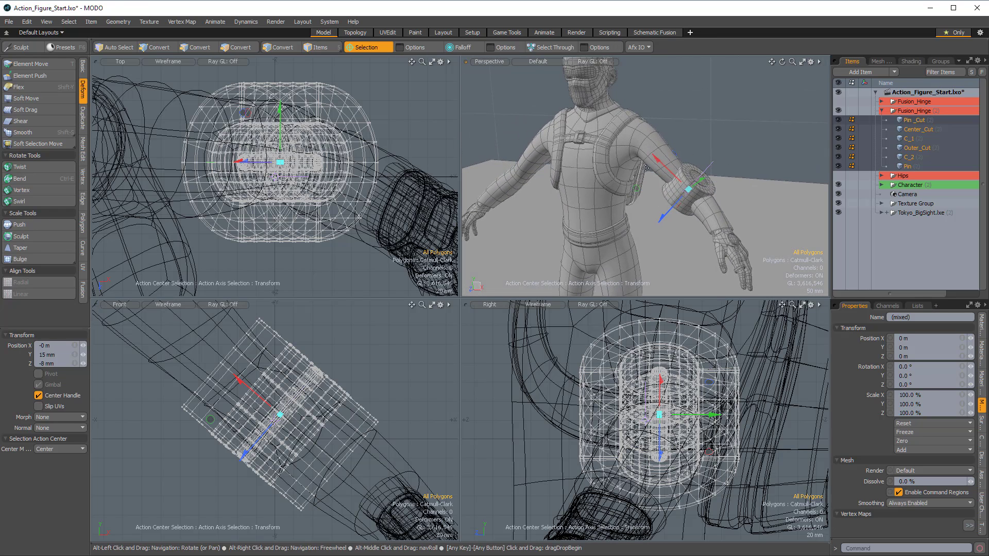
{"action": "key", "text": "5"}
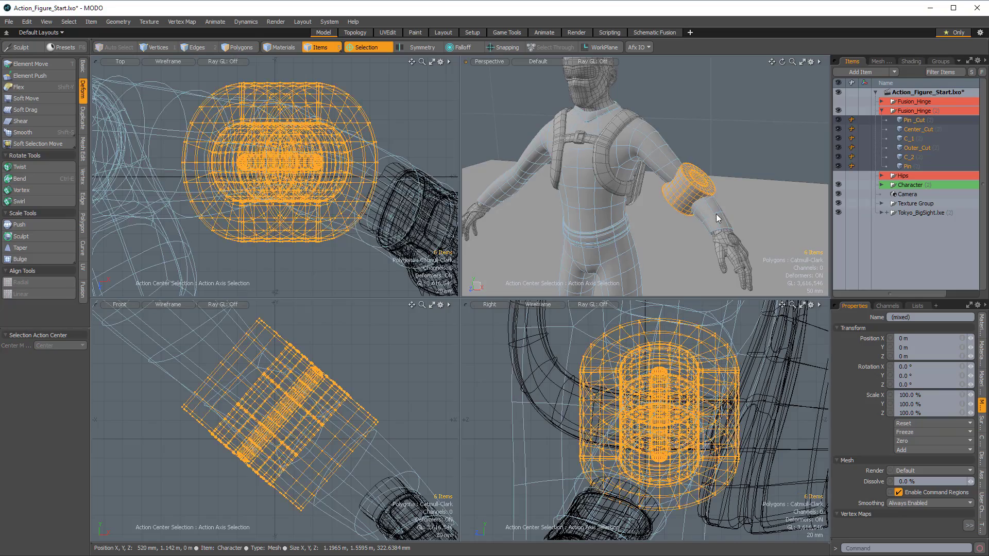
Step: Select the Character mesh and loop-select the band of forearm polygons just above the wrist
{"action": "left_click", "coordinate": [714, 210]}
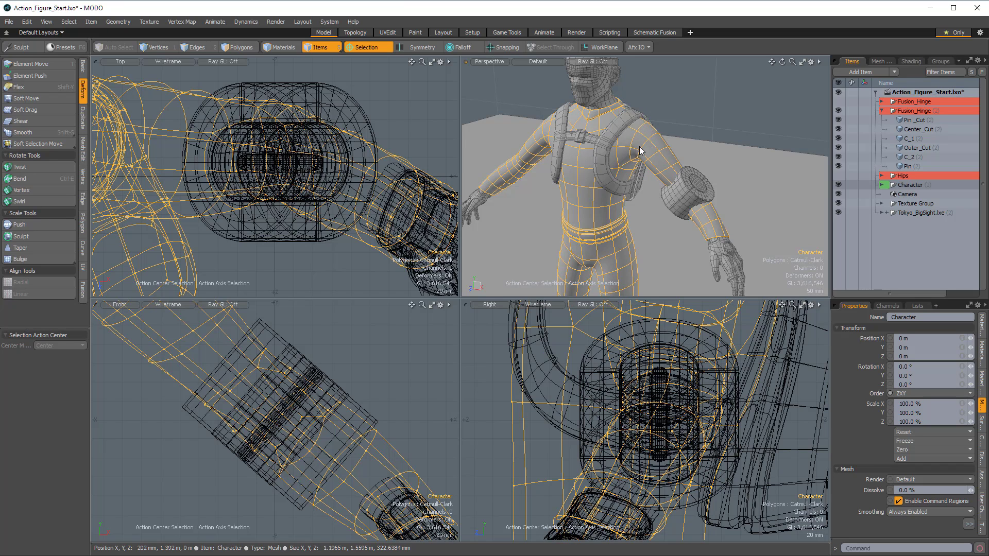
{"action": "left_click_drag", "start_coordinate": [644, 150], "coordinate": [622, 156], "text": "alt"}
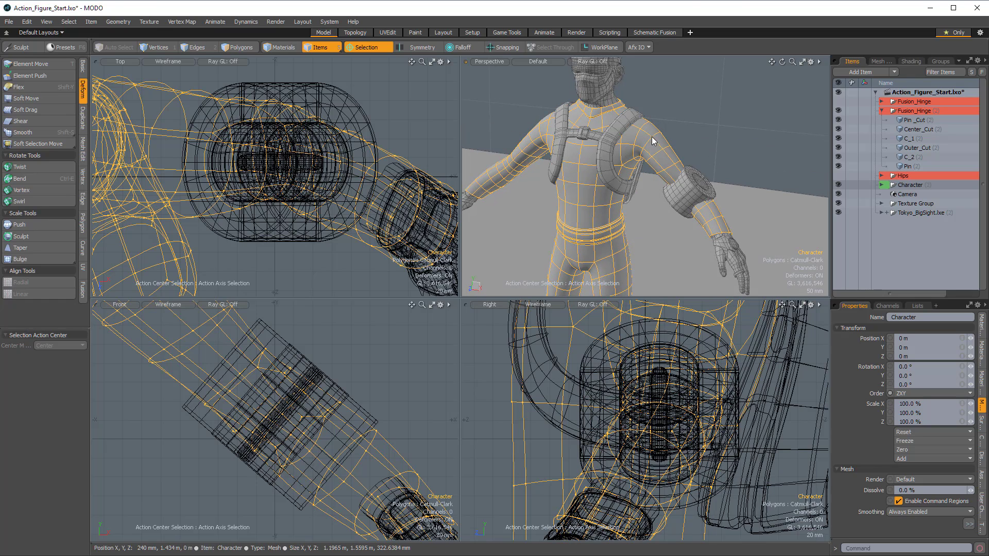
{"action": "left_click_drag", "start_coordinate": [700, 152], "coordinate": [724, 195], "text": "alt"}
{"action": "key", "text": "3"}
{"action": "double_click", "coordinate": [704, 220]}
{"action": "left_click", "coordinate": [729, 195]}
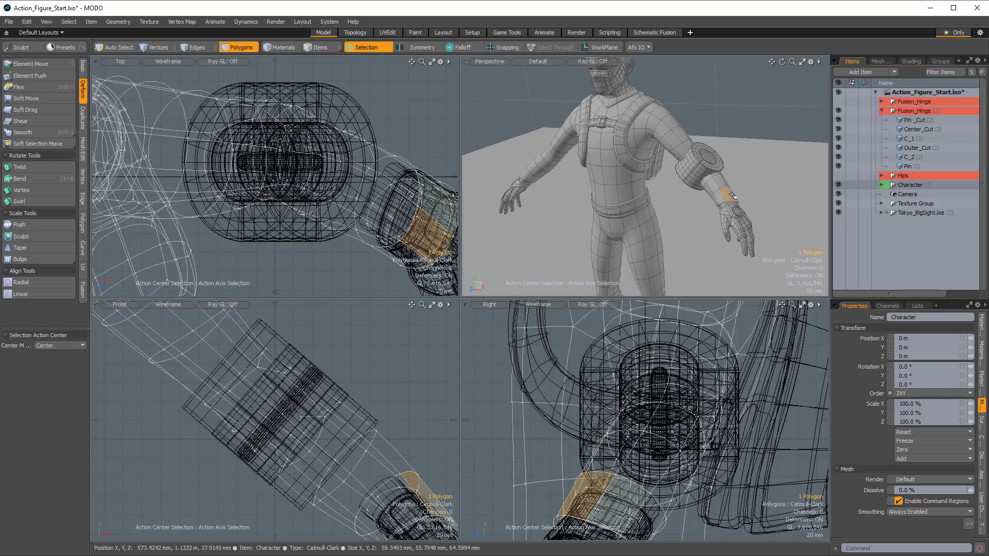
{"action": "double_click", "coordinate": [731, 195]}
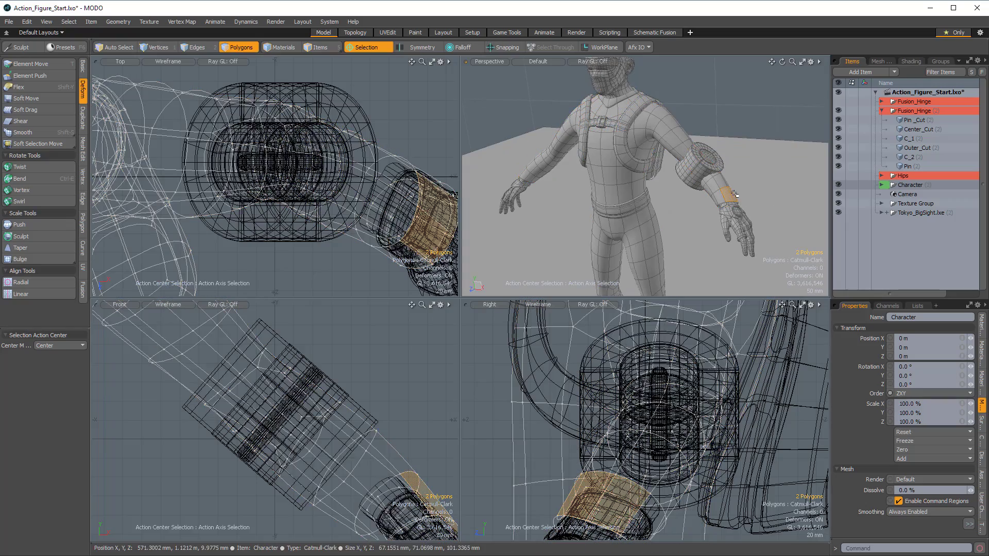
{"action": "double_click", "coordinate": [729, 194]}
{"action": "left_click_drag", "start_coordinate": [755, 206], "coordinate": [856, 230], "text": "ctrl+alt"}
{"action": "left_click_drag", "start_coordinate": [716, 165], "coordinate": [754, 220], "text": "alt"}
{"action": "key", "text": "l"}
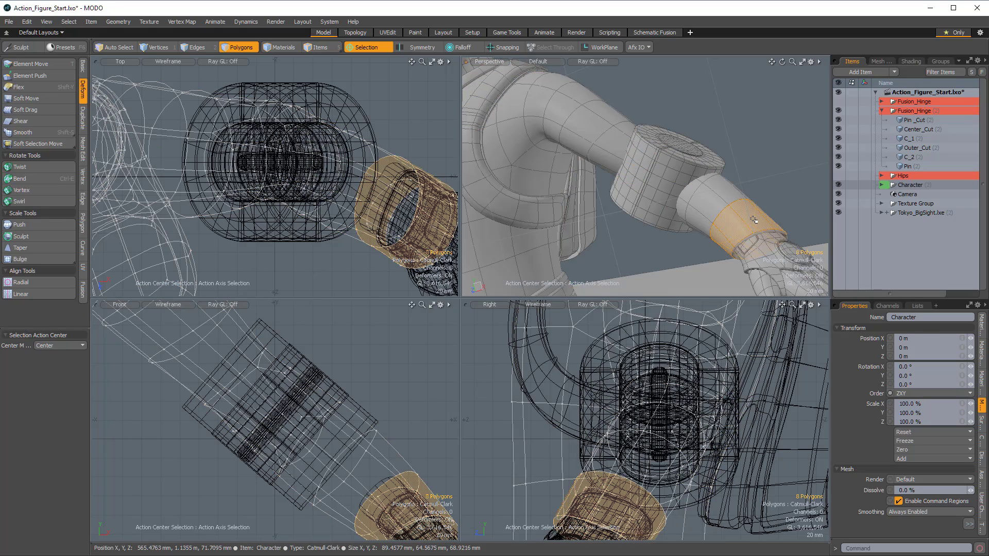
Step: Grow the polygon selection from the wrist band along the whole arm up to the shoulder
{"action": "key", "text": "shift+Up"}
{"action": "key", "text": "shift+Up"}
{"action": "key", "text": "shift+Up"}
{"action": "key", "text": "shift+Up"}
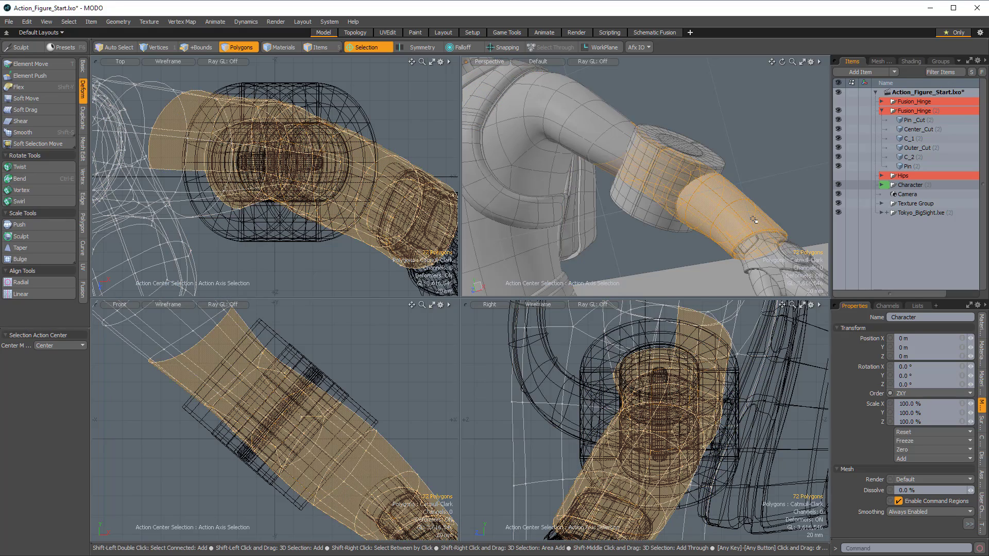
{"action": "key", "text": "shift+Up"}
{"action": "key", "text": "shift+Up"}
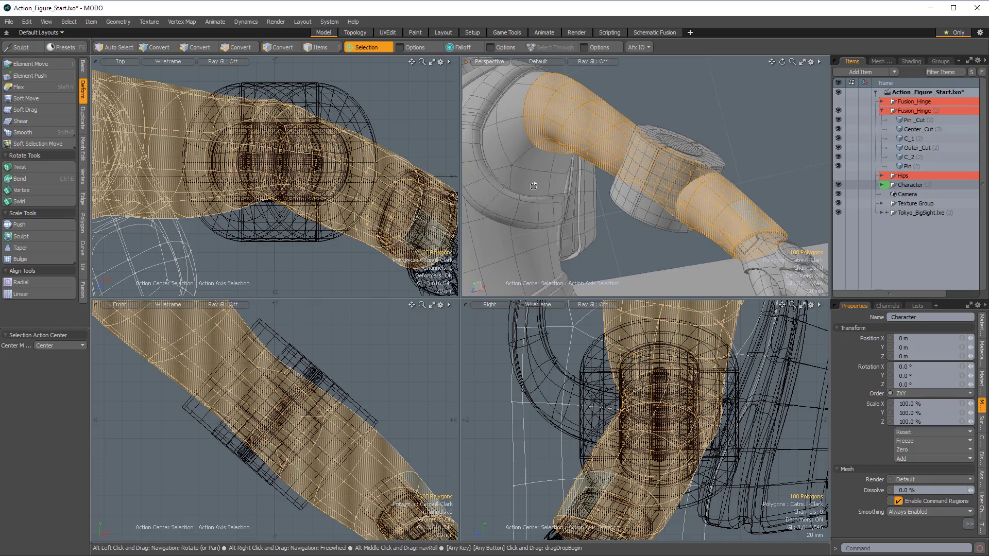
{"action": "left_click_drag", "start_coordinate": [595, 136], "coordinate": [652, 152], "text": "alt"}
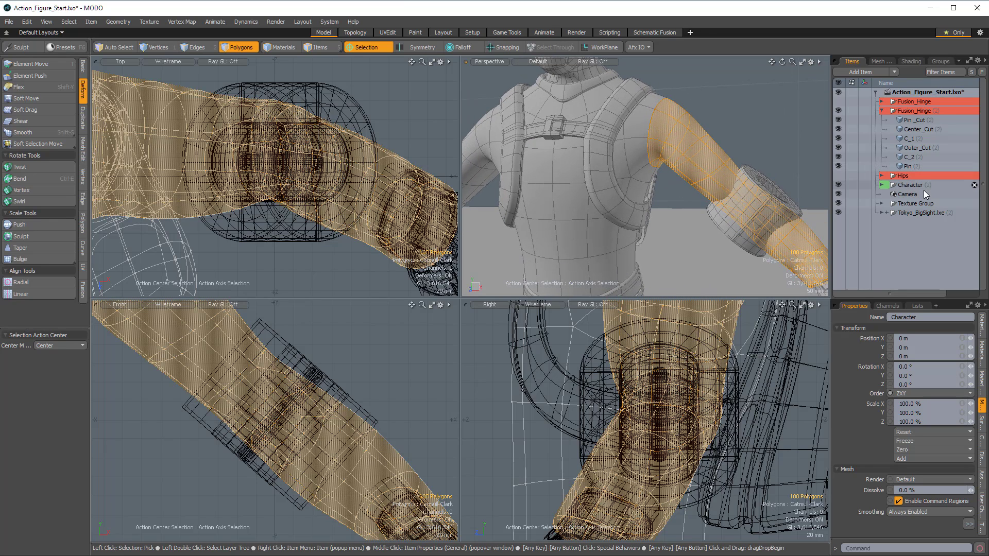
Step: Copy the selected arm polygons into a new mesh item named Arm_Upper and hide the Character group
{"action": "left_click", "coordinate": [915, 194]}
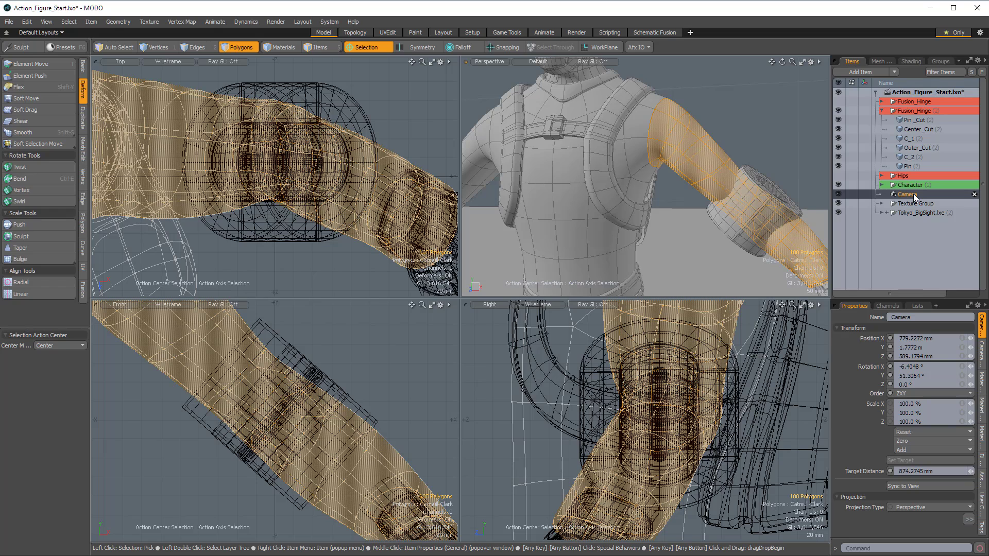
{"action": "key", "text": "n"}
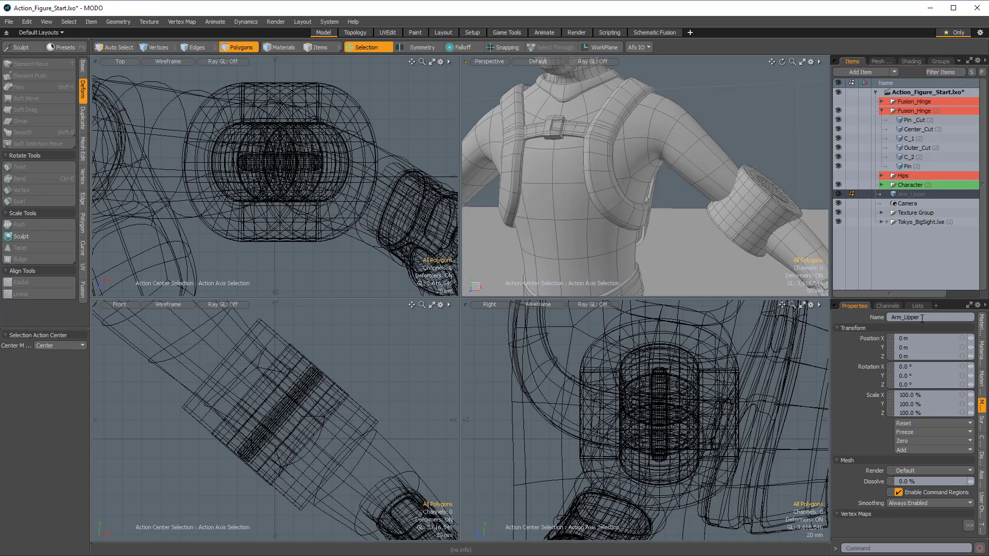
{"action": "key", "text": "ctrl+v"}
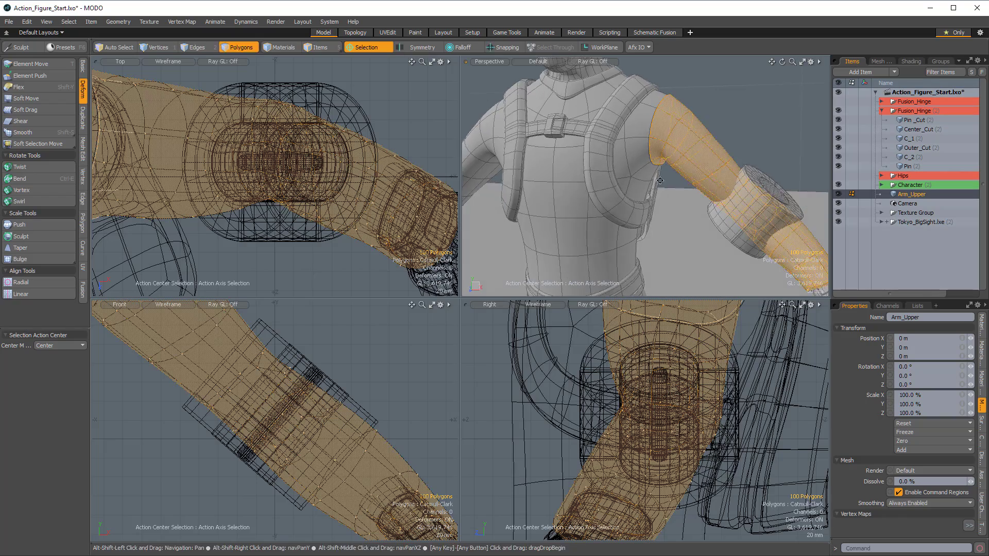
{"action": "left_click_drag", "start_coordinate": [660, 180], "coordinate": [546, 190], "text": "alt+shift"}
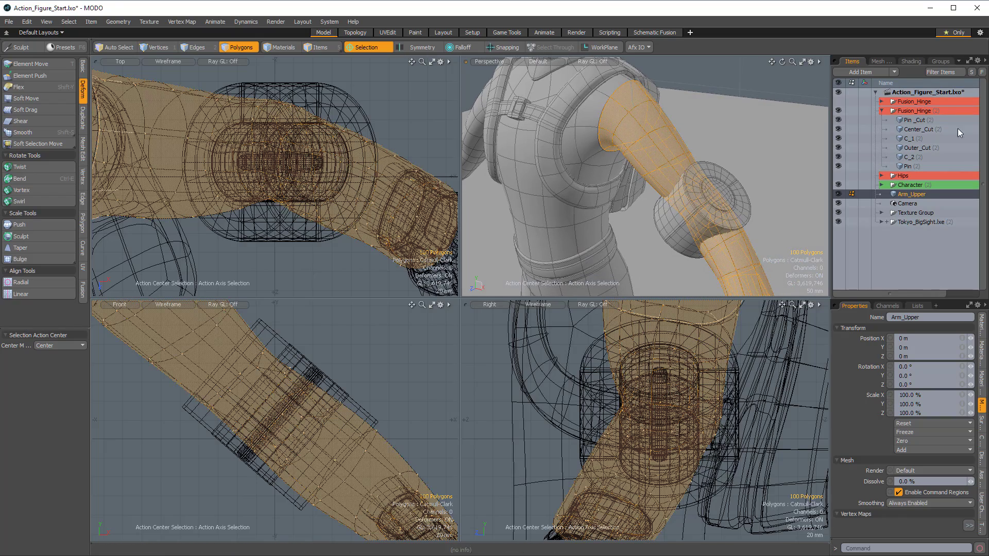
{"action": "left_click", "coordinate": [838, 184]}
{"action": "left_click_drag", "start_coordinate": [737, 169], "coordinate": [690, 223], "text": "alt"}
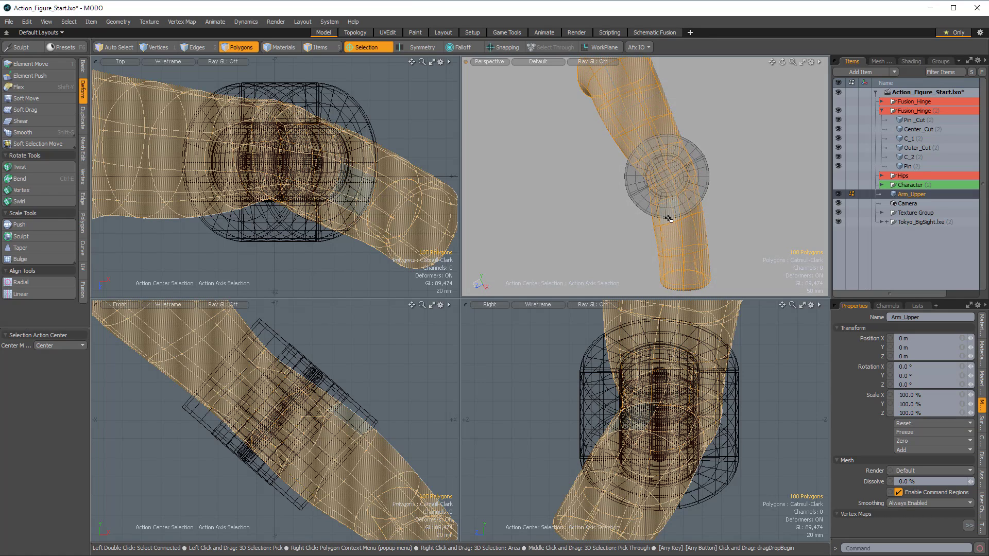
Step: Select the forearm polygons between the hinge and the wrist in Arm_Upper
{"action": "mouse_move", "coordinate": [663, 219]}
{"action": "left_mouse_down"}
{"action": "mouse_move", "coordinate": [687, 216]}
{"action": "mouse_move", "coordinate": [689, 243]}
{"action": "left_mouse_up"}
{"action": "key", "text": "l"}
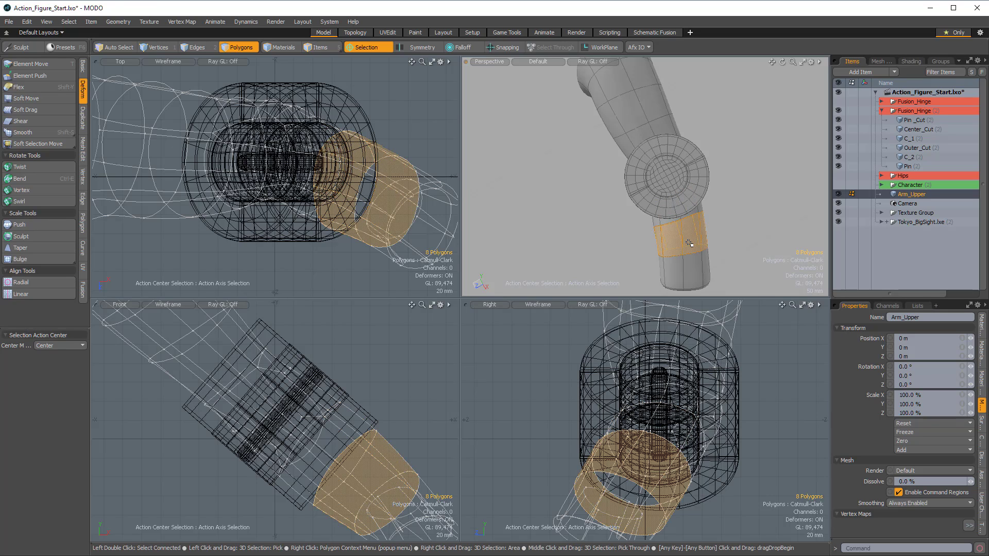
{"action": "double_click", "coordinate": [689, 243]}
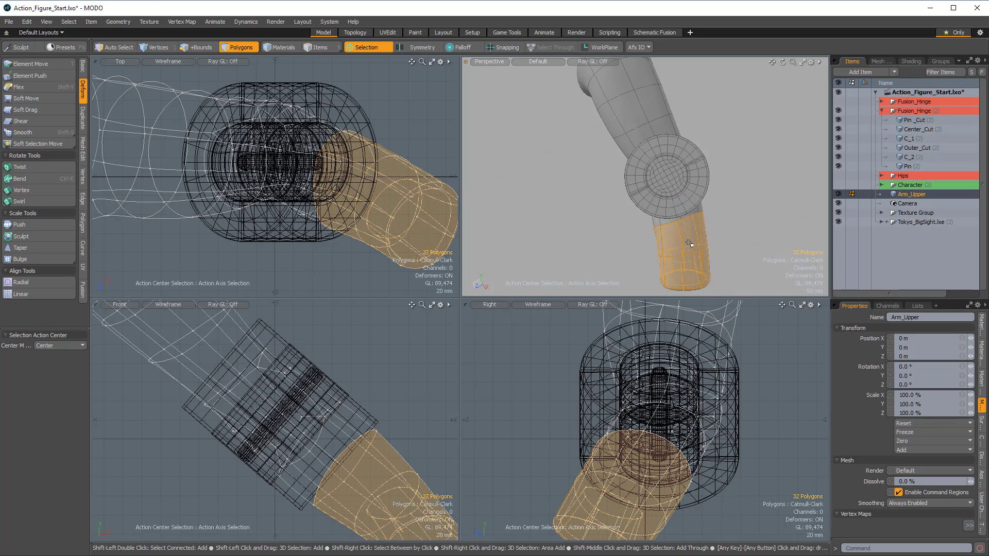
{"action": "scroll", "coordinate": [689, 243], "scroll_direction": "up", "scroll_amount": 3}
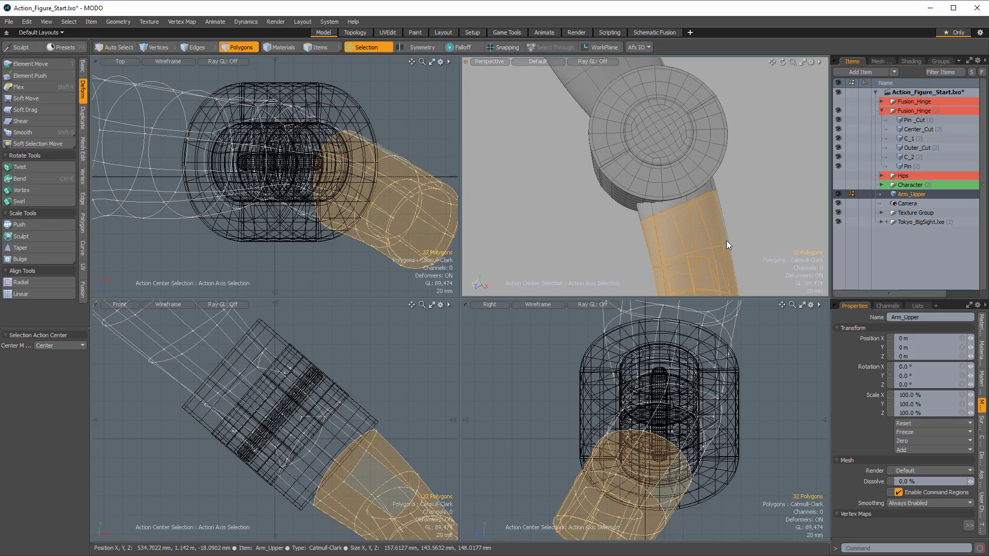
{"action": "left_click_drag", "start_coordinate": [726, 240], "coordinate": [744, 175], "text": "alt"}
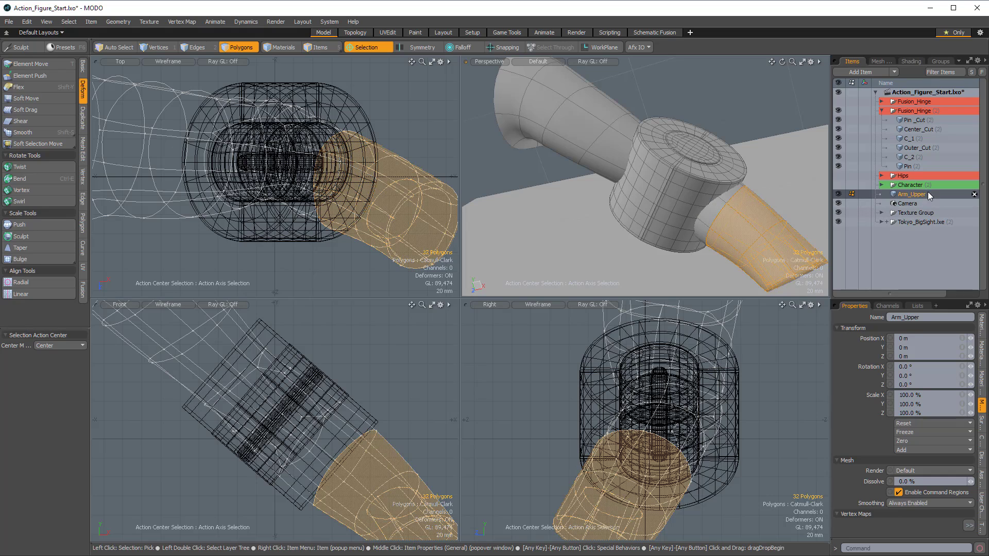
Step: Duplicate the Arm_Upper mesh and rename the copy Arm_Lower
{"action": "right_click", "coordinate": [908, 193]}
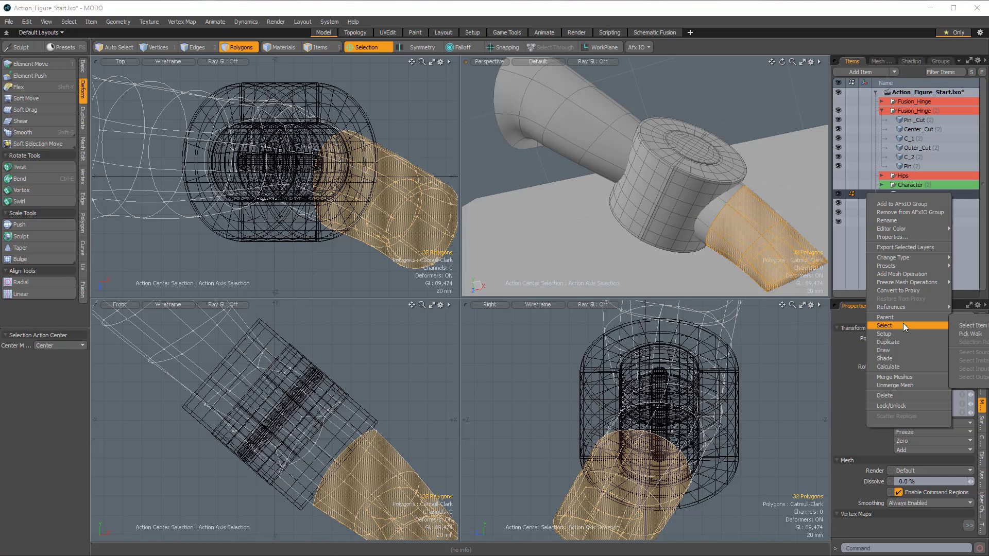
{"action": "mouse_move", "coordinate": [897, 273]}
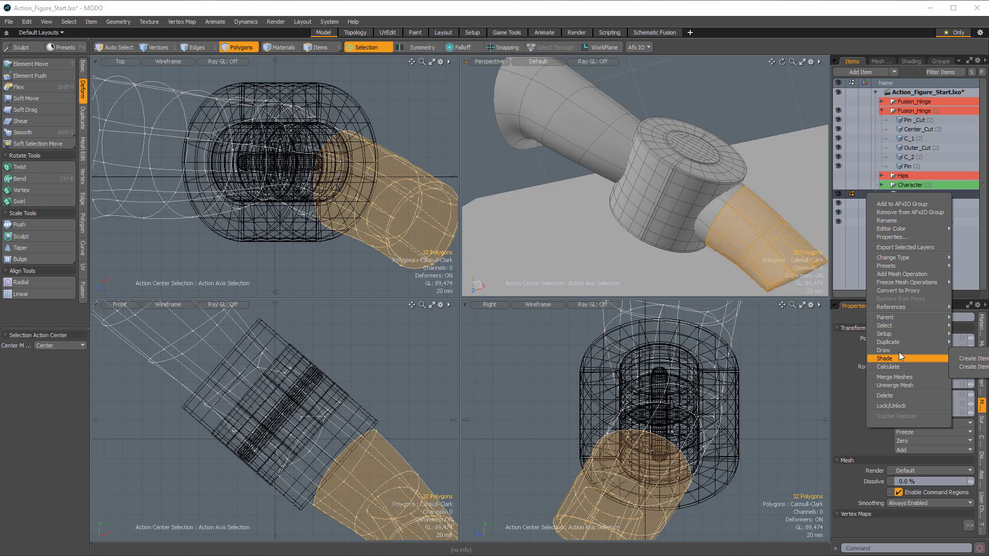
{"action": "mouse_move", "coordinate": [901, 336]}
{"action": "mouse_move", "coordinate": [934, 344]}
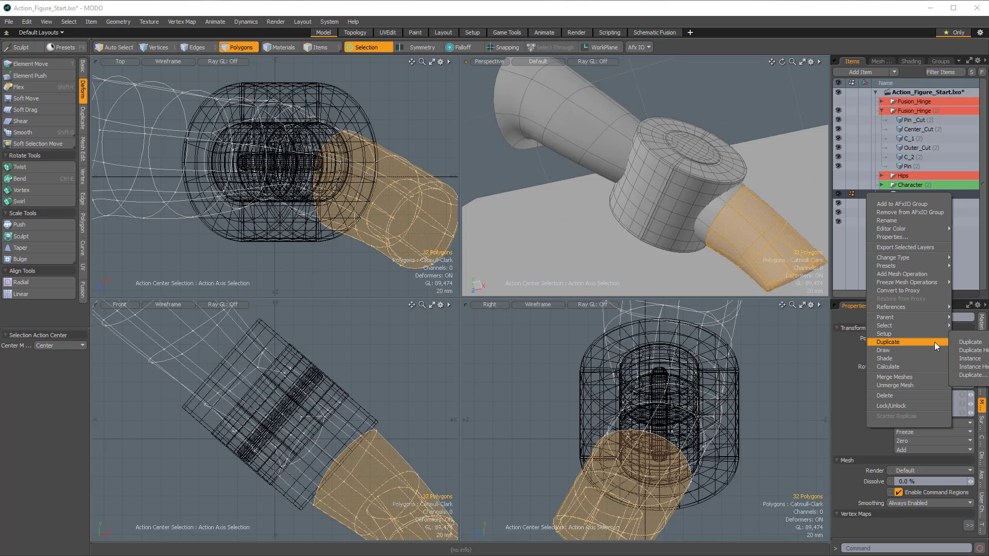
{"action": "left_click", "coordinate": [964, 343]}
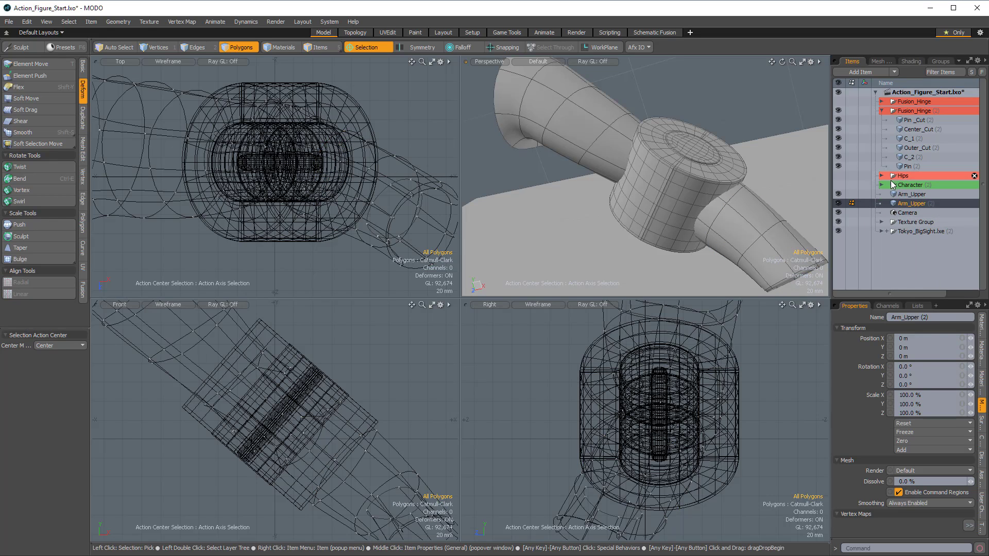
{"action": "left_click", "coordinate": [908, 318]}
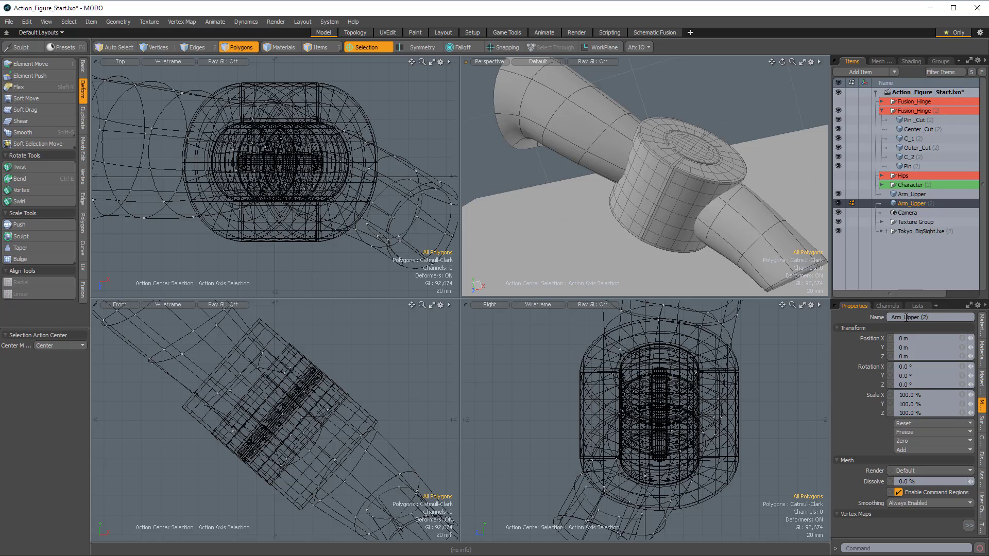
{"action": "type", "text": "Lower"}
Step: With Arm_Lower hidden, delete all forearm polygons between the hinge and the wrist from Arm_Upper
{"action": "left_click", "coordinate": [916, 194]}
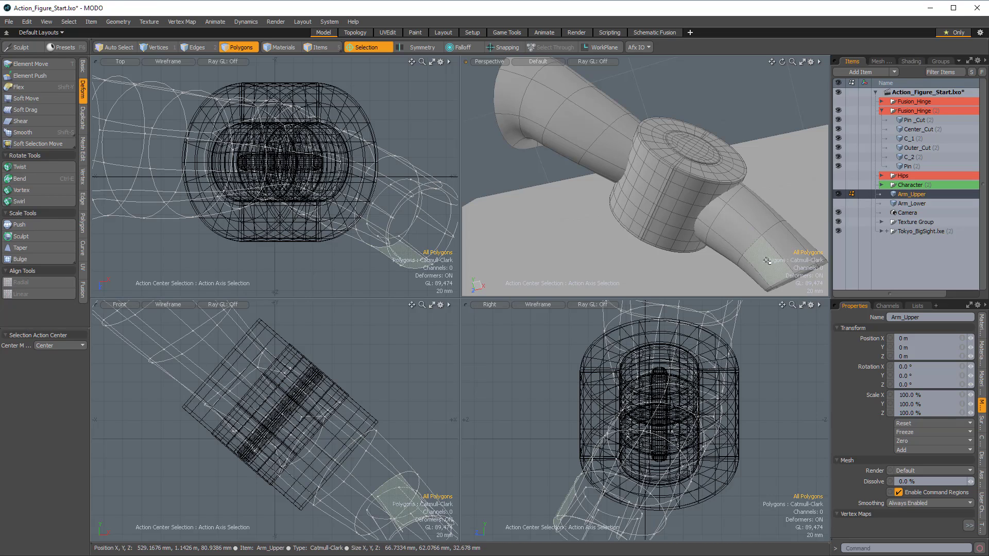
{"action": "double_click", "coordinate": [775, 235]}
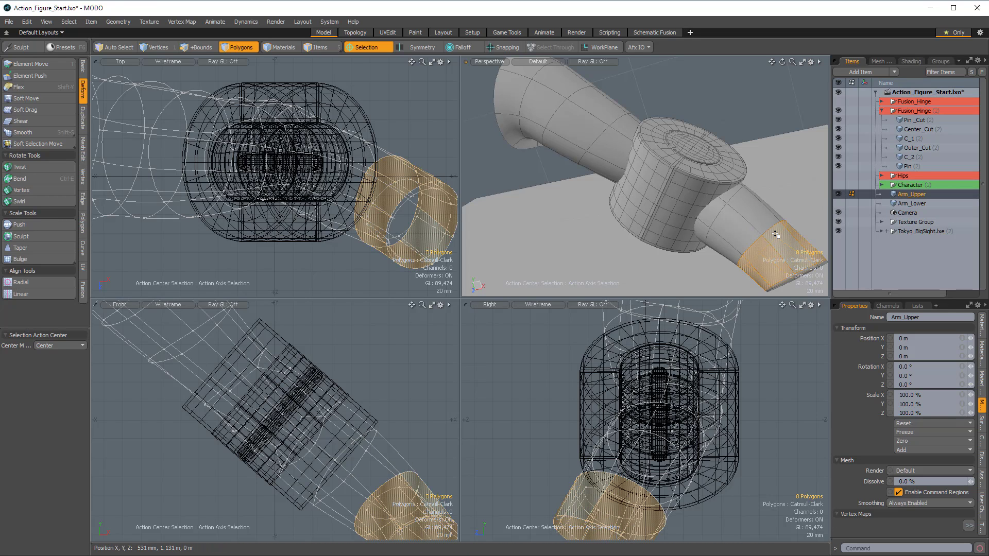
{"action": "key", "text": "shift+Up"}
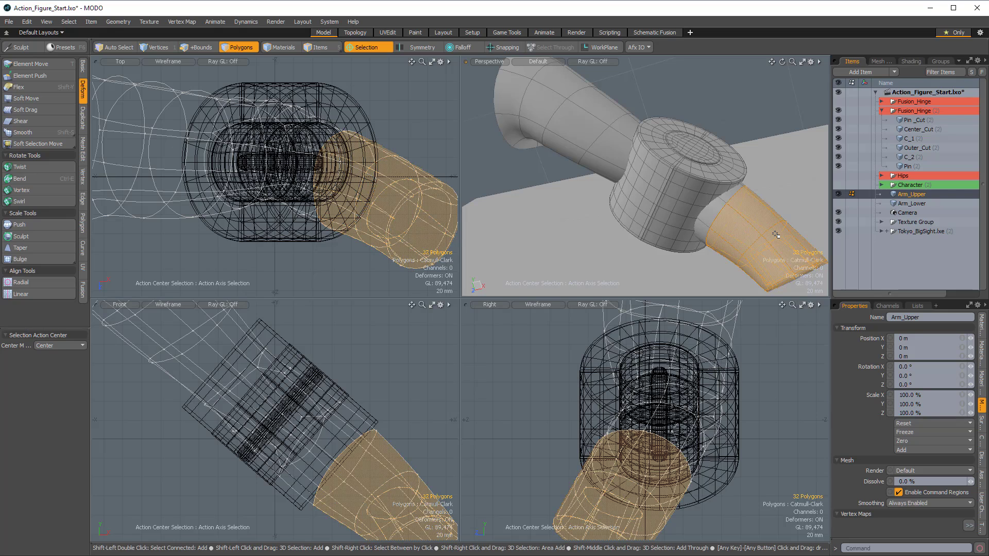
{"action": "left_click_drag", "start_coordinate": [666, 198], "coordinate": [605, 168], "text": "alt"}
{"action": "key", "text": "Delete"}
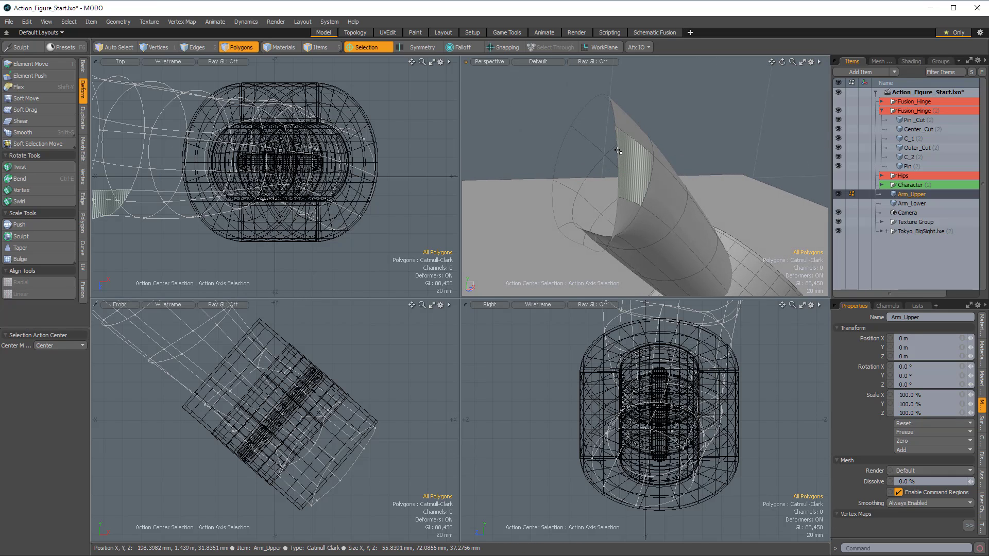
Step: Switch to edge selection and examine the open boundary loop at the shoulder end of Arm_Upper
{"action": "key", "text": "2"}
{"action": "double_click", "coordinate": [616, 114]}
{"action": "left_click_drag", "start_coordinate": [615, 114], "coordinate": [568, 184], "text": "alt"}
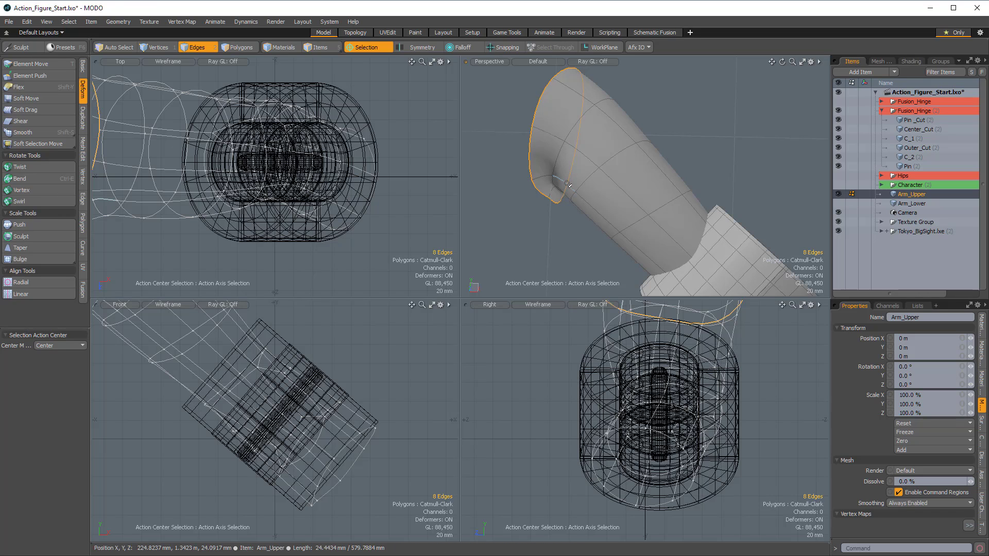
{"action": "left_click_drag", "start_coordinate": [617, 159], "coordinate": [548, 103], "text": "alt"}
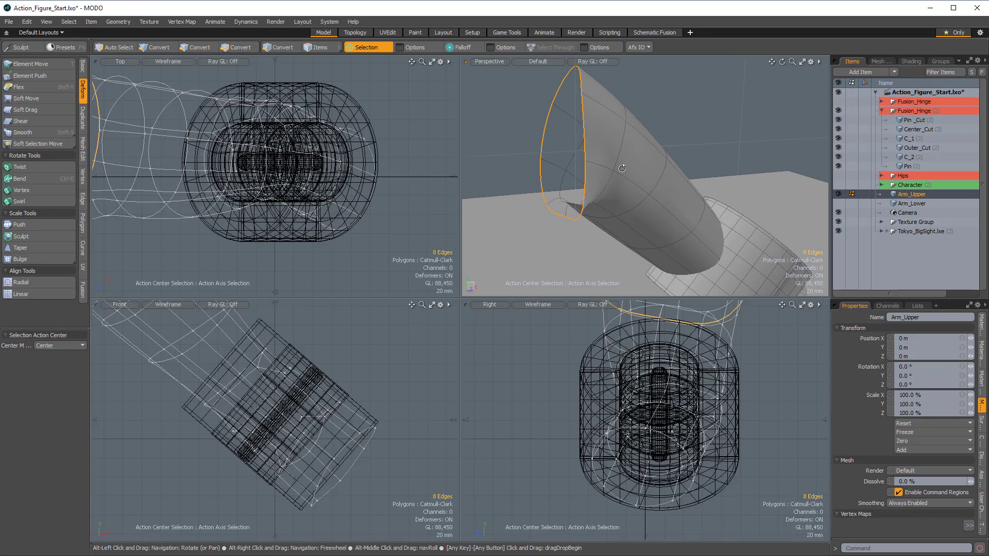
{"action": "left_click_drag", "start_coordinate": [621, 168], "coordinate": [572, 164], "text": "alt"}
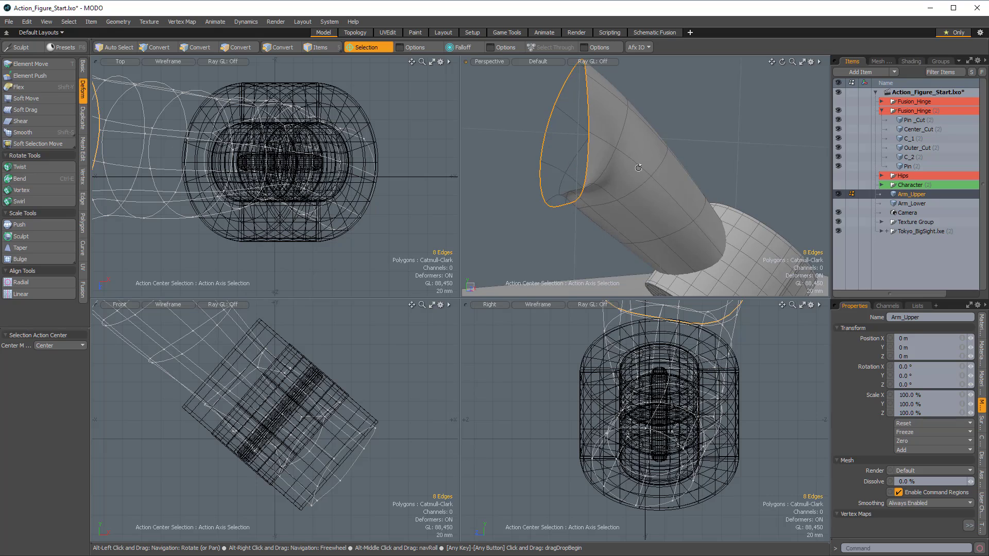
{"action": "left_click_drag", "start_coordinate": [637, 168], "coordinate": [558, 68], "text": "alt"}
Step: Select the open edge loop at Arm_Upper's elbow end without its two opposite edges, and cap the opening with Bridge
{"action": "double_click", "coordinate": [725, 180]}
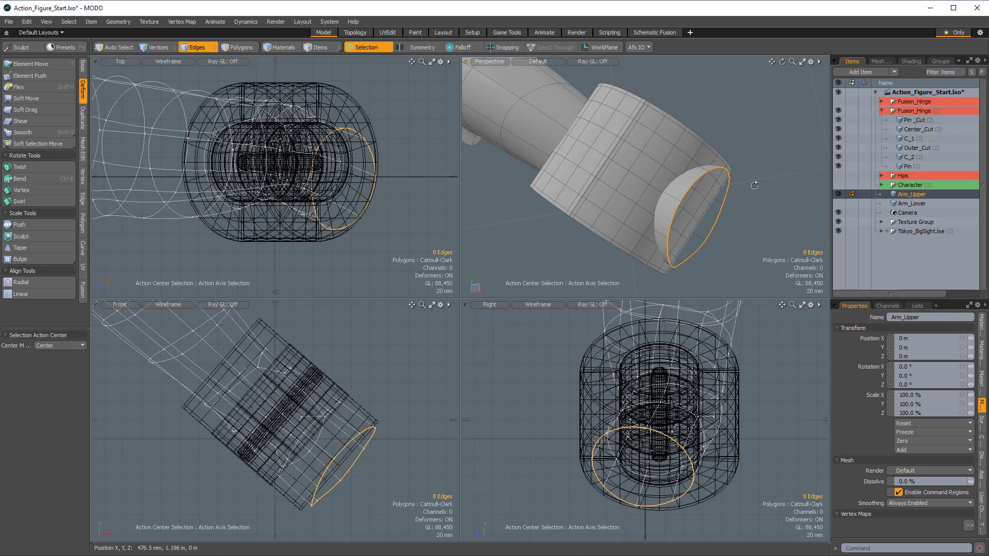
{"action": "left_click_drag", "start_coordinate": [721, 178], "coordinate": [638, 146], "text": "alt"}
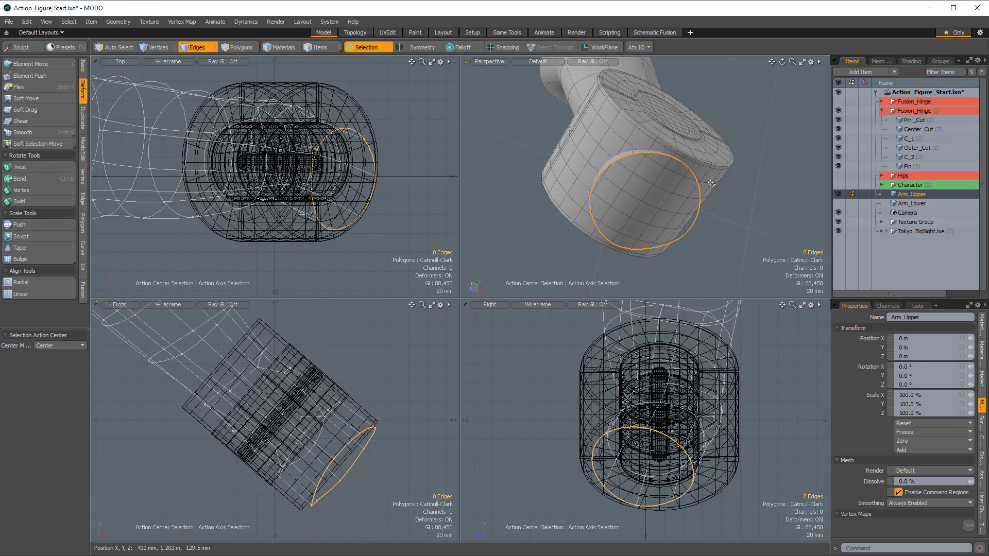
{"action": "left_click_drag", "start_coordinate": [653, 202], "coordinate": [655, 211], "text": "alt"}
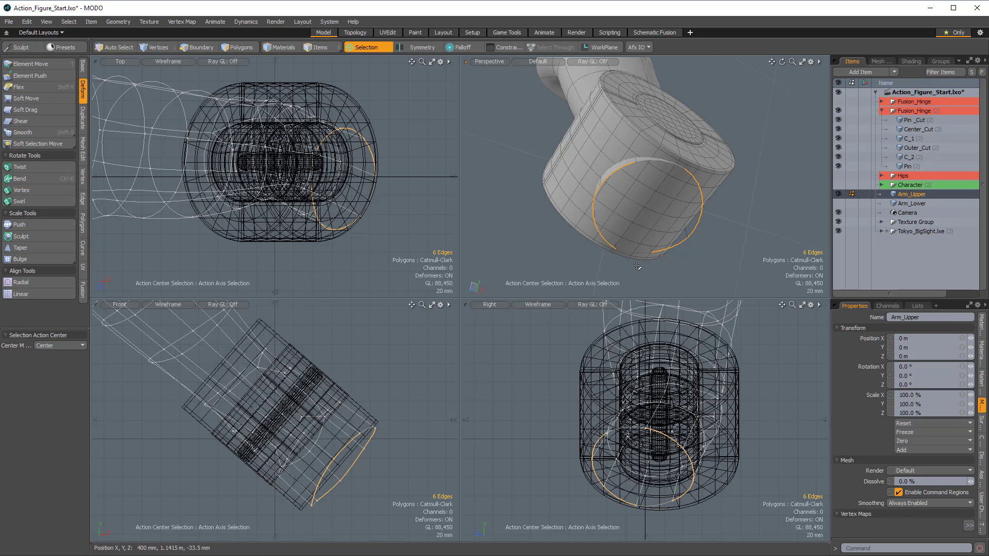
{"action": "left_click_drag", "start_coordinate": [637, 266], "coordinate": [641, 147], "text": "alt"}
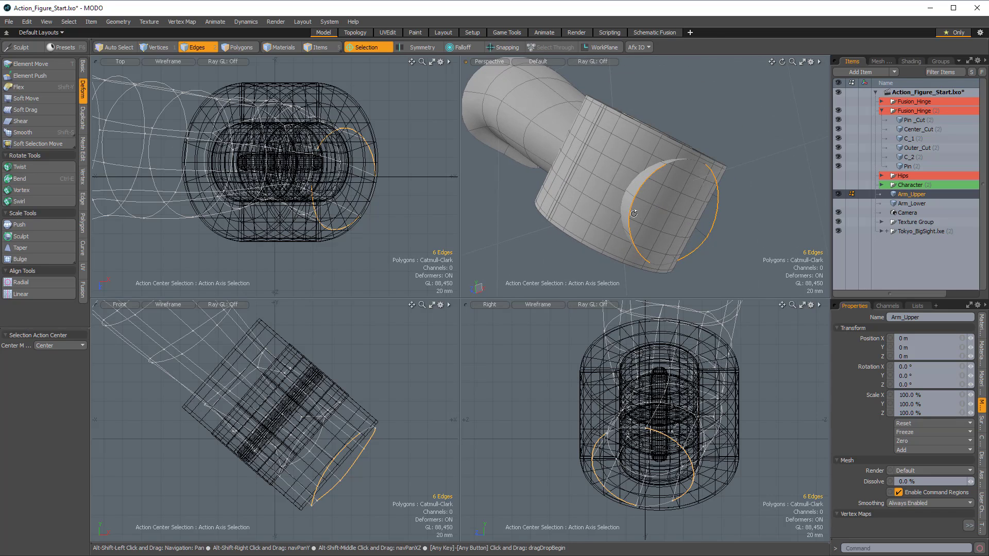
{"action": "left_click_drag", "start_coordinate": [634, 213], "coordinate": [442, 210], "text": "alt"}
{"action": "left_click", "coordinate": [81, 68]}
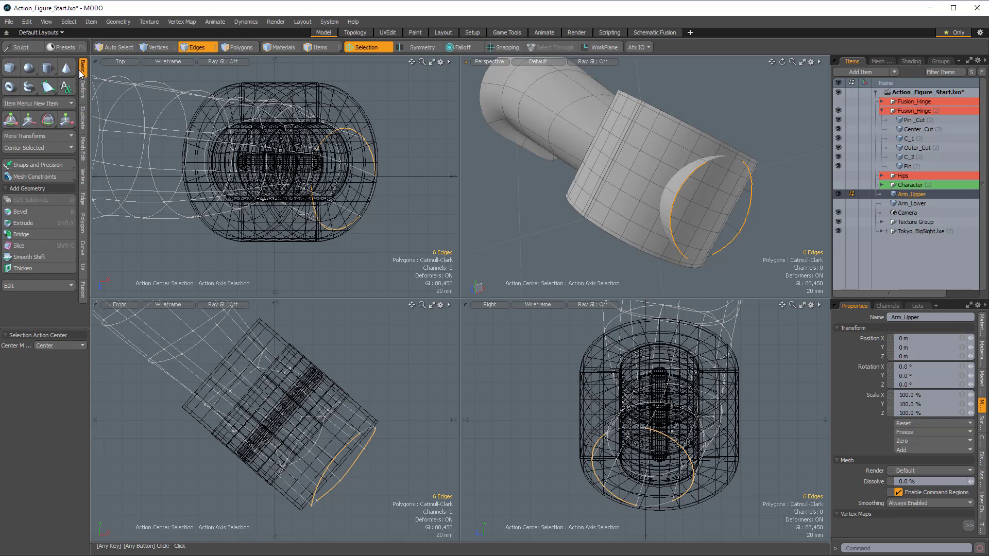
{"action": "left_click", "coordinate": [21, 235]}
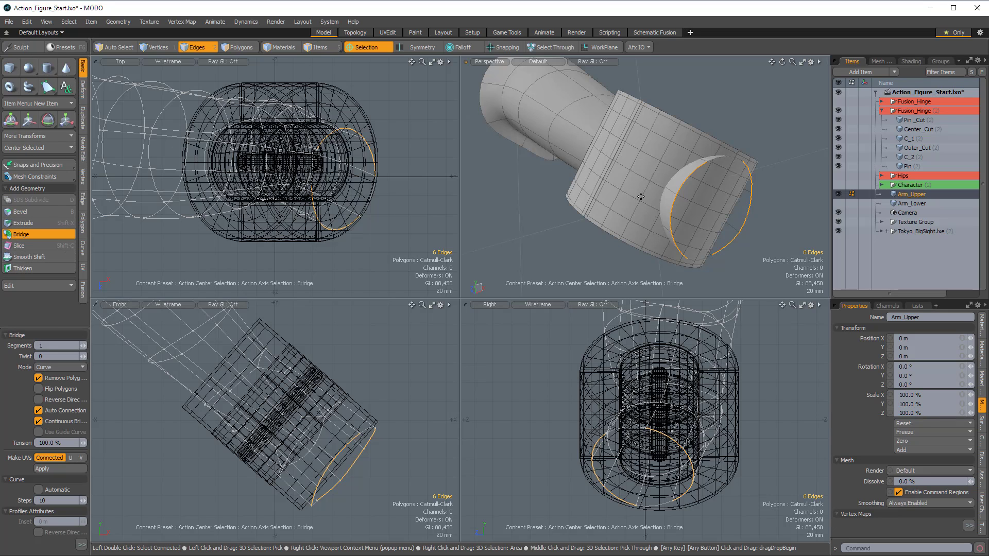
{"action": "left_click_drag", "start_coordinate": [675, 173], "coordinate": [634, 186], "text": "alt"}
{"action": "left_click_drag", "start_coordinate": [634, 186], "coordinate": [593, 204], "text": "ctrl+alt"}
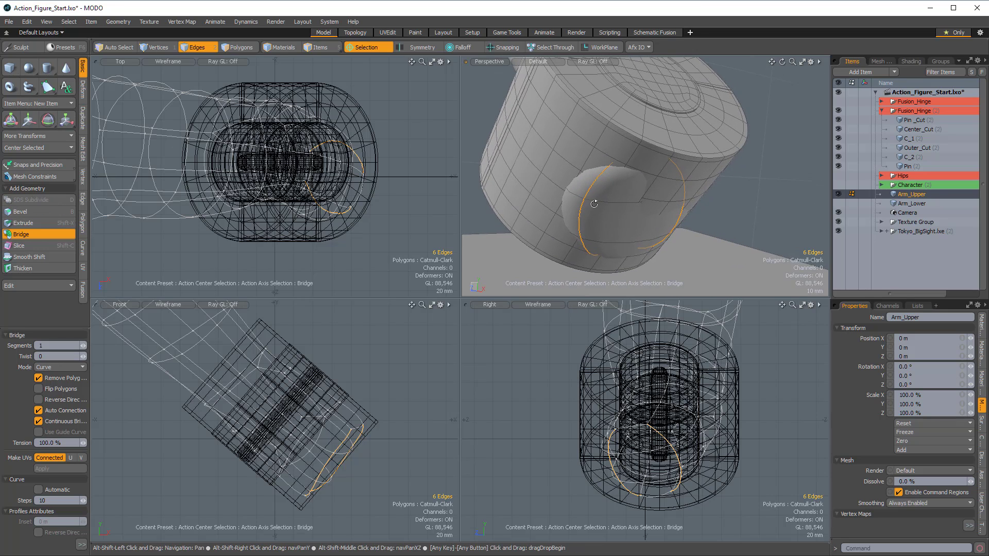
{"action": "key", "text": "space"}
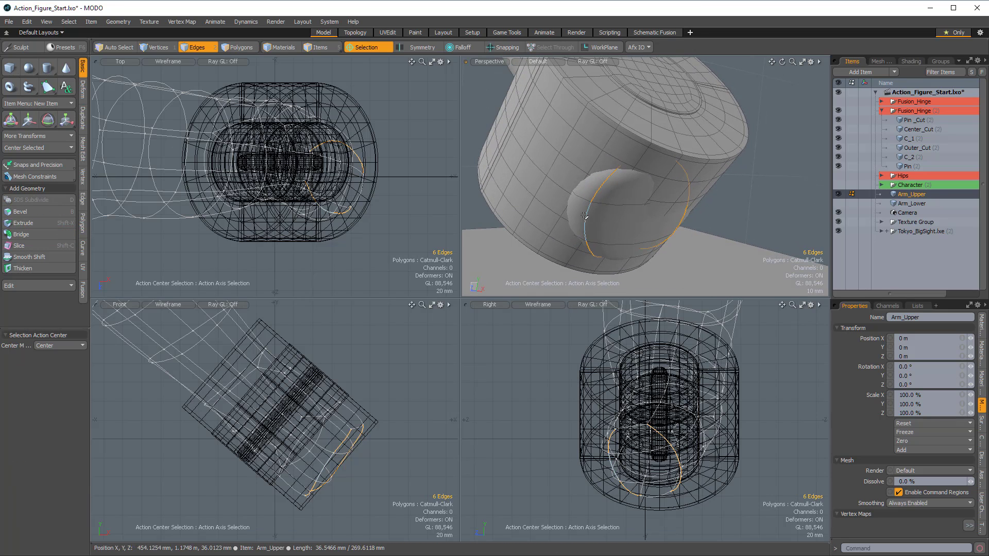
Step: Transform the capped elbow end of Arm_Upper and adjust its protruding vertices so the cap sits inside the hinge cylinder
{"action": "key", "text": "y"}
{"action": "left_click_drag", "start_coordinate": [598, 221], "coordinate": [540, 235], "text": "alt"}
{"action": "left_click_drag", "start_coordinate": [541, 232], "coordinate": [655, 178], "text": "alt"}
{"action": "key", "text": "q"}
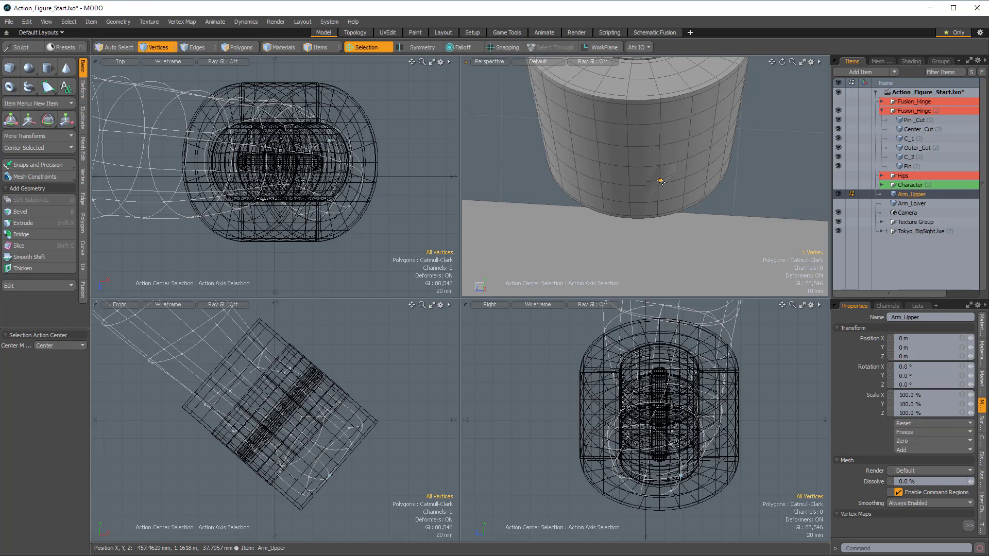
{"action": "key", "text": "w"}
{"action": "left_click_drag", "start_coordinate": [661, 181], "coordinate": [700, 232], "text": "alt"}
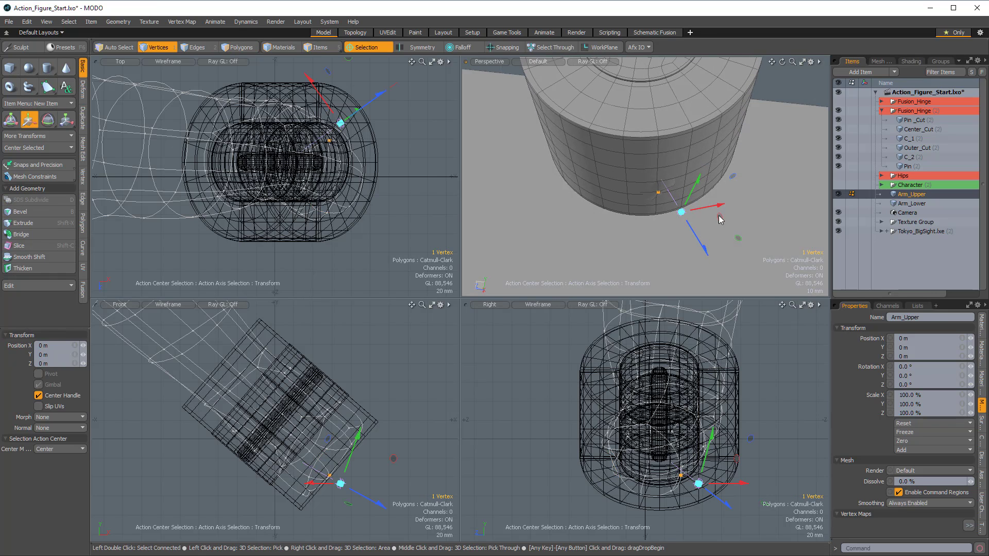
{"action": "left_click_drag", "start_coordinate": [700, 232], "coordinate": [596, 114], "text": "alt"}
{"action": "key", "text": "q"}
{"action": "left_click", "coordinate": [689, 184]}
Step: Select six edges of Arm_Upper's open shoulder loop, omitting two opposite edges, and close the opening with Bridge
{"action": "key", "text": "5"}
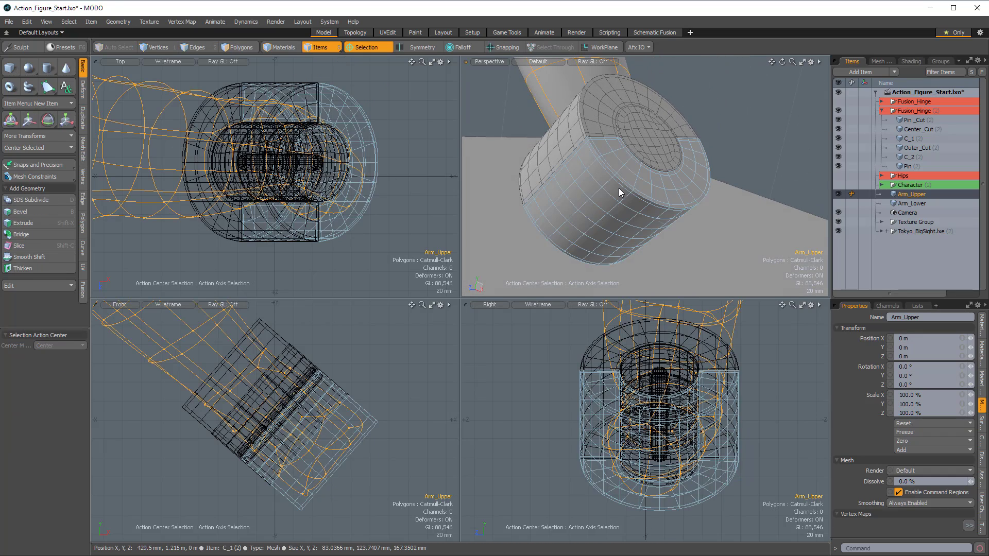
{"action": "left_click", "coordinate": [619, 187]}
{"action": "left_click_drag", "start_coordinate": [619, 187], "coordinate": [693, 230], "text": "alt"}
{"action": "left_click_drag", "start_coordinate": [630, 200], "coordinate": [686, 138], "text": "alt"}
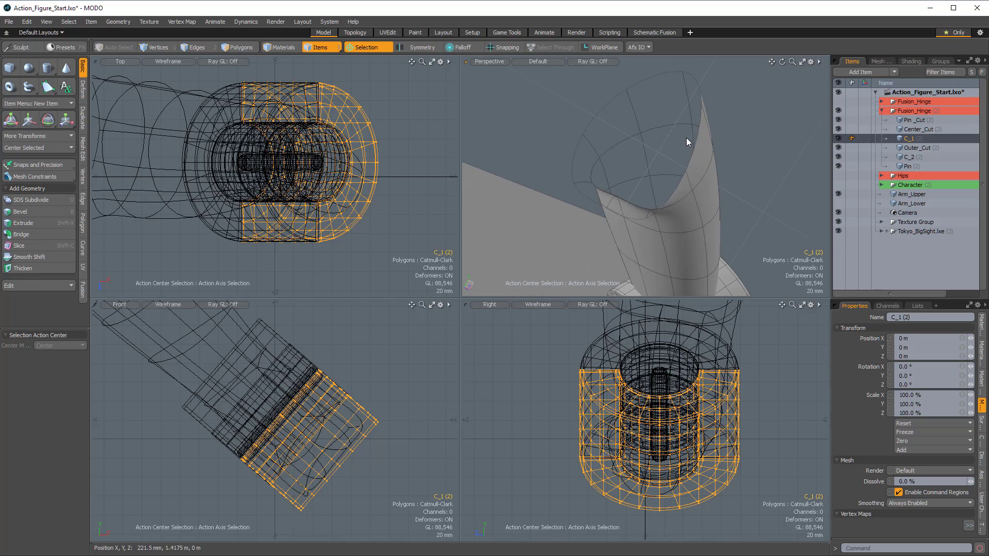
{"action": "left_click", "coordinate": [696, 143]}
{"action": "key", "text": "2"}
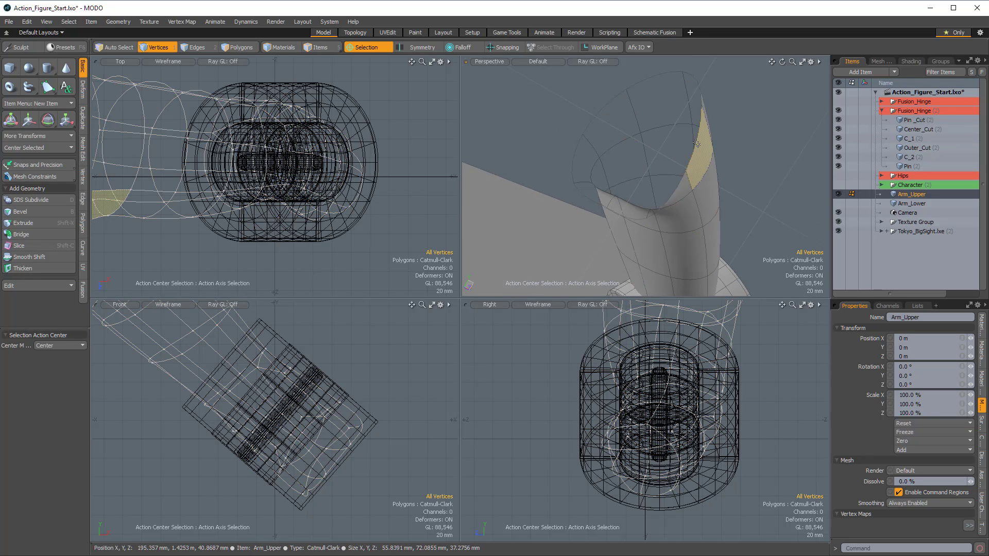
{"action": "left_click_drag", "start_coordinate": [696, 144], "coordinate": [750, 242], "text": "alt"}
{"action": "key", "text": "2"}
{"action": "left_click_drag", "start_coordinate": [656, 140], "coordinate": [639, 206], "text": "alt"}
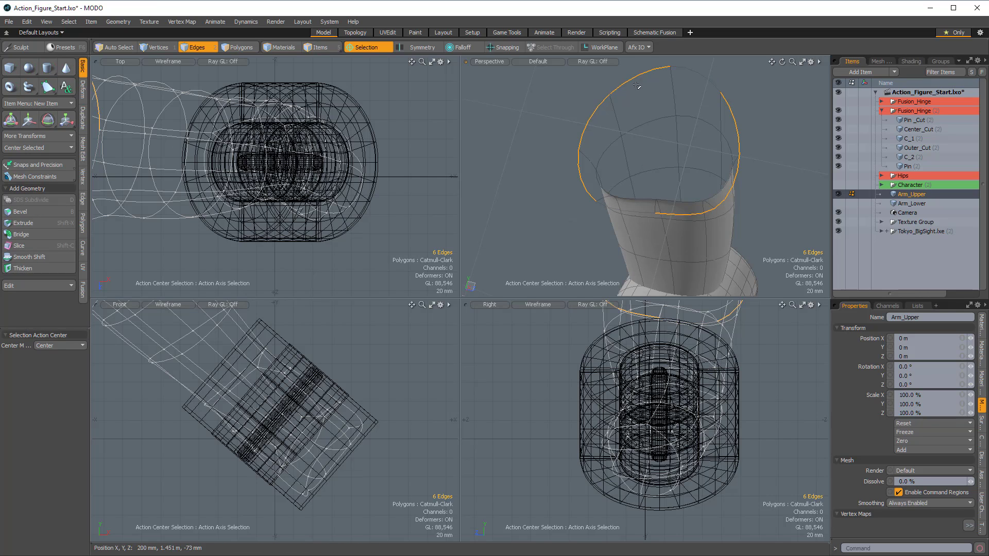
{"action": "left_click_drag", "start_coordinate": [648, 169], "coordinate": [630, 186], "text": "alt"}
{"action": "left_click", "coordinate": [31, 234]}
{"action": "scroll", "coordinate": [587, 172], "scroll_direction": "up", "scroll_amount": 3}
{"action": "key", "text": "q"}
{"action": "left_click", "coordinate": [534, 139]}
{"action": "scroll", "coordinate": [607, 190], "scroll_direction": "down", "scroll_amount": 4}
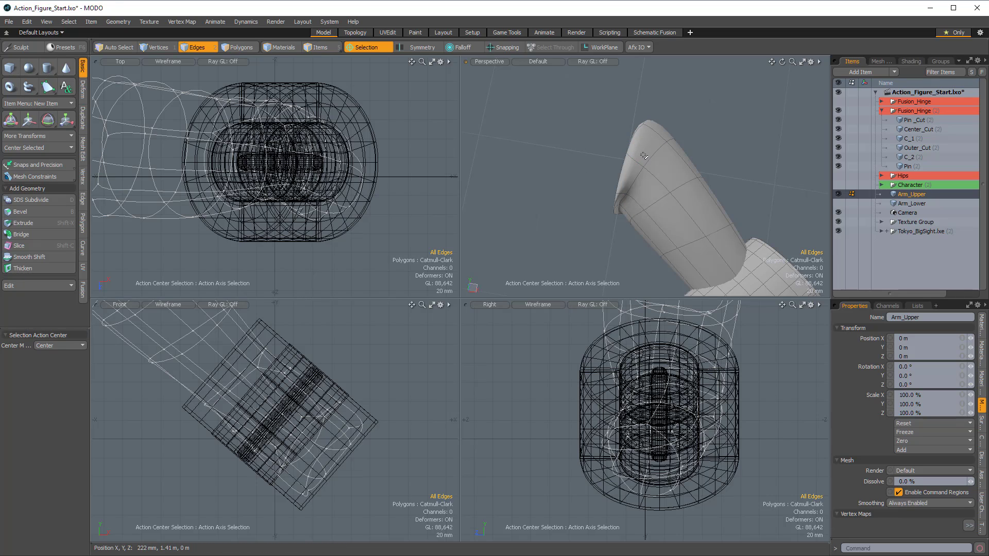
{"action": "left_click_drag", "start_coordinate": [645, 157], "coordinate": [692, 92], "text": "alt"}
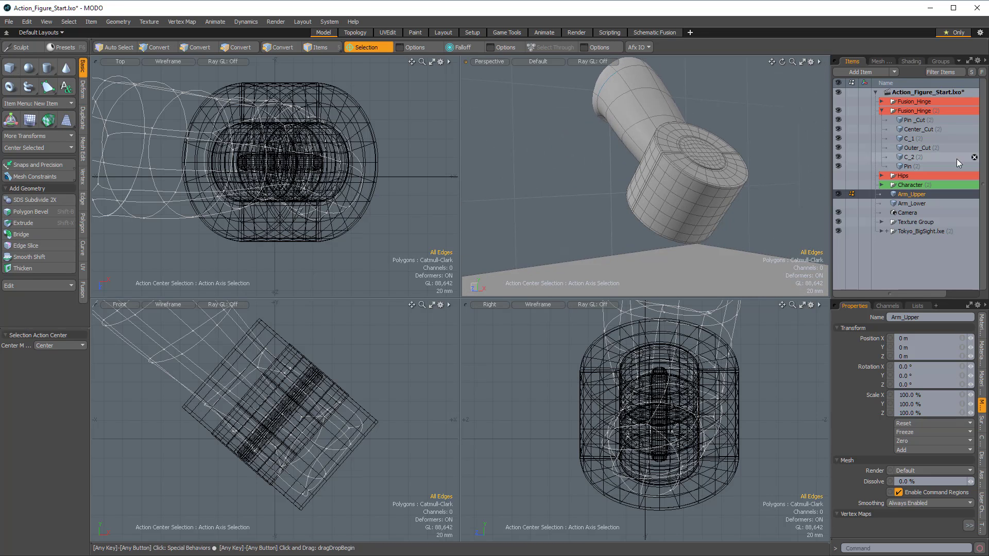
Step: In Arm_Lower, grow a forearm polygon selection to just above the hinge, invert it, and delete the upper-arm polygons
{"action": "left_click", "coordinate": [916, 205]}
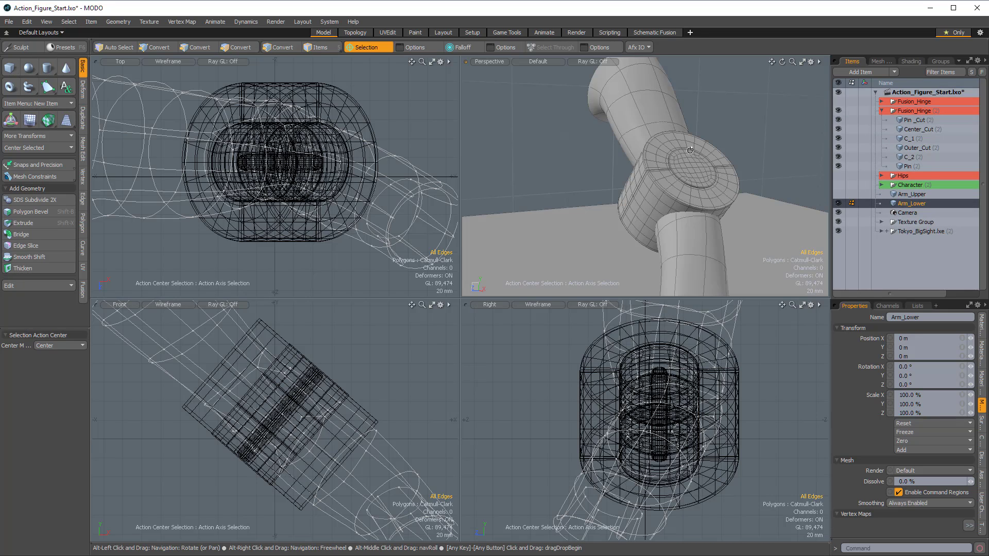
{"action": "left_click_drag", "start_coordinate": [687, 227], "coordinate": [682, 199], "text": "alt"}
{"action": "key", "text": "3"}
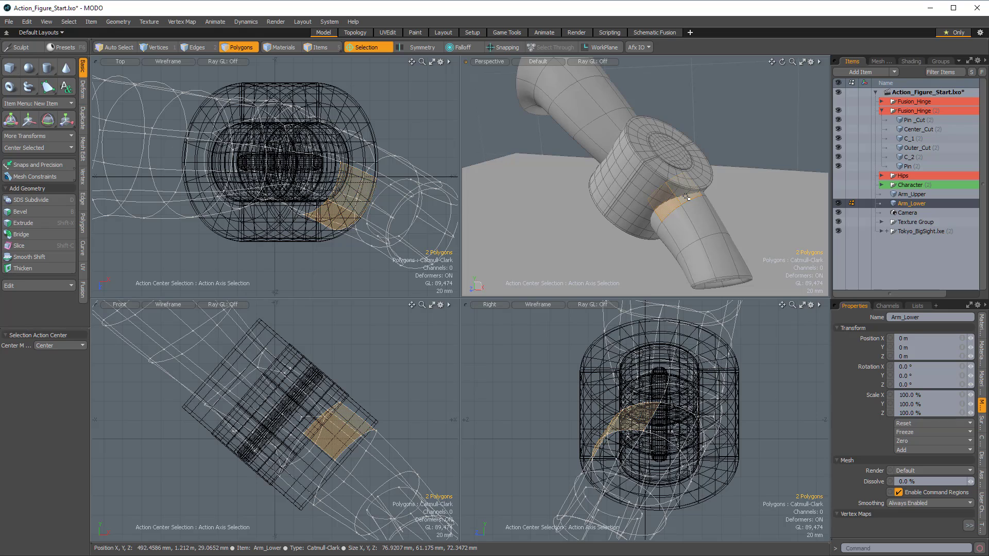
{"action": "key", "text": "l"}
{"action": "key", "text": "shift+Up"}
{"action": "key", "text": "shift+Up"}
{"action": "key", "text": "shift+Up"}
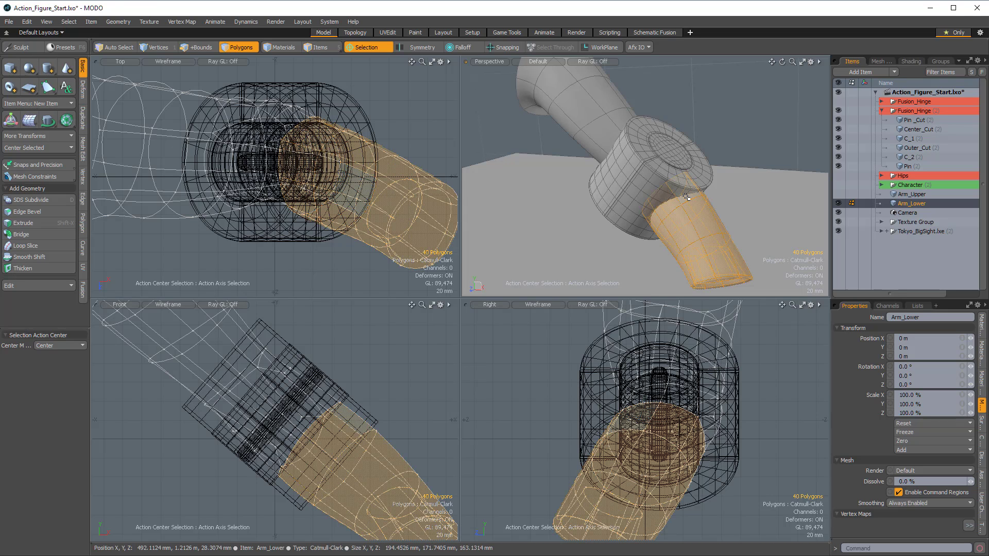
{"action": "key", "text": "shift+Up"}
{"action": "key", "text": "shift+Up"}
{"action": "key", "text": "shift+Up"}
{"action": "key", "text": "shift+Up"}
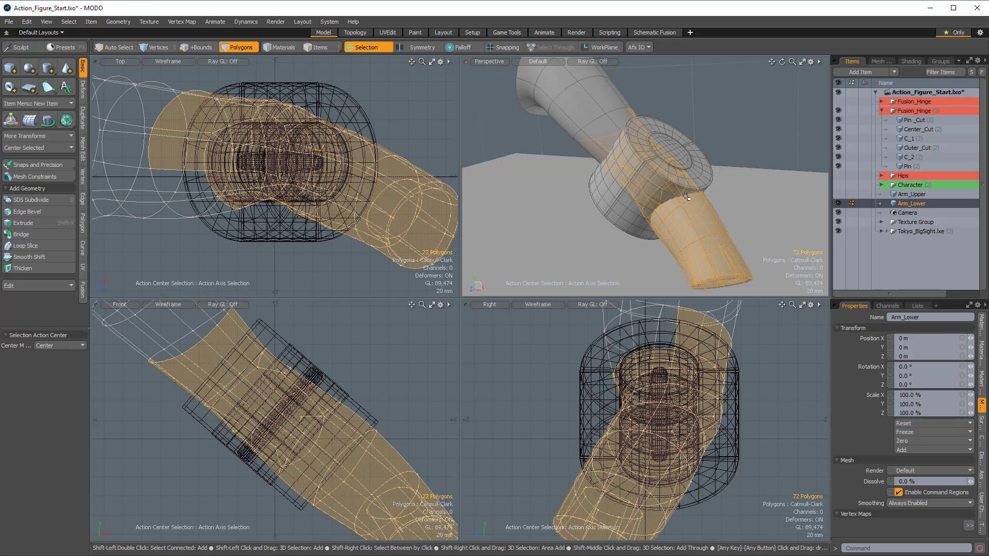
{"action": "key", "text": "shift+Down"}
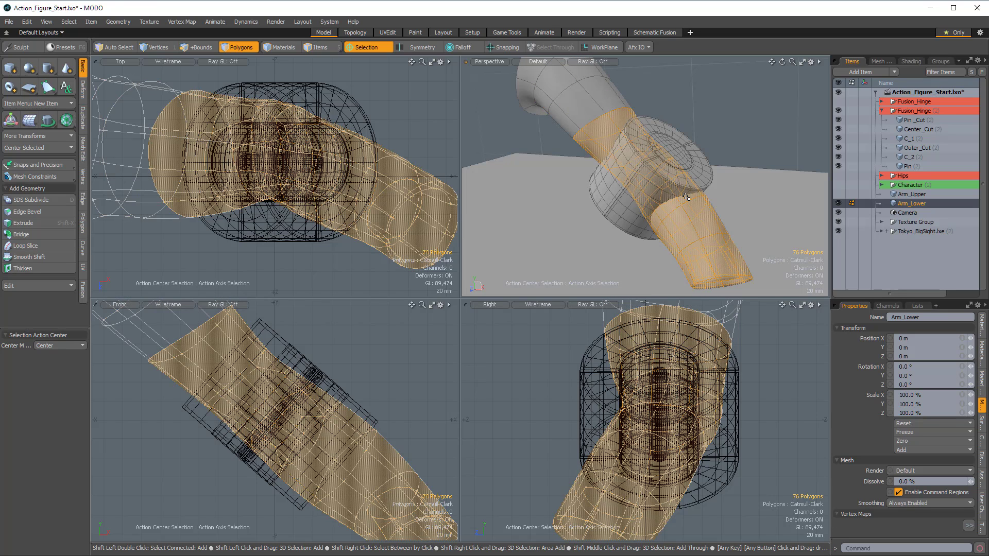
{"action": "left_click_drag", "start_coordinate": [687, 197], "coordinate": [598, 249], "text": "alt"}
{"action": "key", "text": "shift+Down"}
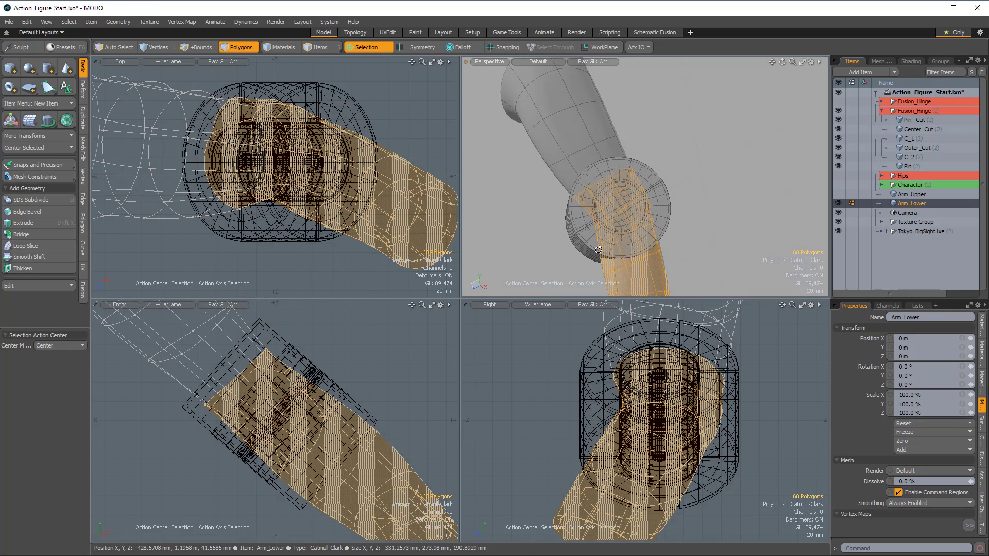
{"action": "key", "text": "alt"}
{"action": "mouse_move", "coordinate": [600, 211]}
{"action": "left_mouse_down", "text": "alt"}
{"action": "mouse_move", "coordinate": [645, 183]}
{"action": "mouse_move", "coordinate": [608, 187]}
{"action": "mouse_move", "coordinate": [616, 206]}
{"action": "left_mouse_up", "text": "alt"}
{"action": "key", "text": "shift+Up"}
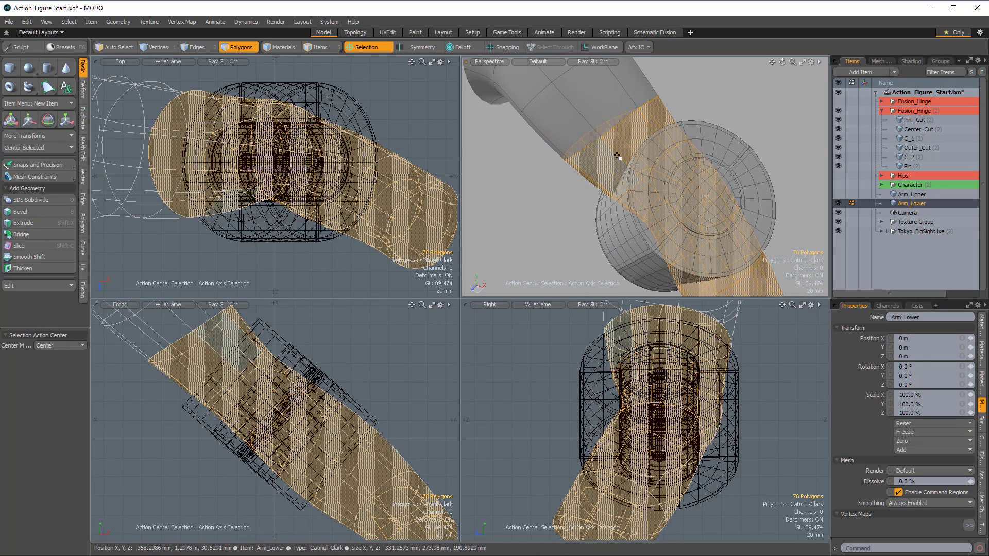
{"action": "key", "text": "bracketleft"}
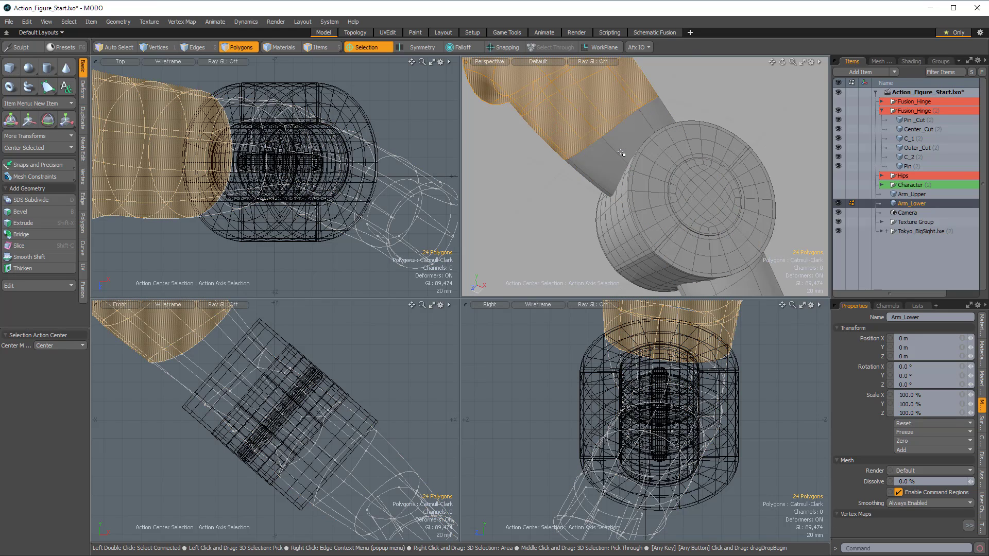
{"action": "key", "text": "Delete"}
Step: Select six edges of Arm_Lower's open loop above the hinge, omitting two opposite edges, and cap it with Bridge
{"action": "key", "text": "1"}
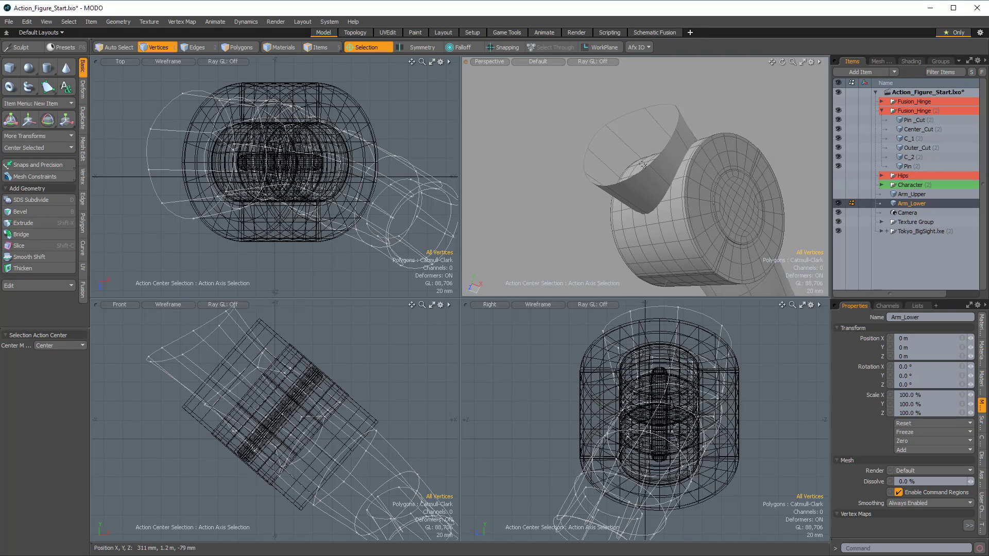
{"action": "double_click", "coordinate": [637, 173]}
{"action": "left_click_drag", "start_coordinate": [638, 174], "coordinate": [637, 165], "text": "alt"}
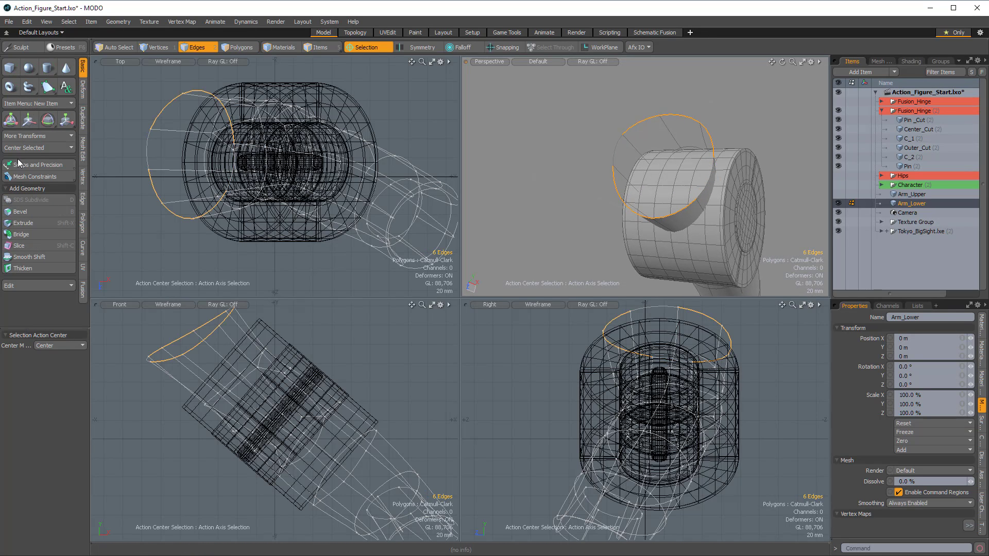
{"action": "left_click", "coordinate": [23, 235]}
{"action": "scroll", "coordinate": [669, 167], "scroll_direction": "up", "scroll_amount": 3}
{"action": "left_click_drag", "start_coordinate": [738, 181], "coordinate": [586, 159], "text": "alt"}
Step: Select the three new cap polygons of Arm_Lower and move them inward toward the hinge cylinder
{"action": "key", "text": "3"}
{"action": "key", "text": "w"}
{"action": "left_click_drag", "start_coordinate": [664, 160], "coordinate": [567, 126], "text": "alt"}
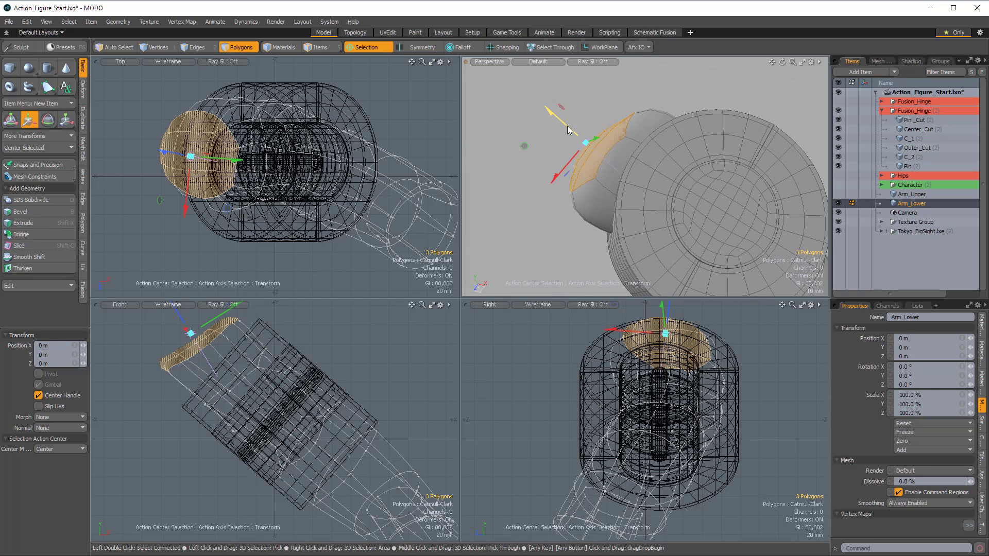
{"action": "left_click_drag", "start_coordinate": [573, 189], "coordinate": [716, 170], "text": "alt"}
{"action": "key", "text": "space"}
{"action": "key", "text": "space"}
{"action": "key", "text": "space"}
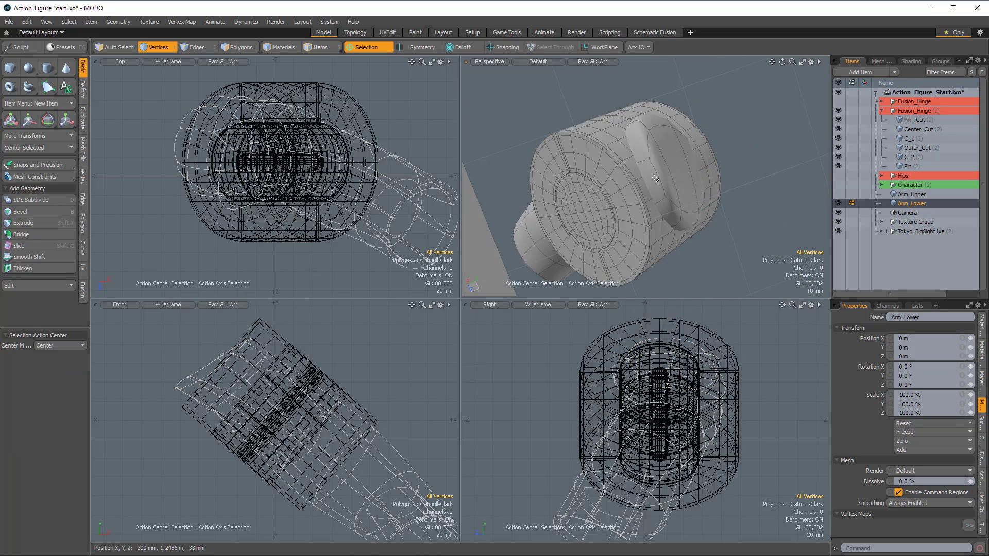
Step: Move an outer edge of the Arm_Lower cap 15.5 mm in X and -34.5 mm in Z, into the hinge
{"action": "left_click", "coordinate": [659, 183]}
{"action": "key", "text": "w"}
{"action": "mouse_move", "coordinate": [672, 223]}
{"action": "left_mouse_down", "text": "alt"}
{"action": "mouse_move", "coordinate": [703, 218]}
{"action": "mouse_move", "coordinate": [696, 234]}
{"action": "mouse_move", "coordinate": [674, 226]}
{"action": "left_mouse_up", "text": "alt"}
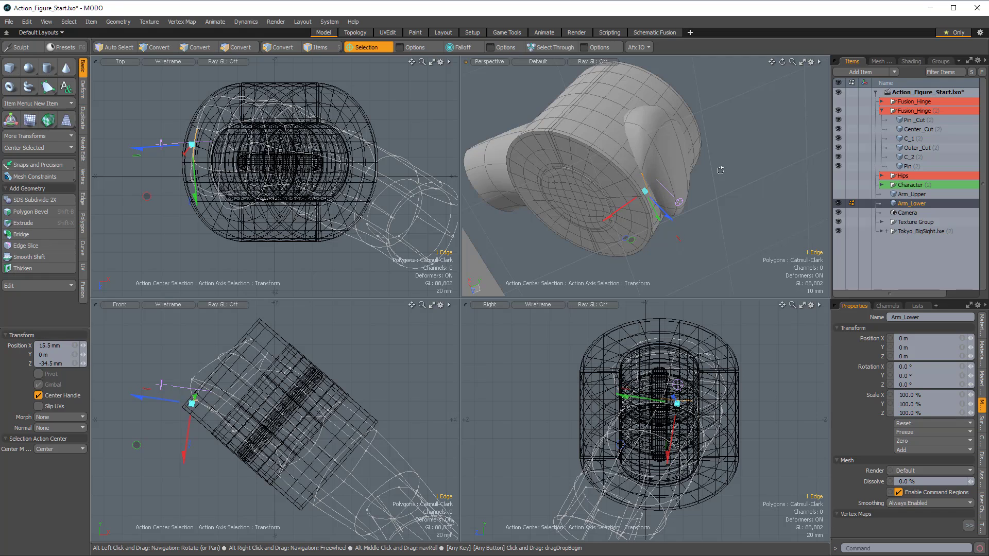
{"action": "left_click_drag", "start_coordinate": [661, 141], "coordinate": [582, 180], "text": "alt"}
{"action": "key", "text": "space"}
{"action": "key", "text": "space"}
Step: Select the polygons on both sides of Arm_Lower's protruding cap and move them inward to the hinge surface
{"action": "left_click", "coordinate": [665, 179]}
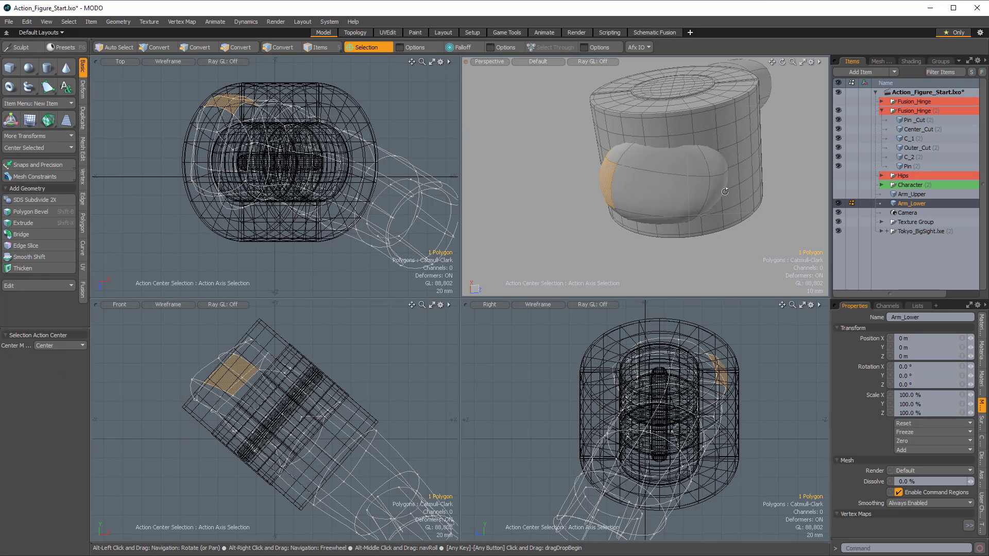
{"action": "left_click", "coordinate": [730, 190], "text": "shift"}
{"action": "key", "text": "w"}
{"action": "left_click_drag", "start_coordinate": [721, 188], "coordinate": [587, 172], "text": "alt"}
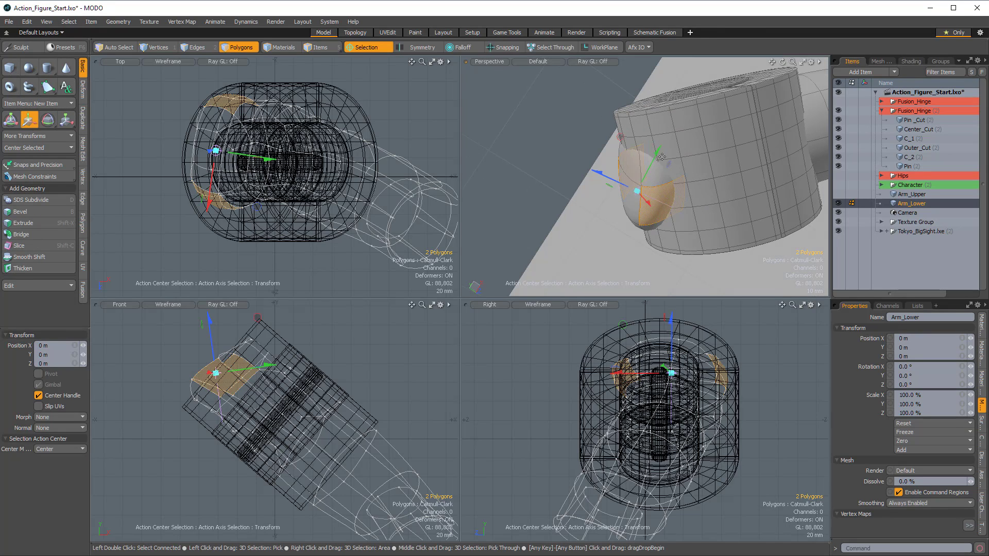
{"action": "mouse_move", "coordinate": [621, 145]}
{"action": "left_mouse_down"}
{"action": "mouse_move", "coordinate": [639, 139]}
{"action": "mouse_move", "coordinate": [646, 150]}
{"action": "mouse_move", "coordinate": [608, 171]}
{"action": "mouse_move", "coordinate": [626, 173]}
{"action": "mouse_move", "coordinate": [613, 194]}
{"action": "mouse_move", "coordinate": [618, 173]}
{"action": "mouse_move", "coordinate": [642, 202]}
{"action": "mouse_move", "coordinate": [585, 188]}
{"action": "left_mouse_up"}
{"action": "key", "text": "space"}
Step: Undo the last move of the two adjacent side polygons on Arm_Lower's cap and shift them about -4 mm in Y instead
{"action": "key", "text": "w"}
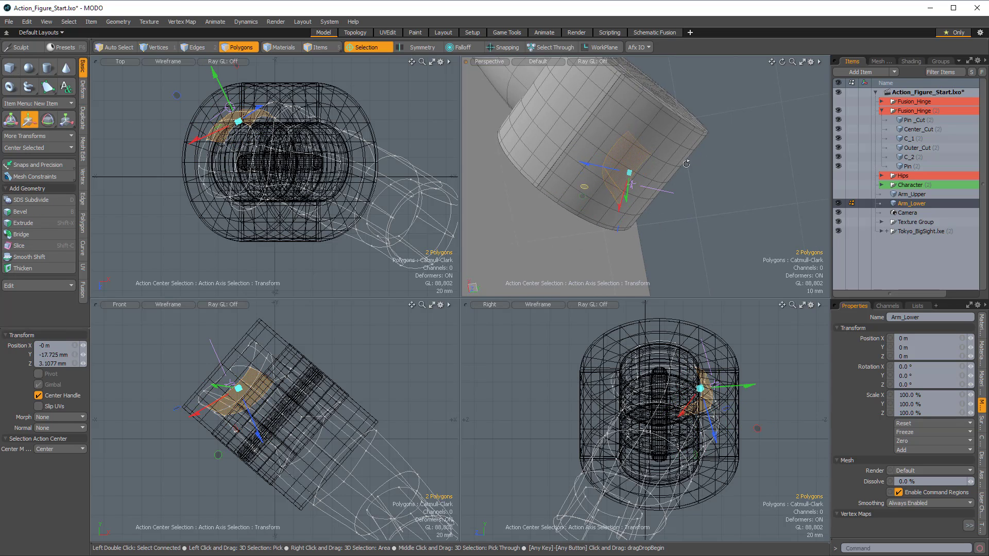
{"action": "left_click_drag", "start_coordinate": [683, 160], "coordinate": [584, 261], "text": "alt"}
{"action": "key", "text": "ctrl+z"}
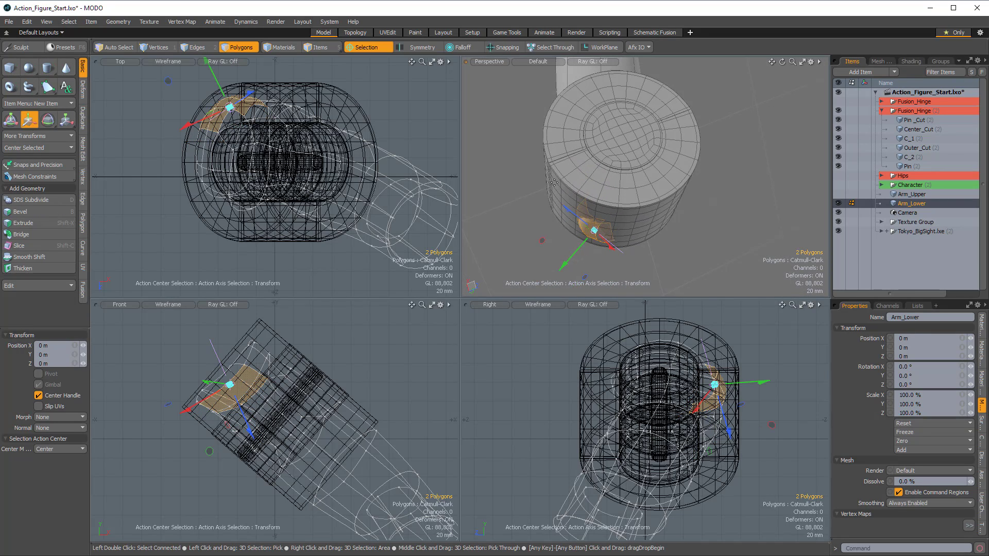
{"action": "left_click_drag", "start_coordinate": [707, 222], "coordinate": [635, 204], "text": "alt"}
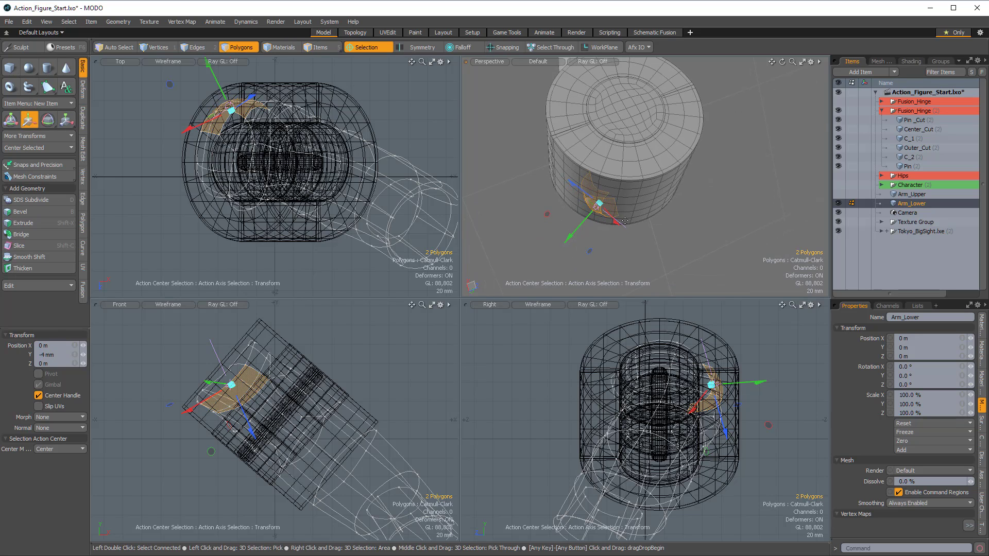
{"action": "left_click_drag", "start_coordinate": [618, 228], "coordinate": [619, 126], "text": "alt"}
{"action": "scroll", "coordinate": [597, 200], "scroll_direction": "up", "scroll_amount": 3}
{"action": "scroll", "coordinate": [685, 189], "scroll_direction": "down", "scroll_amount": 3}
{"action": "key", "text": "space"}
{"action": "left_click", "coordinate": [535, 87]}
{"action": "left_click_drag", "start_coordinate": [536, 82], "coordinate": [625, 212], "text": "alt"}
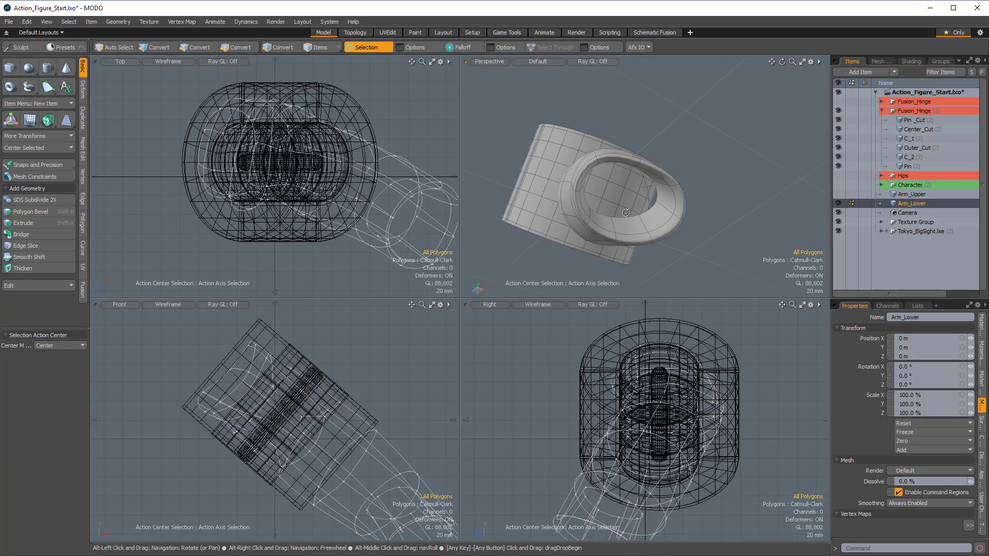
Step: Select the open edge loop inside Arm_Lower's far end, deselect two opposite edges and bridge the remaining edges to cap the opening
{"action": "scroll", "coordinate": [626, 213], "scroll_direction": "up", "scroll_amount": 2}
{"action": "double_click", "coordinate": [653, 210]}
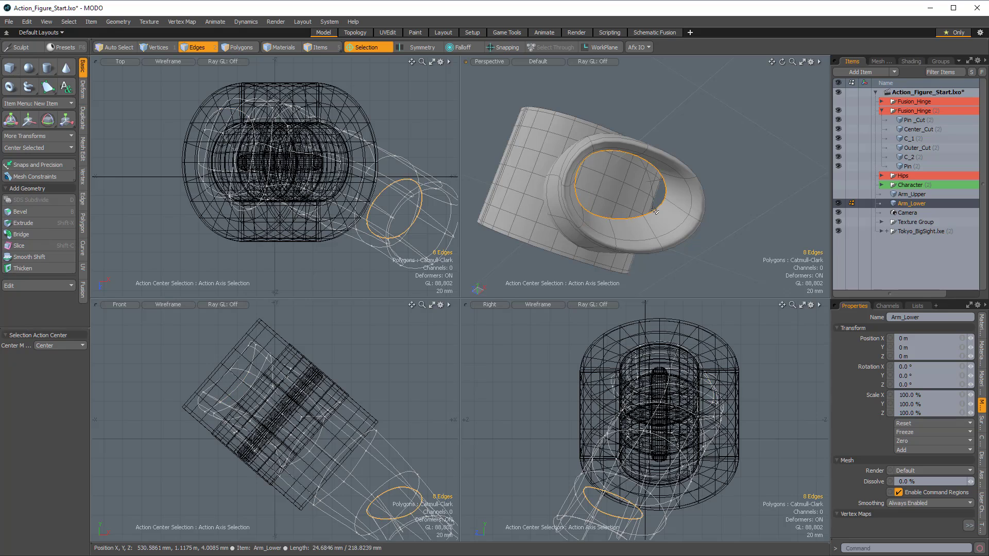
{"action": "left_click_drag", "start_coordinate": [652, 210], "coordinate": [658, 155], "text": "alt"}
{"action": "left_click", "coordinate": [654, 222], "text": "ctrl"}
{"action": "left_click", "coordinate": [648, 118], "text": "ctrl"}
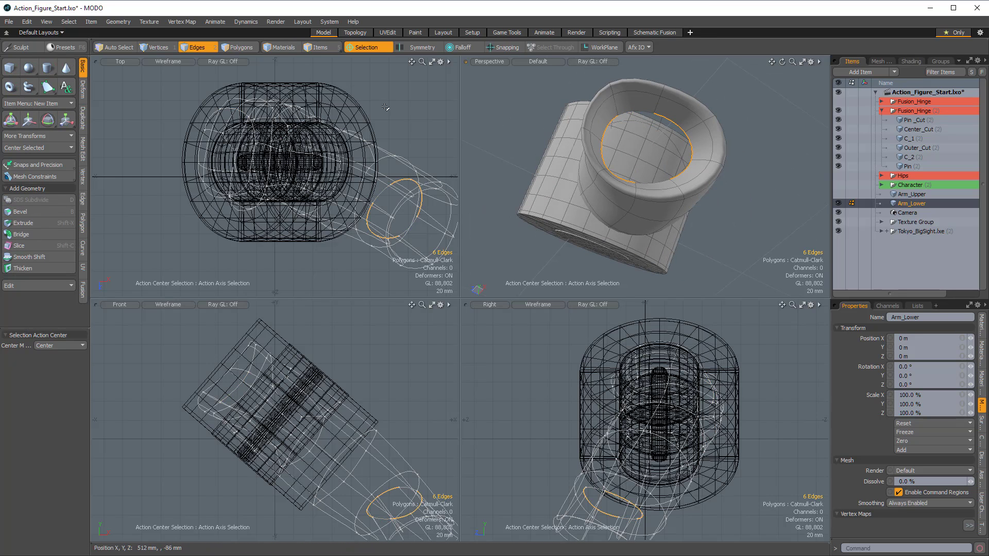
{"action": "left_click", "coordinate": [27, 237]}
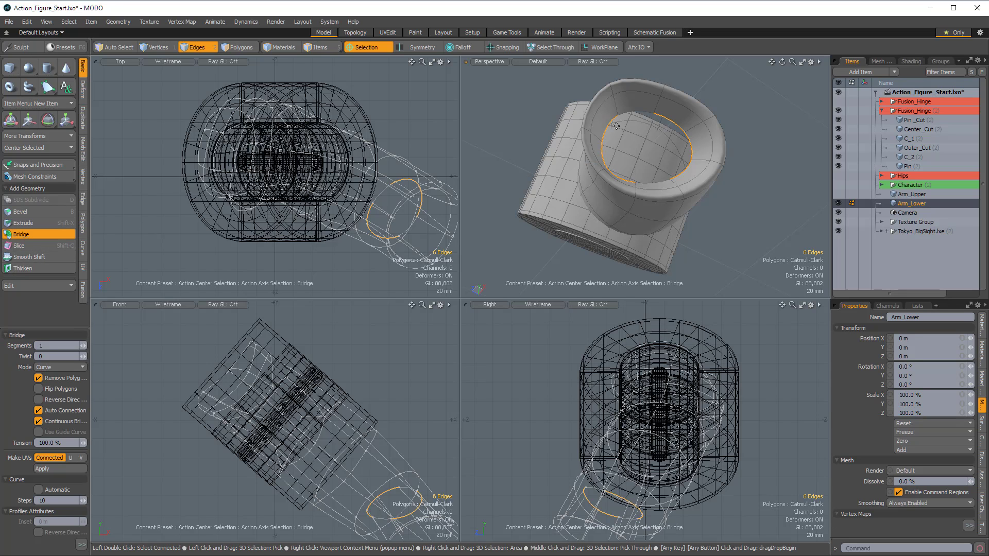
{"action": "left_click", "coordinate": [616, 125]}
{"action": "left_click_drag", "start_coordinate": [616, 126], "coordinate": [547, 176], "text": "alt"}
{"action": "key", "text": "space"}
{"action": "left_click", "coordinate": [719, 112]}
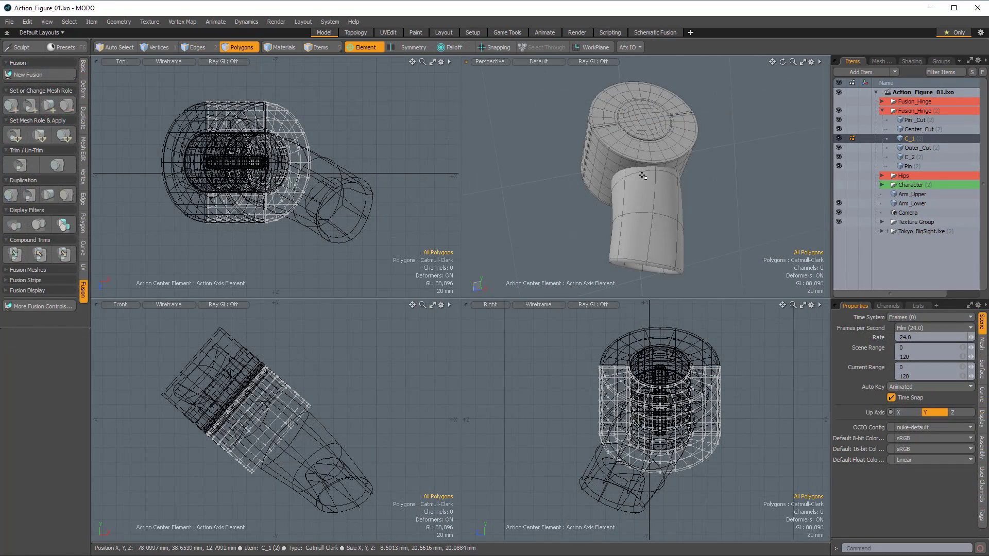
Step: Switch to item selection and hide the second hinge's Center_Cut and C_1 meshes
{"action": "left_click_drag", "start_coordinate": [654, 184], "coordinate": [642, 206], "text": "alt"}
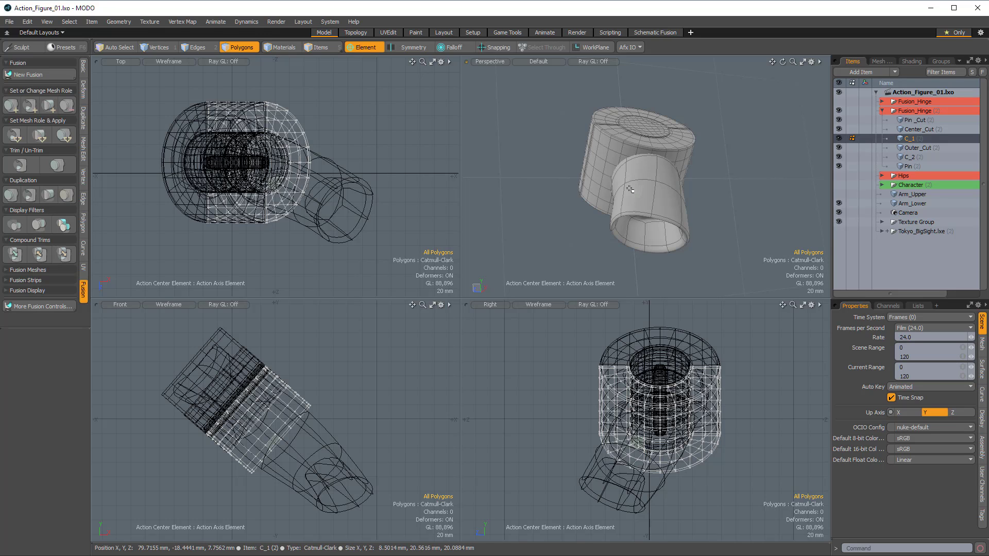
{"action": "left_click_drag", "start_coordinate": [640, 159], "coordinate": [658, 175], "text": "alt"}
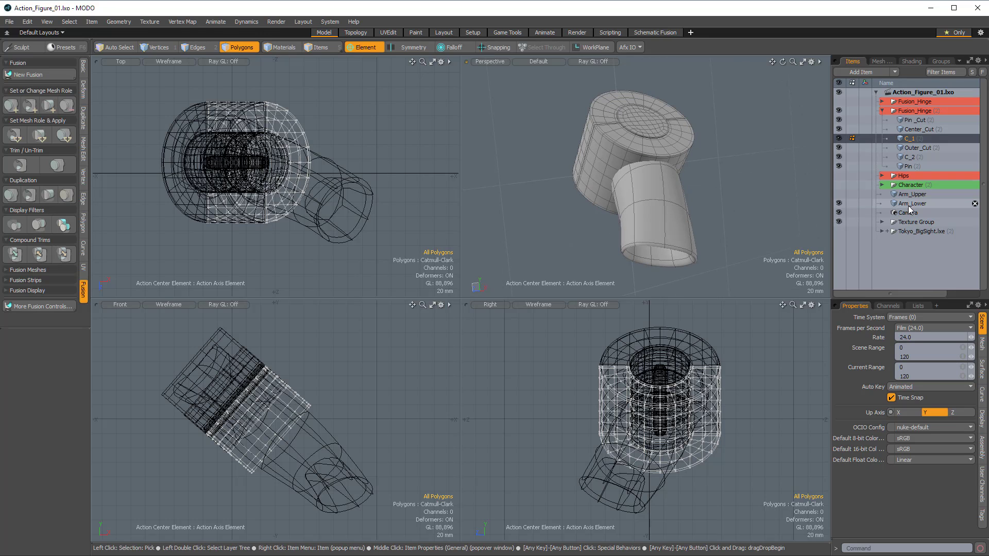
{"action": "left_click", "coordinate": [912, 203]}
{"action": "left_click_drag", "start_coordinate": [731, 175], "coordinate": [674, 169], "text": "alt"}
{"action": "key", "text": "5"}
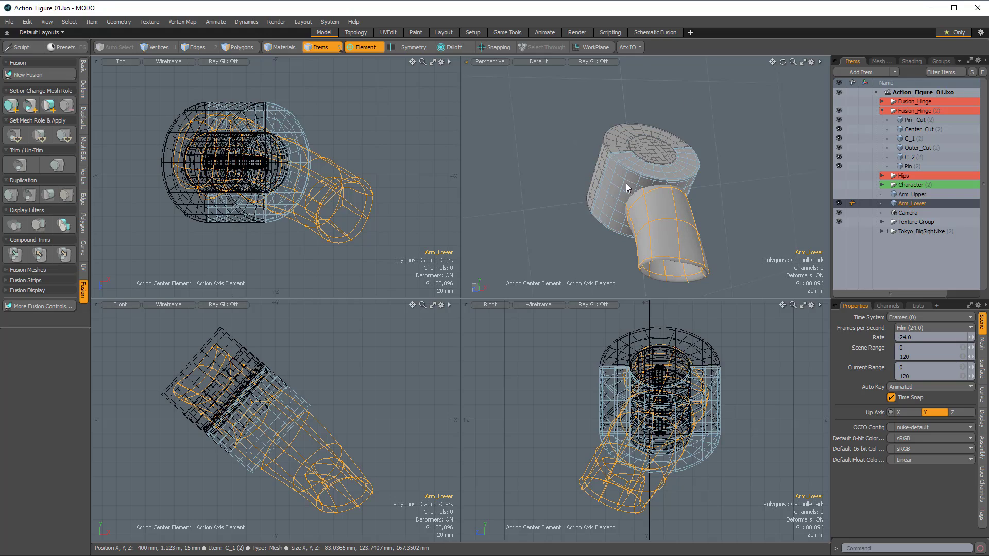
{"action": "left_click", "coordinate": [652, 150]}
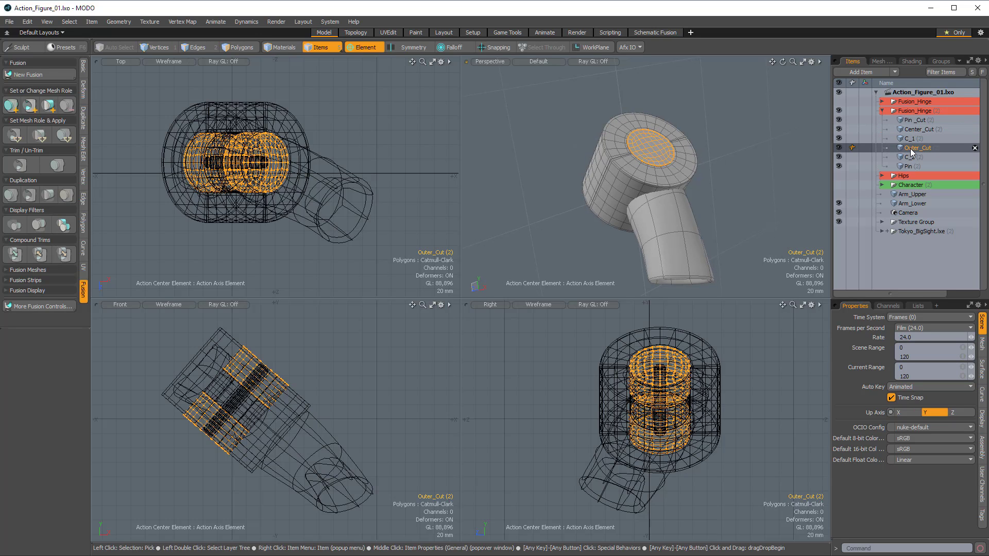
{"action": "left_click", "coordinate": [839, 129]}
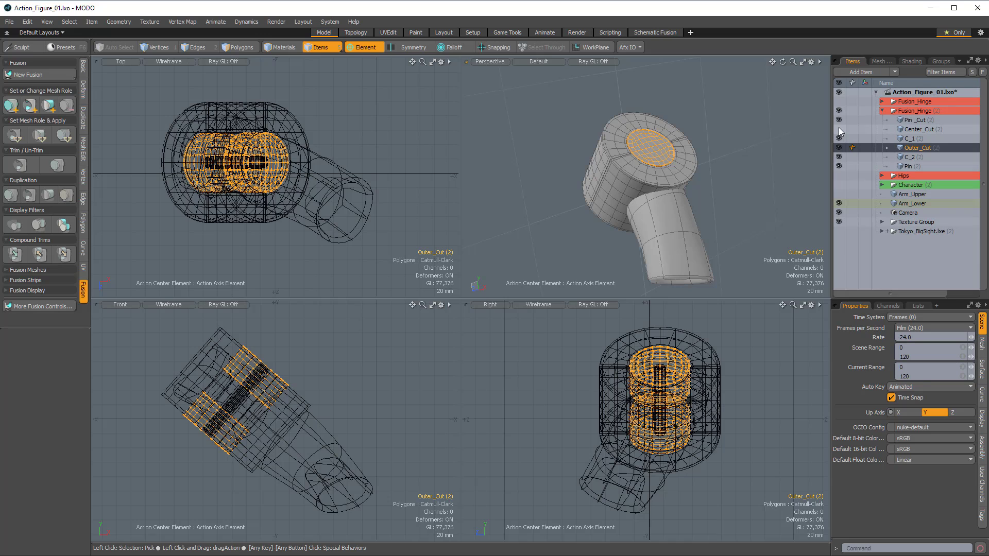
{"action": "left_click", "coordinate": [657, 178]}
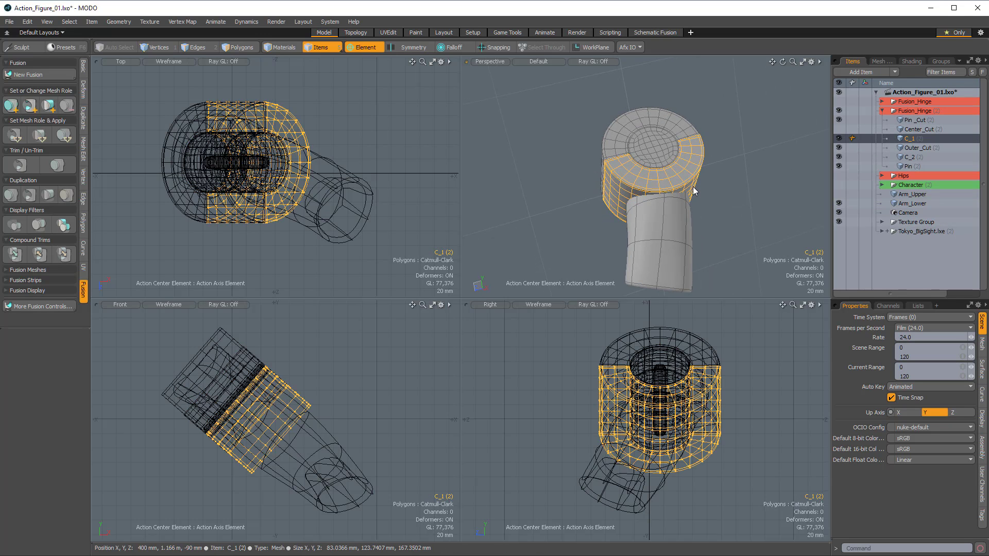
{"action": "left_click", "coordinate": [840, 140]}
Step: Select the second hinge's C_2 mesh and hide it
{"action": "left_click_drag", "start_coordinate": [670, 149], "coordinate": [650, 141], "text": "alt"}
{"action": "left_click", "coordinate": [660, 151]}
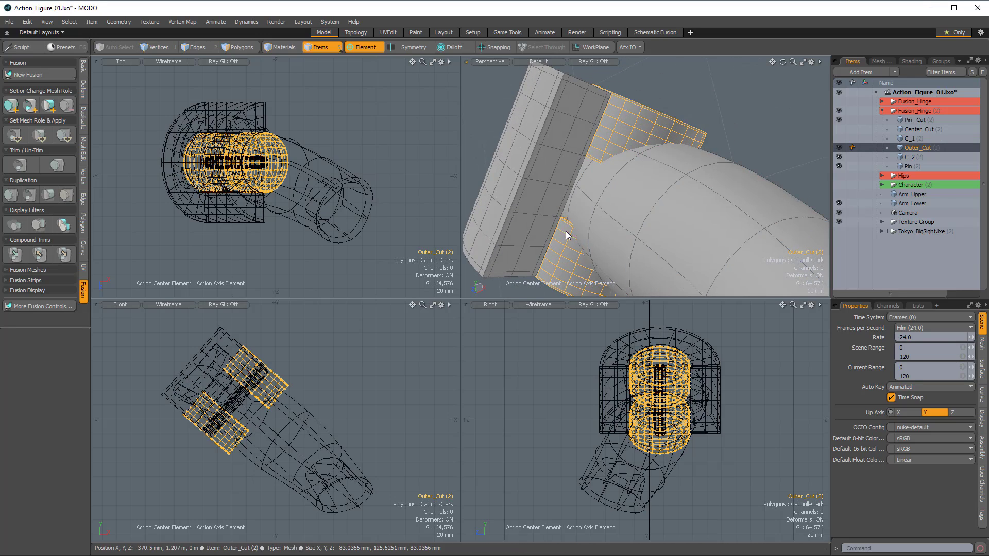
{"action": "left_click_drag", "start_coordinate": [572, 216], "coordinate": [589, 164], "text": "alt"}
{"action": "left_click", "coordinate": [550, 155]}
{"action": "left_click_drag", "start_coordinate": [589, 163], "coordinate": [613, 168], "text": "alt"}
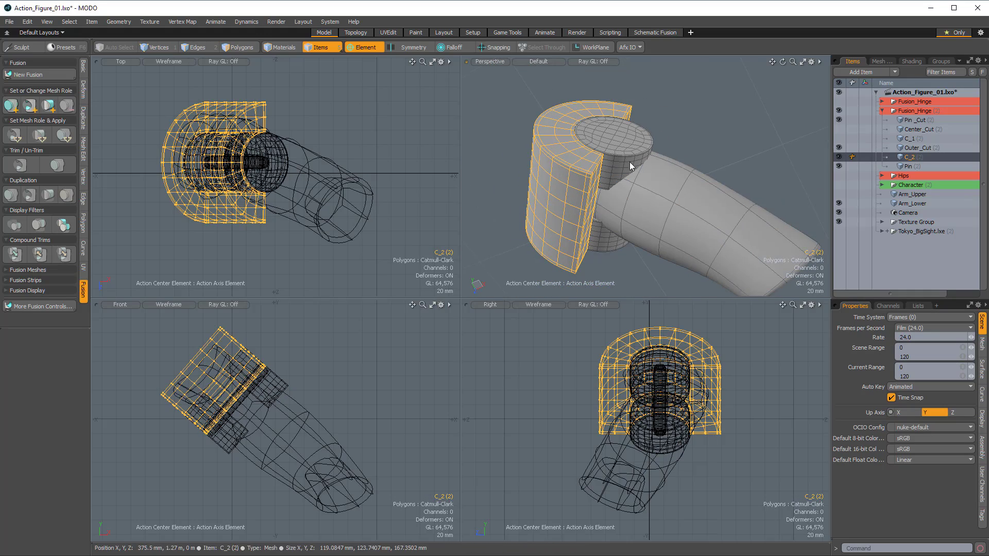
{"action": "left_click", "coordinate": [839, 157]}
Step: Create a new Fusion named Fore_Arm_L from Outer_Cut and Arm_Lower, with an absolute strip width of 5 mm
{"action": "left_click_drag", "start_coordinate": [613, 195], "coordinate": [640, 181], "text": "alt"}
{"action": "left_click", "coordinate": [605, 137]}
{"action": "left_click", "coordinate": [673, 188], "text": "shift"}
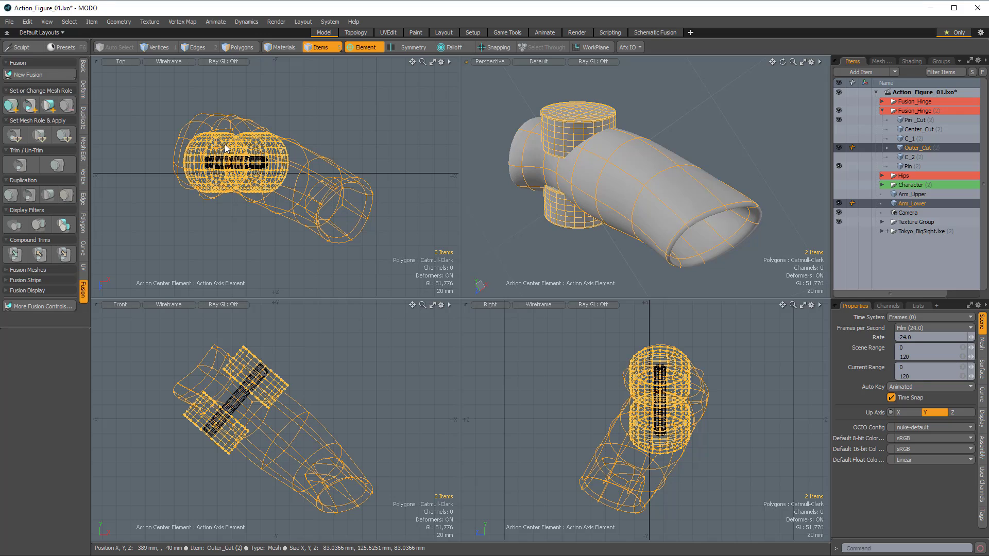
{"action": "left_click", "coordinate": [37, 74]}
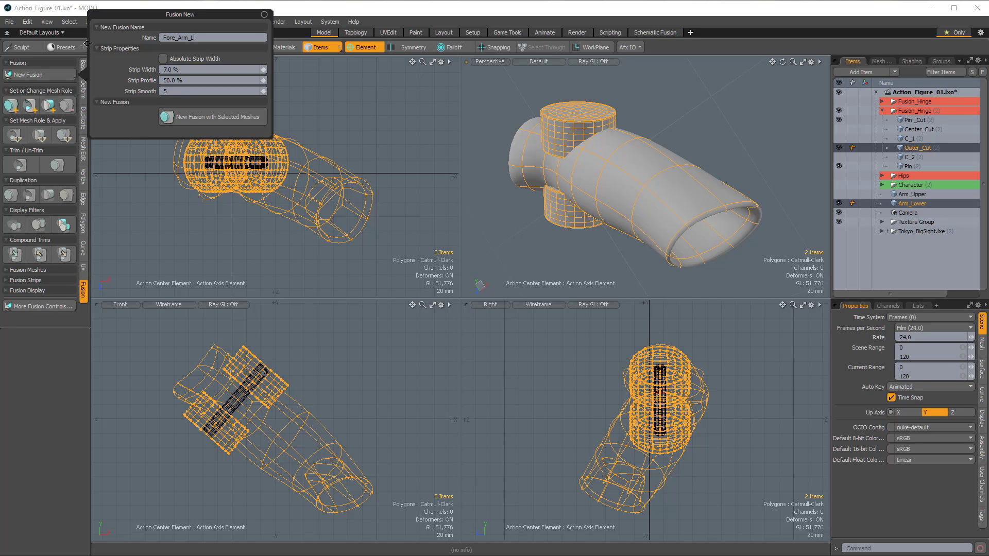
{"action": "left_click", "coordinate": [164, 59]}
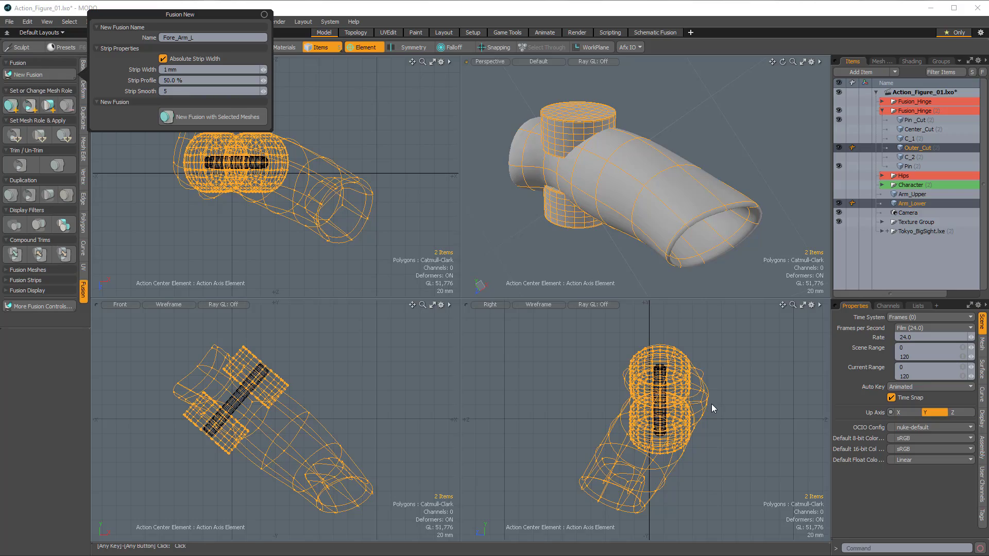
{"action": "left_click_drag", "start_coordinate": [715, 397], "coordinate": [718, 431], "text": "ctrl+alt"}
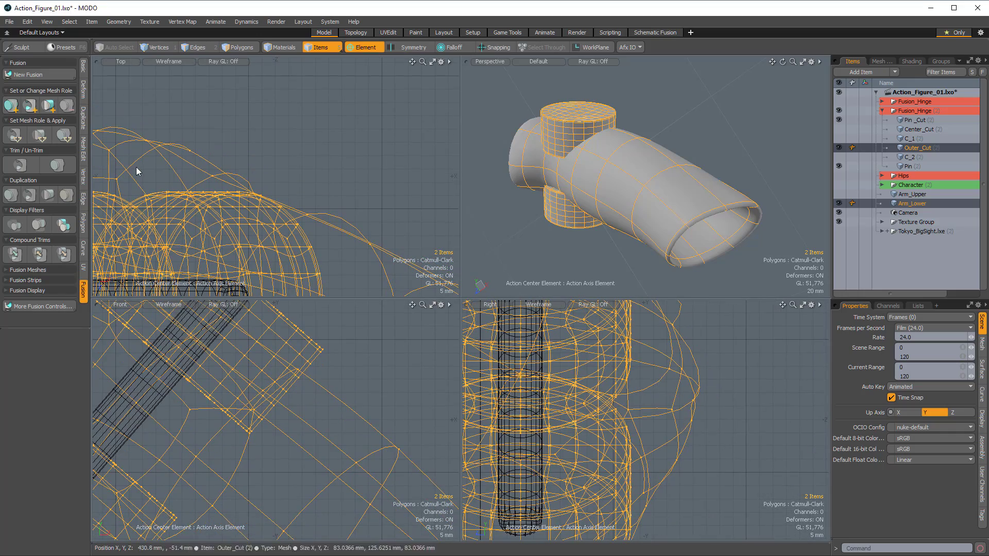
{"action": "left_click", "coordinate": [28, 75]}
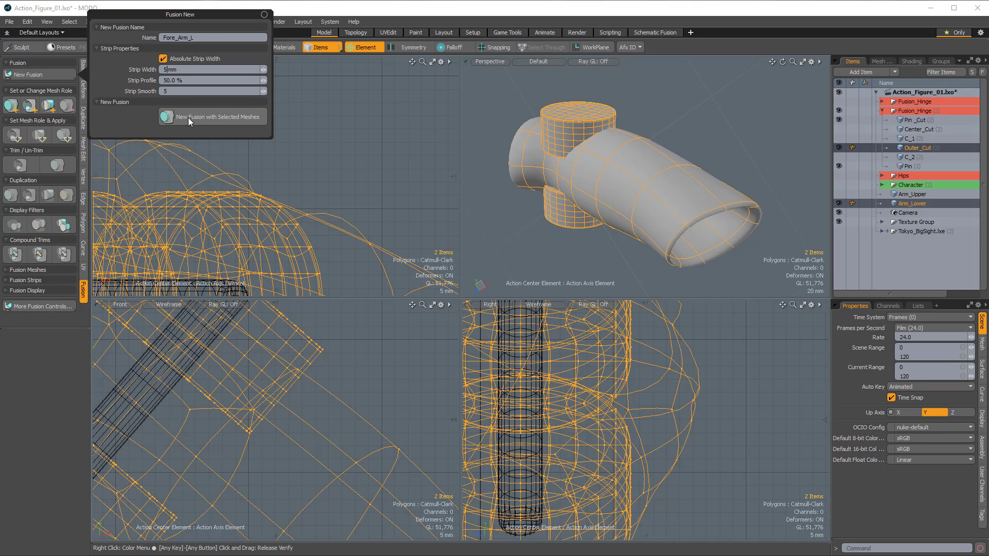
{"action": "left_click", "coordinate": [211, 117]}
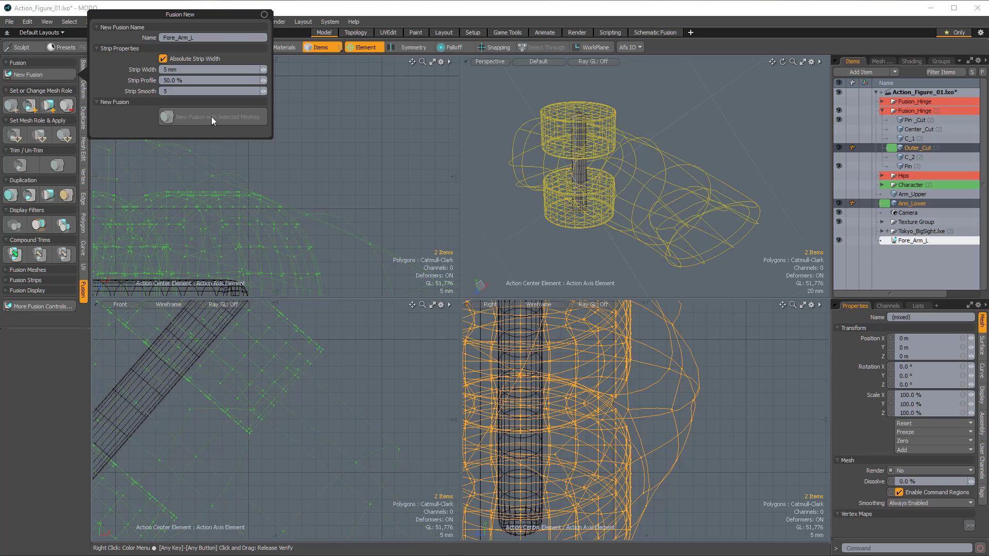
Step: Switch the perspective view to the Model Fusion display and examine the blend where the hinge cylinders meet the forearm
{"action": "left_click", "coordinate": [694, 165], "text": "alt"}
{"action": "left_click_drag", "start_coordinate": [694, 165], "coordinate": [501, 51], "text": "alt"}
{"action": "left_click", "coordinate": [536, 61]}
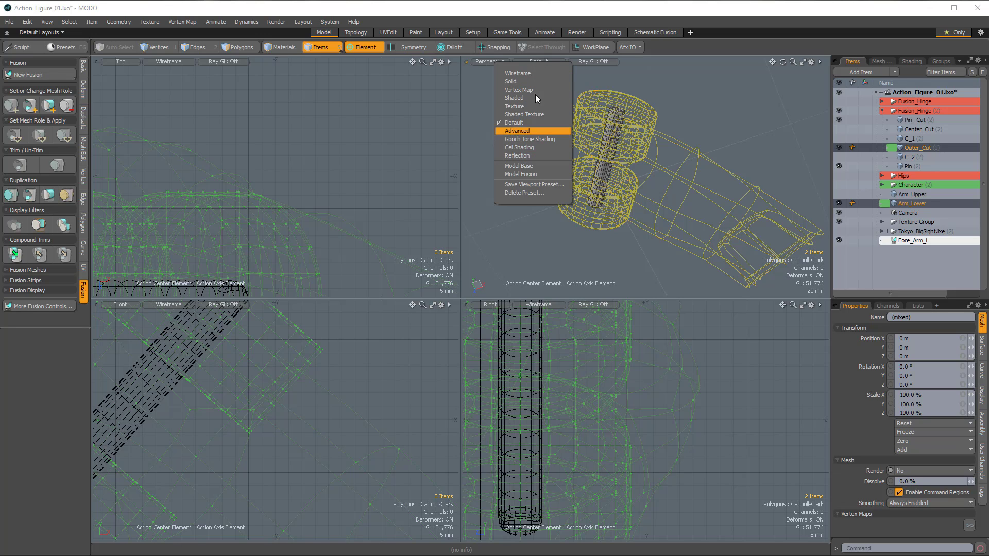
{"action": "left_click", "coordinate": [527, 177]}
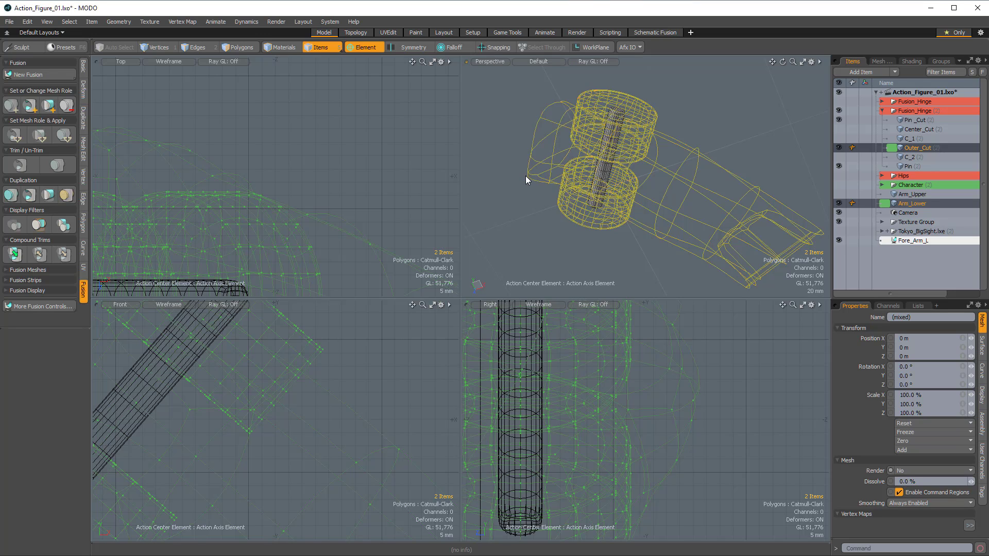
{"action": "mouse_move", "coordinate": [529, 177]}
{"action": "left_mouse_down", "text": "alt"}
{"action": "mouse_move", "coordinate": [630, 109]}
{"action": "mouse_move", "coordinate": [591, 150]}
{"action": "mouse_move", "coordinate": [682, 148]}
{"action": "mouse_move", "coordinate": [673, 159]}
{"action": "mouse_move", "coordinate": [729, 172]}
{"action": "left_mouse_up", "text": "alt"}
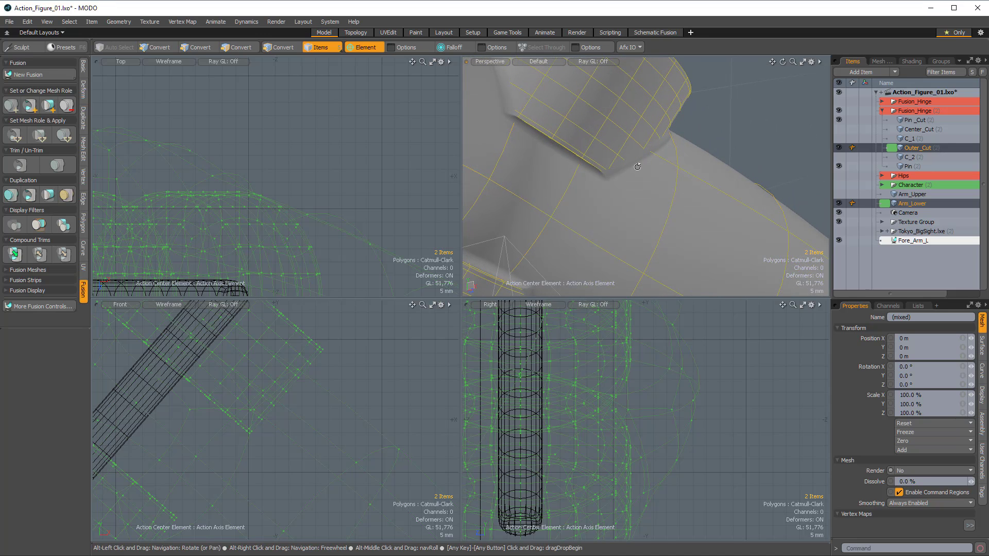
{"action": "left_click_drag", "start_coordinate": [634, 152], "coordinate": [738, 128], "text": "alt"}
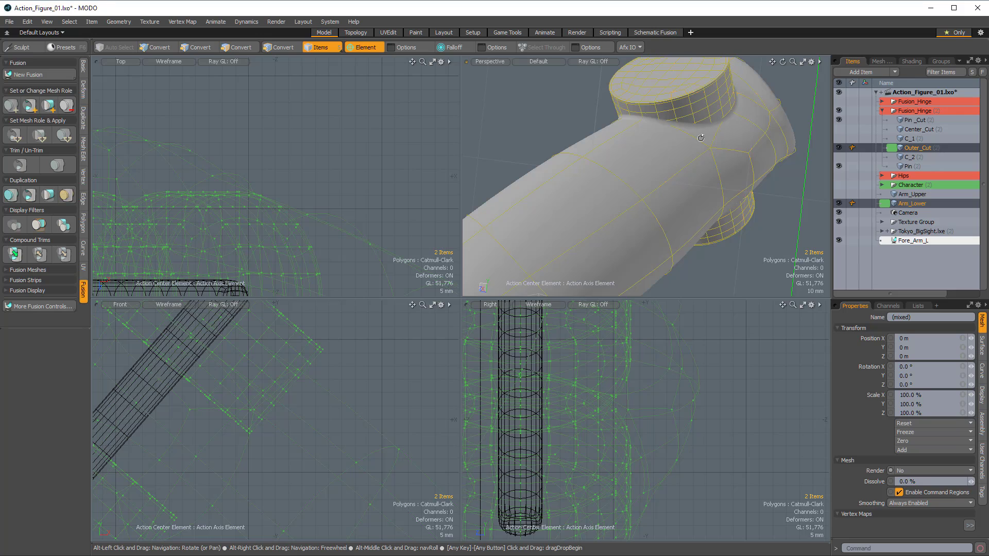
{"action": "left_click_drag", "start_coordinate": [699, 139], "coordinate": [675, 145], "text": "alt"}
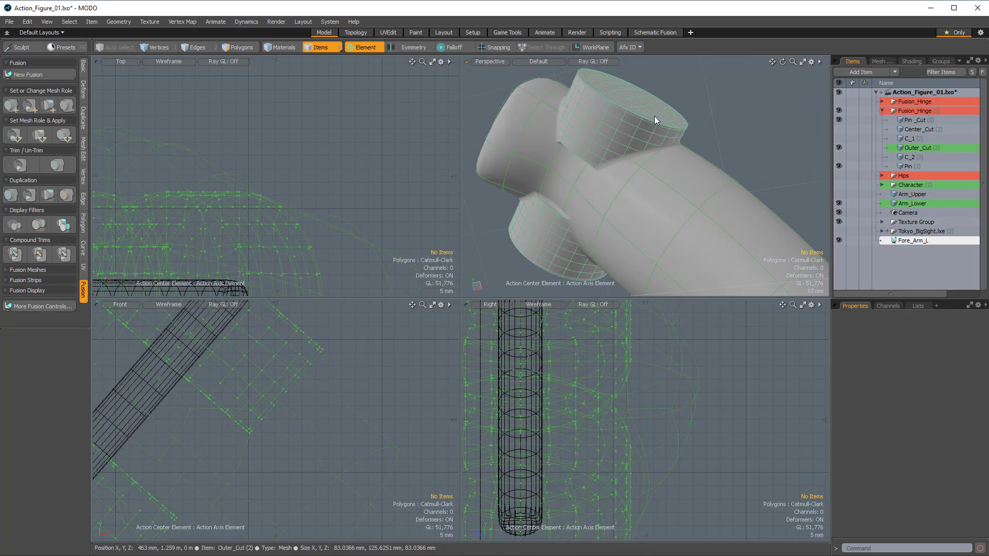
Step: Change Outer_Cut's mesh role to Subtractive Trim and apply the trim to Arm_Lower
{"action": "left_click", "coordinate": [608, 120]}
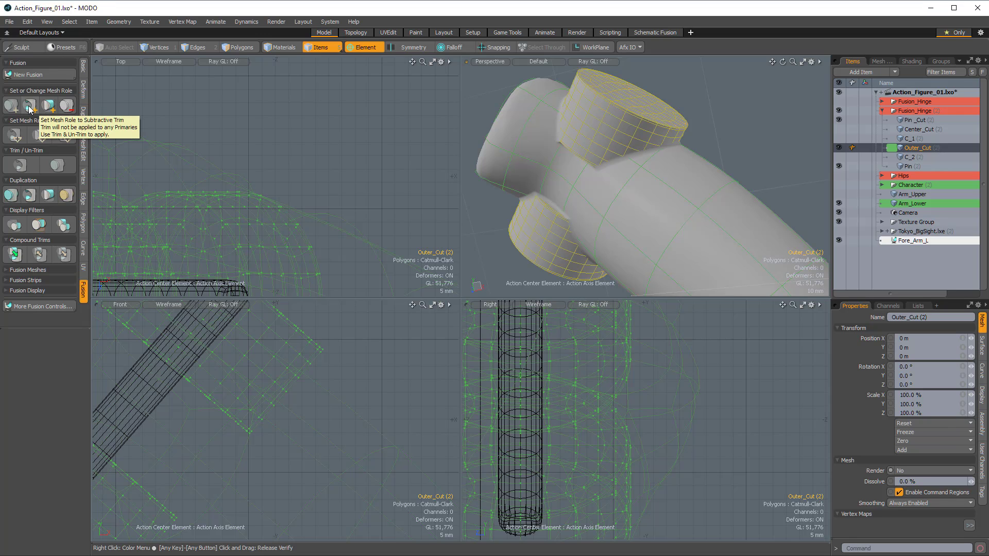
{"action": "left_click", "coordinate": [29, 108]}
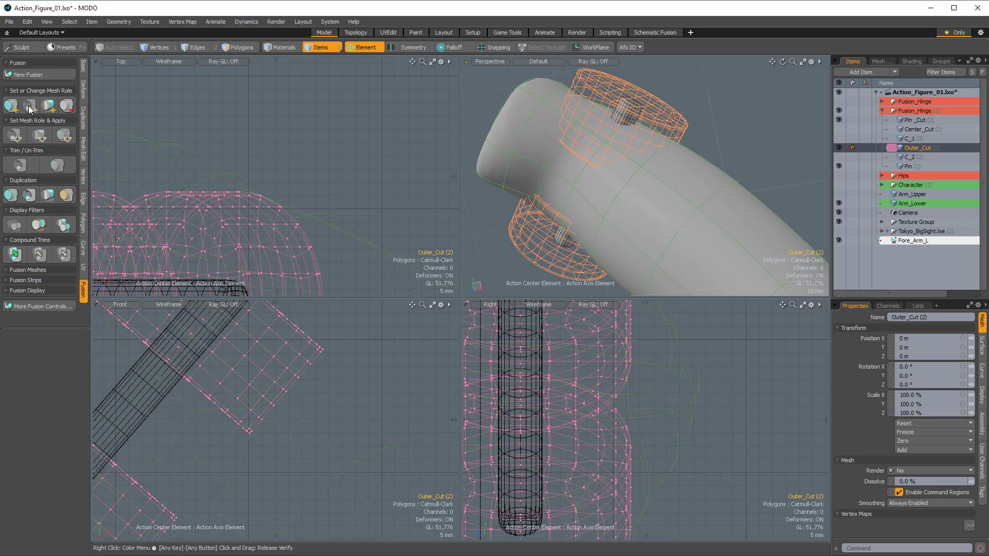
{"action": "left_click_drag", "start_coordinate": [570, 150], "coordinate": [627, 149], "text": "alt"}
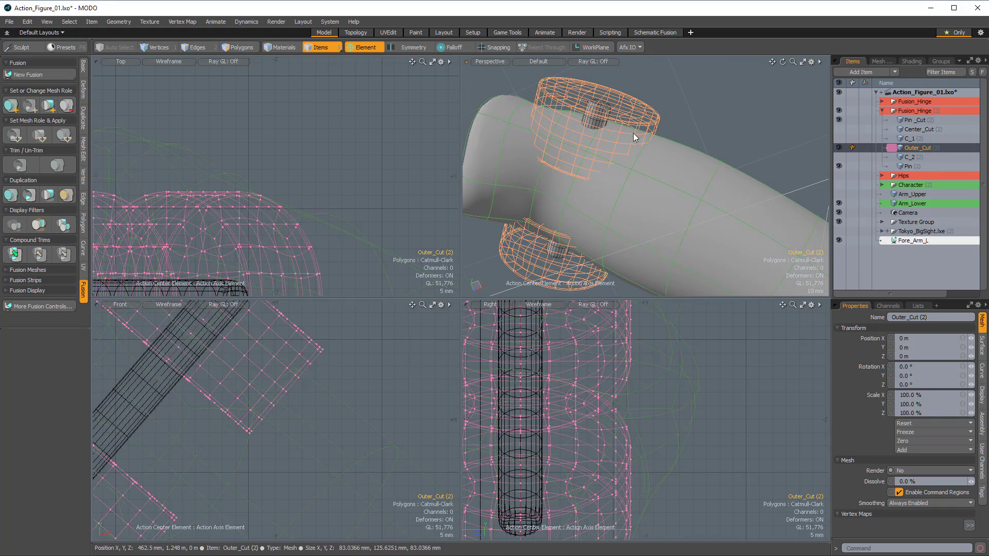
{"action": "left_click", "coordinate": [712, 177], "text": "shift"}
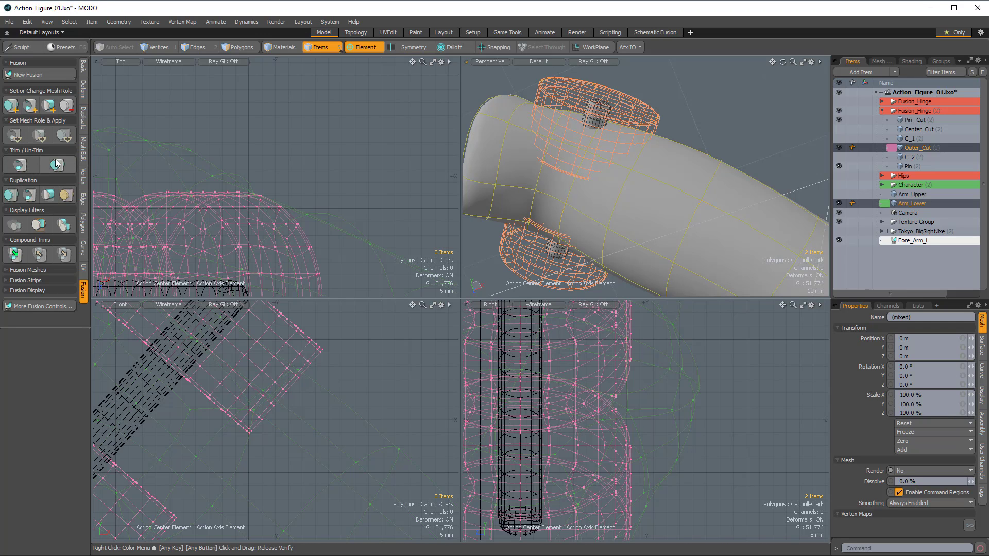
{"action": "left_click", "coordinate": [19, 166]}
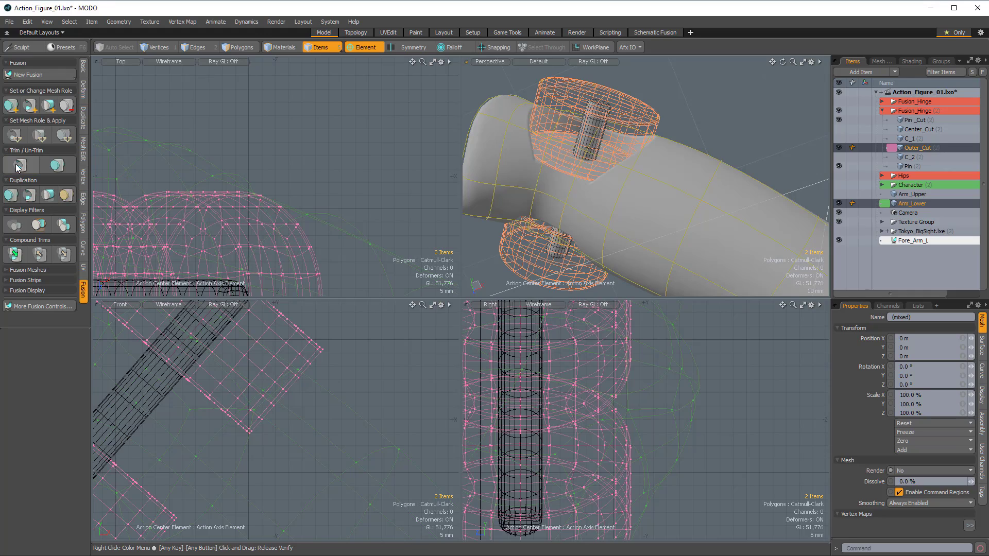
Step: Clear the selection and hide Outer_Cut to inspect the hinge recess cut into Arm_Lower
{"action": "left_click_drag", "start_coordinate": [496, 192], "coordinate": [667, 152], "text": "alt"}
{"action": "left_click", "coordinate": [654, 87]}
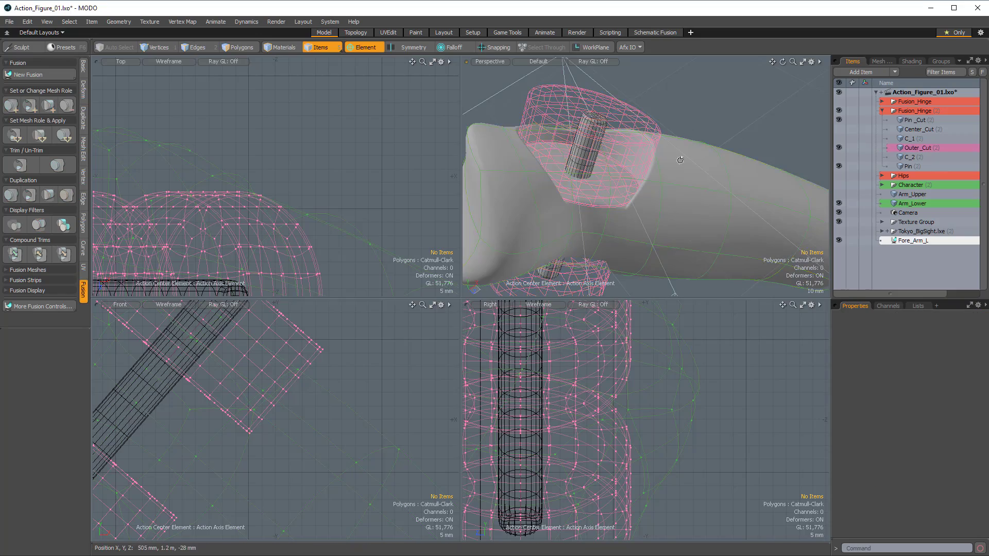
{"action": "left_click_drag", "start_coordinate": [655, 86], "coordinate": [617, 180], "text": "alt"}
{"action": "left_click", "coordinate": [839, 147]}
{"action": "left_click_drag", "start_coordinate": [569, 231], "coordinate": [642, 57], "text": "alt"}
{"action": "left_click_drag", "start_coordinate": [622, 156], "coordinate": [662, 167], "text": "alt"}
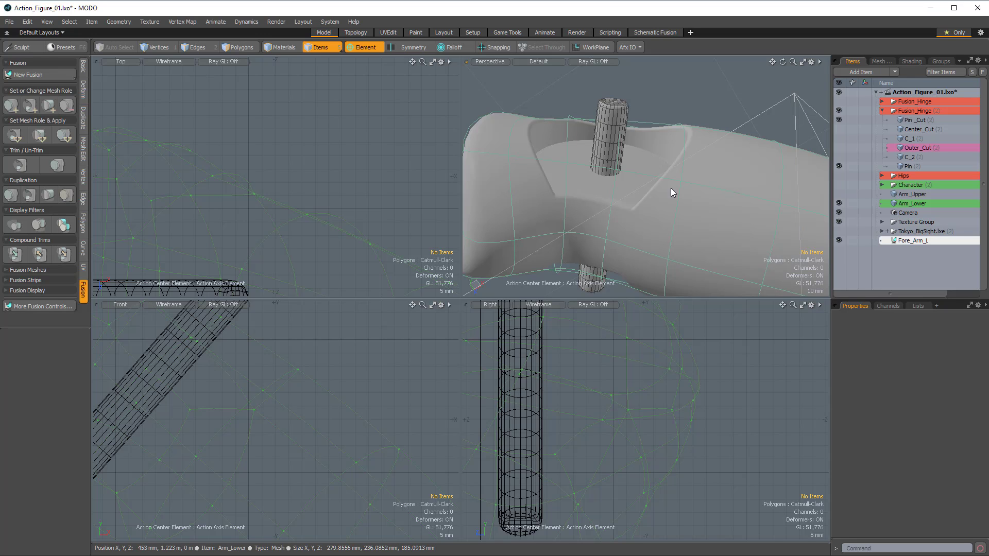
Step: Unhide C_2 and check how it fits around the recess and pin on Arm_Lower
{"action": "left_click", "coordinate": [839, 156]}
{"action": "left_click_drag", "start_coordinate": [639, 218], "coordinate": [589, 162], "text": "alt"}
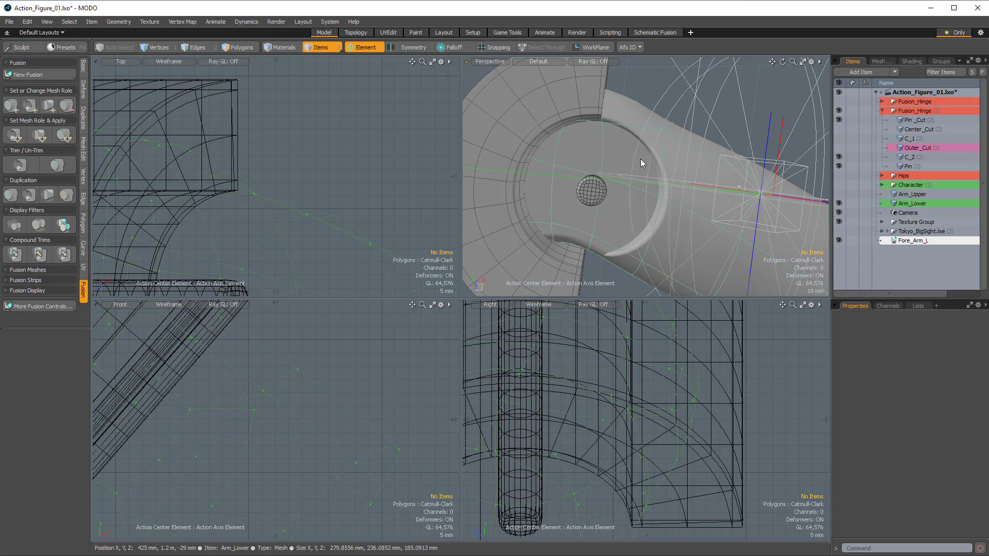
{"action": "left_click_drag", "start_coordinate": [572, 167], "coordinate": [542, 158], "text": "alt"}
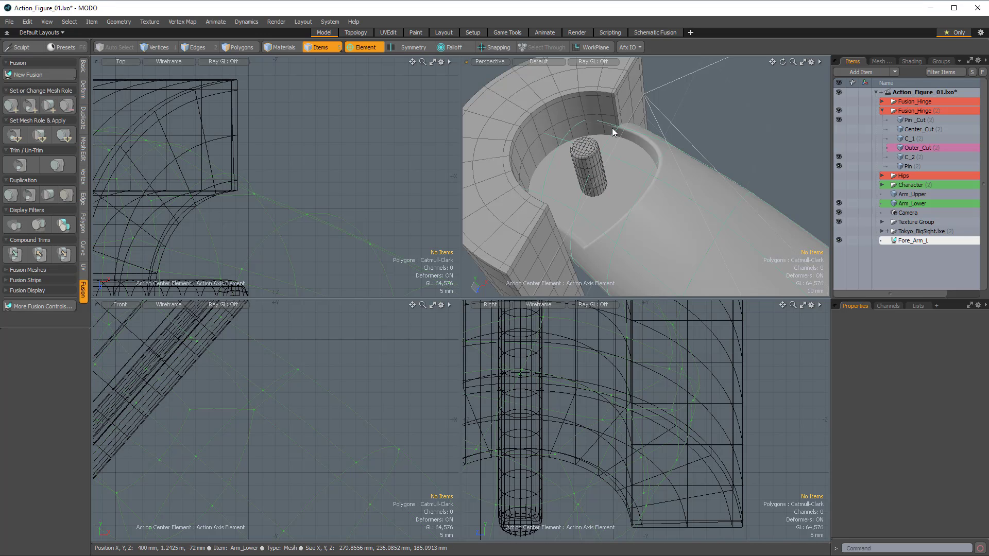
Step: Change C_2's mesh role to Subtractive Trim and apply the trim to Arm_Lower
{"action": "left_click", "coordinate": [591, 88]}
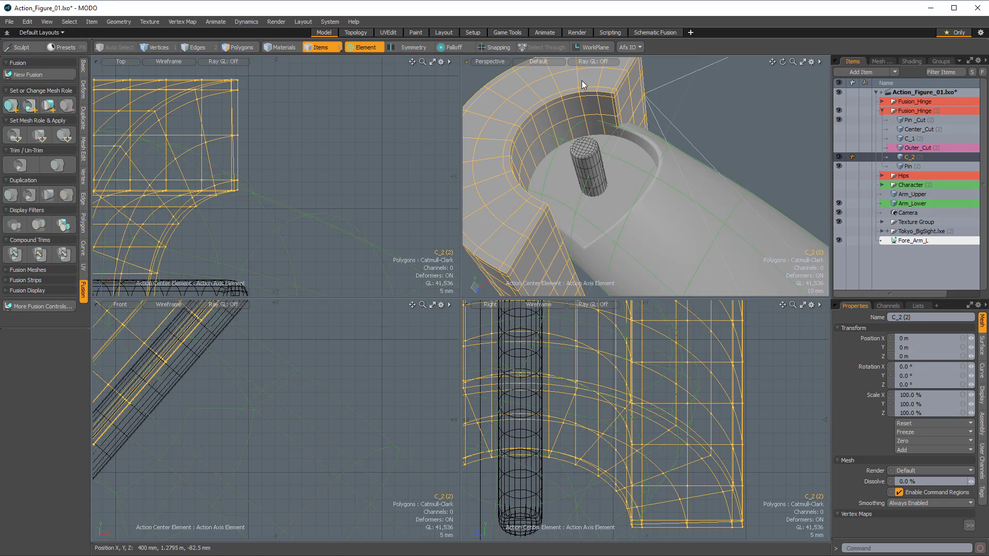
{"action": "left_click", "coordinate": [29, 106]}
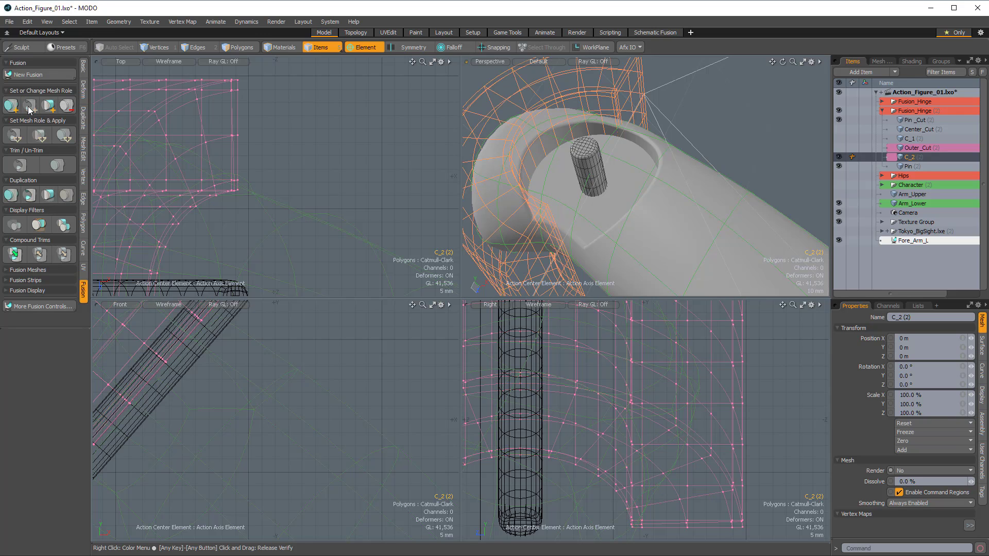
{"action": "left_click", "coordinate": [676, 189], "text": "shift"}
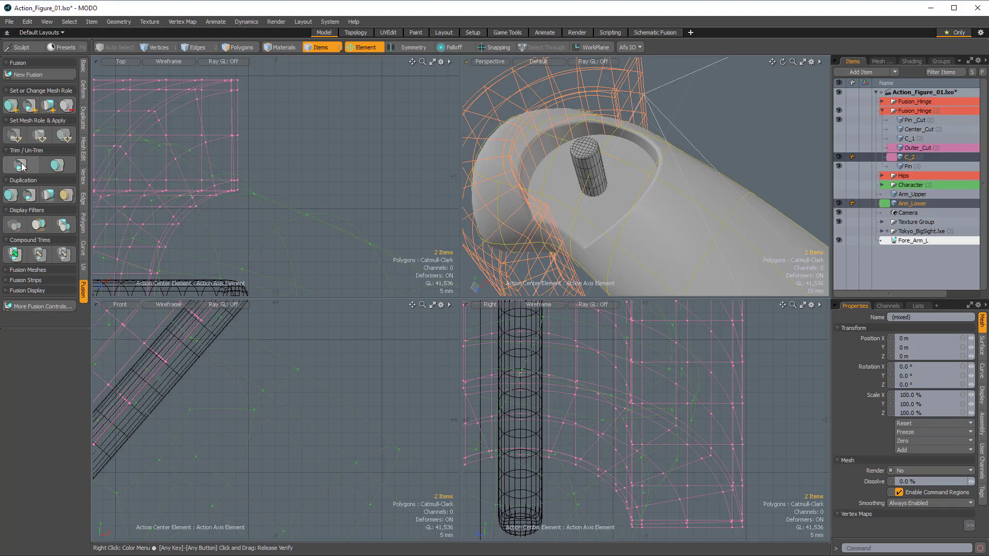
{"action": "left_click_drag", "start_coordinate": [632, 180], "coordinate": [721, 144], "text": "alt"}
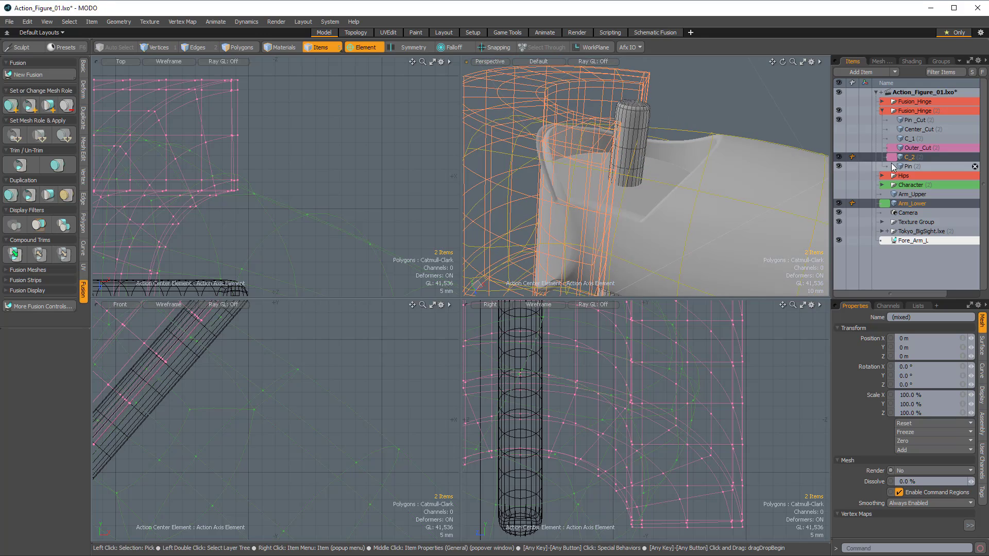
Step: Unhide and select the duplicated hinge's Outer_Cut, and set up polygon mode with the Selection action center
{"action": "left_click", "coordinate": [839, 148]}
{"action": "left_click", "coordinate": [916, 149]}
{"action": "left_click_drag", "start_coordinate": [717, 113], "coordinate": [707, 127], "text": "alt"}
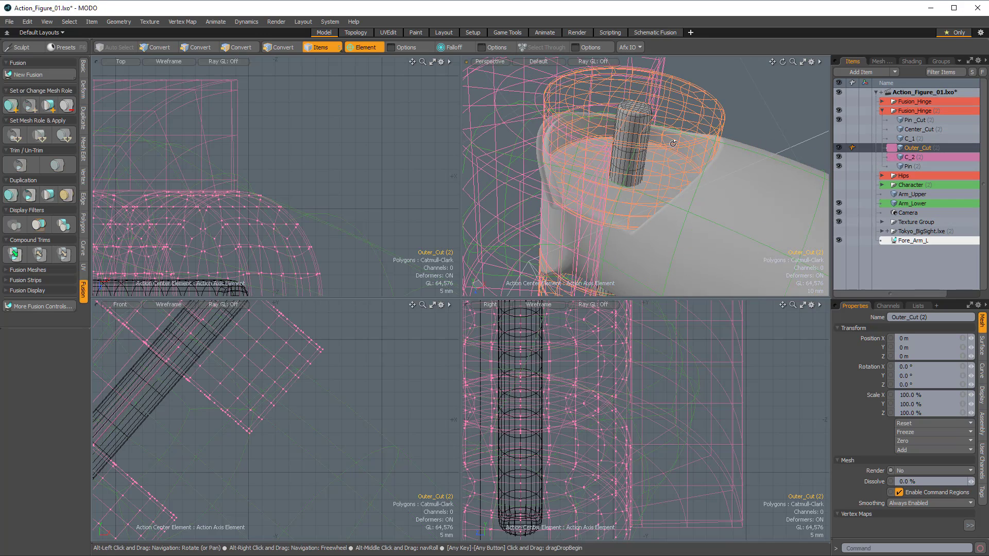
{"action": "left_click_drag", "start_coordinate": [576, 105], "coordinate": [658, 141], "text": "alt"}
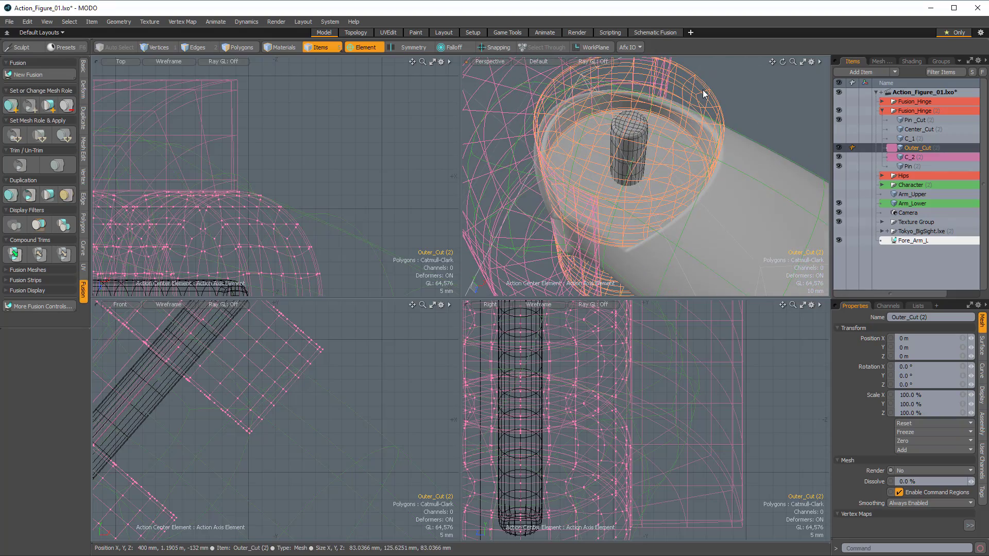
{"action": "key", "text": "3"}
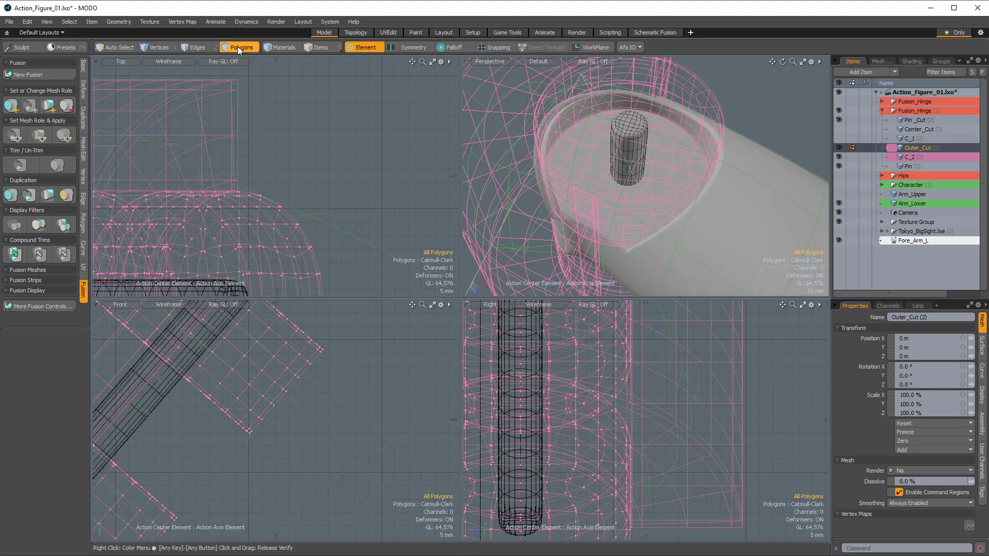
{"action": "left_click", "coordinate": [371, 48]}
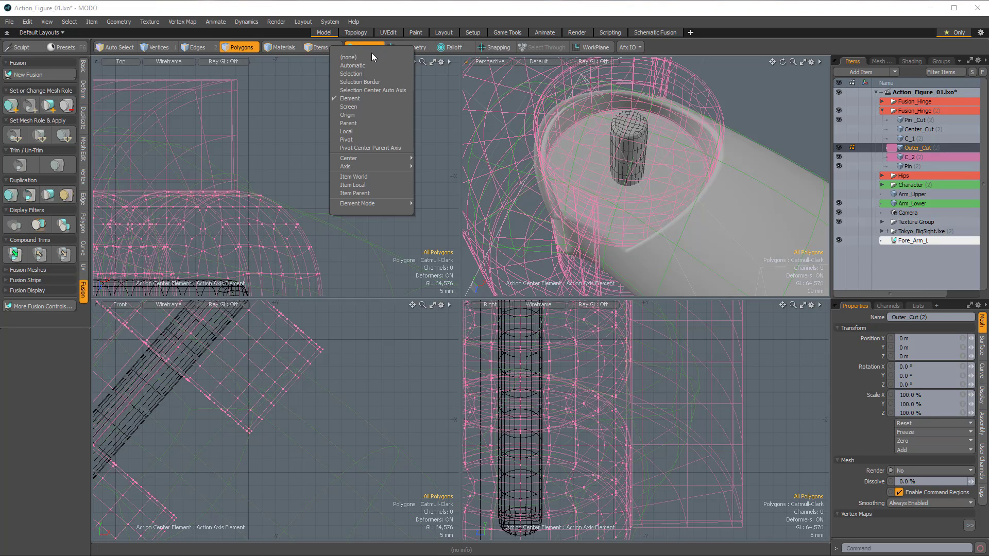
{"action": "left_click", "coordinate": [363, 73]}
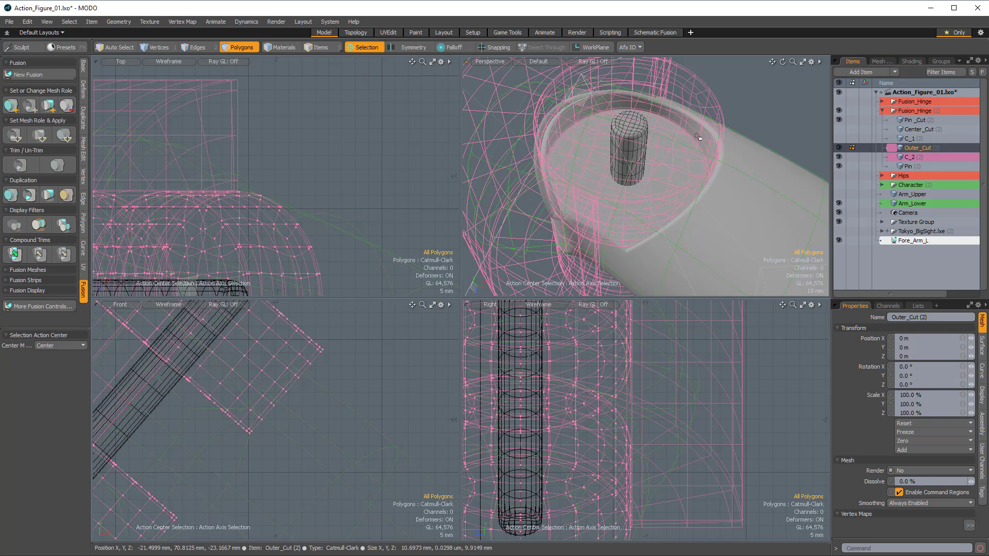
Step: Scale Outer_Cut to 105% in Y and Z and inspect how it cuts Arm_Lower around the pin
{"action": "left_click_drag", "start_coordinate": [662, 264], "coordinate": [608, 165], "text": "alt"}
{"action": "key", "text": "r"}
{"action": "left_click_drag", "start_coordinate": [348, 182], "coordinate": [338, 165], "text": "alt+shift"}
{"action": "left_click_drag", "start_coordinate": [628, 154], "coordinate": [622, 129], "text": "alt"}
{"action": "left_click_drag", "start_coordinate": [559, 176], "coordinate": [586, 184], "text": "ctrl+alt"}
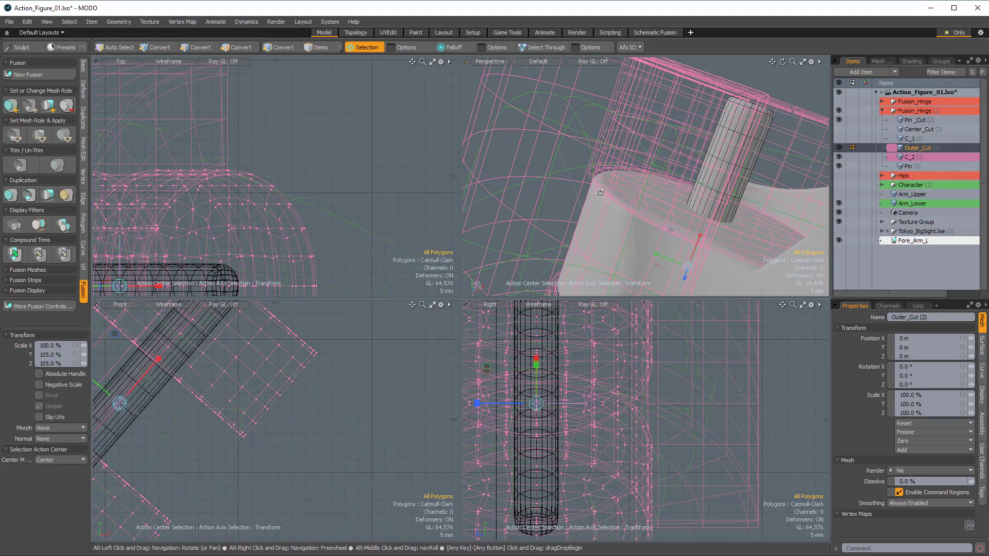
{"action": "left_click_drag", "start_coordinate": [597, 129], "coordinate": [622, 121], "text": "alt+shift"}
{"action": "left_click_drag", "start_coordinate": [608, 195], "coordinate": [636, 213], "text": "ctrl+alt"}
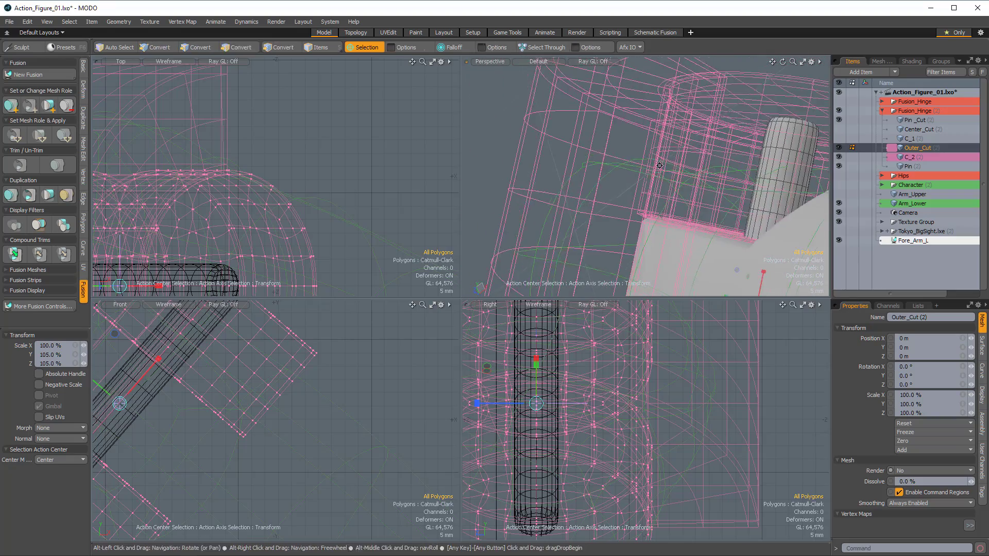
{"action": "left_click_drag", "start_coordinate": [714, 121], "coordinate": [733, 139], "text": "alt"}
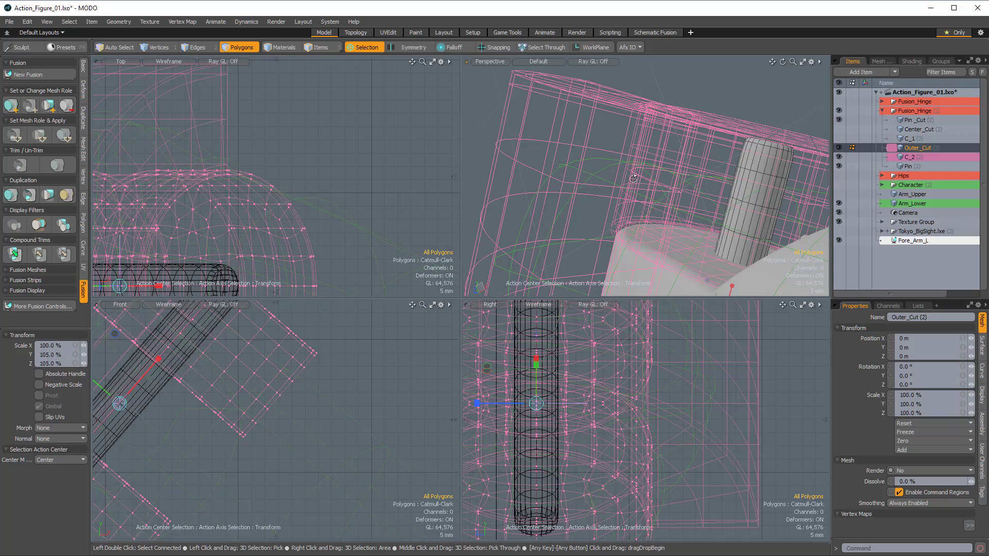
{"action": "left_click_drag", "start_coordinate": [633, 178], "coordinate": [640, 207], "text": "alt"}
{"action": "left_click_drag", "start_coordinate": [593, 121], "coordinate": [511, 144], "text": "alt"}
{"action": "left_click_drag", "start_coordinate": [624, 200], "coordinate": [667, 214], "text": "alt"}
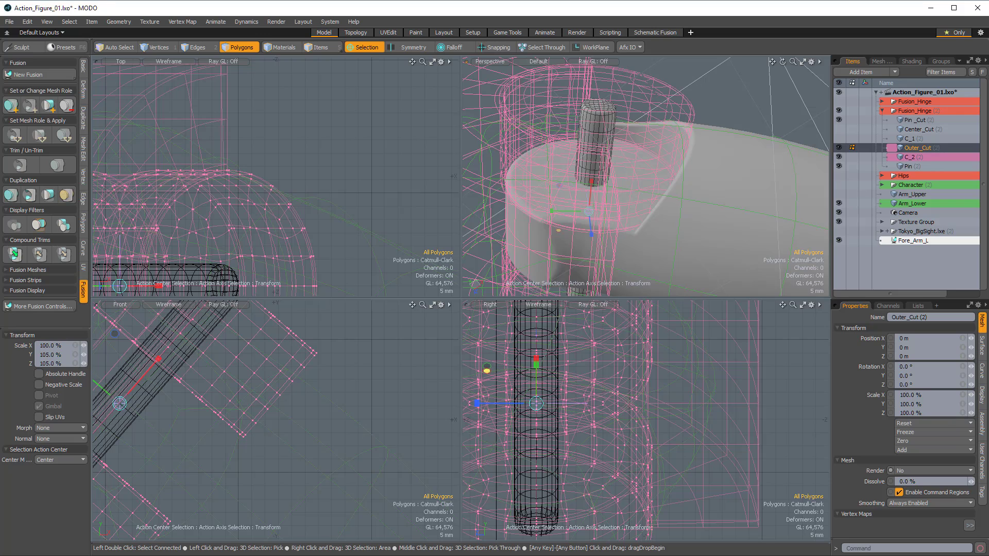
Step: Readjust Outer_Cut's scale to 103% in Y and Z and check the hinge recess
{"action": "left_click_drag", "start_coordinate": [563, 230], "coordinate": [642, 176]}
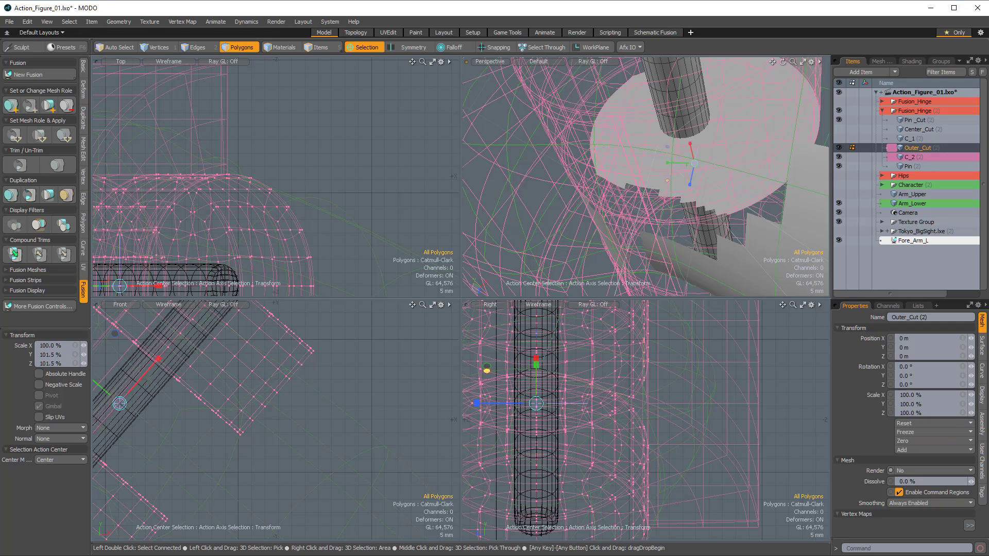
{"action": "left_click_drag", "start_coordinate": [667, 180], "coordinate": [669, 180]}
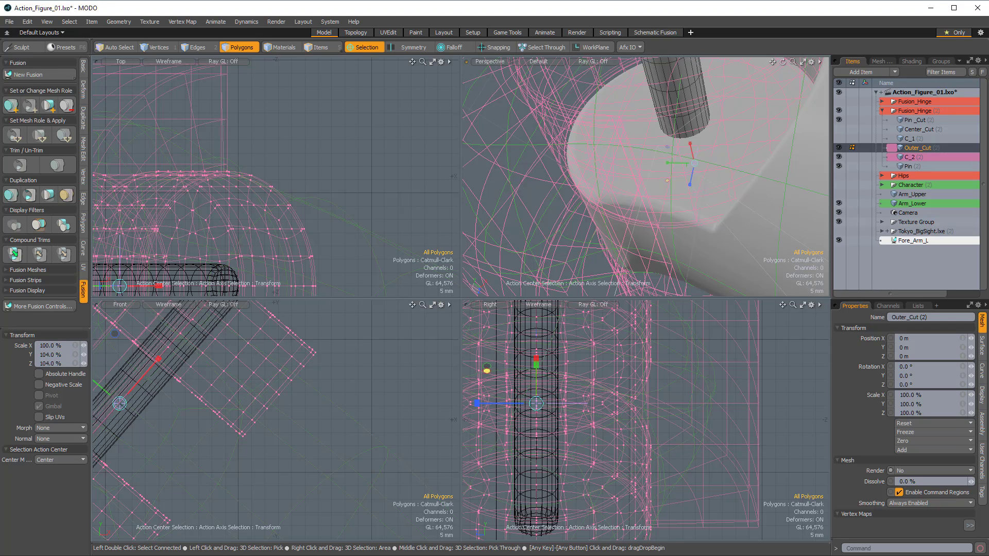
{"action": "left_click_drag", "start_coordinate": [669, 180], "coordinate": [670, 181]}
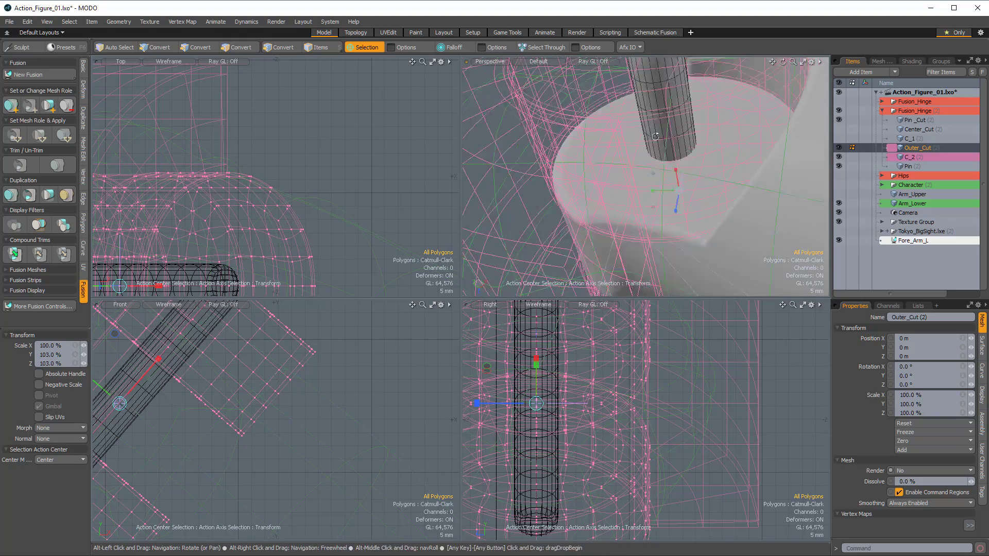
{"action": "left_click_drag", "start_coordinate": [636, 167], "coordinate": [570, 127], "text": "alt"}
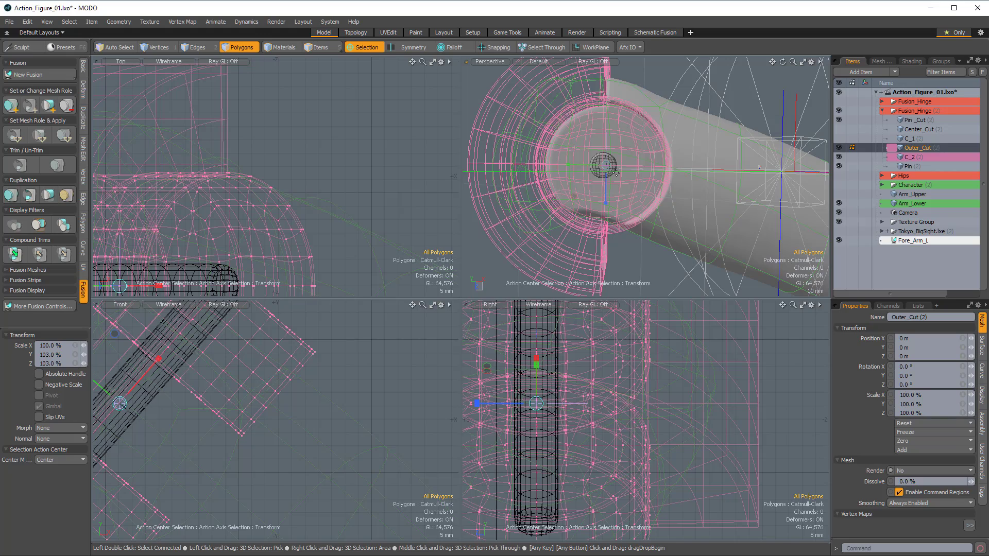
{"action": "mouse_move", "coordinate": [616, 173]}
{"action": "left_mouse_down", "text": "alt"}
{"action": "mouse_move", "coordinate": [575, 163]}
{"action": "mouse_move", "coordinate": [604, 161]}
{"action": "left_mouse_up", "text": "alt"}
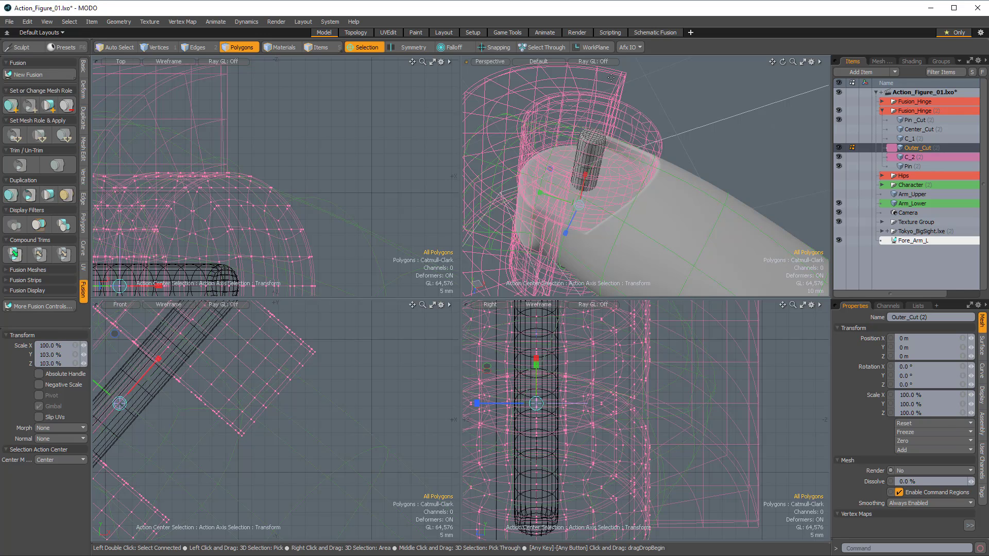
{"action": "left_click_drag", "start_coordinate": [686, 158], "coordinate": [650, 160], "text": "ctrl+alt"}
{"action": "key", "text": "space"}
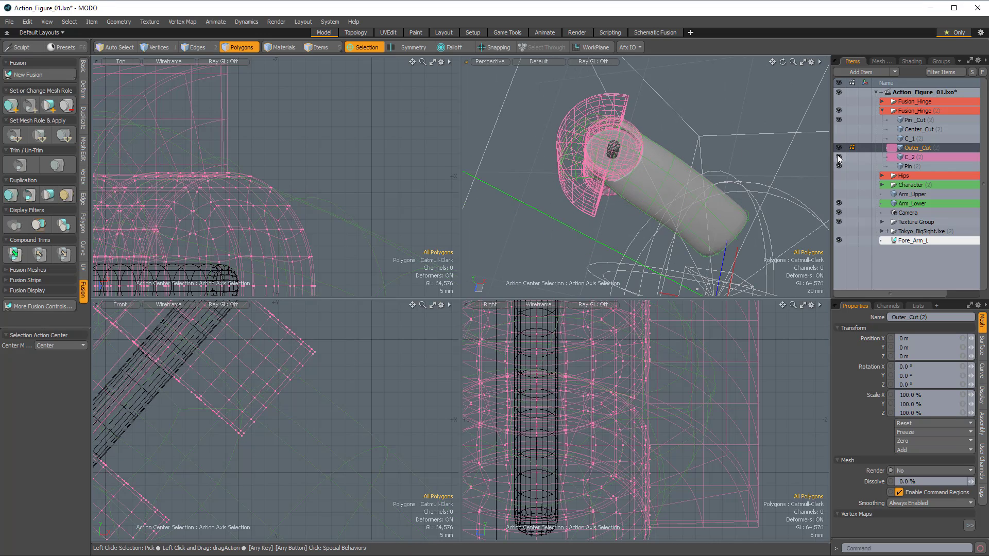
Step: Hide Outer_Cut and C_2, and unhide and select the Arm_Upper mesh
{"action": "left_click_drag", "start_coordinate": [839, 157], "coordinate": [835, 148]}
{"action": "left_click_drag", "start_coordinate": [688, 149], "coordinate": [672, 285], "text": "alt"}
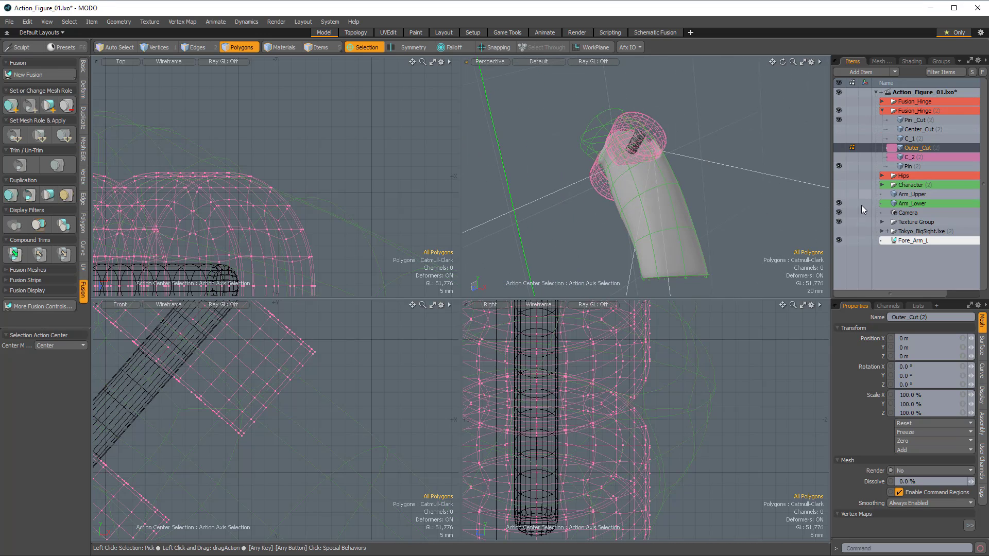
{"action": "left_click", "coordinate": [839, 194]}
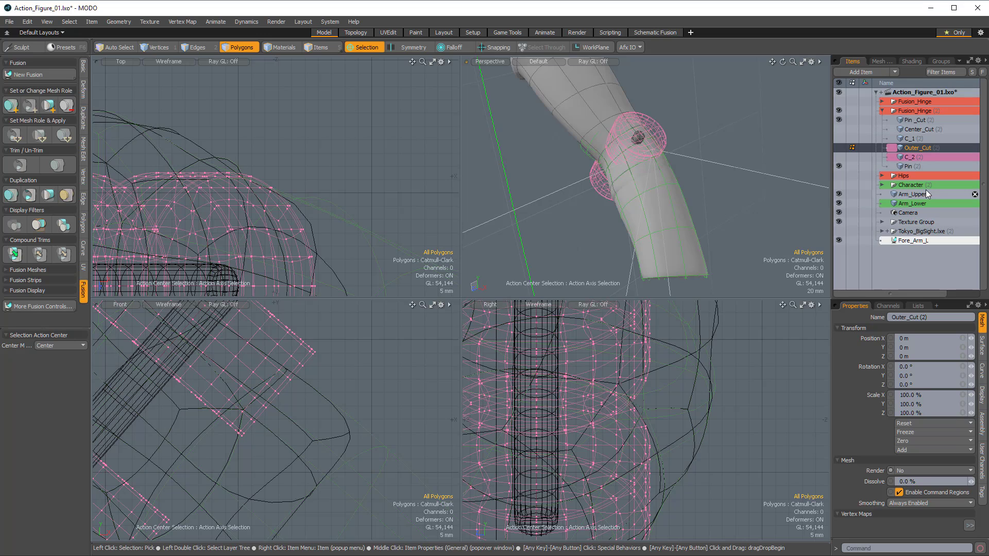
{"action": "left_click", "coordinate": [921, 193]}
{"action": "left_click_drag", "start_coordinate": [803, 165], "coordinate": [750, 160], "text": "alt"}
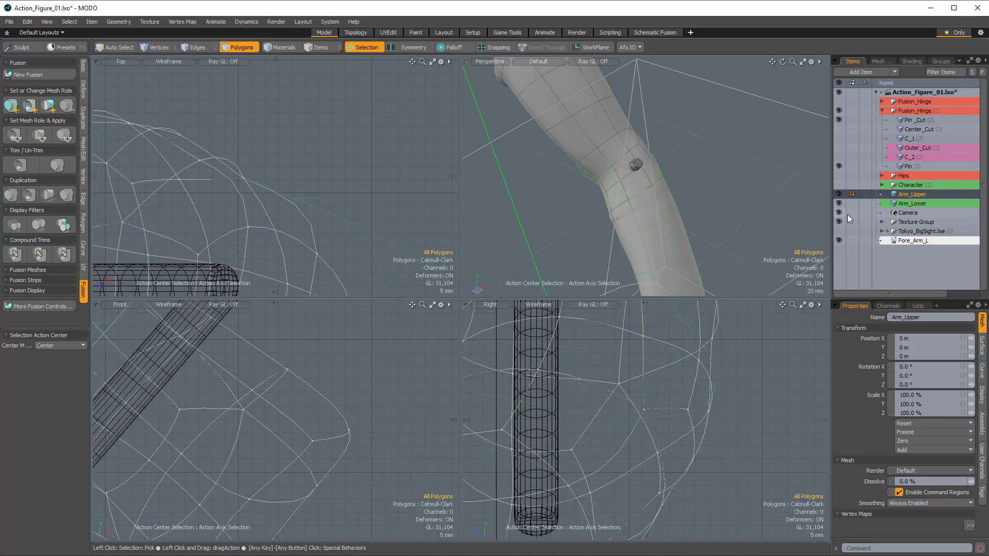
Step: Hide the Fore_Arm_L fusion and unhide Center_Cut where it intersects Arm_Upper
{"action": "left_click", "coordinate": [838, 240]}
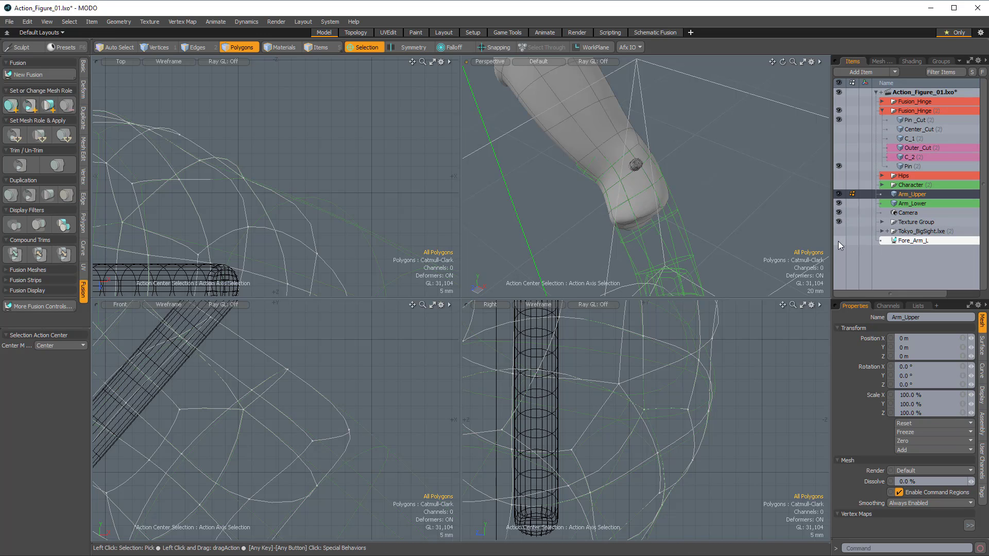
{"action": "left_click_drag", "start_coordinate": [638, 196], "coordinate": [672, 201], "text": "alt"}
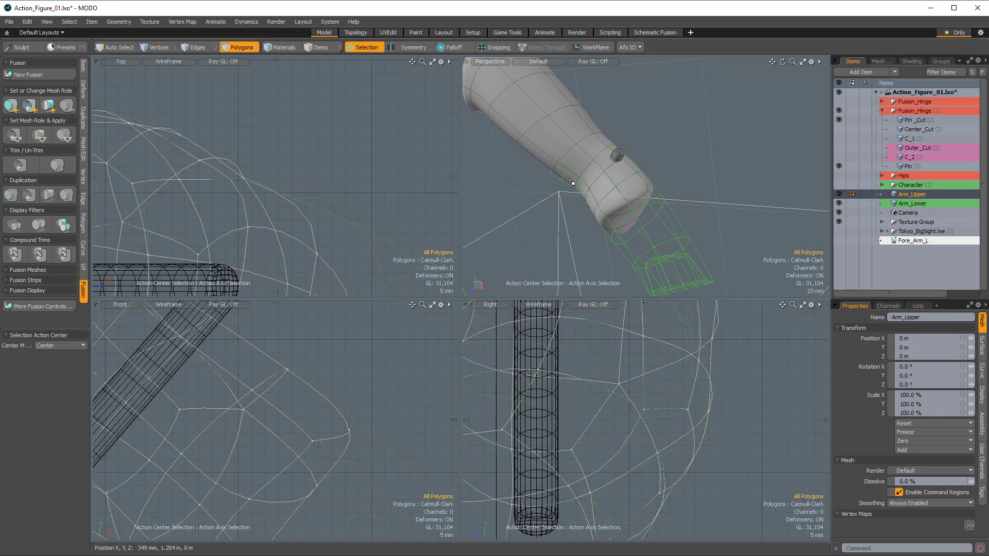
{"action": "left_click_drag", "start_coordinate": [570, 182], "coordinate": [600, 179], "text": "alt"}
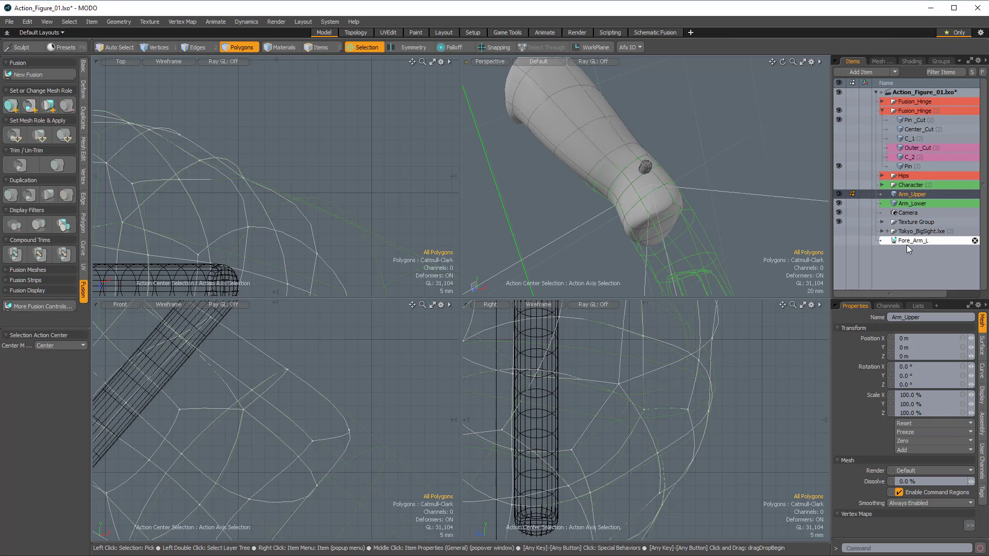
{"action": "left_click_drag", "start_coordinate": [638, 209], "coordinate": [670, 174], "text": "alt"}
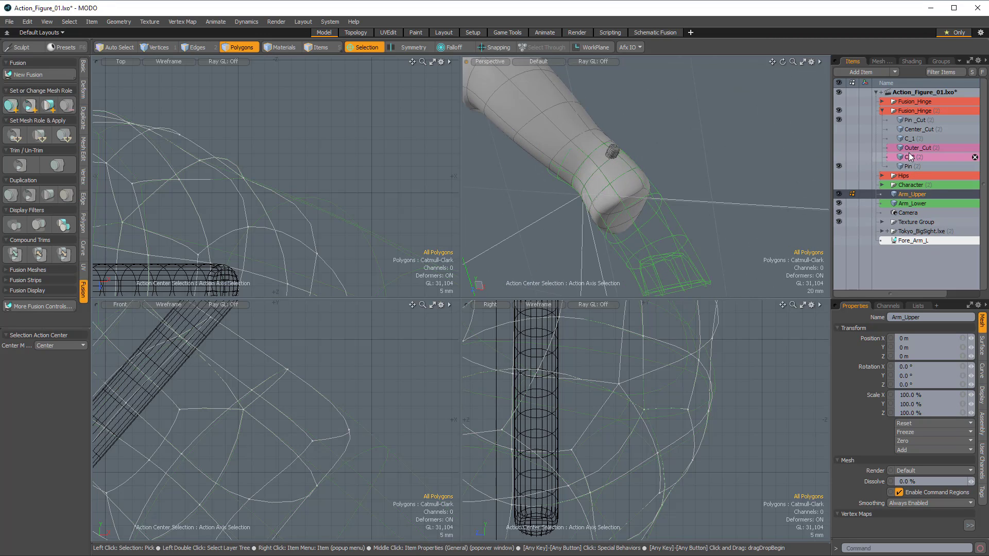
{"action": "left_click", "coordinate": [838, 130]}
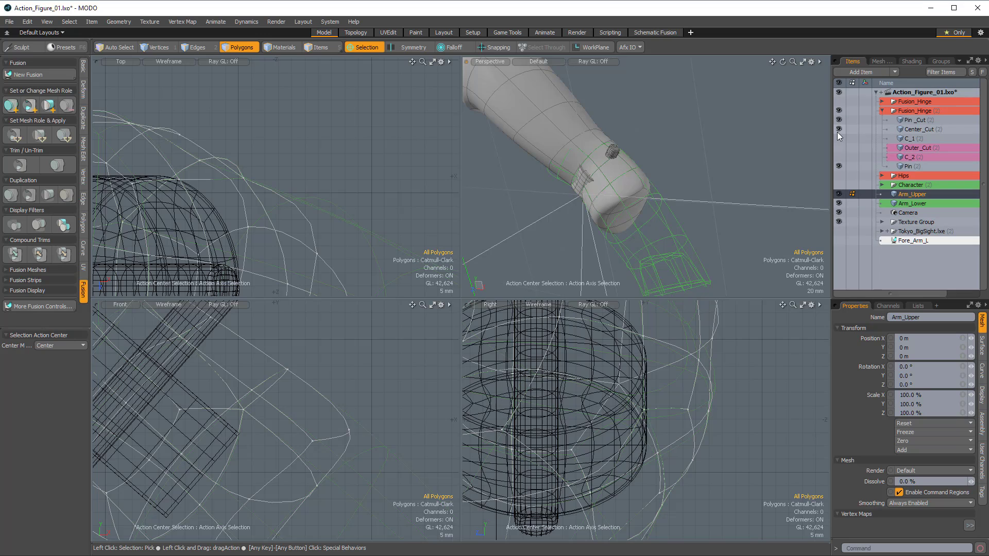
{"action": "left_click_drag", "start_coordinate": [664, 180], "coordinate": [685, 168], "text": "alt"}
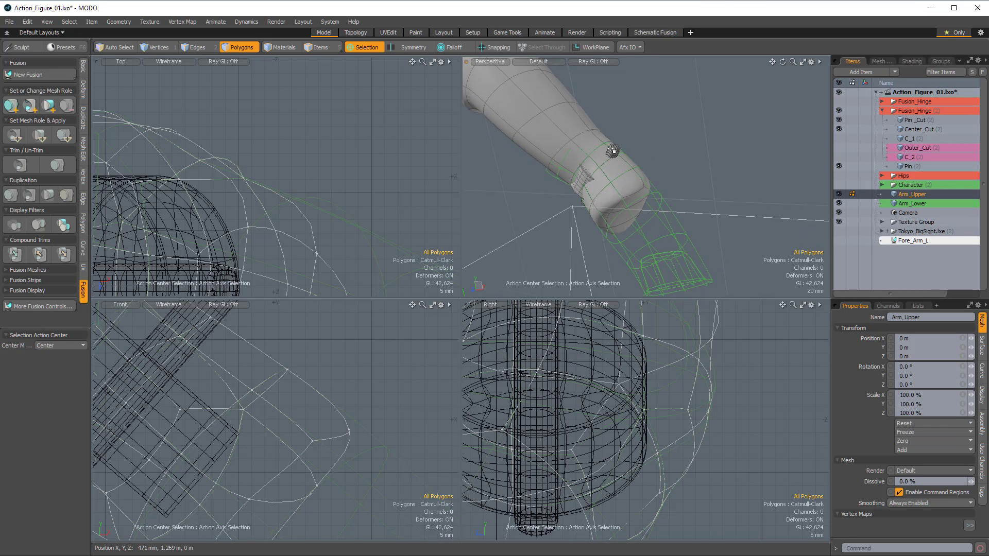
Step: Create a fusion named Upper_Arm_L from Center_Cut and Arm_Upper with a 5 mm absolute strip width, 50% profile and smoothing of 5
{"action": "key", "text": "5"}
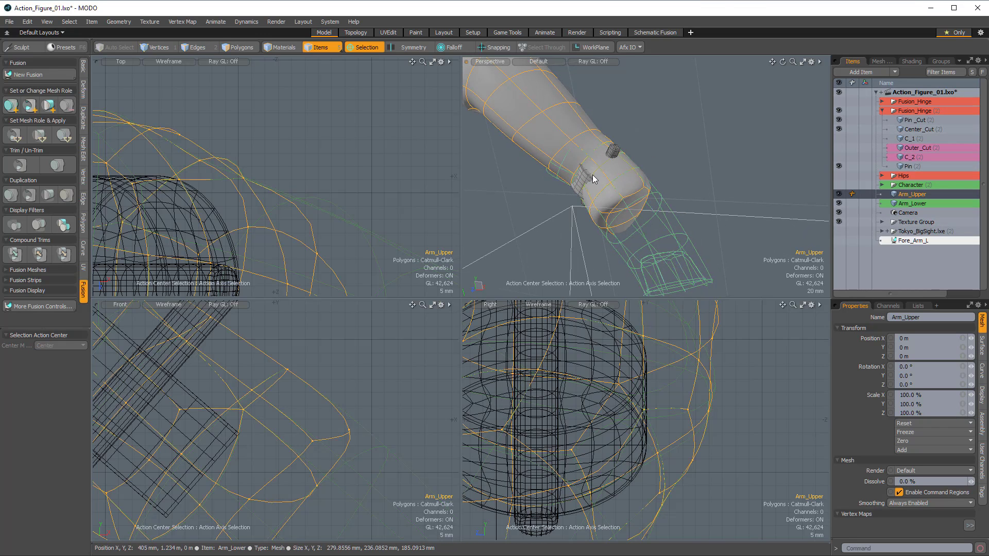
{"action": "left_click", "coordinate": [585, 179]}
{"action": "left_click", "coordinate": [554, 129], "text": "shift"}
{"action": "left_click_drag", "start_coordinate": [555, 128], "coordinate": [570, 132], "text": "alt"}
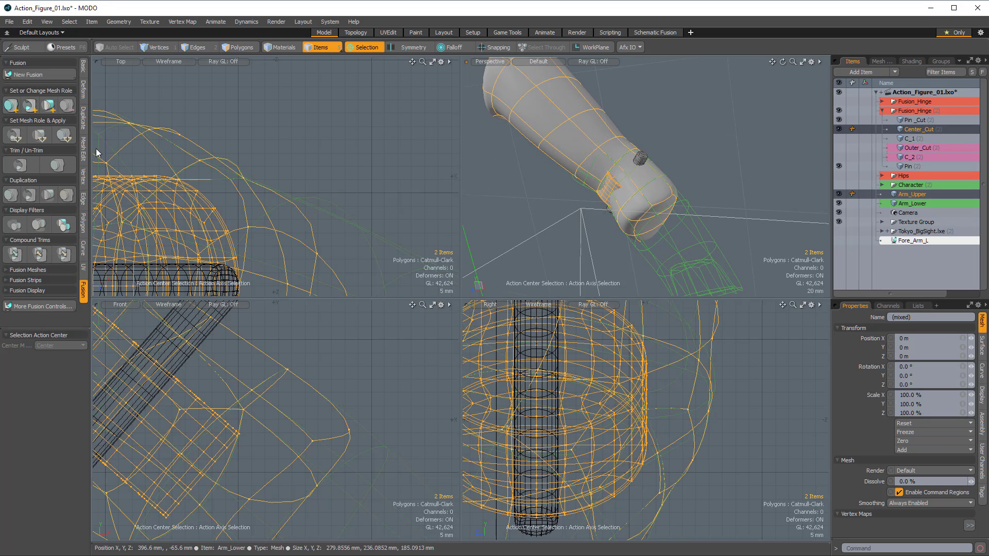
{"action": "left_click", "coordinate": [28, 74]}
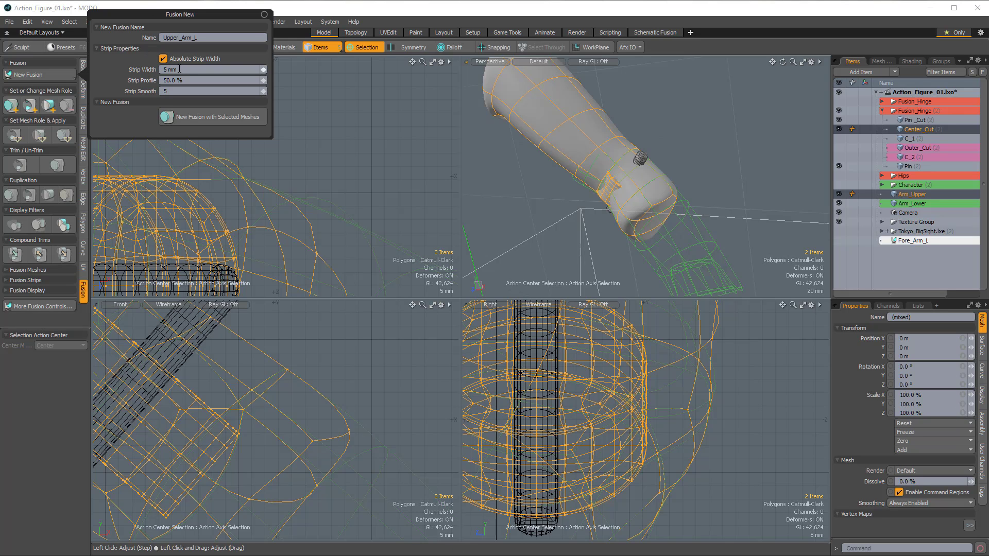
{"action": "left_click", "coordinate": [187, 116]}
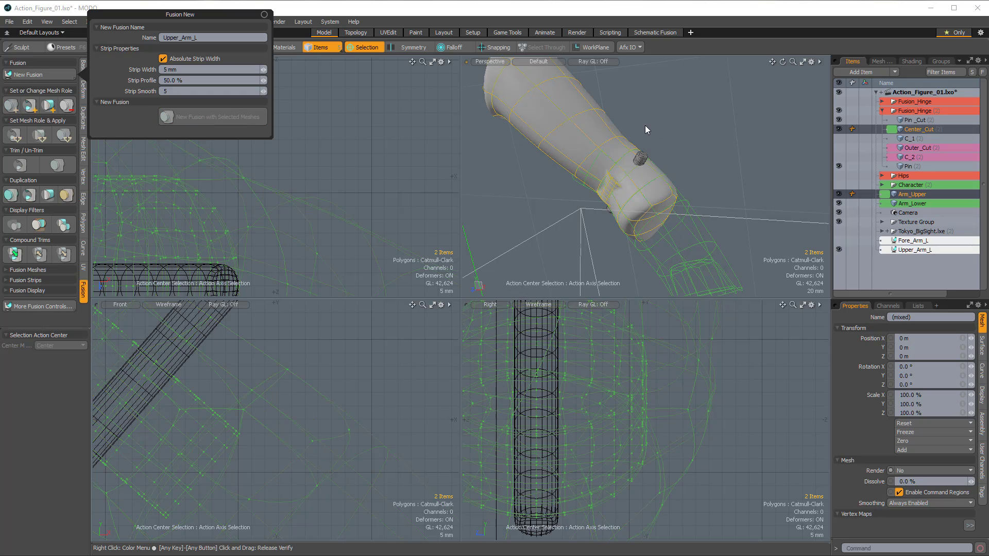
Step: Change Center_Cut's mesh role to Subtractive Trim in the Upper_Arm_L fusion
{"action": "left_click_drag", "start_coordinate": [671, 202], "coordinate": [713, 177], "text": "ctrl+alt"}
{"action": "left_click_drag", "start_coordinate": [713, 178], "coordinate": [708, 149], "text": "alt"}
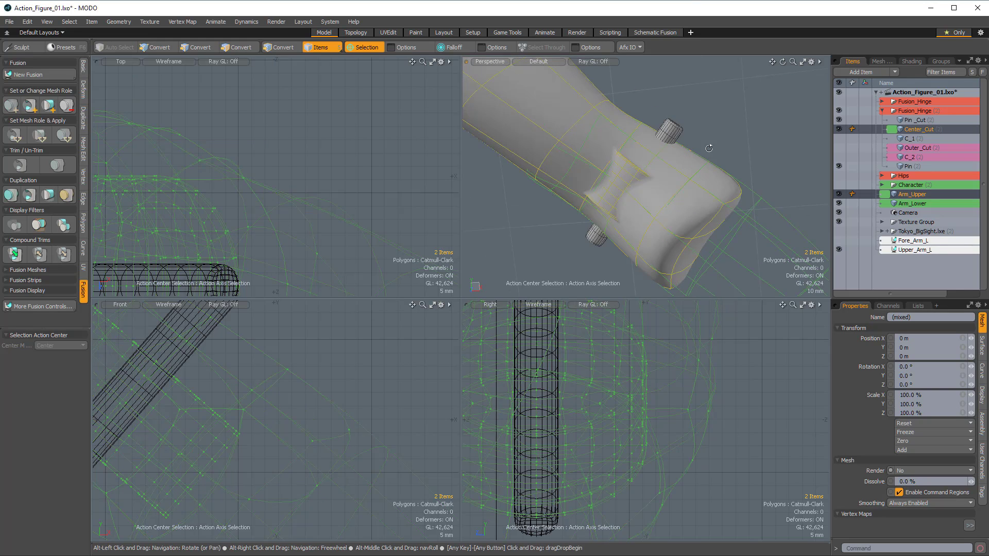
{"action": "left_click", "coordinate": [631, 166]}
{"action": "left_click_drag", "start_coordinate": [632, 167], "coordinate": [622, 162], "text": "alt"}
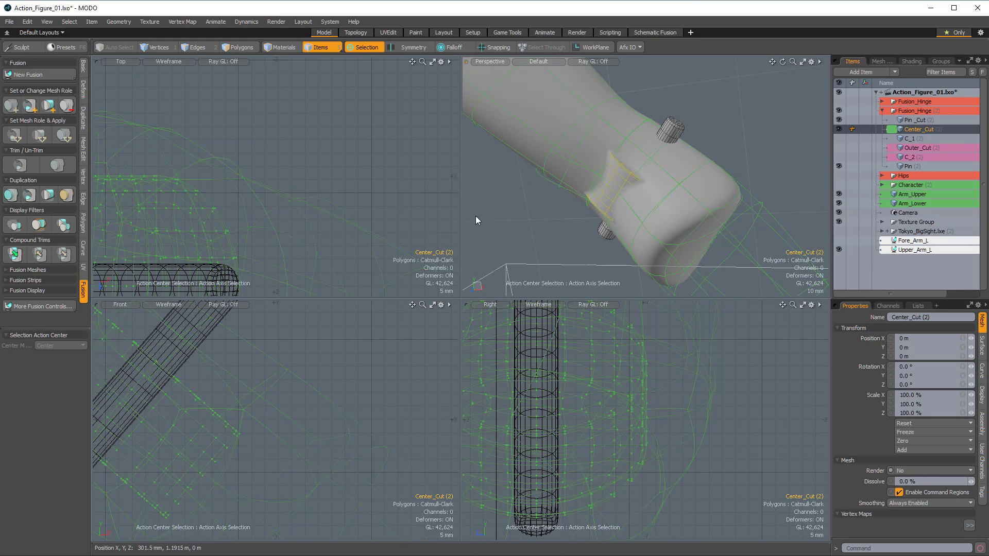
{"action": "left_click", "coordinate": [30, 106]}
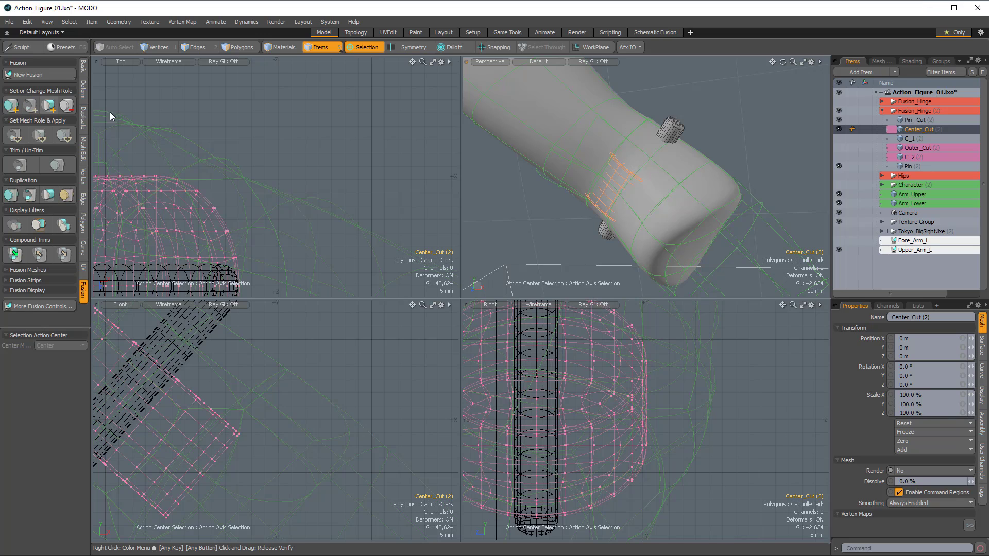
Step: Apply Center_Cut's subtractive trim to the Arm_Upper mesh and hide Center_Cut
{"action": "left_click", "coordinate": [521, 109], "text": "shift"}
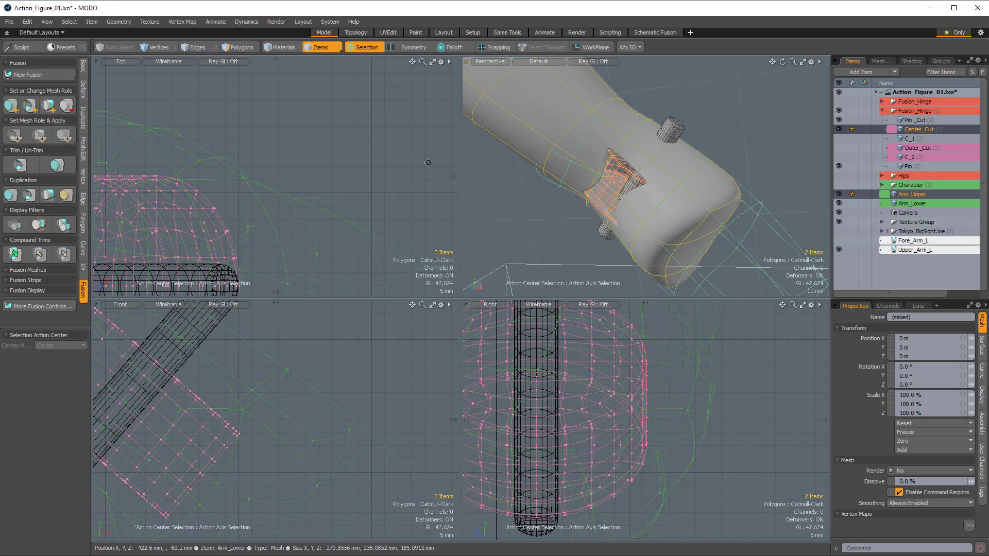
{"action": "left_click_drag", "start_coordinate": [620, 172], "coordinate": [476, 198], "text": "alt"}
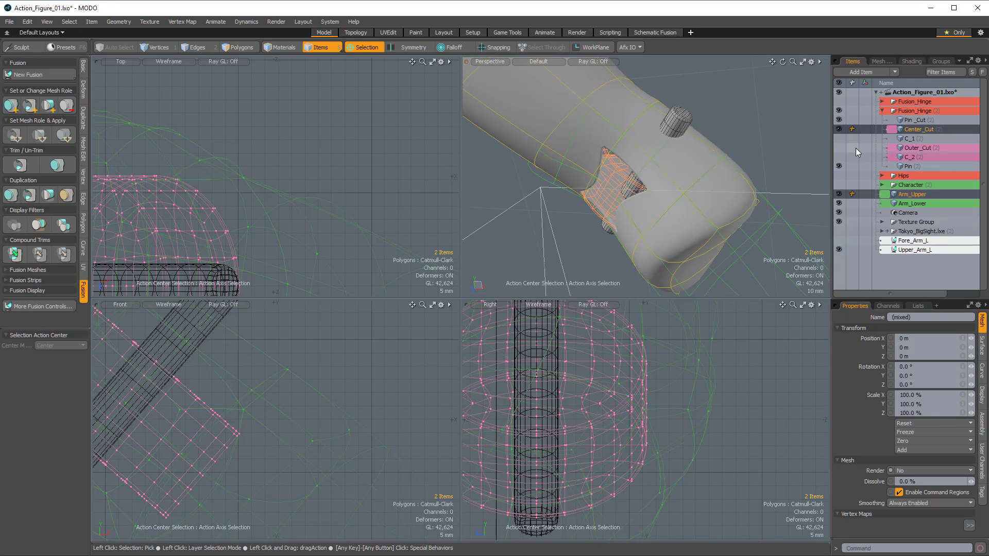
{"action": "left_click", "coordinate": [838, 129]}
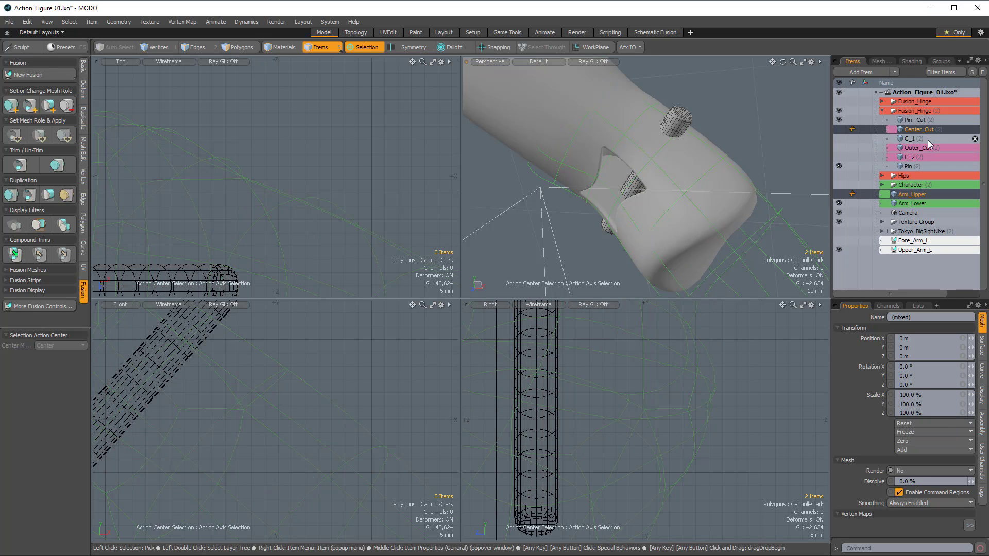
Step: Unhide C_1 in the duplicated hinge, assign it the Subtractive Trim role, and apply it to Arm_Upper
{"action": "left_click", "coordinate": [838, 139]}
{"action": "left_click", "coordinate": [932, 139]}
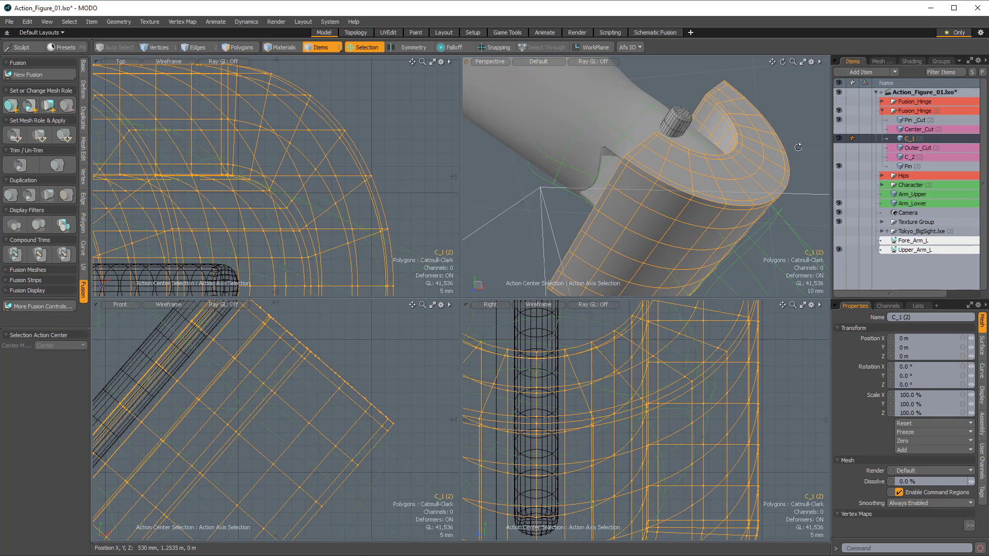
{"action": "left_click", "coordinate": [29, 106]}
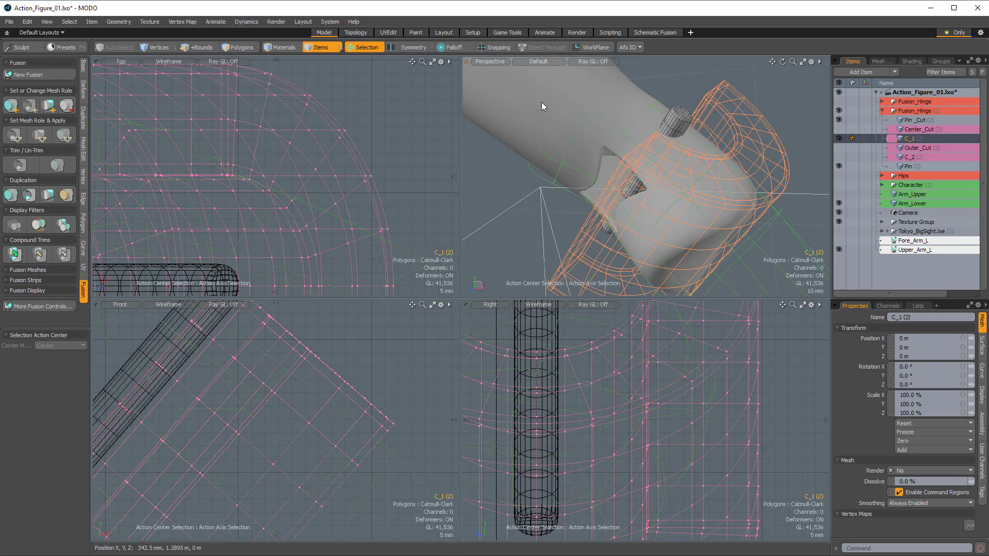
{"action": "left_click_drag", "start_coordinate": [564, 122], "coordinate": [760, 172], "text": "alt"}
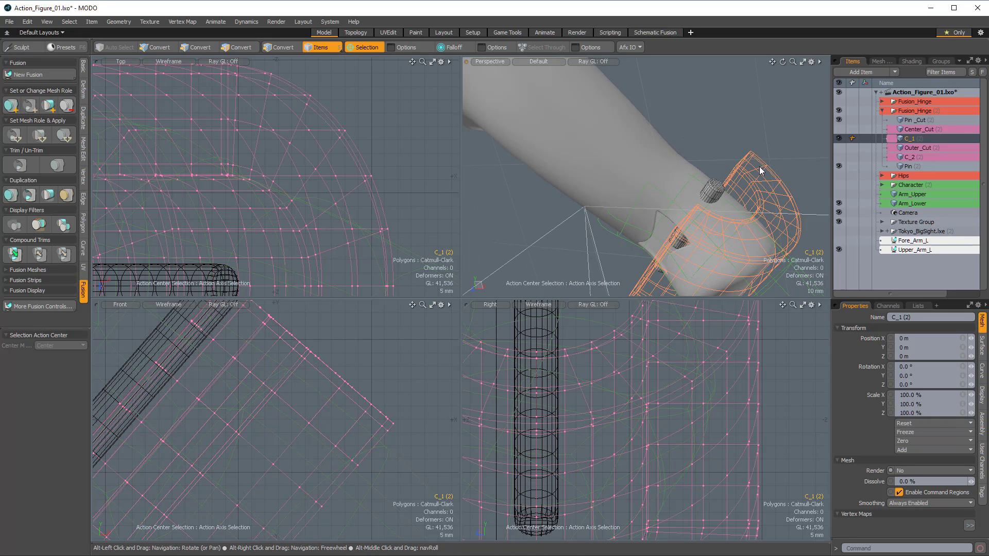
{"action": "left_click", "coordinate": [847, 194], "text": "ctrl"}
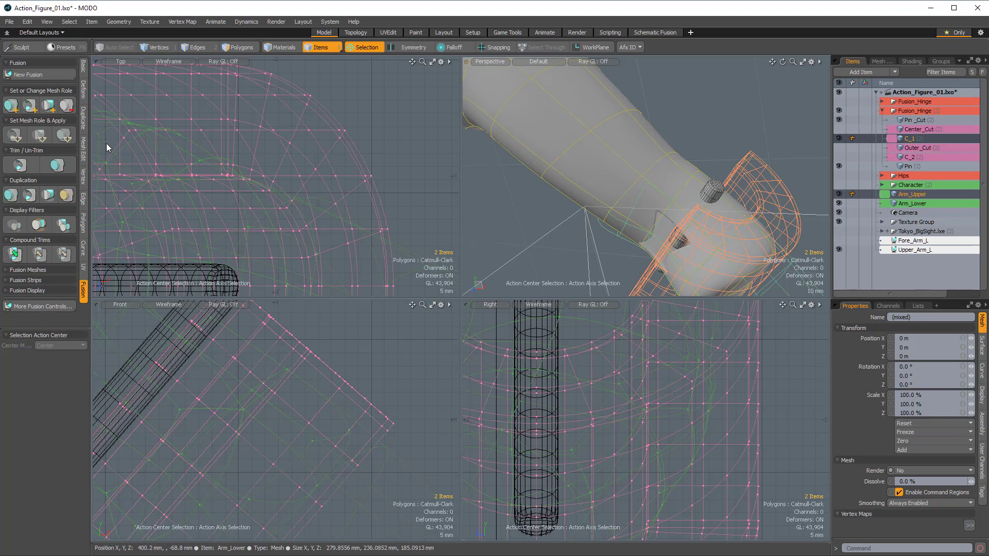
{"action": "left_click_drag", "start_coordinate": [613, 191], "coordinate": [654, 163], "text": "alt"}
{"action": "scroll", "coordinate": [678, 194], "scroll_direction": "up", "scroll_amount": 4, "text": "alt"}
{"action": "left_click_drag", "start_coordinate": [696, 196], "coordinate": [716, 204], "text": "alt"}
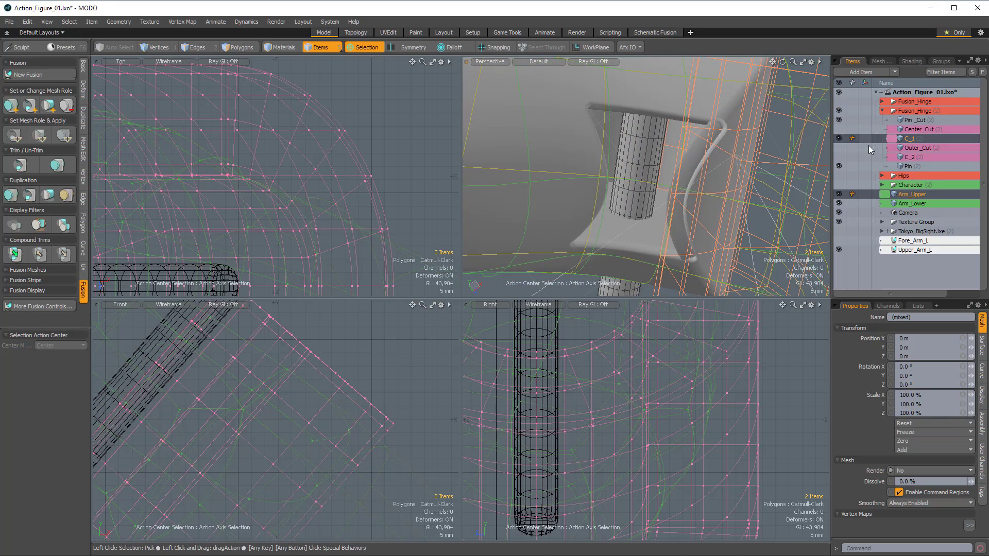
Step: Hide C_1, slightly enlarge Center_Cut's polygons to widen the elbow cutout, and hide Center_Cut again
{"action": "left_click", "coordinate": [904, 130]}
{"action": "left_click", "coordinate": [839, 139]}
{"action": "left_click", "coordinate": [839, 130]}
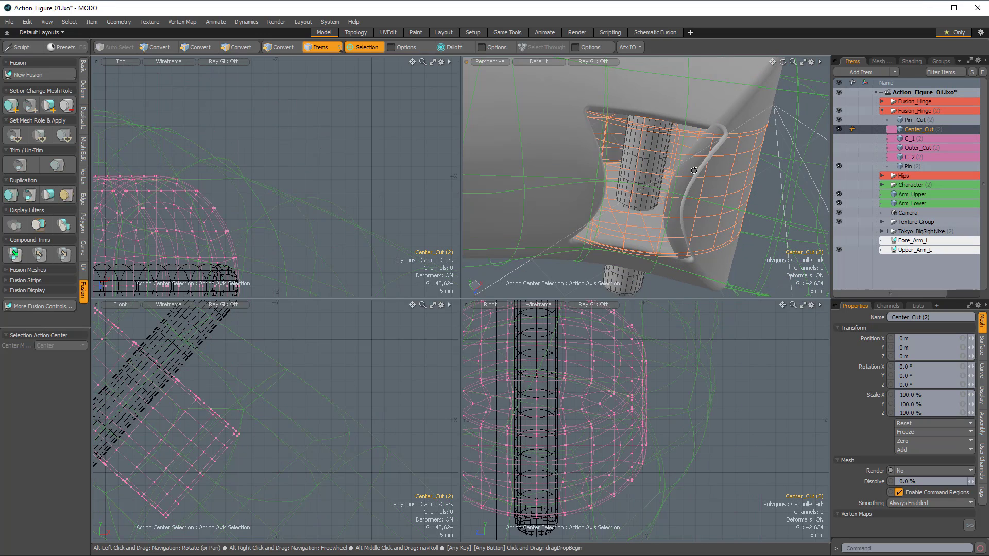
{"action": "left_click_drag", "start_coordinate": [688, 173], "coordinate": [660, 185], "text": "alt"}
{"action": "key", "text": "3"}
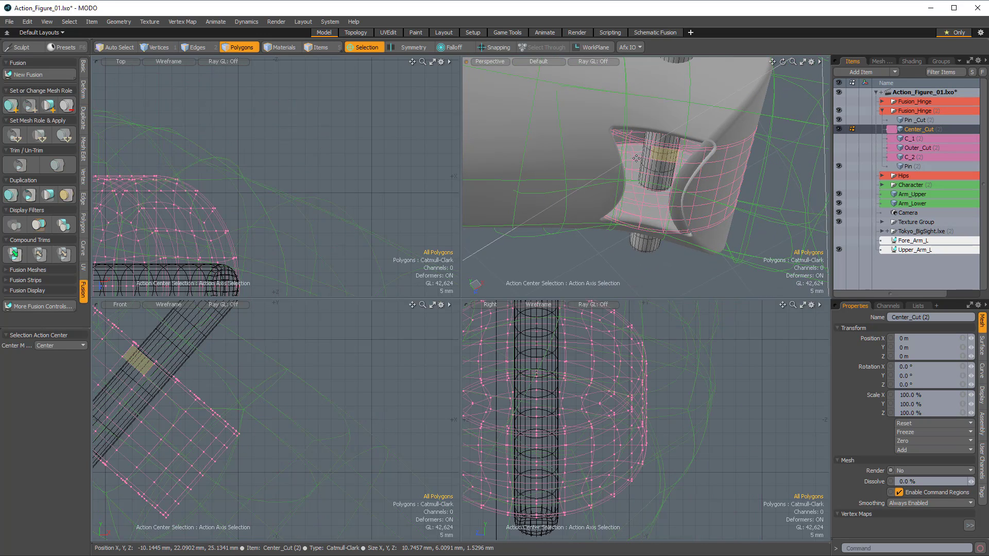
{"action": "key", "text": "y"}
{"action": "left_click_drag", "start_coordinate": [637, 158], "coordinate": [692, 181], "text": "alt"}
{"action": "key", "text": "q"}
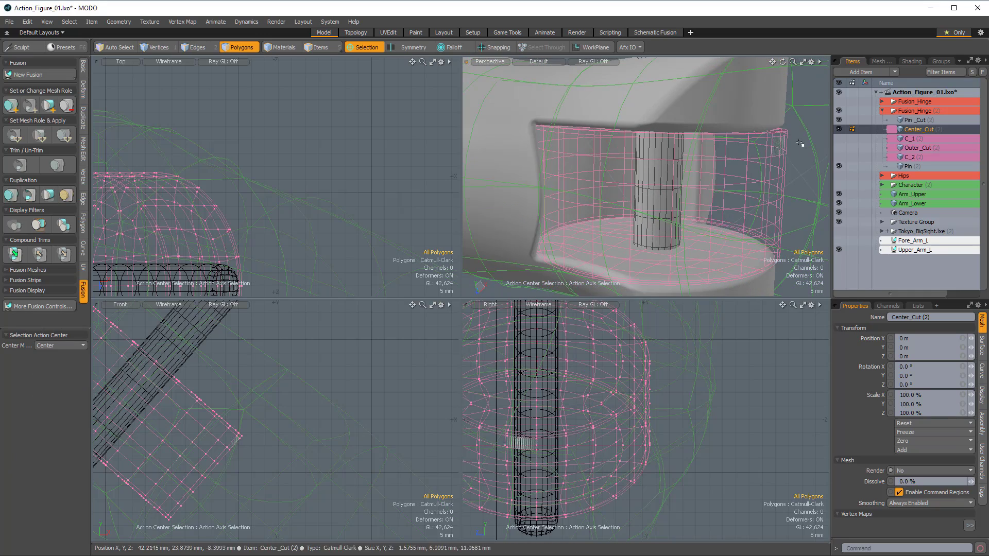
{"action": "left_click", "coordinate": [838, 130]}
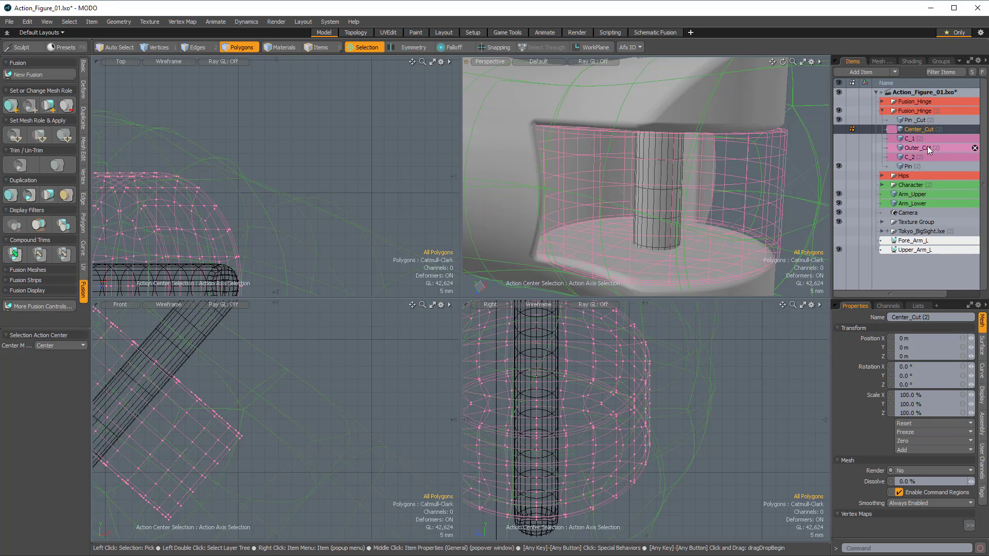
{"action": "left_click", "coordinate": [912, 195]}
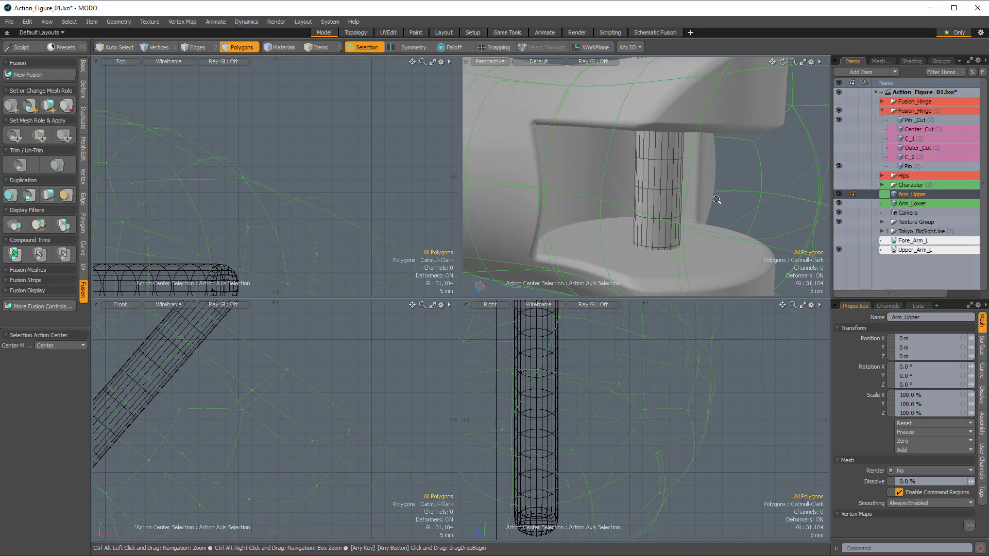
{"action": "left_click_drag", "start_coordinate": [713, 199], "coordinate": [669, 205], "text": "ctrl+alt"}
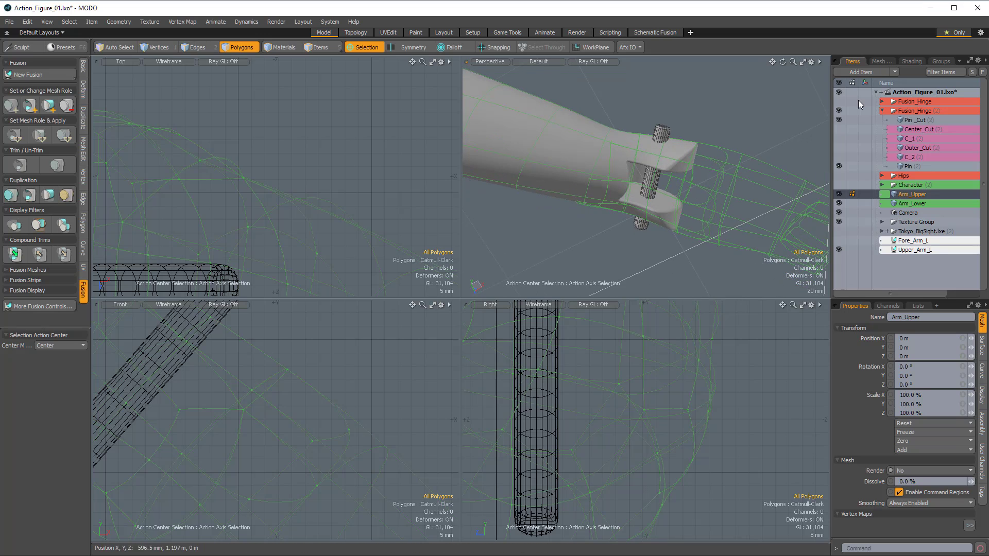
Step: Assign the Subtractive Trim role to the duplicated hinge's Pin_Cut mesh and apply the trim to Arm_Upper
{"action": "left_click", "coordinate": [907, 120]}
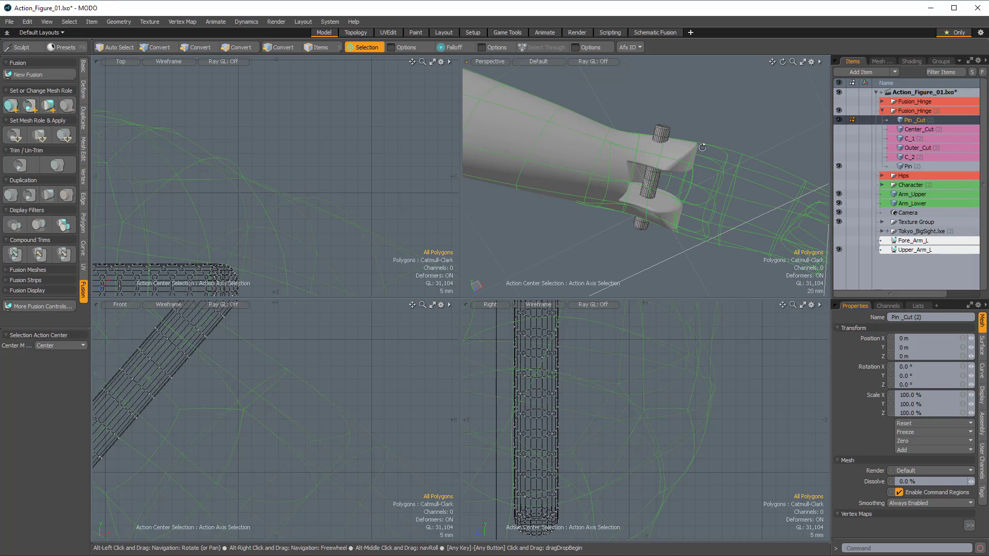
{"action": "mouse_move", "coordinate": [669, 131]}
{"action": "left_mouse_down", "text": "alt"}
{"action": "mouse_move", "coordinate": [665, 154]}
{"action": "mouse_move", "coordinate": [688, 156]}
{"action": "mouse_move", "coordinate": [678, 127]}
{"action": "left_mouse_up", "text": "alt"}
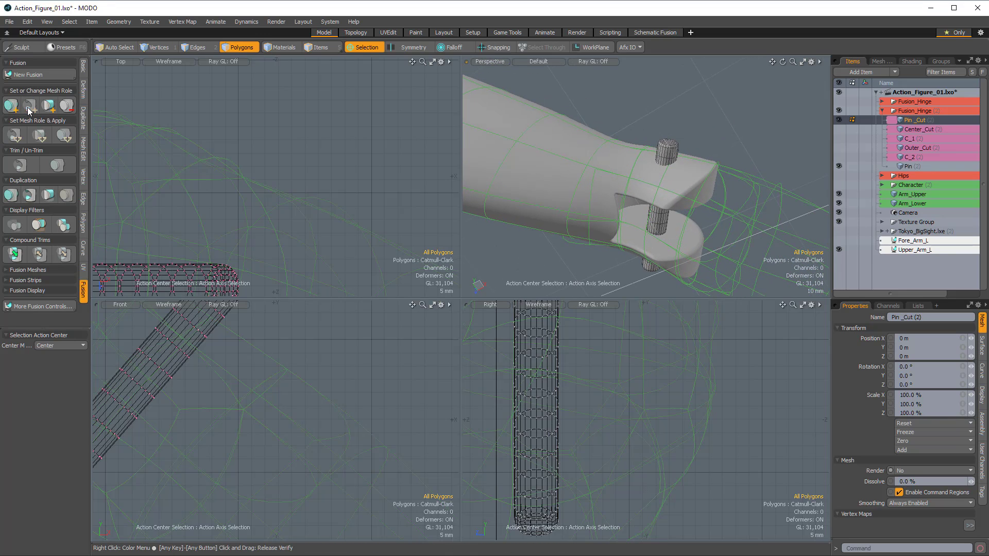
{"action": "key", "text": "5"}
{"action": "left_click", "coordinate": [530, 128], "text": "shift"}
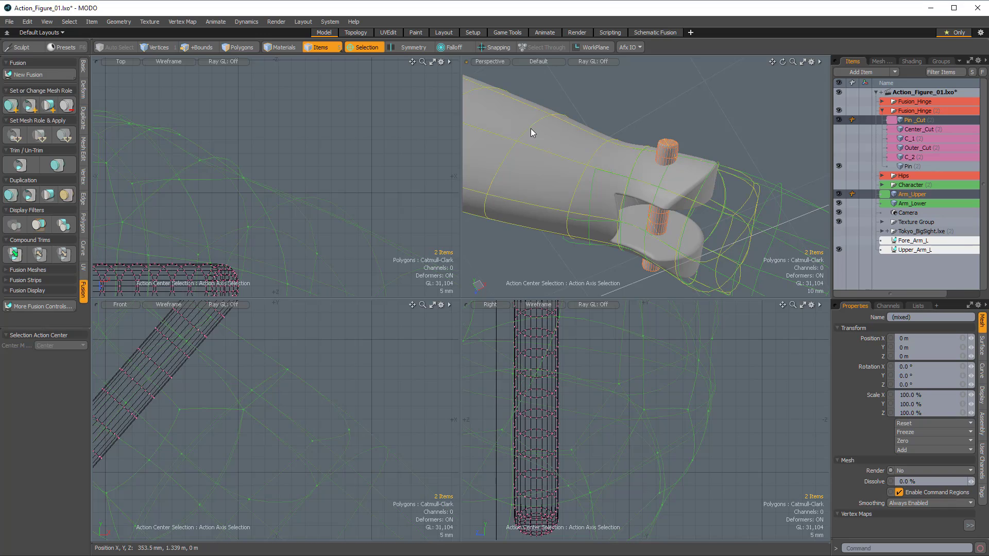
{"action": "left_click_drag", "start_coordinate": [521, 133], "coordinate": [517, 155], "text": "alt"}
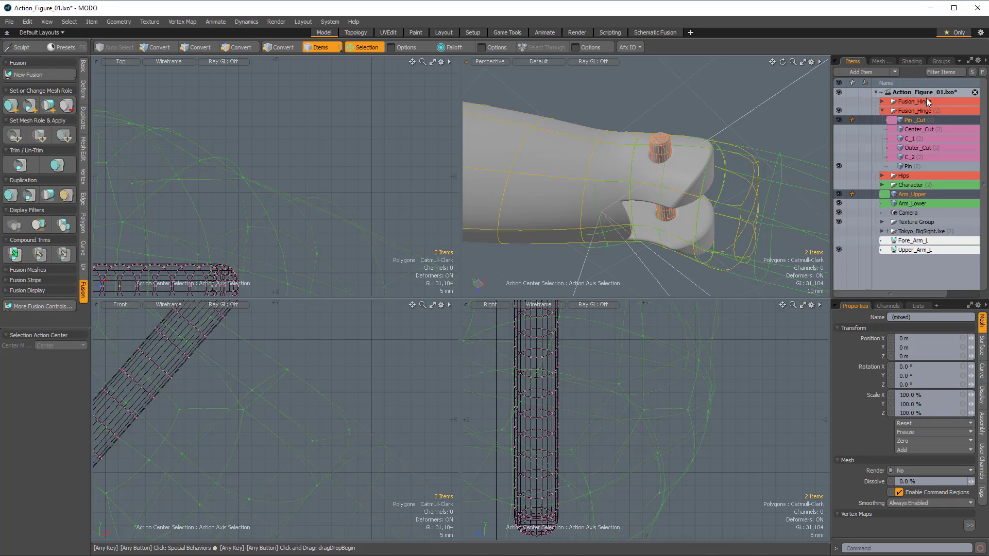
Step: Hide Pin_Cut, and temporarily hide the Pin mesh to check the pin hole through Upper_Arm_L
{"action": "left_click", "coordinate": [838, 121]}
{"action": "left_click_drag", "start_coordinate": [613, 175], "coordinate": [621, 234], "text": "ctrl+alt"}
{"action": "left_click", "coordinate": [838, 166]}
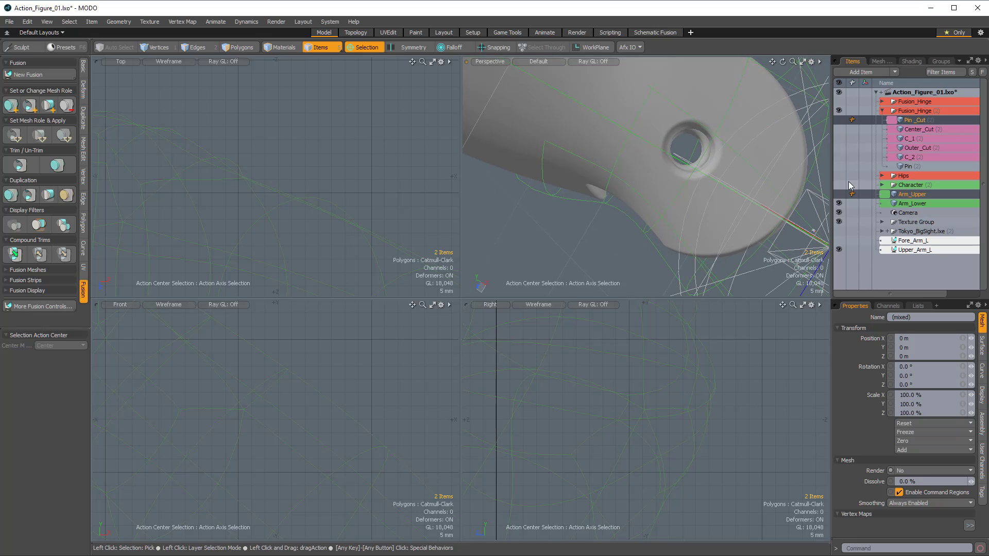
{"action": "mouse_move", "coordinate": [699, 161]}
{"action": "left_mouse_down", "text": "alt"}
{"action": "mouse_move", "coordinate": [661, 94]}
{"action": "mouse_move", "coordinate": [693, 146]}
{"action": "left_mouse_up", "text": "alt"}
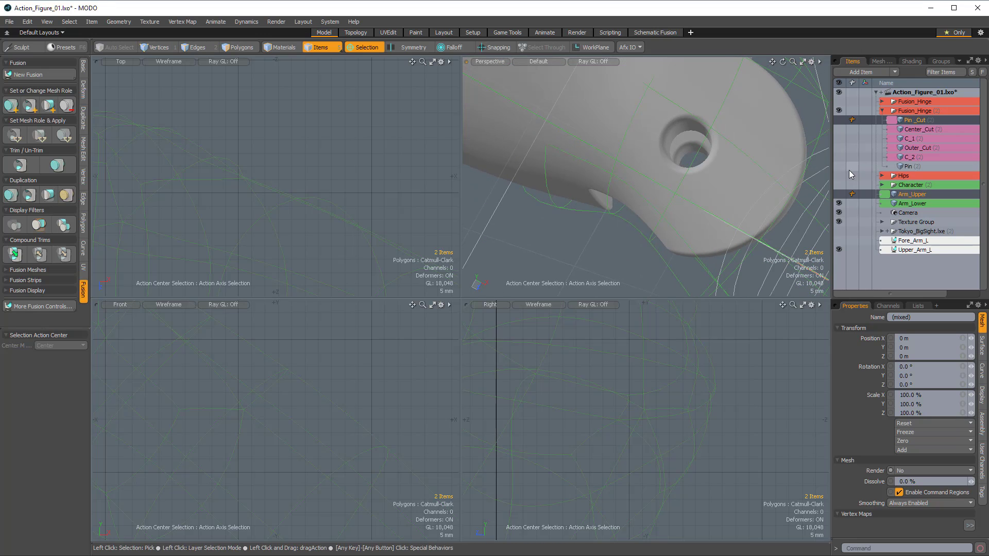
{"action": "left_click", "coordinate": [839, 168]}
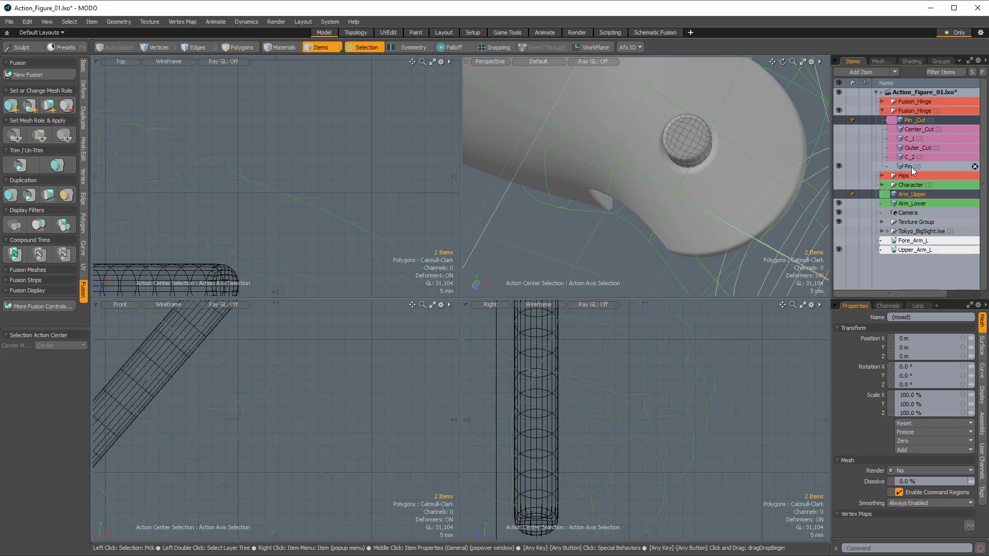
Step: Scale the Pin mesh's polygons to 75.5% along X and unhide the Fore_Arm_L fusion
{"action": "left_click", "coordinate": [910, 167]}
{"action": "key", "text": "3"}
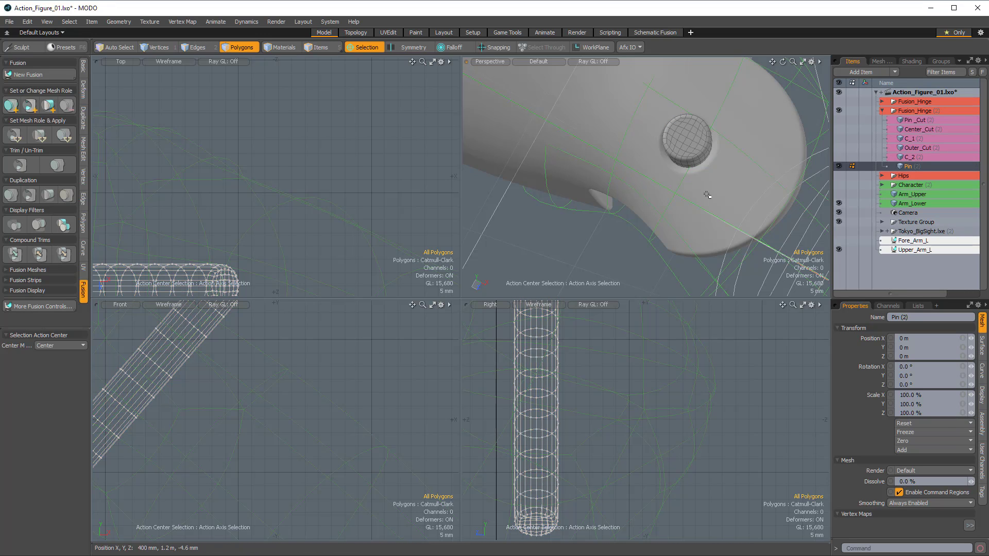
{"action": "key", "text": "r"}
{"action": "left_click_drag", "start_coordinate": [707, 194], "coordinate": [662, 99], "text": "alt"}
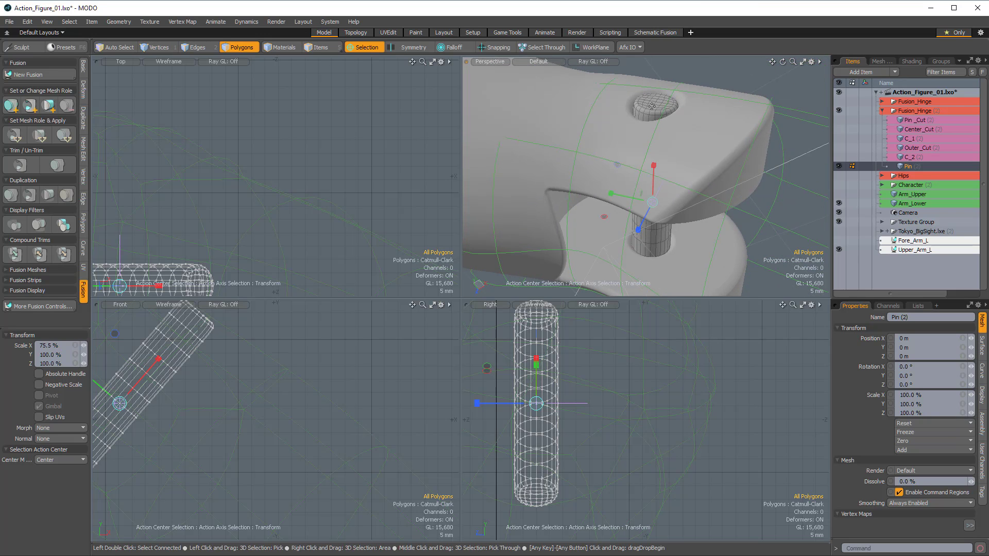
{"action": "mouse_move", "coordinate": [643, 156]}
{"action": "left_mouse_down", "text": "alt"}
{"action": "mouse_move", "coordinate": [702, 91]}
{"action": "mouse_move", "coordinate": [671, 126]}
{"action": "mouse_move", "coordinate": [663, 163]}
{"action": "mouse_move", "coordinate": [676, 111]}
{"action": "mouse_move", "coordinate": [639, 129]}
{"action": "mouse_move", "coordinate": [633, 154]}
{"action": "left_mouse_up", "text": "alt"}
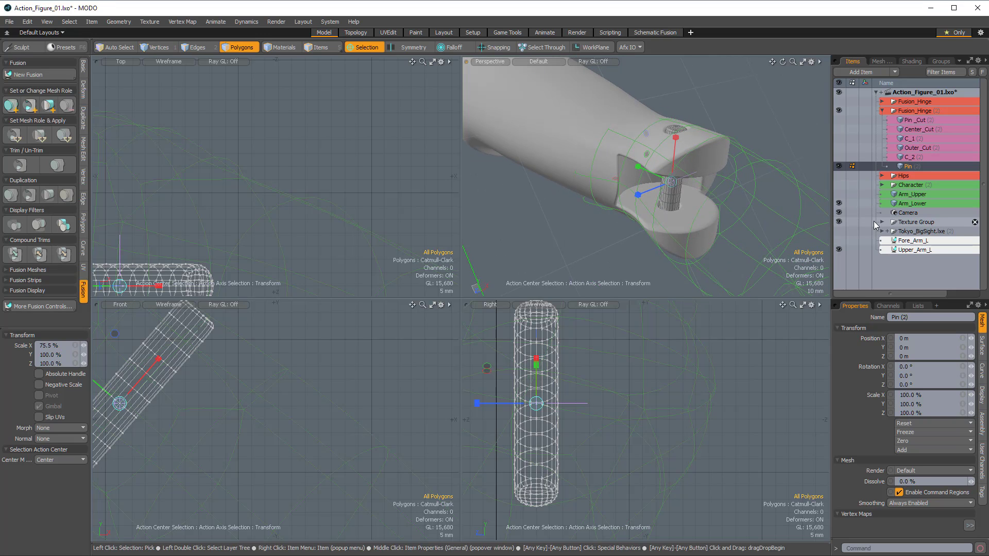
{"action": "left_click", "coordinate": [838, 240]}
{"action": "left_click_drag", "start_coordinate": [664, 154], "coordinate": [684, 178], "text": "alt"}
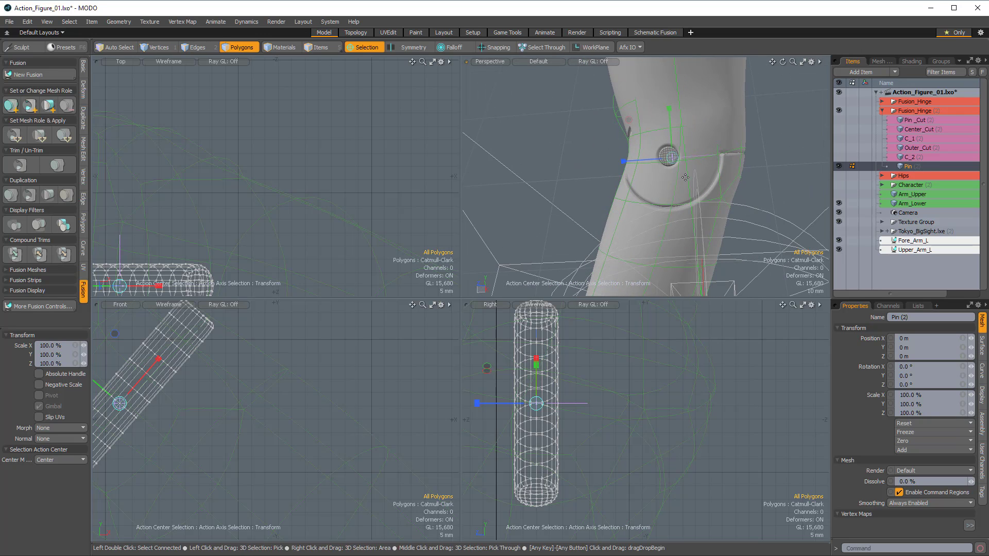
Step: Scale the duplicated Fusion_Hinge group as an item to 112% in X and Z, keeping Y at 100%
{"action": "left_click", "coordinate": [914, 111]}
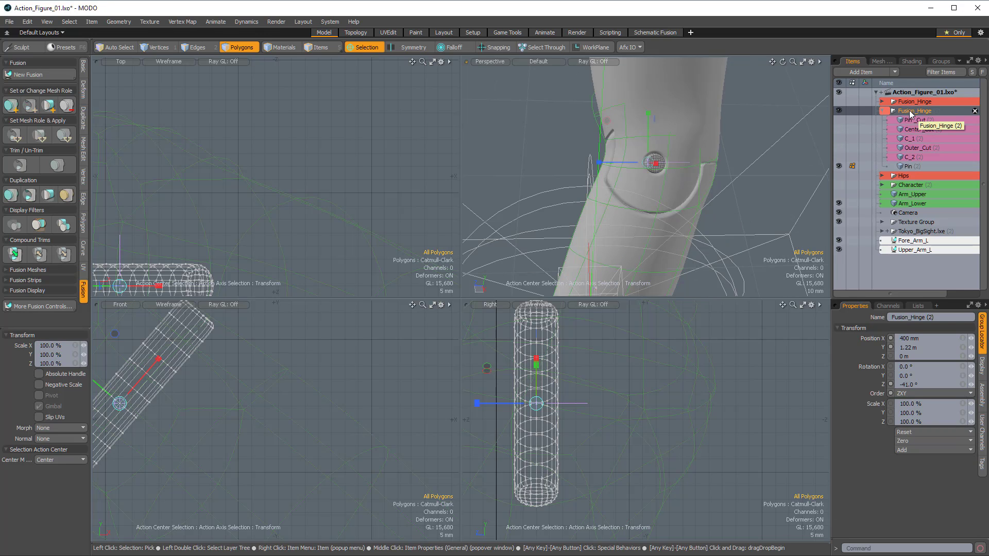
{"action": "left_click_drag", "start_coordinate": [670, 175], "coordinate": [687, 182], "text": "alt"}
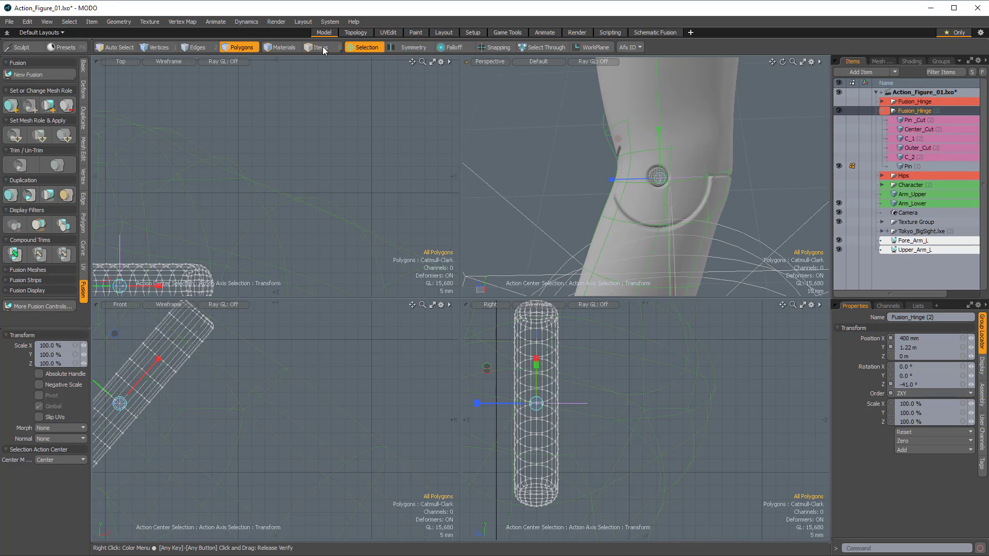
{"action": "left_click", "coordinate": [323, 49]}
{"action": "mouse_move", "coordinate": [657, 152]}
{"action": "left_mouse_down", "text": "alt"}
{"action": "mouse_move", "coordinate": [679, 150]}
{"action": "mouse_move", "coordinate": [668, 149]}
{"action": "left_mouse_up", "text": "alt"}
{"action": "key", "text": "r"}
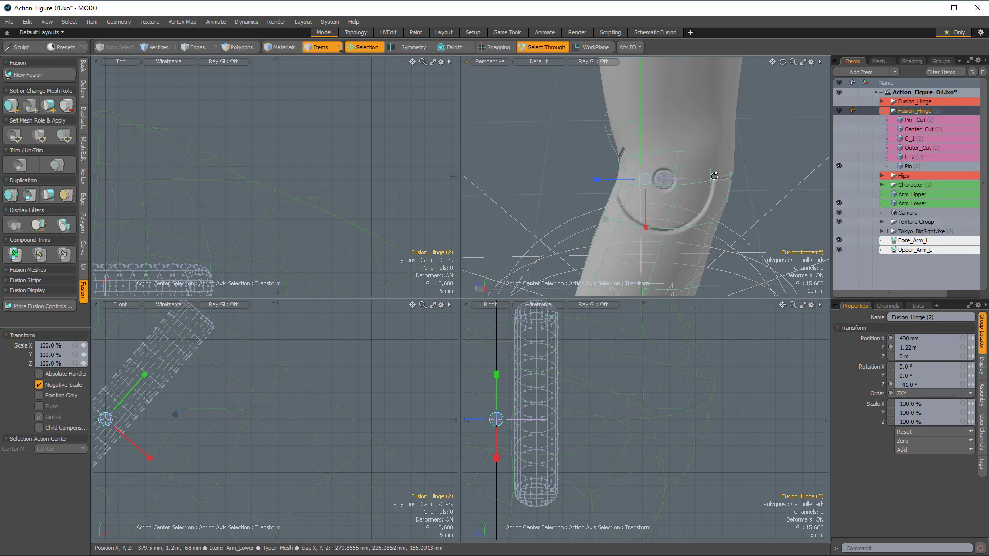
{"action": "left_click_drag", "start_coordinate": [714, 176], "coordinate": [721, 154], "text": "alt"}
{"action": "left_click_drag", "start_coordinate": [260, 373], "coordinate": [333, 412], "text": "alt+shift"}
{"action": "scroll", "coordinate": [331, 408], "scroll_direction": "down", "scroll_amount": 4}
{"action": "left_click_drag", "start_coordinate": [613, 404], "coordinate": [646, 393], "text": "alt+shift"}
{"action": "left_click_drag", "start_coordinate": [696, 189], "coordinate": [681, 211], "text": "alt"}
{"action": "key", "text": "w"}
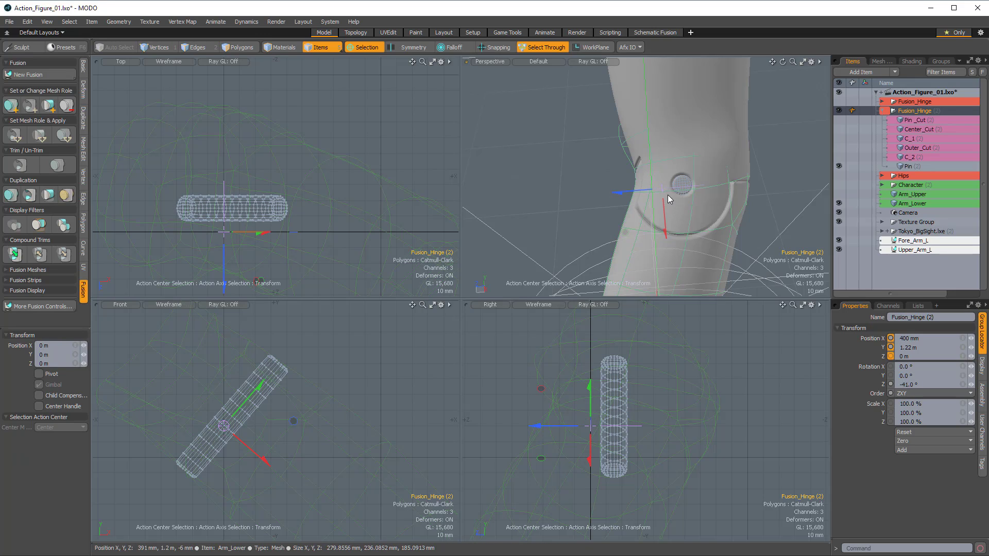
{"action": "key", "text": "r"}
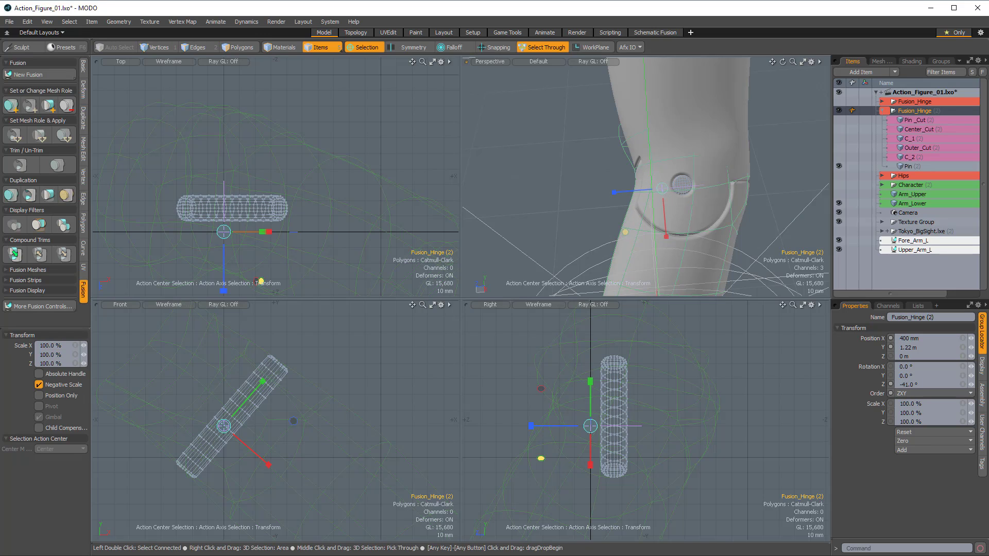
{"action": "left_click_drag", "start_coordinate": [626, 232], "coordinate": [632, 232]}
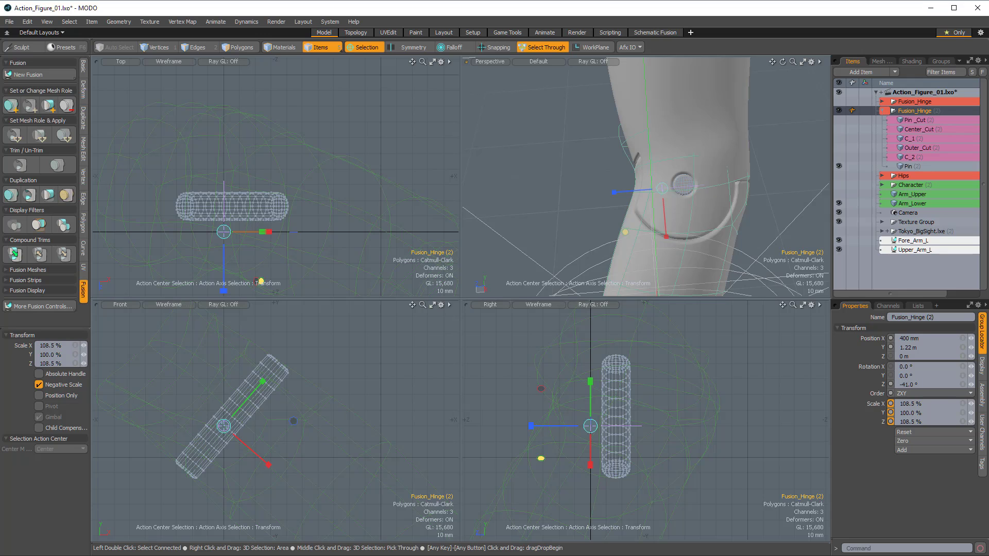
{"action": "left_click_drag", "start_coordinate": [632, 232], "coordinate": [710, 174]}
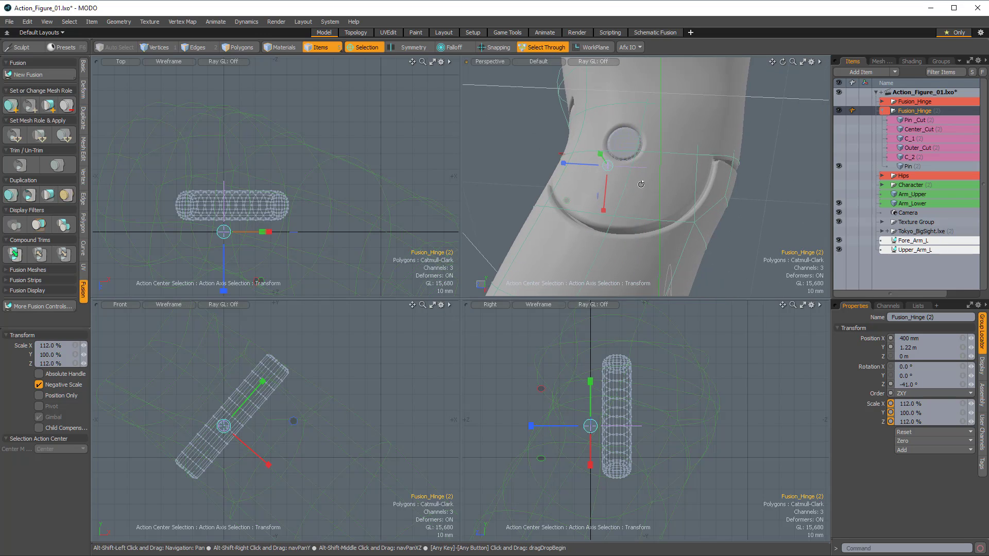
Step: Move the duplicated Fusion_Hinge group along Z to -2 mm
{"action": "key", "text": "w"}
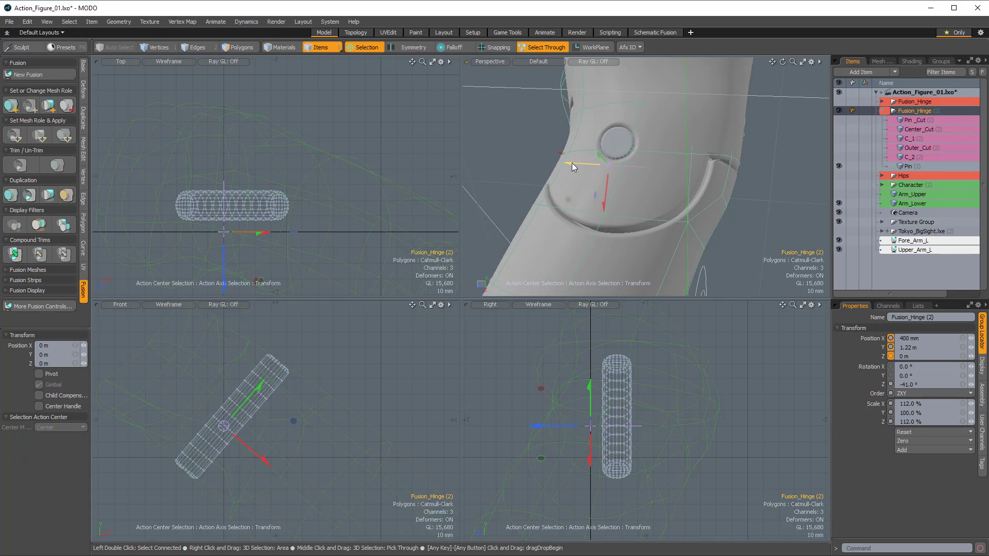
{"action": "left_click_drag", "start_coordinate": [572, 163], "coordinate": [576, 163]}
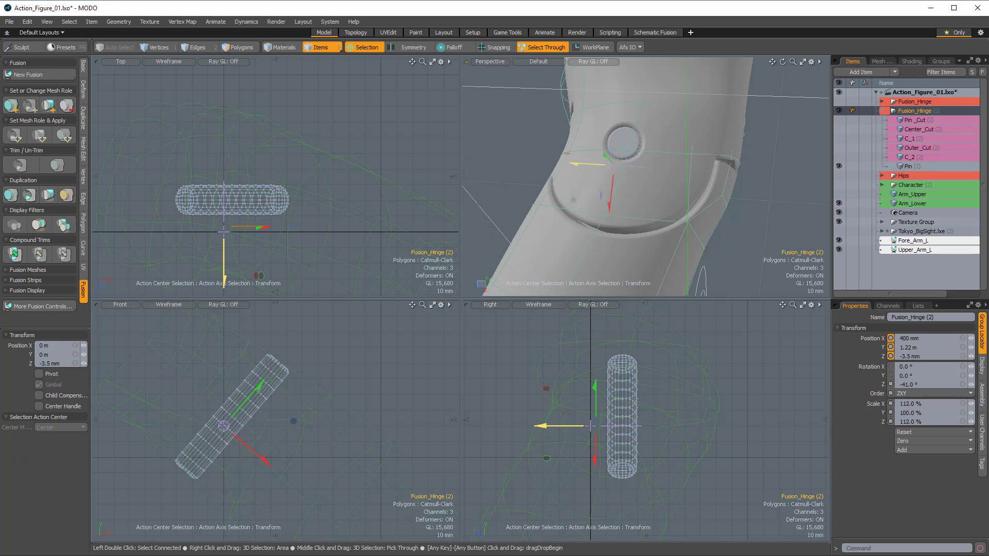
{"action": "left_click_drag", "start_coordinate": [599, 213], "coordinate": [662, 141], "text": "alt"}
{"action": "left_click_drag", "start_coordinate": [717, 163], "coordinate": [565, 196], "text": "alt"}
{"action": "key", "text": "ctrl+z"}
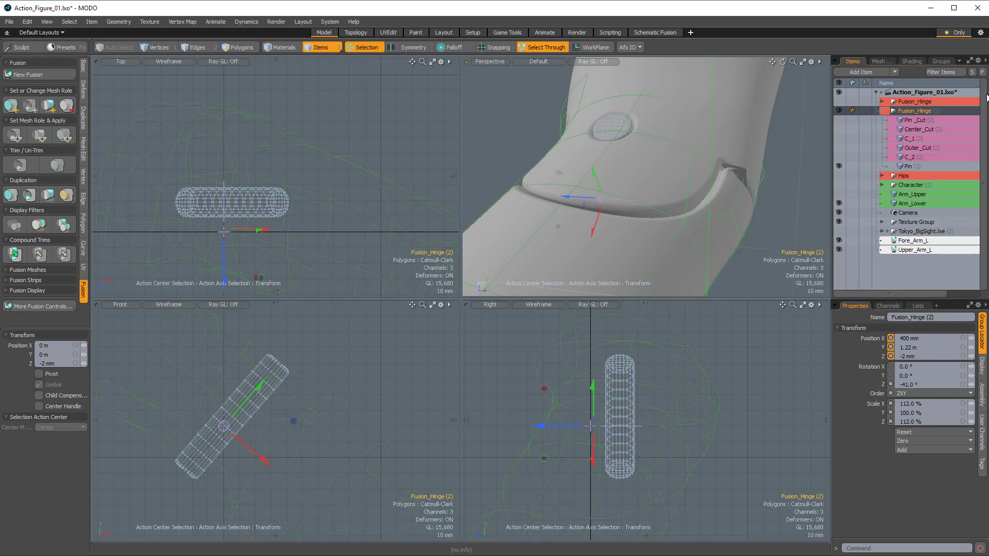
Step: Hide the Upper_Arm_L fusion to expose the Fore_Arm_L side of the elbow joint
{"action": "left_click_drag", "start_coordinate": [706, 180], "coordinate": [649, 98], "text": "alt"}
{"action": "key", "text": "space"}
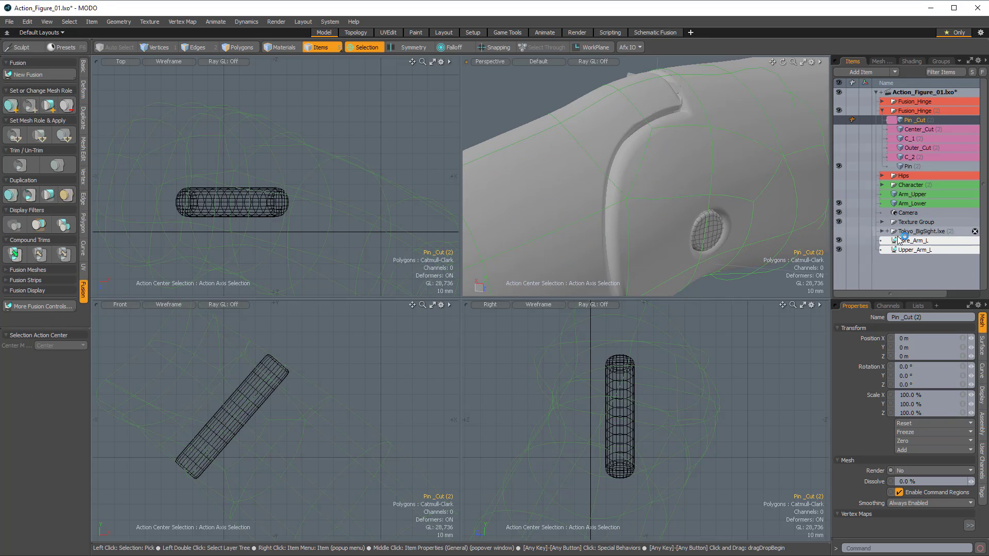
{"action": "left_click", "coordinate": [839, 240]}
{"action": "mouse_move", "coordinate": [701, 173]}
{"action": "left_mouse_down", "text": "alt"}
{"action": "mouse_move", "coordinate": [702, 186]}
{"action": "mouse_move", "coordinate": [677, 206]}
{"action": "mouse_move", "coordinate": [704, 219]}
{"action": "mouse_move", "coordinate": [699, 180]}
{"action": "left_mouse_up", "text": "alt"}
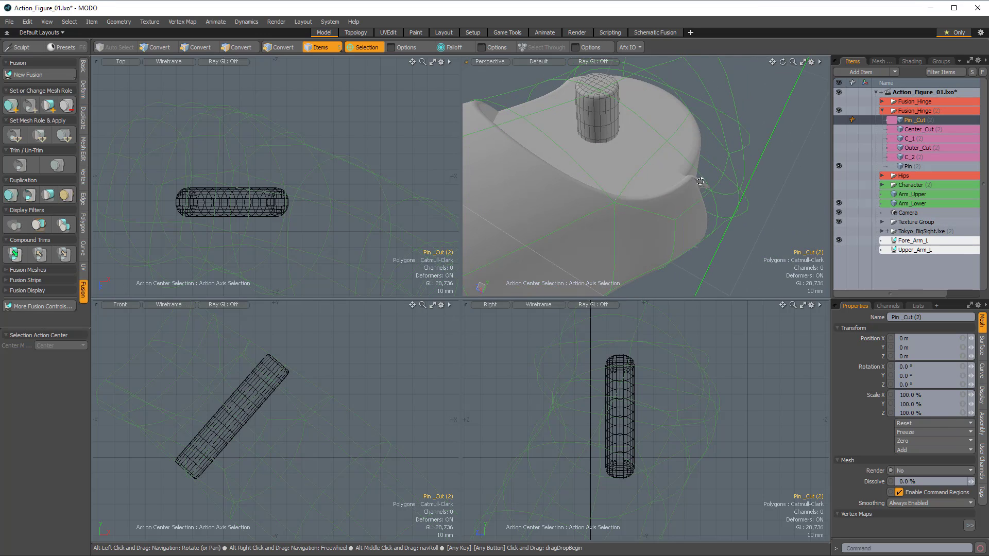
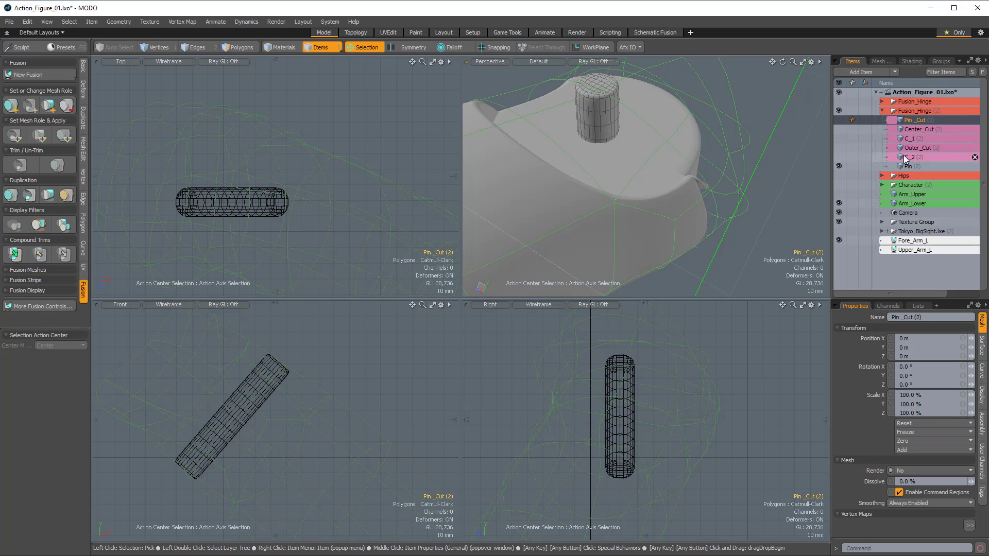
{"action": "left_click", "coordinate": [920, 156]}
{"action": "left_click_drag", "start_coordinate": [700, 226], "coordinate": [674, 205], "text": "alt"}
{"action": "left_click_drag", "start_coordinate": [688, 220], "coordinate": [697, 249], "text": "alt"}
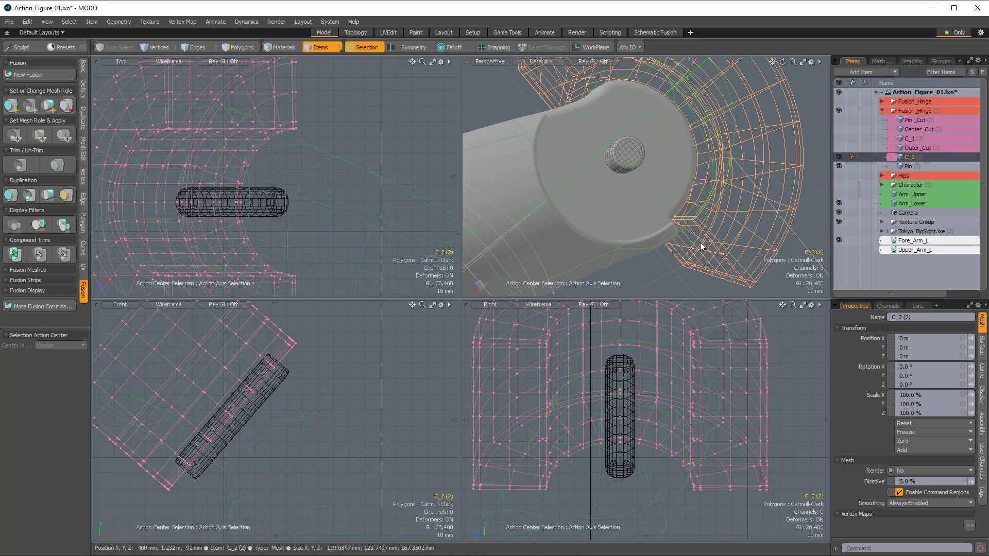
{"action": "key", "text": "e"}
{"action": "left_click_drag", "start_coordinate": [704, 190], "coordinate": [701, 221], "text": "alt"}
{"action": "mouse_move", "coordinate": [654, 166]}
{"action": "left_mouse_down", "text": "alt"}
{"action": "mouse_move", "coordinate": [679, 169]}
{"action": "mouse_move", "coordinate": [662, 162]}
{"action": "left_mouse_up", "text": "alt"}
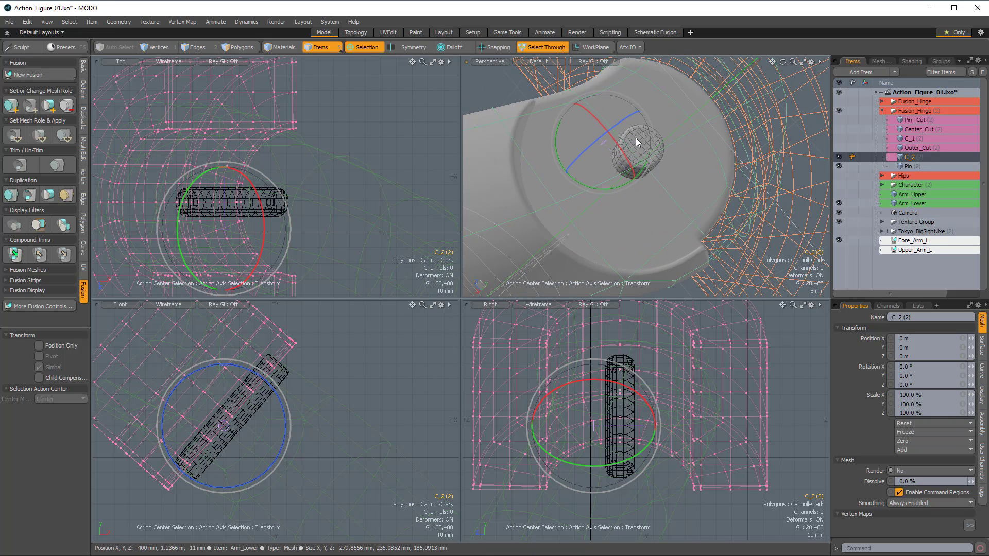
{"action": "key", "text": "space"}
{"action": "key", "text": "3"}
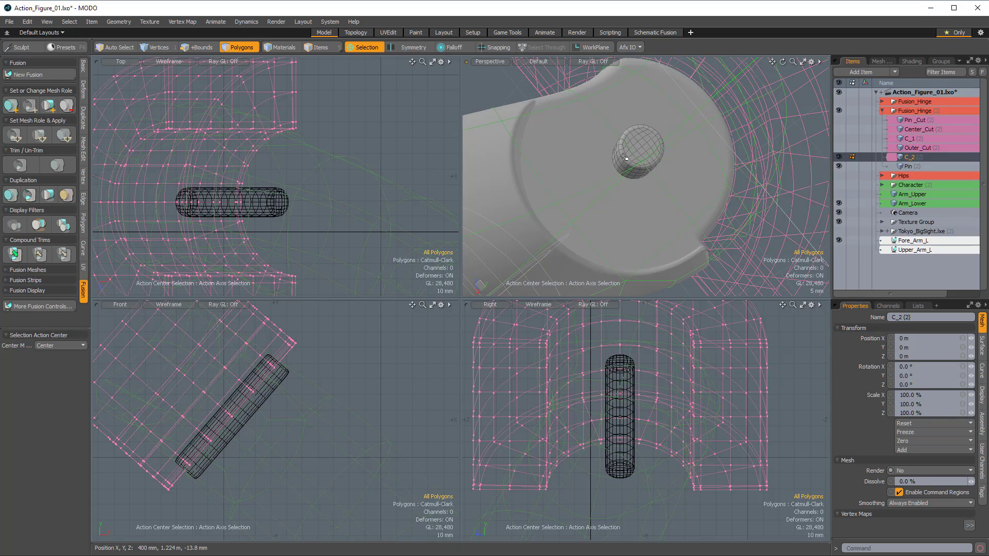
{"action": "key", "text": "5"}
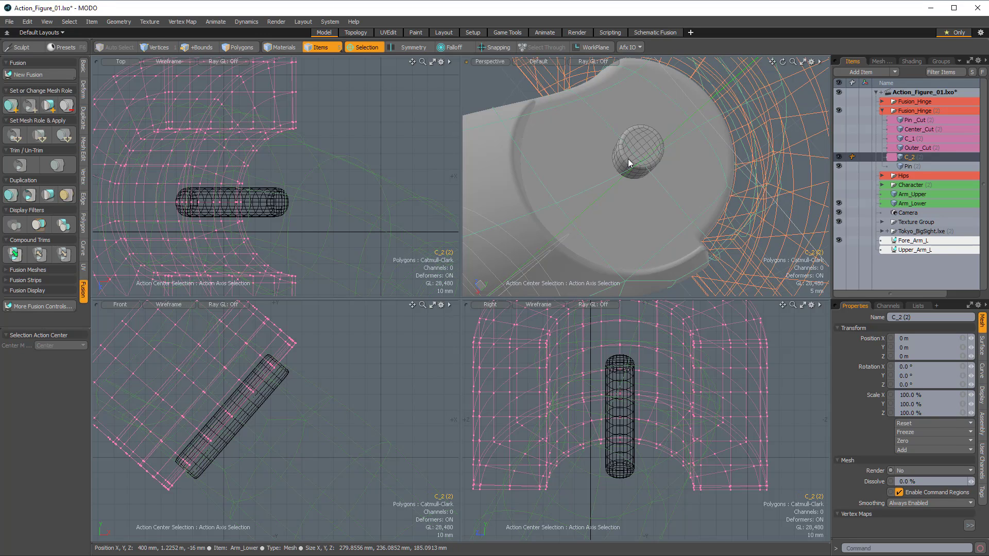
{"action": "left_click", "coordinate": [628, 163], "text": "shift"}
{"action": "left_click_drag", "start_coordinate": [627, 163], "coordinate": [634, 128], "text": "alt"}
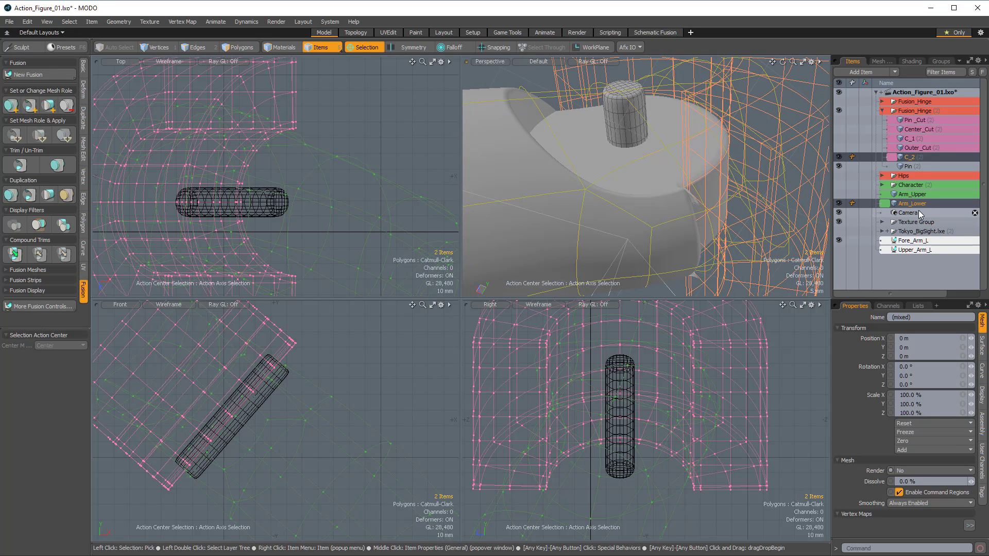
Step: Activate the C_2 and Pin meshes together and select all of C_2's connected polygons
{"action": "left_click", "coordinate": [908, 159]}
{"action": "left_click", "coordinate": [909, 167], "text": "ctrl"}
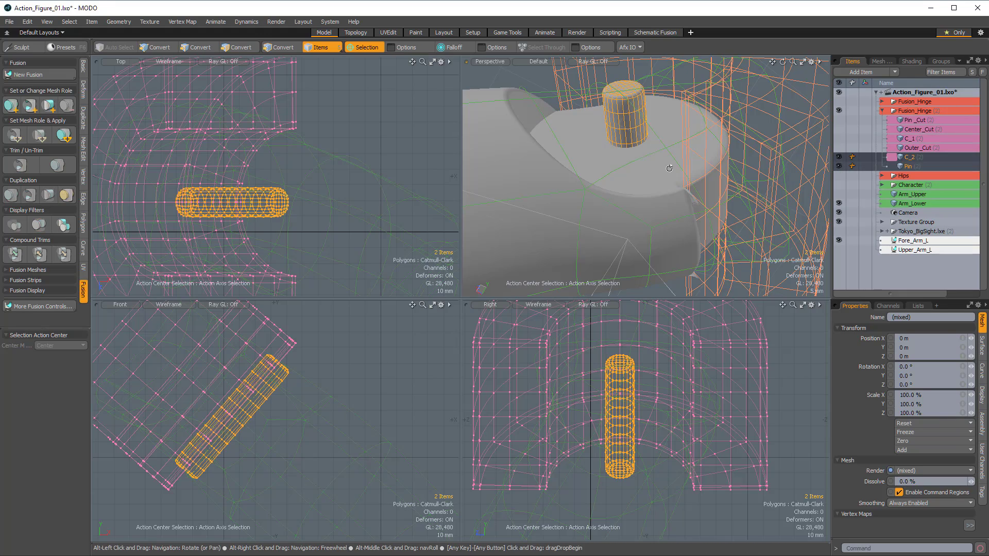
{"action": "scroll", "coordinate": [672, 165], "scroll_direction": "down", "scroll_amount": 4}
{"action": "left_click_drag", "start_coordinate": [672, 166], "coordinate": [636, 227], "text": "alt"}
{"action": "key", "text": "1"}
{"action": "key", "text": "space"}
{"action": "double_click", "coordinate": [635, 114]}
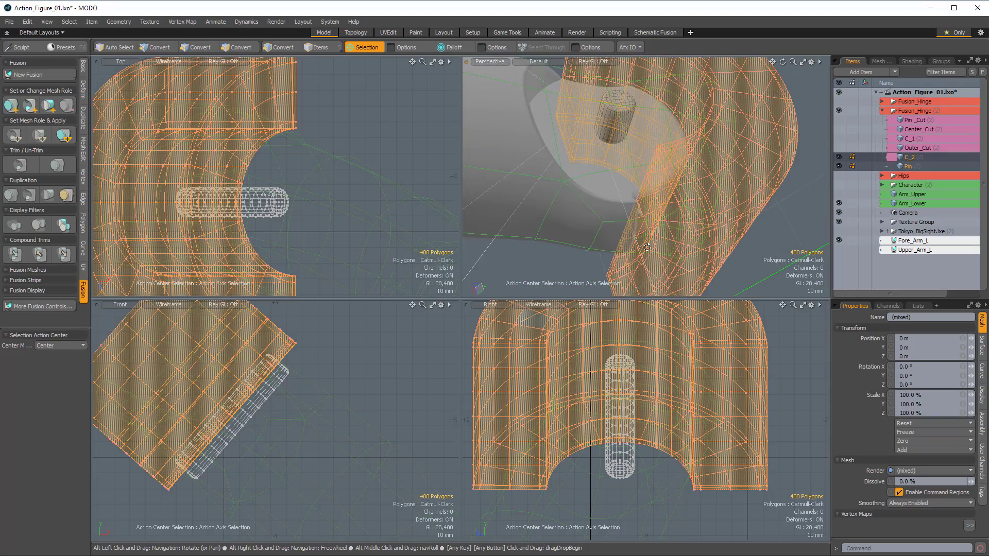
Step: Set the action center to Element and bring the pin's end cap into close view
{"action": "left_click", "coordinate": [367, 47]}
{"action": "left_click", "coordinate": [365, 98]}
{"action": "left_click_drag", "start_coordinate": [608, 170], "coordinate": [612, 183], "text": "alt"}
{"action": "scroll", "coordinate": [615, 143], "scroll_direction": "up", "scroll_amount": 3}
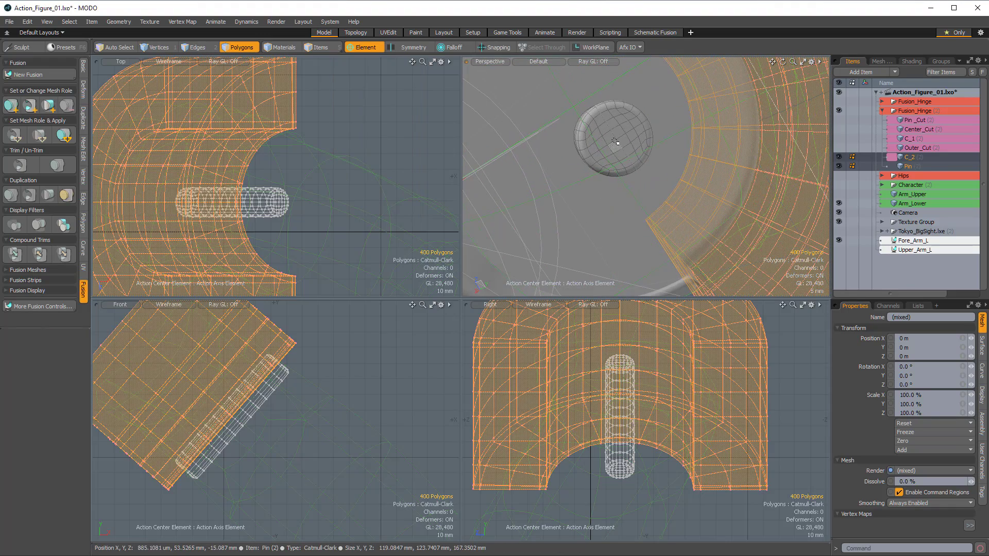
{"action": "scroll", "coordinate": [613, 138], "scroll_direction": "up", "scroll_amount": 5}
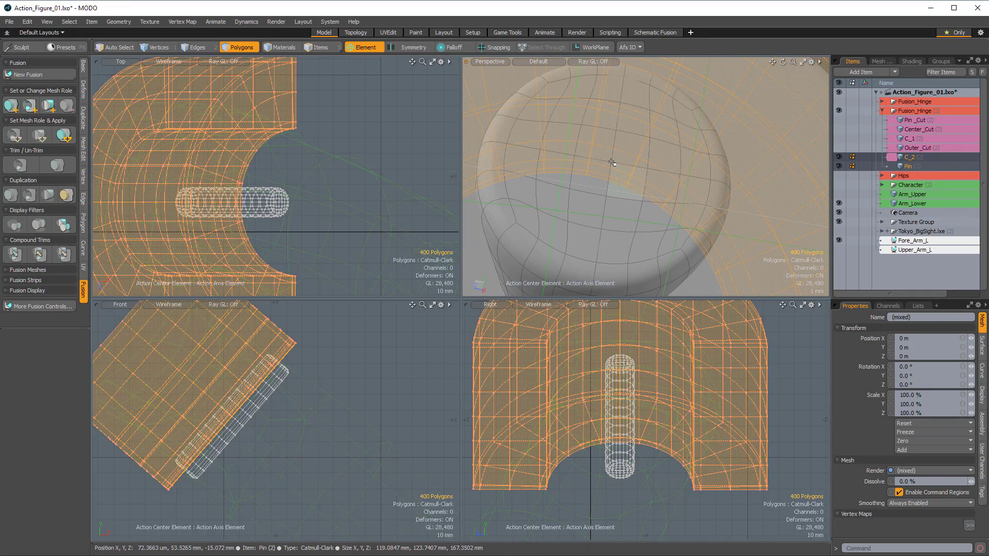
Step: Try rotating the C_2 polygons about the centre of the pin's end cap
{"action": "key", "text": "e"}
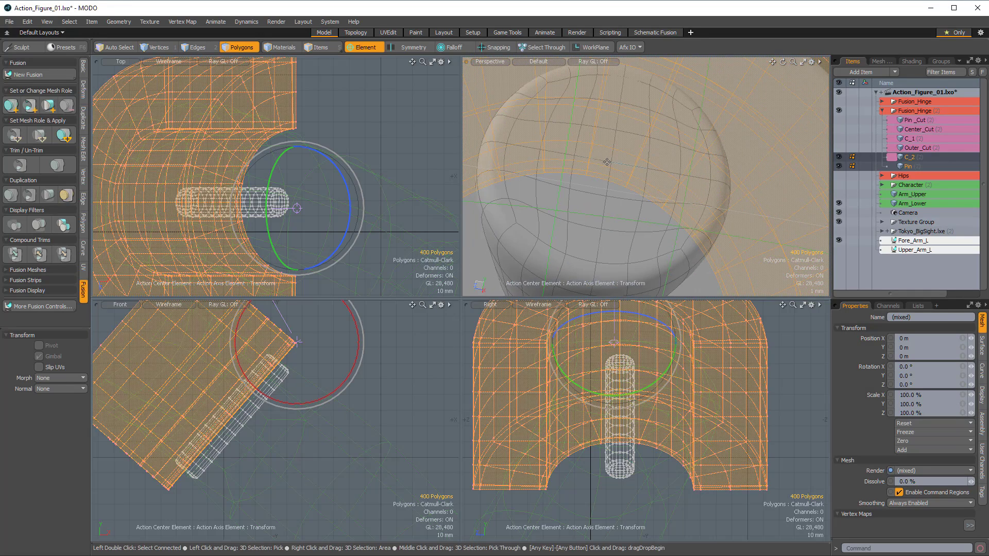
{"action": "left_click", "coordinate": [612, 163]}
{"action": "scroll", "coordinate": [648, 201], "scroll_direction": "down", "scroll_amount": 5}
{"action": "mouse_move", "coordinate": [648, 201]}
{"action": "left_mouse_down", "text": "alt"}
{"action": "mouse_move", "coordinate": [679, 220]}
{"action": "mouse_move", "coordinate": [632, 218]}
{"action": "mouse_move", "coordinate": [653, 181]}
{"action": "mouse_move", "coordinate": [638, 199]}
{"action": "left_mouse_up", "text": "alt"}
{"action": "scroll", "coordinate": [652, 208], "scroll_direction": "down", "scroll_amount": 4}
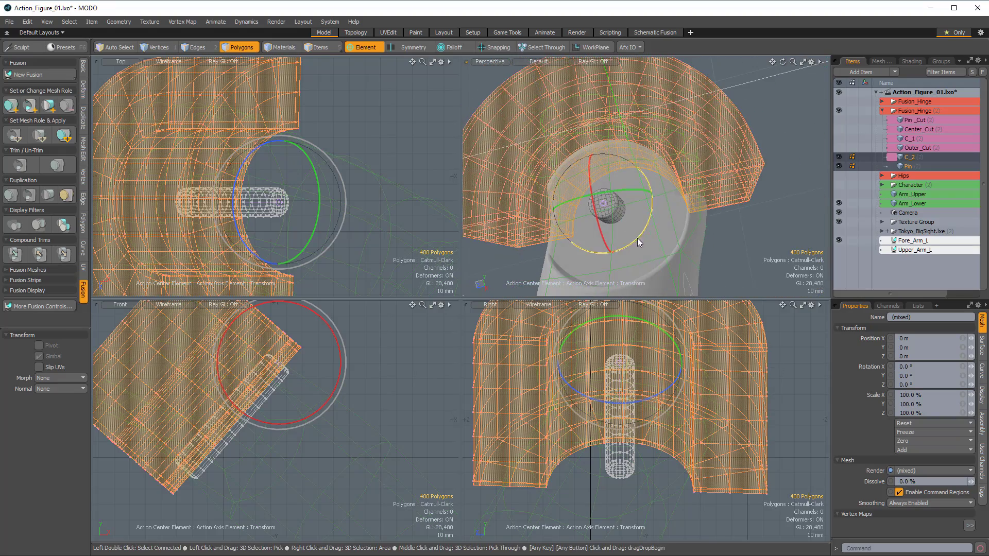
{"action": "left_click_drag", "start_coordinate": [637, 238], "coordinate": [726, 226]}
Step: Scale the C_2 polygons slightly about the centre of the pin's end cap
{"action": "left_click_drag", "start_coordinate": [814, 225], "coordinate": [595, 227], "text": "alt"}
{"action": "key", "text": "r"}
{"action": "left_click_drag", "start_coordinate": [739, 219], "coordinate": [748, 247], "text": "alt"}
Step: Set the Fore_Arm_L fusion's Mesh Mode to Airtight Final
{"action": "left_click", "coordinate": [970, 527]}
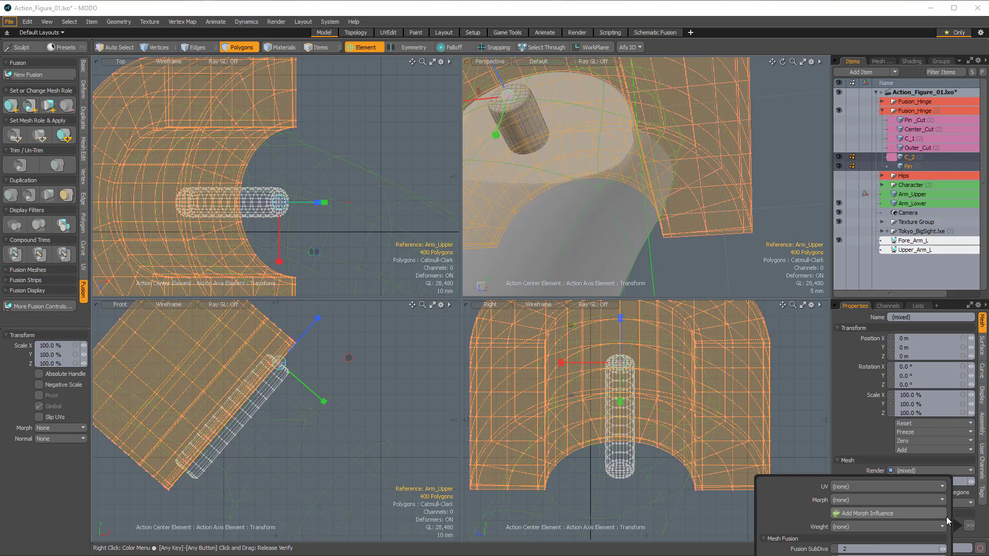
{"action": "left_click", "coordinate": [907, 244]}
{"action": "left_click", "coordinate": [907, 242]}
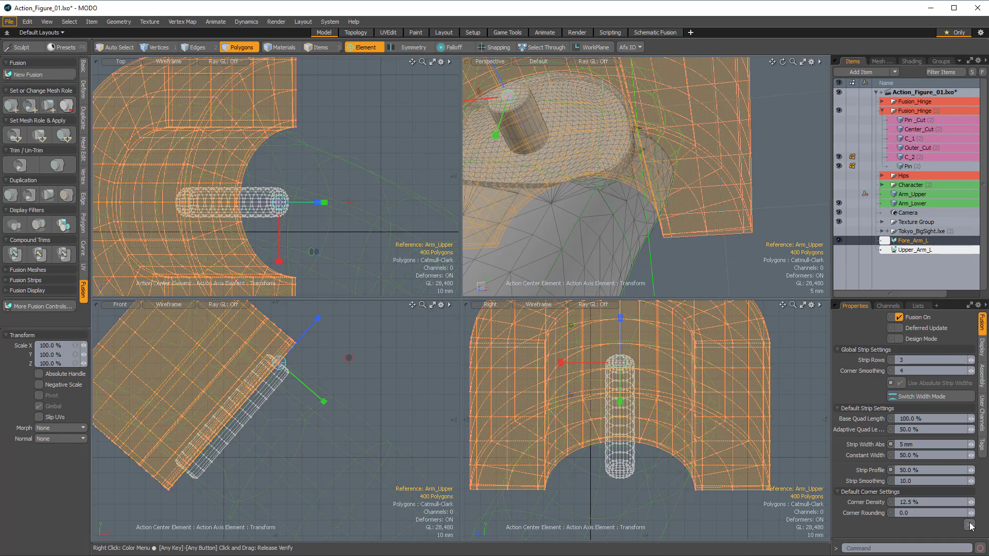
{"action": "left_click", "coordinate": [970, 526]}
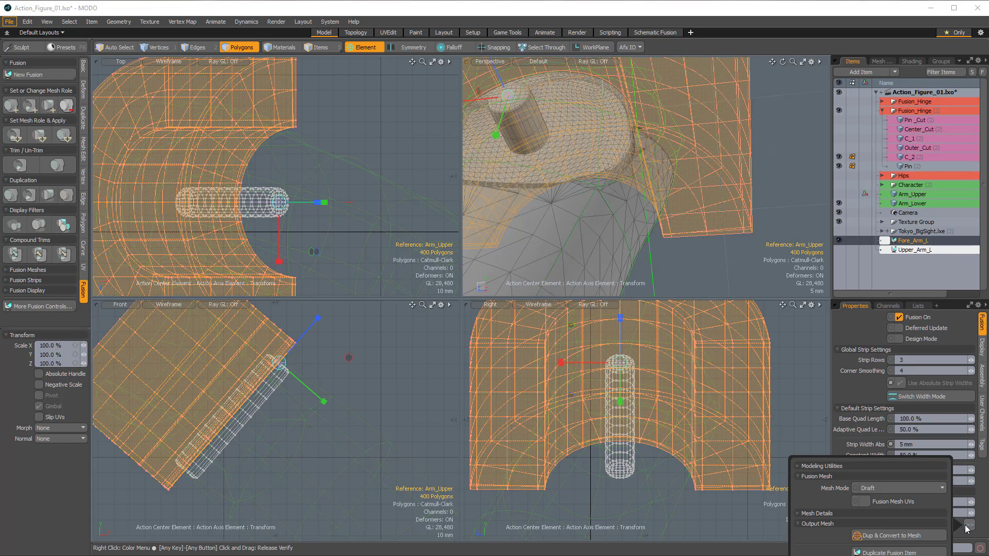
{"action": "left_click", "coordinate": [892, 488]}
{"action": "left_click", "coordinate": [897, 507]}
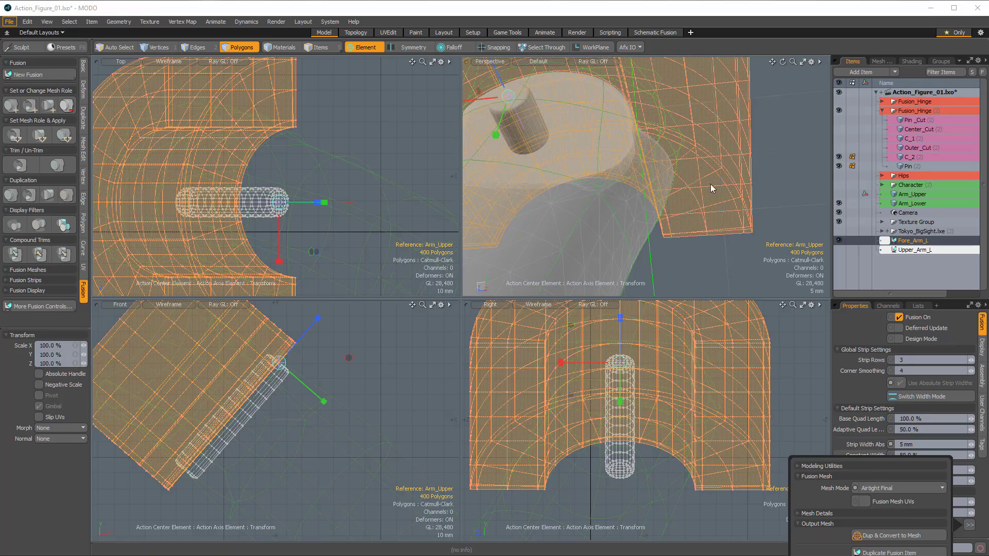
Step: Clear the polygon selection, then hide C_2 and unhide the Upper_Arm_L fusion, keeping the Pin visible
{"action": "mouse_move", "coordinate": [678, 208]}
{"action": "left_mouse_down", "text": "alt"}
{"action": "mouse_move", "coordinate": [649, 105]}
{"action": "mouse_move", "coordinate": [659, 136]}
{"action": "mouse_move", "coordinate": [676, 106]}
{"action": "mouse_move", "coordinate": [667, 119]}
{"action": "mouse_move", "coordinate": [675, 154]}
{"action": "mouse_move", "coordinate": [708, 224]}
{"action": "mouse_move", "coordinate": [646, 219]}
{"action": "mouse_move", "coordinate": [678, 199]}
{"action": "left_mouse_up", "text": "alt"}
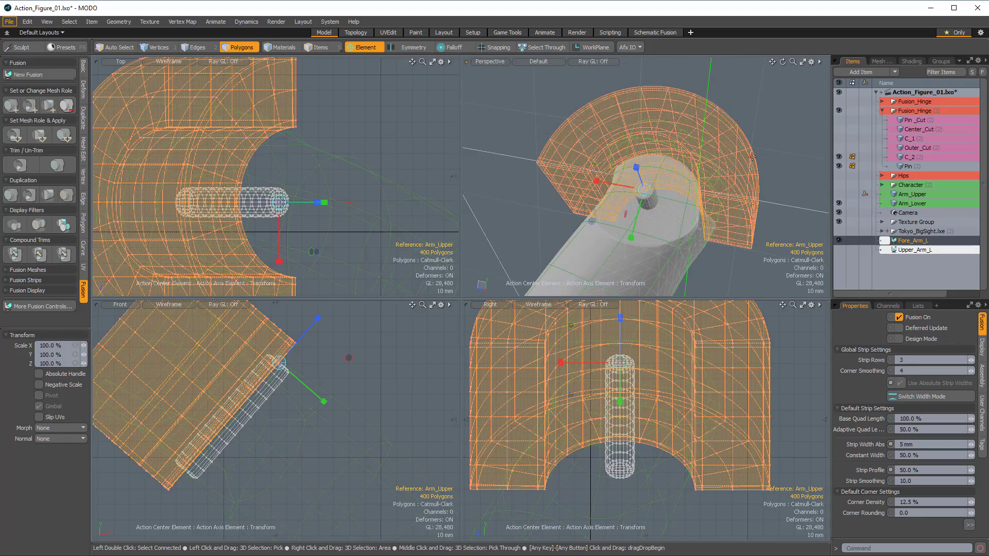
{"action": "key", "text": "space"}
{"action": "left_click", "coordinate": [768, 164]}
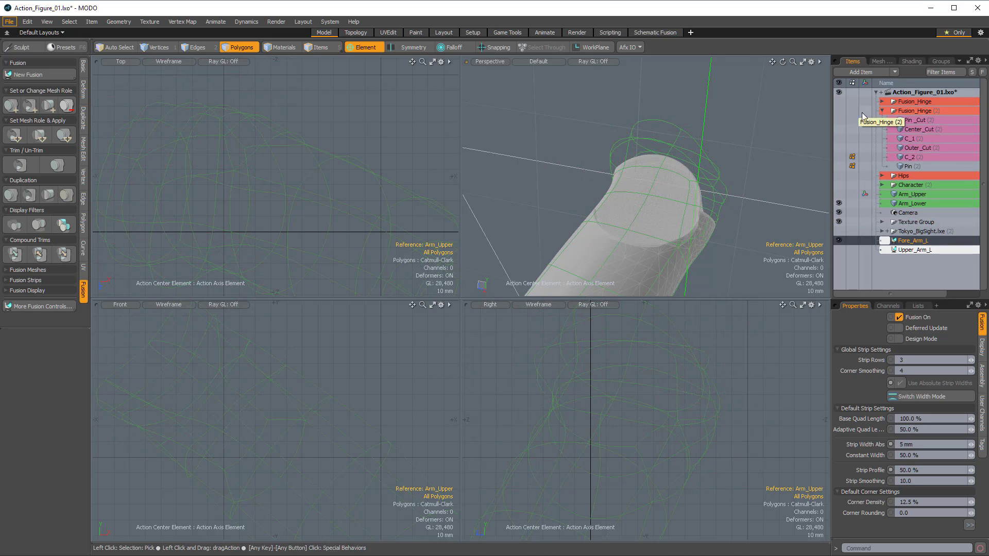
{"action": "left_click", "coordinate": [839, 156]}
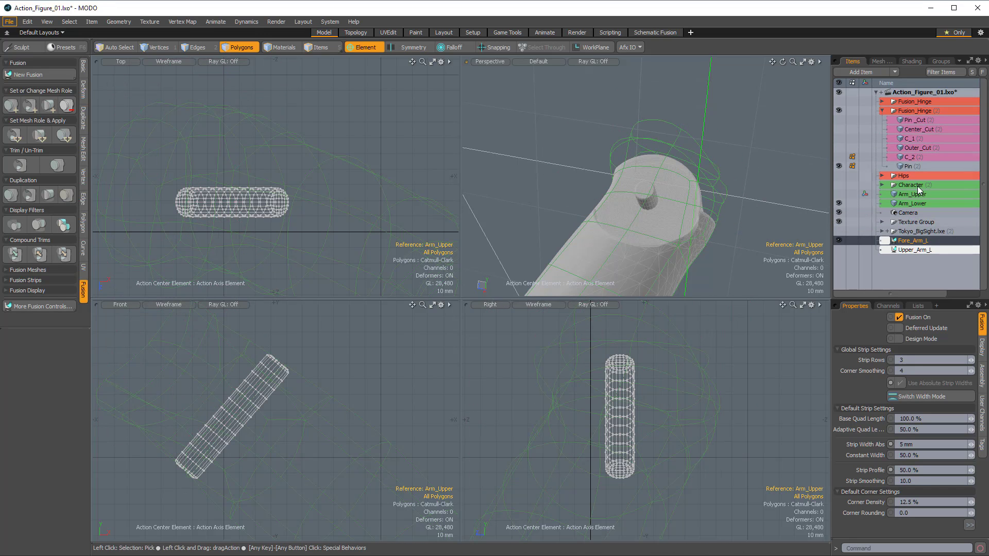
{"action": "left_click_drag", "start_coordinate": [664, 167], "coordinate": [708, 152], "text": "alt"}
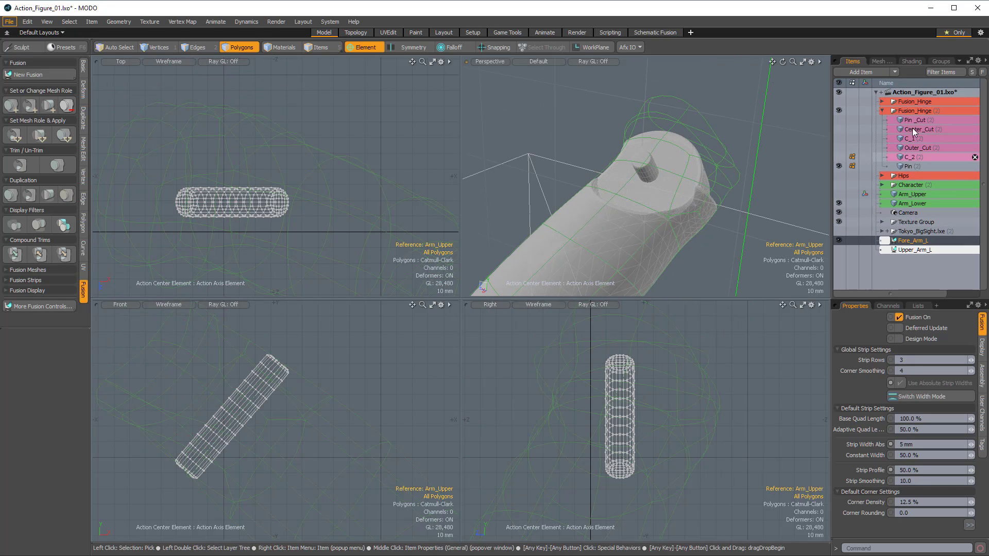
{"action": "left_click", "coordinate": [838, 250]}
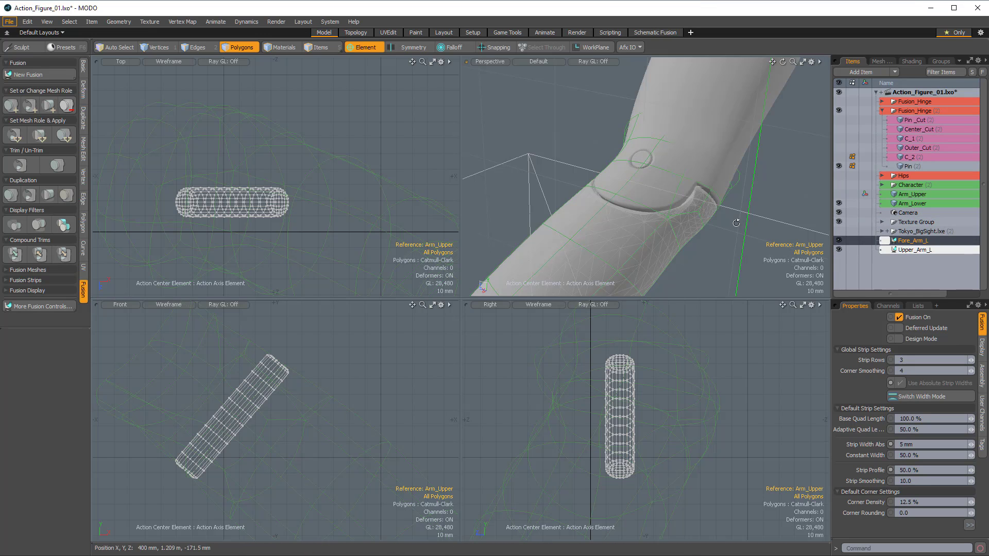
{"action": "left_click_drag", "start_coordinate": [737, 218], "coordinate": [674, 149], "text": "alt"}
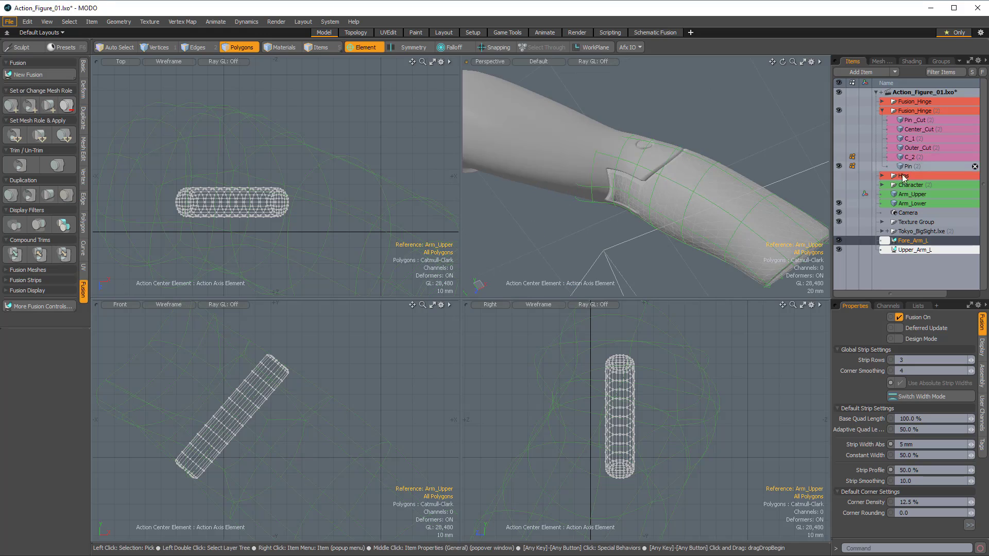
Step: Move the Pin mesh out of the duplicated Fusion_Hinge group to directly above Fore_Arm_L in the item hierarchy
{"action": "left_click", "coordinate": [909, 165]}
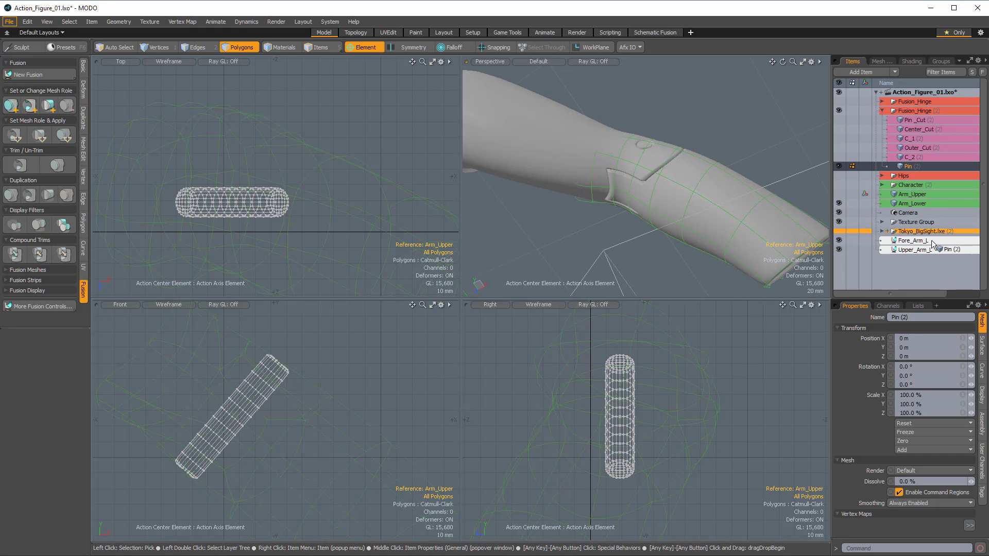
{"action": "left_click_drag", "start_coordinate": [932, 237], "coordinate": [932, 236]}
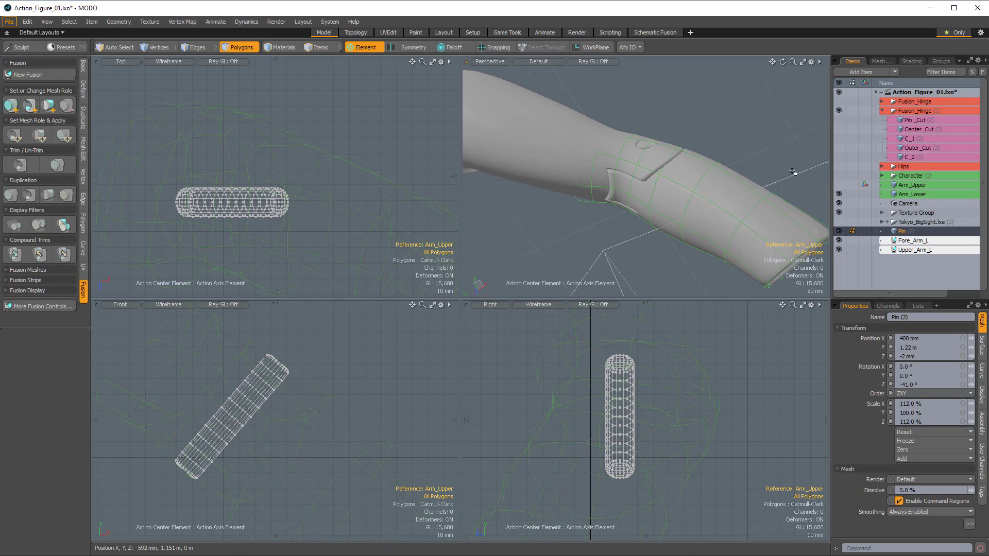
Step: Examine the assembled elbow joint and its pin from several angles
{"action": "mouse_move", "coordinate": [654, 181]}
{"action": "left_mouse_down", "text": "alt"}
{"action": "mouse_move", "coordinate": [670, 191]}
{"action": "mouse_move", "coordinate": [665, 159]}
{"action": "mouse_move", "coordinate": [634, 173]}
{"action": "mouse_move", "coordinate": [662, 156]}
{"action": "mouse_move", "coordinate": [700, 157]}
{"action": "mouse_move", "coordinate": [666, 168]}
{"action": "left_mouse_up", "text": "alt"}
{"action": "key", "text": "5"}
{"action": "key", "text": "shift+a"}
{"action": "left_click_drag", "start_coordinate": [667, 168], "coordinate": [714, 195], "text": "alt"}
{"action": "left_click_drag", "start_coordinate": [648, 185], "coordinate": [684, 163], "text": "alt"}
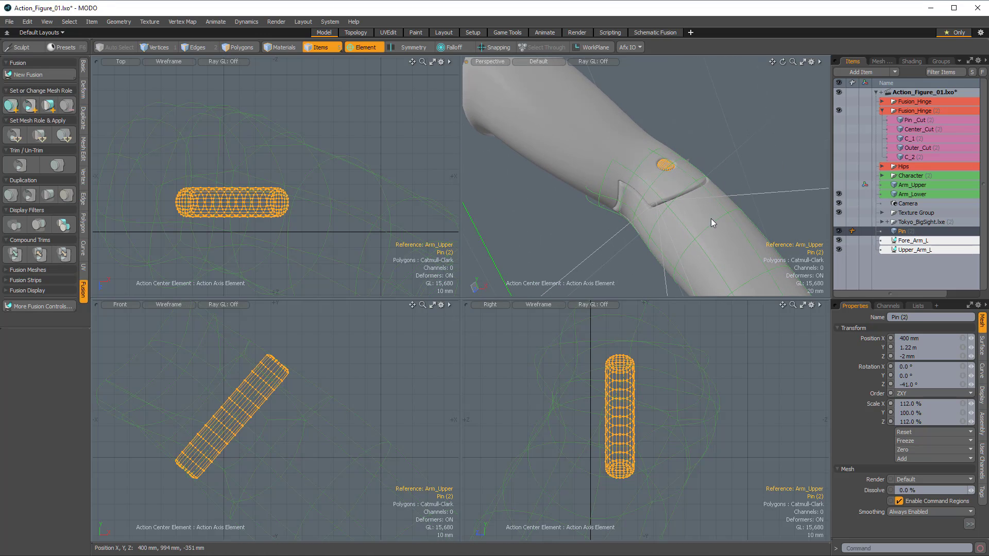
{"action": "left_click_drag", "start_coordinate": [710, 218], "coordinate": [659, 169], "text": "alt"}
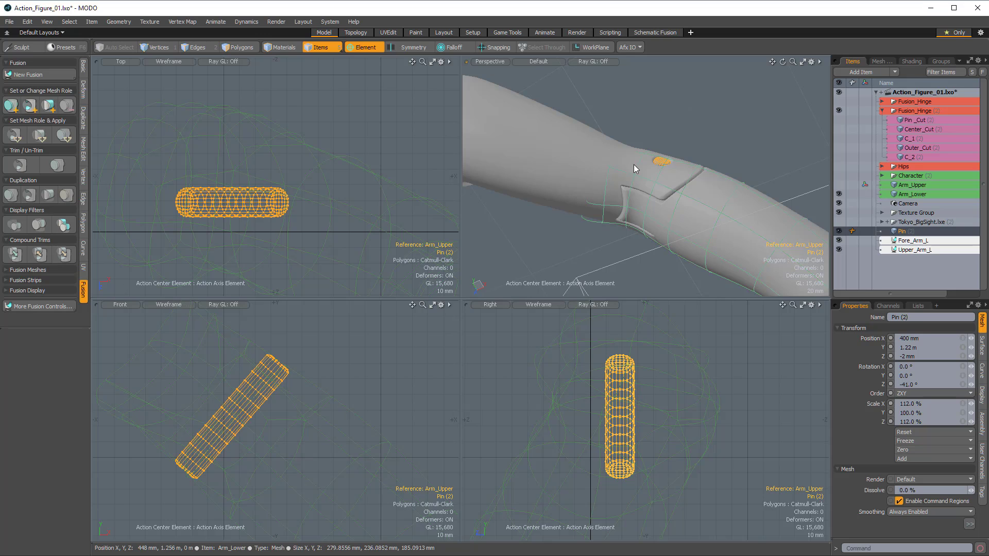
{"action": "mouse_move", "coordinate": [703, 223]}
{"action": "left_mouse_down", "text": "ctrl+alt"}
{"action": "mouse_move", "coordinate": [483, 221]}
{"action": "mouse_move", "coordinate": [724, 190]}
{"action": "mouse_move", "coordinate": [676, 217]}
{"action": "mouse_move", "coordinate": [690, 211]}
{"action": "left_mouse_up", "text": "ctrl+alt"}
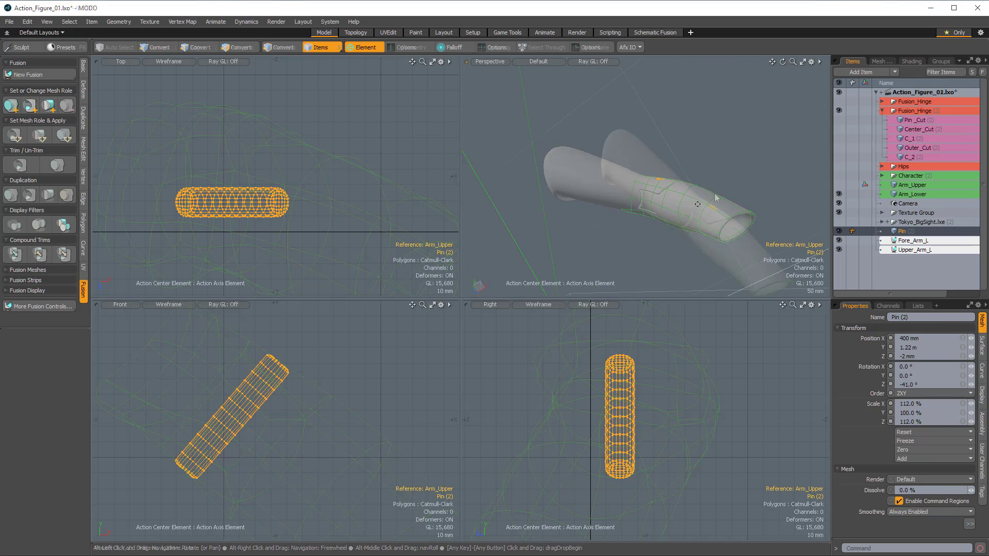
{"action": "left_click_drag", "start_coordinate": [716, 202], "coordinate": [610, 181], "text": "alt"}
Step: Select the Upper_Arm_L fusion and examine its shoulder end
{"action": "left_click", "coordinate": [943, 250]}
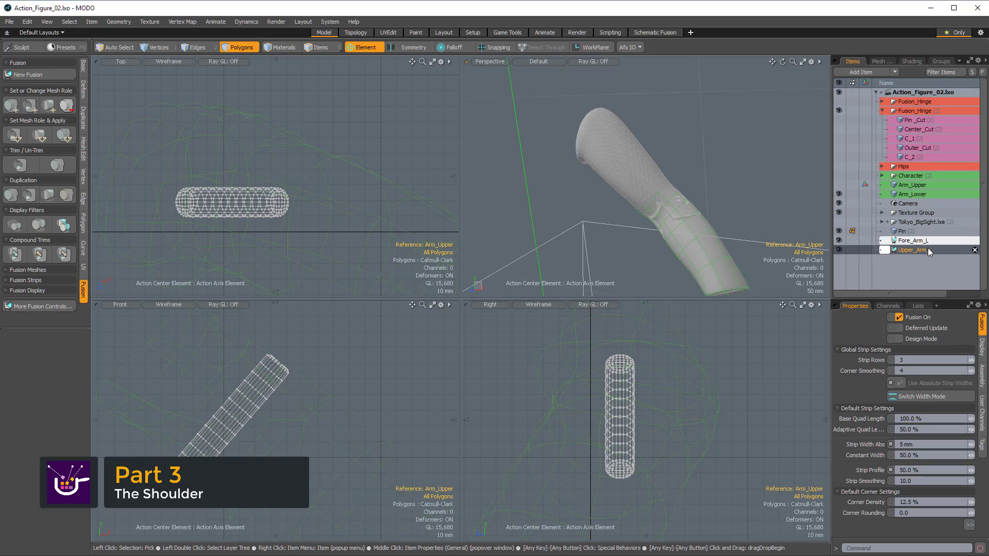
{"action": "scroll", "coordinate": [641, 165], "scroll_direction": "up", "scroll_amount": 5}
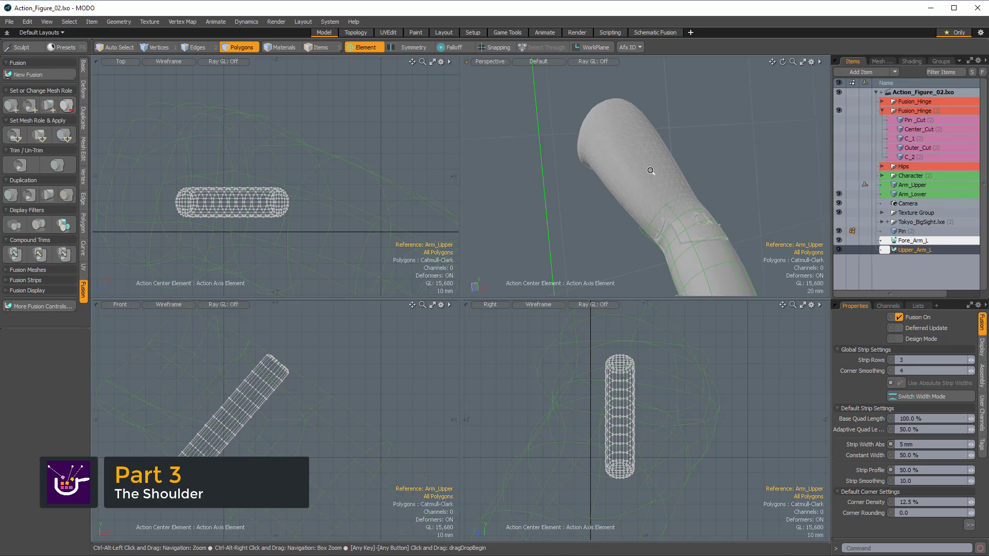
{"action": "left_click_drag", "start_coordinate": [640, 165], "coordinate": [616, 156], "text": "alt"}
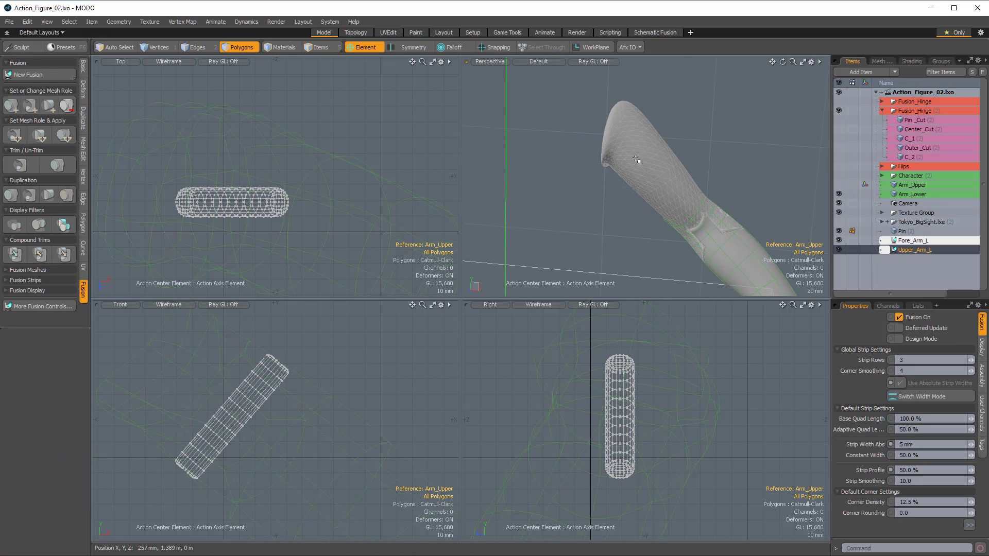
Step: Expand and unhide the Character group with all its parts, and select the Arm_Upper mesh
{"action": "left_click", "coordinate": [882, 176]}
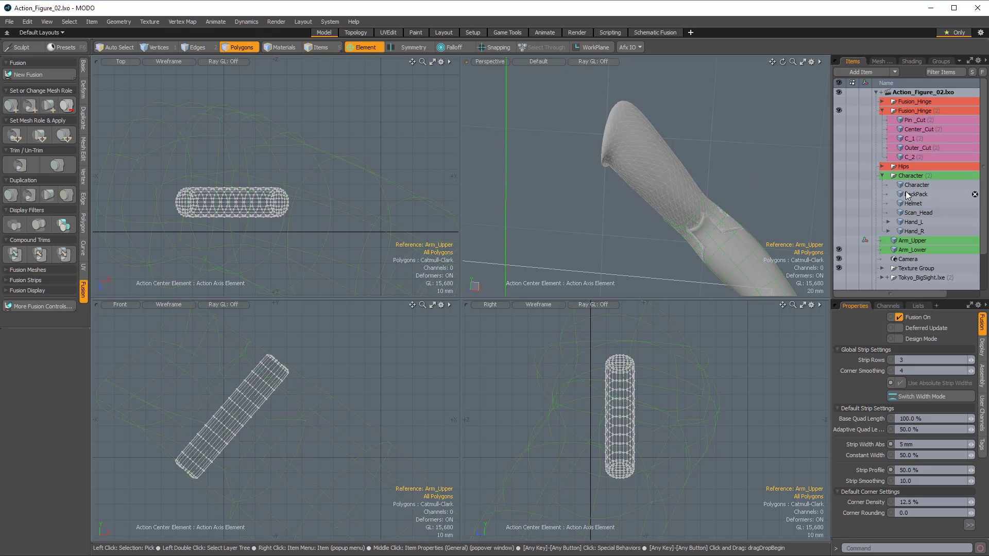
{"action": "left_click", "coordinate": [841, 177]}
{"action": "scroll", "coordinate": [586, 158], "scroll_direction": "down", "scroll_amount": 2}
{"action": "left_click_drag", "start_coordinate": [586, 159], "coordinate": [614, 155], "text": "alt"}
{"action": "scroll", "coordinate": [303, 403], "scroll_direction": "down", "scroll_amount": 2}
{"action": "scroll", "coordinate": [309, 402], "scroll_direction": "down", "scroll_amount": 5}
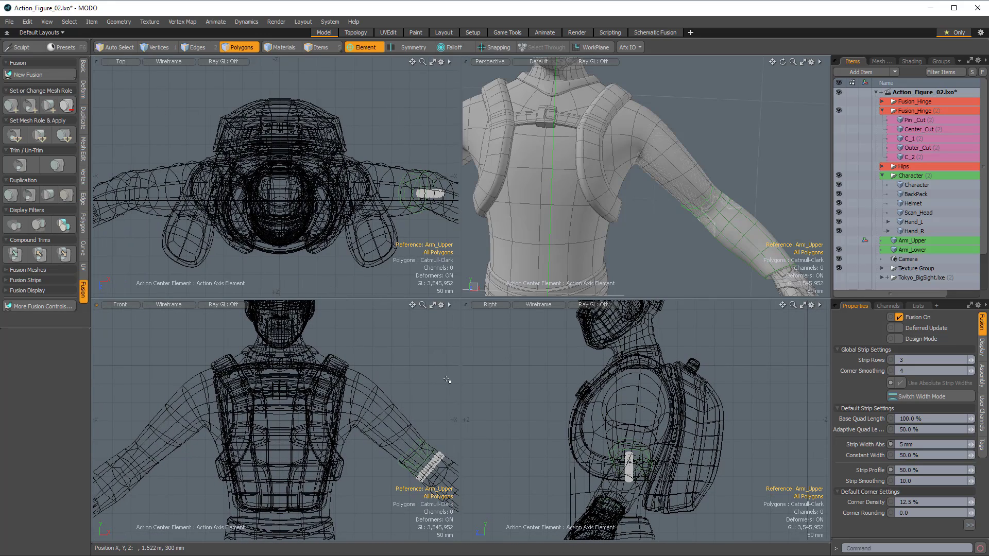
{"action": "left_click", "coordinate": [909, 242]}
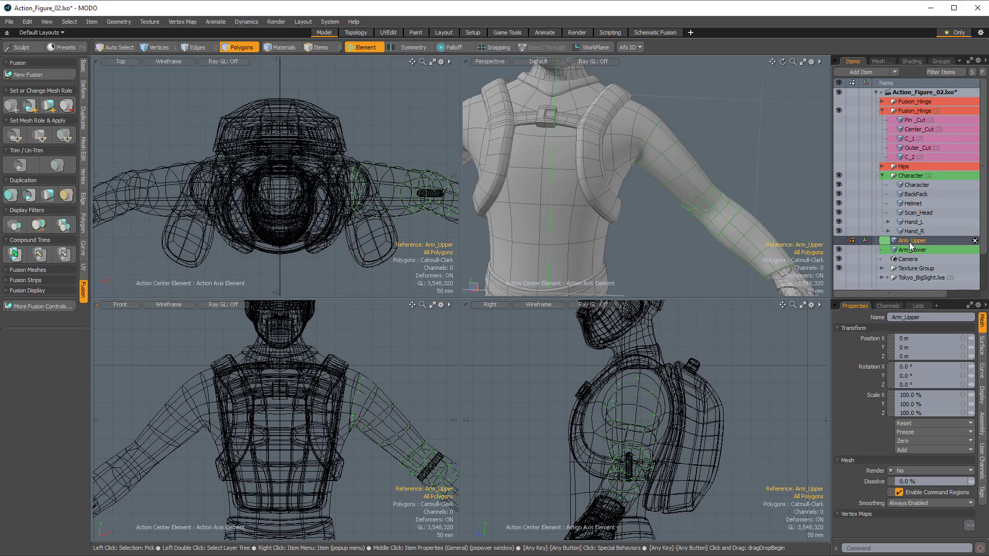
Step: Create a new mesh item and draw a Quadball sphere with a radius of about 76 mm around the left shoulder joint
{"action": "key", "text": "n"}
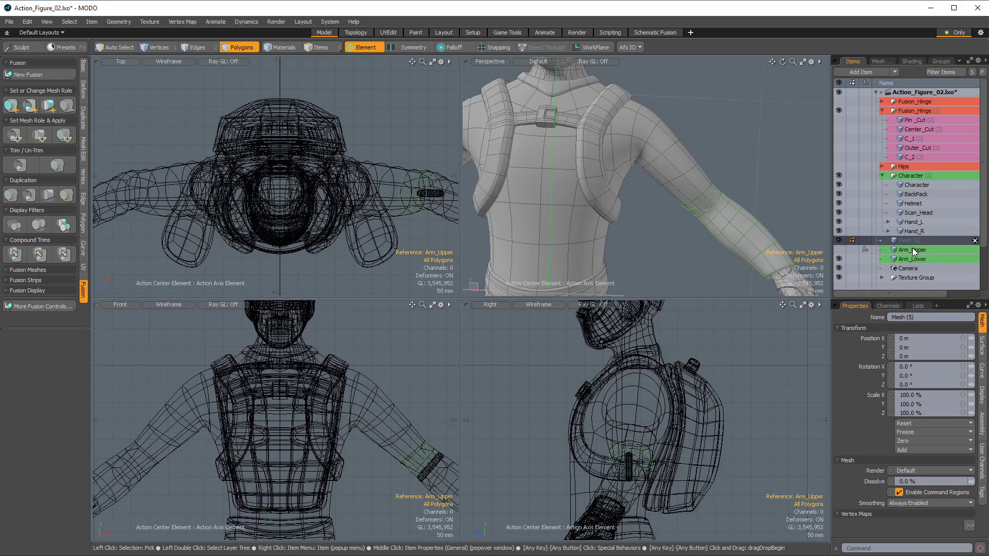
{"action": "left_click", "coordinate": [83, 67]}
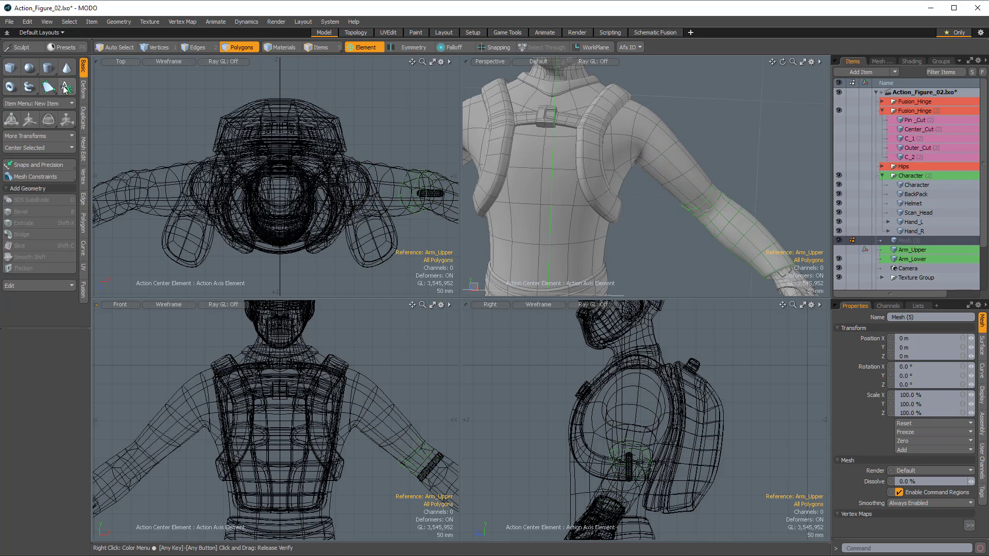
{"action": "left_click", "coordinate": [38, 70]}
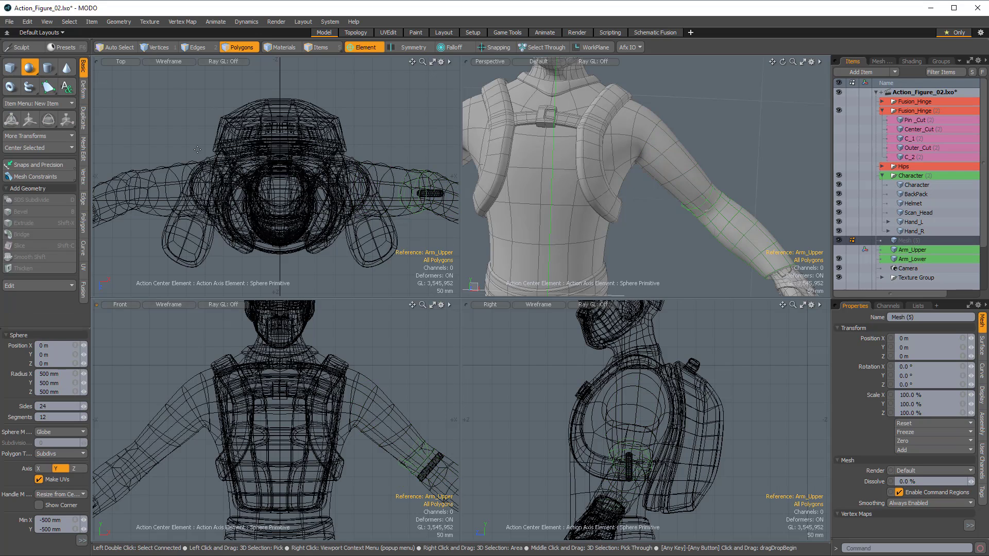
{"action": "left_click", "coordinate": [80, 442]}
{"action": "left_click_drag", "start_coordinate": [353, 400], "coordinate": [363, 416]}
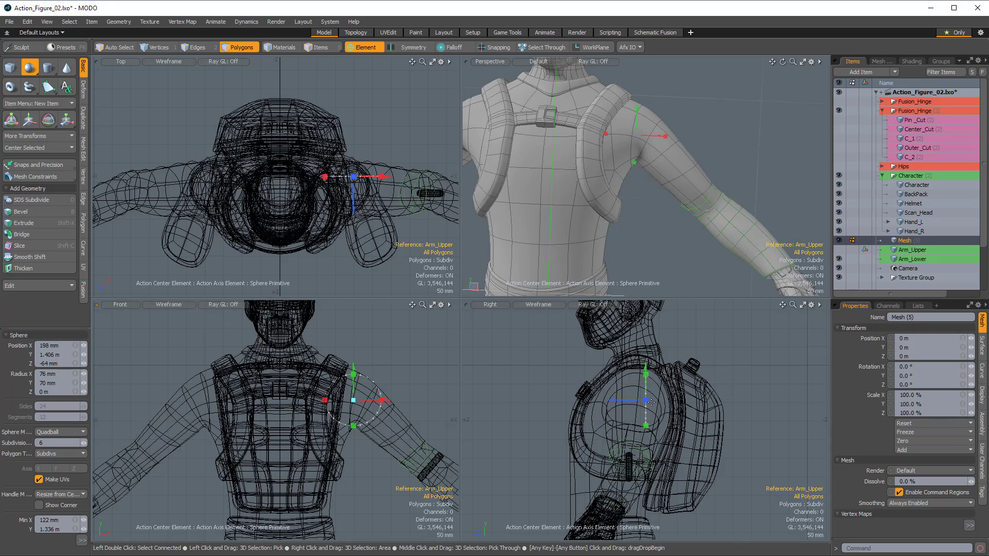
{"action": "mouse_move", "coordinate": [629, 400]}
{"action": "left_mouse_down"}
{"action": "mouse_move", "coordinate": [617, 401]}
{"action": "mouse_move", "coordinate": [648, 377]}
{"action": "mouse_move", "coordinate": [616, 402]}
{"action": "left_mouse_up"}
{"action": "left_click_drag", "start_coordinate": [615, 263], "coordinate": [683, 118], "text": "alt"}
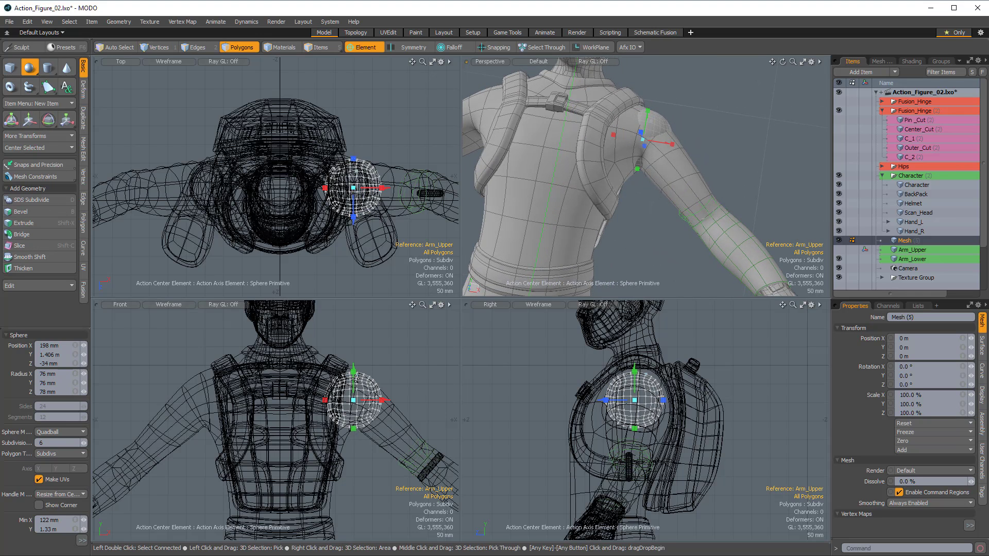
Step: Enlarge the sphere to radii of about 85 mm in X, 82 mm in Y and 85 mm in Z
{"action": "left_click_drag", "start_coordinate": [353, 368], "coordinate": [353, 370]}
{"action": "left_click_drag", "start_coordinate": [353, 430], "coordinate": [353, 432]}
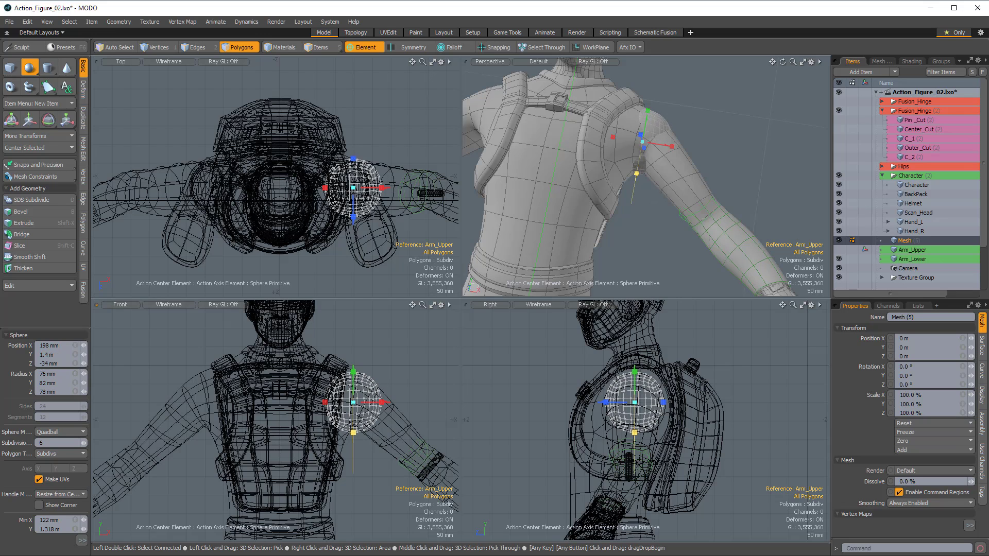
{"action": "left_click_drag", "start_coordinate": [382, 402], "coordinate": [386, 402]}
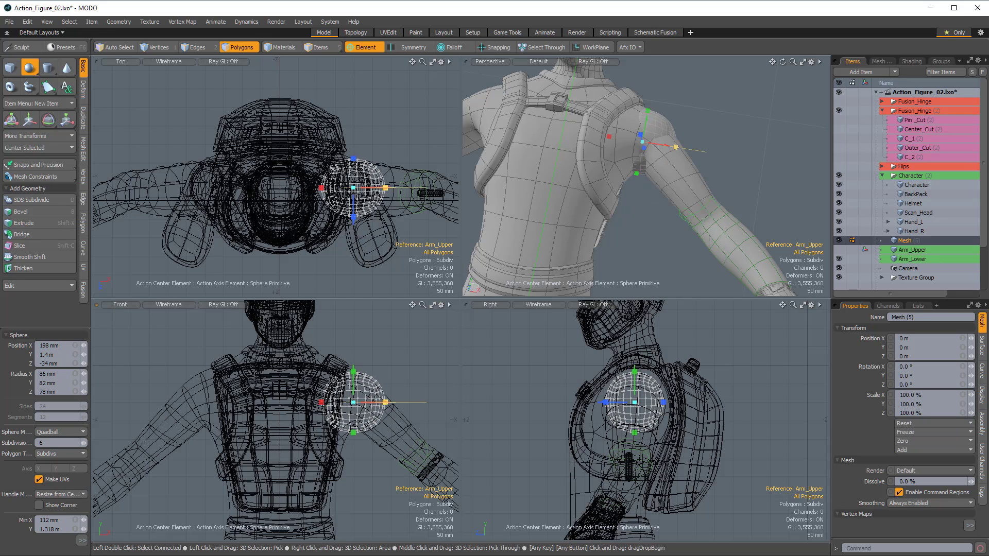
{"action": "left_click_drag", "start_coordinate": [630, 236], "coordinate": [565, 172], "text": "alt"}
{"action": "left_click_drag", "start_coordinate": [622, 199], "coordinate": [559, 188], "text": "alt"}
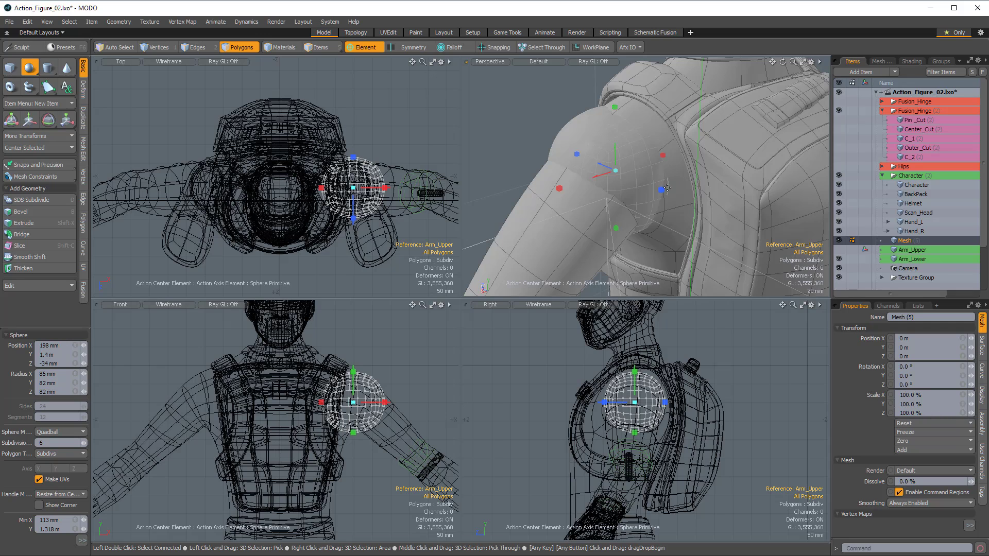
{"action": "left_click_drag", "start_coordinate": [665, 402], "coordinate": [666, 402]}
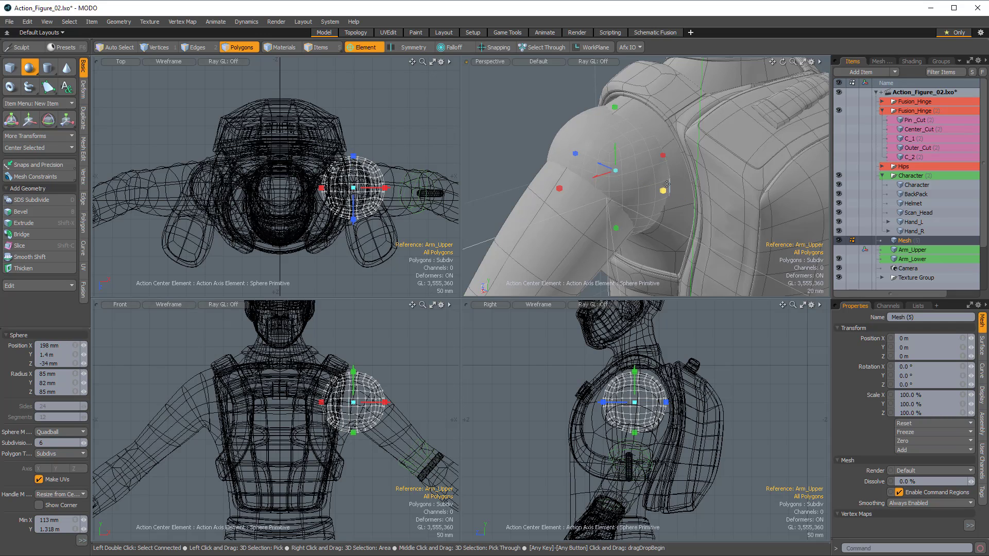
{"action": "left_click_drag", "start_coordinate": [615, 105], "coordinate": [615, 104]}
{"action": "left_click_drag", "start_coordinate": [608, 155], "coordinate": [693, 181], "text": "alt"}
{"action": "mouse_move", "coordinate": [692, 180]}
{"action": "left_mouse_down", "text": "alt+shift"}
{"action": "mouse_move", "coordinate": [715, 186]}
{"action": "mouse_move", "coordinate": [691, 147]}
{"action": "mouse_move", "coordinate": [714, 183]}
{"action": "mouse_move", "coordinate": [707, 192]}
{"action": "left_mouse_up", "text": "alt+shift"}
Step: Select the sphere's polygons, set the action center to Automatic, and move them about -12 mm in X and 6 mm in Y
{"action": "key", "text": "w"}
{"action": "key", "text": "q"}
{"action": "double_click", "coordinate": [705, 174]}
{"action": "key", "text": "w"}
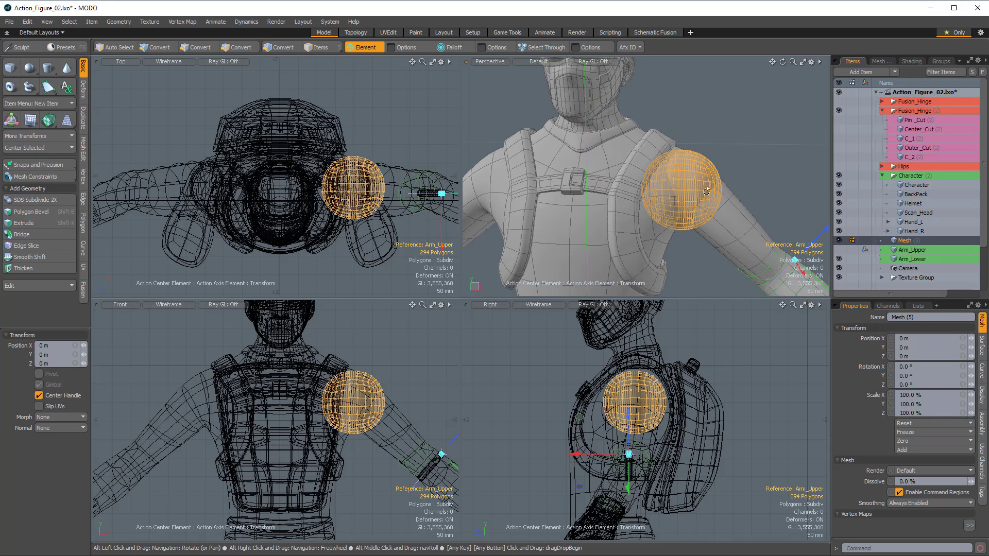
{"action": "left_click", "coordinate": [369, 48]}
{"action": "left_click", "coordinate": [363, 61]}
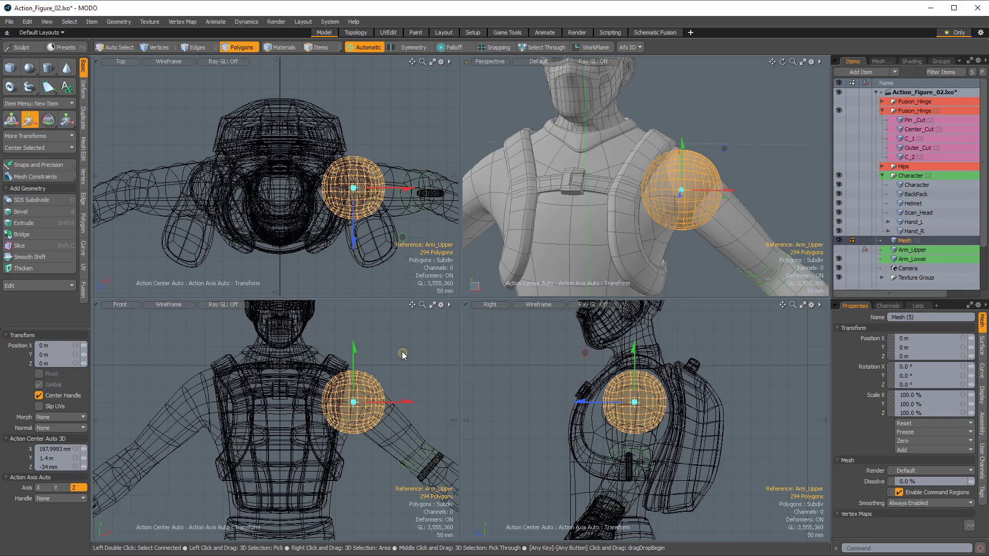
{"action": "left_click_drag", "start_coordinate": [402, 355], "coordinate": [398, 351]}
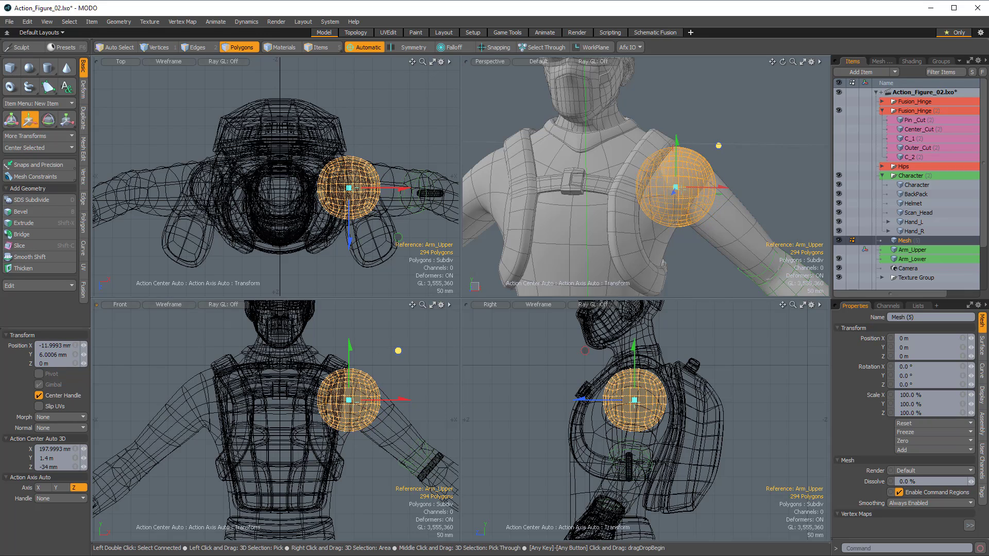
Step: Lower the sphere slightly along Y to fit it between the torso and the upper arm
{"action": "left_click_drag", "start_coordinate": [713, 216], "coordinate": [647, 150], "text": "alt"}
{"action": "scroll", "coordinate": [648, 151], "scroll_direction": "up", "scroll_amount": 3}
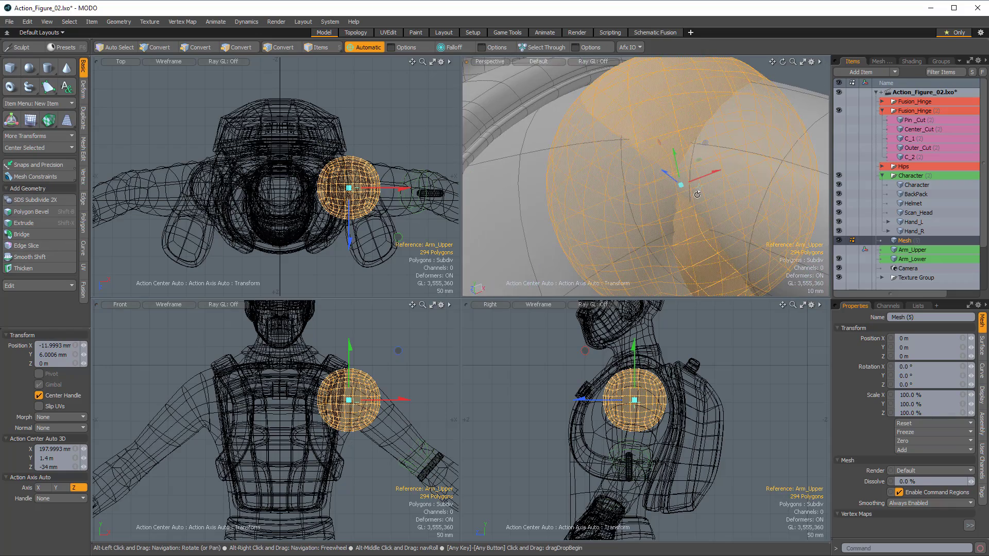
{"action": "scroll", "coordinate": [647, 149], "scroll_direction": "up", "scroll_amount": 3}
{"action": "left_click_drag", "start_coordinate": [648, 119], "coordinate": [702, 252]}
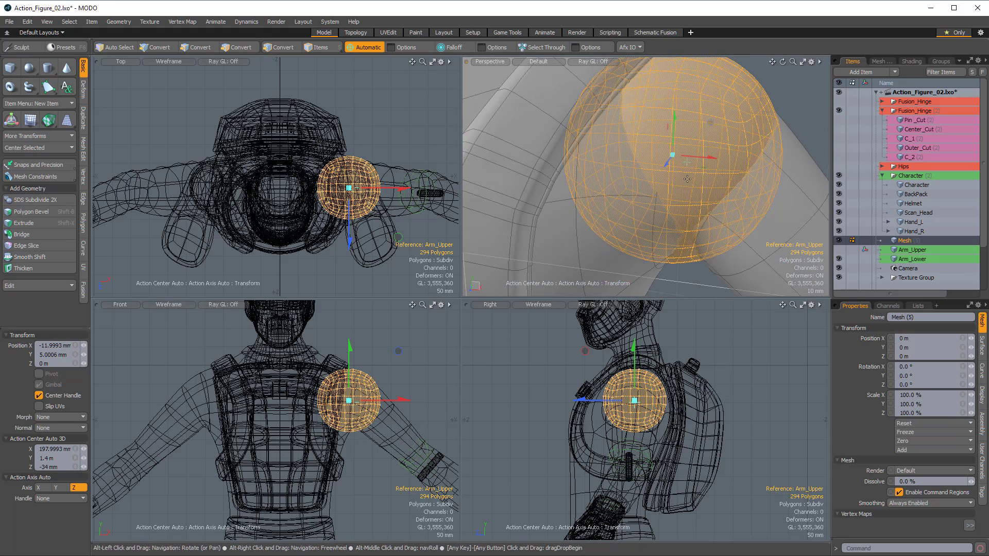
{"action": "left_click_drag", "start_coordinate": [674, 128], "coordinate": [656, 162]}
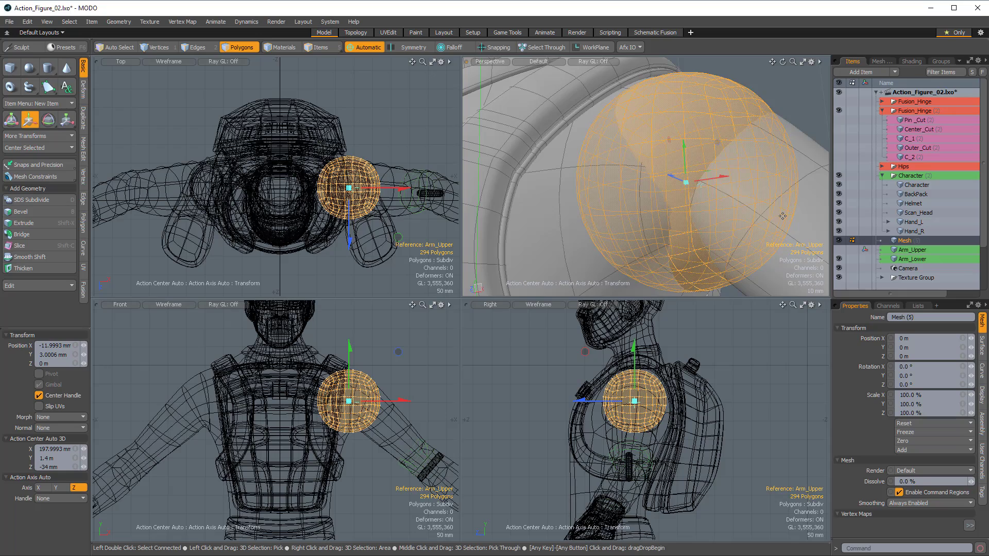
{"action": "left_click_drag", "start_coordinate": [613, 193], "coordinate": [495, 173], "text": "alt"}
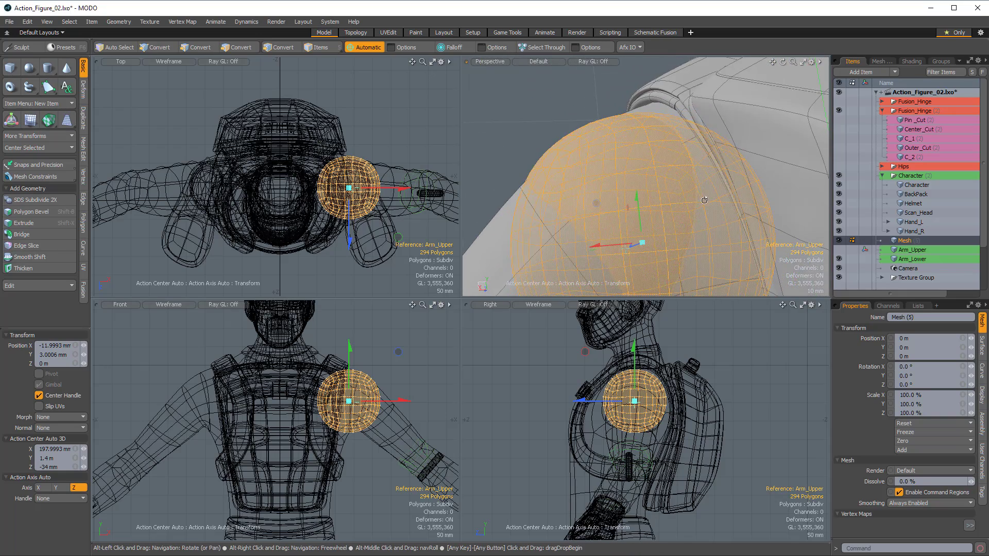
{"action": "left_click_drag", "start_coordinate": [637, 199], "coordinate": [687, 136]}
{"action": "scroll", "coordinate": [669, 180], "scroll_direction": "down", "scroll_amount": 4}
{"action": "key", "text": "space"}
{"action": "key", "text": "Escape"}
Step: Reselect the sphere's polygons and nudge them up 1 mm along Y to fine-tune the fit at the armpit
{"action": "double_click", "coordinate": [655, 190]}
{"action": "key", "text": "y"}
{"action": "key", "text": "w"}
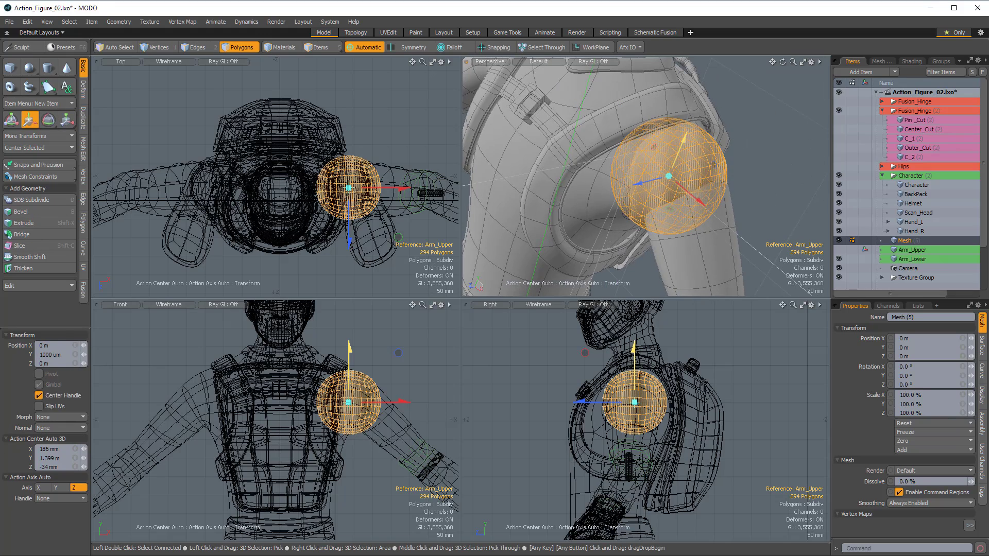
{"action": "key", "text": "q"}
{"action": "left_click", "coordinate": [779, 148]}
{"action": "left_click_drag", "start_coordinate": [778, 150], "coordinate": [635, 190], "text": "alt"}
{"action": "double_click", "coordinate": [635, 187]}
{"action": "key", "text": "w"}
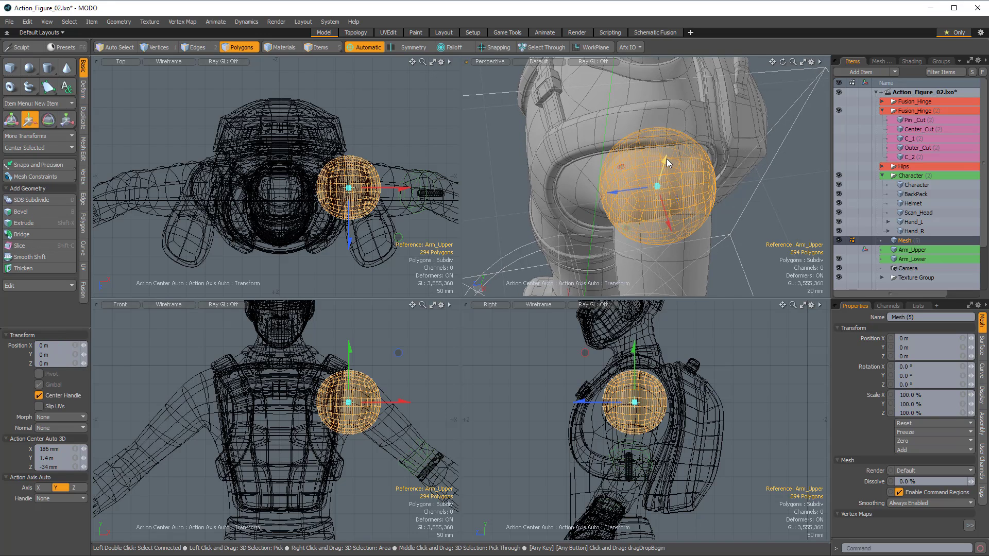
{"action": "left_click_drag", "start_coordinate": [664, 159], "coordinate": [772, 193]}
{"action": "key", "text": "space"}
{"action": "key", "text": "3"}
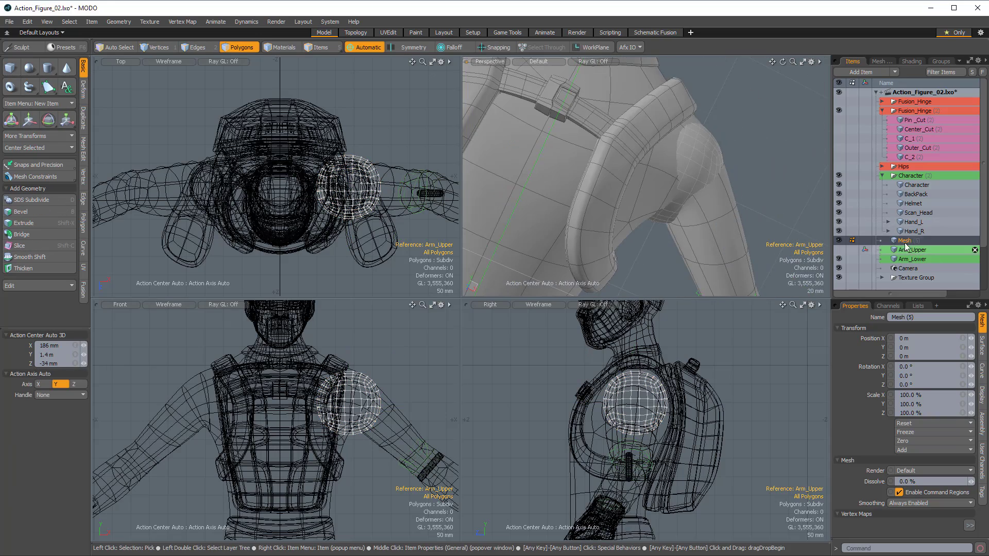
Step: Duplicate the sphere mesh and name the copy Shoulder
{"action": "left_click_drag", "start_coordinate": [669, 220], "coordinate": [736, 216], "text": "alt"}
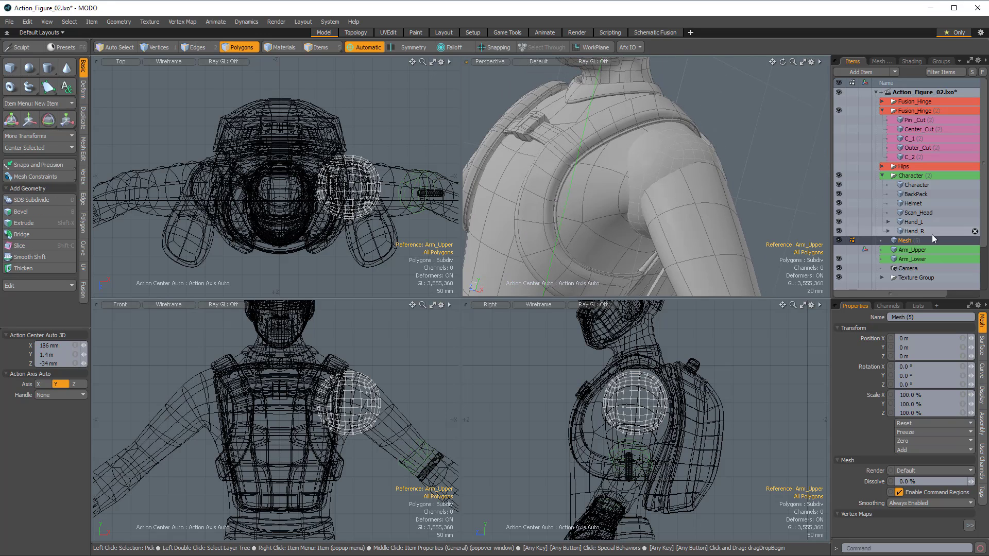
{"action": "left_click", "coordinate": [904, 242]}
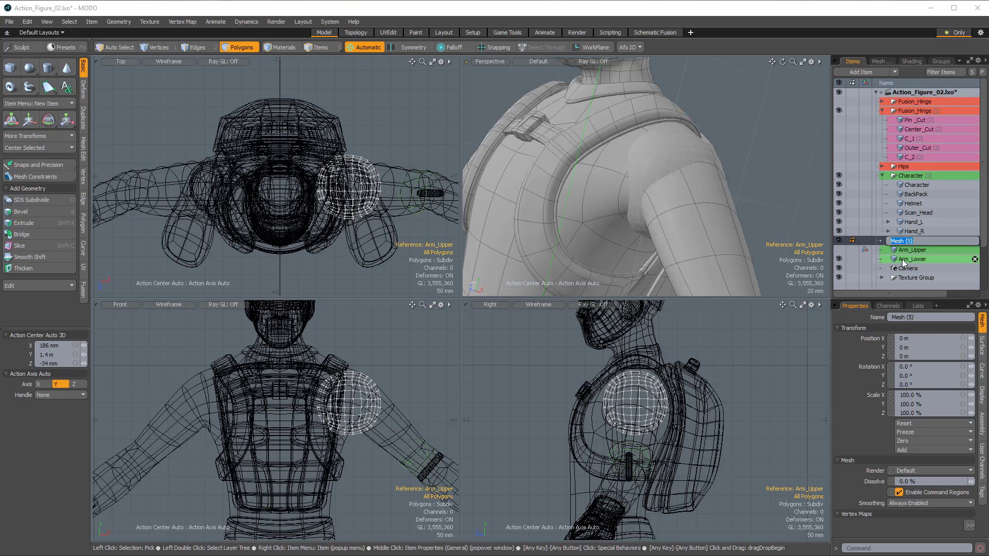
{"action": "key", "text": "Escape"}
{"action": "right_click", "coordinate": [897, 242]}
{"action": "mouse_move", "coordinate": [882, 390]}
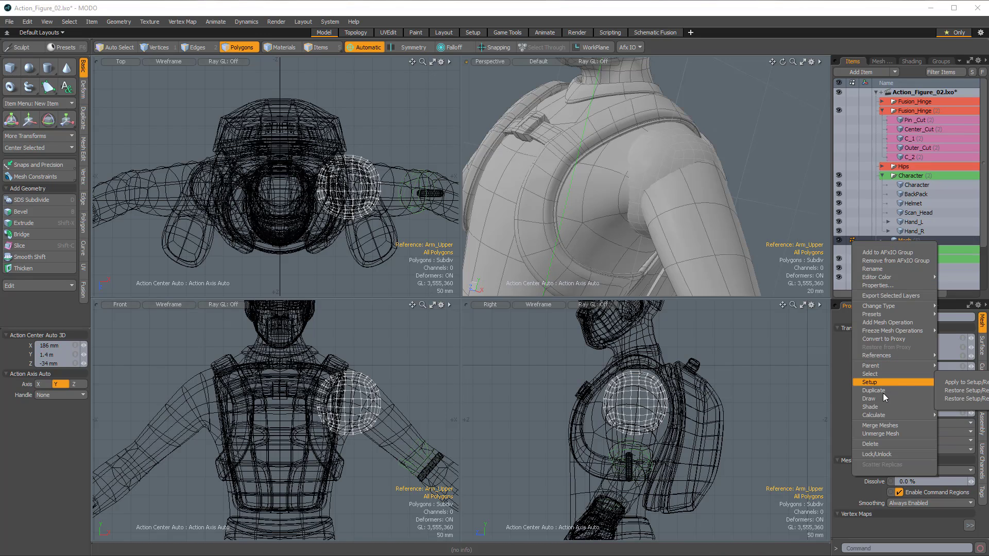
{"action": "left_click", "coordinate": [947, 391]}
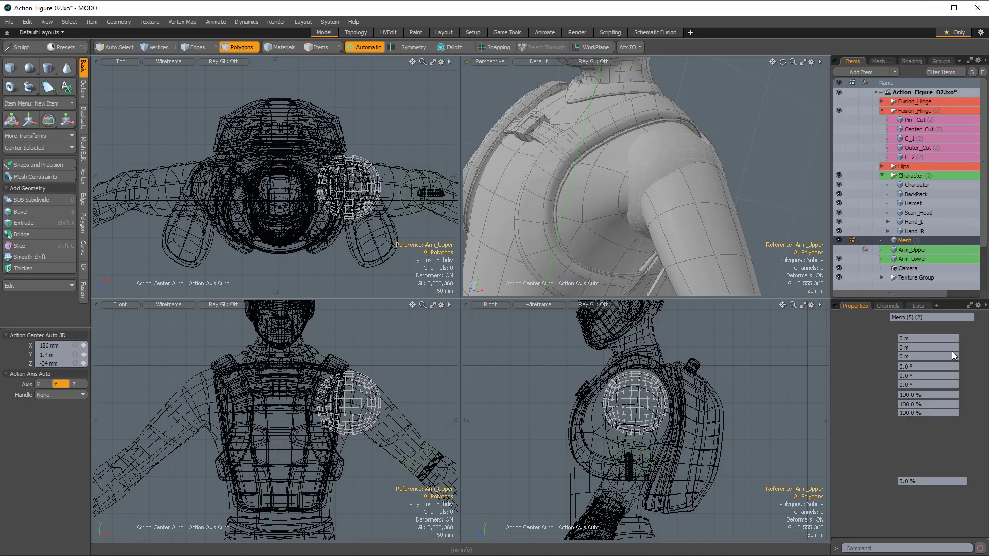
{"action": "left_click", "coordinate": [934, 318]}
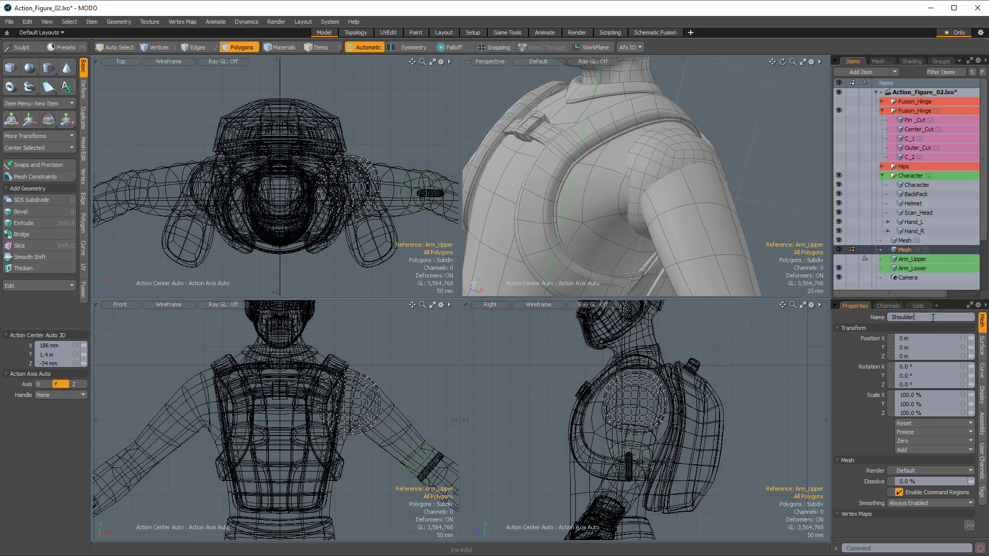
{"action": "key", "text": "Return"}
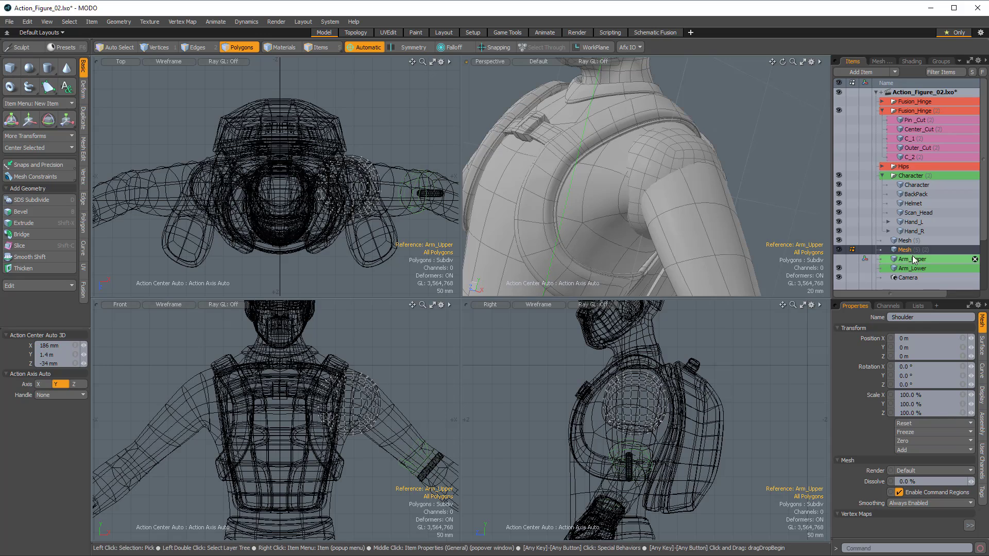
Step: Rename the original sphere mesh Shoulder_Socket and hide it
{"action": "left_click", "coordinate": [910, 240]}
{"action": "left_click", "coordinate": [922, 315]}
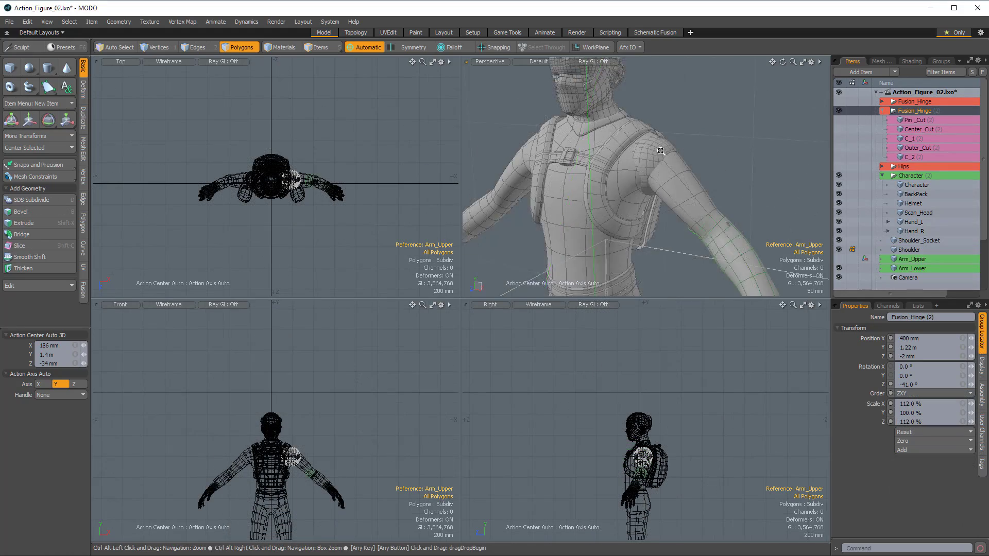
{"action": "scroll", "coordinate": [639, 160], "scroll_direction": "up", "scroll_amount": 5}
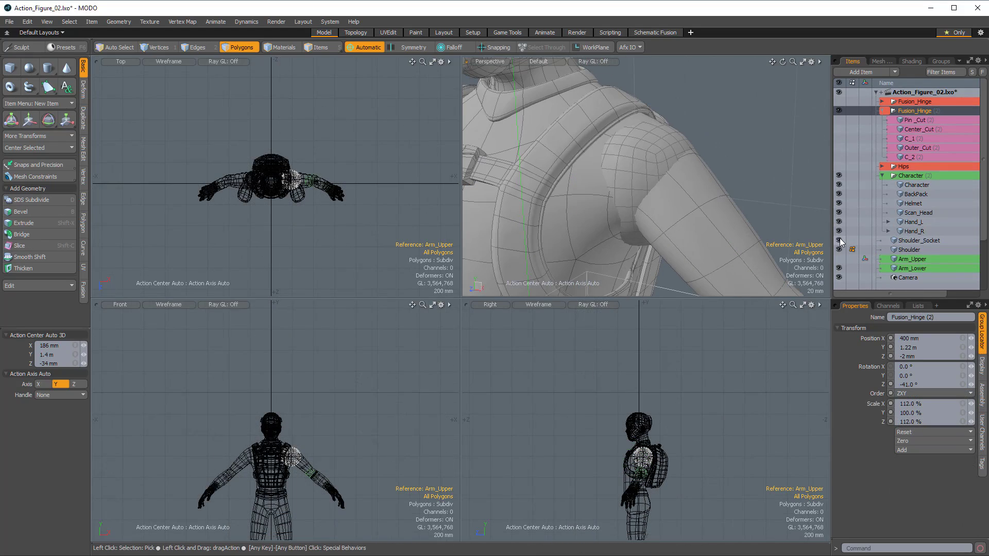
{"action": "left_click", "coordinate": [839, 241]}
{"action": "left_click_drag", "start_coordinate": [649, 164], "coordinate": [669, 160], "text": "alt"}
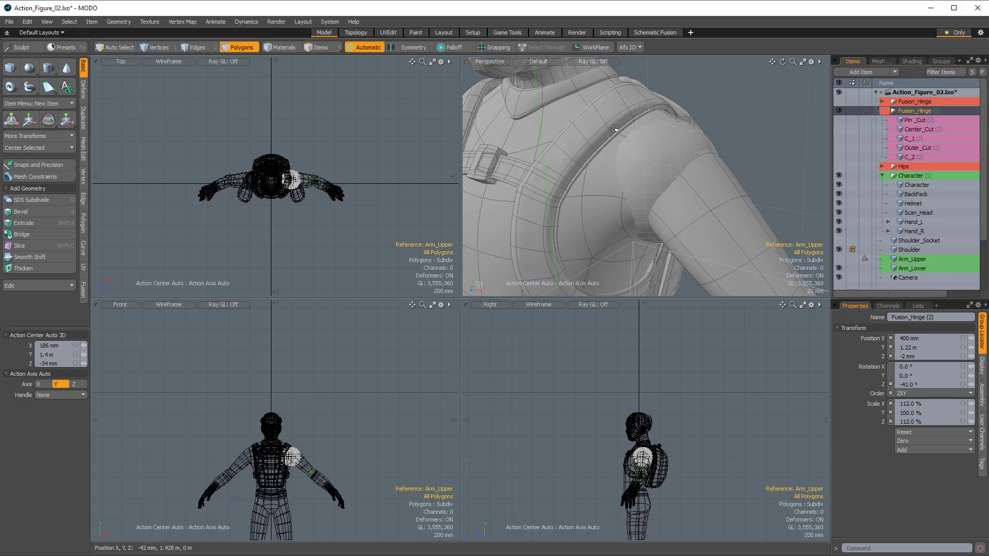
{"action": "left_click_drag", "start_coordinate": [612, 127], "coordinate": [592, 135], "text": "alt"}
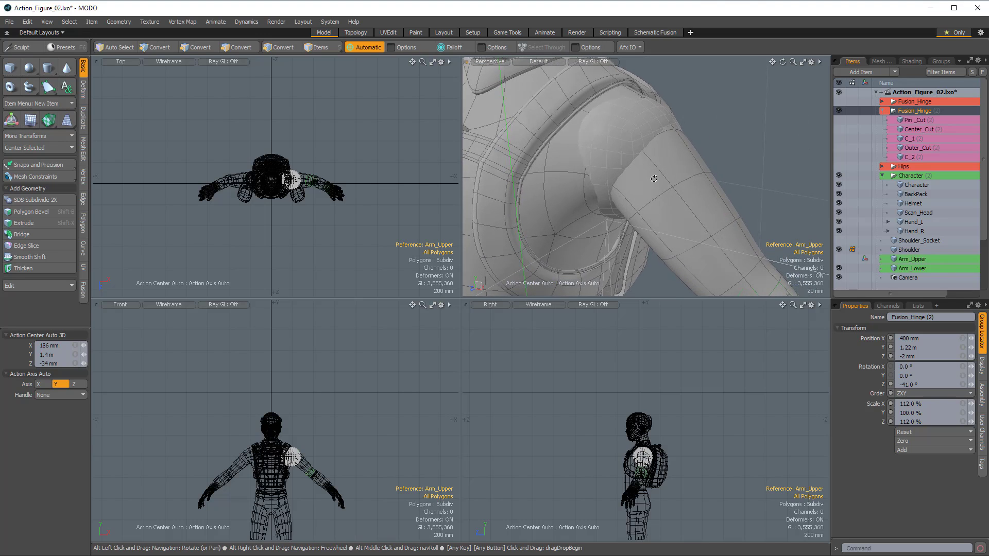
Step: Isolate the left arm with the Shoulder sphere and add Shoulder to the Upper_Arm_L fusion as a primary mesh
{"action": "left_click", "coordinate": [907, 251]}
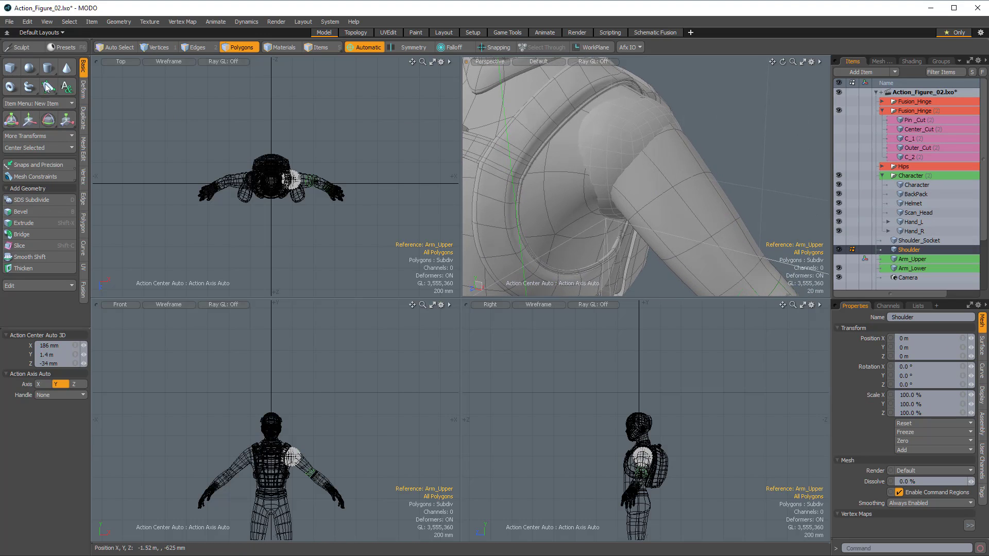
{"action": "left_click", "coordinate": [83, 293]}
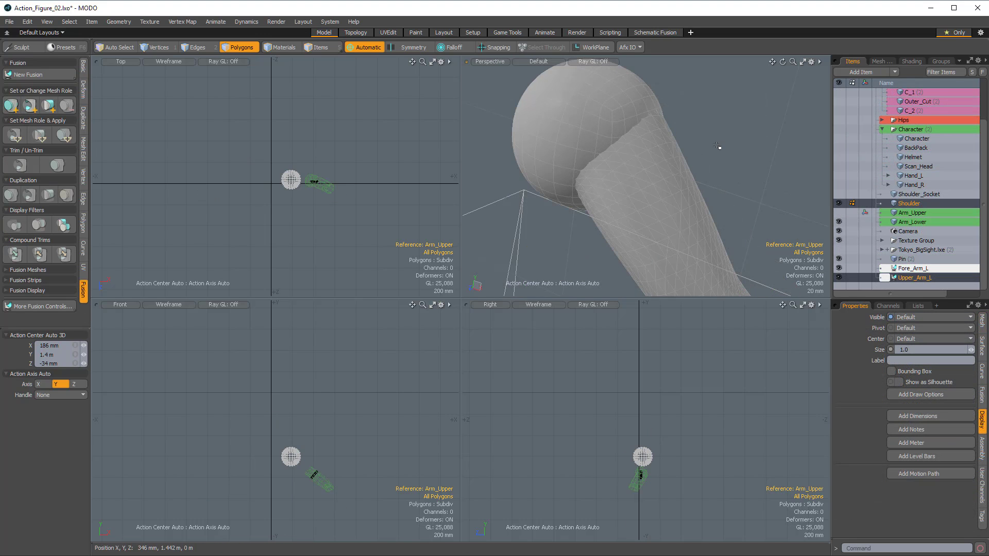
{"action": "left_click_drag", "start_coordinate": [716, 147], "coordinate": [604, 150], "text": "alt"}
{"action": "left_click", "coordinate": [559, 150]}
{"action": "left_click", "coordinate": [913, 278], "text": "ctrl"}
{"action": "left_click_drag", "start_coordinate": [703, 208], "coordinate": [676, 233], "text": "alt"}
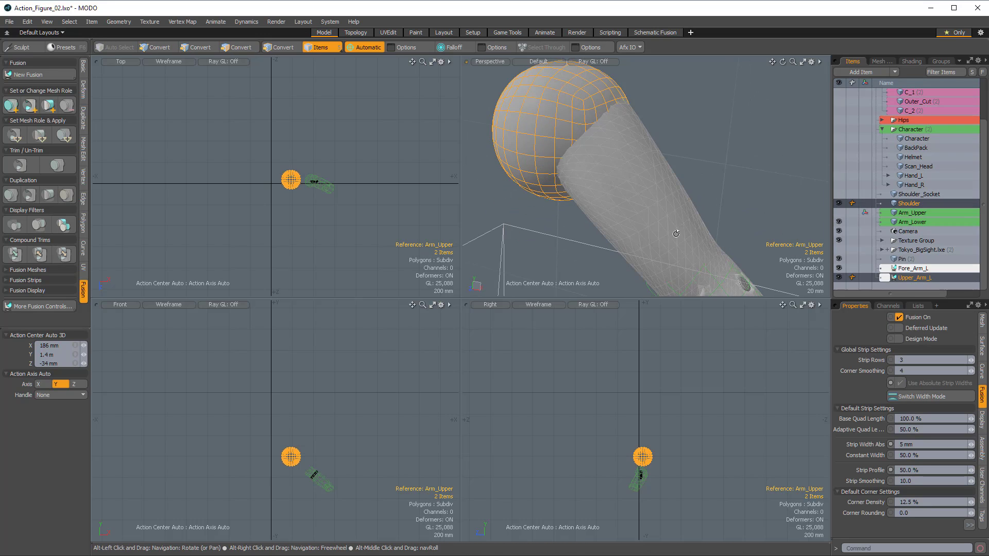
{"action": "left_click_drag", "start_coordinate": [625, 188], "coordinate": [651, 232], "text": "alt"}
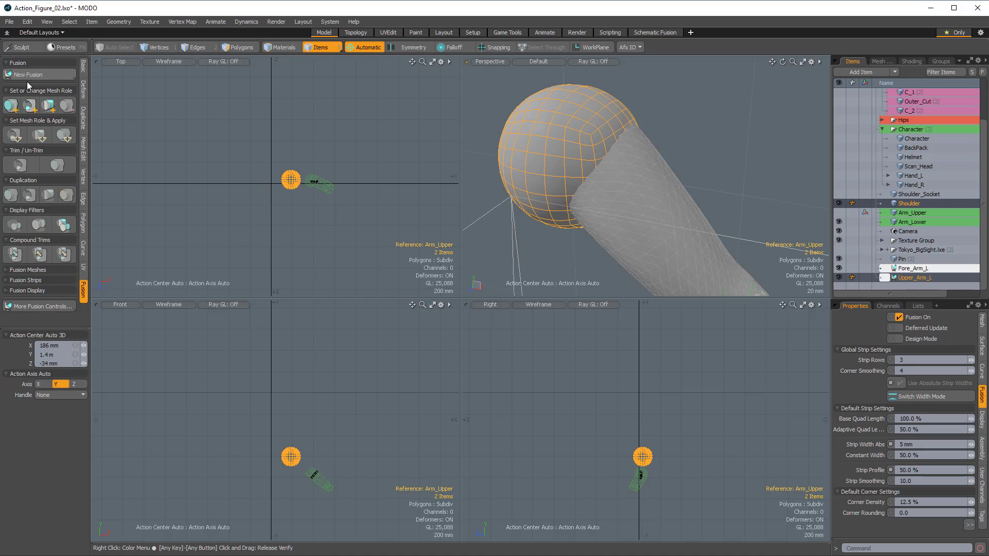
{"action": "left_click", "coordinate": [13, 109]}
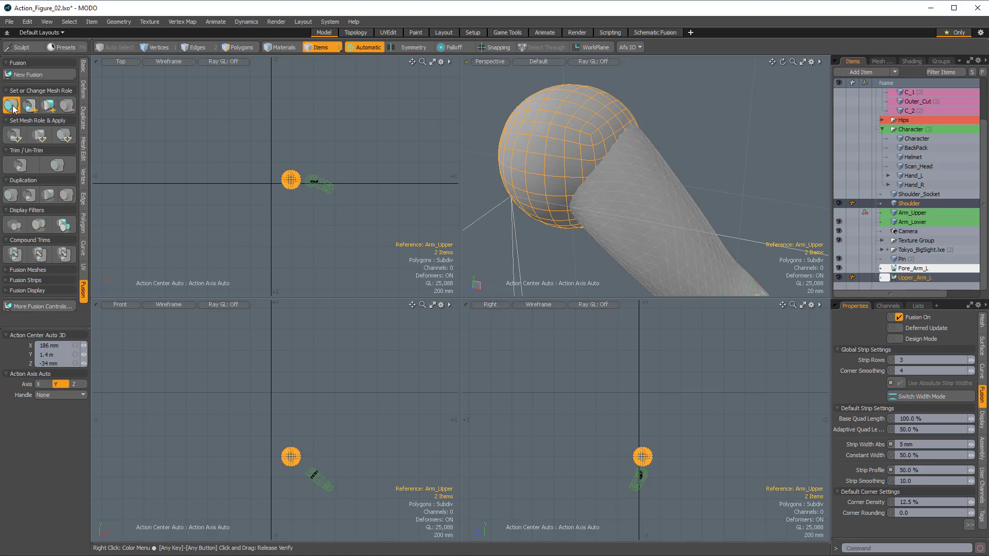
{"action": "left_click_drag", "start_coordinate": [613, 161], "coordinate": [664, 204], "text": "alt"}
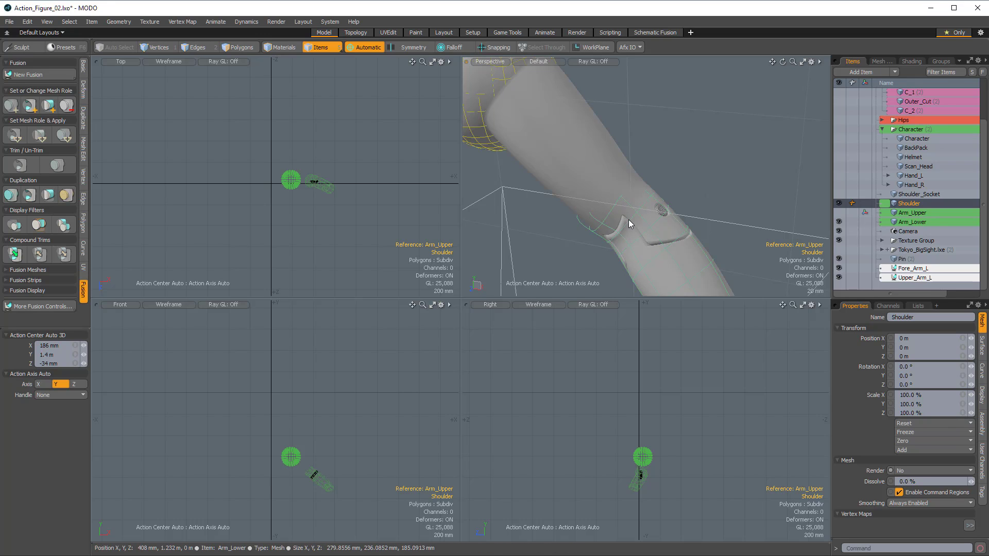
Step: Set the absolute strip width to 3 mm for both the Fore_Arm_L and Upper_Arm_L fusion items
{"action": "left_click_drag", "start_coordinate": [577, 157], "coordinate": [653, 216], "text": "alt+shift"}
{"action": "mouse_move", "coordinate": [717, 274]}
{"action": "left_mouse_down", "text": "alt+shift"}
{"action": "mouse_move", "coordinate": [681, 232]}
{"action": "mouse_move", "coordinate": [757, 260]}
{"action": "mouse_move", "coordinate": [680, 228]}
{"action": "left_mouse_up", "text": "alt+shift"}
{"action": "left_click_drag", "start_coordinate": [543, 110], "coordinate": [666, 253], "text": "alt+shift"}
{"action": "left_click_drag", "start_coordinate": [594, 102], "coordinate": [675, 216], "text": "alt+shift"}
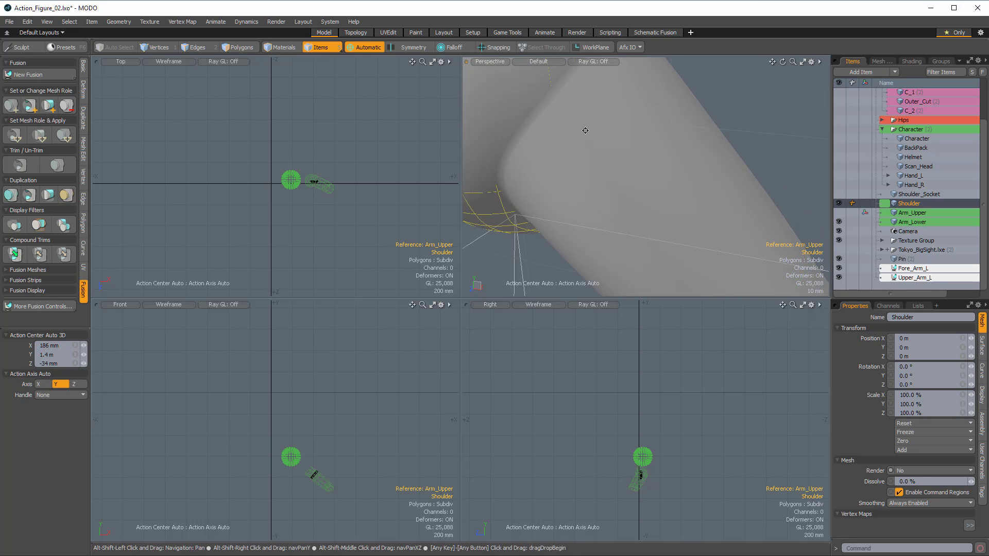
{"action": "left_click_drag", "start_coordinate": [585, 131], "coordinate": [585, 148], "text": "alt+shift"}
{"action": "left_click_drag", "start_coordinate": [639, 189], "coordinate": [604, 186], "text": "alt+shift"}
{"action": "left_click", "coordinate": [913, 271]}
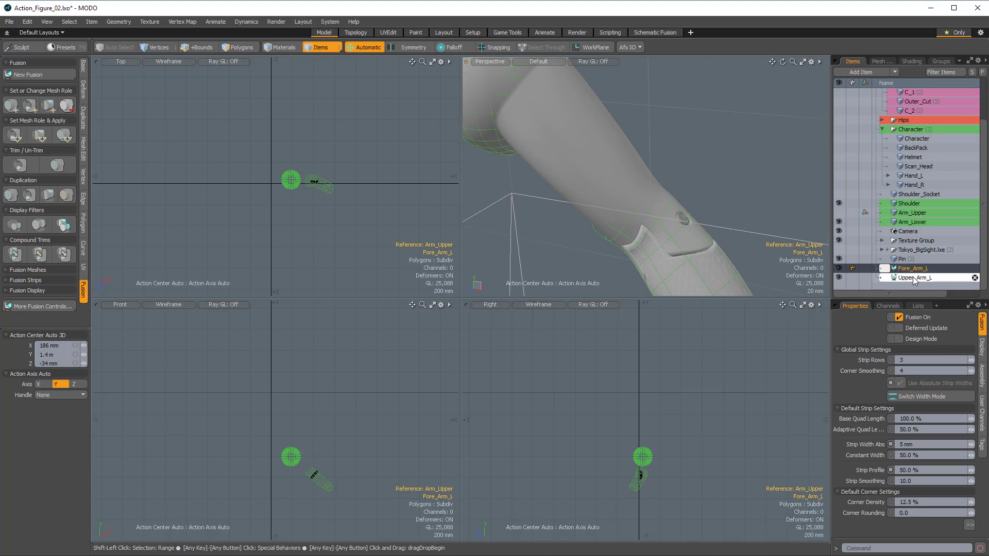
{"action": "left_click", "coordinate": [912, 277], "text": "shift"}
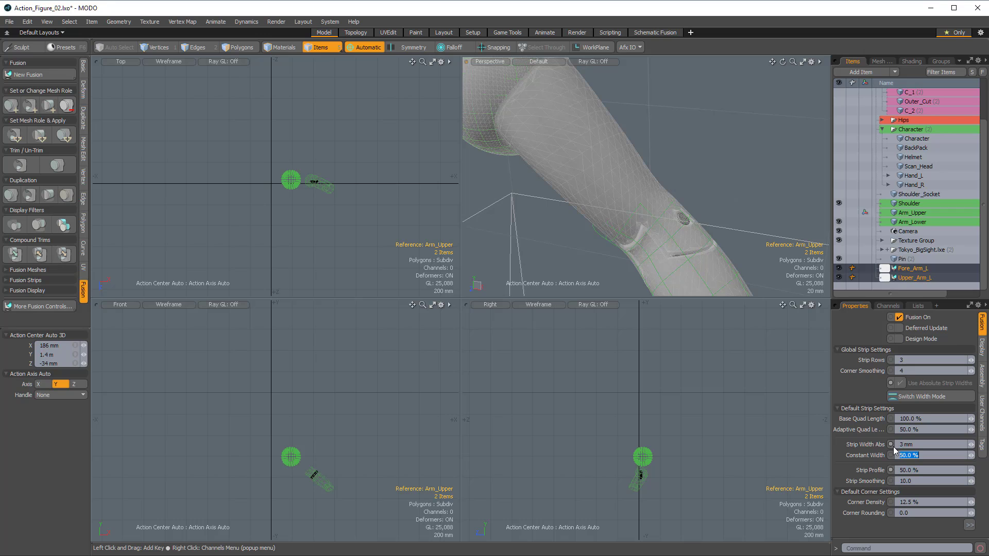
{"action": "scroll", "coordinate": [629, 232], "scroll_direction": "up", "scroll_amount": 5}
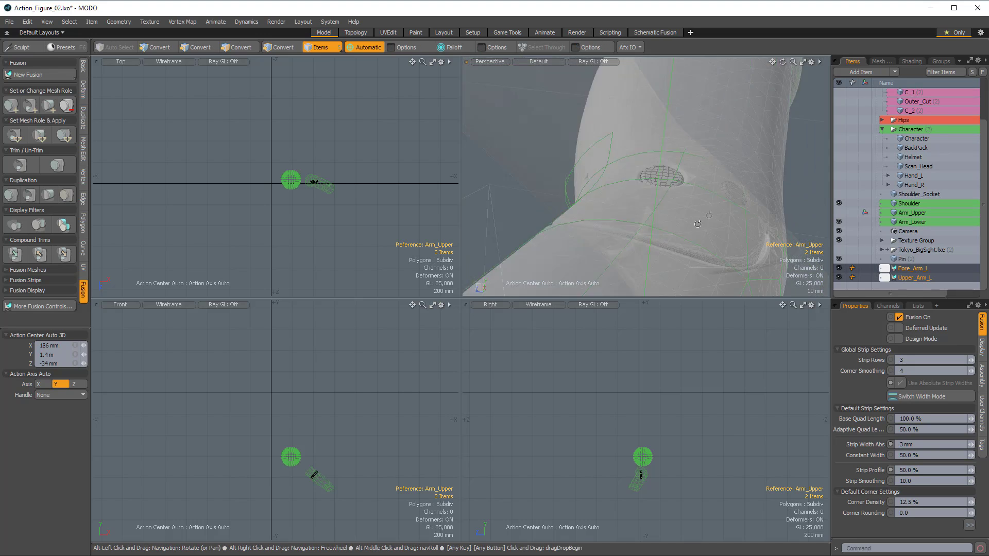
{"action": "double_click", "coordinate": [899, 443]}
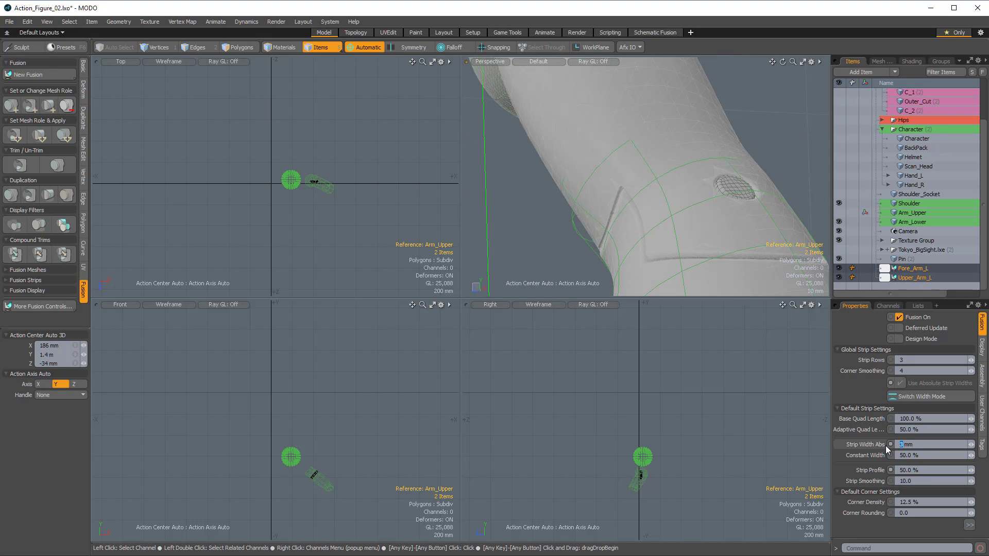
{"action": "type", "text": "2.5"}
{"action": "key", "text": "Tab"}
Step: Update the strip items of the two selected arm fusions so that individual strips can be edited
{"action": "mouse_move", "coordinate": [623, 211]}
{"action": "left_mouse_down", "text": "alt"}
{"action": "mouse_move", "coordinate": [697, 236]}
{"action": "mouse_move", "coordinate": [726, 265]}
{"action": "mouse_move", "coordinate": [662, 171]}
{"action": "mouse_move", "coordinate": [638, 198]}
{"action": "left_mouse_up", "text": "alt"}
{"action": "left_click_drag", "start_coordinate": [654, 157], "coordinate": [678, 197], "text": "alt"}
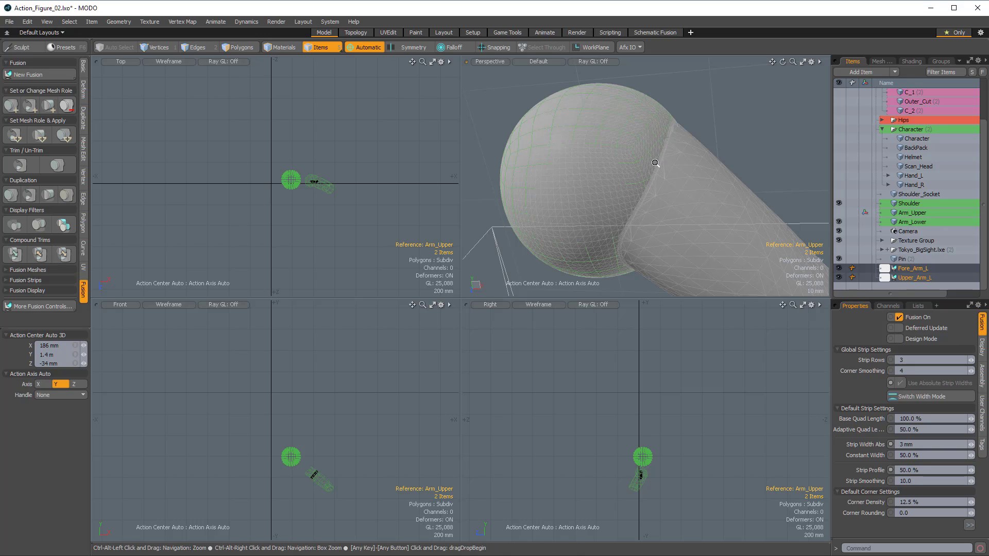
{"action": "left_click_drag", "start_coordinate": [631, 221], "coordinate": [601, 203], "text": "alt"}
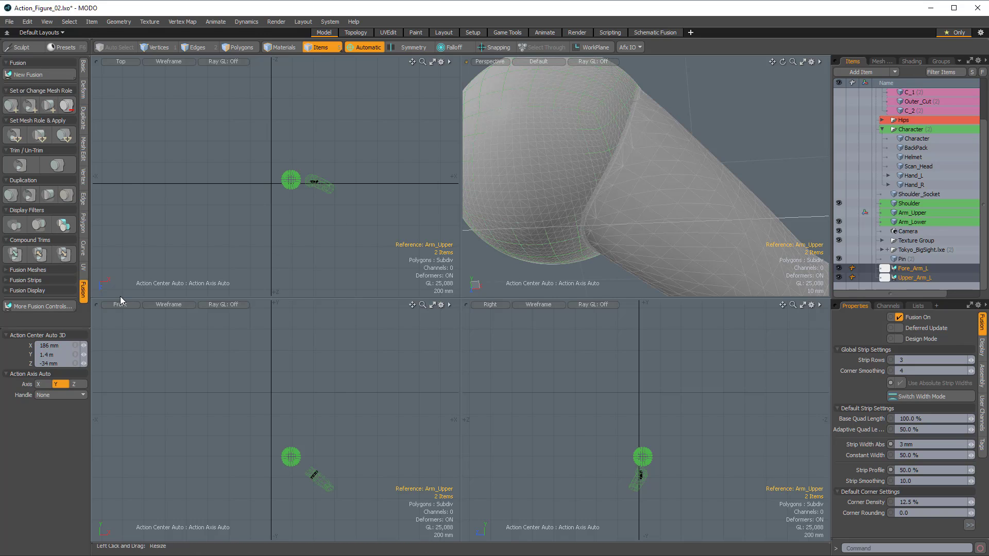
{"action": "left_click", "coordinate": [27, 280]}
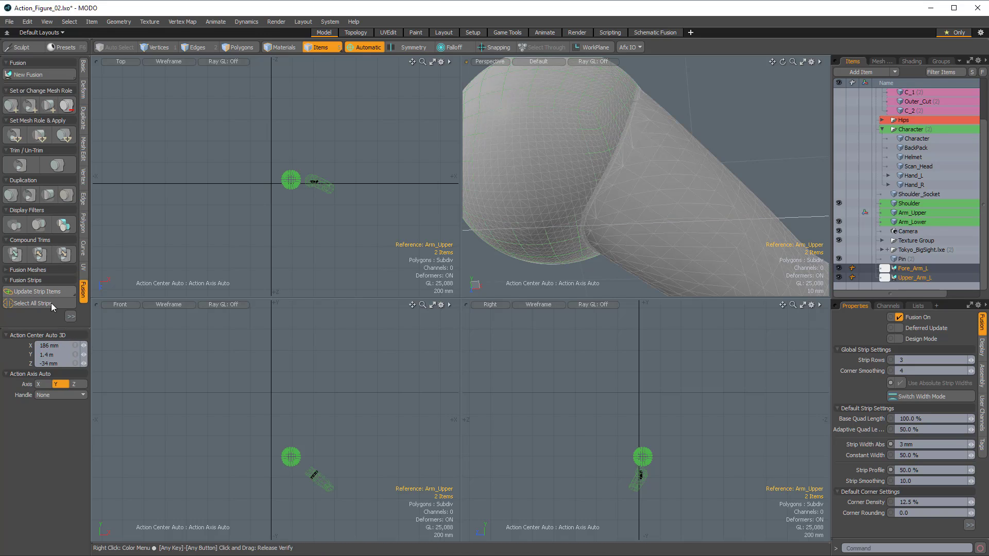
{"action": "left_click", "coordinate": [23, 292]}
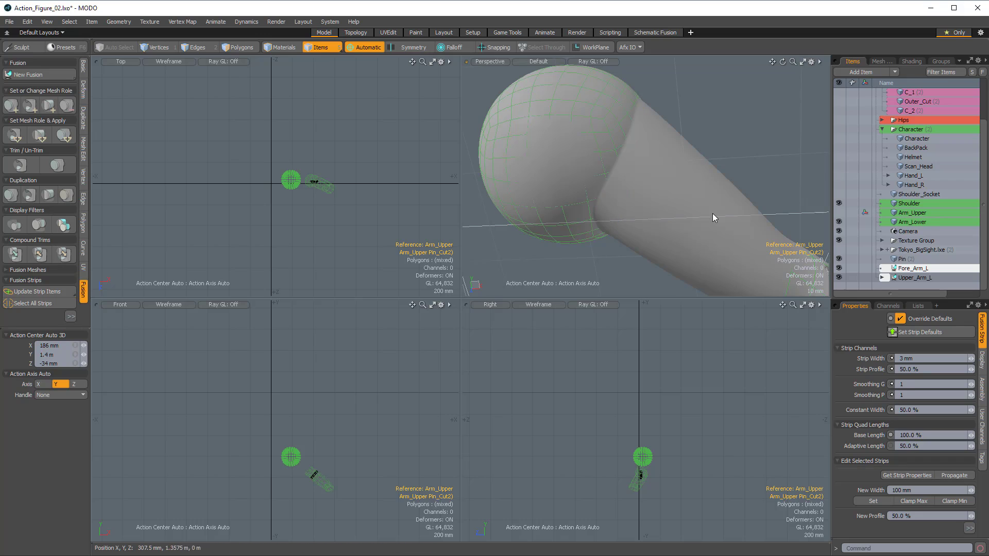
Step: Select the strip between the Shoulder sphere and the upper arm, haul its width to about 30.5 mm, and deselect it
{"action": "left_click_drag", "start_coordinate": [712, 211], "coordinate": [614, 155], "text": "alt+shift"}
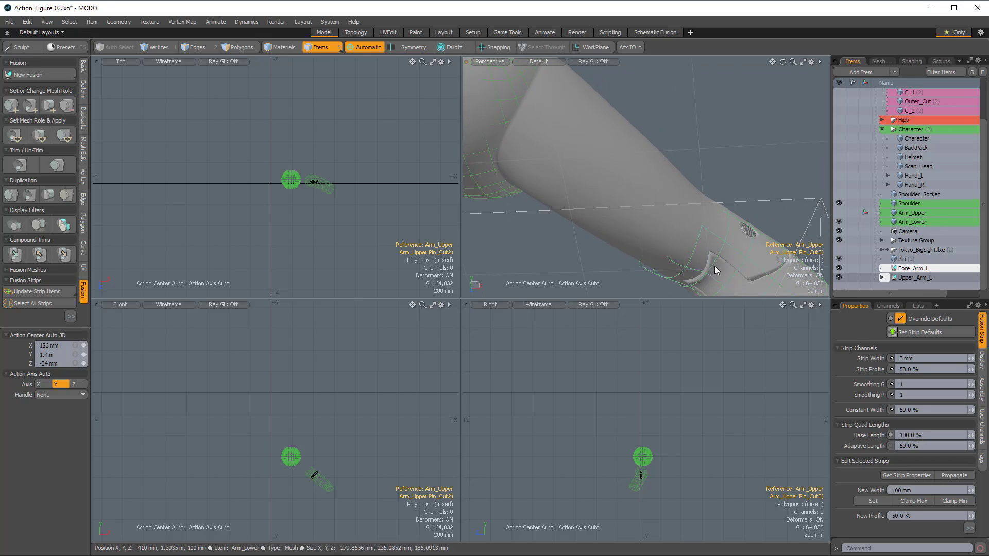
{"action": "right_click", "coordinate": [516, 117]}
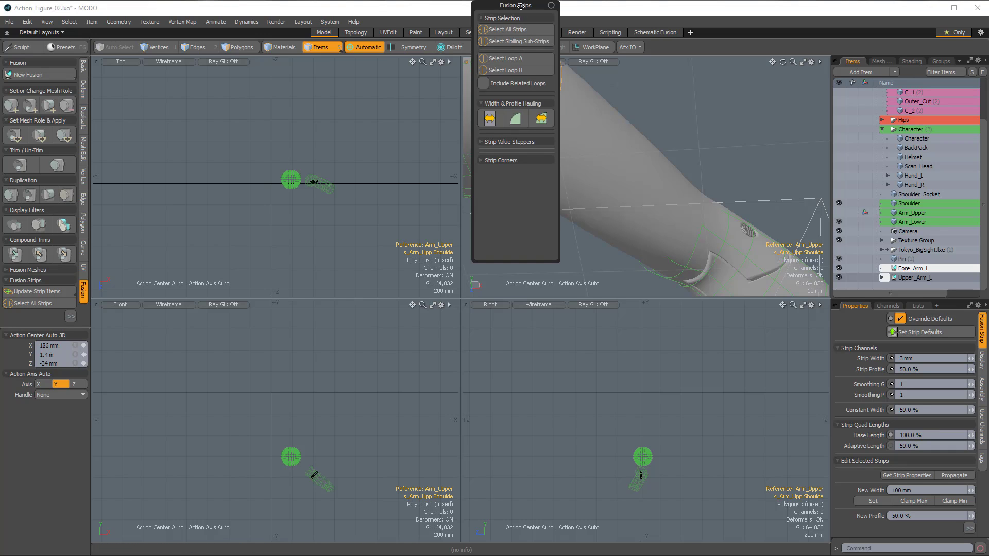
{"action": "left_click_drag", "start_coordinate": [520, 5], "coordinate": [732, 68]}
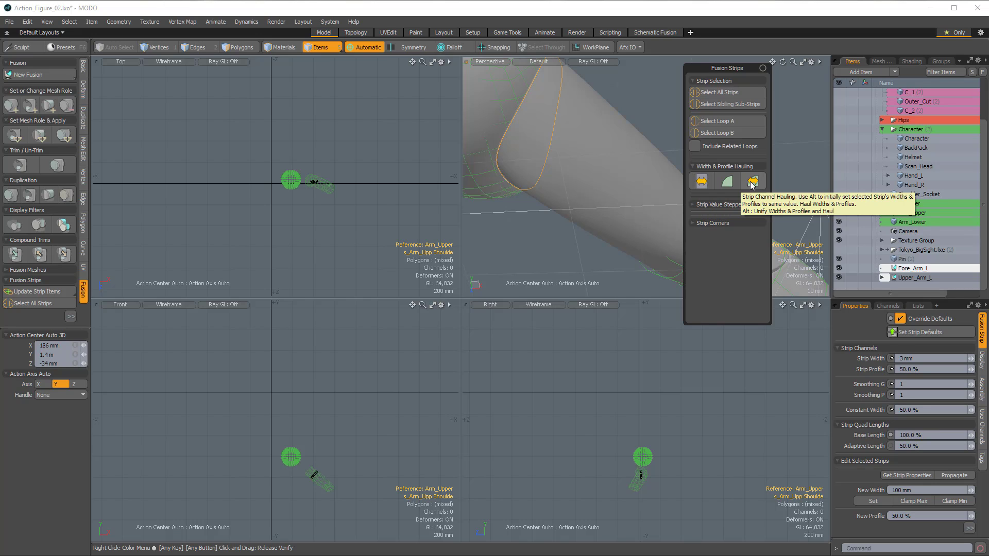
{"action": "left_click", "coordinate": [701, 183]}
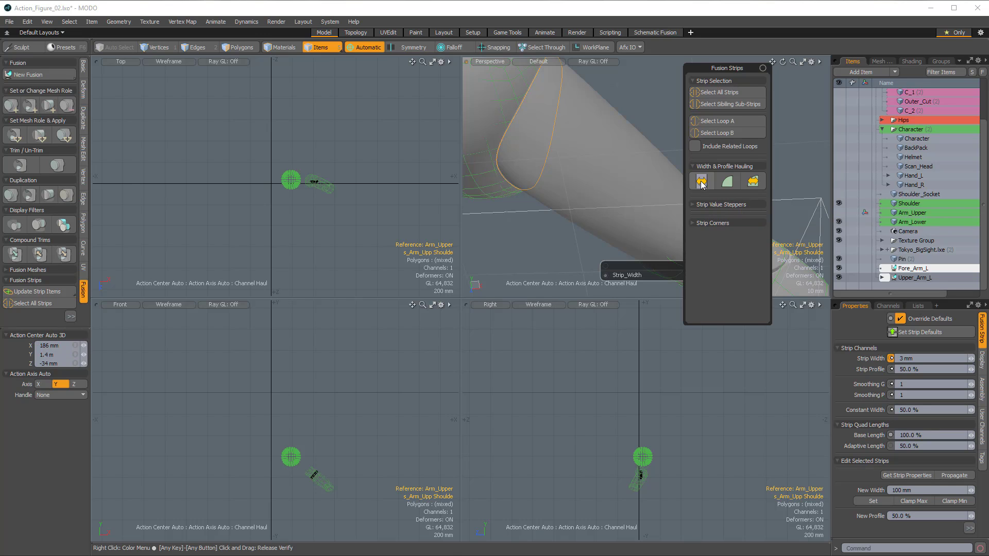
{"action": "left_click_drag", "start_coordinate": [723, 67], "coordinate": [852, 104]}
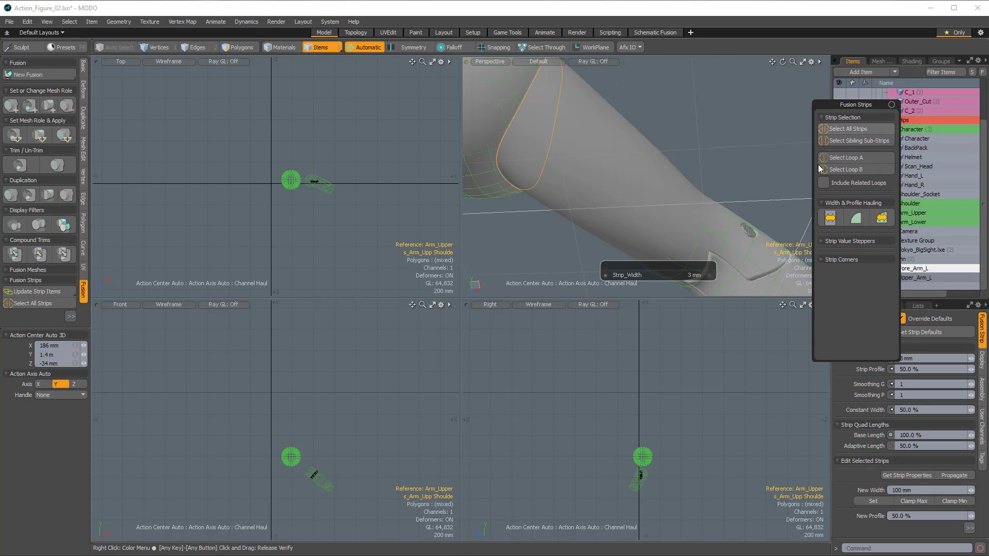
{"action": "left_click", "coordinate": [676, 149]}
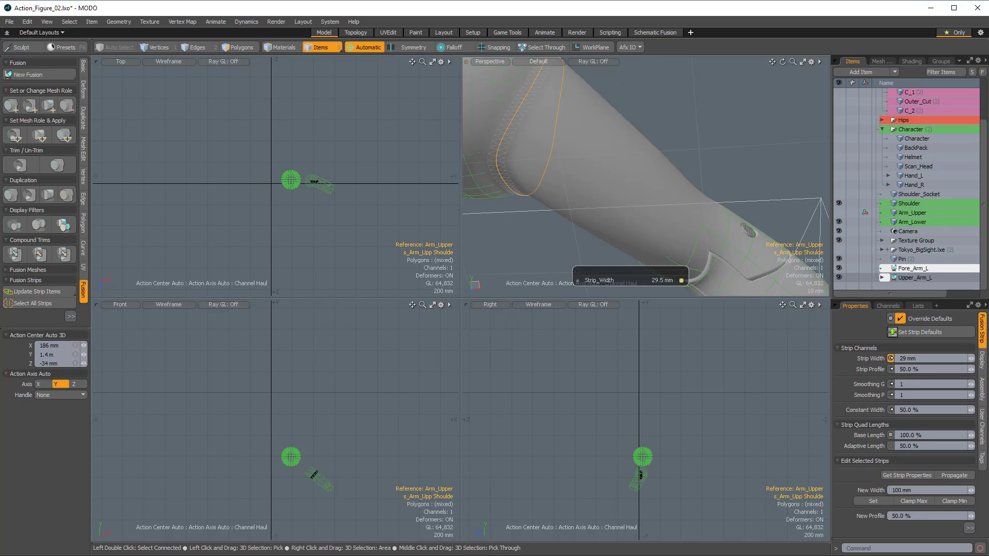
{"action": "left_click_drag", "start_coordinate": [654, 106], "coordinate": [660, 226], "text": "alt"}
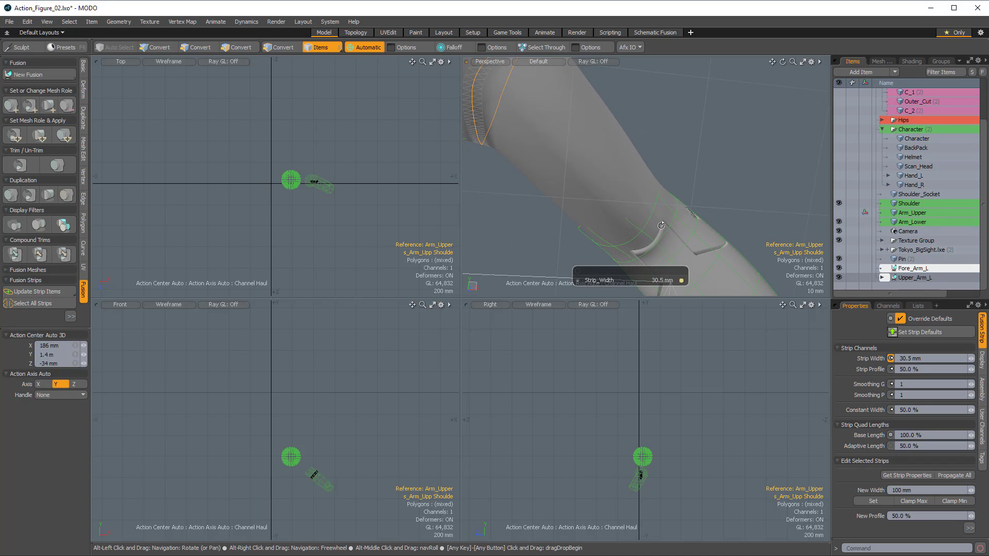
{"action": "left_click_drag", "start_coordinate": [626, 170], "coordinate": [550, 203], "text": "alt"}
{"action": "left_click", "coordinate": [702, 118]}
Step: Examine the whole arm and the rim of the lower arm's open wrist end from several angles
{"action": "left_click_drag", "start_coordinate": [703, 122], "coordinate": [676, 182], "text": "alt"}
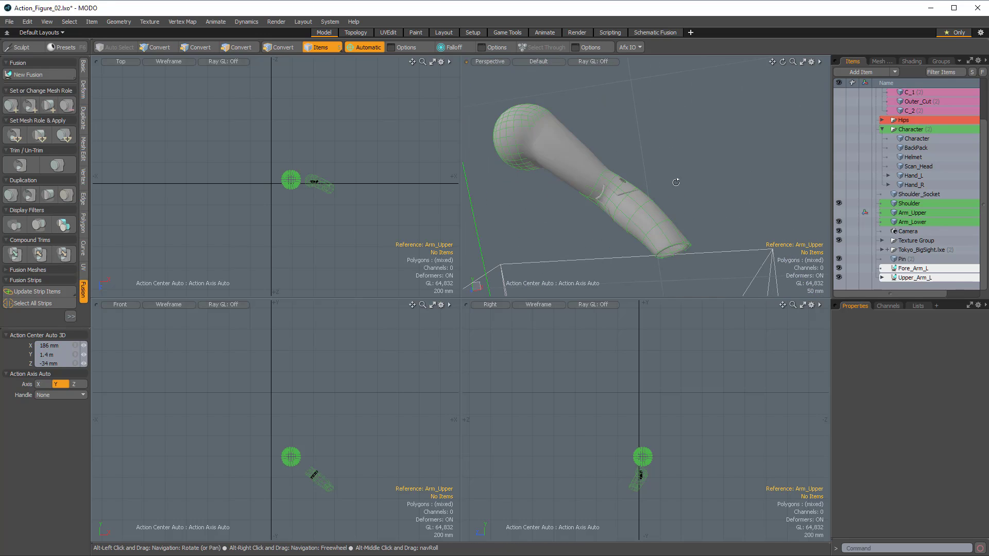
{"action": "scroll", "coordinate": [631, 177], "scroll_direction": "up", "scroll_amount": 6}
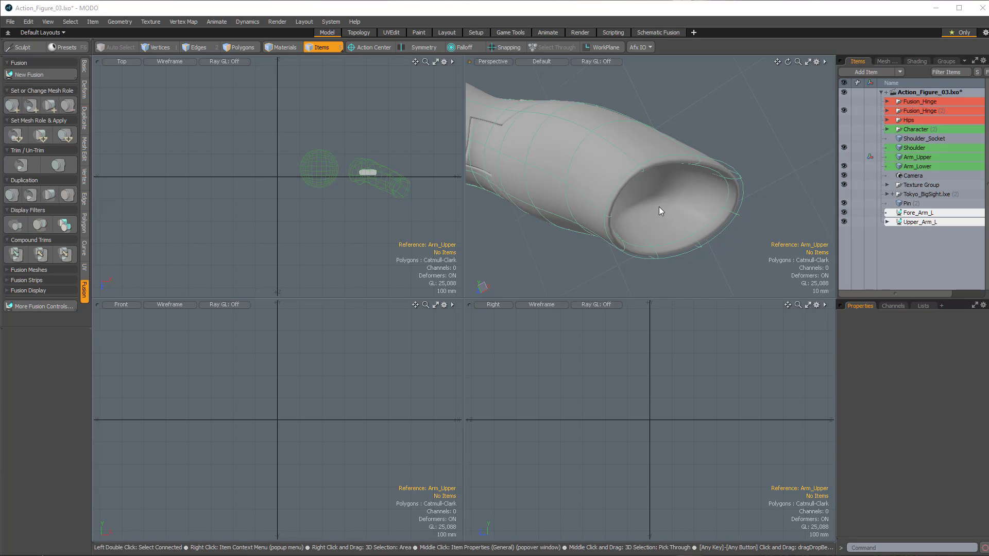
{"action": "left_click_drag", "start_coordinate": [698, 183], "coordinate": [685, 203], "text": "ctrl+alt"}
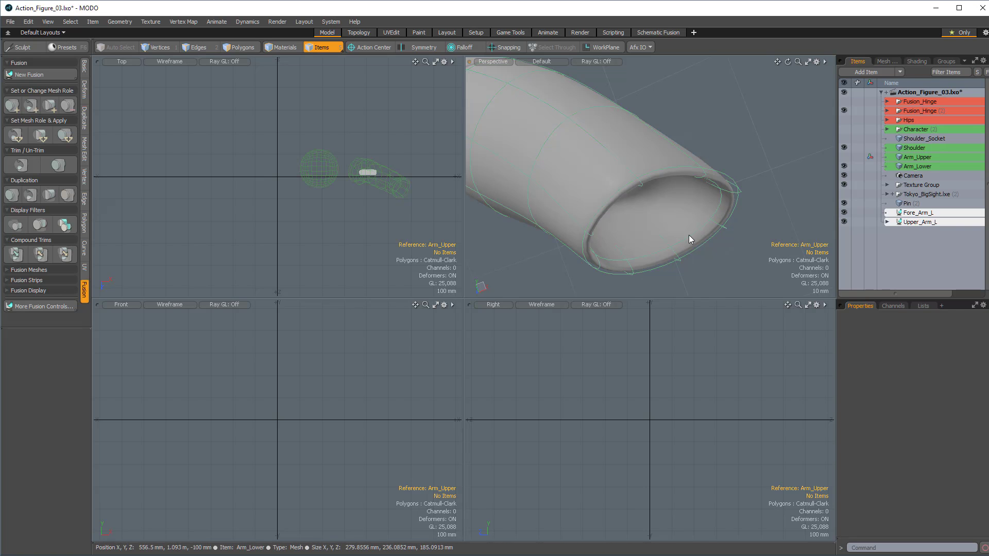
{"action": "left_click_drag", "start_coordinate": [668, 161], "coordinate": [774, 191], "text": "alt"}
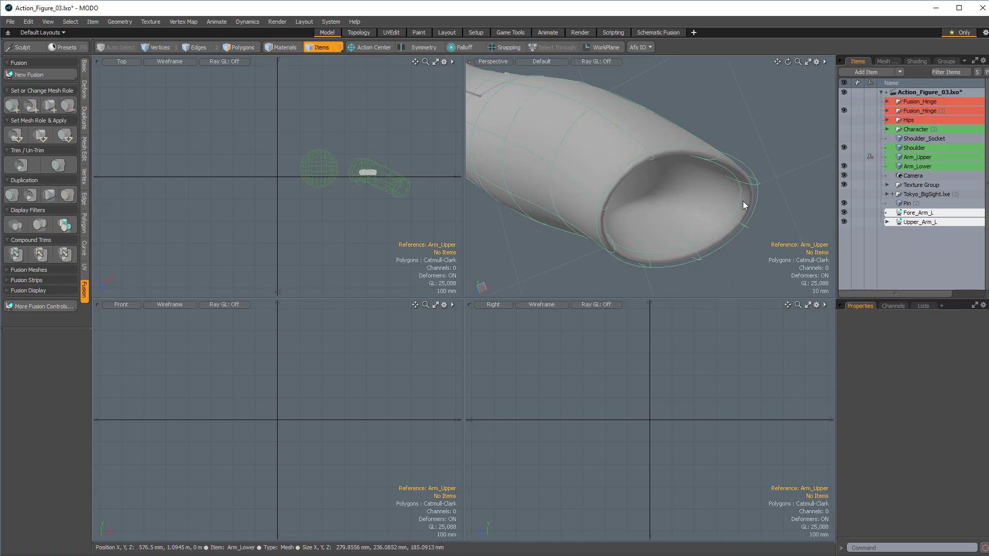
{"action": "left_click_drag", "start_coordinate": [703, 211], "coordinate": [573, 128], "text": "alt"}
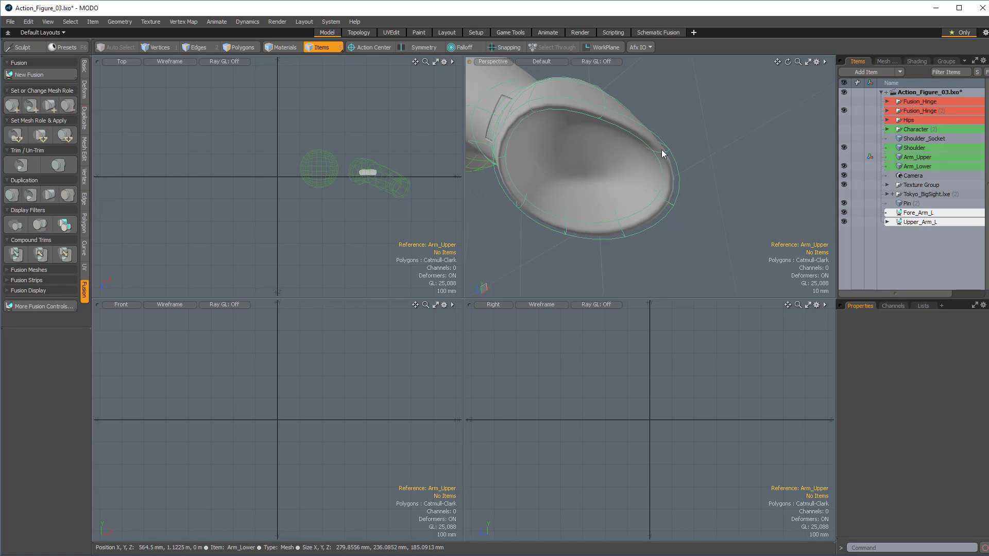
{"action": "left_click_drag", "start_coordinate": [660, 152], "coordinate": [662, 185], "text": "alt"}
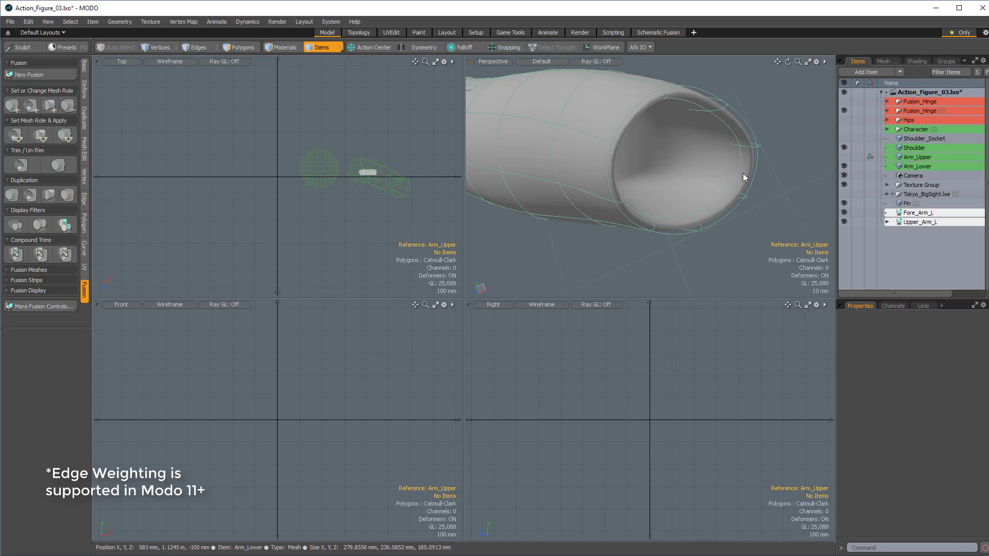
Step: Select the Arm_Lower edge loops on the outer rim, inner rim and inside the wrist opening, and give them 20% edge weight
{"action": "left_click", "coordinate": [759, 145]}
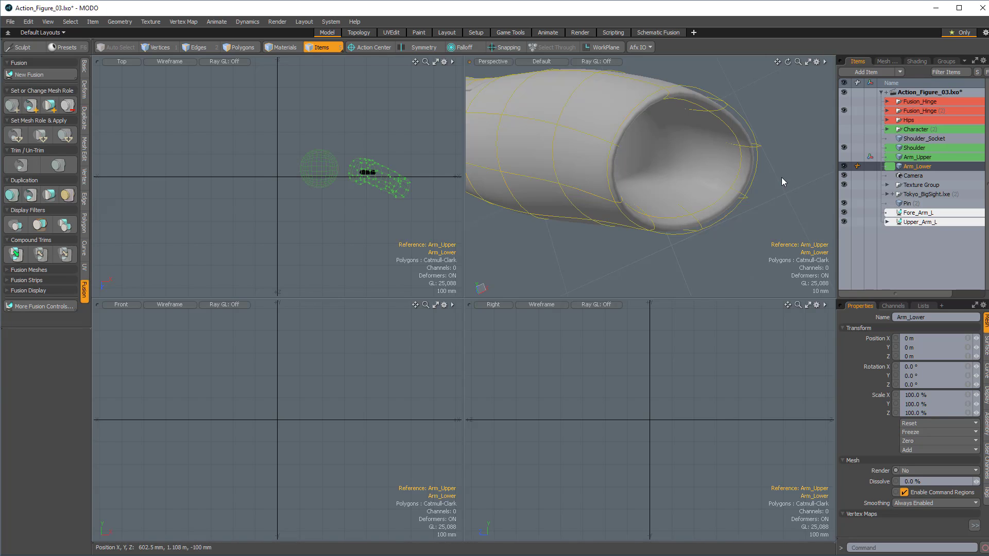
{"action": "left_click_drag", "start_coordinate": [734, 154], "coordinate": [715, 161], "text": "alt"}
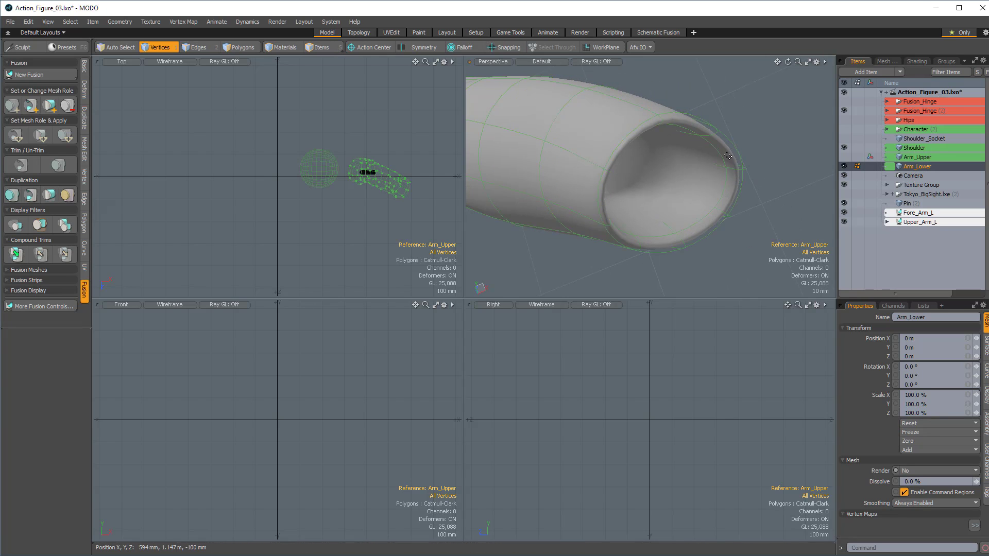
{"action": "key", "text": "2"}
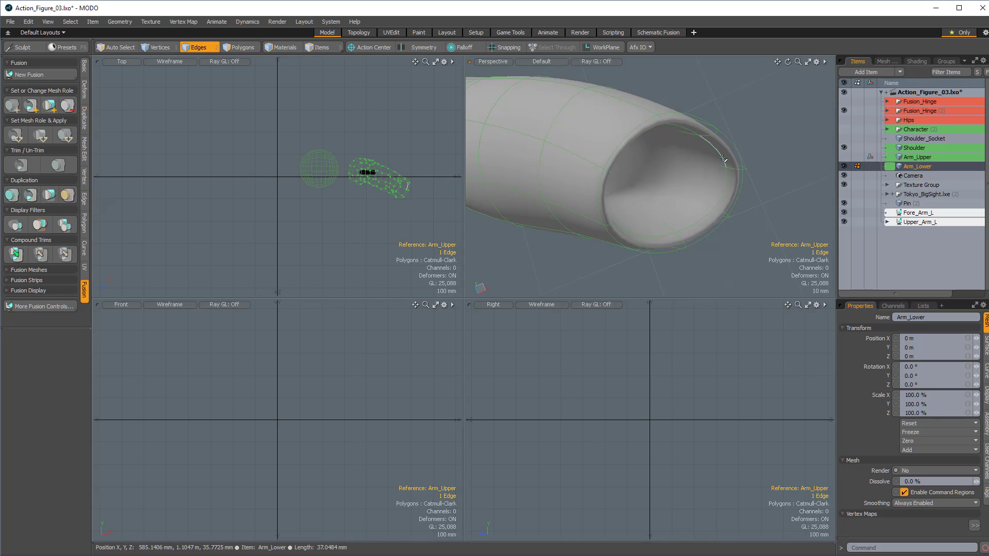
{"action": "double_click", "coordinate": [723, 159]}
{"action": "left_click_drag", "start_coordinate": [723, 159], "coordinate": [574, 212], "text": "alt"}
{"action": "double_click", "coordinate": [618, 211], "text": "shift"}
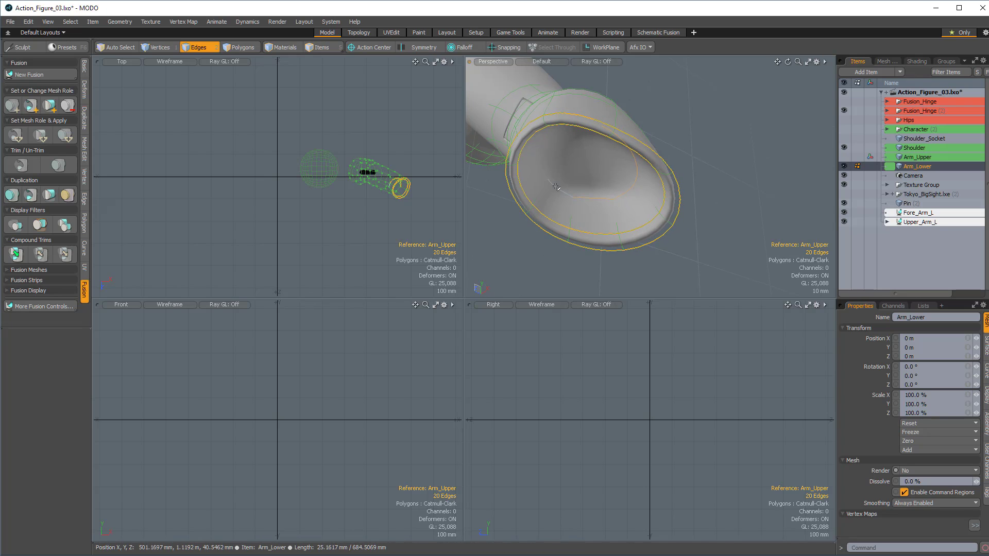
{"action": "left_click_drag", "start_coordinate": [566, 154], "coordinate": [607, 114], "text": "alt"}
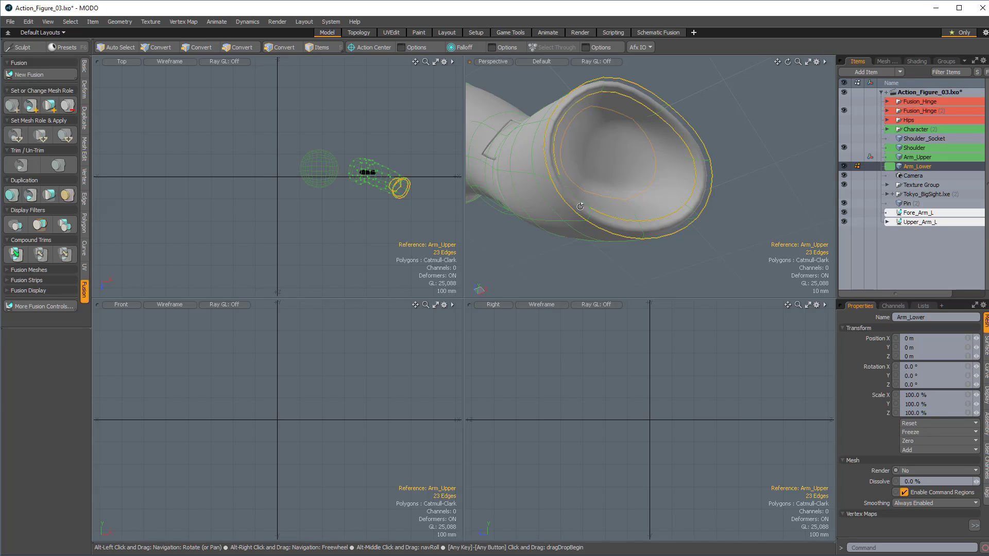
{"action": "left_click_drag", "start_coordinate": [585, 203], "coordinate": [689, 265], "text": "alt"}
{"action": "left_click", "coordinate": [597, 192], "text": "shift"}
{"action": "key", "text": "shift+w"}
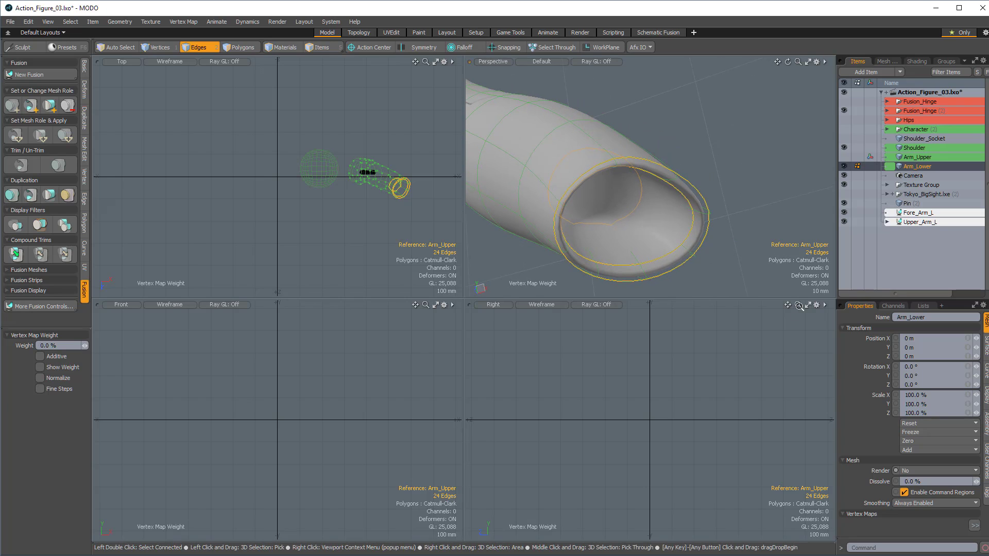
{"action": "left_click", "coordinate": [986, 346]}
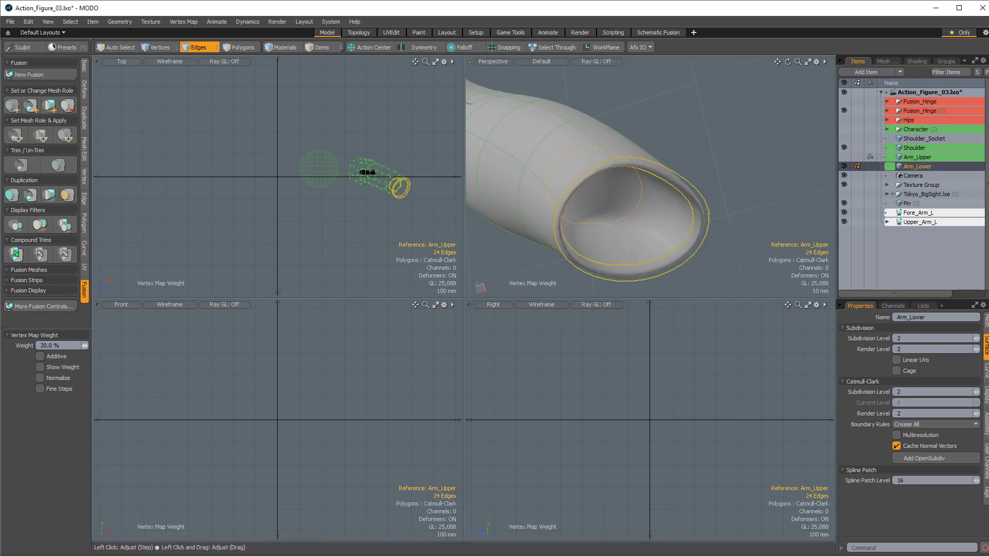
Step: Loop-slice the band inside Arm_Lower's wrist opening in Symmetry mode with two loops at 10%
{"action": "left_click_drag", "start_coordinate": [718, 172], "coordinate": [774, 159], "text": "alt"}
{"action": "scroll", "coordinate": [773, 159], "scroll_direction": "up", "scroll_amount": 3}
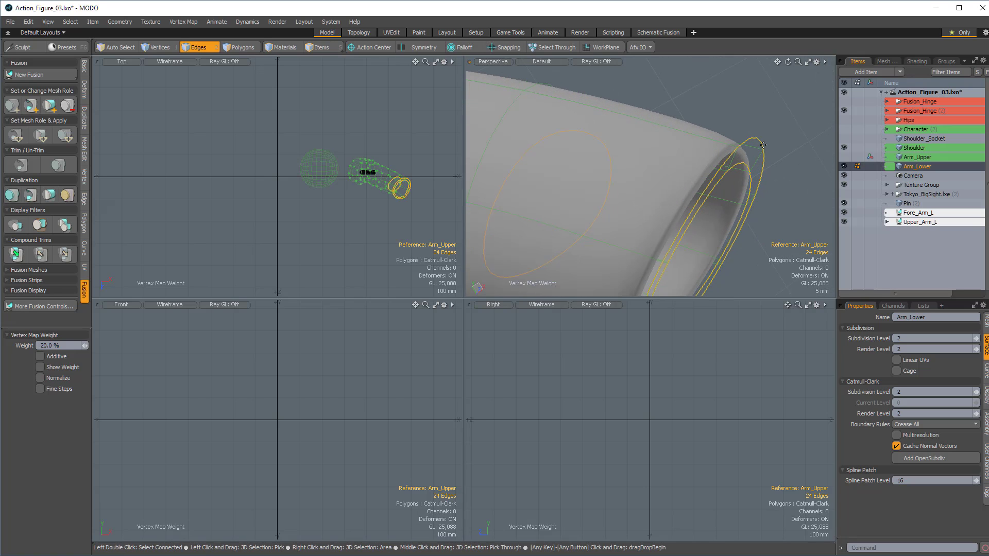
{"action": "left_click_drag", "start_coordinate": [742, 185], "coordinate": [728, 203], "text": "alt"}
{"action": "scroll", "coordinate": [728, 203], "scroll_direction": "down", "scroll_amount": 3}
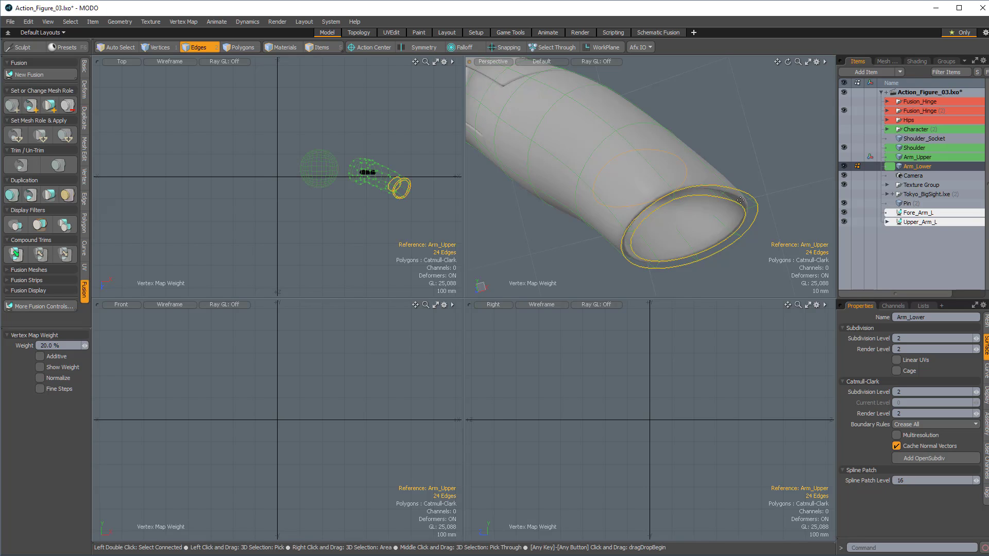
{"action": "left_click_drag", "start_coordinate": [732, 220], "coordinate": [706, 211], "text": "alt"}
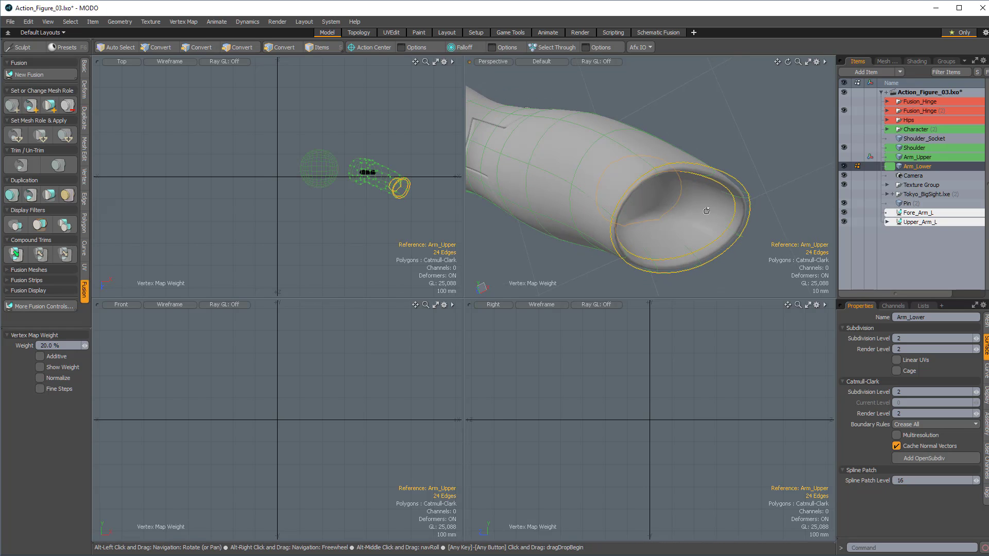
{"action": "key", "text": "3"}
{"action": "left_click", "coordinate": [710, 206]}
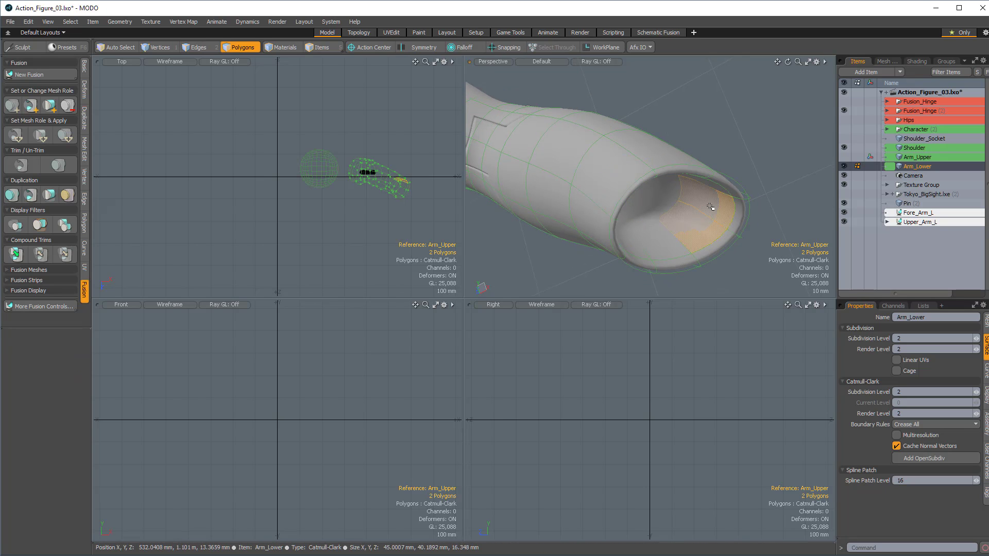
{"action": "left_click_drag", "start_coordinate": [710, 207], "coordinate": [715, 192], "text": "alt"}
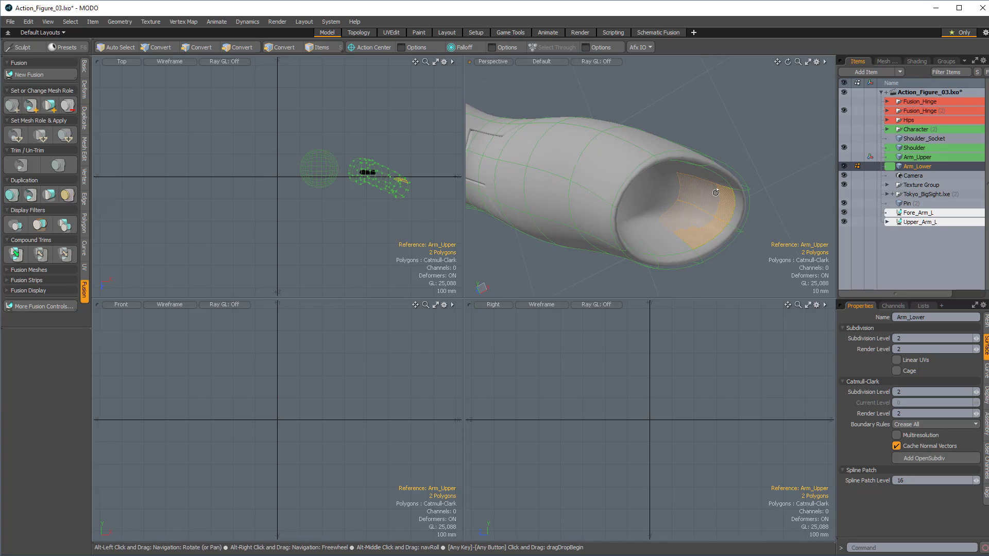
{"action": "key", "text": "alt+c"}
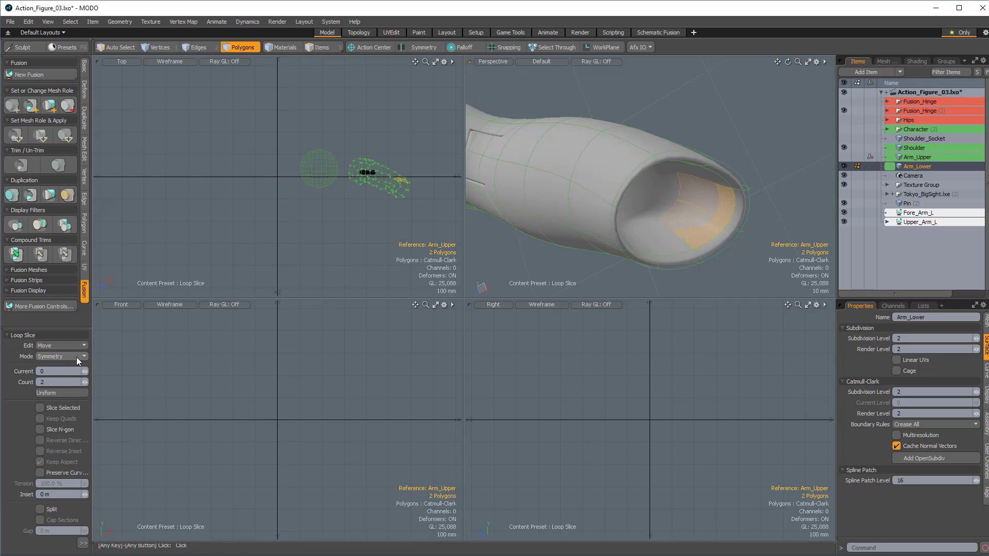
{"action": "left_click", "coordinate": [662, 230]}
{"action": "left_click_drag", "start_coordinate": [507, 82], "coordinate": [493, 81]}
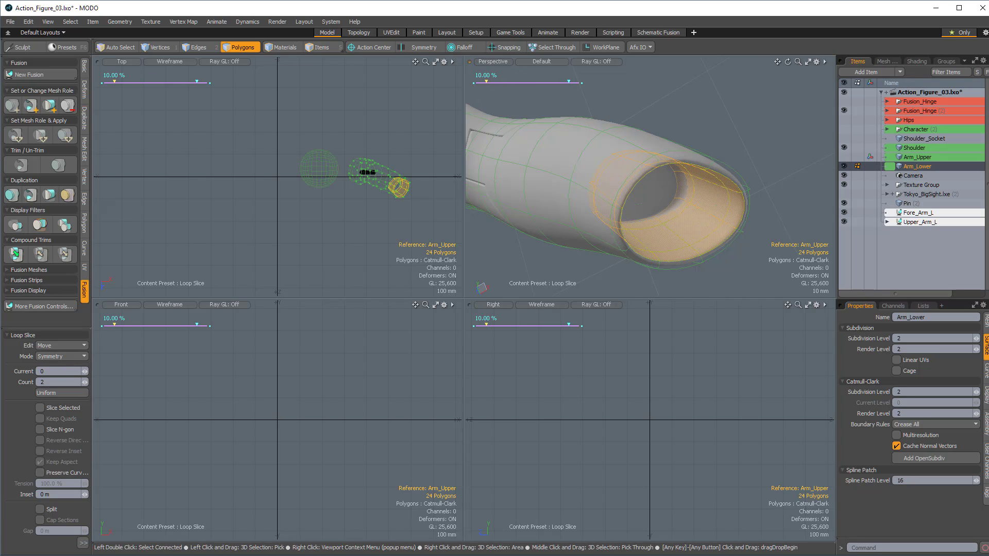
Step: Loop-slice Arm_Lower's outer band at the wrist and remove the new edge loop farther from the rim
{"action": "left_click_drag", "start_coordinate": [663, 230], "coordinate": [672, 157], "text": "alt"}
{"action": "key", "text": "space"}
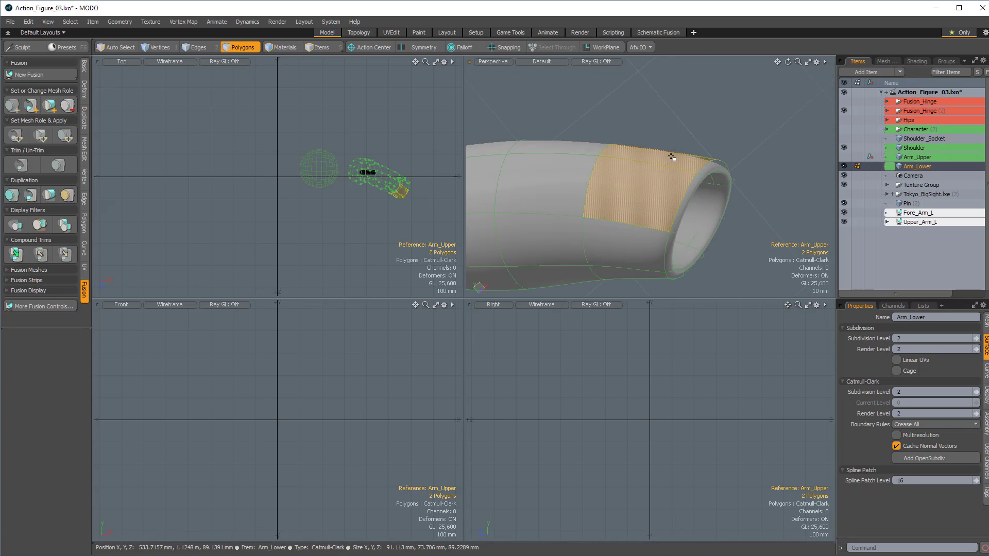
{"action": "key", "text": "alt+c"}
{"action": "key", "text": "space"}
{"action": "key", "text": "2"}
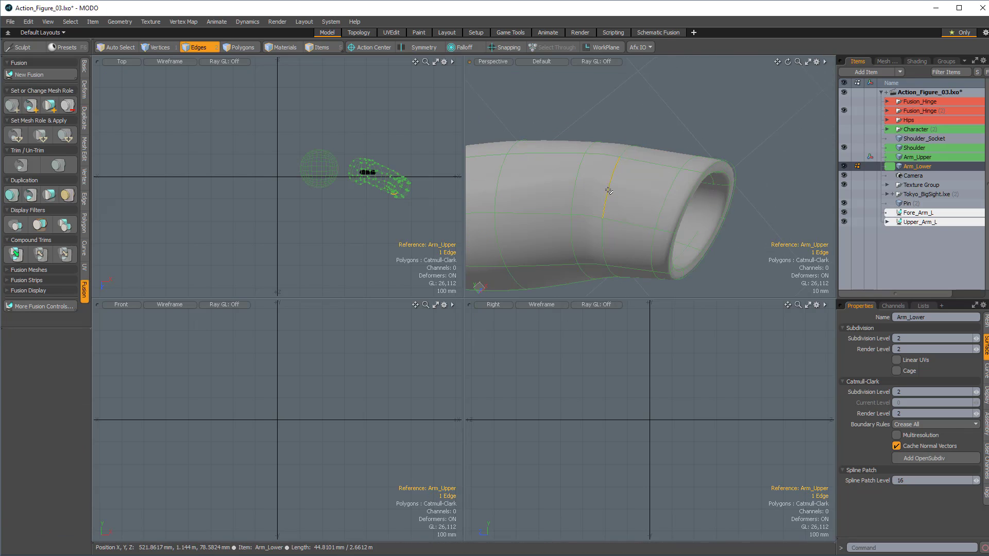
{"action": "double_click", "coordinate": [609, 190]}
{"action": "key", "text": "BackSpace"}
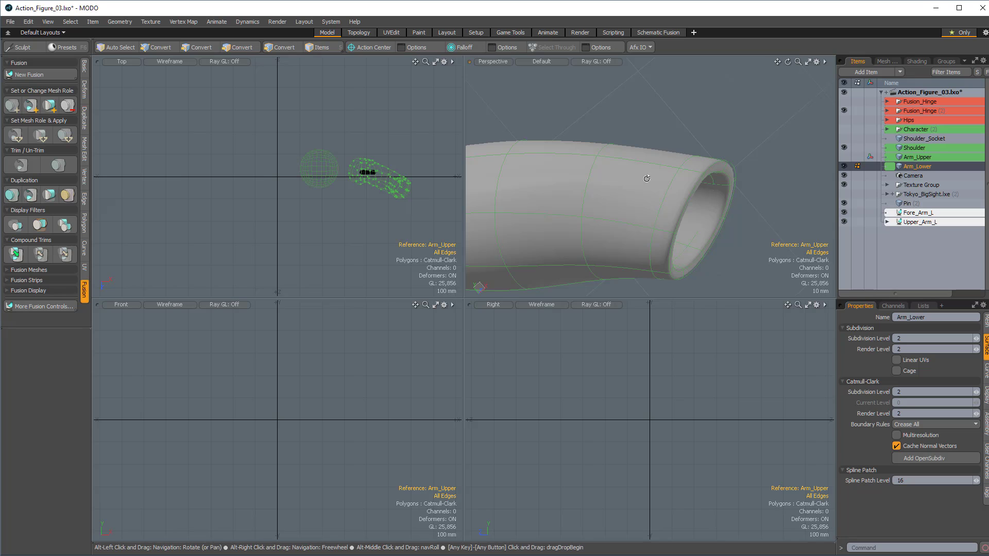
Step: Examine the sharpened wrist opening, the whole arm and the elbow seams from several angles
{"action": "left_click_drag", "start_coordinate": [647, 179], "coordinate": [673, 157], "text": "alt"}
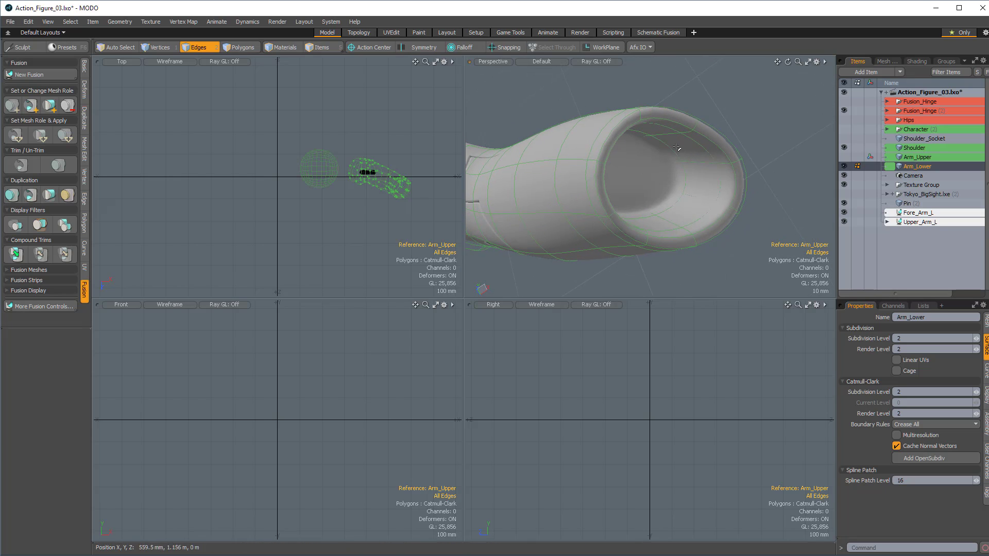
{"action": "left_click_drag", "start_coordinate": [686, 157], "coordinate": [708, 118], "text": "alt"}
{"action": "left_click_drag", "start_coordinate": [768, 127], "coordinate": [598, 208], "text": "alt"}
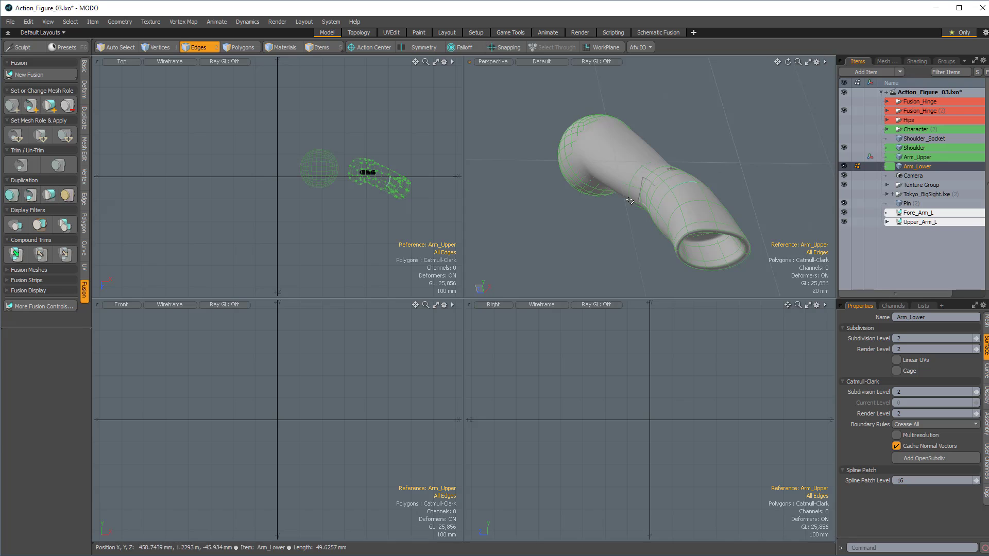
{"action": "left_click_drag", "start_coordinate": [594, 197], "coordinate": [721, 181], "text": "ctrl+alt"}
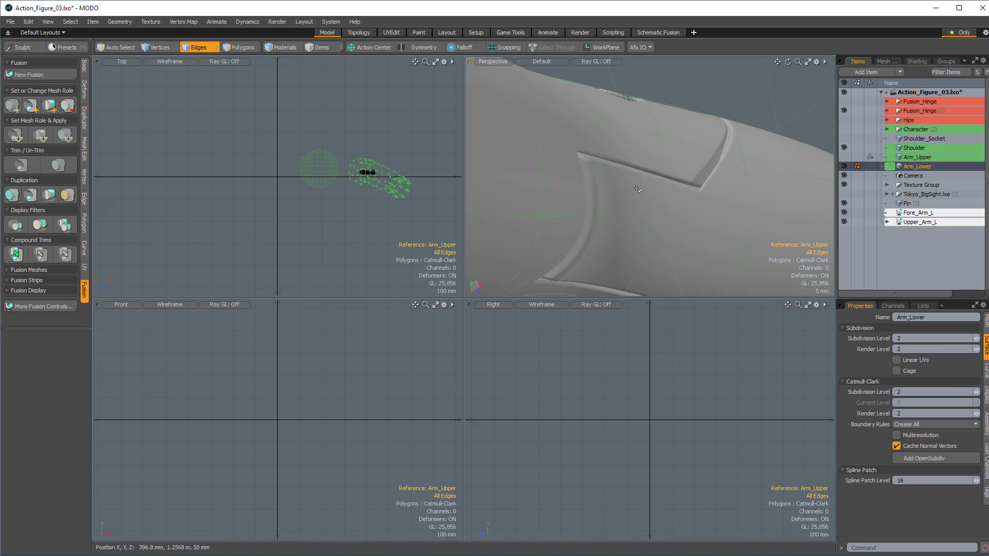
{"action": "left_click_drag", "start_coordinate": [637, 189], "coordinate": [659, 245], "text": "alt"}
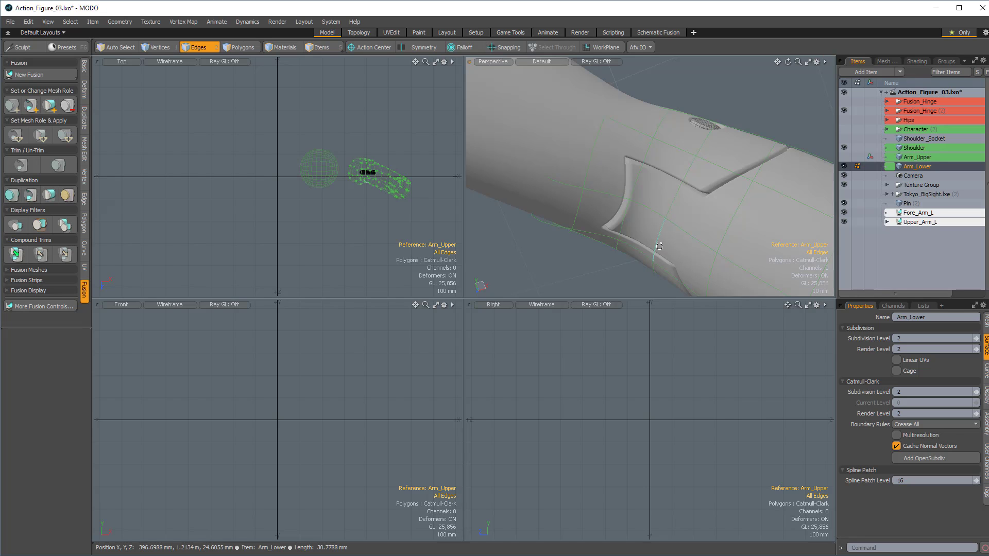
{"action": "left_click_drag", "start_coordinate": [659, 246], "coordinate": [811, 171], "text": "alt"}
Step: Hide the Arm_Lower and Shoulder meshes and deselect all items to show only the fused arm
{"action": "left_click", "coordinate": [844, 166]}
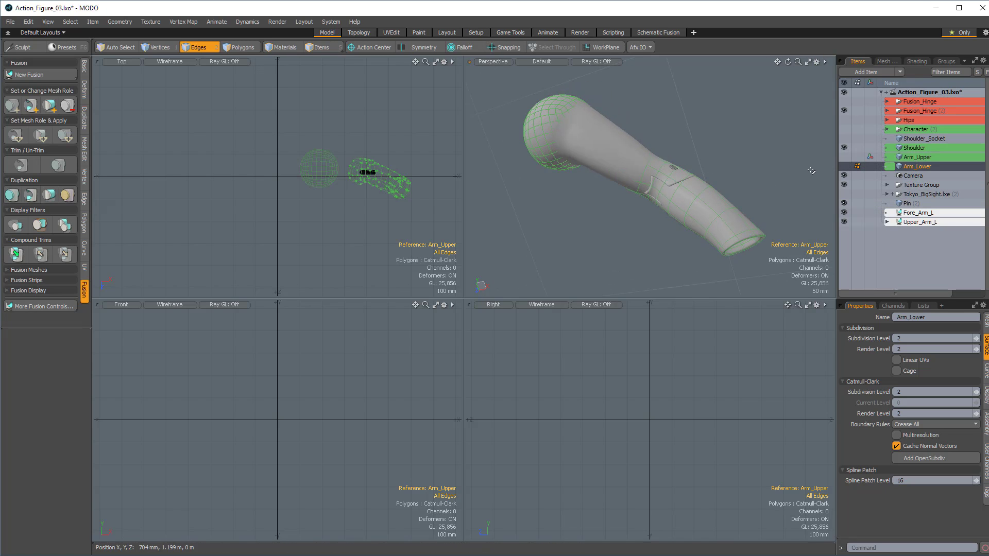
{"action": "left_click", "coordinate": [844, 148]}
{"action": "left_click_drag", "start_coordinate": [740, 204], "coordinate": [691, 214], "text": "alt"}
{"action": "left_click", "coordinate": [915, 222]}
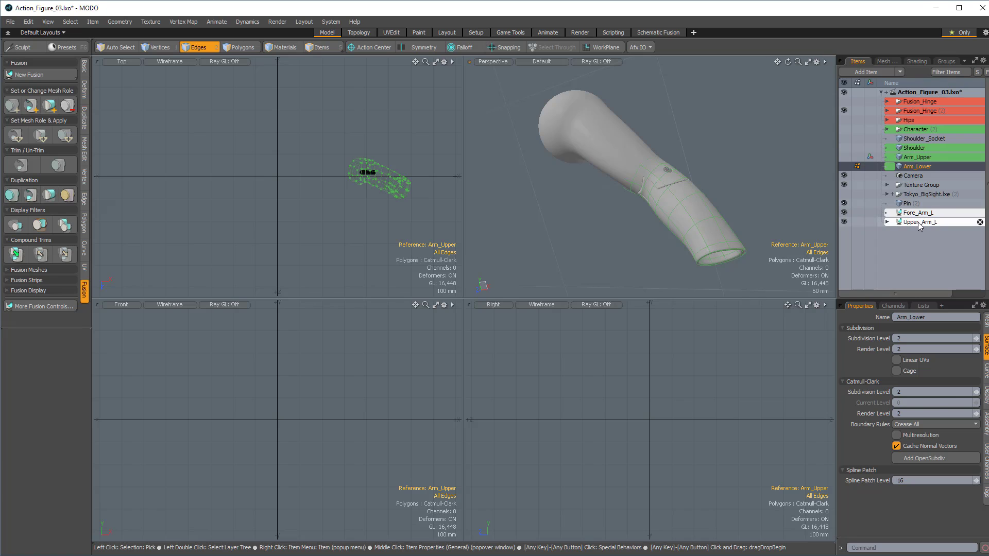
{"action": "left_click", "coordinate": [719, 157]}
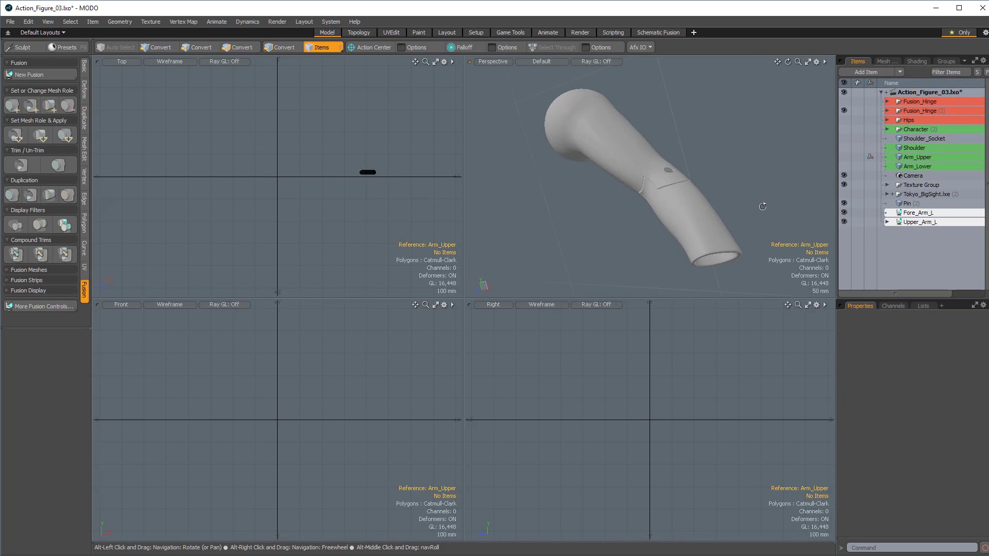
{"action": "left_click_drag", "start_coordinate": [763, 207], "coordinate": [637, 172], "text": "alt"}
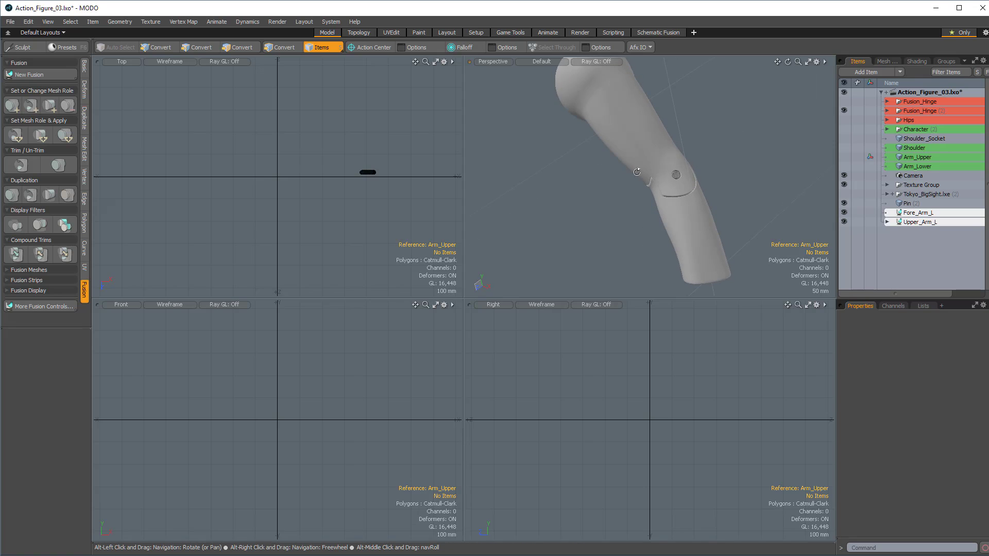
{"action": "left_click_drag", "start_coordinate": [680, 197], "coordinate": [655, 176], "text": "alt"}
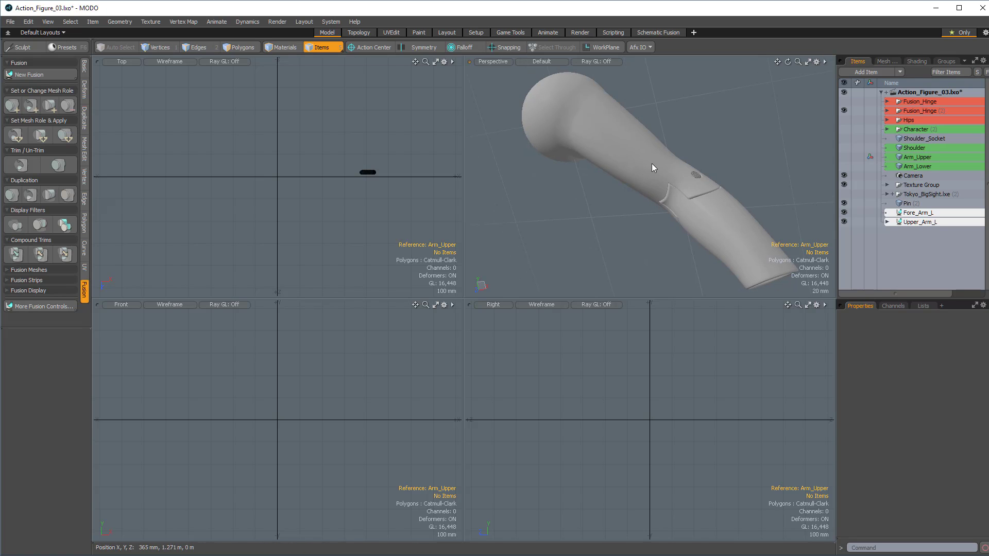
Step: Show the Character group, select the Character mesh inside it, and select and copy its body polygons
{"action": "left_click", "coordinate": [886, 130]}
{"action": "left_click", "coordinate": [931, 138]}
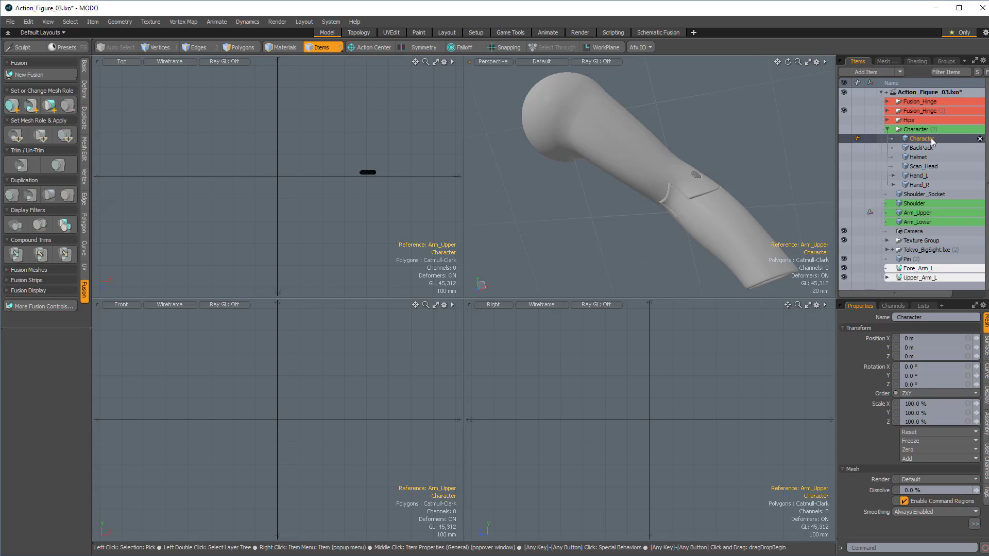
{"action": "left_click_drag", "start_coordinate": [717, 168], "coordinate": [680, 169], "text": "ctrl+alt"}
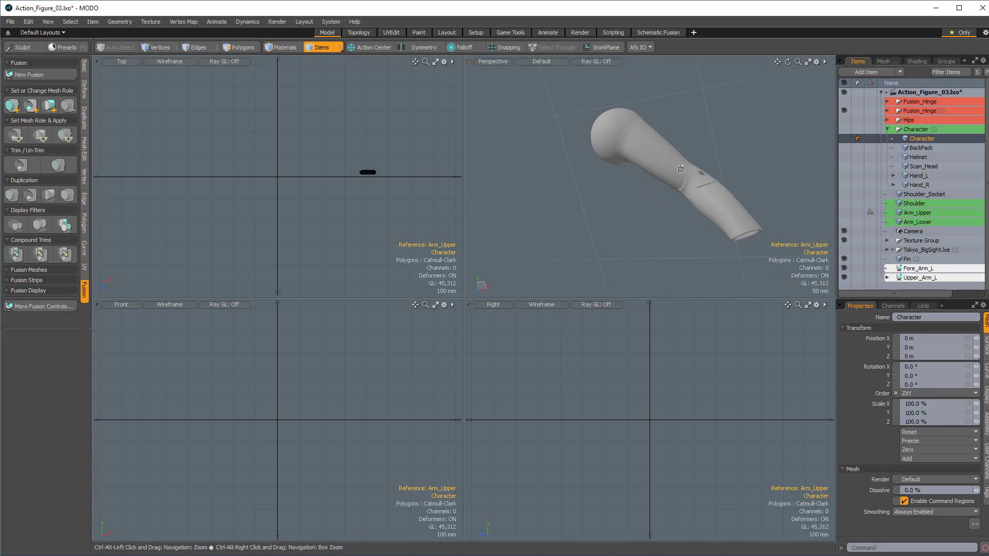
{"action": "left_click", "coordinate": [844, 129]}
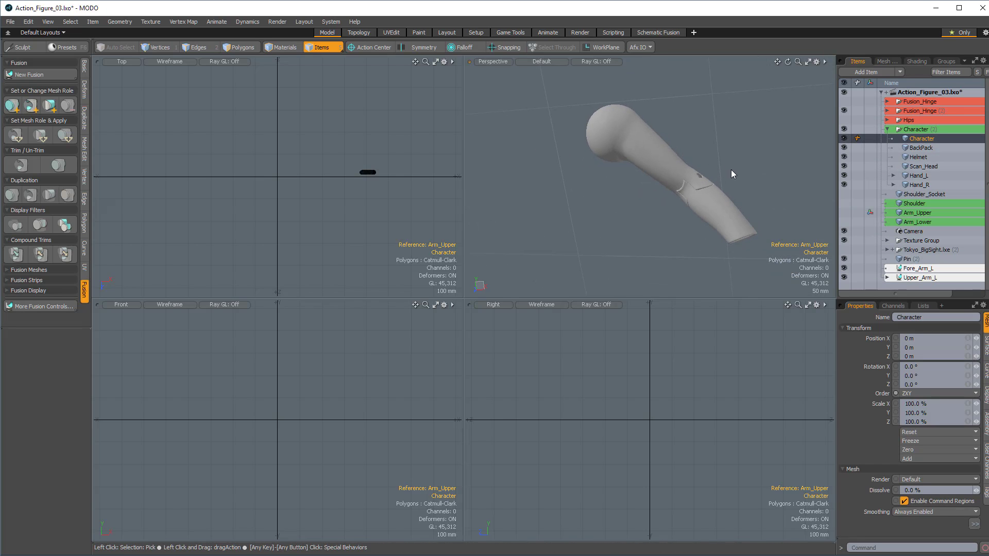
{"action": "left_click_drag", "start_coordinate": [706, 191], "coordinate": [592, 186], "text": "alt"}
{"action": "left_click", "coordinate": [651, 227]}
{"action": "left_click", "coordinate": [581, 220]}
{"action": "left_click_drag", "start_coordinate": [592, 186], "coordinate": [569, 174], "text": "ctrl+alt"}
{"action": "key", "text": "3"}
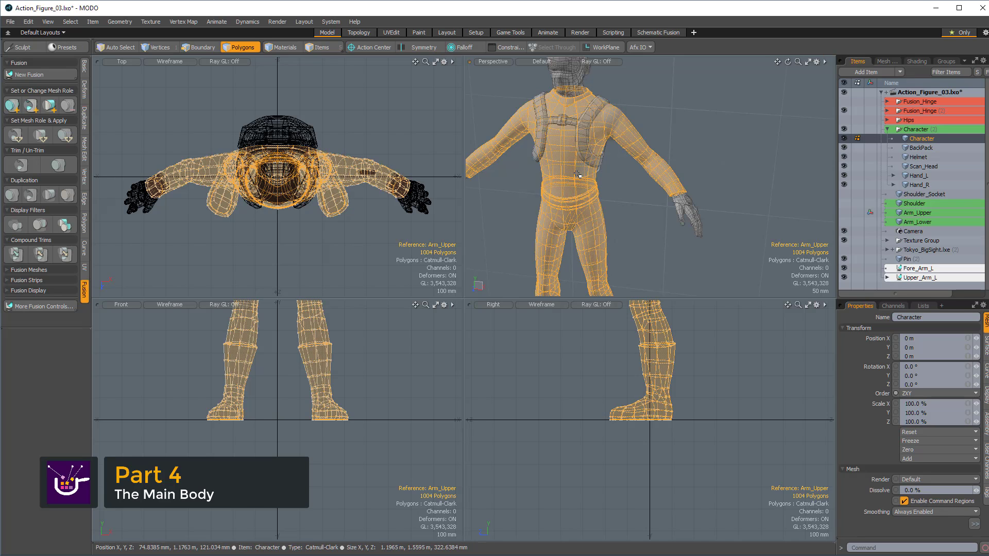
{"action": "left_click_drag", "start_coordinate": [577, 175], "coordinate": [708, 195], "text": "alt"}
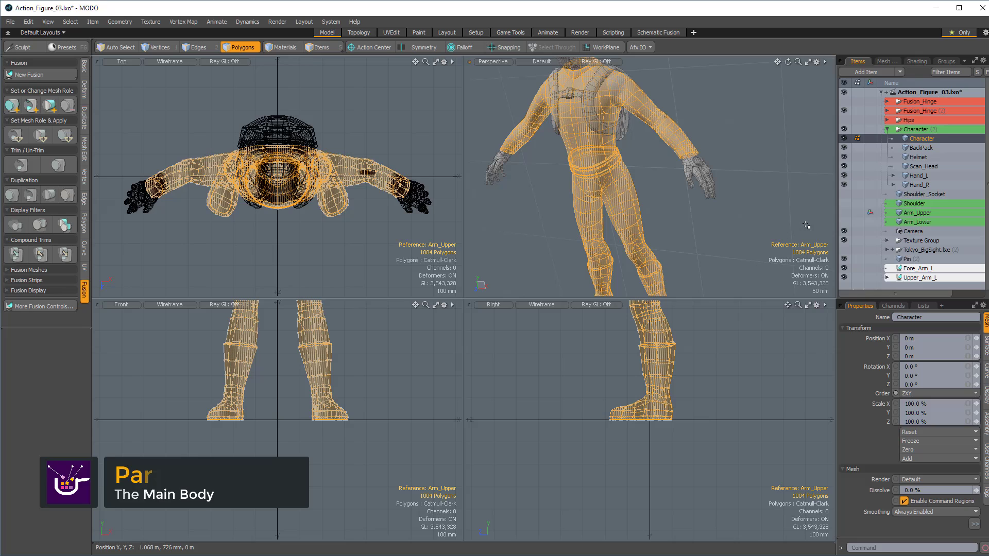
Step: Create a mesh item named Fusion_Body, paste the copied body polygons into it and hide the Character group
{"action": "left_click", "coordinate": [887, 129]}
{"action": "left_click", "coordinate": [914, 176]}
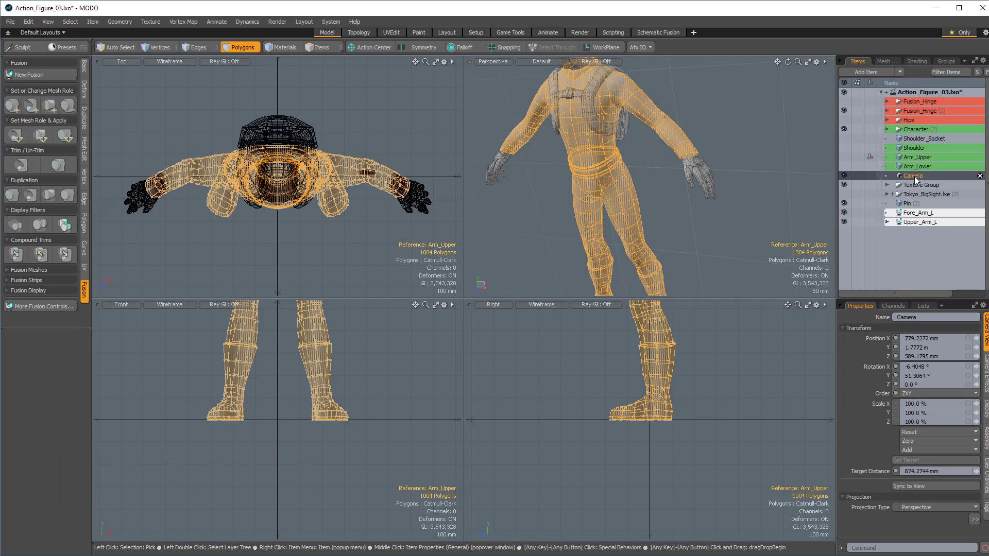
{"action": "key", "text": "n"}
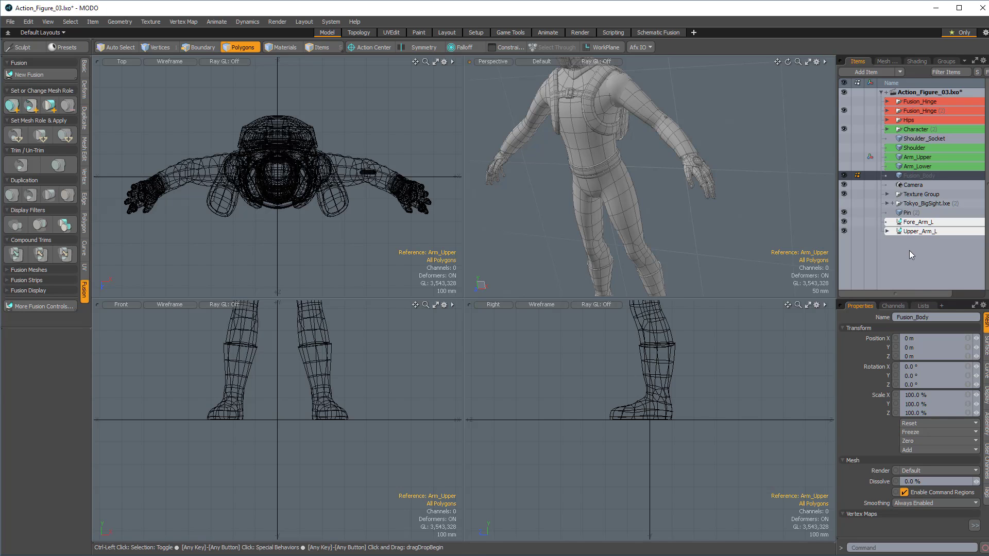
{"action": "key", "text": "ctrl+v"}
{"action": "left_click", "coordinate": [843, 129]}
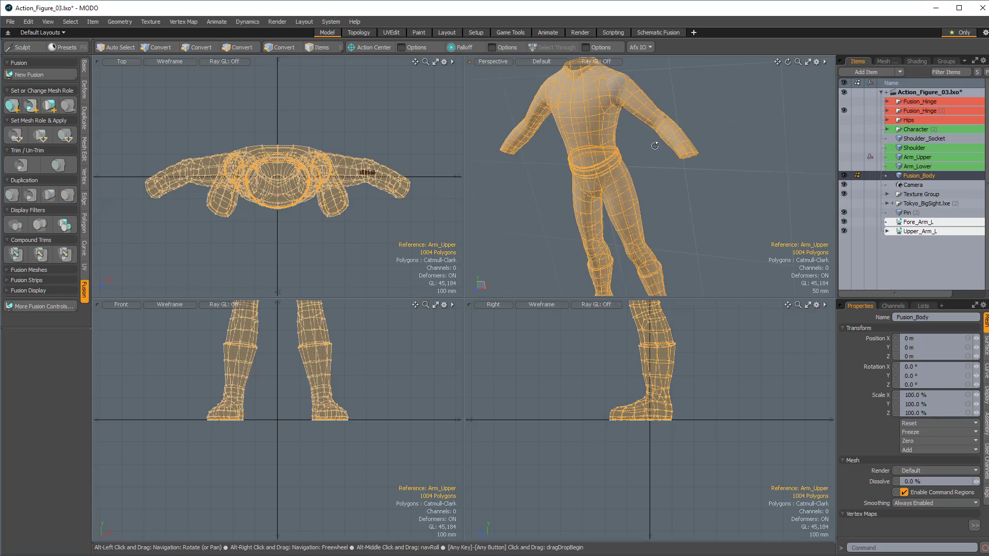
Step: Deselect the pasted polygons and examine Fusion_Body's whole figure, its left shoulder and upper arm, and the neck opening
{"action": "left_click_drag", "start_coordinate": [657, 148], "coordinate": [664, 178], "text": "alt+shift"}
{"action": "left_click", "coordinate": [695, 135]}
{"action": "left_click_drag", "start_coordinate": [564, 229], "coordinate": [607, 190], "text": "alt+shift"}
{"action": "scroll", "coordinate": [635, 200], "scroll_direction": "down", "scroll_amount": 2}
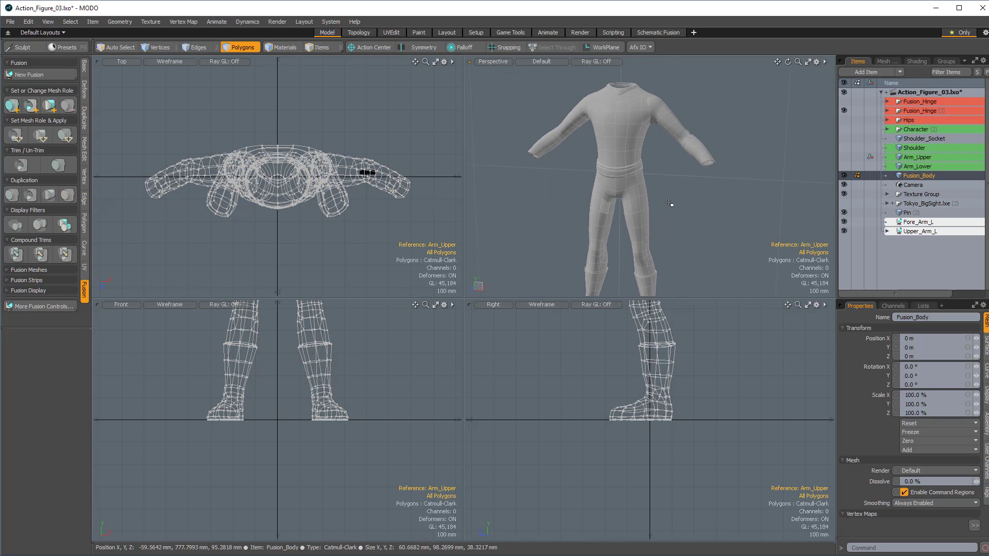
{"action": "left_click_drag", "start_coordinate": [673, 211], "coordinate": [608, 120], "text": "alt"}
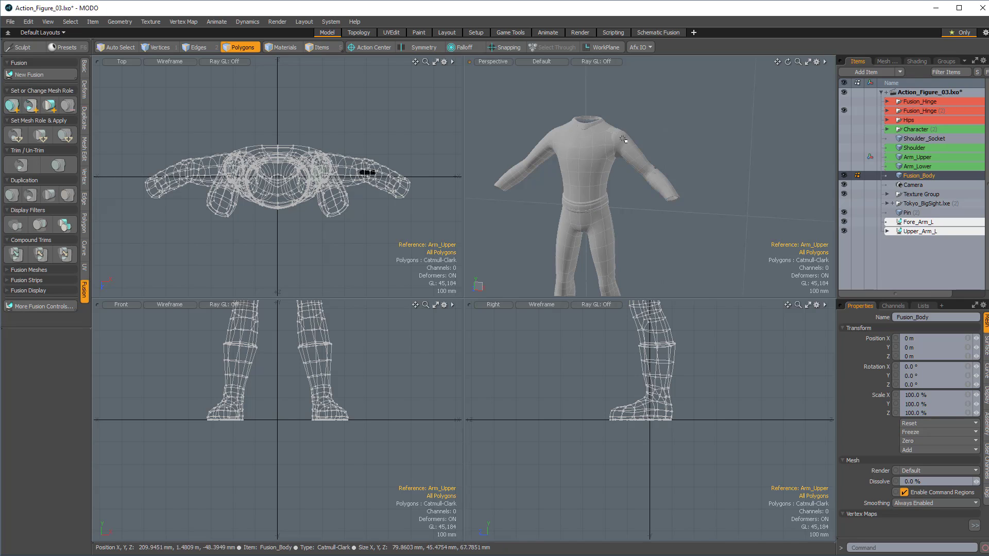
{"action": "scroll", "coordinate": [627, 153], "scroll_direction": "up", "scroll_amount": 4}
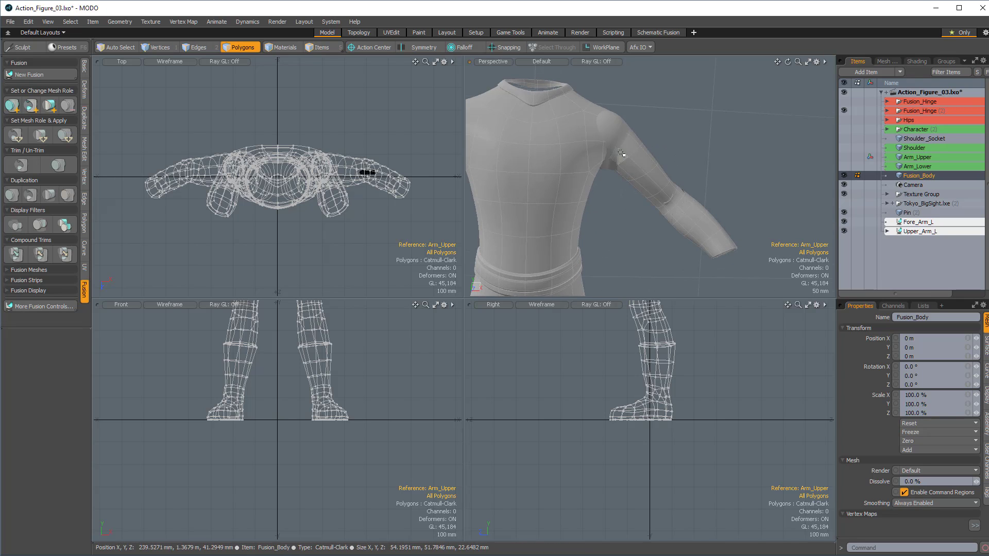
{"action": "left_click_drag", "start_coordinate": [638, 135], "coordinate": [623, 140], "text": "alt"}
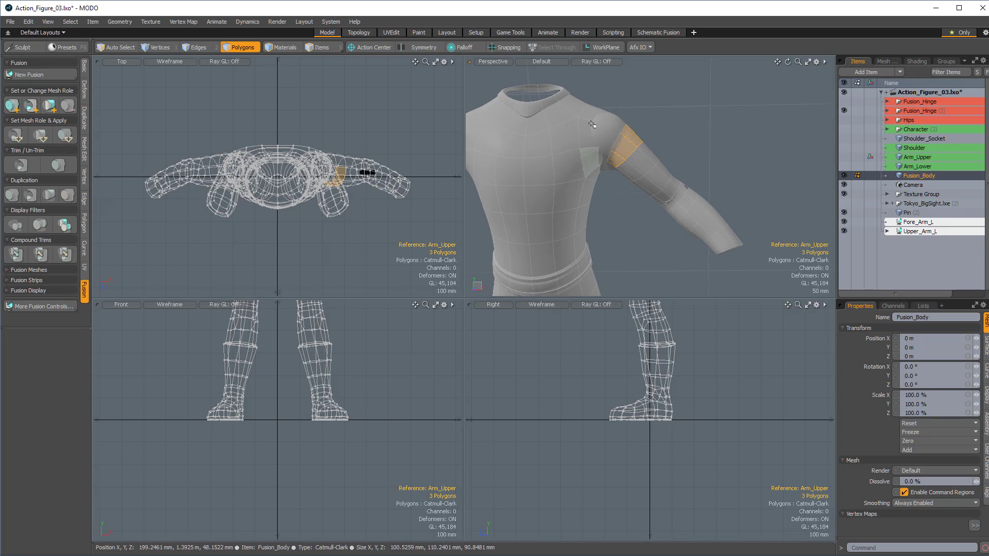
{"action": "left_click_drag", "start_coordinate": [636, 175], "coordinate": [622, 198], "text": "alt"}
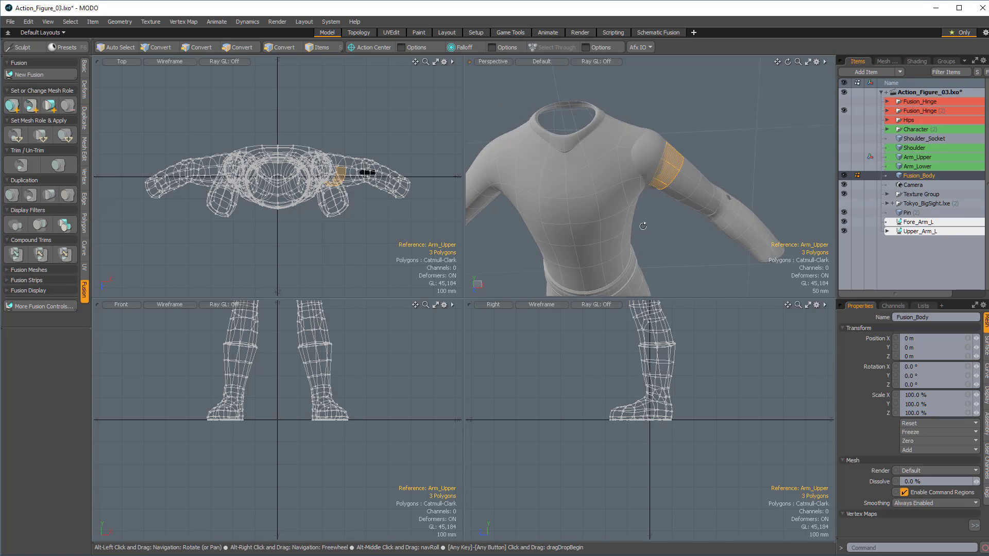
{"action": "left_click_drag", "start_coordinate": [524, 126], "coordinate": [600, 134], "text": "ctrl+alt"}
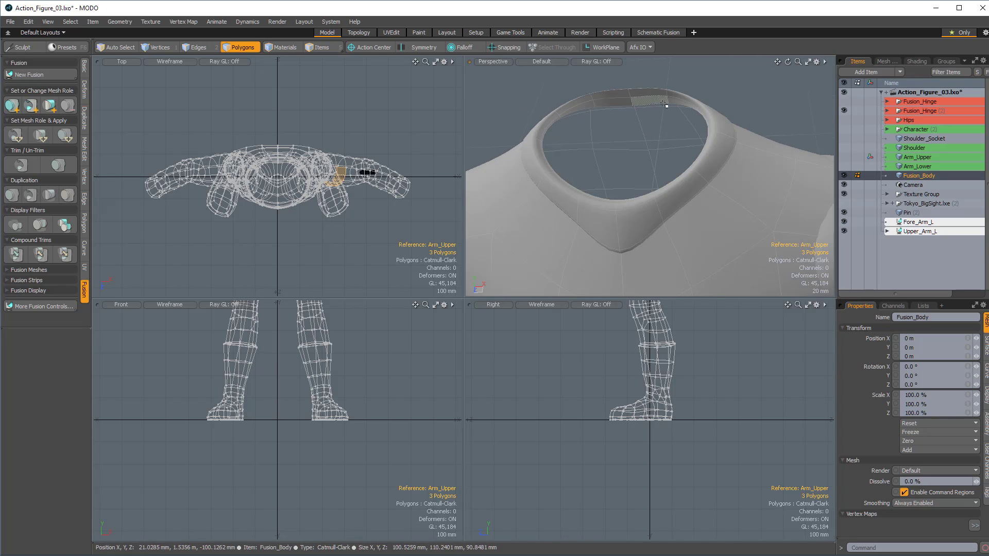
{"action": "left_click_drag", "start_coordinate": [694, 140], "coordinate": [552, 141], "text": "alt"}
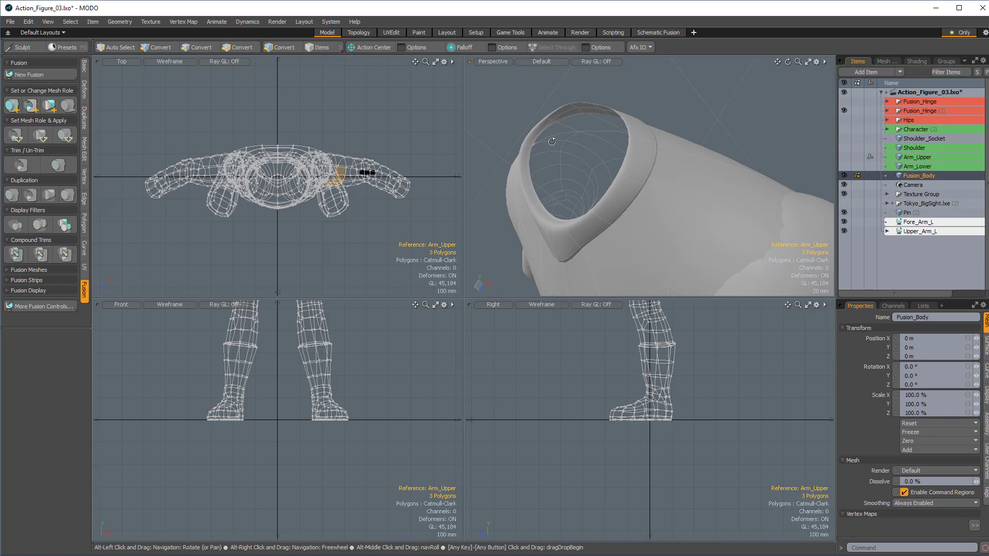
{"action": "left_click_drag", "start_coordinate": [594, 201], "coordinate": [627, 200], "text": "alt"}
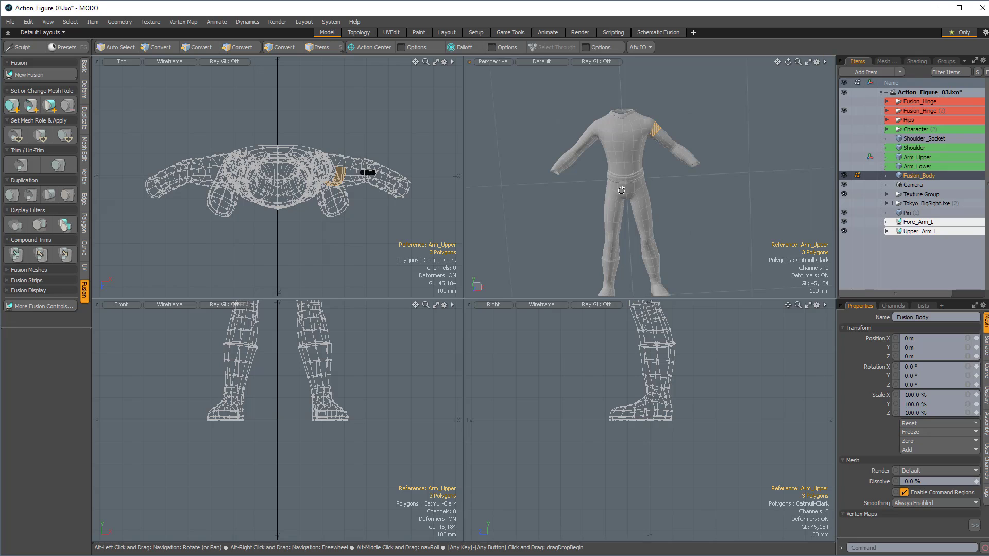
Step: Show the Hips group together with Fusion_Body to see where its hip cylinders cross the legs
{"action": "left_click_drag", "start_coordinate": [621, 190], "coordinate": [597, 163], "text": "alt"}
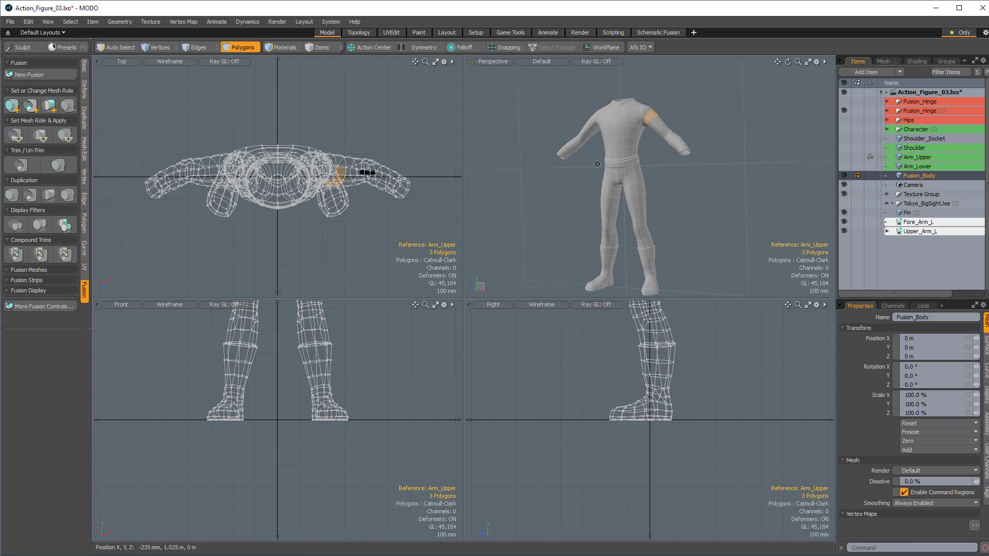
{"action": "left_click_drag", "start_coordinate": [707, 203], "coordinate": [649, 189], "text": "alt"}
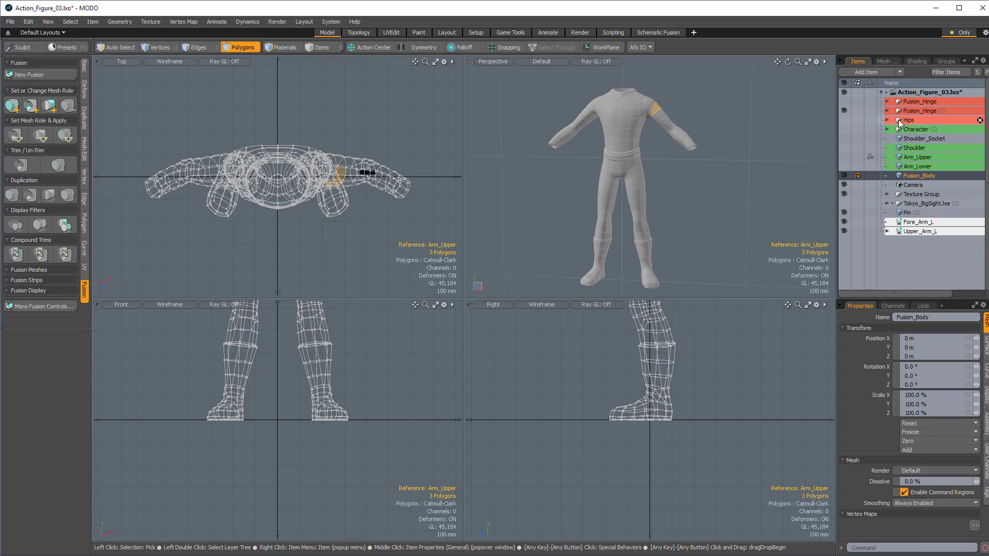
{"action": "left_click", "coordinate": [844, 120]}
{"action": "left_click_drag", "start_coordinate": [686, 173], "coordinate": [617, 130], "text": "alt"}
{"action": "scroll", "coordinate": [631, 176], "scroll_direction": "up", "scroll_amount": 5}
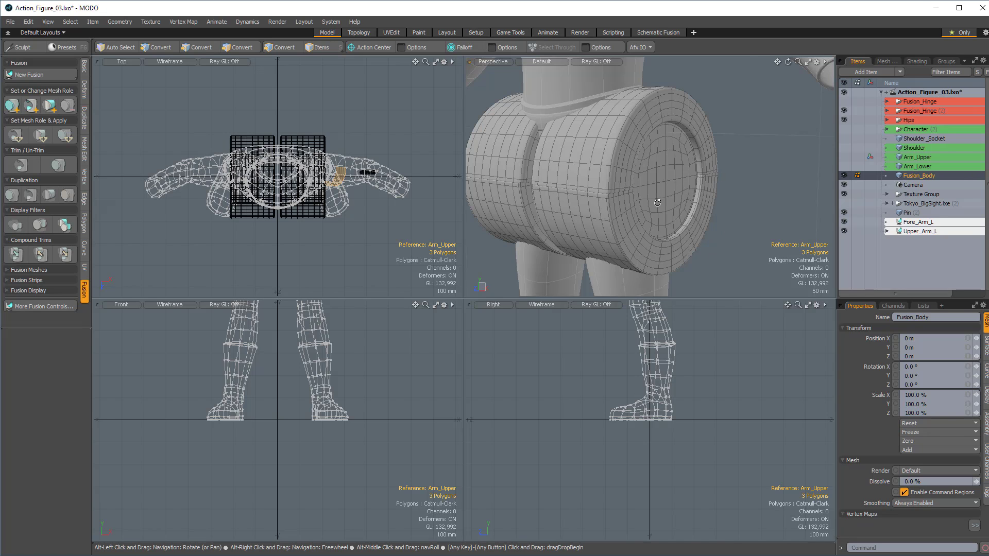
{"action": "left_click_drag", "start_coordinate": [658, 202], "coordinate": [686, 190], "text": "alt"}
{"action": "key", "text": "l"}
{"action": "key", "text": "ctrl+x"}
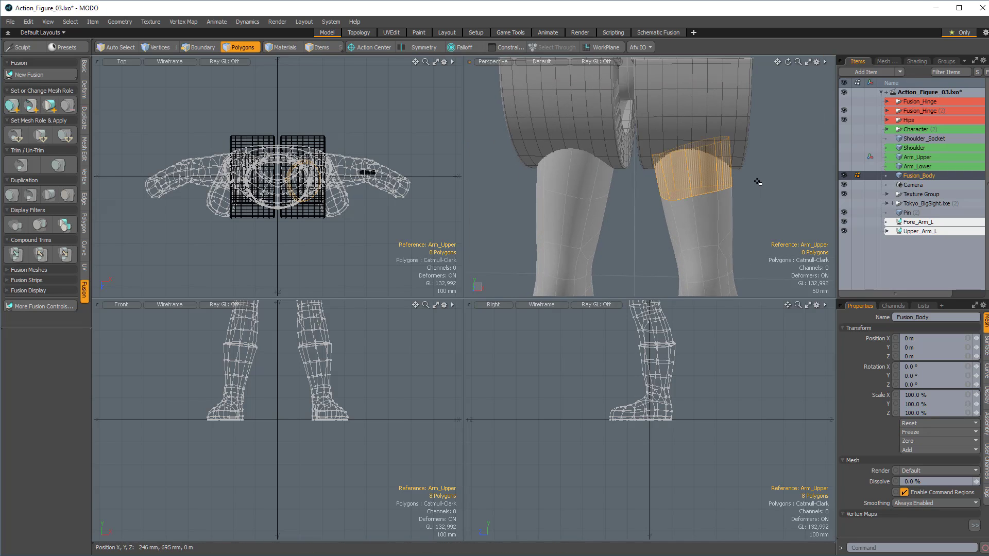
Step: Turn on X symmetry and delete the polygon loop around both thighs at the hip cylinders' lower edge plus the detached lower legs
{"action": "left_click", "coordinate": [420, 46]}
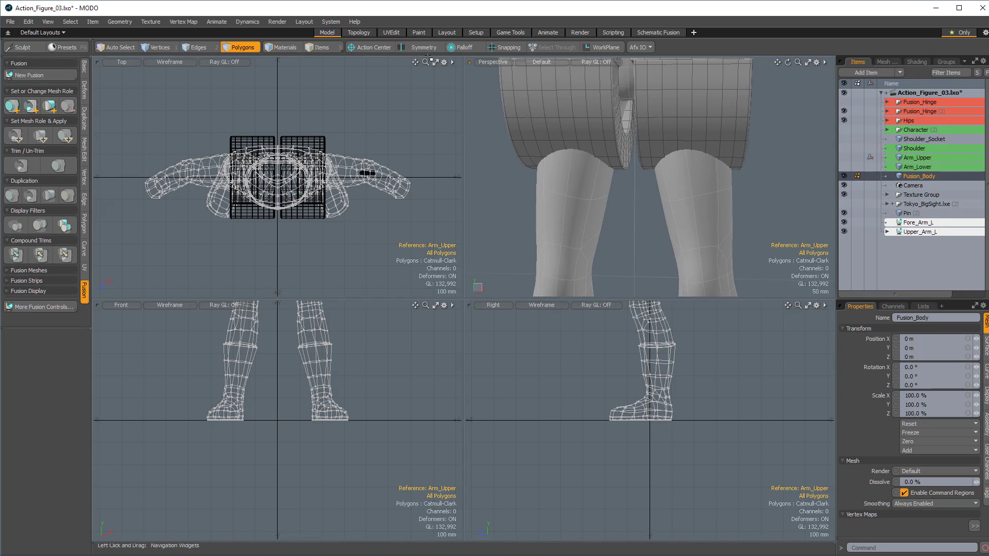
{"action": "left_click_drag", "start_coordinate": [682, 170], "coordinate": [705, 171]}
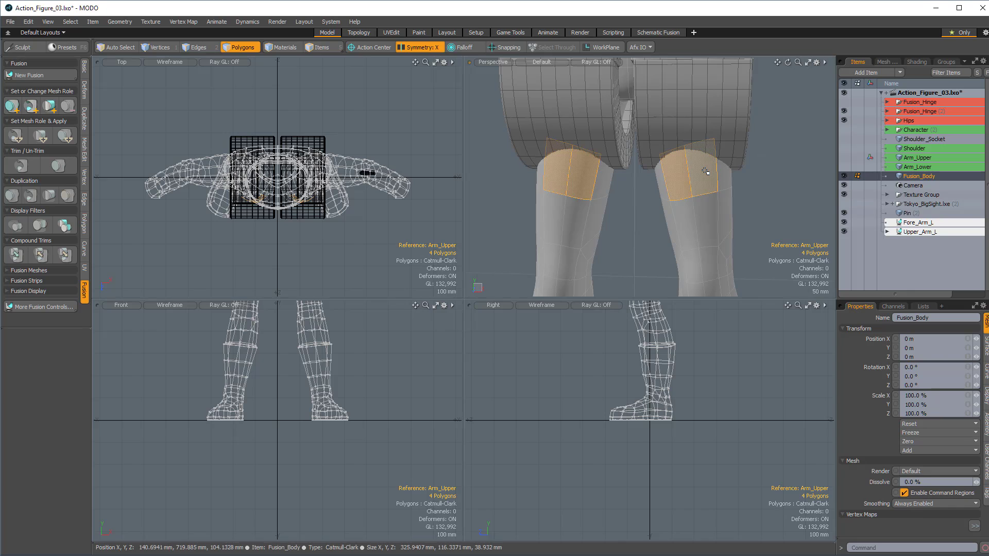
{"action": "double_click", "coordinate": [705, 172]}
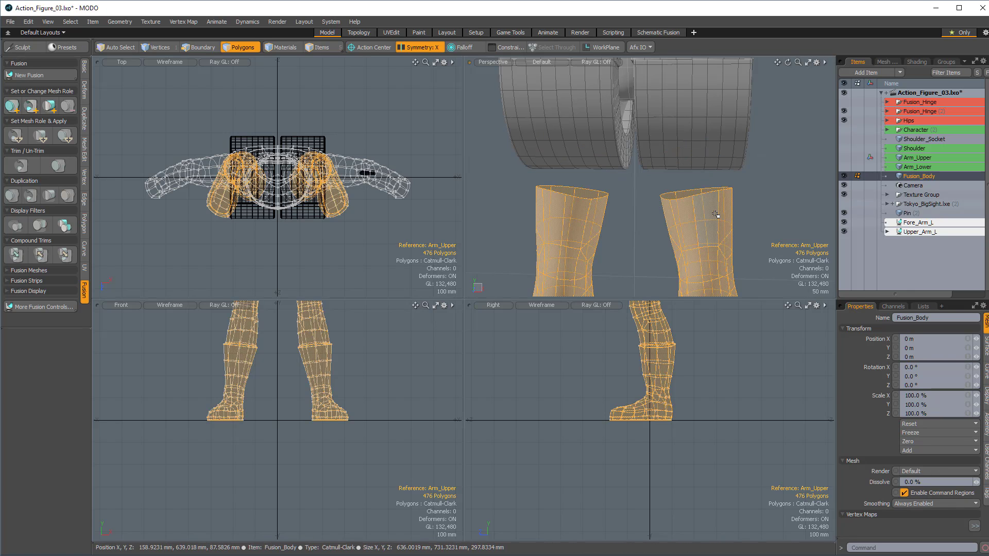
{"action": "key", "text": "Delete"}
Step: Delete the polygon loop around both upper arms below the shoulders, along with the detached remainder of each arm
{"action": "mouse_move", "coordinate": [675, 246]}
{"action": "left_mouse_down", "text": "ctrl+alt"}
{"action": "mouse_move", "coordinate": [675, 204]}
{"action": "mouse_move", "coordinate": [680, 257]}
{"action": "left_mouse_up", "text": "ctrl+alt"}
{"action": "mouse_move", "coordinate": [679, 196]}
{"action": "left_mouse_down", "text": "alt"}
{"action": "mouse_move", "coordinate": [653, 206]}
{"action": "mouse_move", "coordinate": [708, 181]}
{"action": "mouse_move", "coordinate": [686, 160]}
{"action": "mouse_move", "coordinate": [766, 199]}
{"action": "mouse_move", "coordinate": [738, 178]}
{"action": "mouse_move", "coordinate": [669, 186]}
{"action": "mouse_move", "coordinate": [580, 217]}
{"action": "mouse_move", "coordinate": [716, 151]}
{"action": "mouse_move", "coordinate": [693, 187]}
{"action": "left_mouse_up", "text": "alt"}
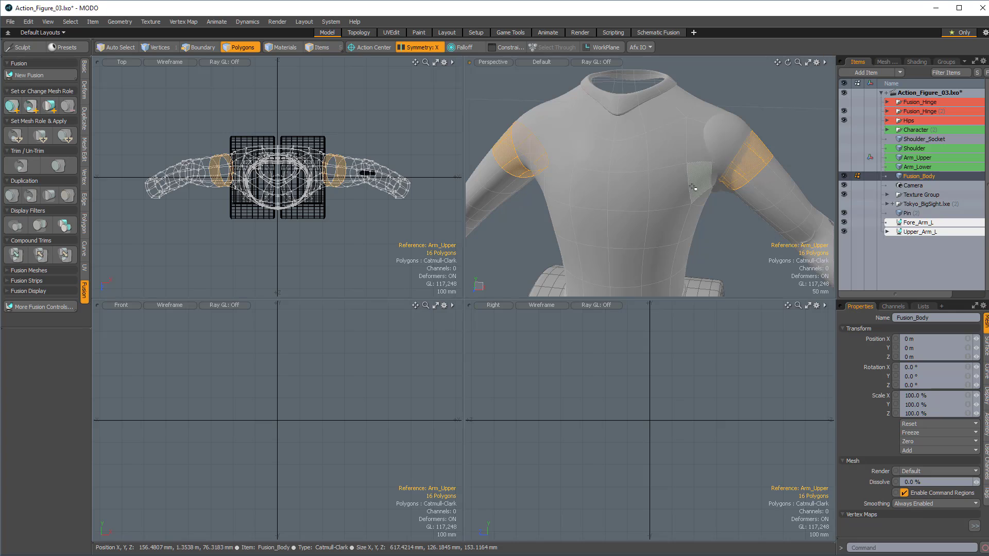
{"action": "key", "text": "Delete"}
{"action": "left_click_drag", "start_coordinate": [774, 195], "coordinate": [629, 115], "text": "alt"}
{"action": "double_click", "coordinate": [747, 174]}
{"action": "key", "text": "Delete"}
Step: Select the open edge loops of both thighs and extend them with Edge Extend by 5 mm in X and -16 mm in Y
{"action": "left_click_drag", "start_coordinate": [721, 165], "coordinate": [741, 114], "text": "alt"}
{"action": "key", "text": "shift+a"}
{"action": "left_click_drag", "start_coordinate": [653, 449], "coordinate": [670, 426], "text": "alt+shift"}
{"action": "double_click", "coordinate": [672, 492]}
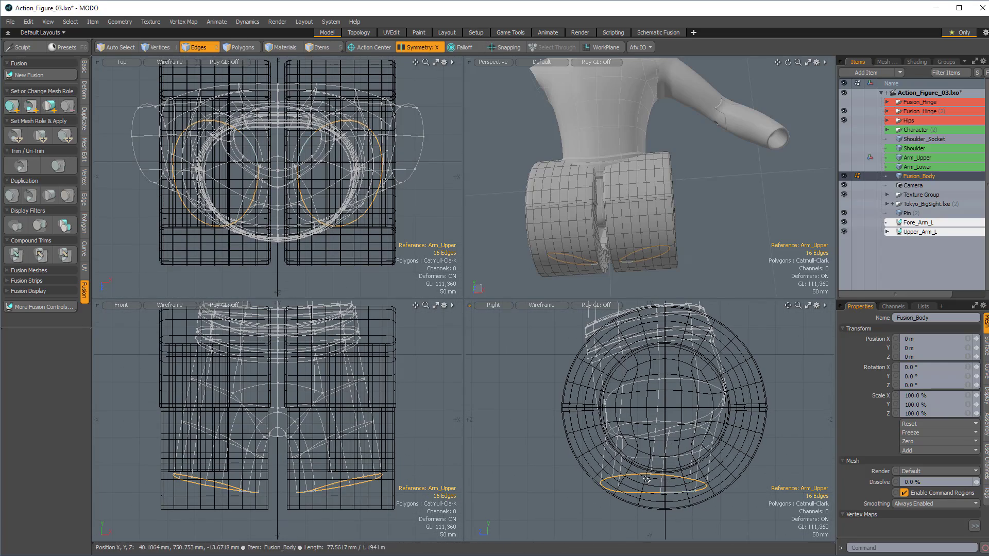
{"action": "mouse_move", "coordinate": [405, 484]}
{"action": "left_mouse_down", "text": "alt+shift"}
{"action": "mouse_move", "coordinate": [412, 475]}
{"action": "mouse_move", "coordinate": [399, 470]}
{"action": "left_mouse_up", "text": "alt+shift"}
{"action": "scroll", "coordinate": [398, 470], "scroll_direction": "up", "scroll_amount": 3}
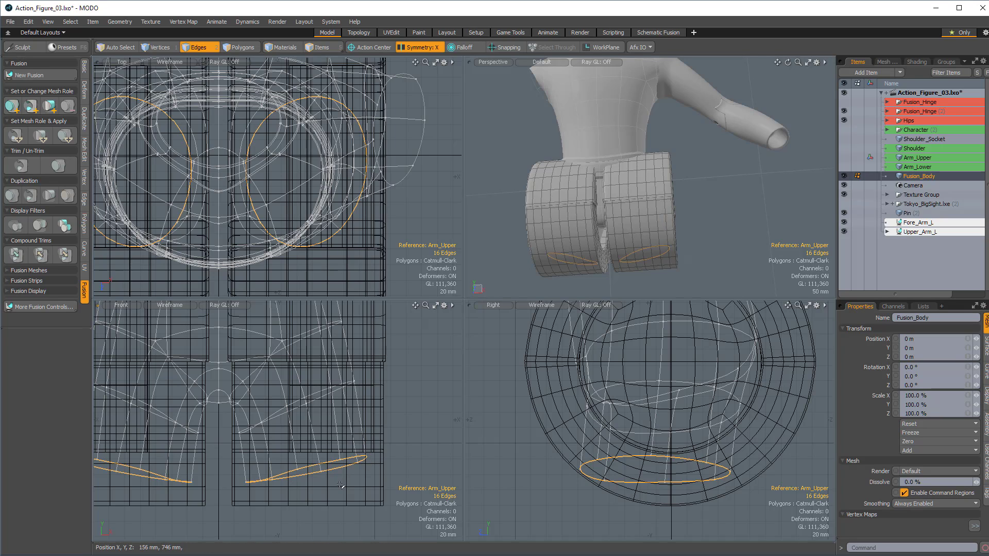
{"action": "key", "text": "y"}
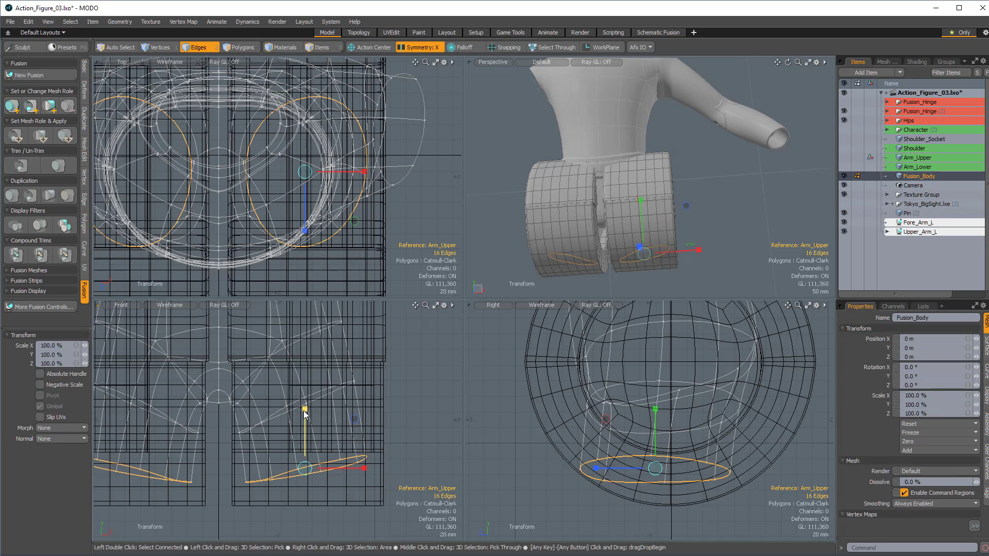
{"action": "key", "text": "z"}
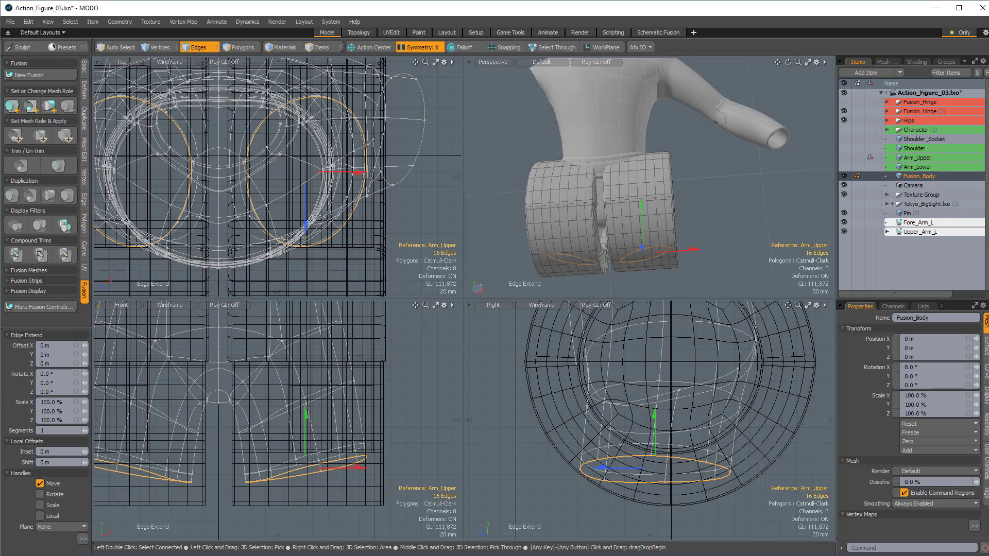
{"action": "left_click_drag", "start_coordinate": [305, 468], "coordinate": [309, 480]}
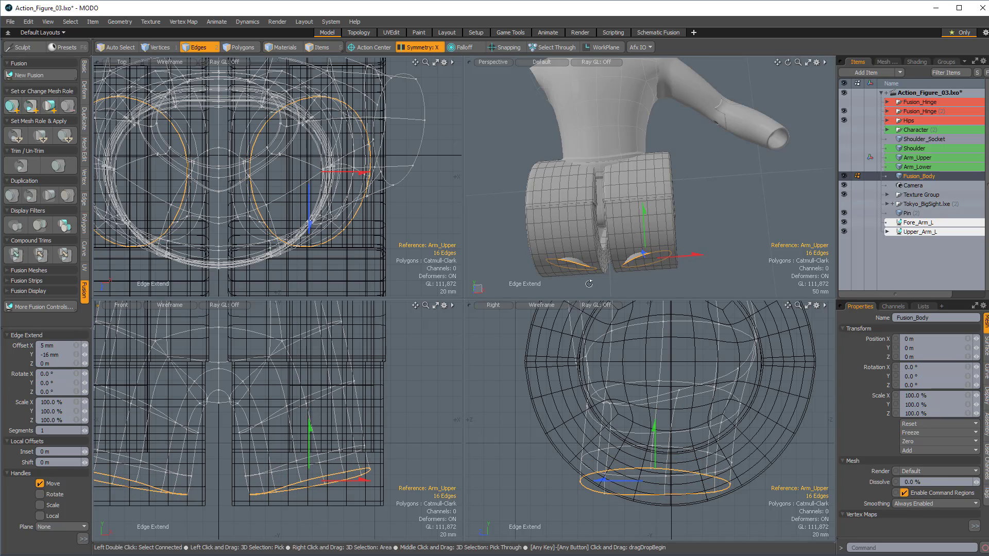
{"action": "left_click_drag", "start_coordinate": [589, 284], "coordinate": [580, 225], "text": "alt"}
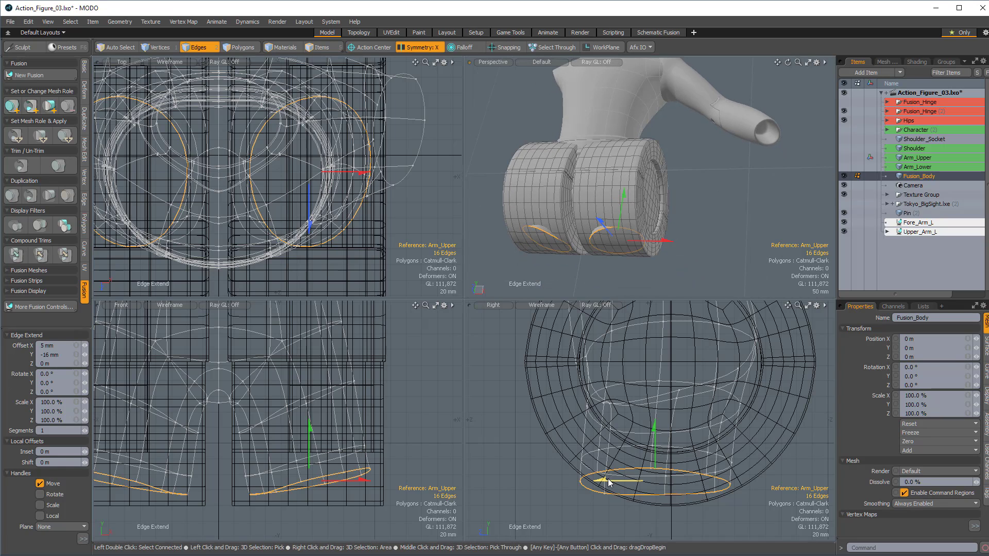
Step: Adjust the extended leg-opening edge loops of the body to offsets of about -12 mm in Y and -3 mm in Z
{"action": "left_click_drag", "start_coordinate": [600, 480], "coordinate": [602, 480]}
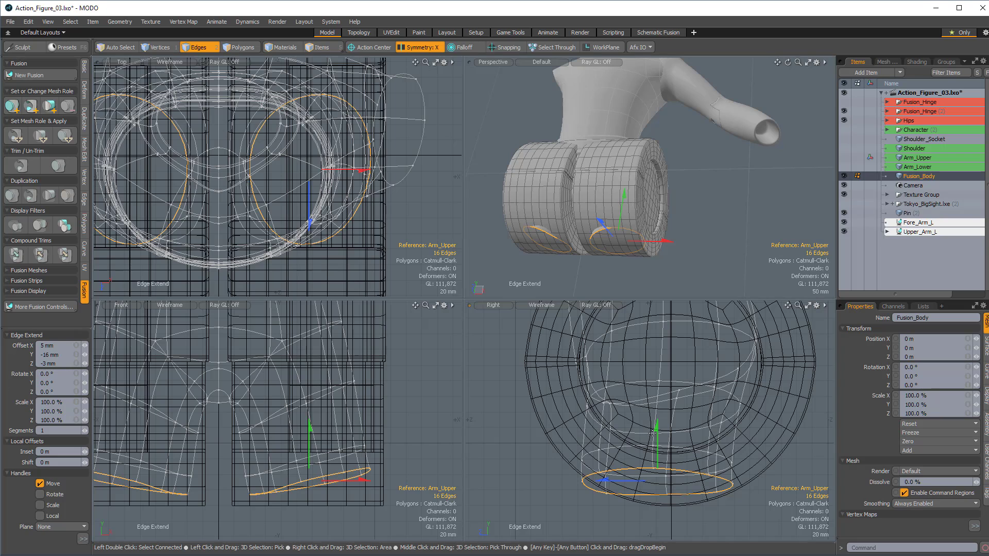
{"action": "left_click_drag", "start_coordinate": [658, 435], "coordinate": [658, 430]}
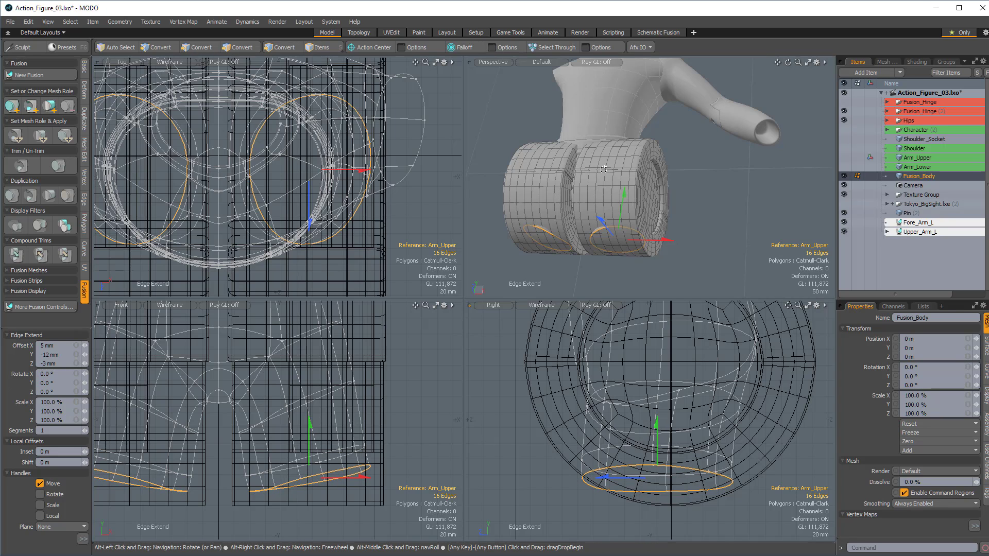
{"action": "mouse_move", "coordinate": [602, 227]}
{"action": "left_mouse_down", "text": "alt"}
{"action": "mouse_move", "coordinate": [596, 244]}
{"action": "mouse_move", "coordinate": [600, 231]}
{"action": "left_mouse_up", "text": "alt"}
{"action": "scroll", "coordinate": [595, 244], "scroll_direction": "up", "scroll_amount": 4}
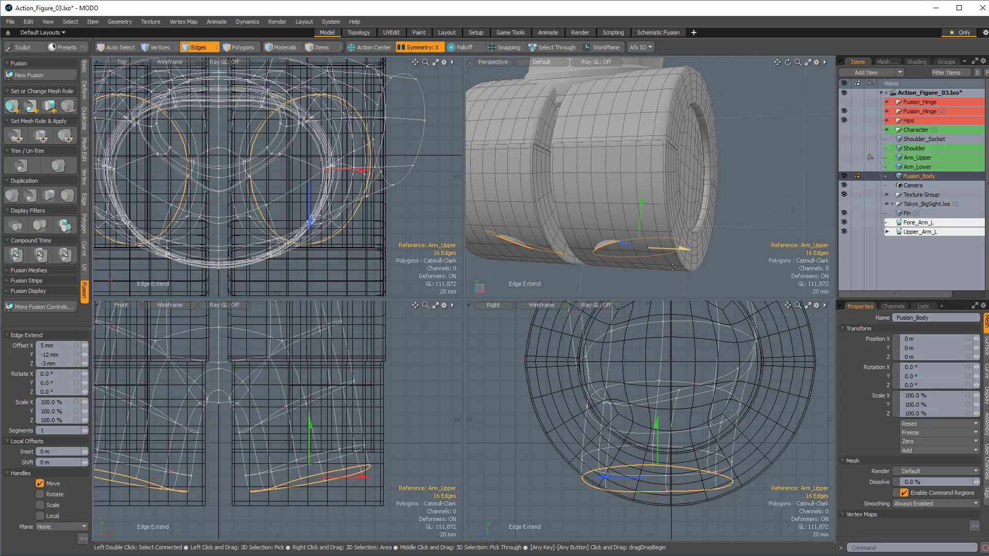
Step: Hide the Hips, Fore_Arm_L, Upper_Arm_L and Pin items so the body mesh stands alone
{"action": "left_click", "coordinate": [844, 121]}
{"action": "left_click_drag", "start_coordinate": [701, 163], "coordinate": [745, 173], "text": "alt"}
{"action": "scroll", "coordinate": [698, 148], "scroll_direction": "down", "scroll_amount": 4}
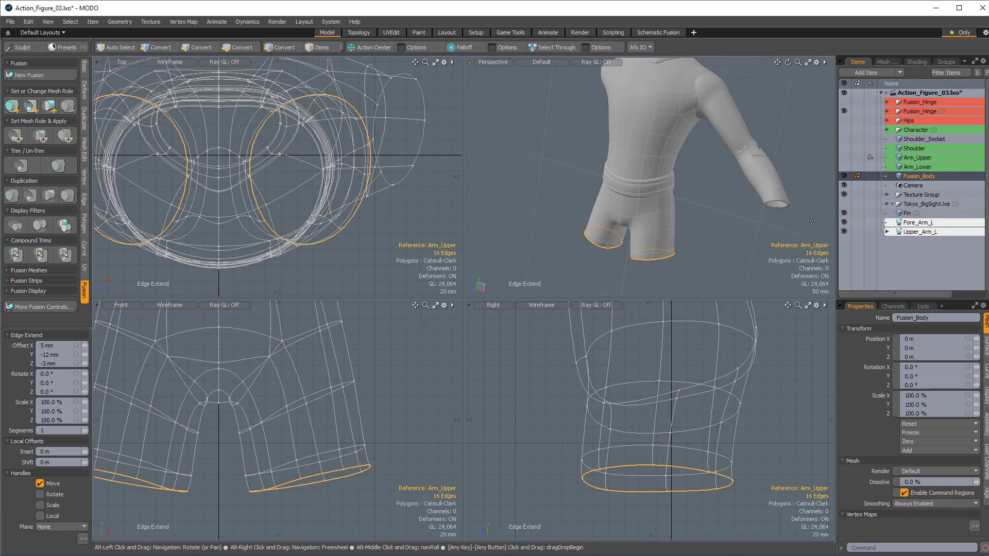
{"action": "left_click", "coordinate": [844, 223]}
{"action": "left_click", "coordinate": [844, 232]}
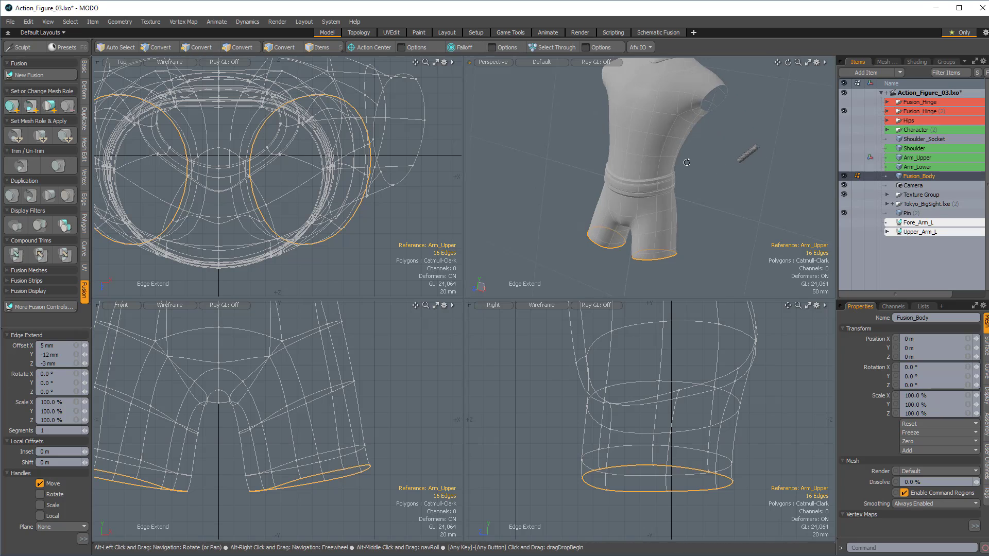
{"action": "left_click", "coordinate": [844, 213]}
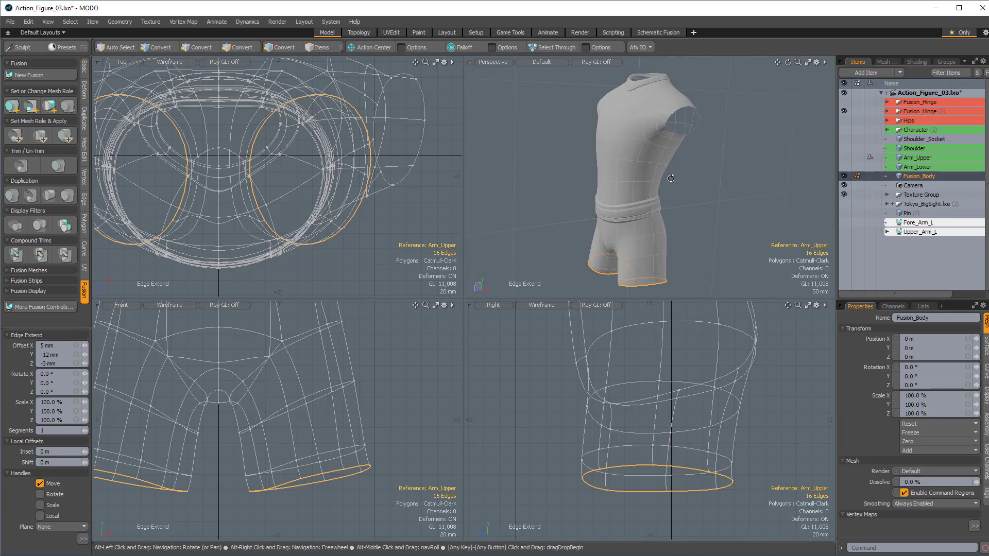
Step: Close both armholes of the body by selecting the opposing edges of each opening and bridging them with one segment
{"action": "mouse_move", "coordinate": [669, 164]}
{"action": "left_mouse_down", "text": "alt"}
{"action": "mouse_move", "coordinate": [705, 167]}
{"action": "mouse_move", "coordinate": [717, 139]}
{"action": "mouse_move", "coordinate": [696, 166]}
{"action": "mouse_move", "coordinate": [737, 164]}
{"action": "mouse_move", "coordinate": [687, 148]}
{"action": "mouse_move", "coordinate": [651, 167]}
{"action": "left_mouse_up", "text": "alt"}
{"action": "key", "text": "space"}
{"action": "double_click", "coordinate": [672, 135]}
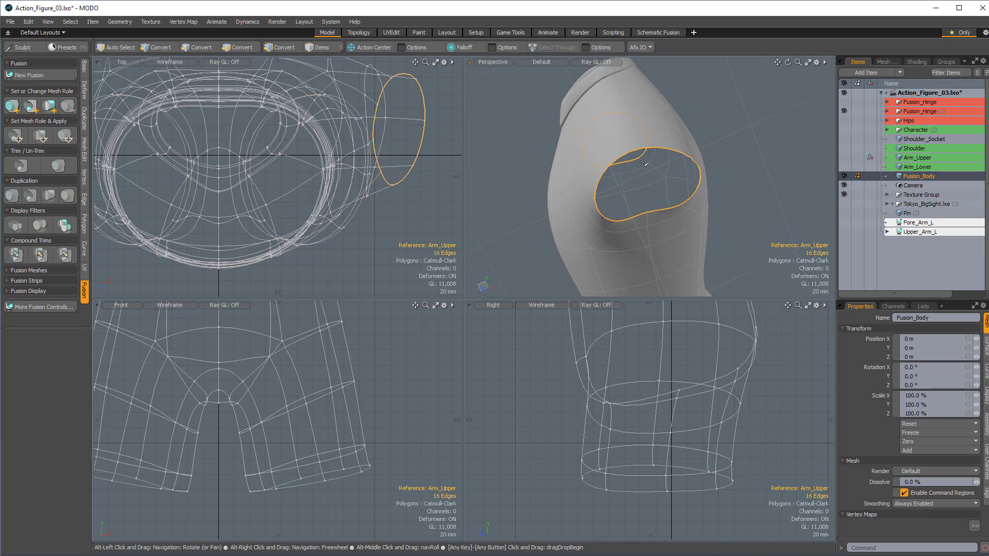
{"action": "left_click_drag", "start_coordinate": [660, 204], "coordinate": [744, 160], "text": "alt"}
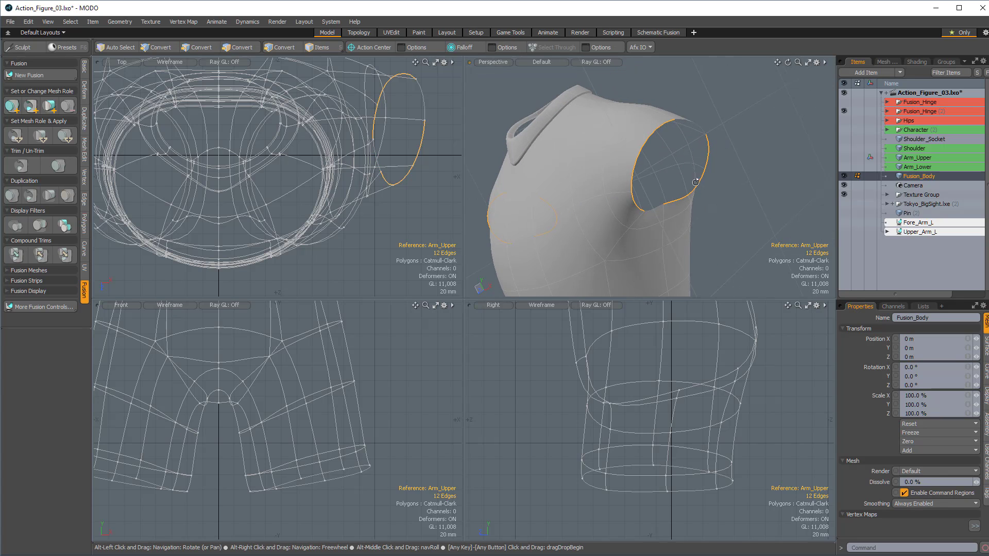
{"action": "left_click_drag", "start_coordinate": [695, 182], "coordinate": [721, 197], "text": "alt"}
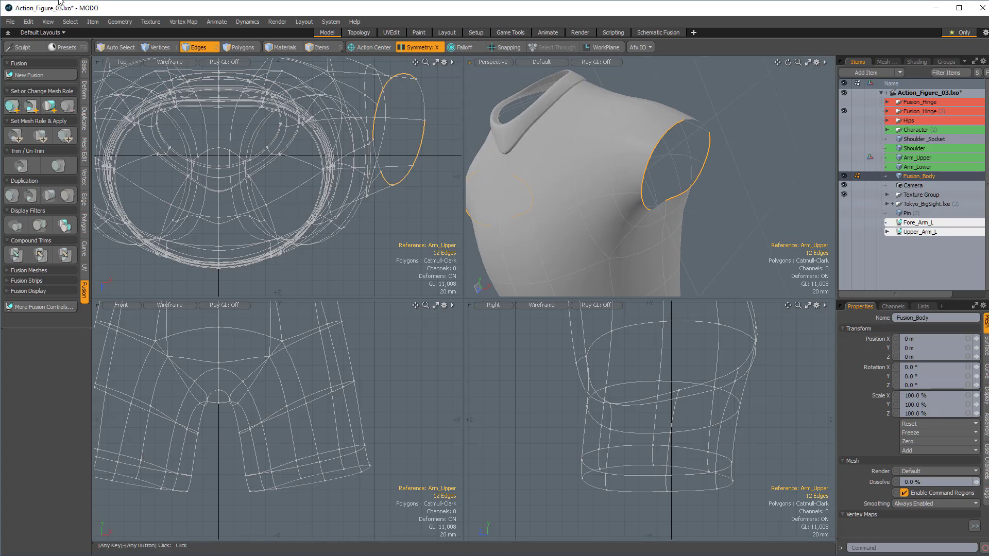
{"action": "left_click", "coordinate": [84, 200]}
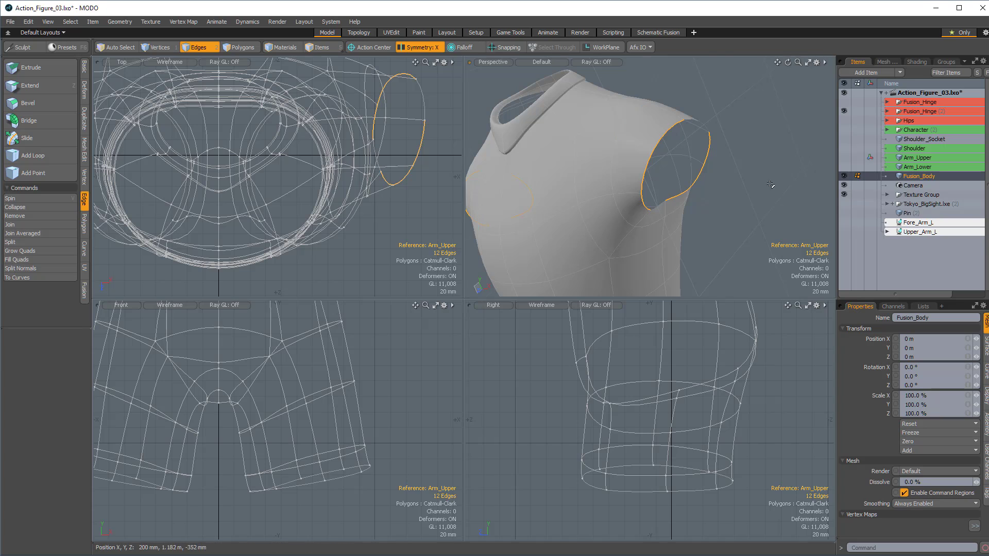
{"action": "left_click_drag", "start_coordinate": [612, 132], "coordinate": [644, 132], "text": "alt"}
{"action": "left_click_drag", "start_coordinate": [667, 182], "coordinate": [569, 206], "text": "alt"}
{"action": "left_click", "coordinate": [85, 66]}
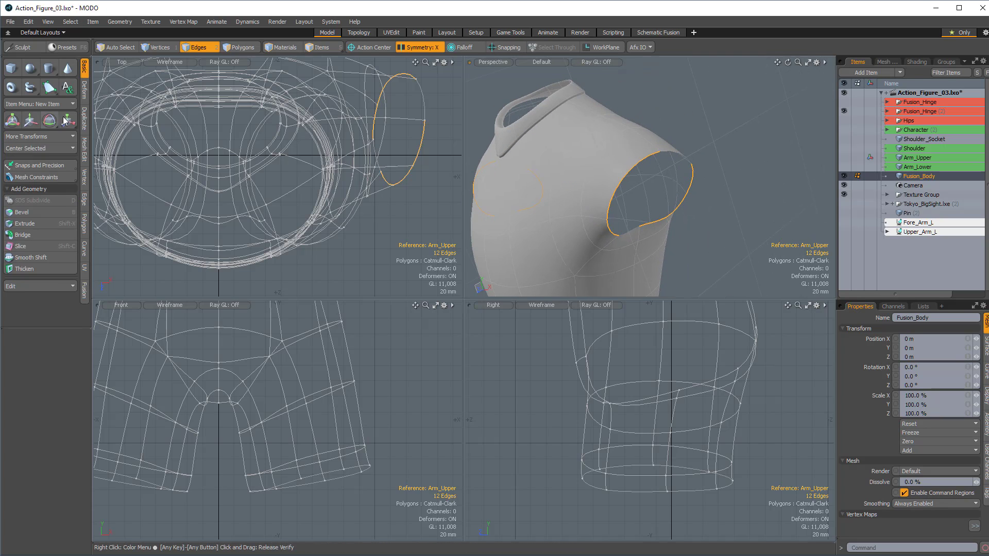
{"action": "left_click", "coordinate": [23, 235]}
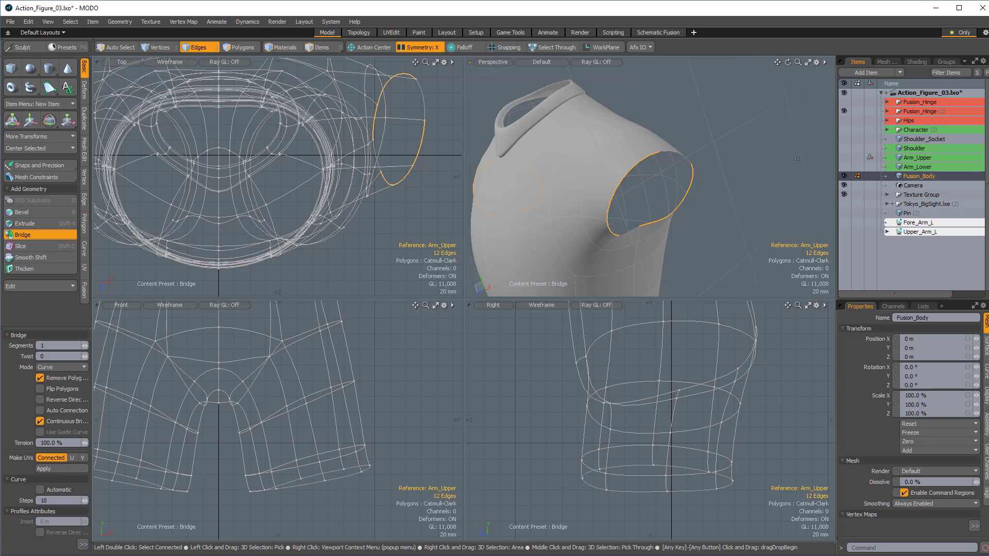
{"action": "left_click", "coordinate": [795, 155]}
{"action": "left_click_drag", "start_coordinate": [510, 164], "coordinate": [837, 192], "text": "alt"}
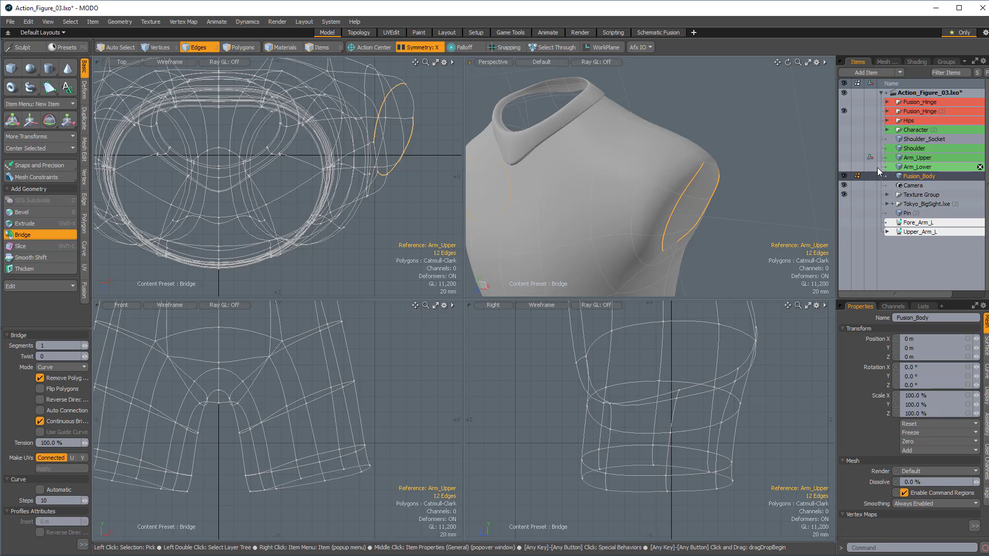
Step: Temporarily show the Shoulder_Socket item to compare it with the capped armhole
{"action": "left_click", "coordinate": [843, 140]}
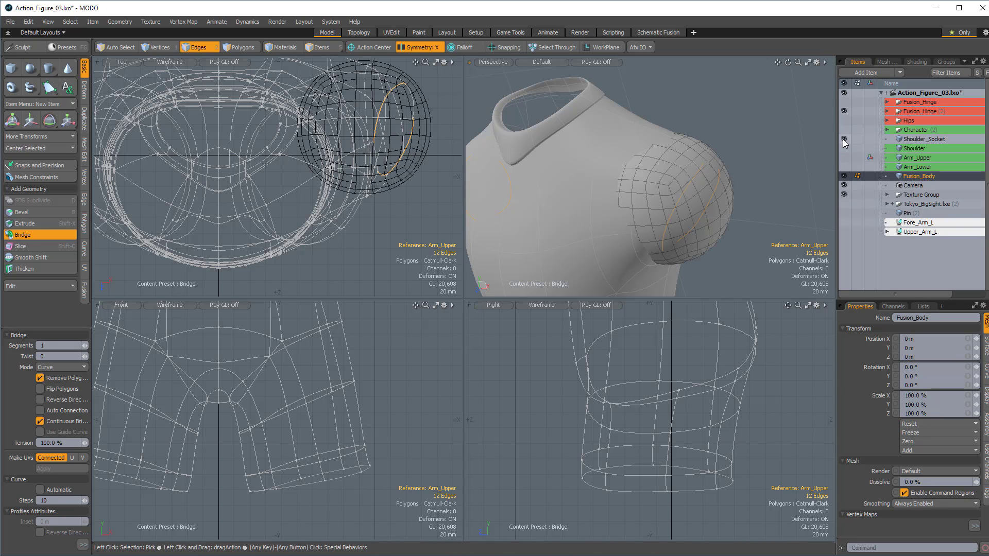
{"action": "left_click_drag", "start_coordinate": [718, 173], "coordinate": [660, 180], "text": "alt"}
{"action": "left_click", "coordinate": [843, 139]}
Step: Try to cap the neck opening by selecting its edge loop and applying Fill Quads
{"action": "key", "text": "2"}
{"action": "double_click", "coordinate": [660, 133]}
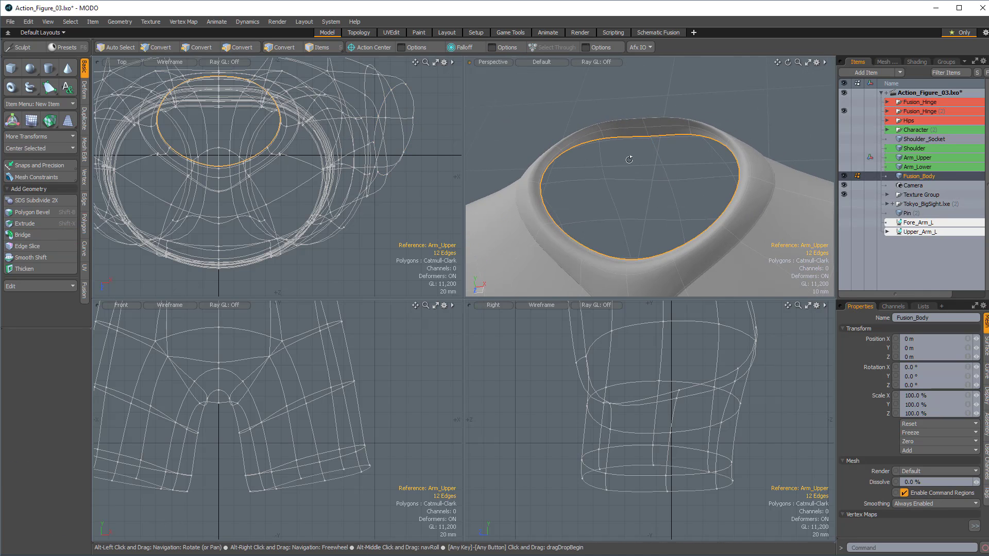
{"action": "left_click_drag", "start_coordinate": [660, 133], "coordinate": [600, 150], "text": "alt"}
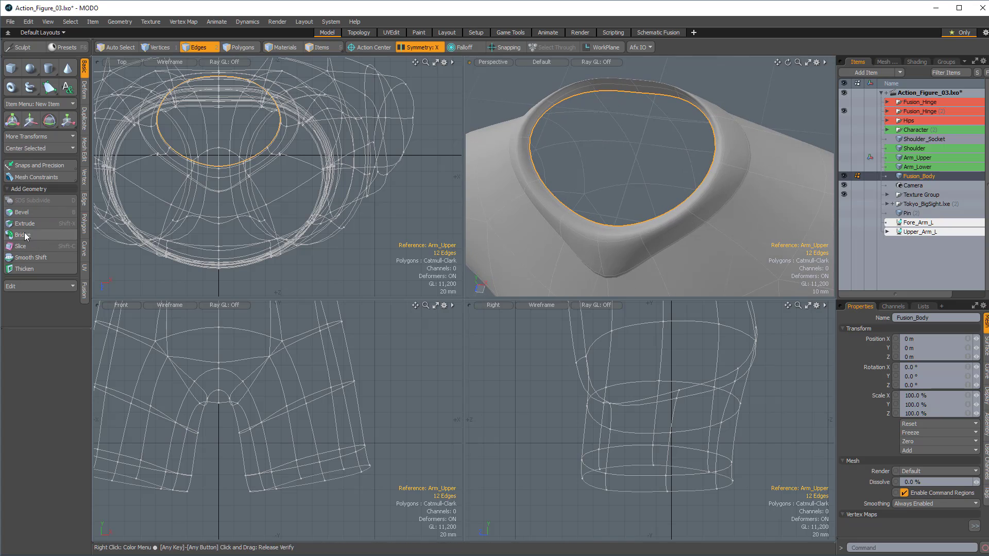
{"action": "left_click", "coordinate": [86, 202]}
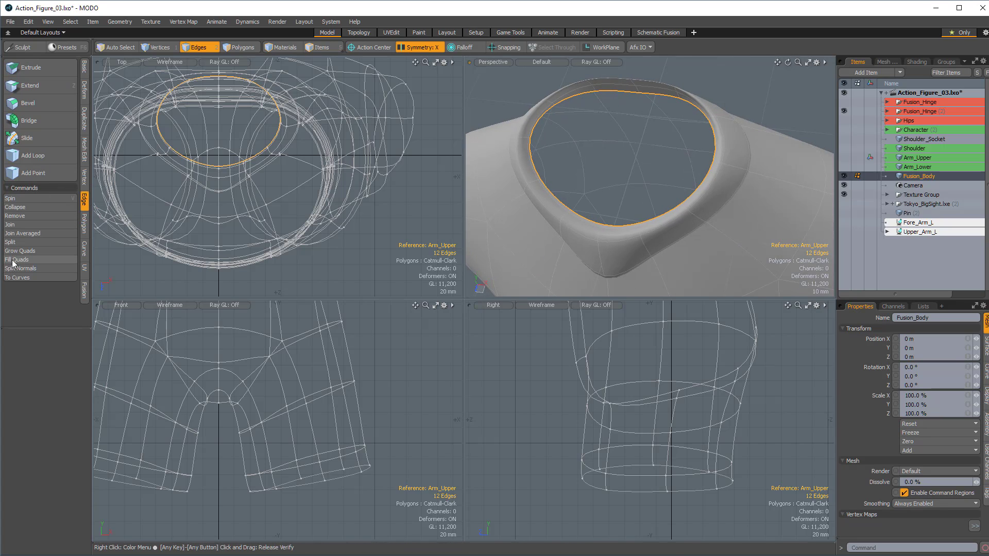
{"action": "left_click", "coordinate": [16, 260]}
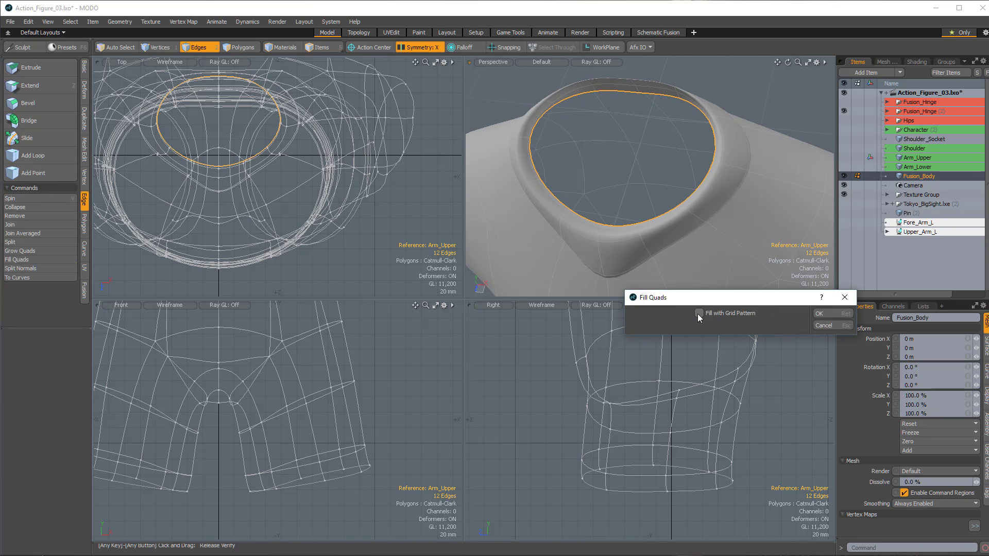
{"action": "left_click", "coordinate": [829, 314]}
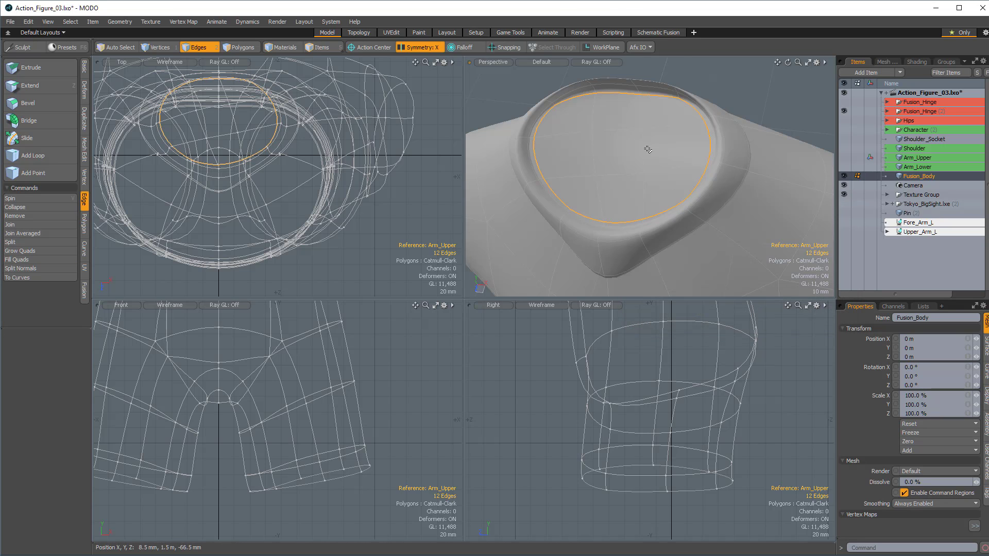
Step: Inspect the filled neck opening from several angles and undo the fill
{"action": "left_click_drag", "start_coordinate": [642, 150], "coordinate": [613, 174], "text": "alt"}
{"action": "left_click_drag", "start_coordinate": [612, 174], "coordinate": [648, 175], "text": "alt"}
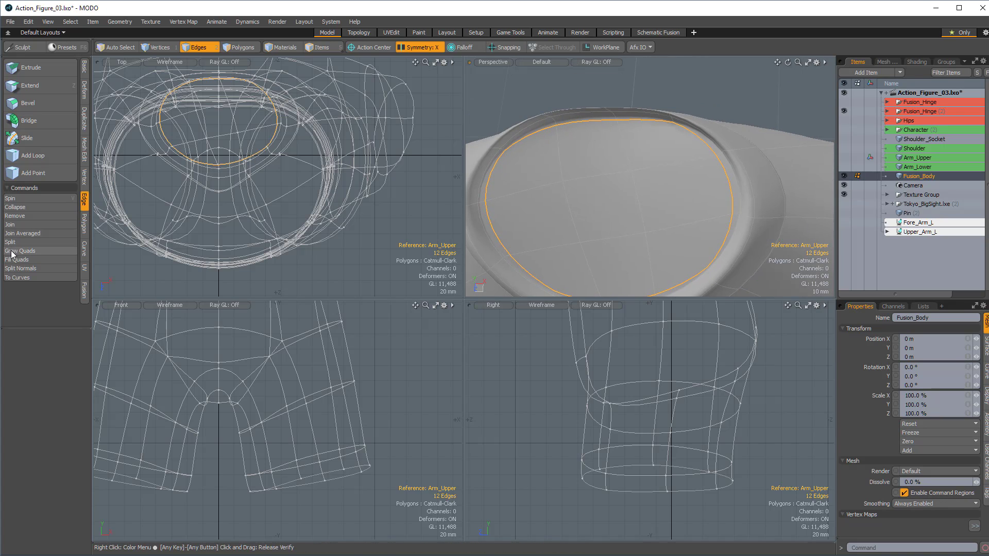
{"action": "left_click_drag", "start_coordinate": [571, 195], "coordinate": [576, 161], "text": "alt"}
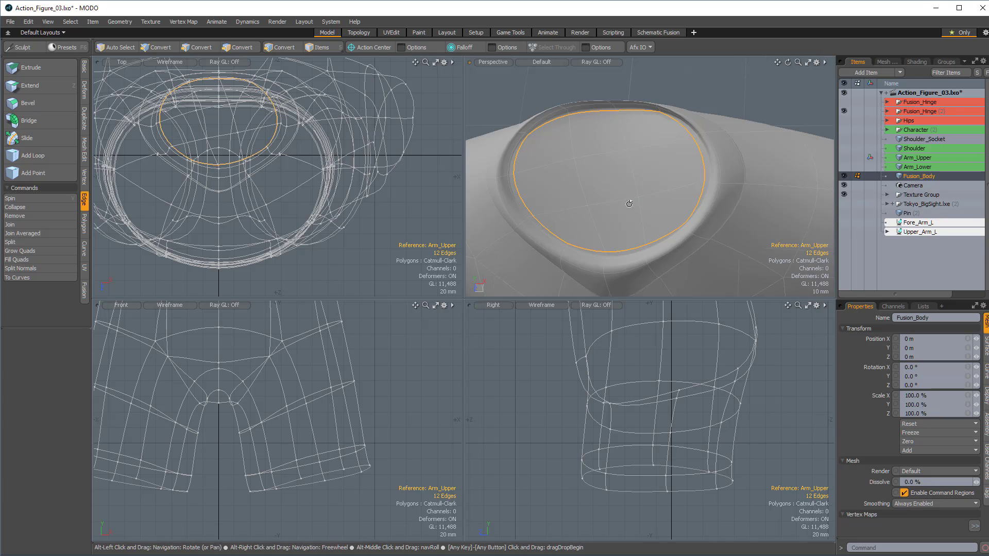
{"action": "left_click_drag", "start_coordinate": [592, 227], "coordinate": [625, 188], "text": "alt"}
{"action": "key", "text": "ctrl+z"}
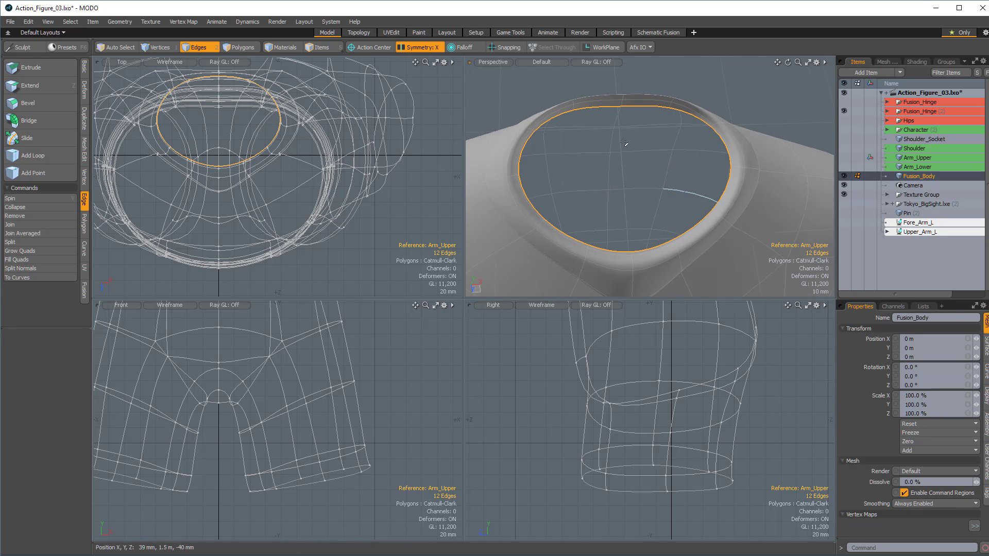
Step: With symmetry off, bridge the two side edge runs of the neck opening with Auto Connection enabled
{"action": "left_click_drag", "start_coordinate": [623, 143], "coordinate": [487, 108], "text": "alt"}
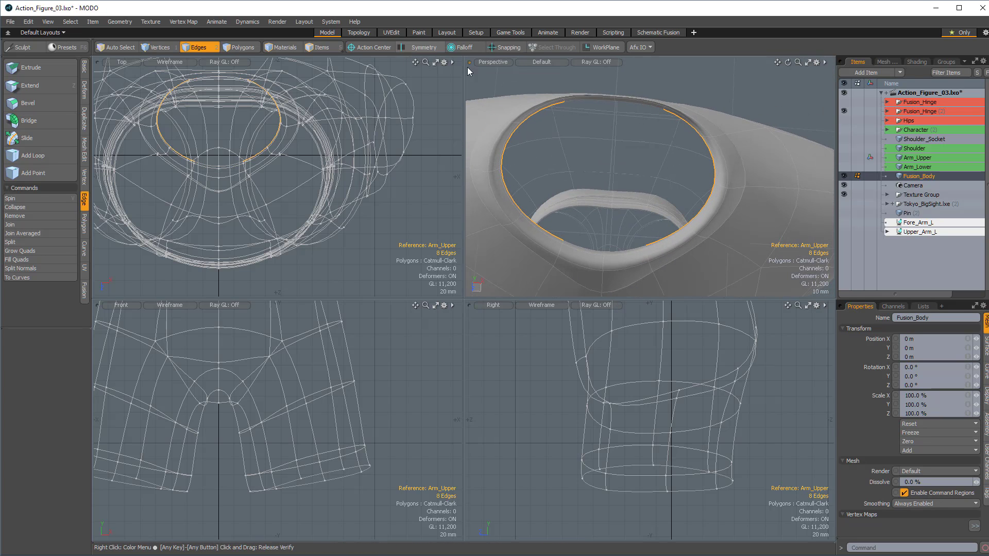
{"action": "left_click_drag", "start_coordinate": [682, 140], "coordinate": [667, 159], "text": "alt"}
{"action": "left_click", "coordinate": [83, 66]}
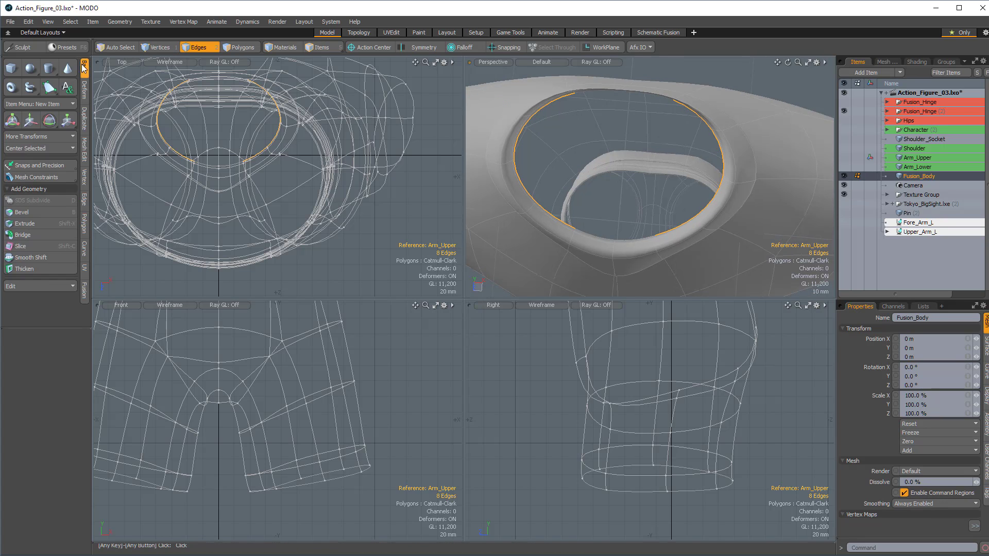
{"action": "left_click", "coordinate": [26, 236]}
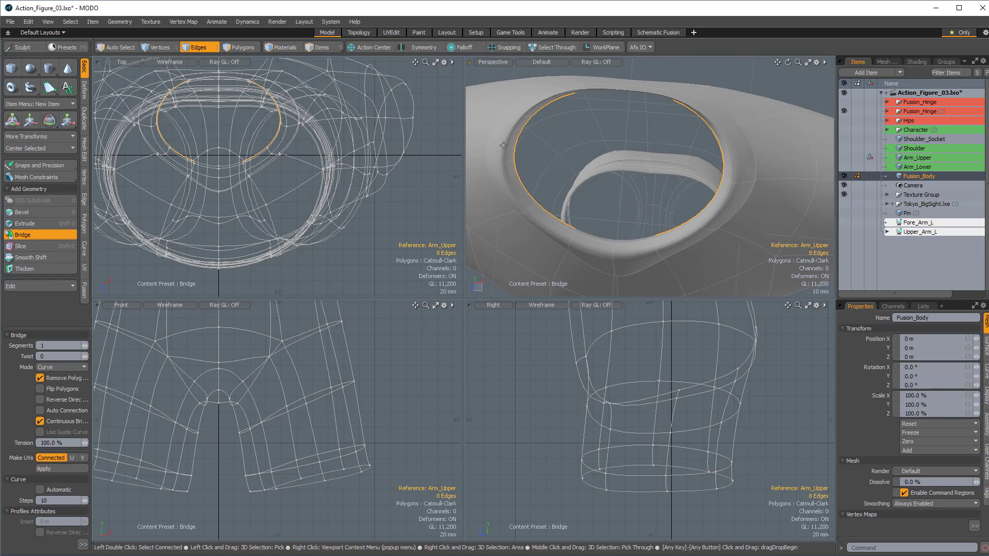
{"action": "left_click", "coordinate": [504, 145]}
{"action": "left_click_drag", "start_coordinate": [521, 154], "coordinate": [565, 174], "text": "alt"}
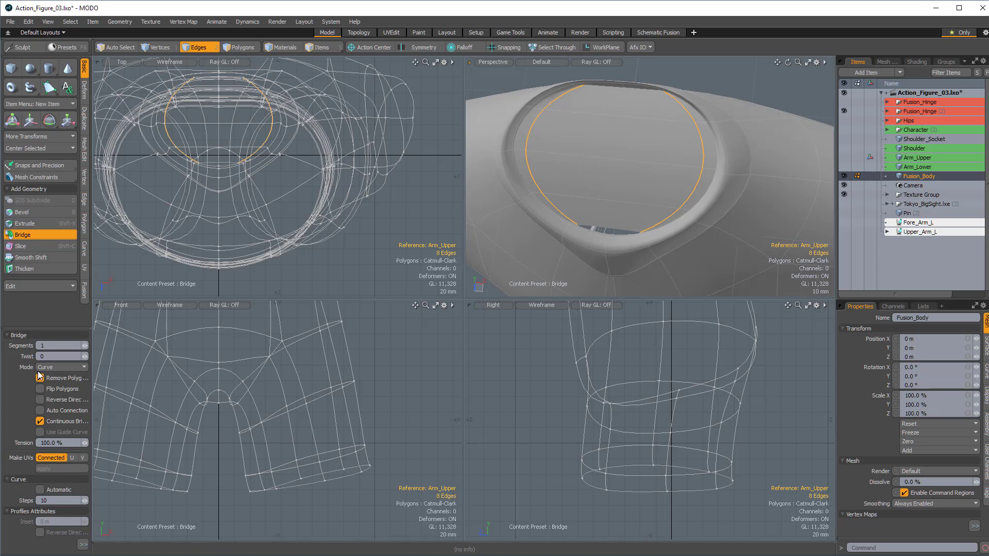
{"action": "left_click", "coordinate": [39, 412]}
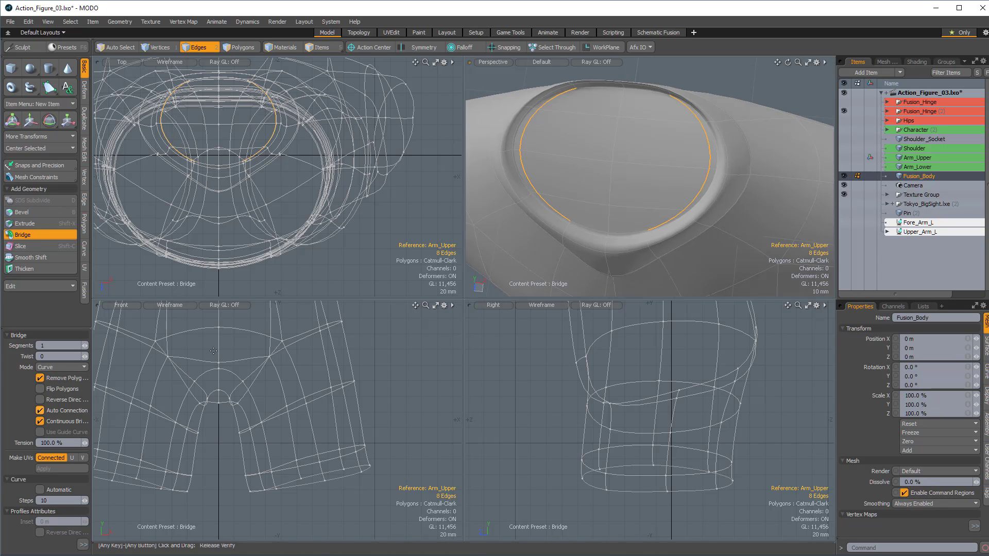
{"action": "mouse_move", "coordinate": [646, 181]}
{"action": "left_mouse_down", "text": "alt"}
{"action": "mouse_move", "coordinate": [762, 170]}
{"action": "mouse_move", "coordinate": [652, 151]}
{"action": "mouse_move", "coordinate": [624, 131]}
{"action": "mouse_move", "coordinate": [616, 191]}
{"action": "mouse_move", "coordinate": [680, 184]}
{"action": "mouse_move", "coordinate": [607, 151]}
{"action": "mouse_move", "coordinate": [631, 170]}
{"action": "mouse_move", "coordinate": [645, 162]}
{"action": "mouse_move", "coordinate": [647, 202]}
{"action": "mouse_move", "coordinate": [687, 166]}
{"action": "mouse_move", "coordinate": [658, 181]}
{"action": "left_mouse_up", "text": "alt"}
{"action": "key", "text": "space"}
Step: Try Fill Quads with the grid pattern on a single leg opening while symmetry is off, and undo it
{"action": "double_click", "coordinate": [682, 154]}
{"action": "left_click", "coordinate": [85, 196]}
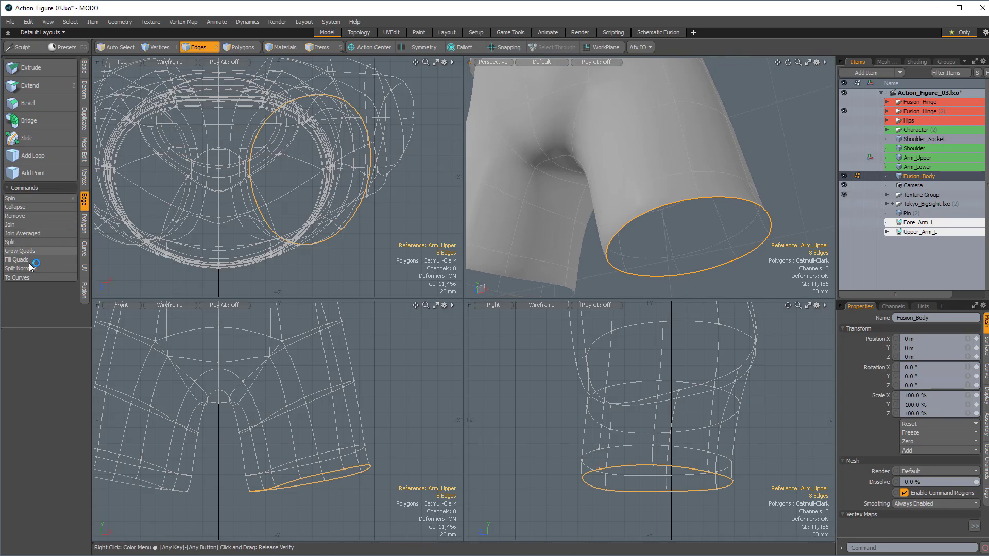
{"action": "left_click", "coordinate": [26, 264]}
{"action": "left_click", "coordinate": [827, 313]}
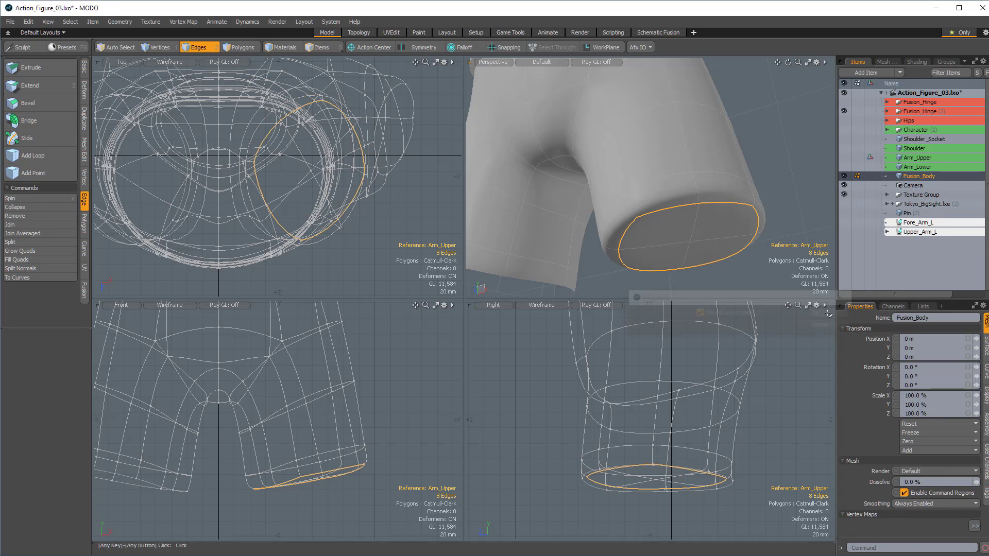
{"action": "mouse_move", "coordinate": [693, 211]}
{"action": "left_mouse_down", "text": "alt"}
{"action": "mouse_move", "coordinate": [711, 143]}
{"action": "mouse_move", "coordinate": [689, 221]}
{"action": "left_mouse_up", "text": "alt"}
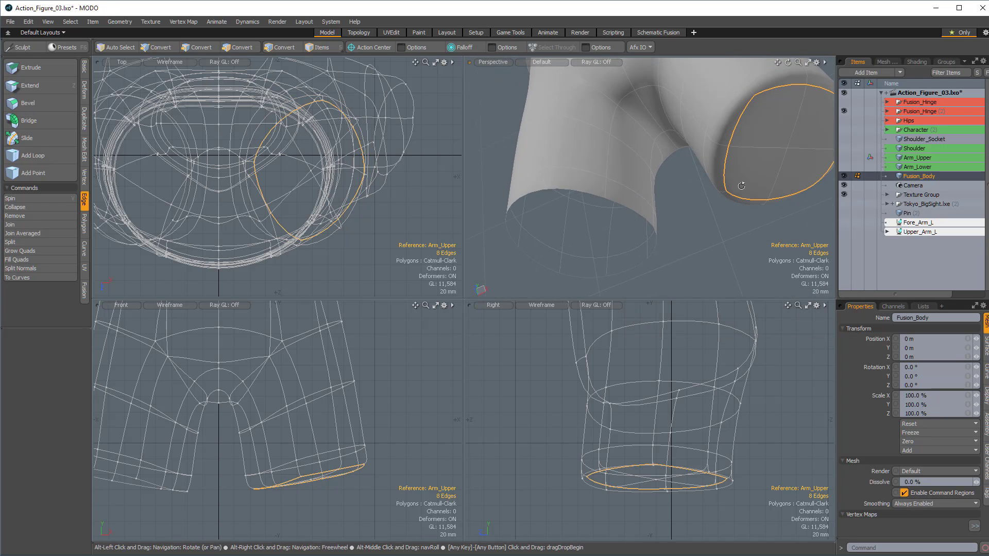
{"action": "key", "text": "ctrl+z"}
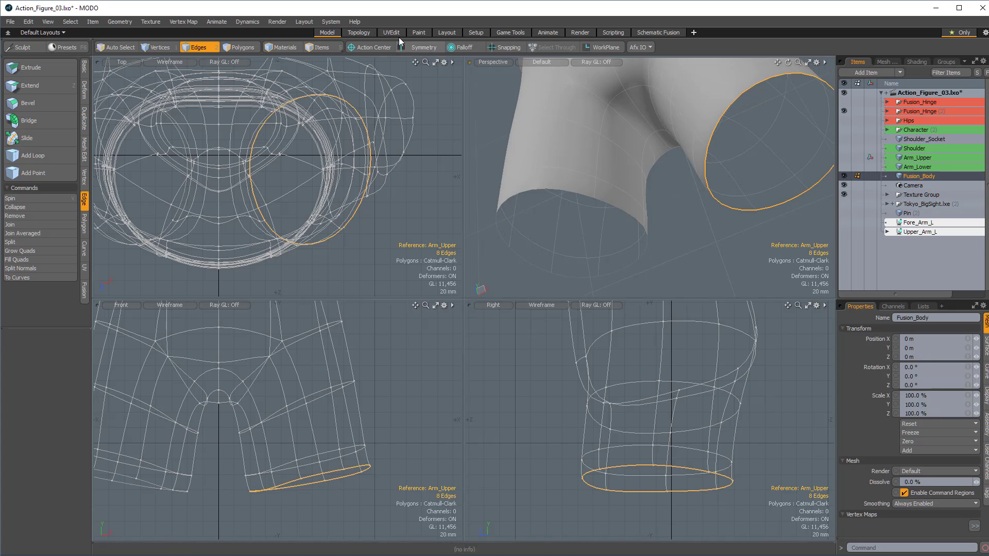
Step: Enable X symmetry and cap both leg openings using Fill Quads with the grid pattern, leaving the edges deselected
{"action": "left_click", "coordinate": [419, 49]}
{"action": "left_click_drag", "start_coordinate": [739, 91], "coordinate": [694, 107], "text": "alt+shift"}
{"action": "double_click", "coordinate": [693, 106]}
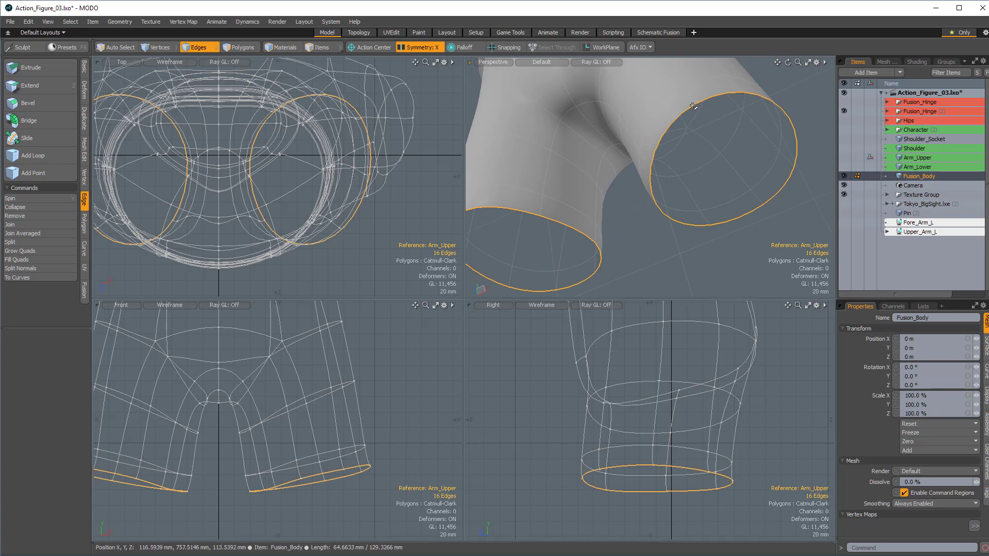
{"action": "left_click", "coordinate": [14, 259]}
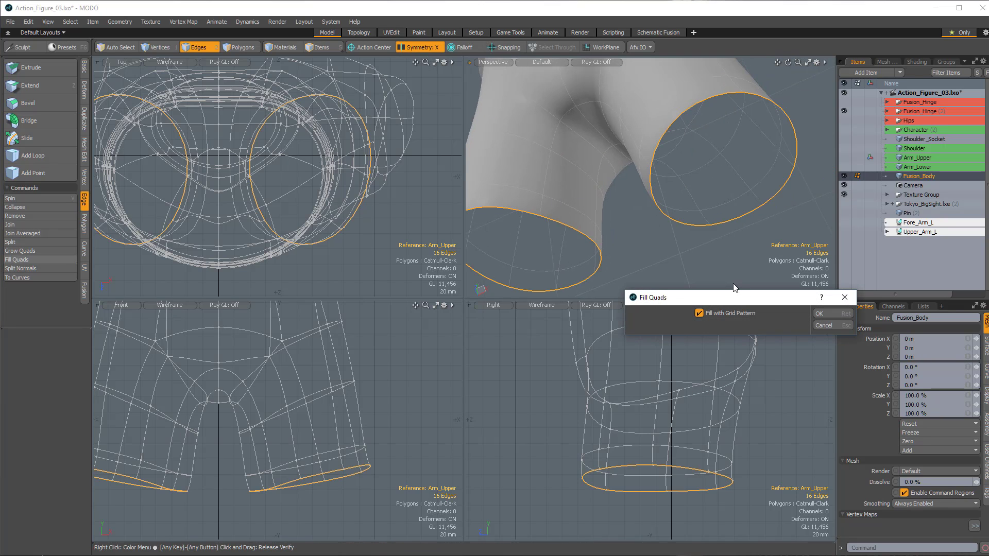
{"action": "left_click", "coordinate": [825, 314]}
{"action": "left_click_drag", "start_coordinate": [785, 214], "coordinate": [670, 211], "text": "alt"}
{"action": "left_click", "coordinate": [785, 222]}
Step: Show the Character group alongside the capped body and select it
{"action": "left_click_drag", "start_coordinate": [669, 210], "coordinate": [644, 211], "text": "ctrl+alt"}
{"action": "left_click_drag", "start_coordinate": [644, 210], "coordinate": [721, 257], "text": "alt"}
{"action": "left_click_drag", "start_coordinate": [721, 257], "coordinate": [596, 190], "text": "ctrl+alt"}
{"action": "left_click_drag", "start_coordinate": [596, 191], "coordinate": [657, 206], "text": "alt"}
{"action": "left_click", "coordinate": [842, 129]}
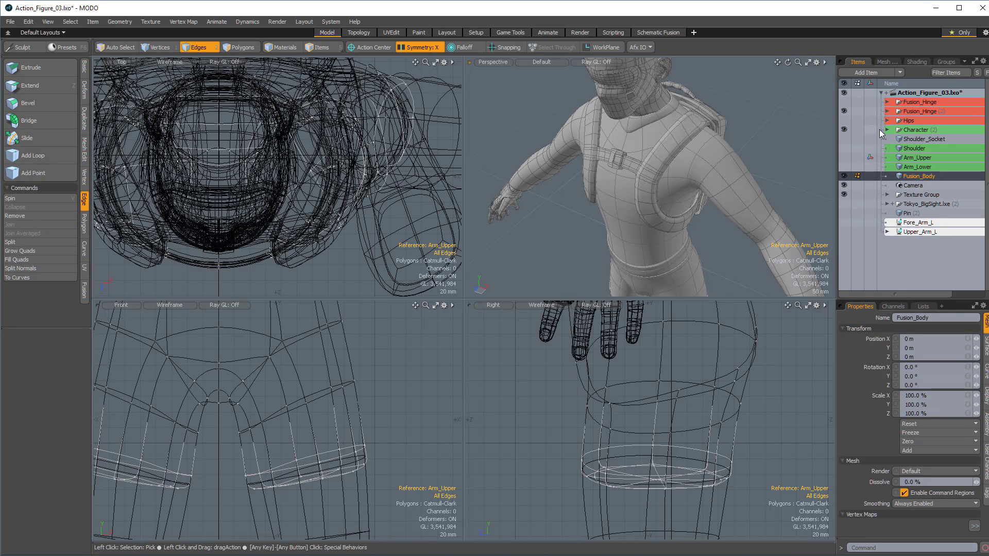
{"action": "left_click", "coordinate": [882, 128]}
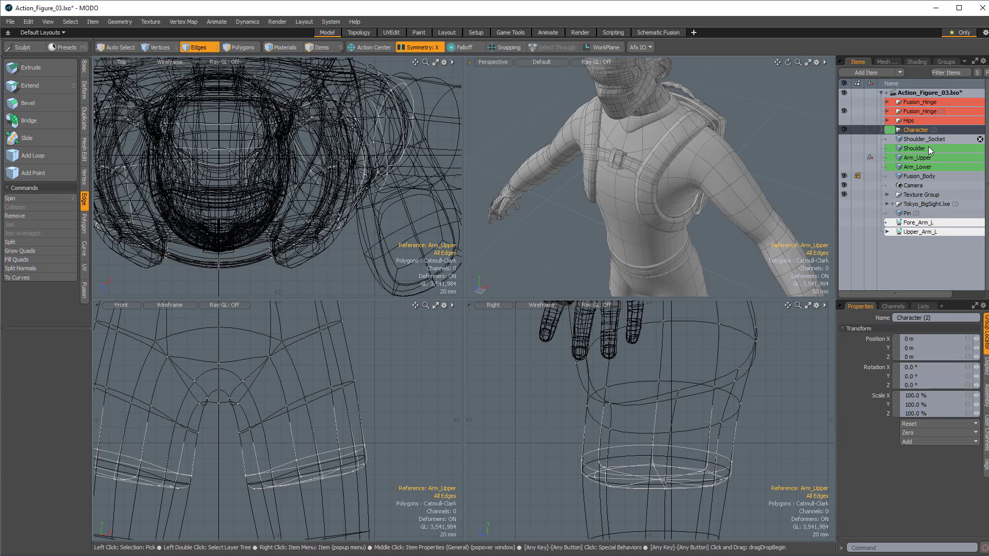
Step: Pick the Scan_Head mesh inside the Character group and select all connected polygons of the head
{"action": "key", "text": "5"}
{"action": "left_click", "coordinate": [659, 103]}
{"action": "left_click_drag", "start_coordinate": [660, 103], "coordinate": [669, 129], "text": "alt"}
{"action": "left_click_drag", "start_coordinate": [670, 129], "coordinate": [650, 150], "text": "alt"}
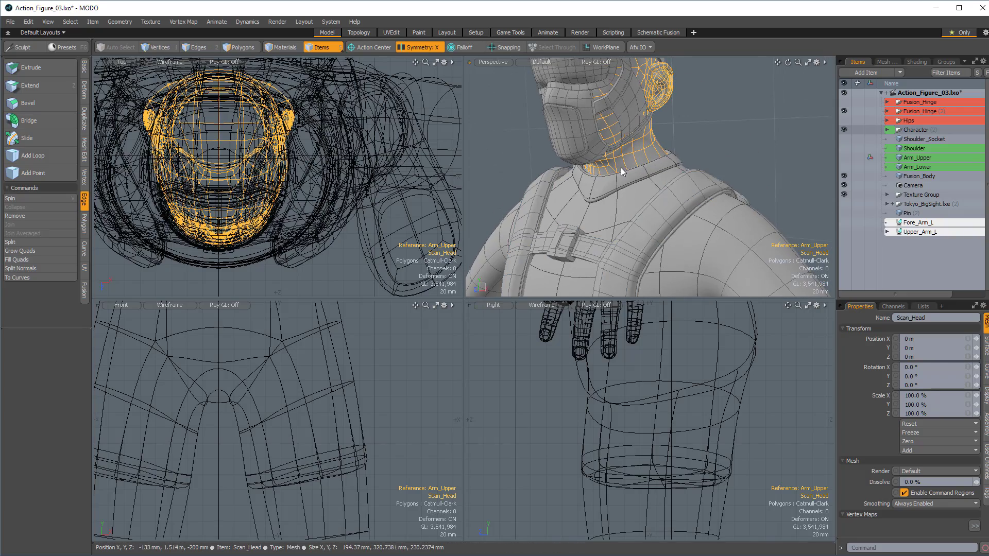
{"action": "key", "text": "2"}
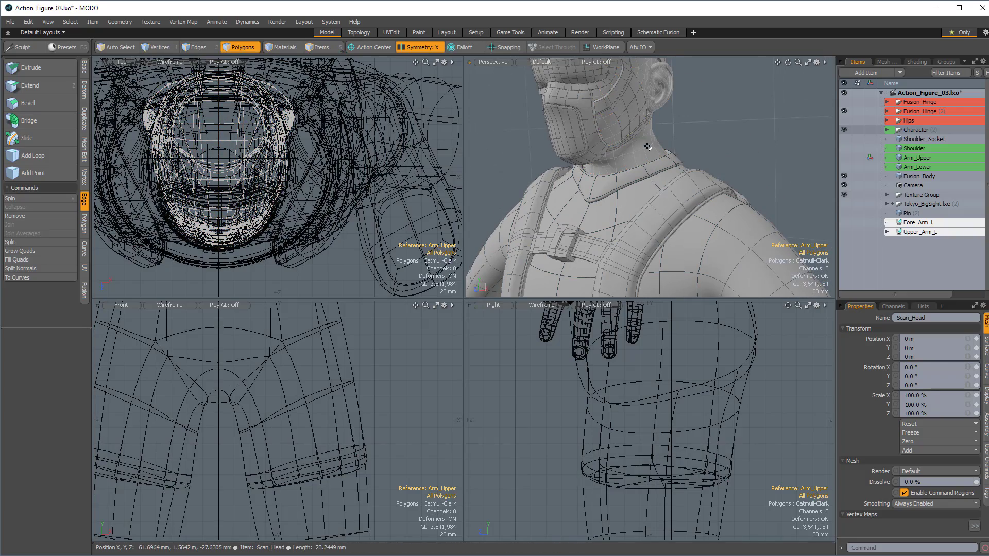
{"action": "double_click", "coordinate": [648, 147]}
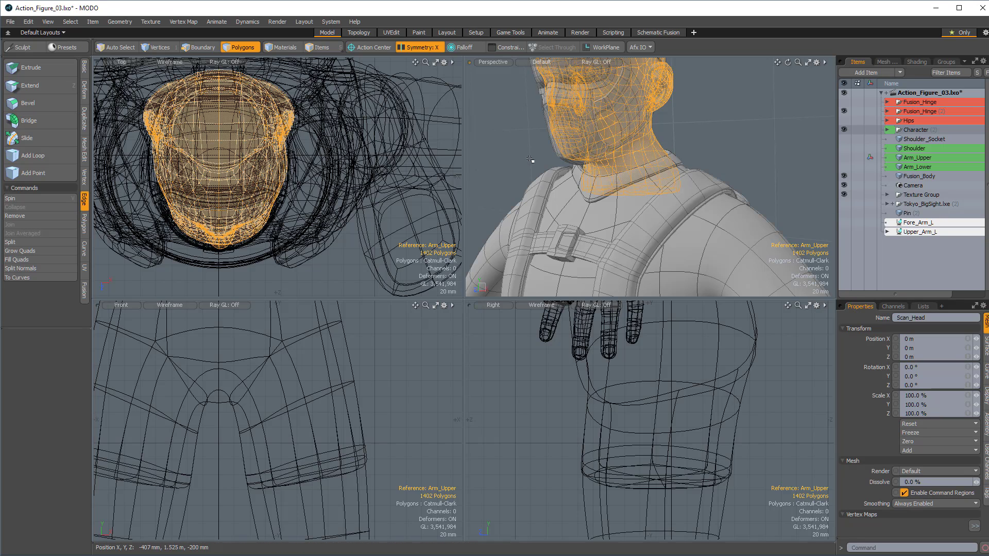
Step: Hide the Character group and paste the copied head polygons into a new mesh named Fusion_Head above Fusion_Body
{"action": "left_click", "coordinate": [842, 127]}
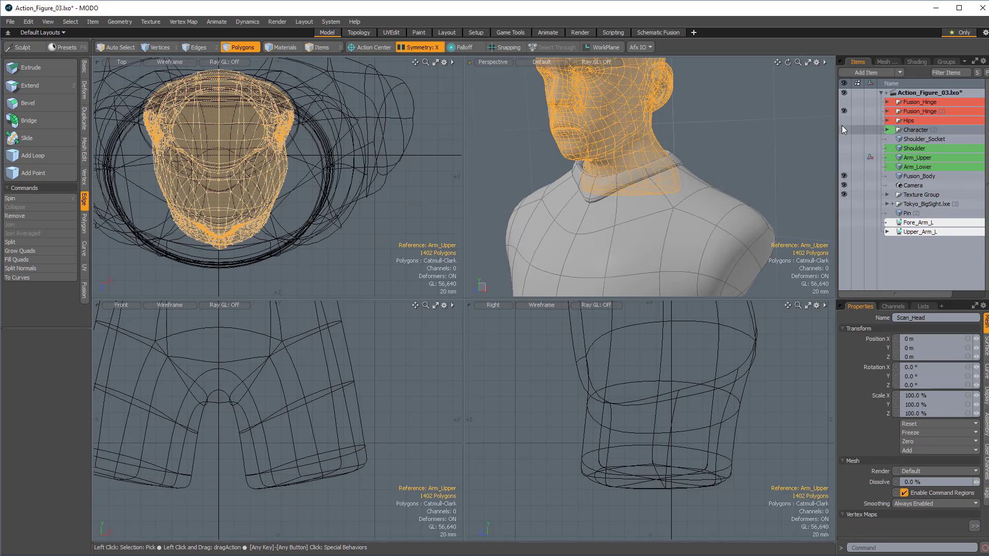
{"action": "left_click", "coordinate": [916, 175]}
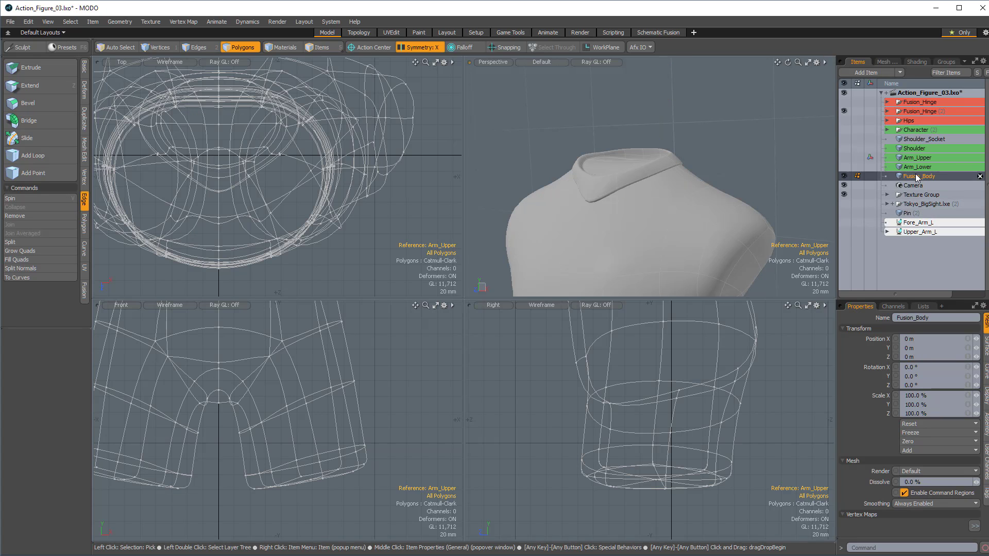
{"action": "key", "text": "n"}
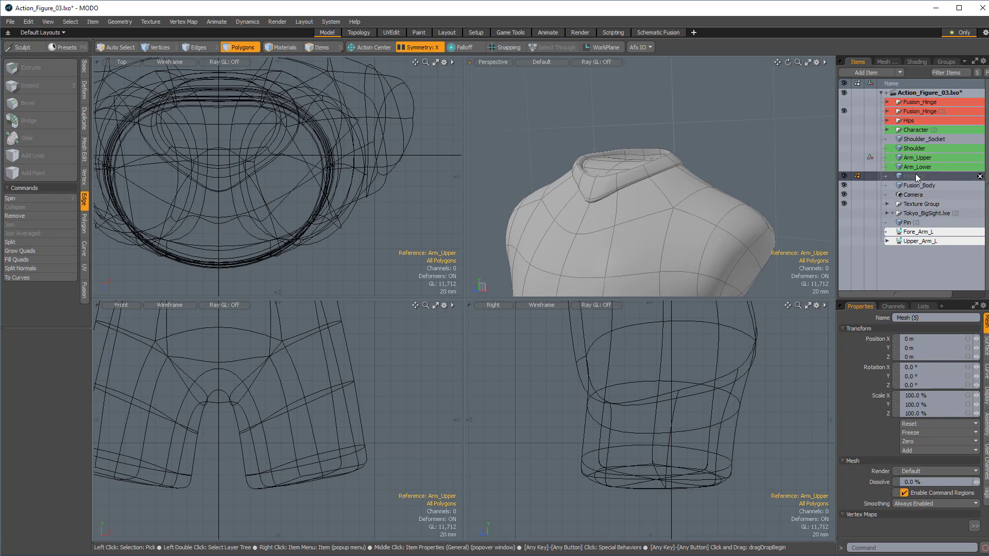
{"action": "left_click", "coordinate": [927, 317]}
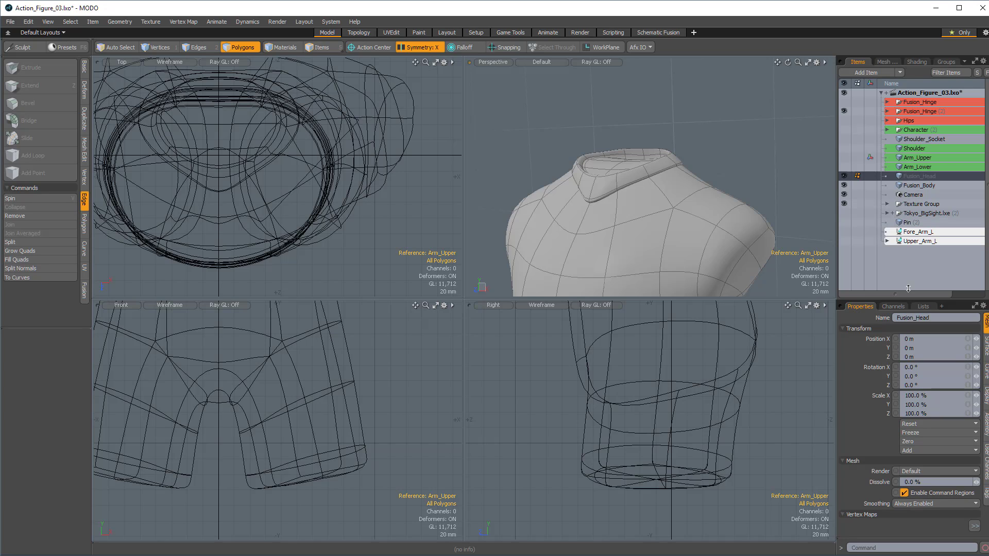
{"action": "key", "text": "ctrl+v"}
Step: Examine how the pasted head sits in the collar of the torso from several angles and distances
{"action": "left_click_drag", "start_coordinate": [673, 138], "coordinate": [633, 175], "text": "alt"}
{"action": "left_click", "coordinate": [709, 156]}
{"action": "left_click_drag", "start_coordinate": [633, 175], "coordinate": [676, 161], "text": "ctrl+alt"}
{"action": "left_click_drag", "start_coordinate": [675, 160], "coordinate": [650, 174], "text": "alt"}
{"action": "mouse_move", "coordinate": [650, 174]}
{"action": "left_mouse_down", "text": "alt"}
{"action": "mouse_move", "coordinate": [598, 179]}
{"action": "mouse_move", "coordinate": [636, 181]}
{"action": "left_mouse_up", "text": "alt"}
{"action": "left_click_drag", "start_coordinate": [636, 180], "coordinate": [638, 116], "text": "alt+shift"}
{"action": "left_click_drag", "start_coordinate": [638, 115], "coordinate": [618, 193], "text": "alt"}
{"action": "left_click_drag", "start_coordinate": [618, 193], "coordinate": [625, 219], "text": "alt+shift"}
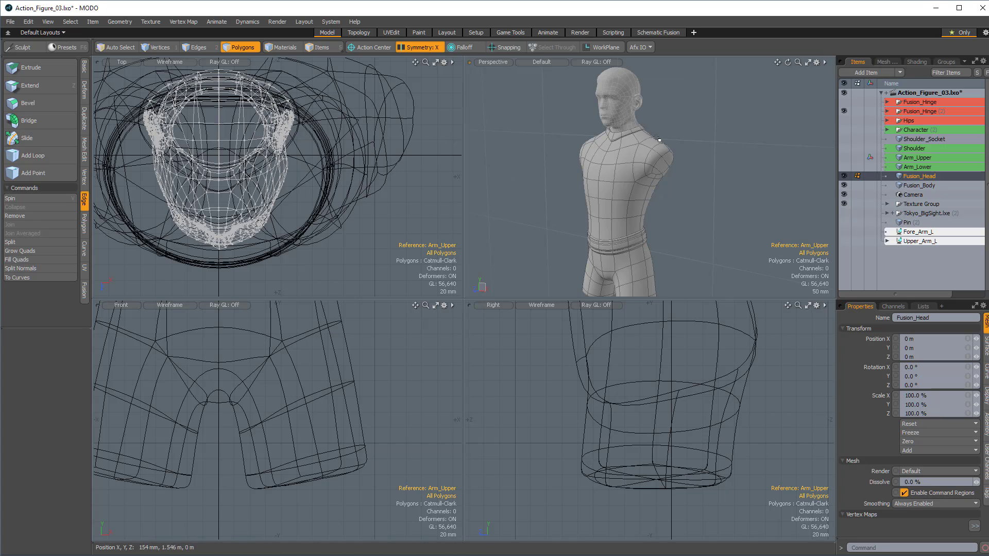
{"action": "left_click_drag", "start_coordinate": [657, 139], "coordinate": [643, 142], "text": "ctrl+alt"}
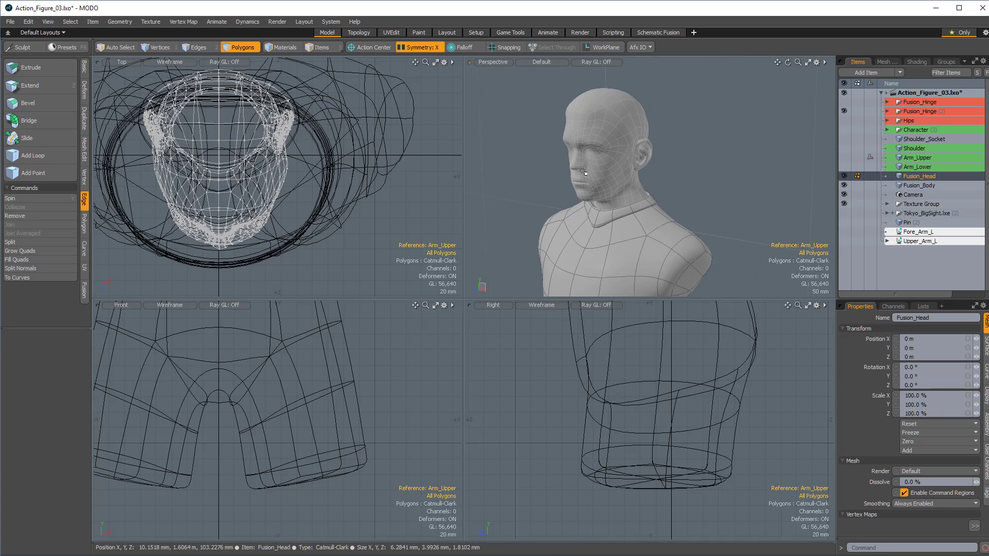
{"action": "left_click_drag", "start_coordinate": [613, 177], "coordinate": [547, 130], "text": "ctrl+alt"}
{"action": "left_click_drag", "start_coordinate": [578, 171], "coordinate": [716, 85], "text": "alt"}
{"action": "left_click_drag", "start_coordinate": [651, 140], "coordinate": [558, 140], "text": "ctrl+alt"}
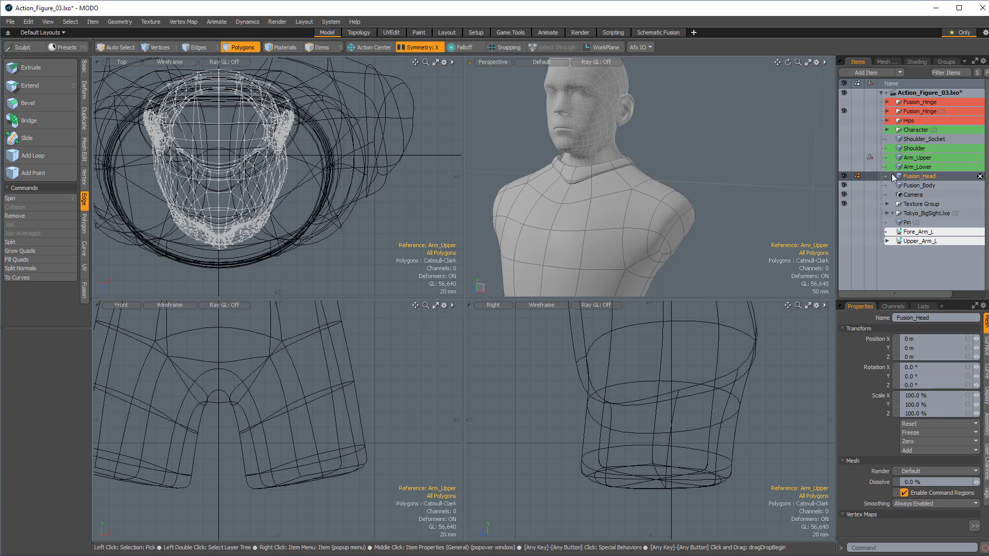
Step: Hide Fusion_Head, select Fusion_Body and examine the closed neck opening inside the collar
{"action": "left_click", "coordinate": [843, 176]}
{"action": "left_click_drag", "start_coordinate": [636, 170], "coordinate": [702, 159], "text": "alt"}
{"action": "left_click", "coordinate": [925, 185]}
{"action": "left_click", "coordinate": [581, 143]}
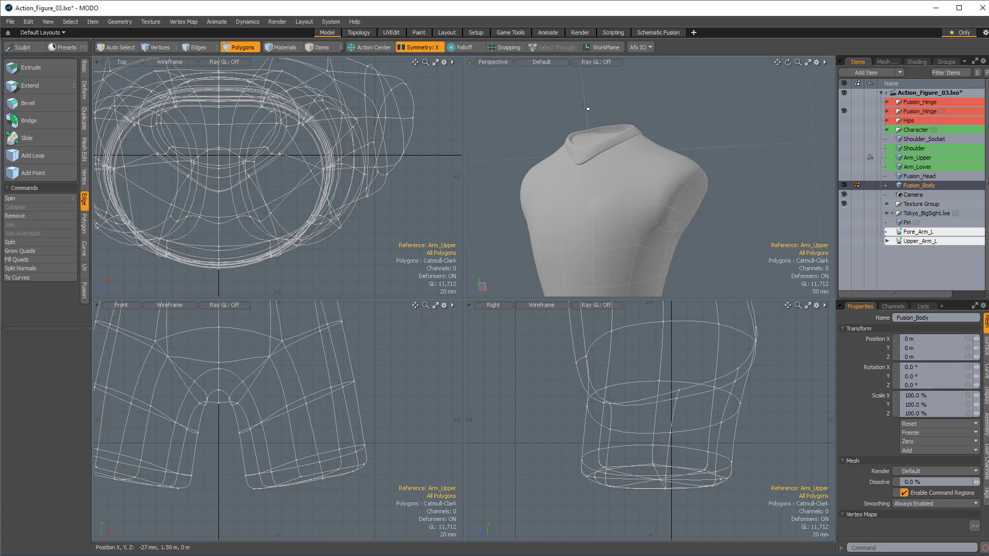
{"action": "left_click_drag", "start_coordinate": [585, 107], "coordinate": [541, 143], "text": "ctrl+alt"}
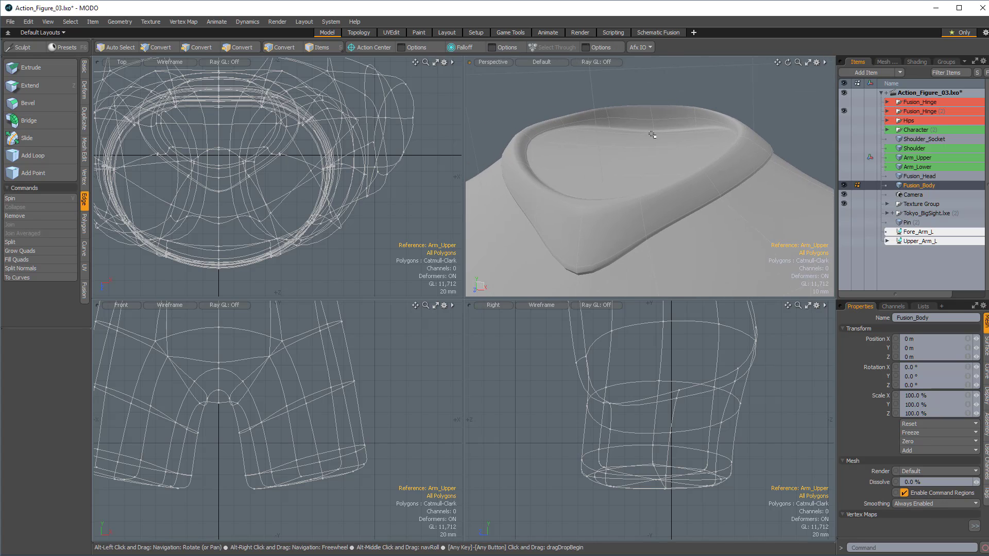
{"action": "left_click", "coordinate": [554, 145]}
{"action": "mouse_move", "coordinate": [669, 149]}
{"action": "left_mouse_down", "text": "ctrl+alt"}
{"action": "mouse_move", "coordinate": [673, 205]}
{"action": "mouse_move", "coordinate": [673, 165]}
{"action": "left_mouse_up", "text": "ctrl+alt"}
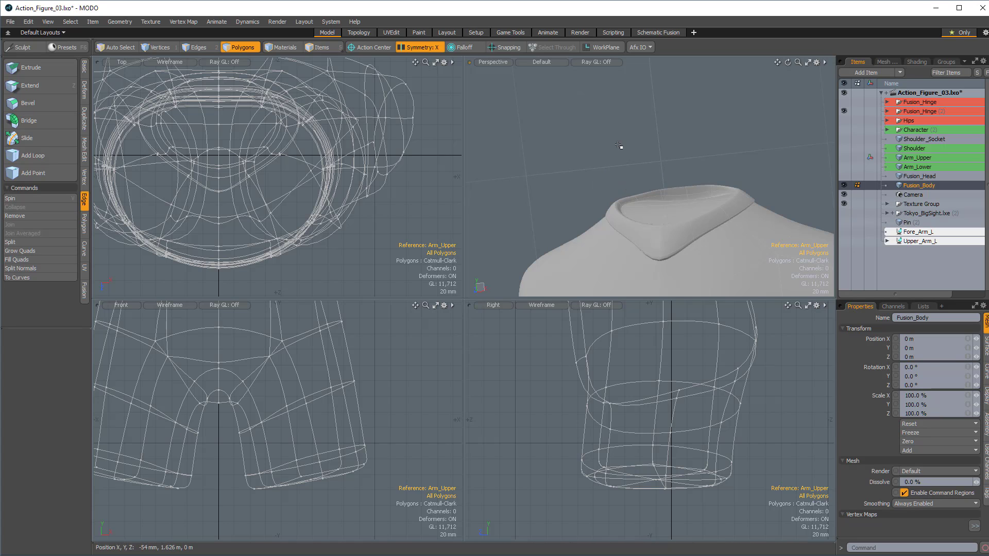
{"action": "left_click_drag", "start_coordinate": [622, 150], "coordinate": [740, 179], "text": "alt"}
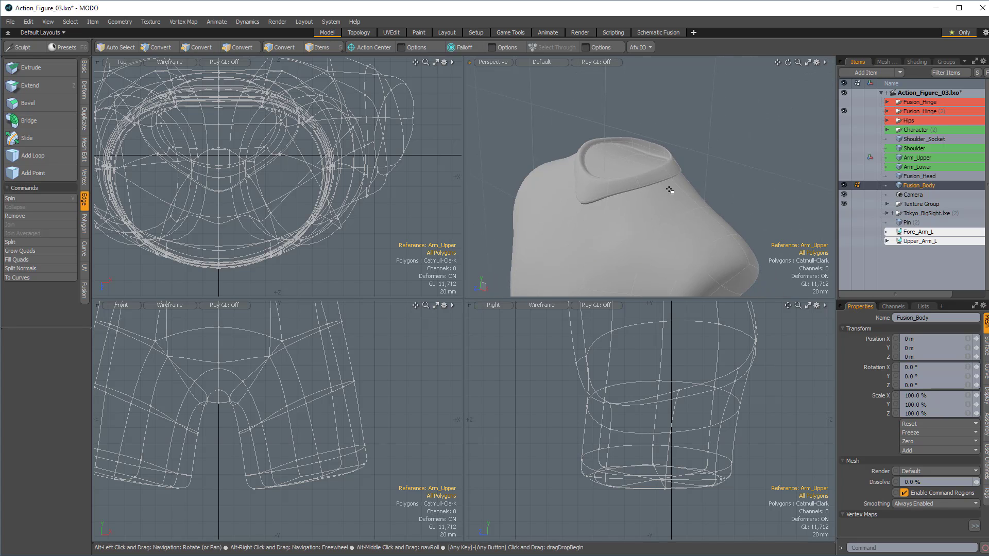
Step: Show Shoulder_Socket, reorder it directly above Fusion_Body in the item list, and select both meshes
{"action": "left_click", "coordinate": [844, 138]}
{"action": "left_click_drag", "start_coordinate": [663, 146], "coordinate": [664, 38], "text": "alt+shift"}
{"action": "left_click_drag", "start_coordinate": [718, 225], "coordinate": [699, 214], "text": "alt"}
{"action": "left_click_drag", "start_coordinate": [708, 139], "coordinate": [710, 219], "text": "alt+shift"}
{"action": "left_click_drag", "start_coordinate": [711, 105], "coordinate": [741, 108], "text": "ctrl+alt"}
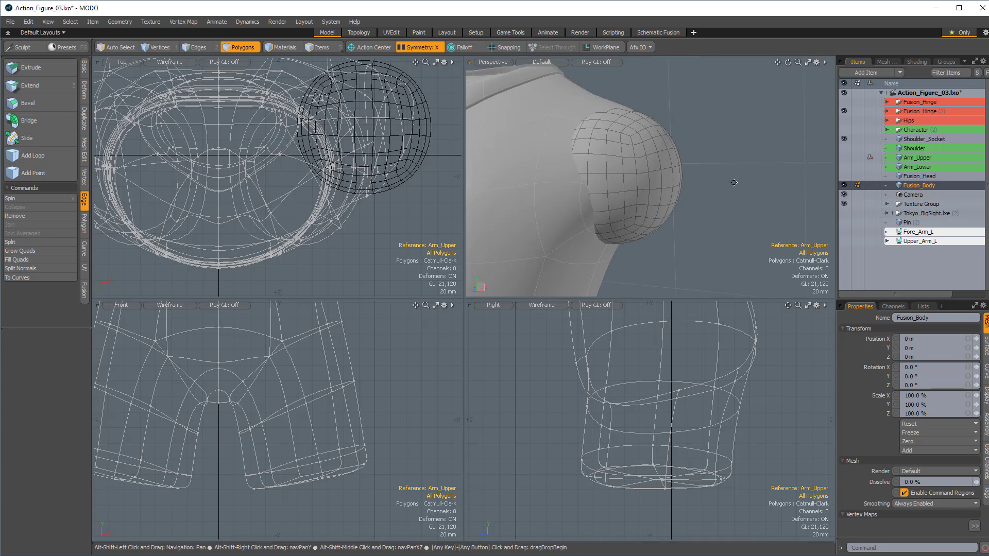
{"action": "left_click_drag", "start_coordinate": [918, 139], "coordinate": [917, 187]}
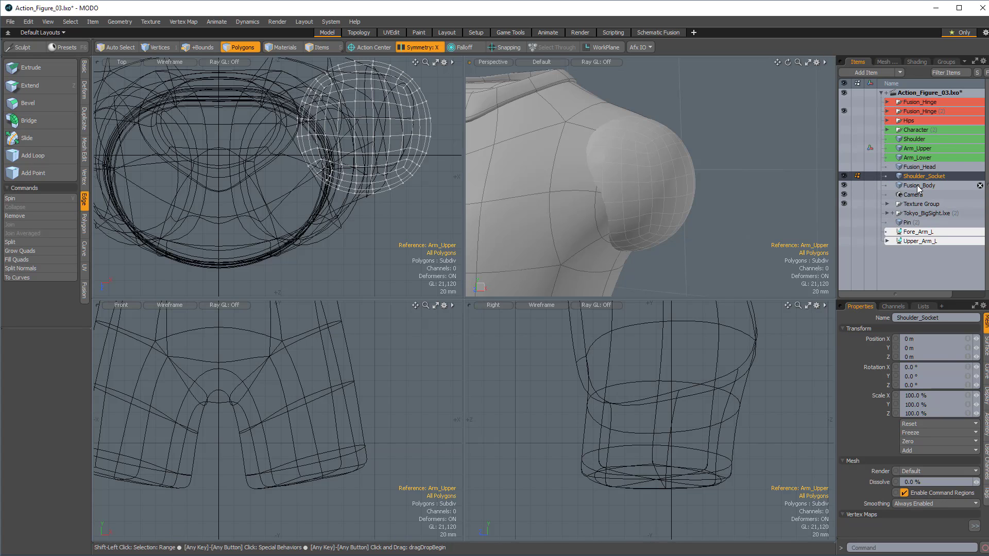
{"action": "left_click", "coordinate": [917, 186], "text": "ctrl"}
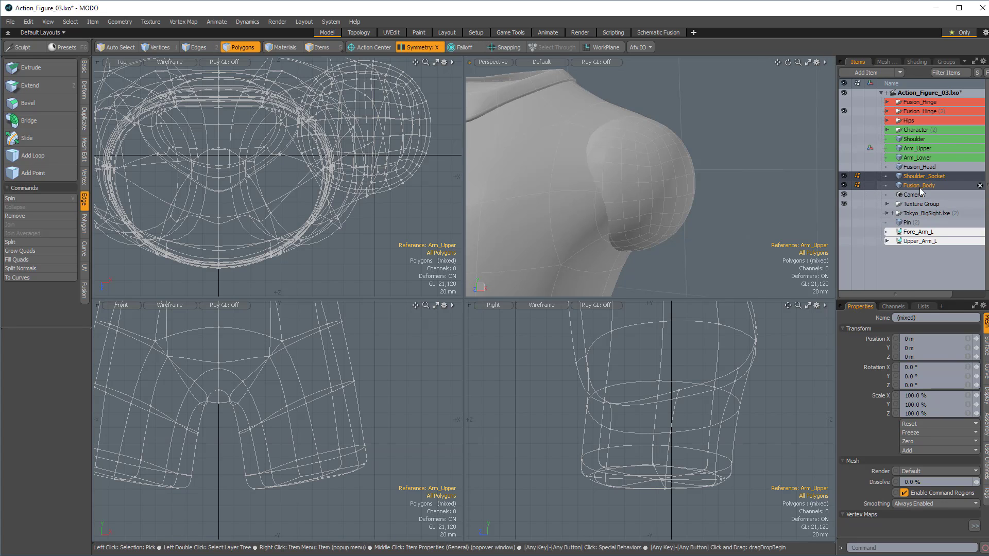
Step: Create a new Fusion item named Main_Body from the selected Shoulder_Socket and Fusion_Body meshes
{"action": "left_click", "coordinate": [85, 288]}
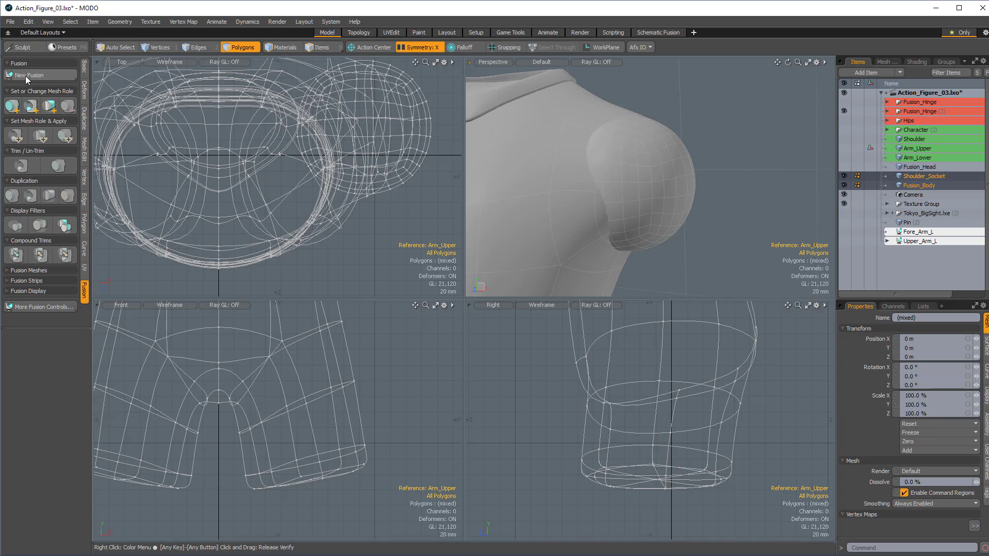
{"action": "left_click", "coordinate": [25, 75]}
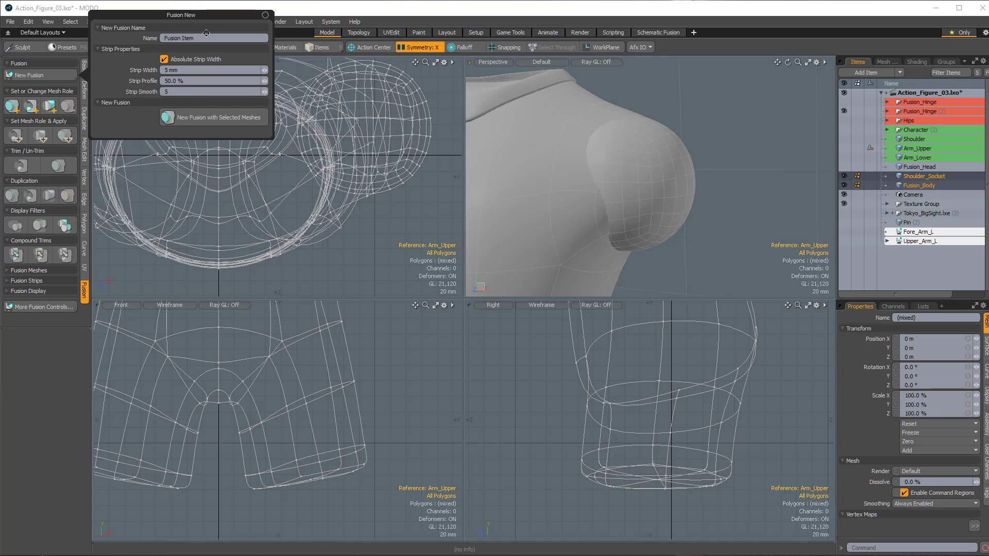
{"action": "left_click_drag", "start_coordinate": [206, 33], "coordinate": [203, 34]}
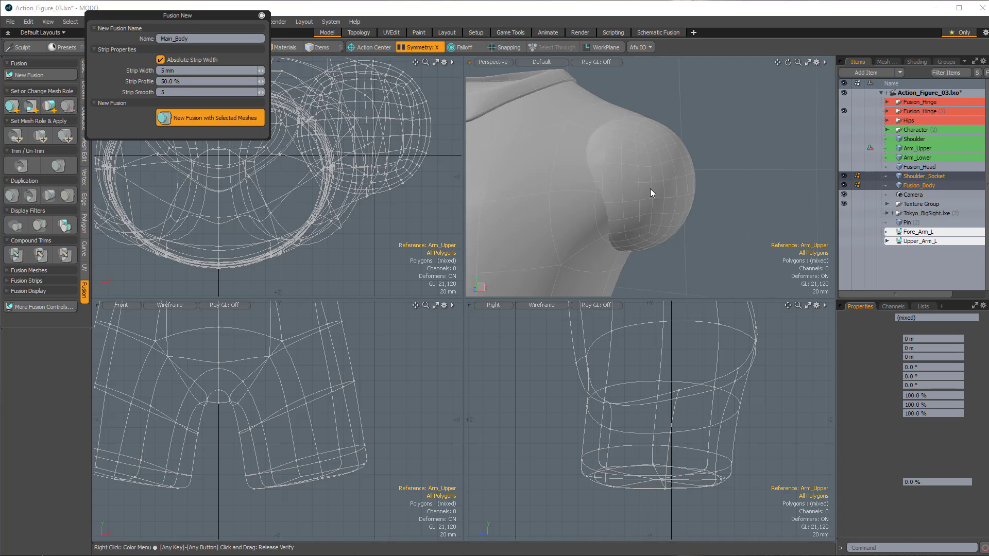
{"action": "left_click", "coordinate": [917, 178]}
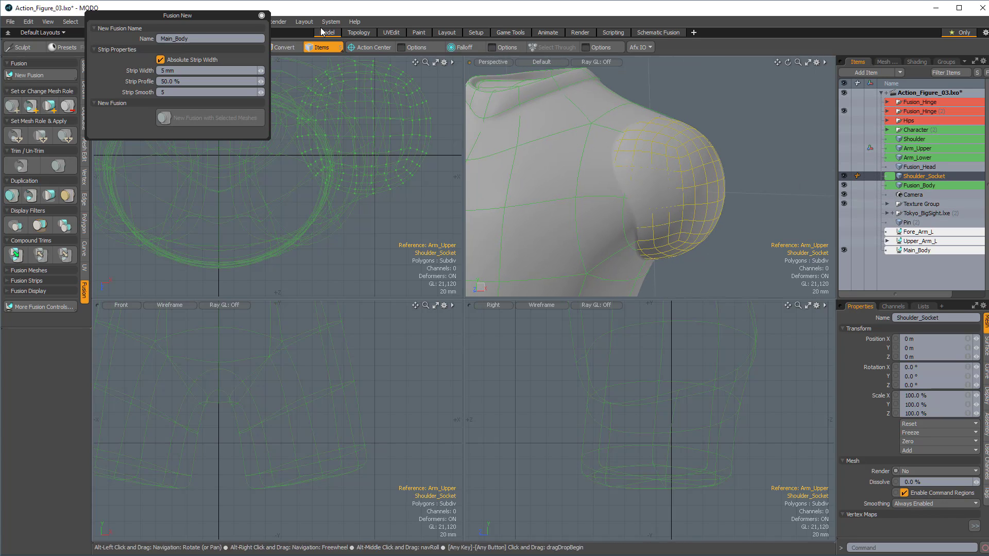
{"action": "left_click", "coordinate": [789, 114]}
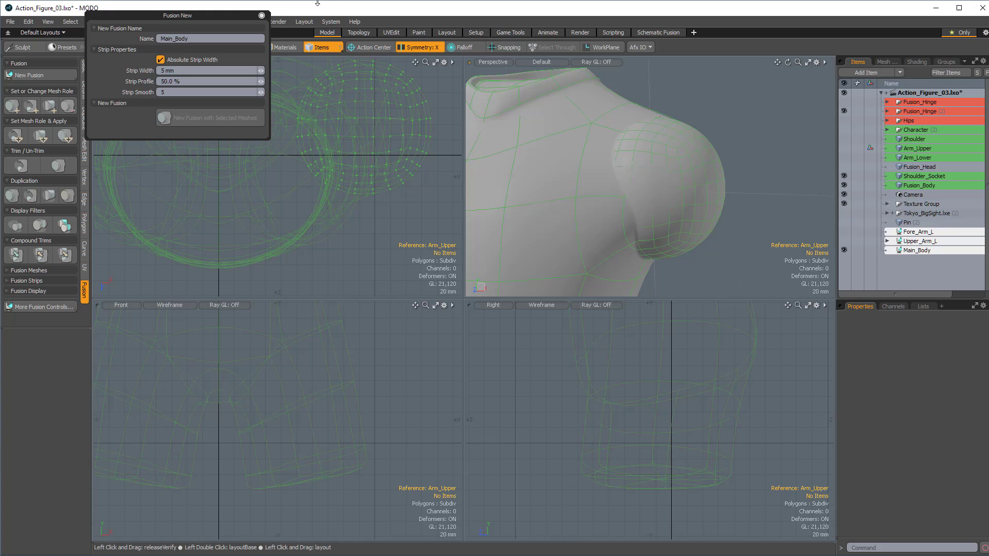
{"action": "left_click", "coordinate": [262, 16]}
Step: Change the Fusion mesh role of Shoulder_Socket from primary to subtractive
{"action": "left_click_drag", "start_coordinate": [689, 194], "coordinate": [718, 188], "text": "alt"}
{"action": "left_click", "coordinate": [922, 178]}
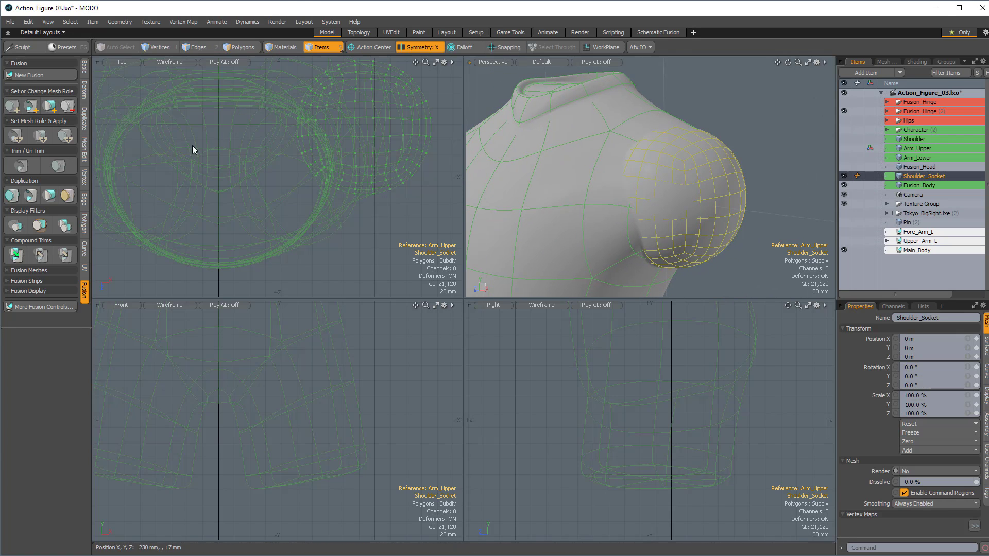
{"action": "left_click", "coordinate": [31, 107]}
{"action": "left_click_drag", "start_coordinate": [671, 191], "coordinate": [625, 237], "text": "alt"}
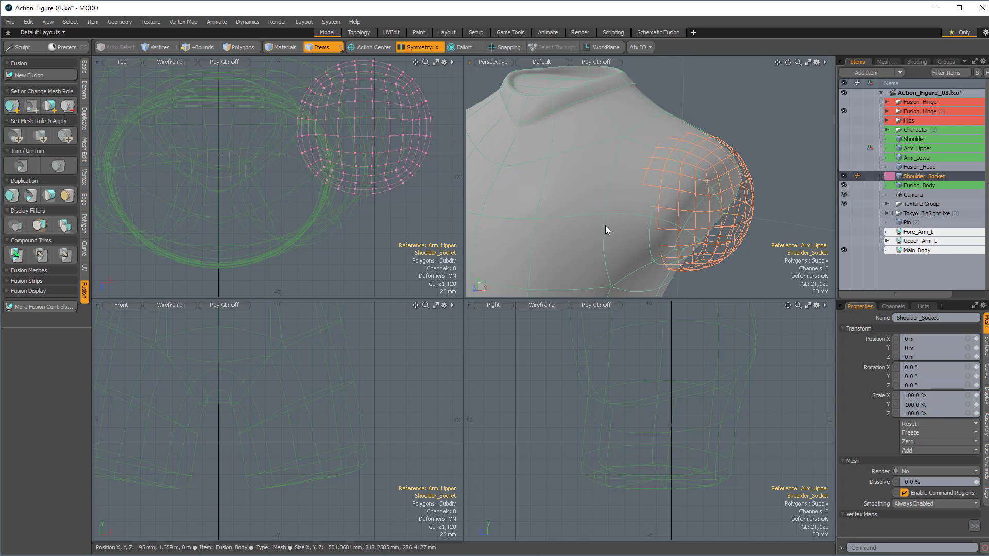
Step: Add Fusion_Body to the selection and apply the Fusion Trim so Shoulder_Socket cuts the shoulder cavity
{"action": "left_click", "coordinate": [606, 228], "text": "shift"}
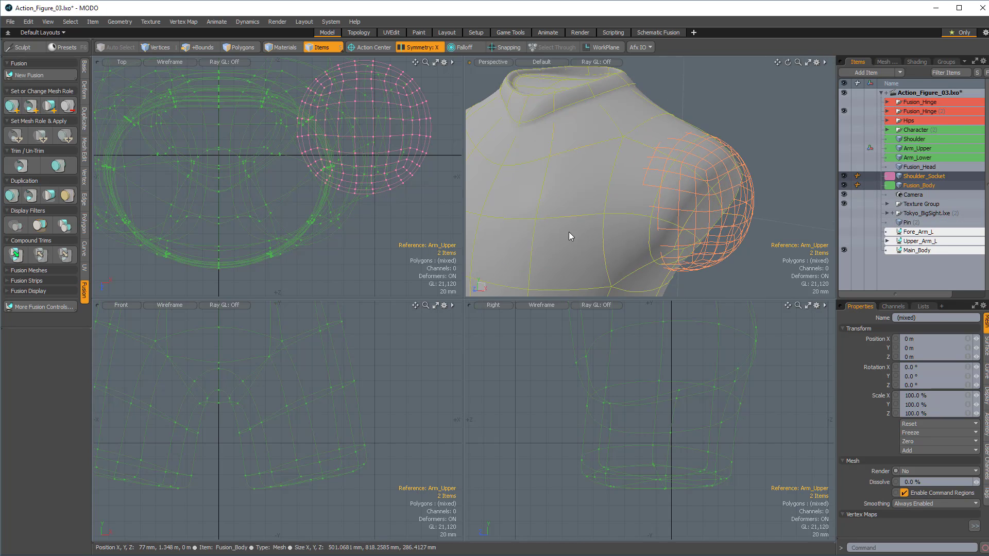
{"action": "left_click", "coordinate": [20, 168]}
{"action": "left_click_drag", "start_coordinate": [683, 192], "coordinate": [646, 190], "text": "alt"}
{"action": "left_click", "coordinate": [725, 123]}
{"action": "left_click_drag", "start_coordinate": [721, 126], "coordinate": [695, 139], "text": "alt"}
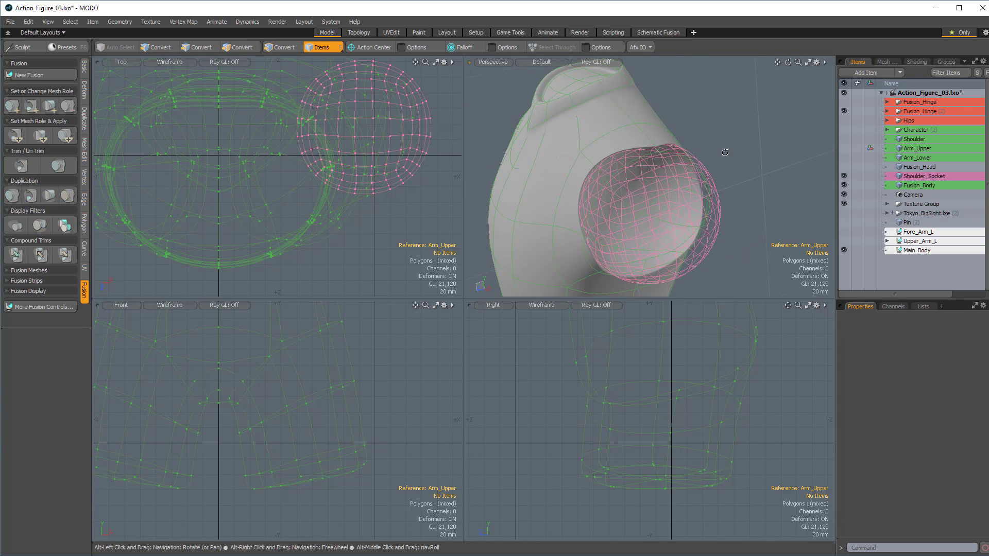
Step: Hide Shoulder_Socket and show the Upper_Arm_L fusion to check how the arm fits the trimmed socket
{"action": "left_click", "coordinate": [843, 176]}
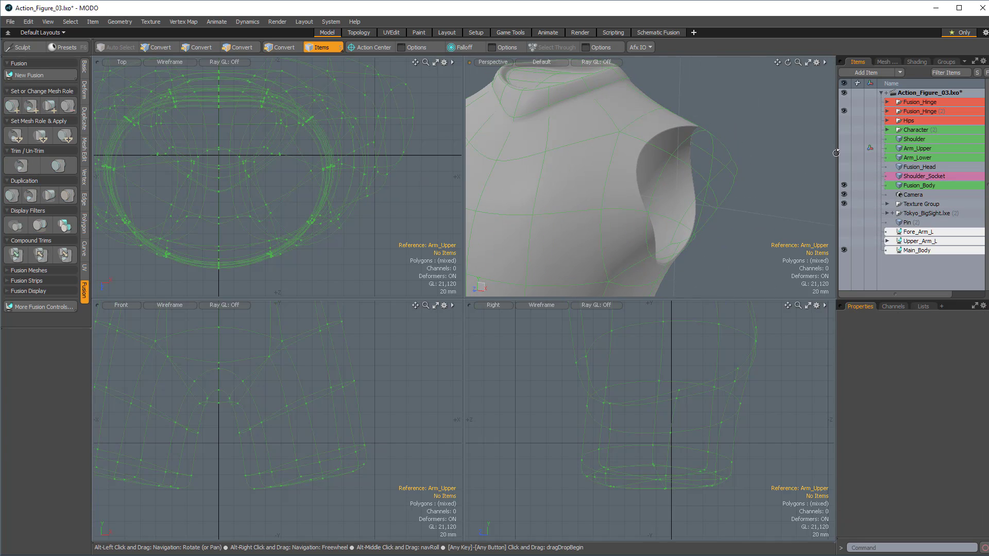
{"action": "left_click", "coordinate": [844, 240]}
{"action": "left_click_drag", "start_coordinate": [644, 170], "coordinate": [618, 140], "text": "alt"}
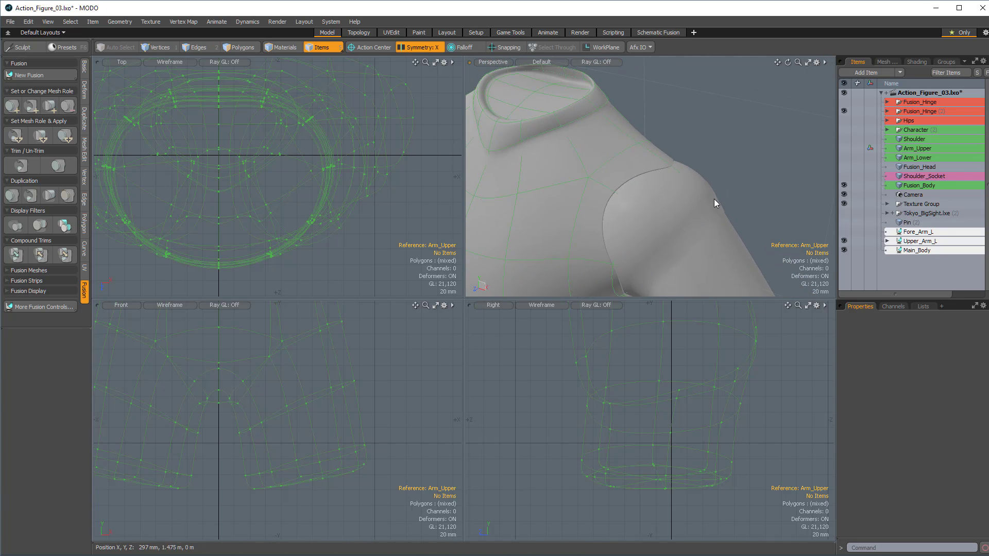
{"action": "left_click_drag", "start_coordinate": [714, 199], "coordinate": [603, 158], "text": "alt"}
{"action": "scroll", "coordinate": [603, 157], "scroll_direction": "up", "scroll_amount": 3}
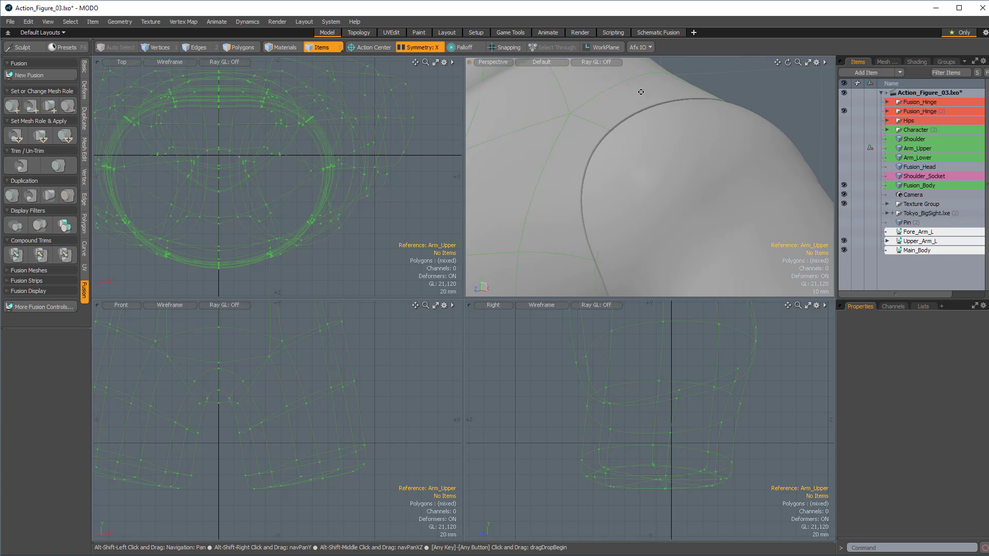
Step: Adjust the absolute strip width of the Main_Body fusion and inspect the seam around the shoulder
{"action": "left_click", "coordinate": [916, 250]}
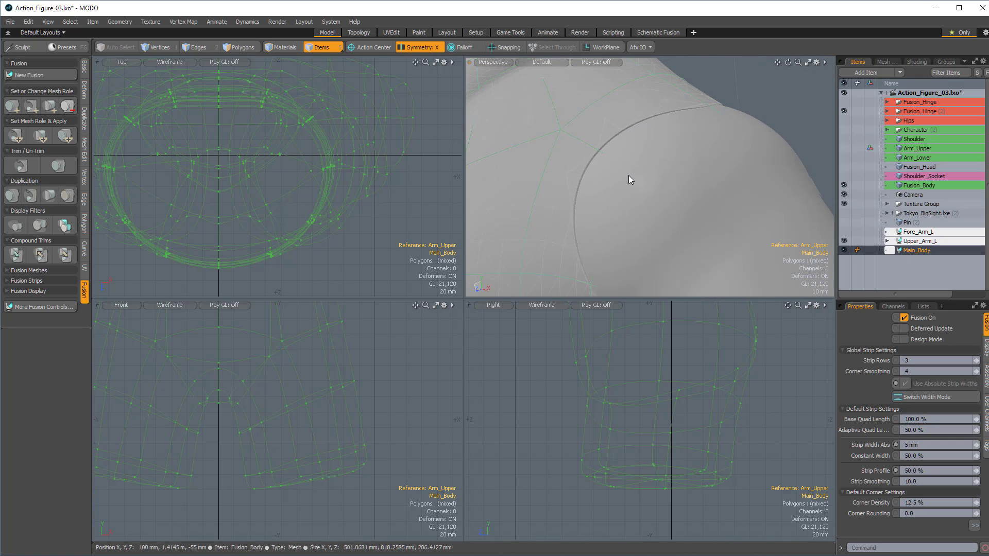
{"action": "scroll", "coordinate": [636, 192], "scroll_direction": "down", "scroll_amount": 3}
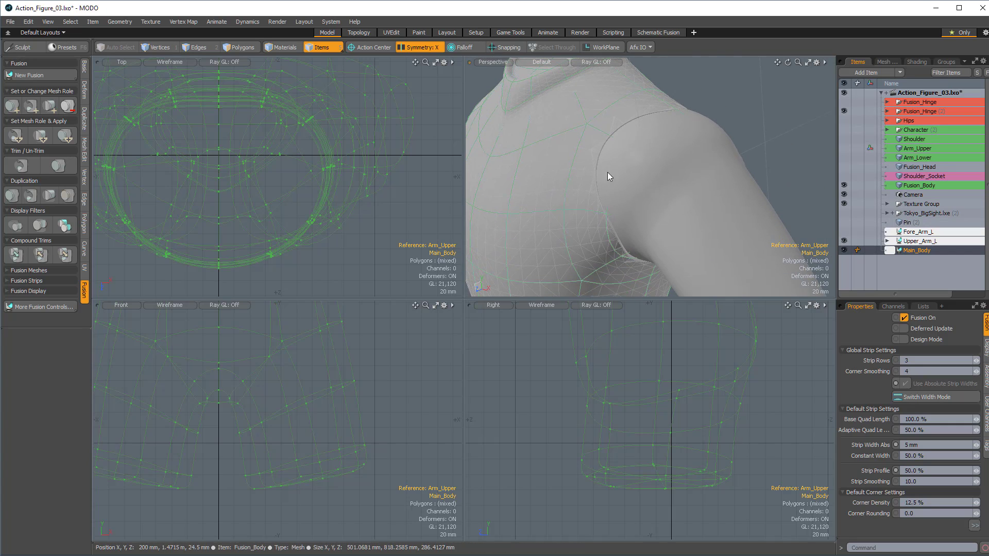
{"action": "mouse_move", "coordinate": [594, 176]}
{"action": "left_mouse_down", "text": "ctrl+alt"}
{"action": "mouse_move", "coordinate": [618, 170]}
{"action": "mouse_move", "coordinate": [580, 184]}
{"action": "left_mouse_up", "text": "ctrl+alt"}
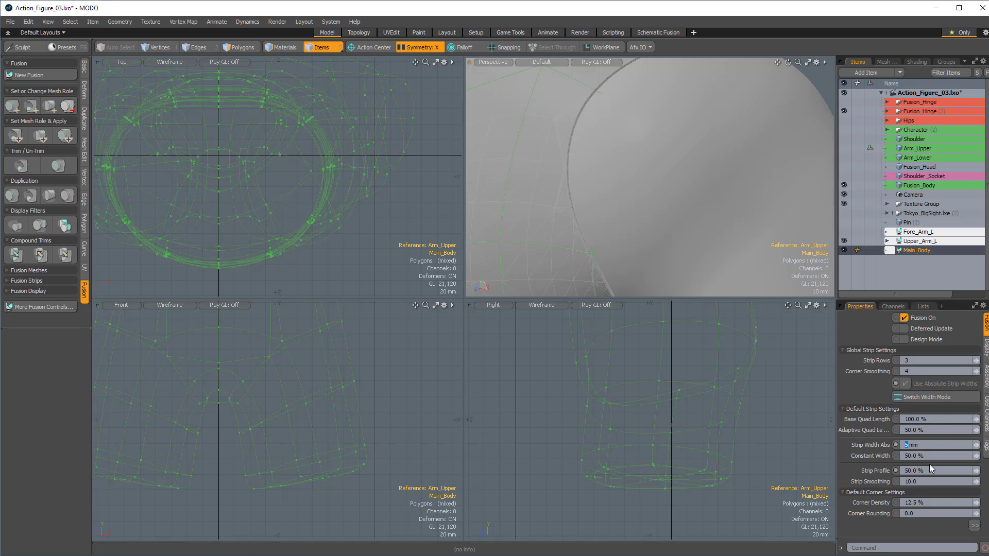
{"action": "left_click_drag", "start_coordinate": [687, 208], "coordinate": [696, 145], "text": "ctrl+alt"}
{"action": "left_click", "coordinate": [680, 159]}
{"action": "left_click_drag", "start_coordinate": [630, 146], "coordinate": [682, 147], "text": "alt"}
{"action": "left_click", "coordinate": [748, 159]}
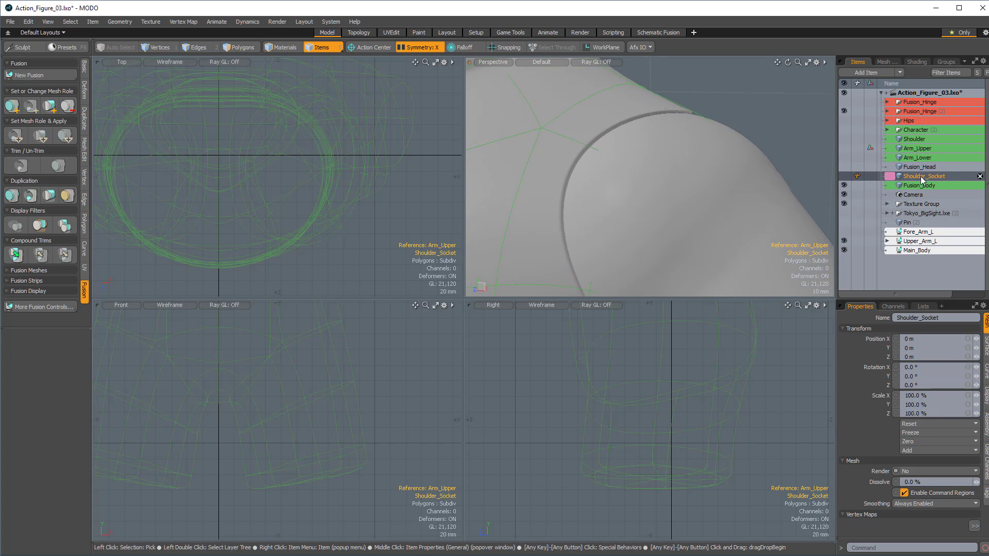
Step: Show Shoulder_Socket, scale all of its polygons uniformly to 100.5%, and hide the socket again
{"action": "key", "text": "shift+a"}
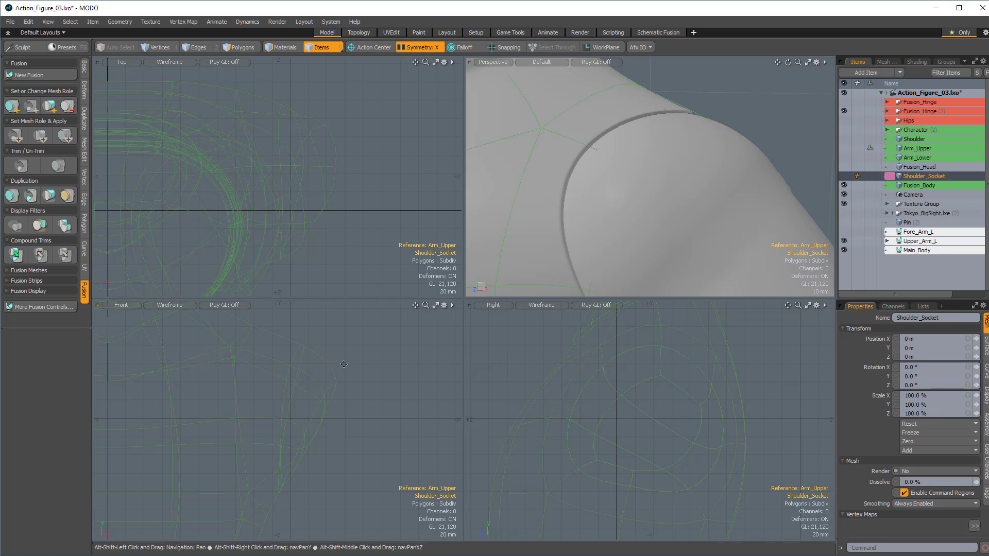
{"action": "left_click", "coordinate": [843, 176]}
{"action": "key", "text": "3"}
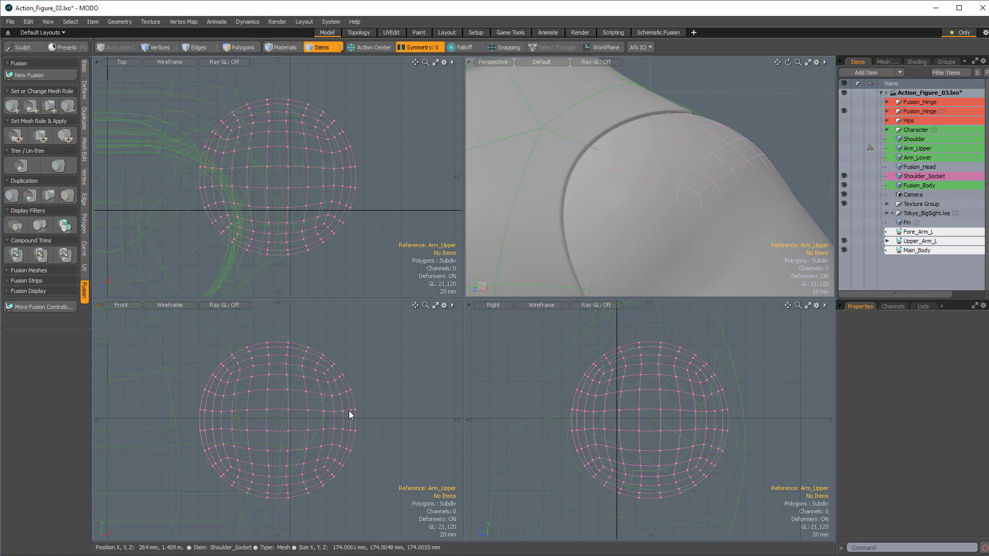
{"action": "double_click", "coordinate": [352, 411]}
{"action": "key", "text": "y"}
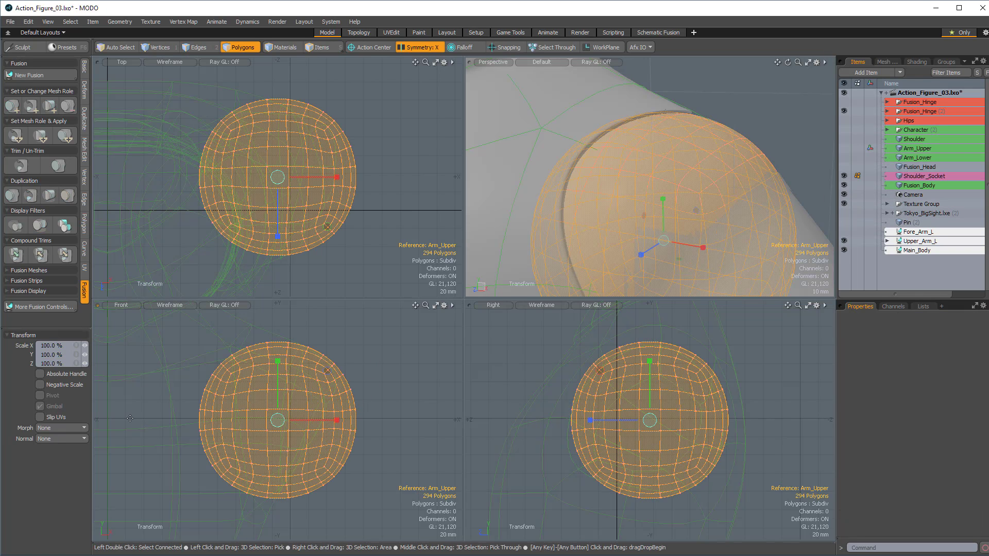
{"action": "right_click", "coordinate": [86, 345]}
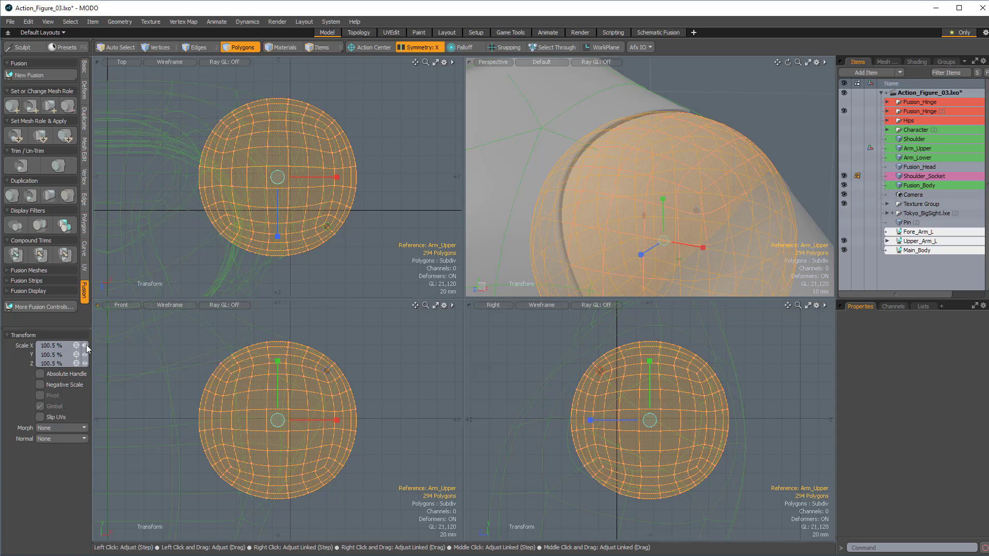
{"action": "left_click_drag", "start_coordinate": [637, 173], "coordinate": [670, 152], "text": "alt"}
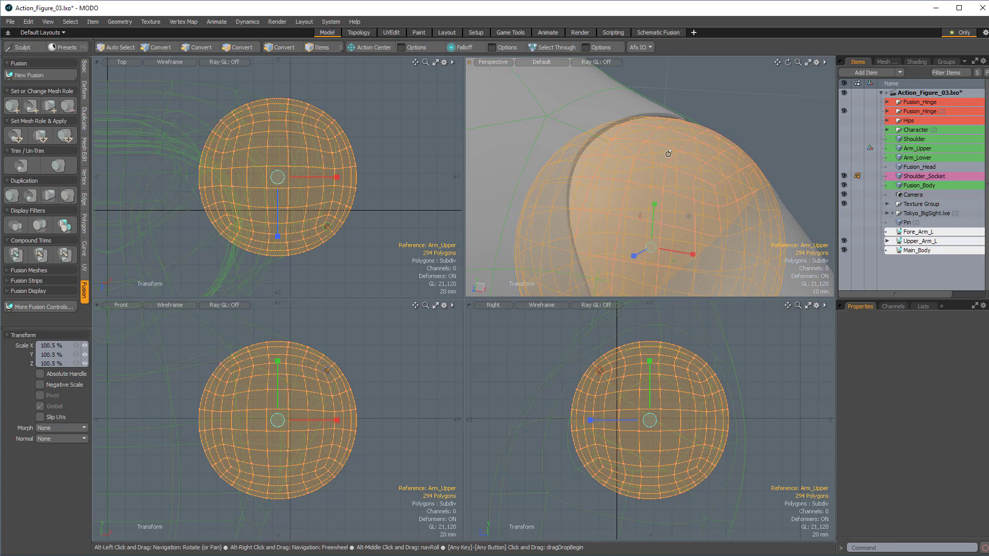
{"action": "key", "text": "space"}
{"action": "left_click", "coordinate": [766, 95]}
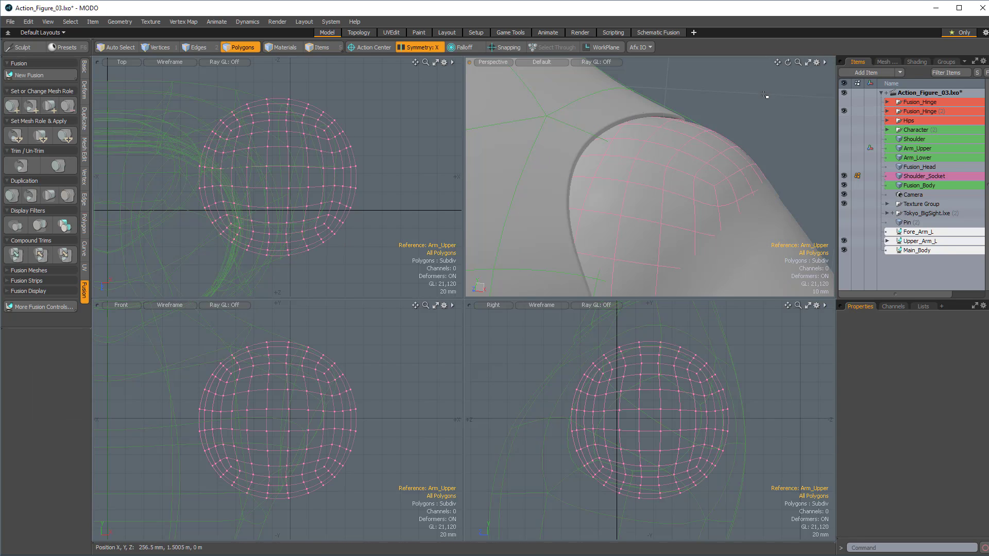
{"action": "left_click_drag", "start_coordinate": [764, 96], "coordinate": [645, 149], "text": "alt"}
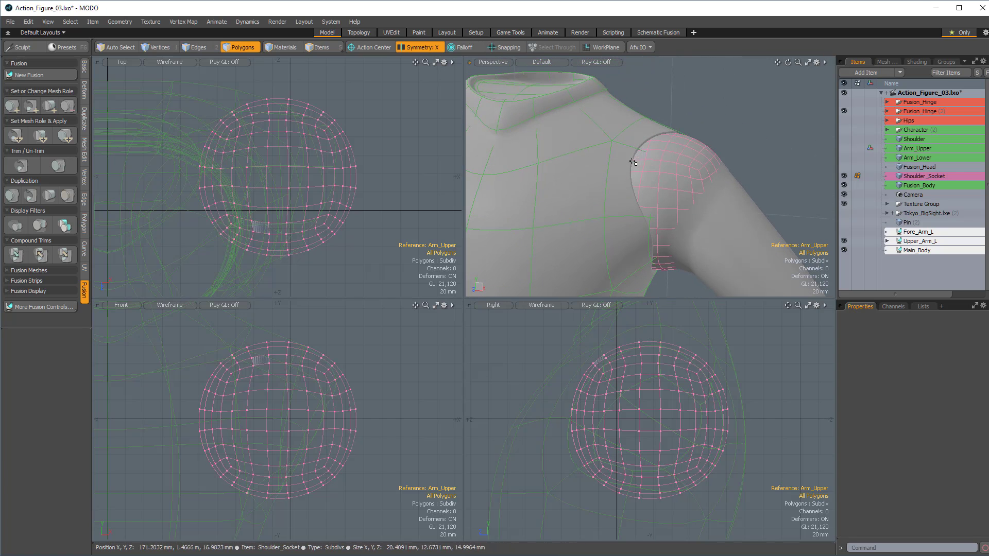
{"action": "left_click", "coordinate": [843, 176]}
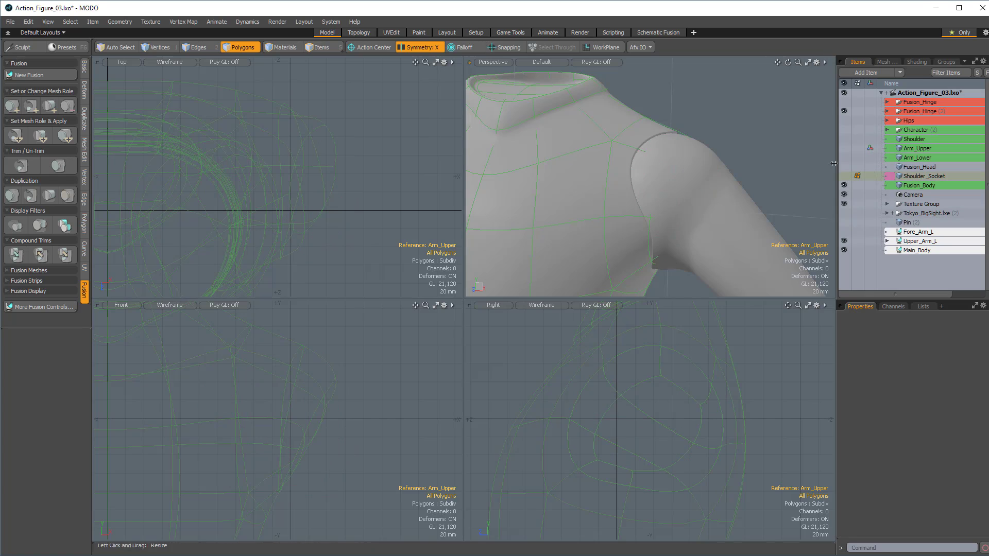
Step: Show the Hips mesh group around the figure's pelvis and expand it to list its meshes
{"action": "left_click_drag", "start_coordinate": [685, 154], "coordinate": [717, 140], "text": "alt"}
{"action": "left_click_drag", "start_coordinate": [639, 273], "coordinate": [625, 180], "text": "alt+shift"}
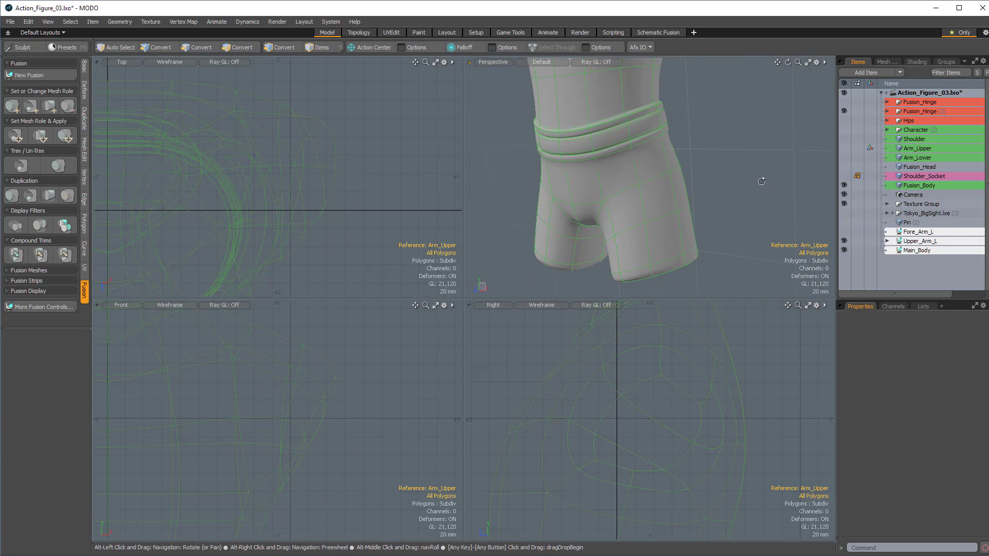
{"action": "left_click_drag", "start_coordinate": [823, 180], "coordinate": [752, 170], "text": "alt"}
{"action": "left_click_drag", "start_coordinate": [752, 170], "coordinate": [718, 158], "text": "alt+shift"}
{"action": "left_click", "coordinate": [844, 121]}
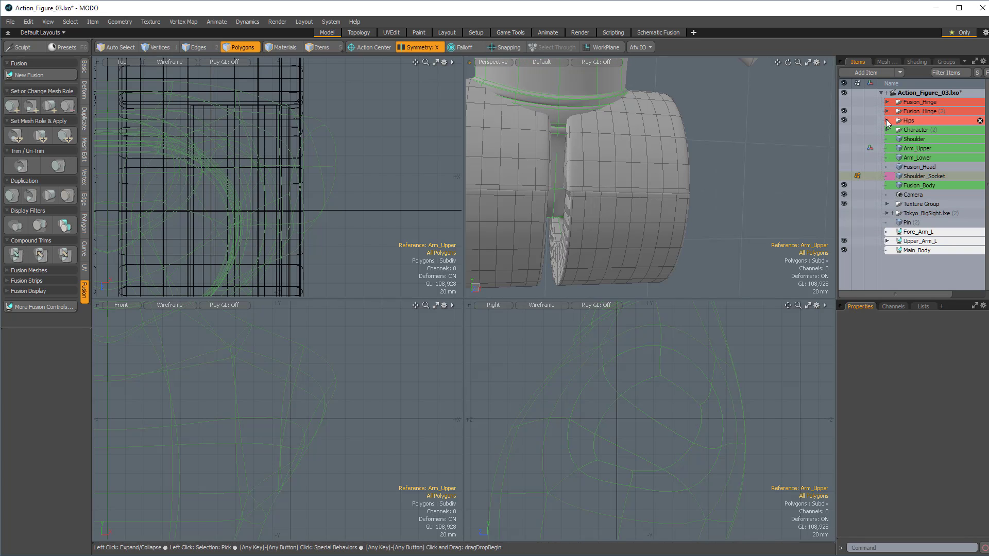
{"action": "left_click", "coordinate": [887, 120]}
Step: Select the Hips meshes in turn to examine how the lower shell, side discs and upper shell fit together
{"action": "left_click", "coordinate": [927, 130]}
{"action": "left_click_drag", "start_coordinate": [731, 188], "coordinate": [640, 199], "text": "alt"}
{"action": "key", "text": "5"}
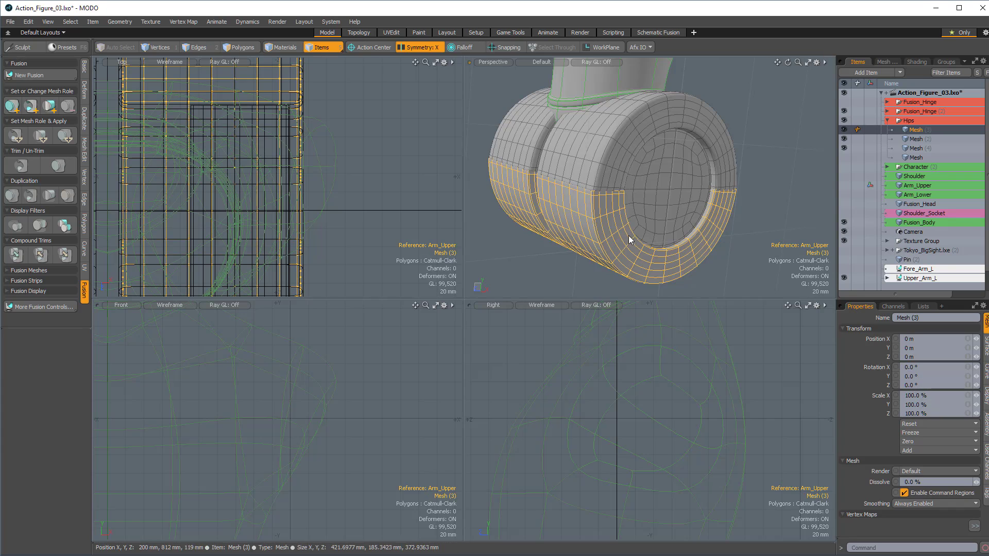
{"action": "mouse_move", "coordinate": [628, 236]}
{"action": "left_mouse_down", "text": "alt"}
{"action": "mouse_move", "coordinate": [602, 256]}
{"action": "mouse_move", "coordinate": [610, 234]}
{"action": "mouse_move", "coordinate": [643, 225]}
{"action": "left_mouse_up", "text": "alt"}
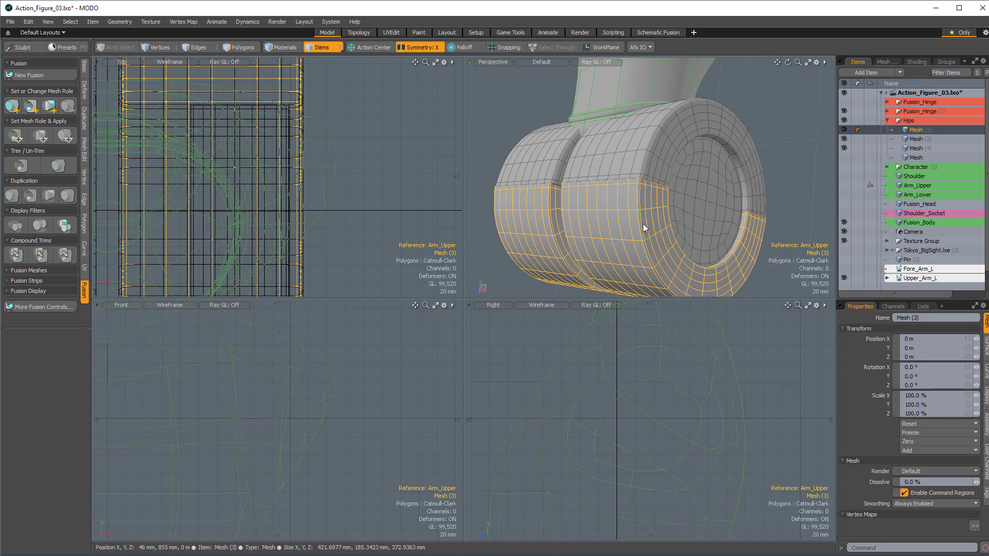
{"action": "left_click", "coordinate": [713, 194], "text": "shift"}
{"action": "left_click_drag", "start_coordinate": [714, 193], "coordinate": [626, 224], "text": "alt"}
{"action": "left_click", "coordinate": [666, 149]}
{"action": "scroll", "coordinate": [636, 236], "scroll_direction": "up", "scroll_amount": 3}
{"action": "left_click_drag", "start_coordinate": [528, 246], "coordinate": [564, 209], "text": "alt"}
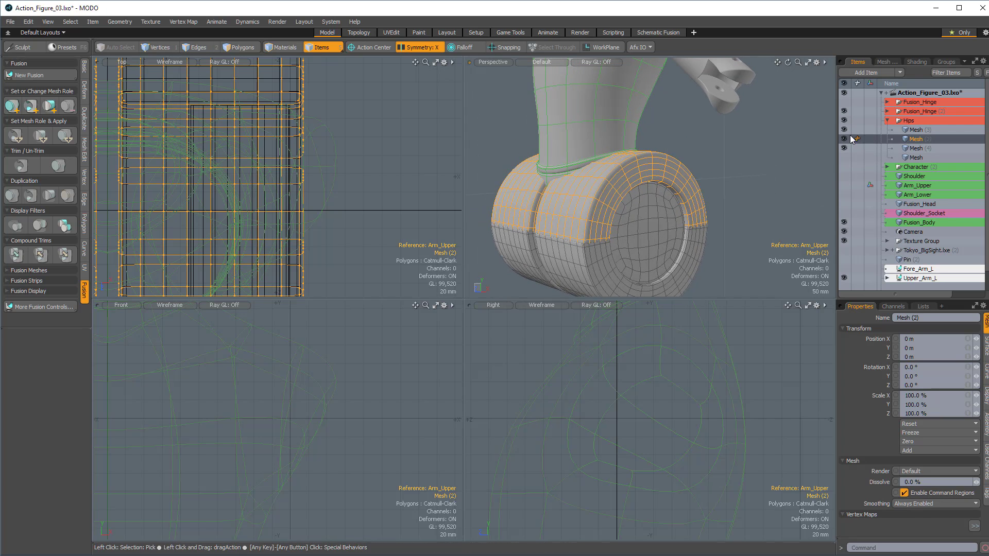
Step: Select Mesh (3) and Mesh (4), move Mesh (4) directly below Mesh (3) in the Hips group, and hide Mesh (2)
{"action": "left_click", "coordinate": [644, 239]}
{"action": "left_click", "coordinate": [609, 261], "text": "shift"}
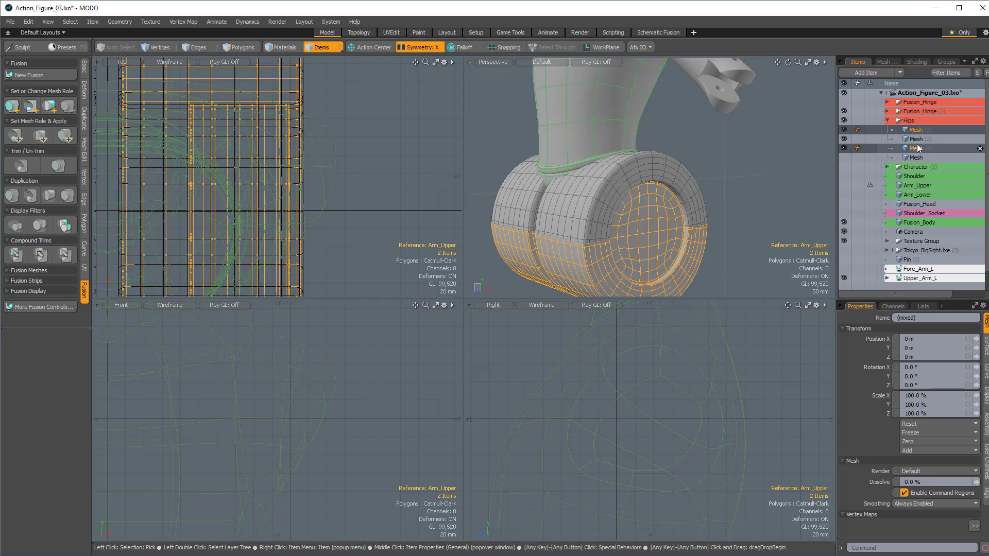
{"action": "left_click_drag", "start_coordinate": [923, 147], "coordinate": [923, 135]}
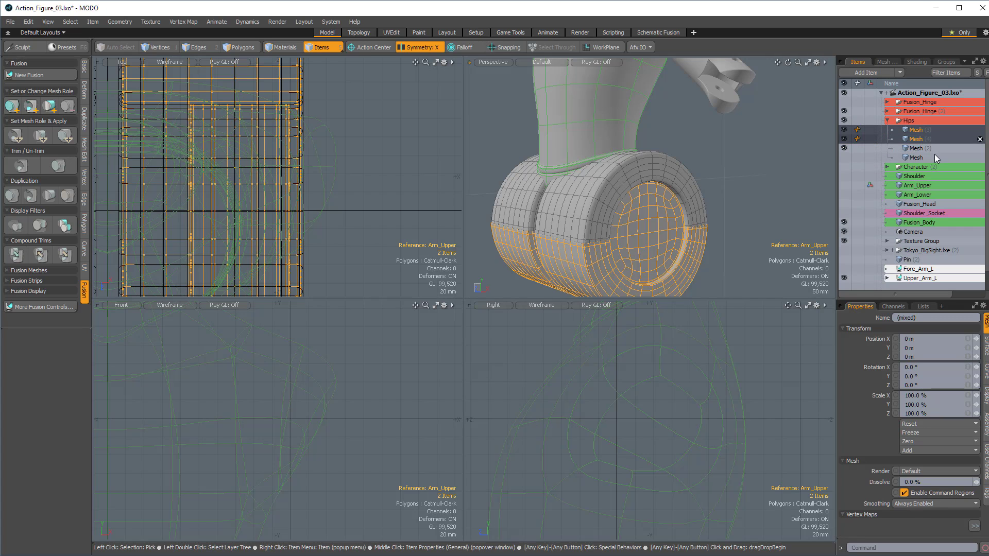
{"action": "left_click_drag", "start_coordinate": [617, 212], "coordinate": [595, 192], "text": "alt"}
{"action": "left_click_drag", "start_coordinate": [595, 193], "coordinate": [575, 238], "text": "alt+shift"}
{"action": "scroll", "coordinate": [927, 278], "scroll_direction": "down", "scroll_amount": 1}
Step: Add Main_Body to the selection and give the two selected hip meshes the subtractive Fusion role
{"action": "left_click", "coordinate": [925, 278], "text": "shift"}
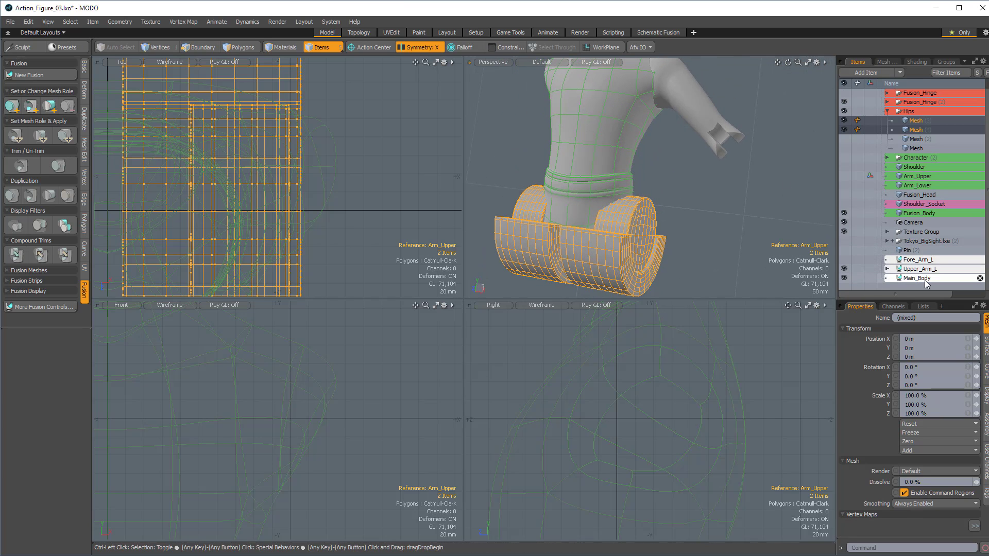
{"action": "left_click_drag", "start_coordinate": [669, 223], "coordinate": [615, 227], "text": "ctrl+alt"}
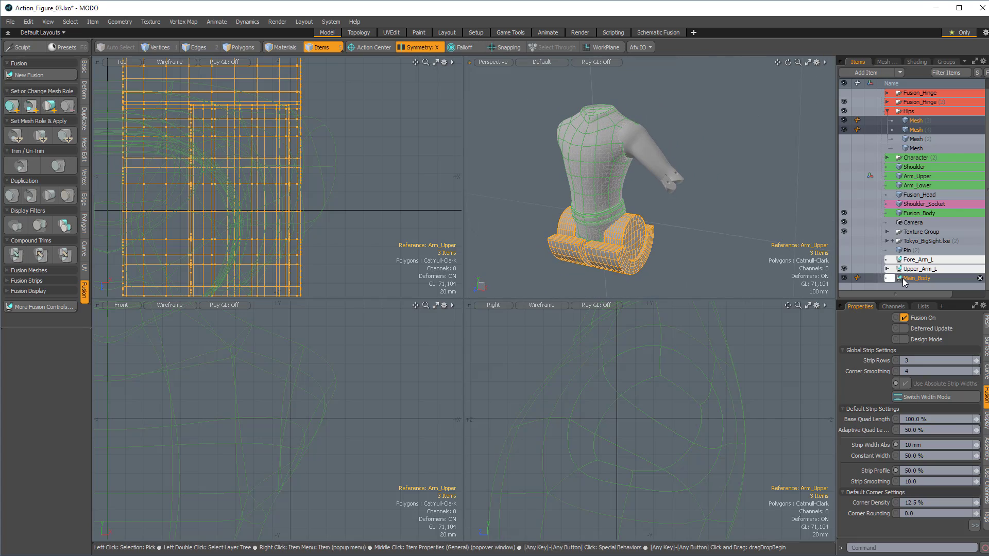
{"action": "left_click", "coordinate": [29, 107]}
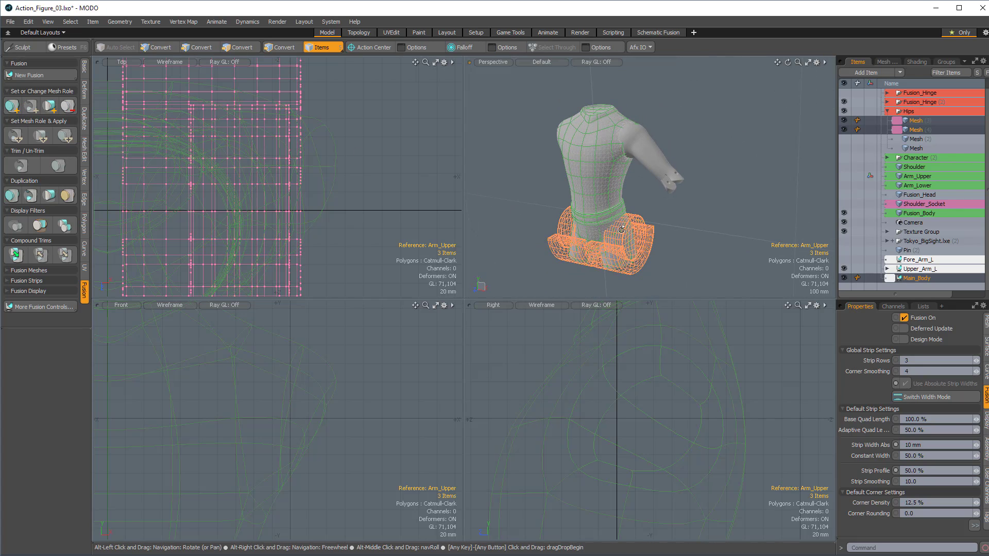
Step: Add Fusion_Body to the selection and apply the Fusion Trim so the two subtractive hip meshes cut the pelvis
{"action": "left_click_drag", "start_coordinate": [625, 232], "coordinate": [609, 203], "text": "alt"}
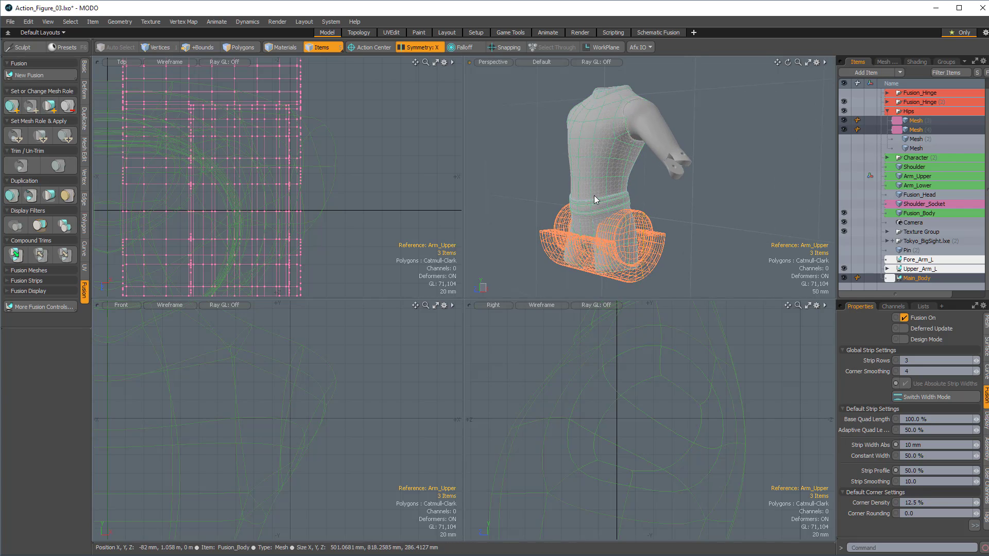
{"action": "left_click", "coordinate": [604, 190], "text": "shift"}
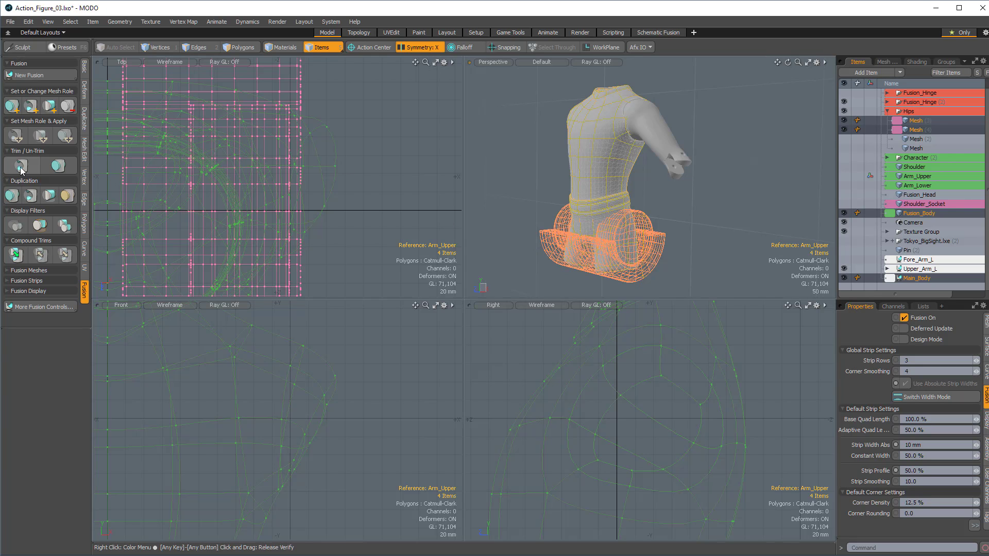
{"action": "left_click_drag", "start_coordinate": [721, 204], "coordinate": [695, 138], "text": "alt"}
{"action": "left_click", "coordinate": [702, 201]}
{"action": "left_click_drag", "start_coordinate": [695, 138], "coordinate": [675, 93], "text": "ctrl+alt"}
{"action": "left_click_drag", "start_coordinate": [675, 93], "coordinate": [680, 122], "text": "alt"}
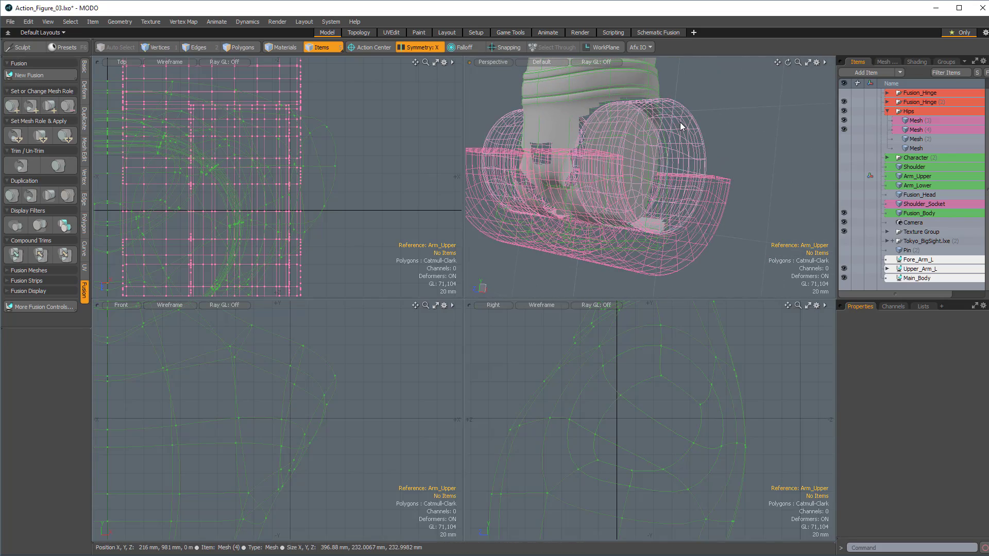
Step: Turn off X symmetry and hide the polygons of Mesh (3) and Mesh (4) on one side of the pelvis
{"action": "left_click", "coordinate": [679, 122]}
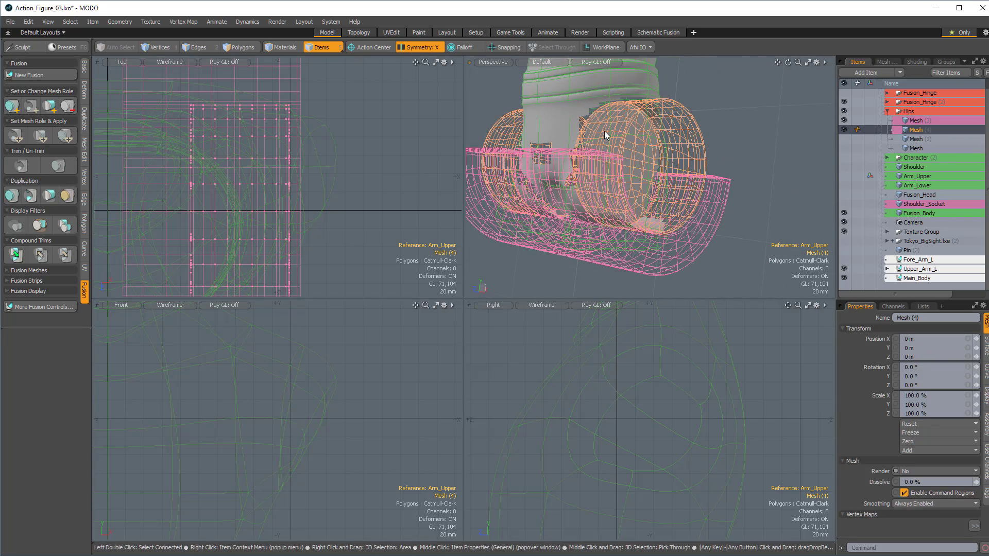
{"action": "left_click_drag", "start_coordinate": [604, 131], "coordinate": [636, 177], "text": "alt"}
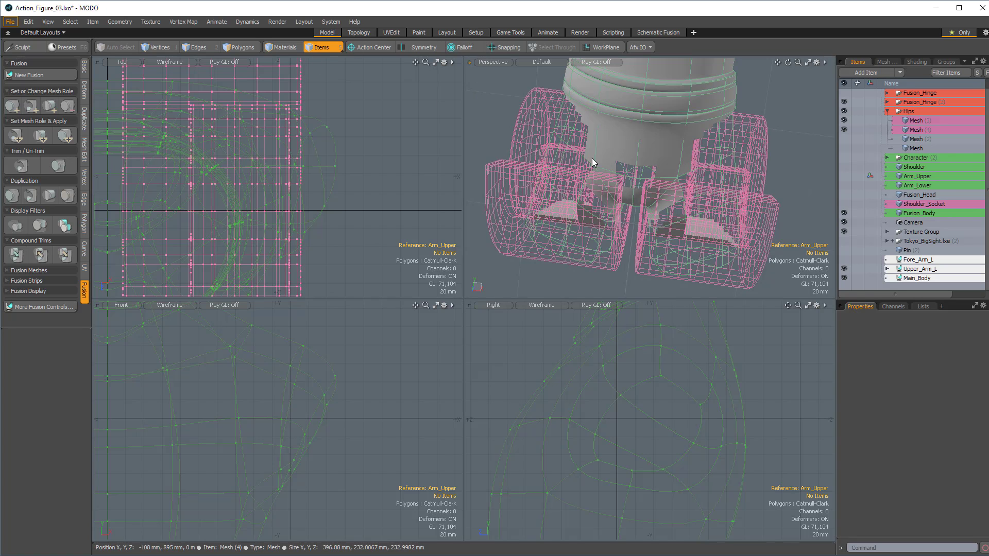
{"action": "key", "text": "3"}
{"action": "double_click", "coordinate": [521, 137]}
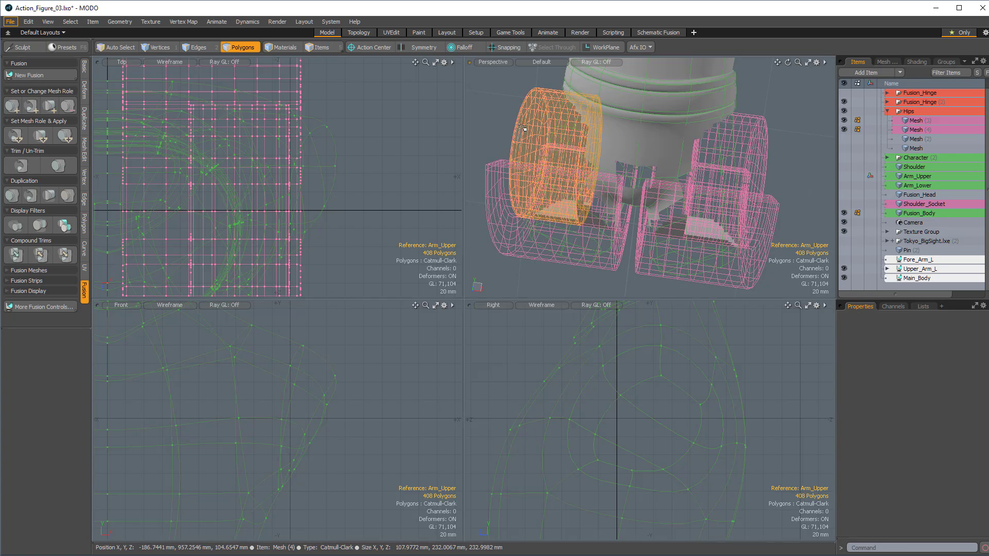
{"action": "left_click_drag", "start_coordinate": [515, 147], "coordinate": [471, 184], "text": "alt"}
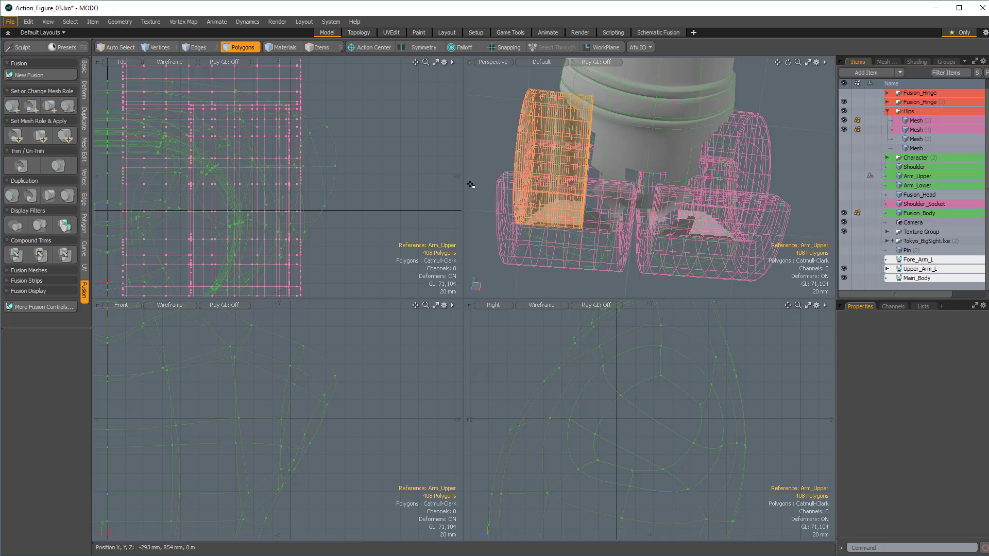
{"action": "double_click", "coordinate": [502, 202], "text": "shift"}
{"action": "left_click_drag", "start_coordinate": [535, 154], "coordinate": [550, 171], "text": "alt"}
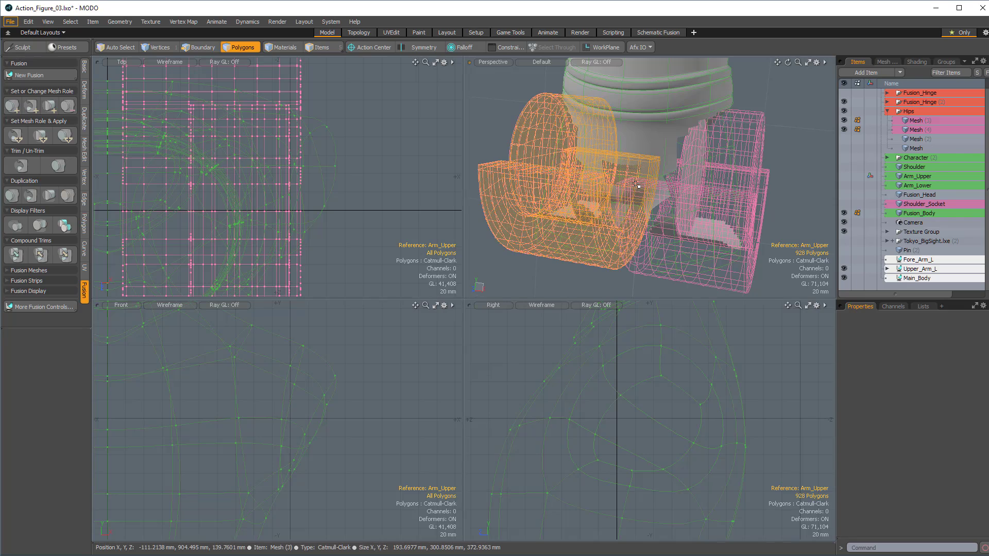
{"action": "key", "text": "h"}
{"action": "left_click_drag", "start_coordinate": [636, 184], "coordinate": [667, 162], "text": "alt"}
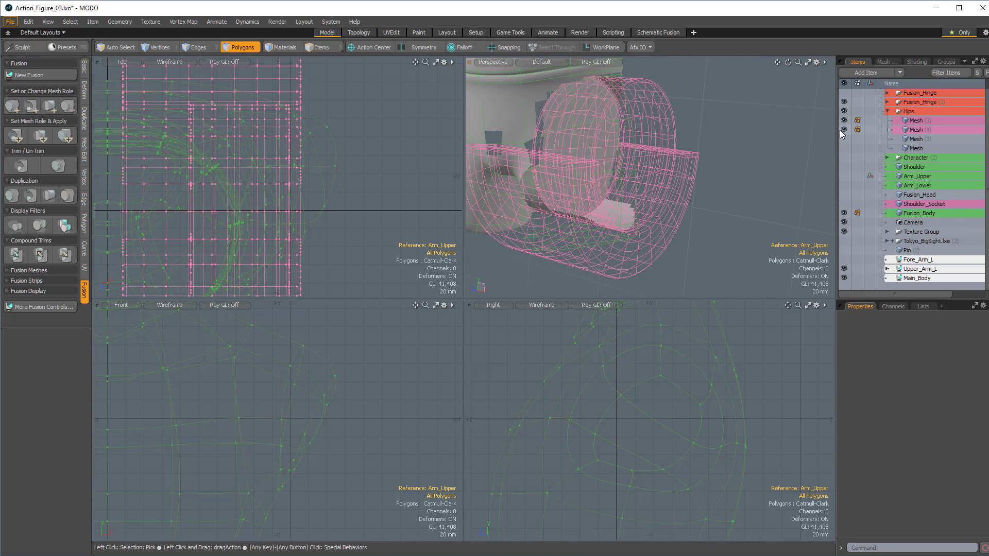
Step: Hide Mesh (4), move the visible polygons of Mesh (3) 2 mm in Y, and inspect the cut around the crotch
{"action": "left_click", "coordinate": [843, 129]}
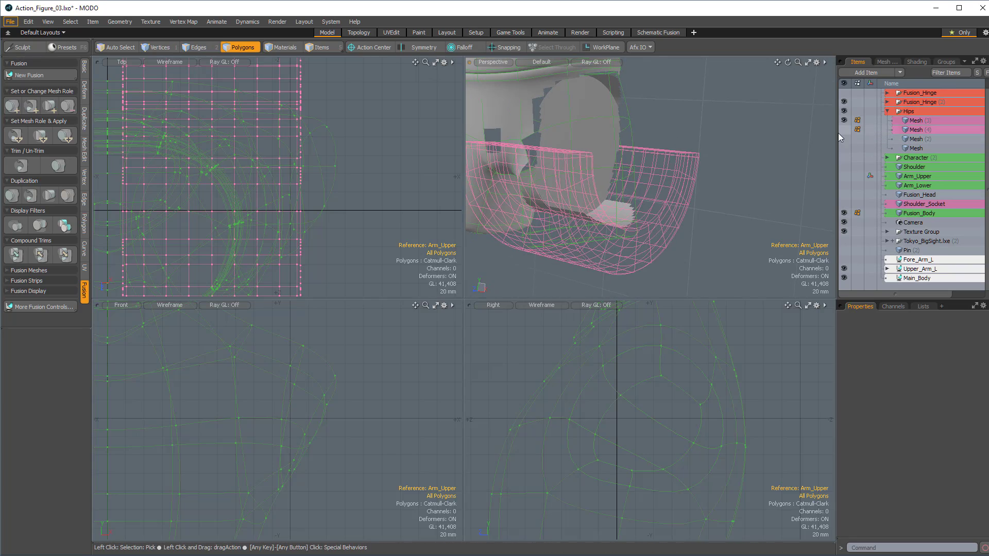
{"action": "left_click_drag", "start_coordinate": [603, 196], "coordinate": [705, 193], "text": "alt"}
{"action": "double_click", "coordinate": [706, 230]}
{"action": "key", "text": "y"}
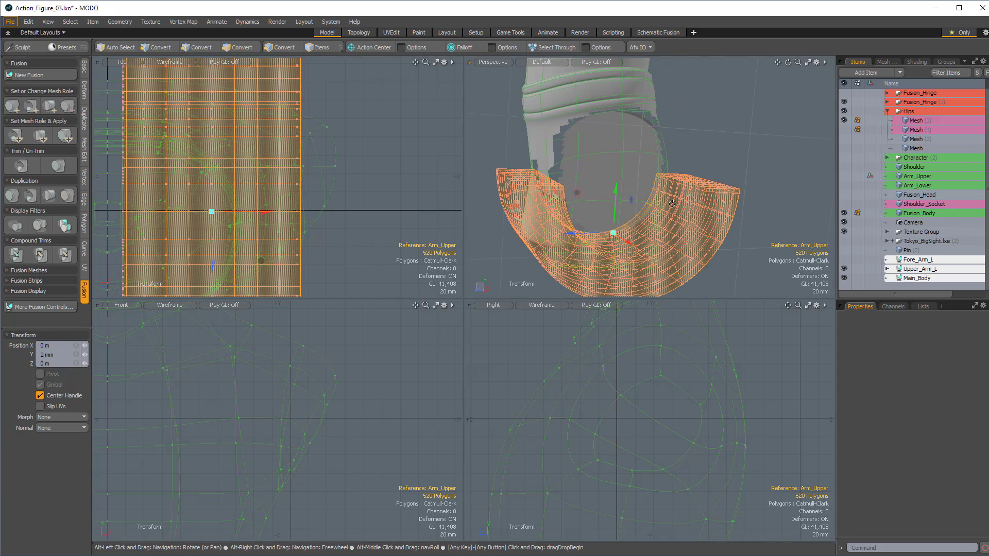
{"action": "mouse_move", "coordinate": [579, 224]}
{"action": "left_mouse_down", "text": "alt"}
{"action": "mouse_move", "coordinate": [659, 201]}
{"action": "mouse_move", "coordinate": [747, 146]}
{"action": "mouse_move", "coordinate": [582, 218]}
{"action": "left_mouse_up", "text": "alt"}
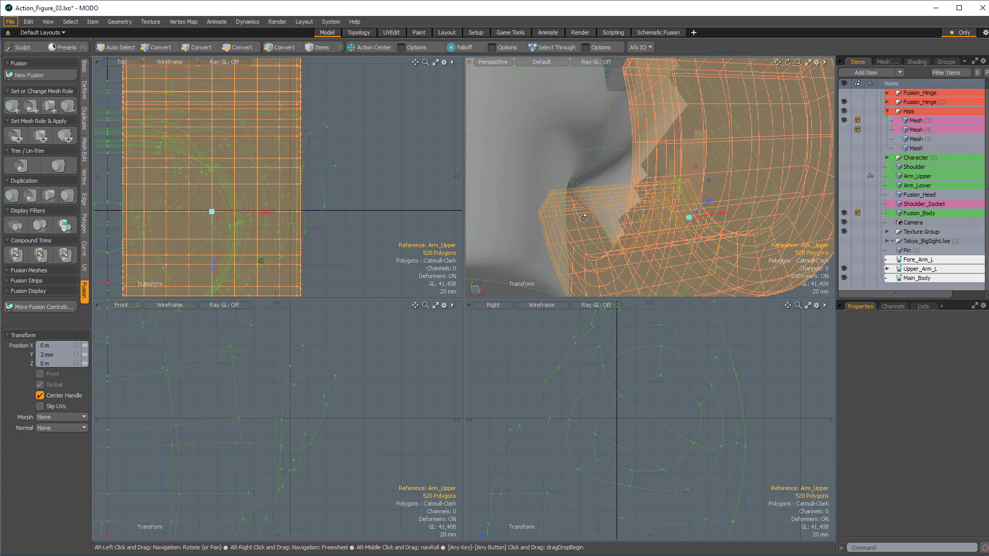
{"action": "left_click_drag", "start_coordinate": [664, 190], "coordinate": [677, 177], "text": "ctrl+alt"}
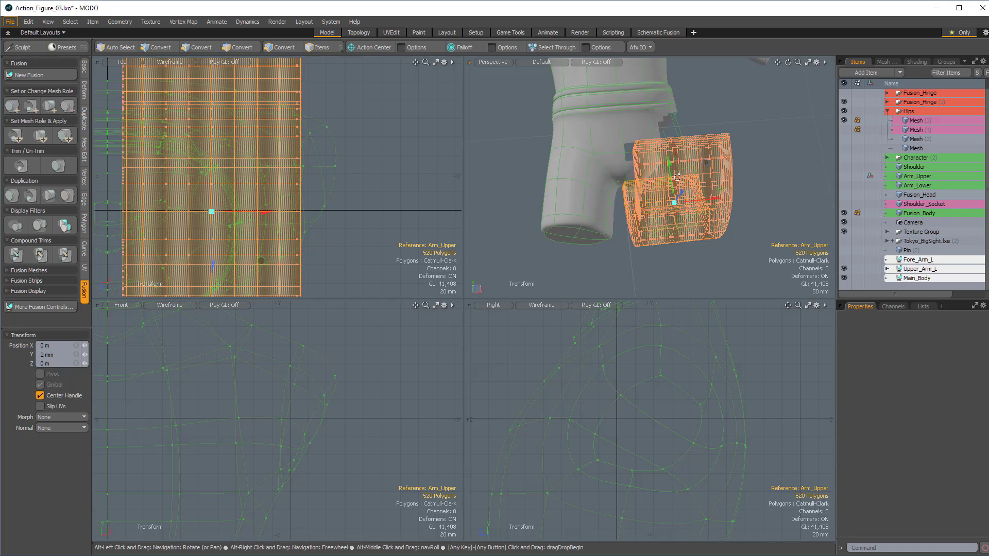
{"action": "left_click_drag", "start_coordinate": [699, 139], "coordinate": [566, 206], "text": "alt"}
{"action": "left_click_drag", "start_coordinate": [566, 206], "coordinate": [608, 179], "text": "ctrl+alt"}
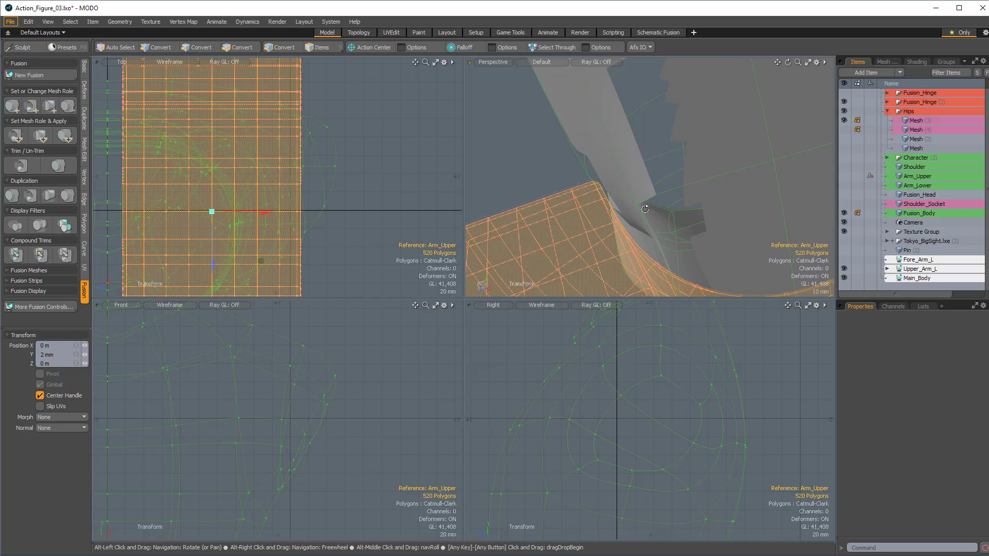
{"action": "left_click_drag", "start_coordinate": [644, 209], "coordinate": [755, 159], "text": "alt"}
Step: Show Mesh (4), select Mesh (3) and Mesh (4) together, and set up Rotate with the Element action center
{"action": "left_click", "coordinate": [843, 129]}
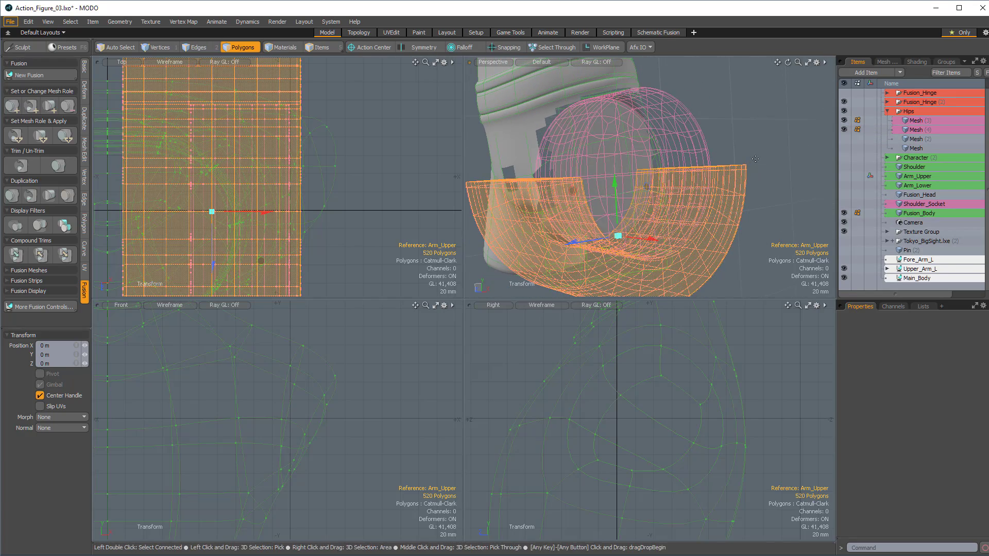
{"action": "left_click_drag", "start_coordinate": [930, 125], "coordinate": [928, 130]}
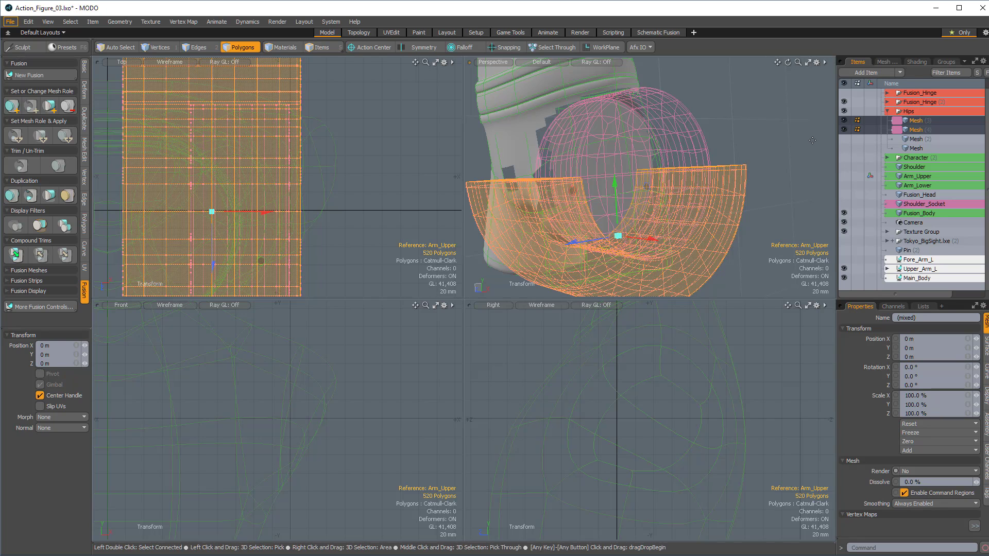
{"action": "key", "text": "e"}
{"action": "left_click_drag", "start_coordinate": [795, 147], "coordinate": [525, 111], "text": "alt"}
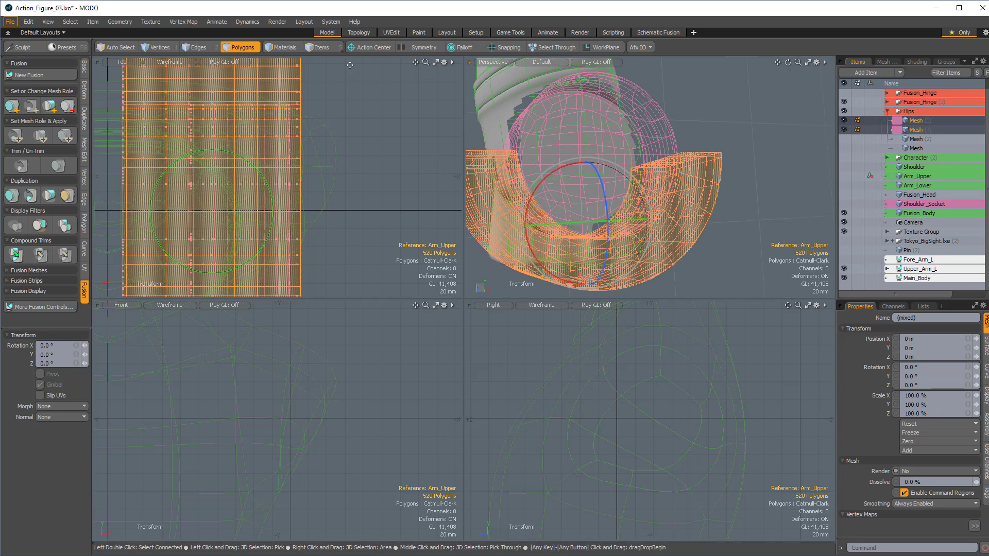
{"action": "left_click", "coordinate": [373, 48]}
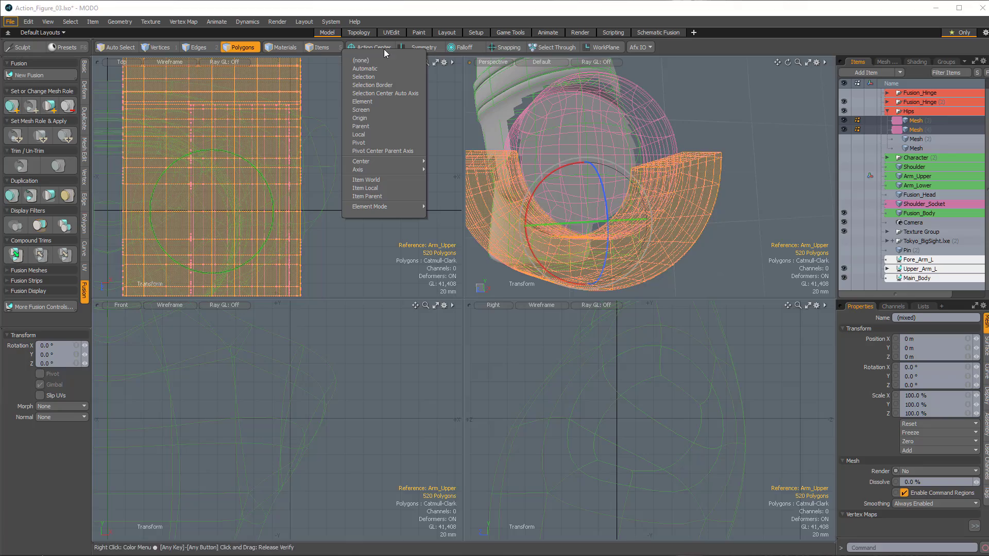
{"action": "left_click", "coordinate": [369, 106]}
Step: Place the rotation center on polygons around the hip cut and examine the joint from several angles
{"action": "left_click", "coordinate": [780, 153]}
{"action": "left_click_drag", "start_coordinate": [780, 153], "coordinate": [641, 123], "text": "ctrl+alt"}
{"action": "left_click", "coordinate": [652, 90]}
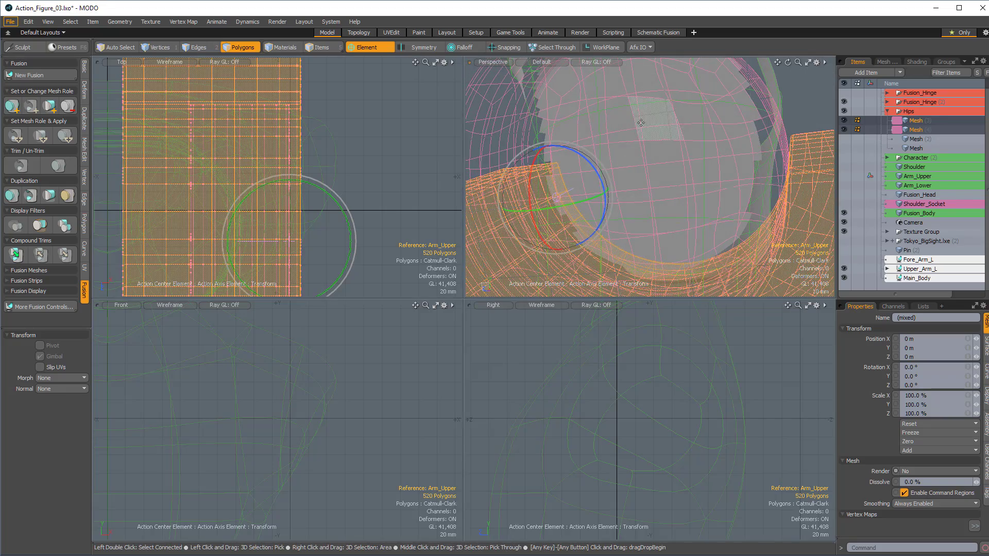
{"action": "left_click", "coordinate": [640, 122]}
{"action": "left_click_drag", "start_coordinate": [611, 168], "coordinate": [764, 168], "text": "alt"}
{"action": "left_click", "coordinate": [599, 199]}
{"action": "left_click_drag", "start_coordinate": [659, 180], "coordinate": [555, 253], "text": "alt"}
{"action": "left_click_drag", "start_coordinate": [602, 151], "coordinate": [783, 127], "text": "alt"}
Step: Leave the rotation, clear the polygon selection, and hide Mesh (3) and Mesh (4)
{"action": "key", "text": "space"}
{"action": "left_click", "coordinate": [752, 121]}
{"action": "left_click_drag", "start_coordinate": [844, 120], "coordinate": [843, 130]}
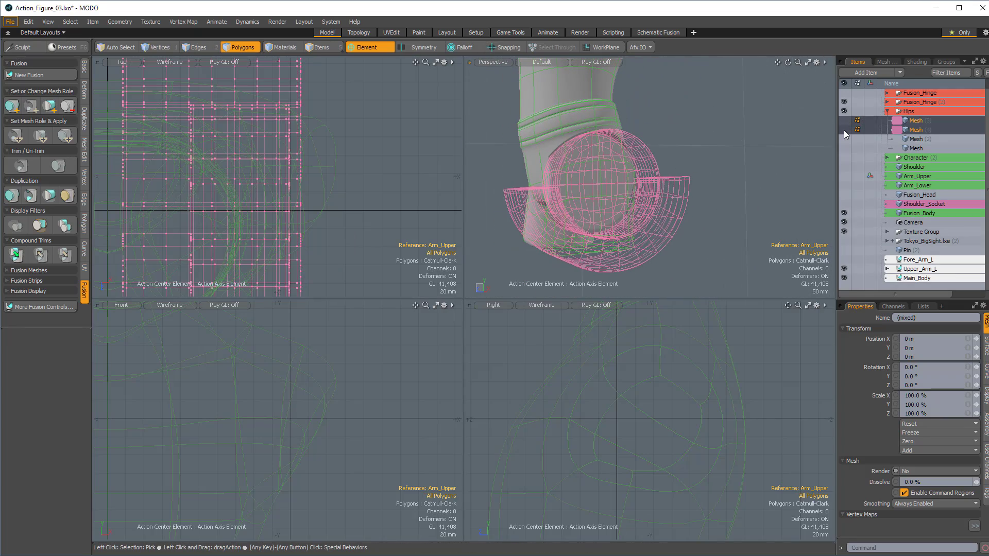
Step: Select the ring of polygons around the lower end of Fusion_Body's cut thigh and activate Move
{"action": "left_click_drag", "start_coordinate": [721, 227], "coordinate": [795, 228], "text": "alt"}
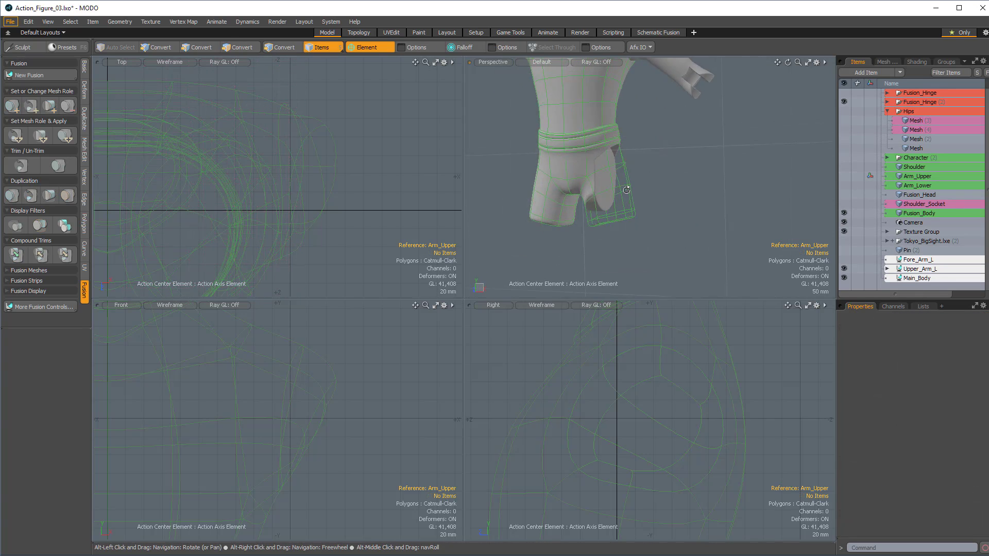
{"action": "left_click_drag", "start_coordinate": [621, 184], "coordinate": [603, 99], "text": "ctrl+alt"}
{"action": "left_click_drag", "start_coordinate": [539, 110], "coordinate": [691, 211], "text": "alt"}
{"action": "left_click", "coordinate": [690, 212]}
{"action": "key", "text": "3"}
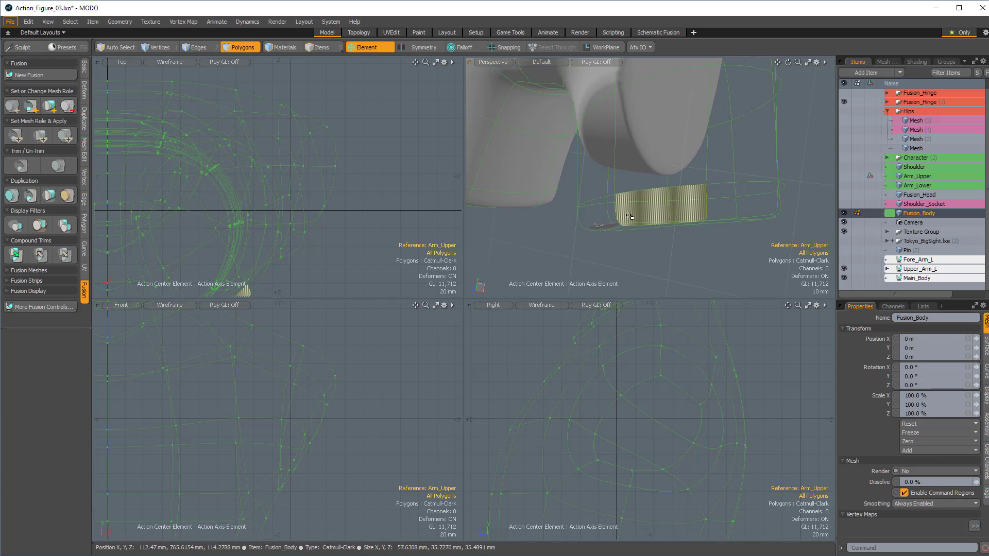
{"action": "mouse_move", "coordinate": [605, 214]}
{"action": "left_mouse_down"}
{"action": "mouse_move", "coordinate": [624, 214]}
{"action": "mouse_move", "coordinate": [627, 188]}
{"action": "mouse_move", "coordinate": [706, 243]}
{"action": "mouse_move", "coordinate": [696, 228]}
{"action": "mouse_move", "coordinate": [682, 260]}
{"action": "left_mouse_up"}
{"action": "key", "text": "l"}
{"action": "key", "text": "w"}
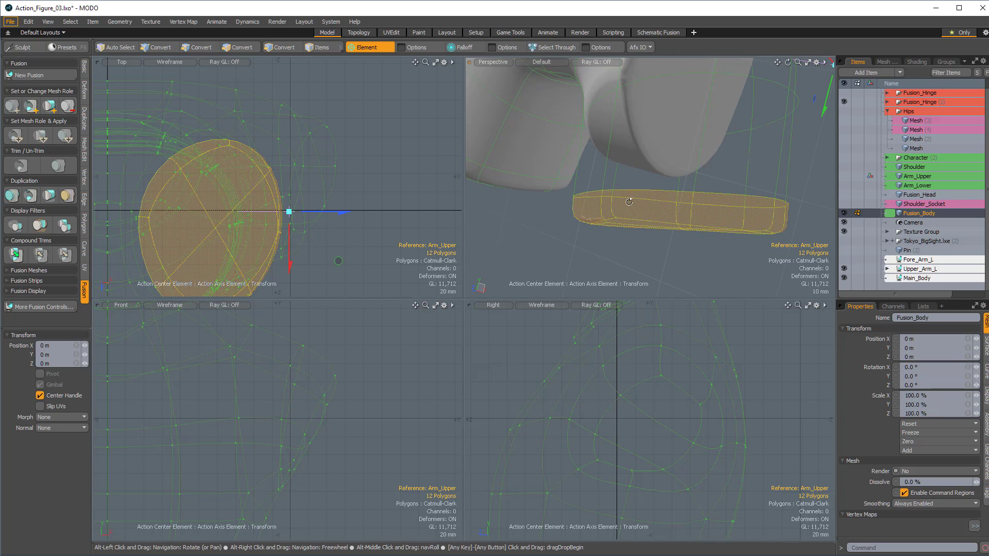
Step: Set the action center to Selection, move the selected thigh polygons -2.5 mm in Z, and clear the selection
{"action": "left_click", "coordinate": [367, 47]}
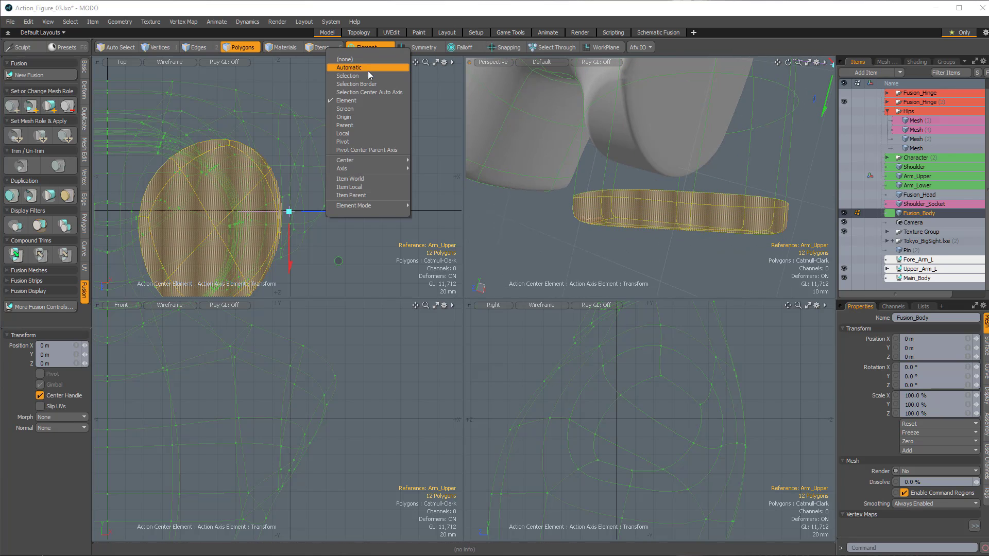
{"action": "left_click", "coordinate": [368, 76]}
{"action": "left_click_drag", "start_coordinate": [685, 242], "coordinate": [685, 255], "text": "alt"}
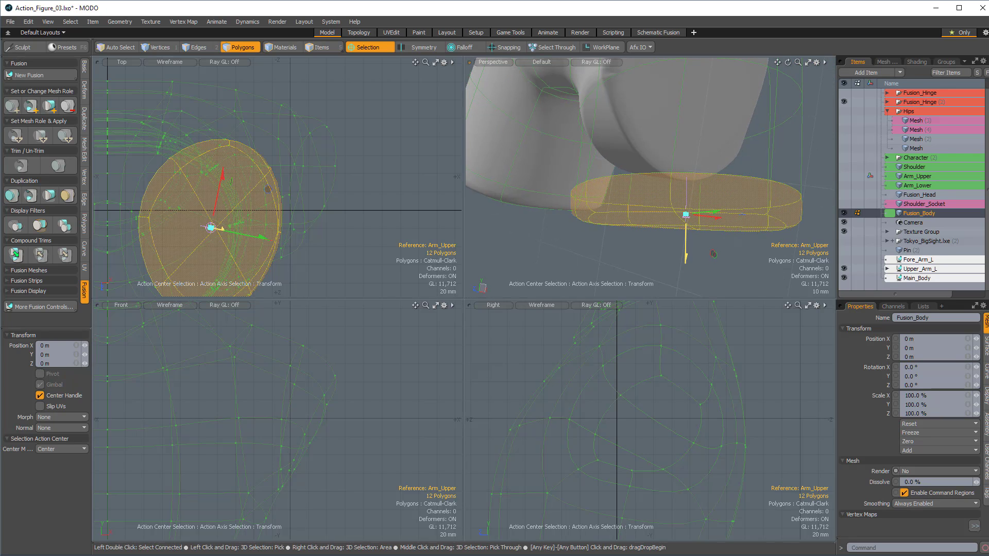
{"action": "left_click_drag", "start_coordinate": [710, 167], "coordinate": [624, 211], "text": "alt"}
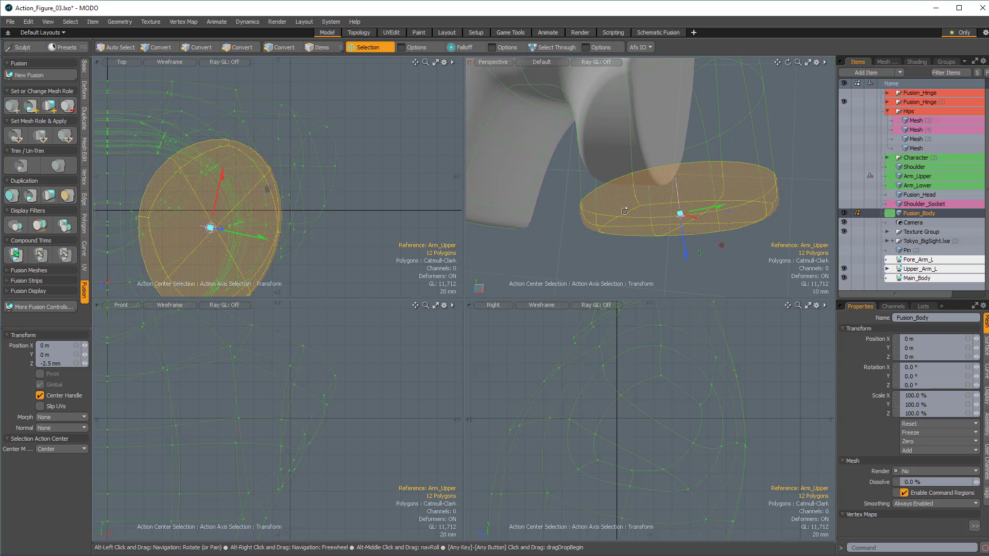
{"action": "key", "text": "space"}
{"action": "left_click", "coordinate": [788, 214]}
{"action": "scroll", "coordinate": [772, 215], "scroll_direction": "down", "scroll_amount": 4}
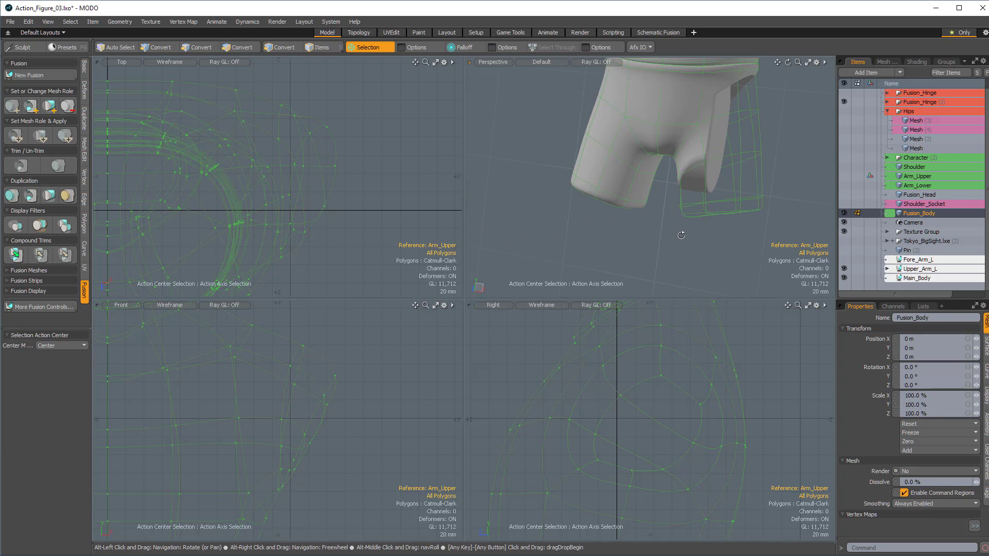
{"action": "left_click_drag", "start_coordinate": [678, 234], "coordinate": [661, 175], "text": "alt"}
Step: Show the Fusion_Head mesh, duplicate it, and name the copy Fusion_Neck
{"action": "scroll", "coordinate": [661, 175], "scroll_direction": "down", "scroll_amount": 4}
{"action": "left_click_drag", "start_coordinate": [646, 72], "coordinate": [612, 206], "text": "alt+shift"}
{"action": "scroll", "coordinate": [612, 205], "scroll_direction": "up", "scroll_amount": 5}
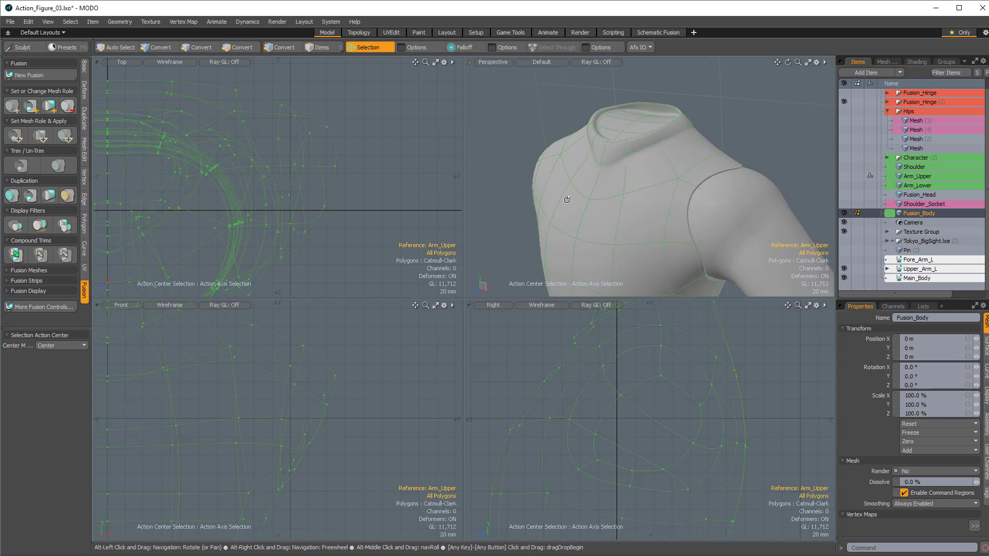
{"action": "left_click_drag", "start_coordinate": [578, 177], "coordinate": [602, 165], "text": "alt"}
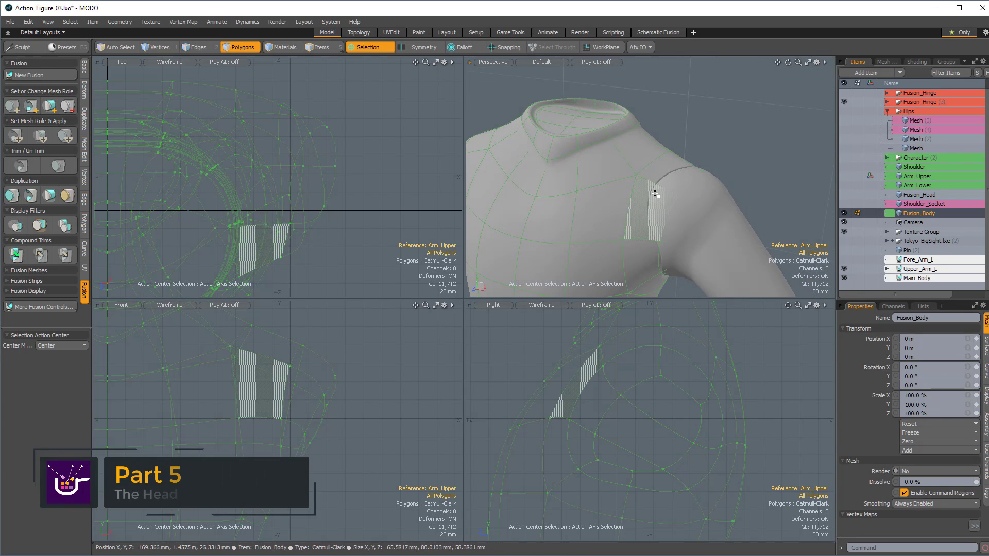
{"action": "left_click", "coordinate": [910, 204]}
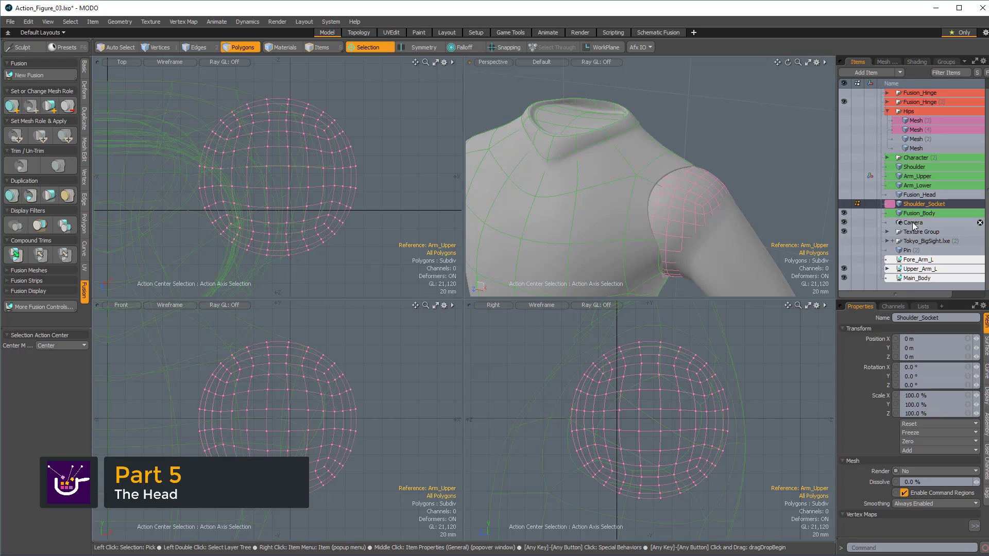
{"action": "left_click", "coordinate": [914, 196]}
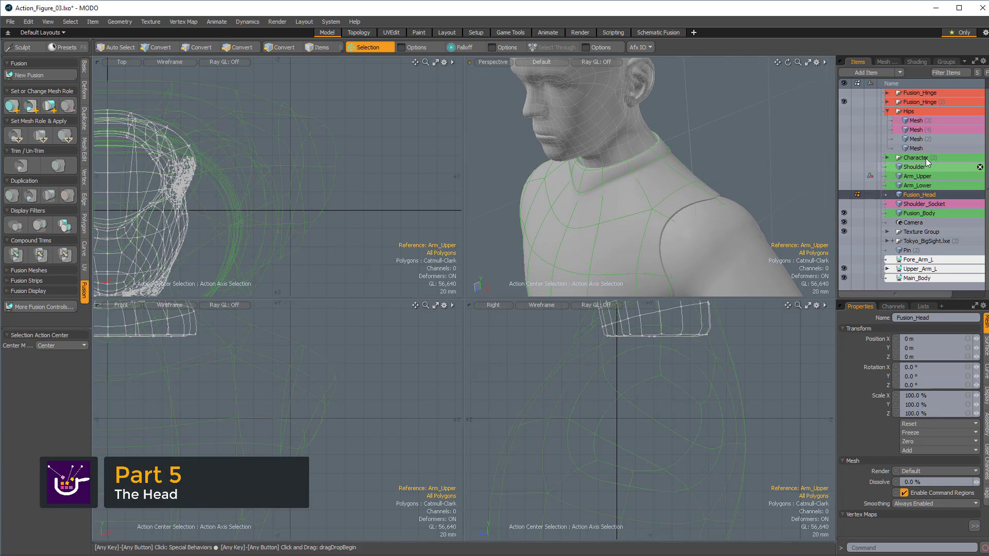
{"action": "right_click", "coordinate": [912, 199]}
{"action": "mouse_move", "coordinate": [891, 369]}
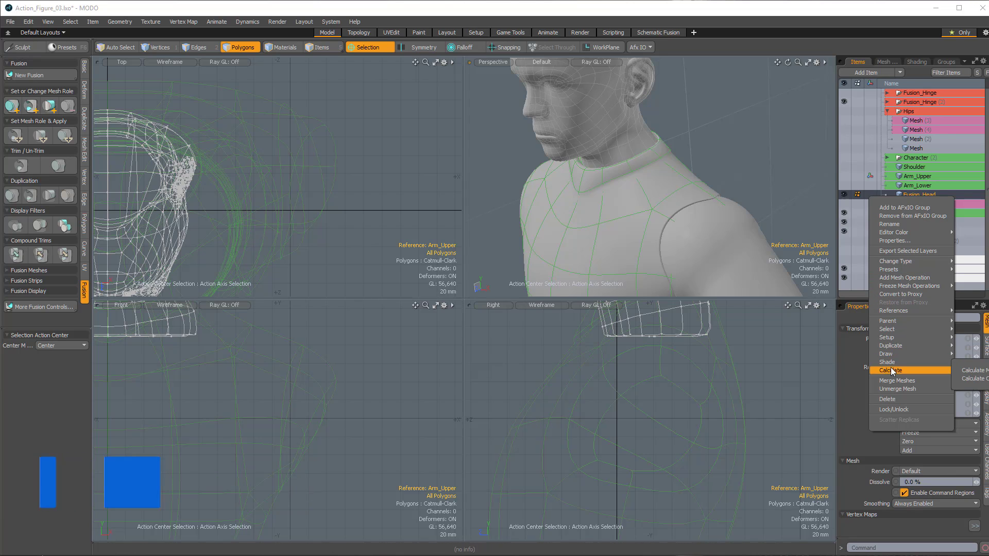
{"action": "mouse_move", "coordinate": [891, 328]}
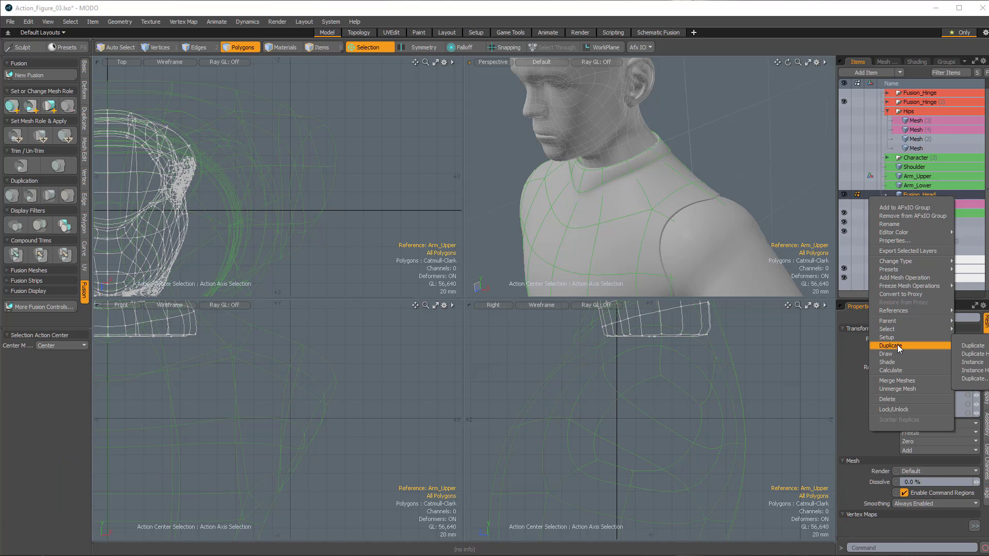
{"action": "left_click", "coordinate": [972, 346]}
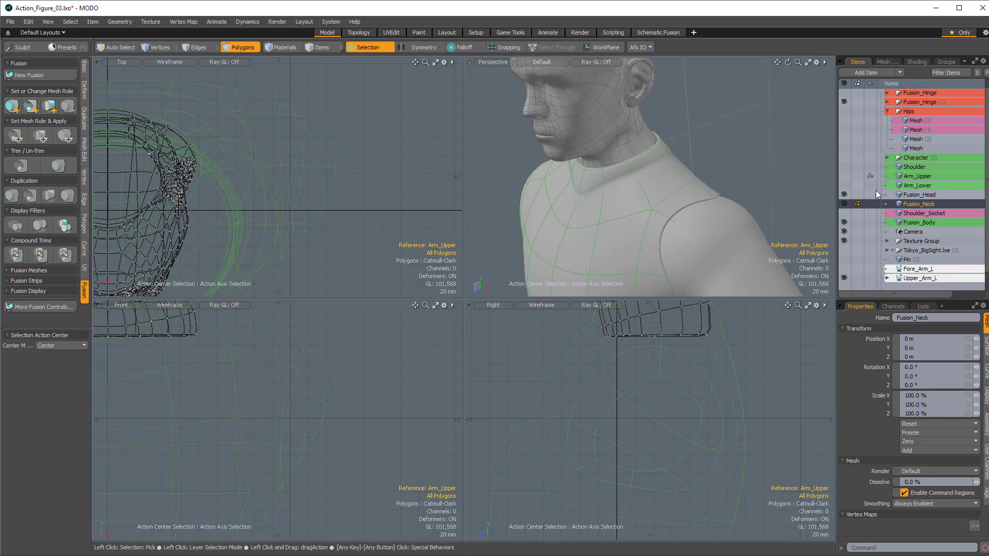
Step: Hide Fusion_Head and examine how Fusion_Neck's jaw and neck meet the body's collar
{"action": "left_click", "coordinate": [844, 195]}
{"action": "scroll", "coordinate": [654, 201], "scroll_direction": "down", "scroll_amount": 3}
{"action": "left_click_drag", "start_coordinate": [654, 201], "coordinate": [698, 178], "text": "alt"}
{"action": "left_click_drag", "start_coordinate": [697, 336], "coordinate": [705, 429], "text": "alt"}
{"action": "scroll", "coordinate": [704, 384], "scroll_direction": "down", "scroll_amount": 3}
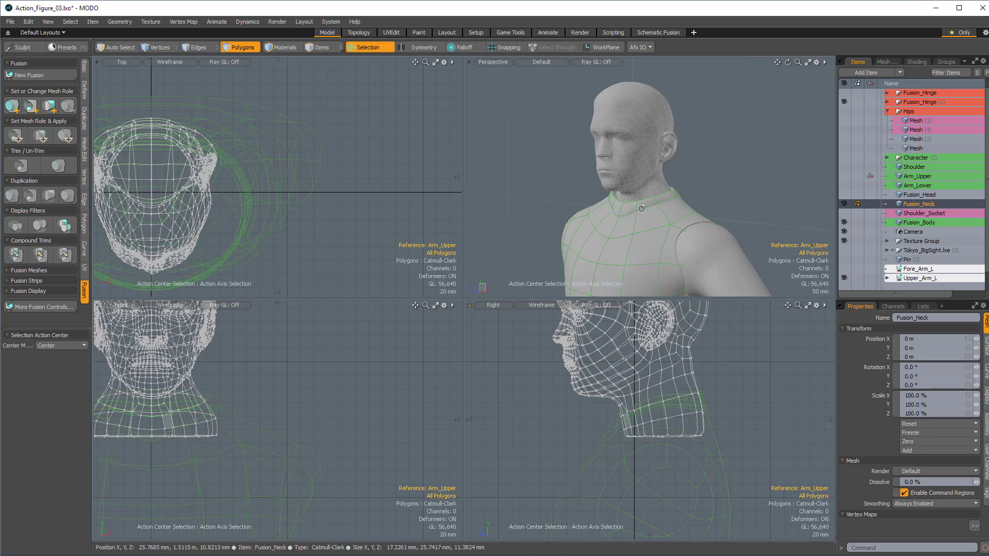
{"action": "left_click_drag", "start_coordinate": [736, 212], "coordinate": [665, 187], "text": "alt"}
{"action": "scroll", "coordinate": [694, 201], "scroll_direction": "up", "scroll_amount": 5}
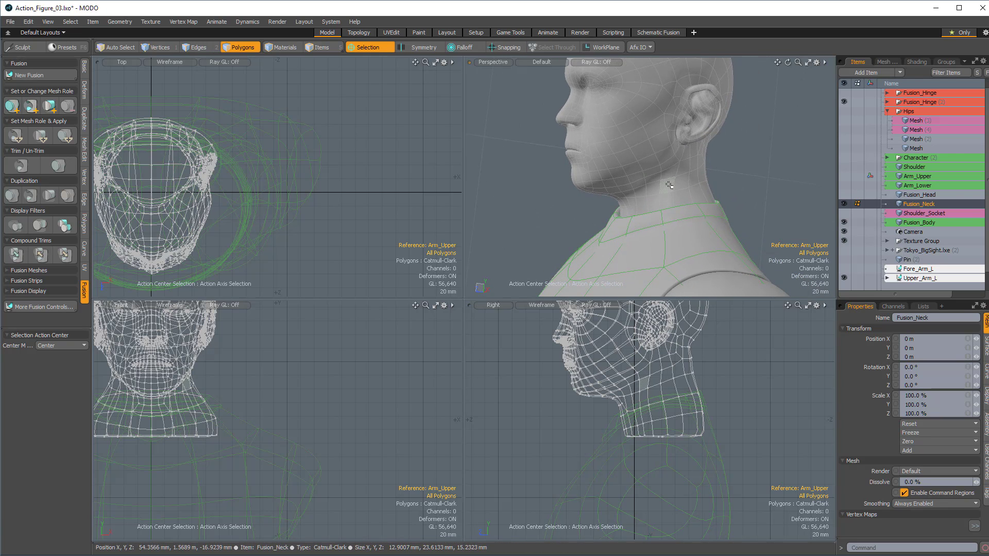
{"action": "left_click_drag", "start_coordinate": [666, 192], "coordinate": [633, 219], "text": "alt"}
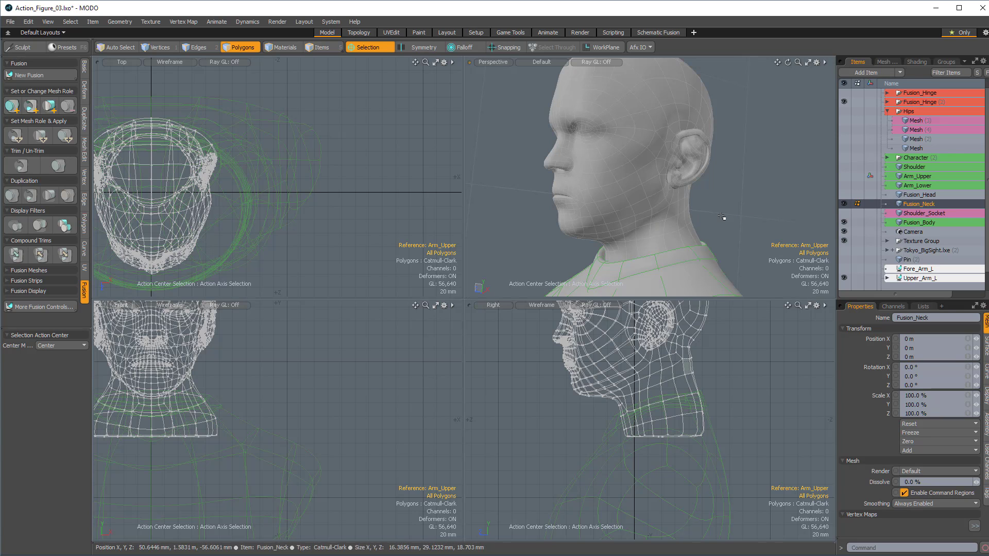
{"action": "left_click_drag", "start_coordinate": [678, 230], "coordinate": [720, 238], "text": "alt"}
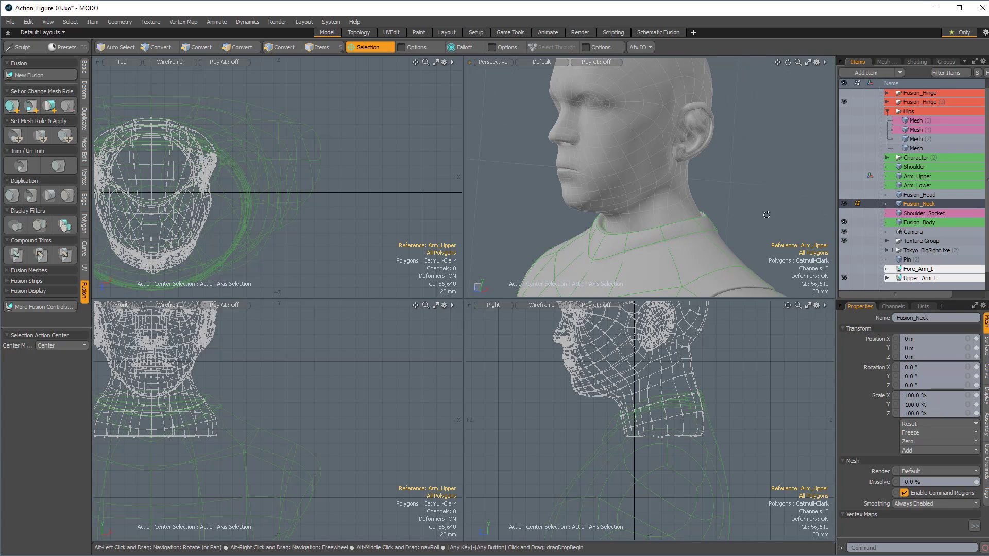
Step: Add a new mesh and draw a flat sphere outline of about 17 mm radius below the ear in the side view
{"action": "key", "text": "n"}
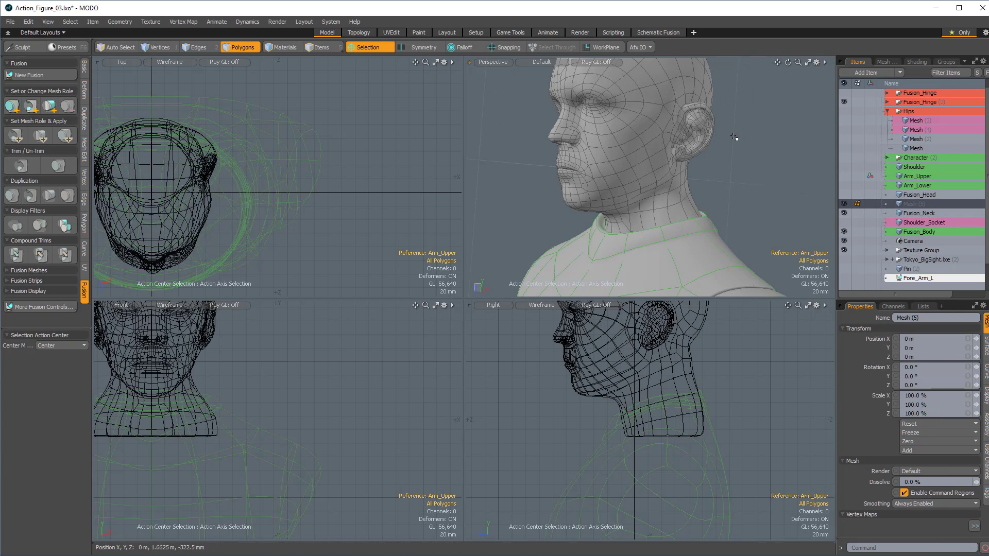
{"action": "left_click", "coordinate": [85, 70]}
{"action": "left_click", "coordinate": [32, 68]}
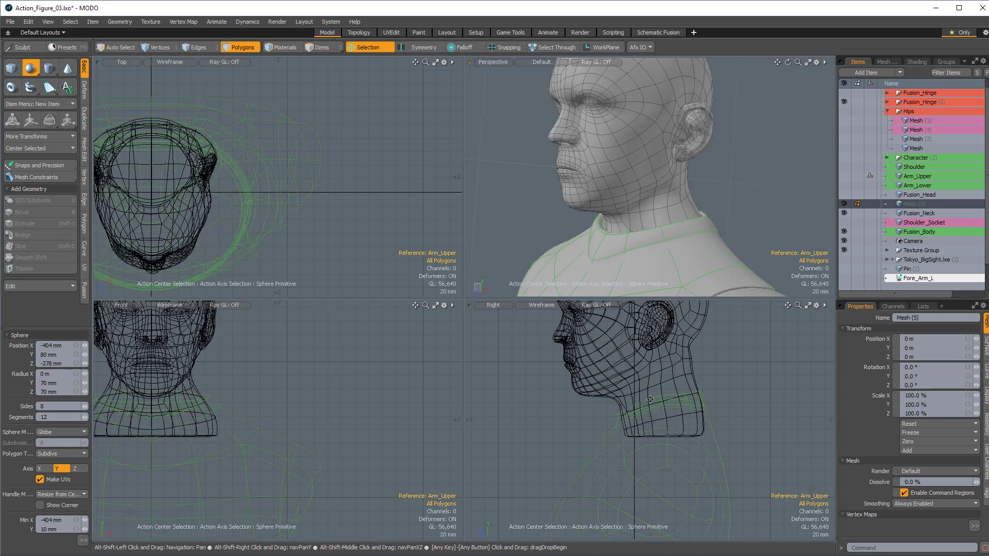
{"action": "scroll", "coordinate": [688, 409], "scroll_direction": "up", "scroll_amount": 2}
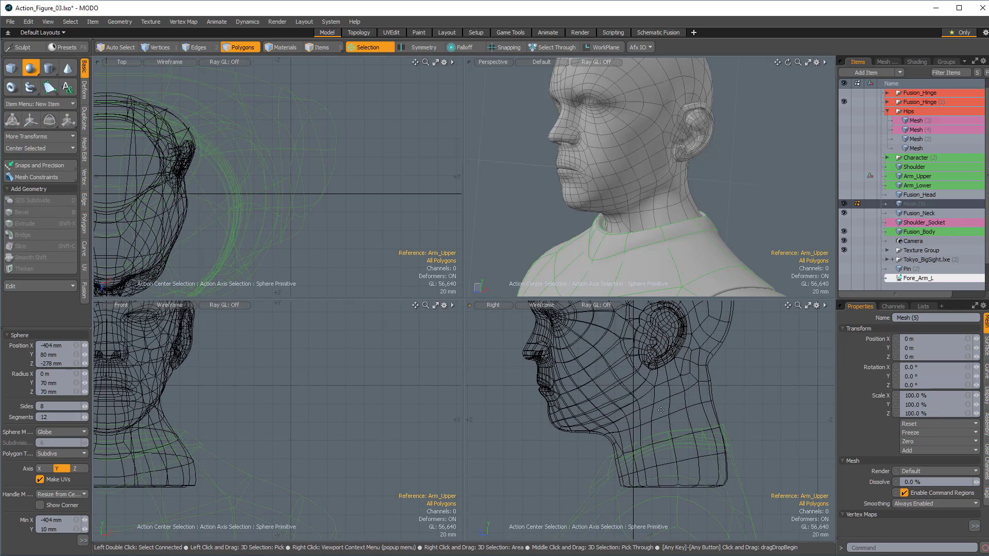
{"action": "left_click_drag", "start_coordinate": [656, 404], "coordinate": [656, 418]}
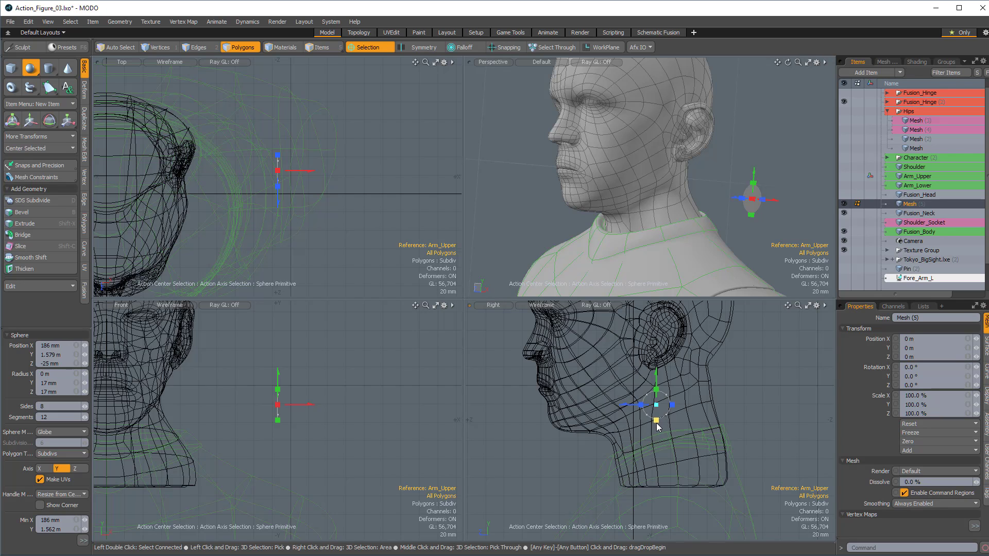
{"action": "left_click_drag", "start_coordinate": [556, 346], "coordinate": [528, 364], "text": "alt+shift"}
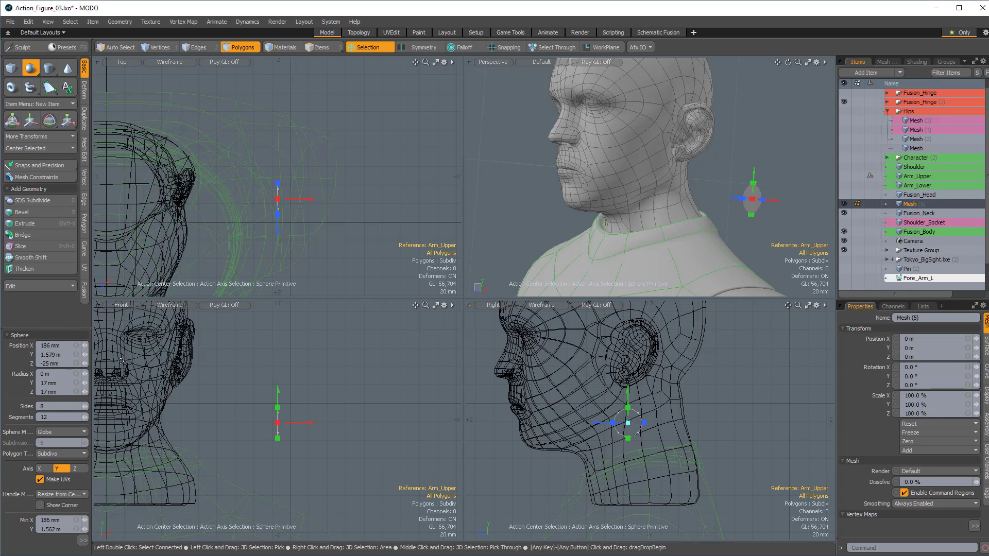
Step: Center the sphere at X 0 m, set its X radius to 17 mm, and set its sides to 12
{"action": "left_click", "coordinate": [68, 345]}
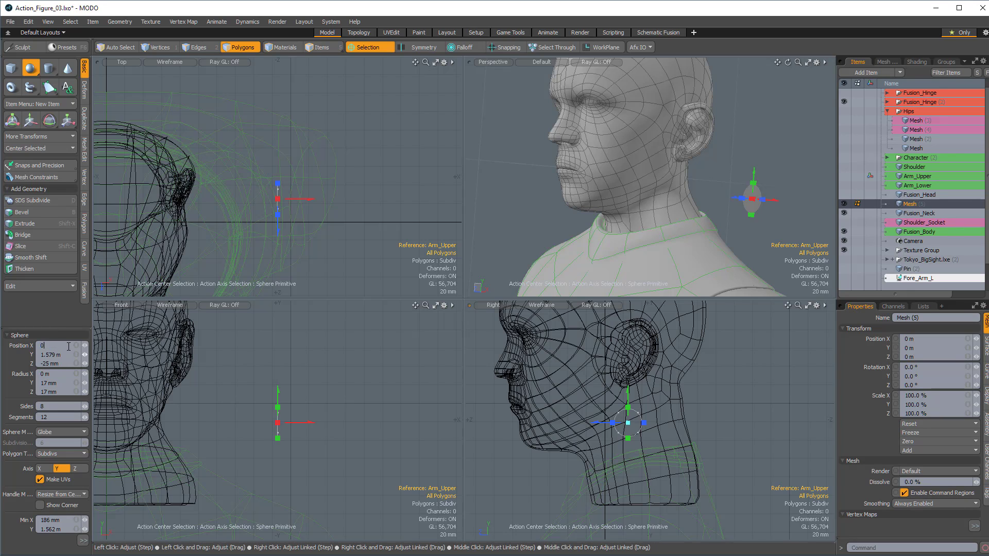
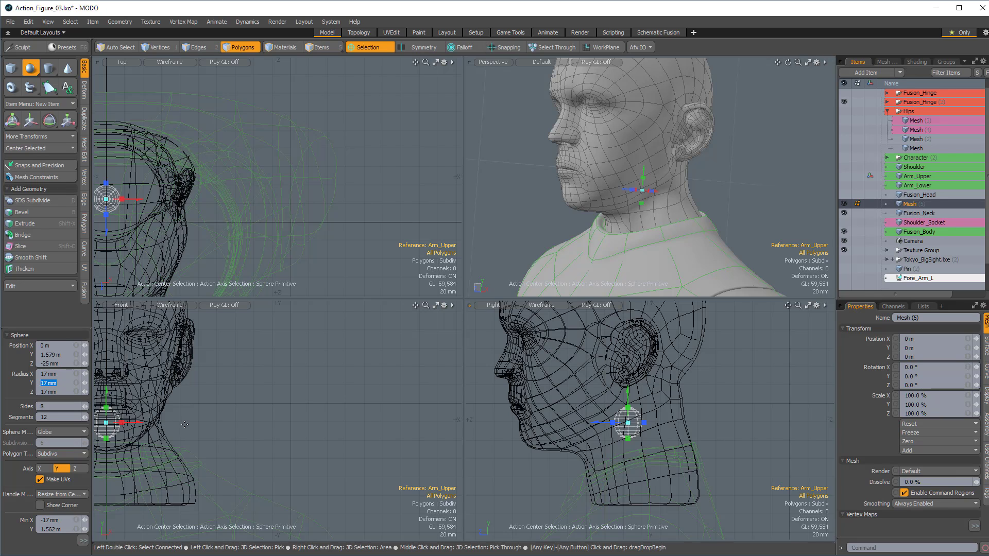
{"action": "left_click_drag", "start_coordinate": [179, 423], "coordinate": [194, 418], "text": "alt+shift"}
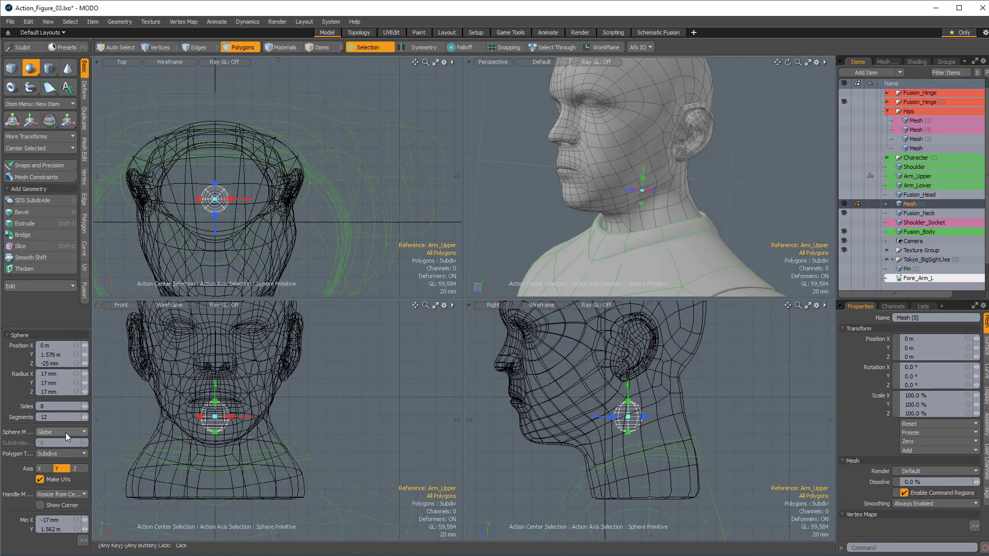
{"action": "key", "text": "alt"}
{"action": "key", "text": "shift+a"}
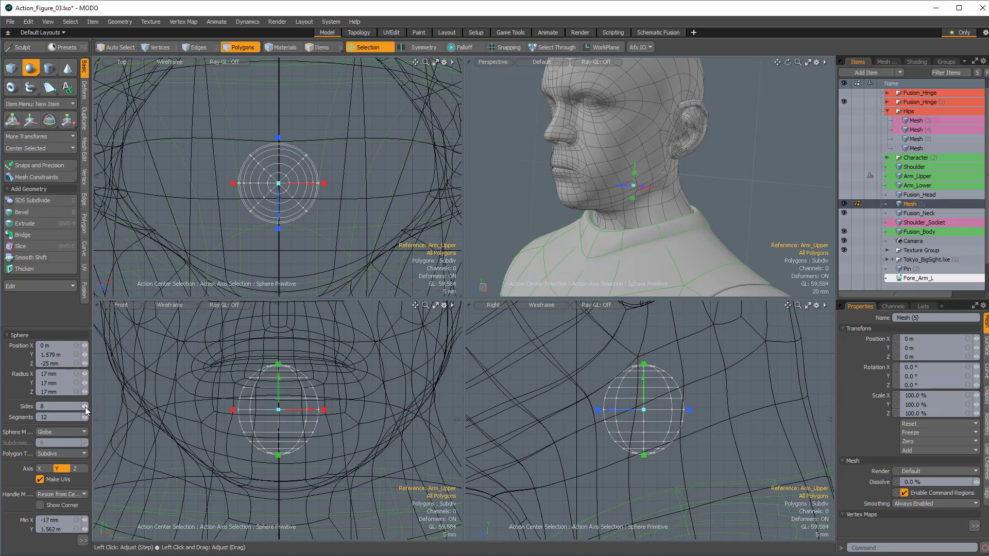
{"action": "left_click_drag", "start_coordinate": [86, 406], "coordinate": [96, 407]}
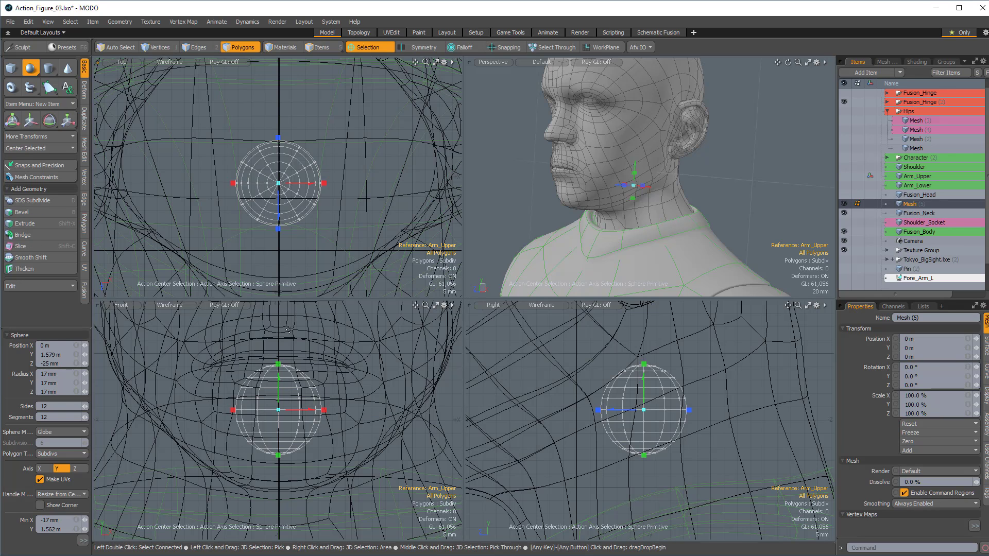
{"action": "left_click_drag", "start_coordinate": [641, 172], "coordinate": [653, 200], "text": "alt"}
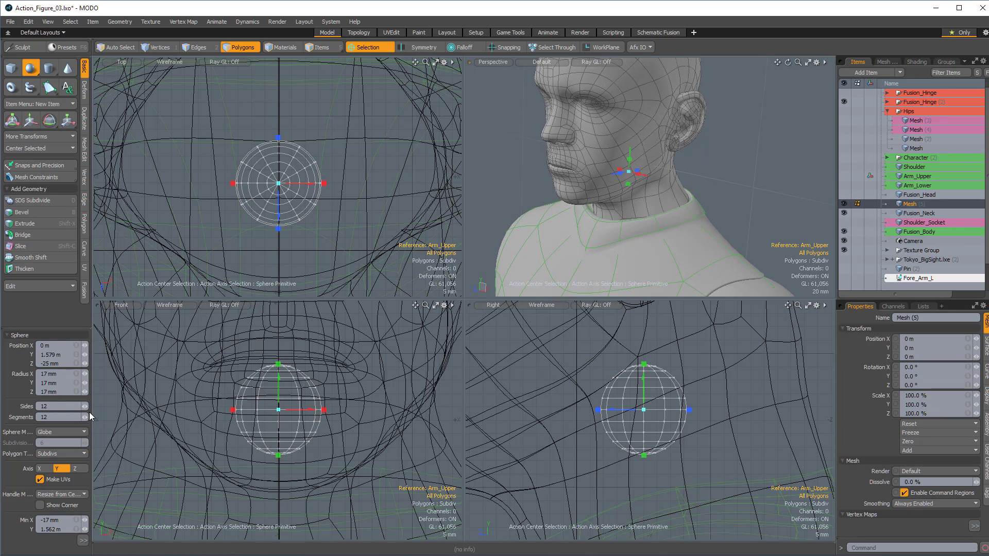
Step: Set the sphere's sides and segments to 16 and its radius to 20 mm on all axes, and finish creating it
{"action": "left_click_drag", "start_coordinate": [85, 406], "coordinate": [93, 418]}
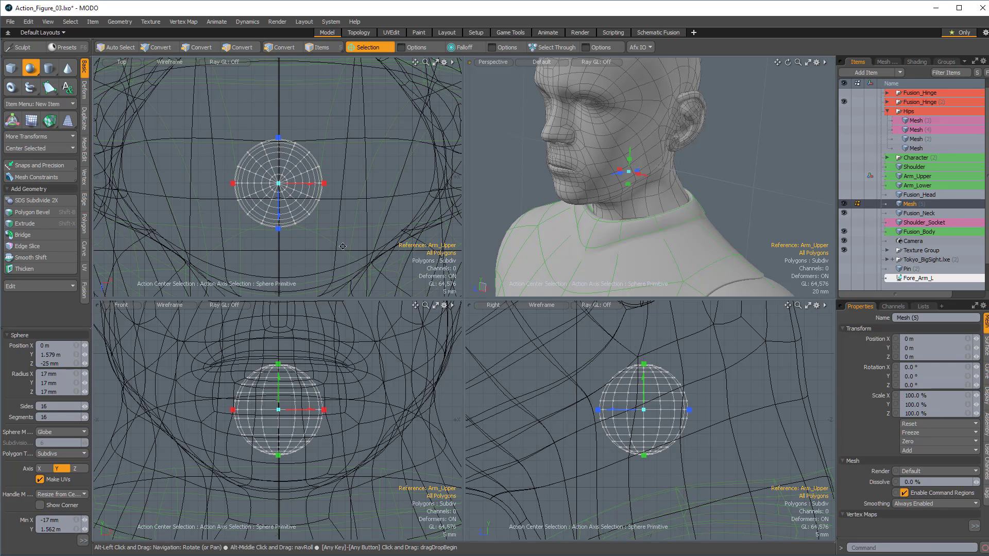
{"action": "left_click_drag", "start_coordinate": [684, 247], "coordinate": [623, 305], "text": "alt"}
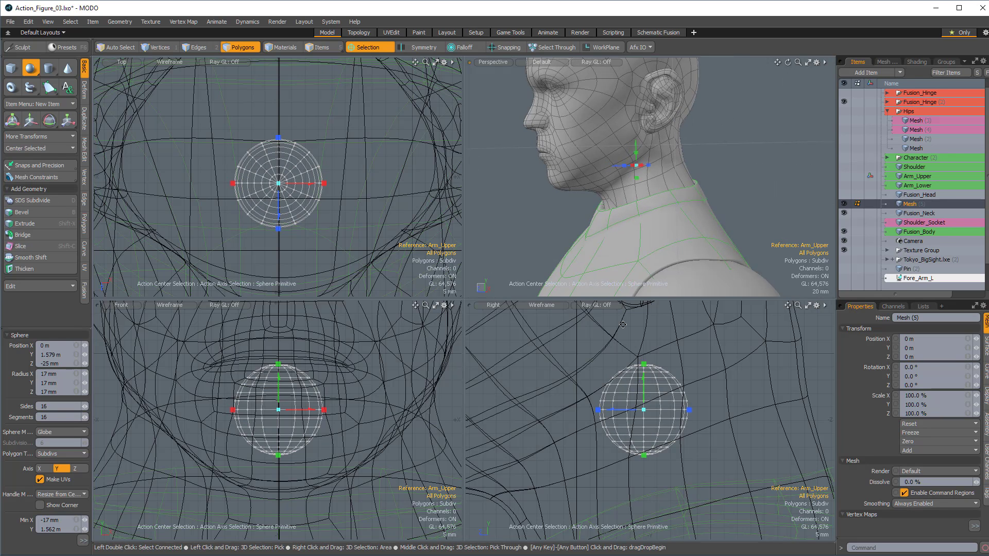
{"action": "left_click_drag", "start_coordinate": [631, 239], "coordinate": [624, 255], "text": "alt"}
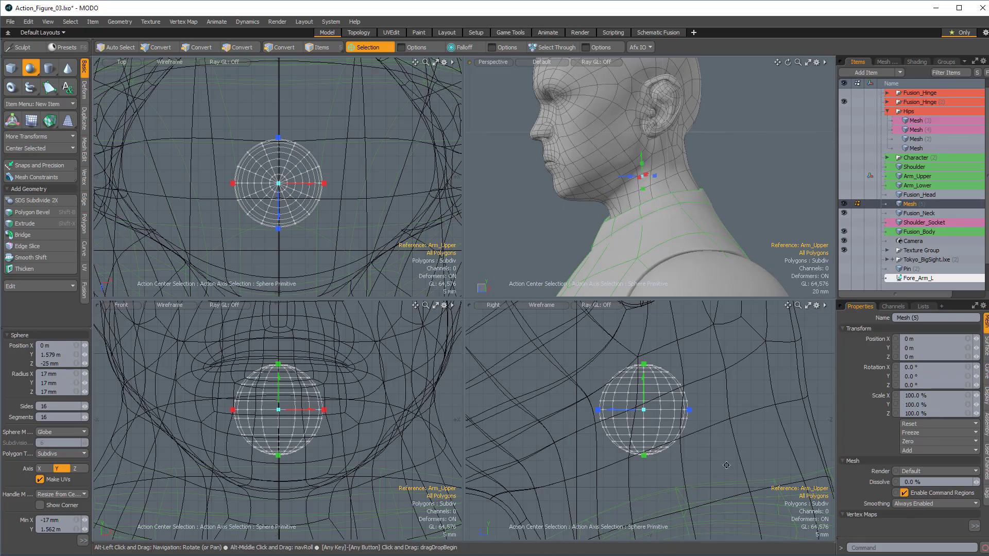
{"action": "scroll", "coordinate": [612, 432], "scroll_direction": "down", "scroll_amount": 4}
{"action": "left_click_drag", "start_coordinate": [613, 432], "coordinate": [684, 437], "text": "alt"}
{"action": "scroll", "coordinate": [649, 409], "scroll_direction": "up", "scroll_amount": 4}
{"action": "scroll", "coordinate": [684, 436], "scroll_direction": "down", "scroll_amount": 2}
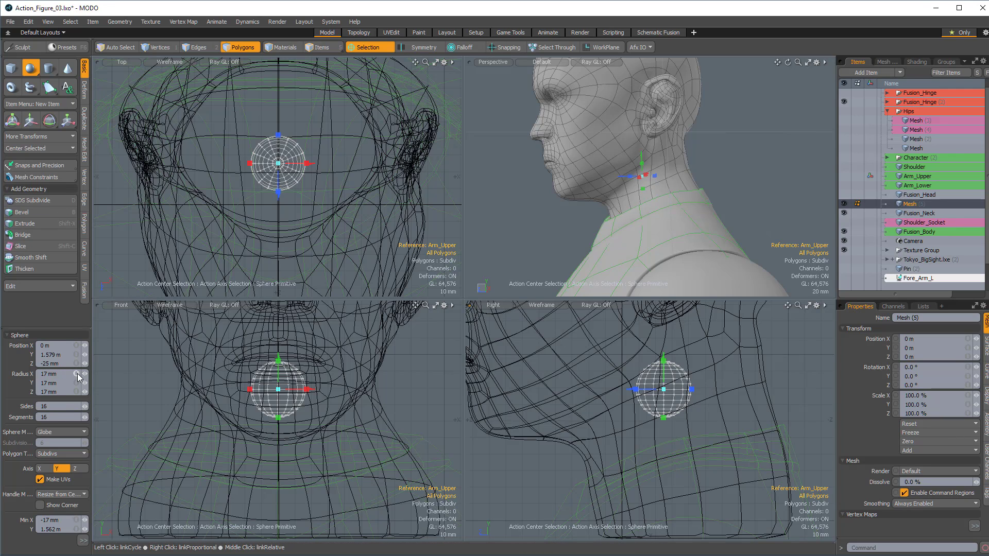
{"action": "left_click_drag", "start_coordinate": [85, 374], "coordinate": [93, 374]}
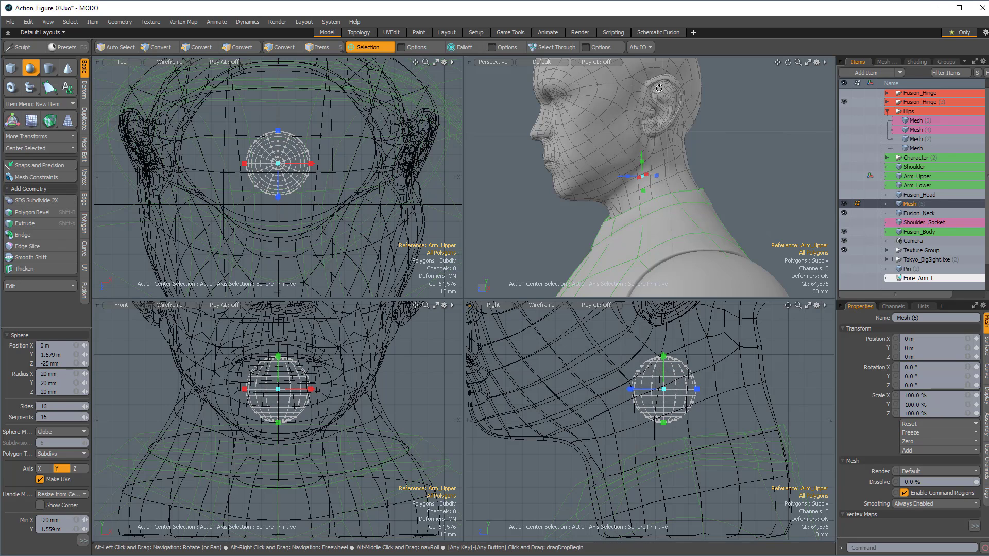
{"action": "left_click_drag", "start_coordinate": [730, 181], "coordinate": [714, 188], "text": "alt"}
{"action": "key", "text": "space"}
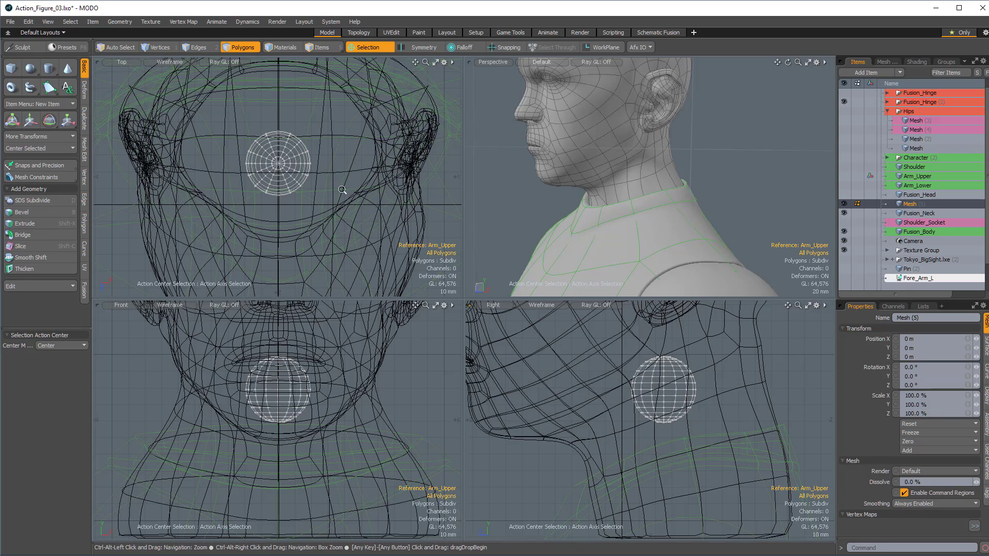
Step: Hide Fusion_Neck to isolate the sphere and inspect its pole edges
{"action": "left_click_drag", "start_coordinate": [285, 166], "coordinate": [384, 164], "text": "ctrl+alt"}
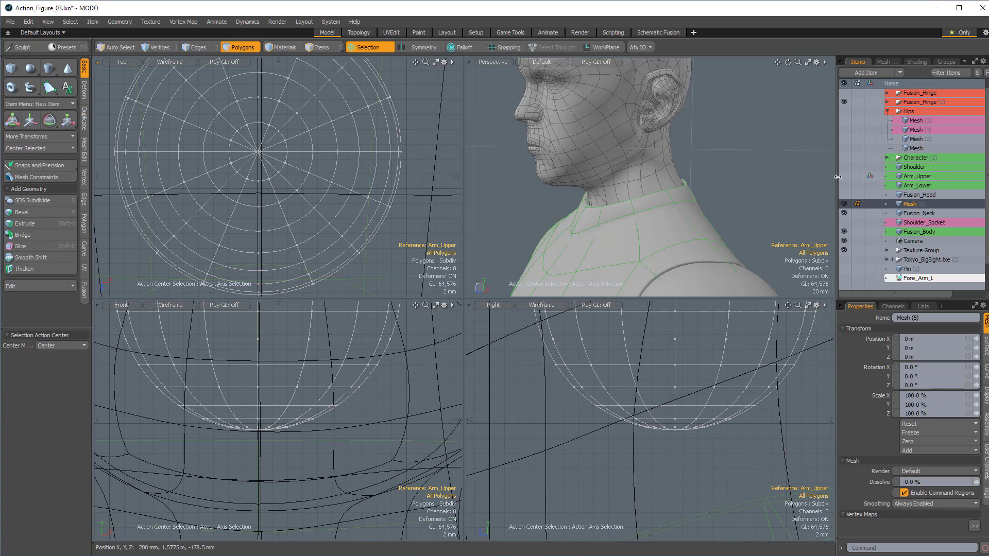
{"action": "left_click", "coordinate": [844, 213]}
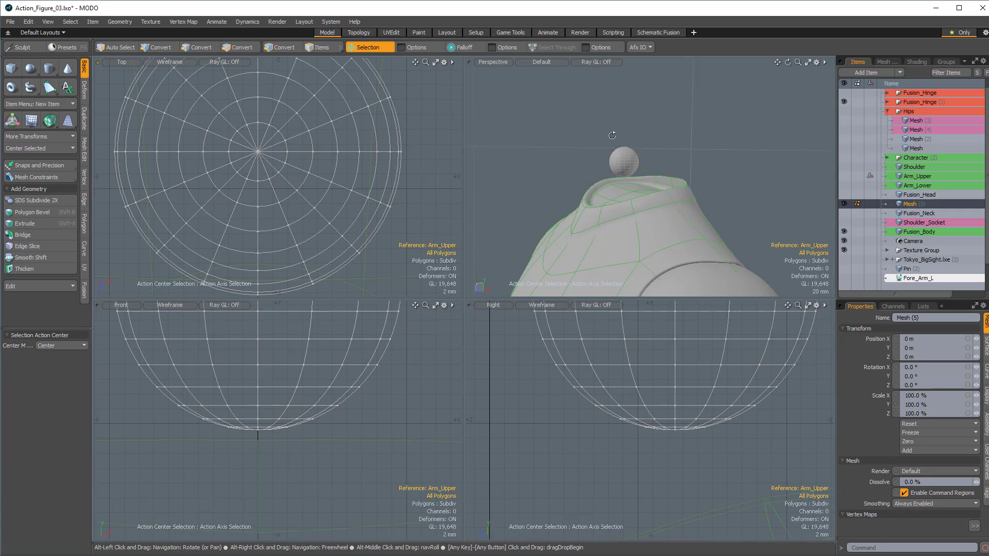
{"action": "left_click_drag", "start_coordinate": [613, 136], "coordinate": [732, 240], "text": "alt"}
{"action": "mouse_move", "coordinate": [671, 223]}
{"action": "left_mouse_down", "text": "alt"}
{"action": "mouse_move", "coordinate": [690, 231]}
{"action": "mouse_move", "coordinate": [655, 216]}
{"action": "left_mouse_up", "text": "alt"}
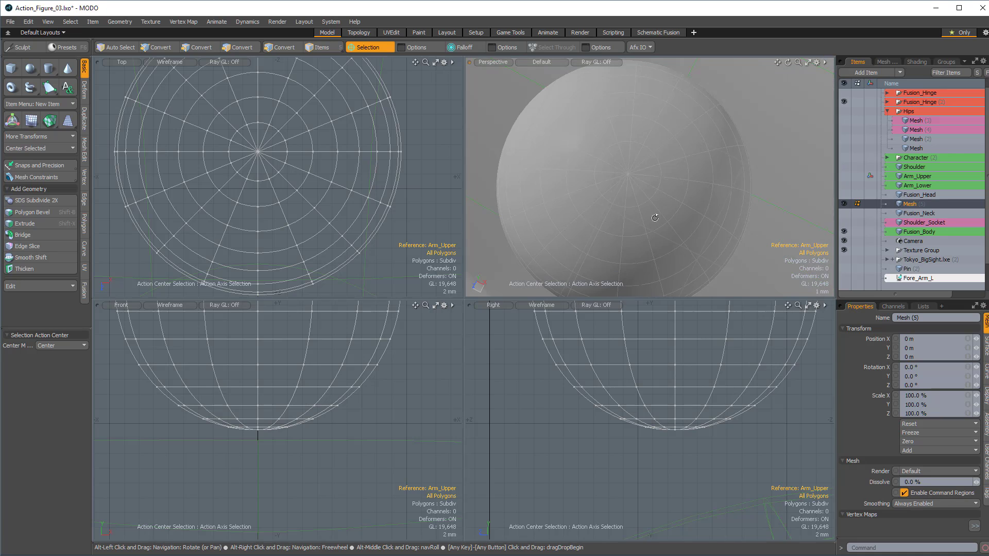
{"action": "left_click_drag", "start_coordinate": [584, 161], "coordinate": [615, 183], "text": "alt"}
{"action": "key", "text": "2"}
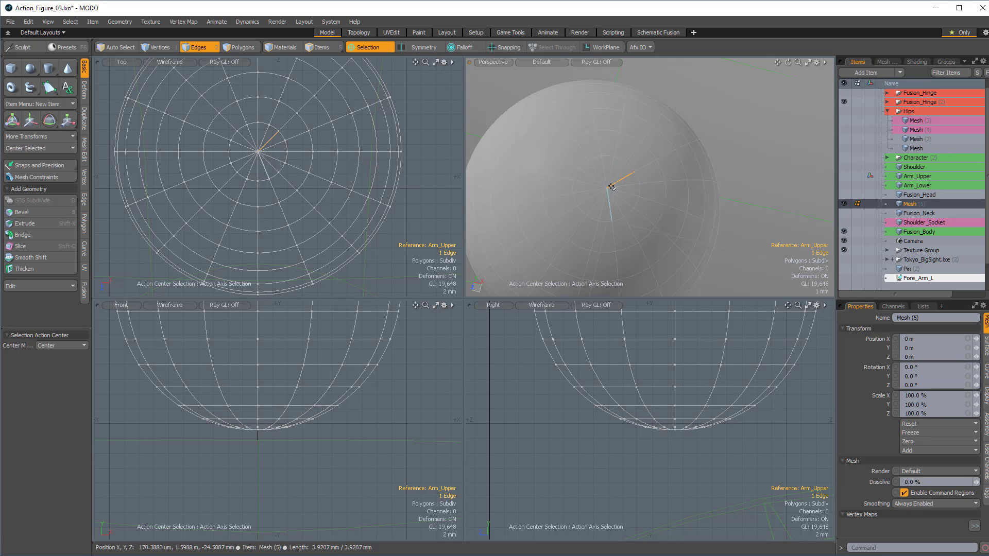
{"action": "left_click_drag", "start_coordinate": [612, 186], "coordinate": [624, 165], "text": "alt"}
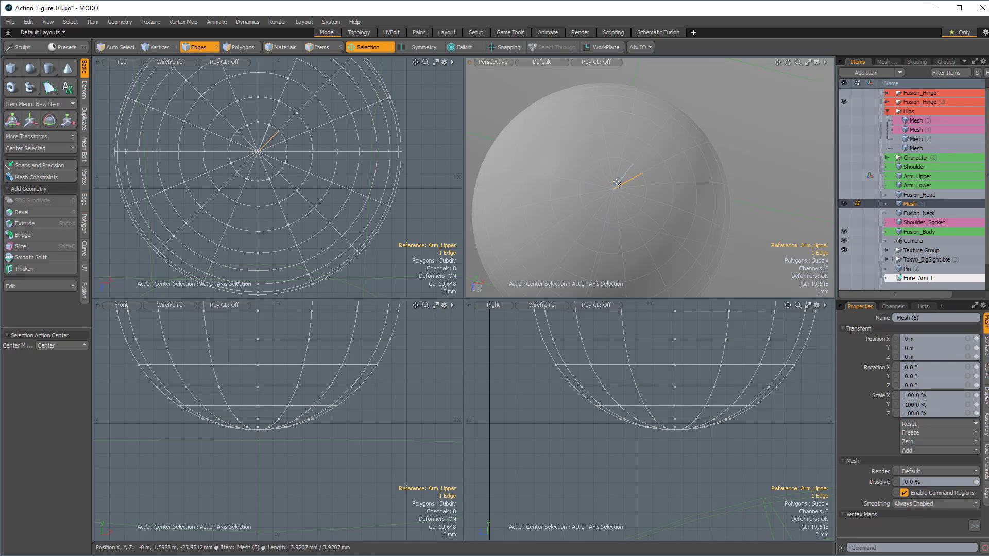
{"action": "left_click_drag", "start_coordinate": [612, 181], "coordinate": [641, 183], "text": "alt"}
Step: Delete the two innermost rings of polygons around the sphere's bottom pole
{"action": "key", "text": "3"}
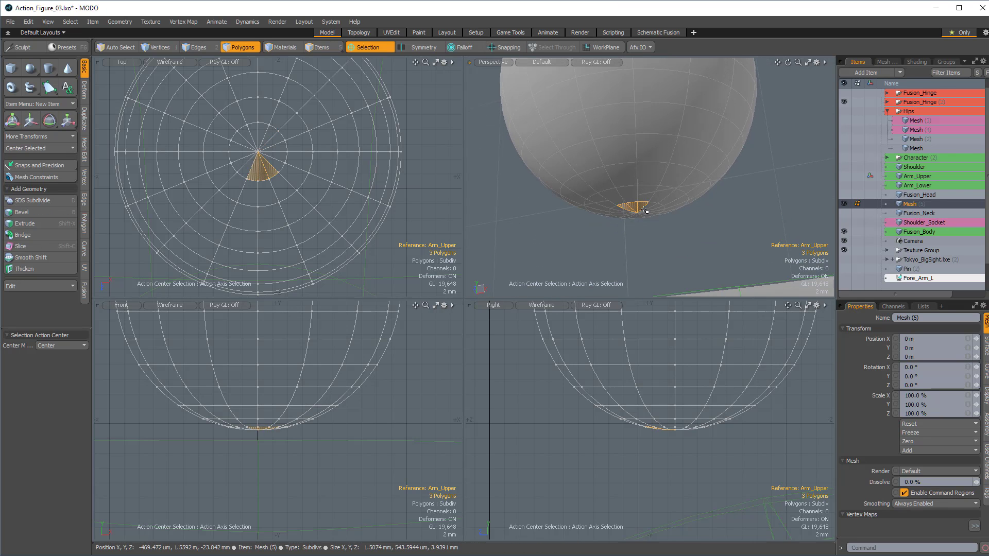
{"action": "mouse_move", "coordinate": [625, 211]}
{"action": "left_mouse_down"}
{"action": "mouse_move", "coordinate": [628, 240]}
{"action": "mouse_move", "coordinate": [793, 230]}
{"action": "left_mouse_up"}
{"action": "scroll", "coordinate": [675, 214], "scroll_direction": "down", "scroll_amount": 2}
{"action": "scroll", "coordinate": [803, 228], "scroll_direction": "down", "scroll_amount": 2}
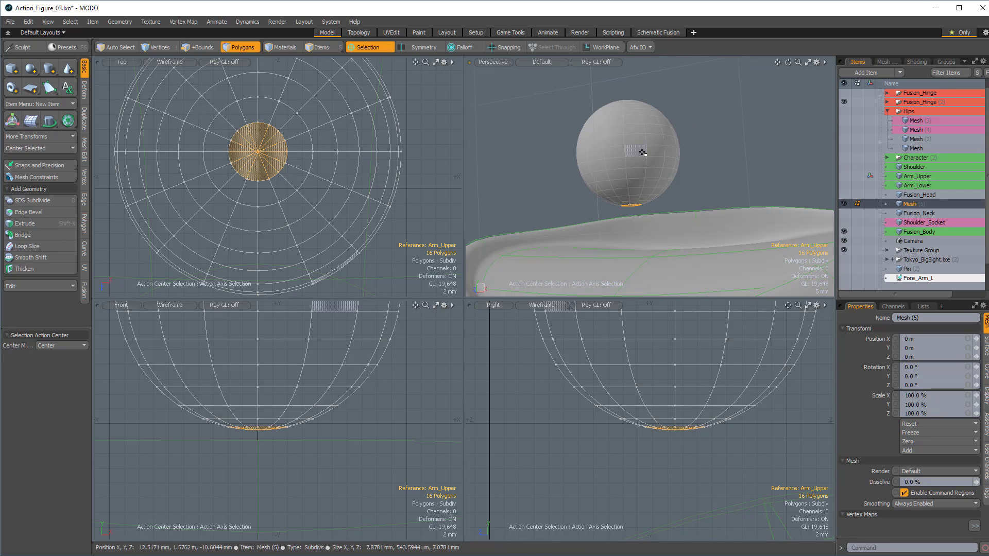
{"action": "key", "text": "shift+Up"}
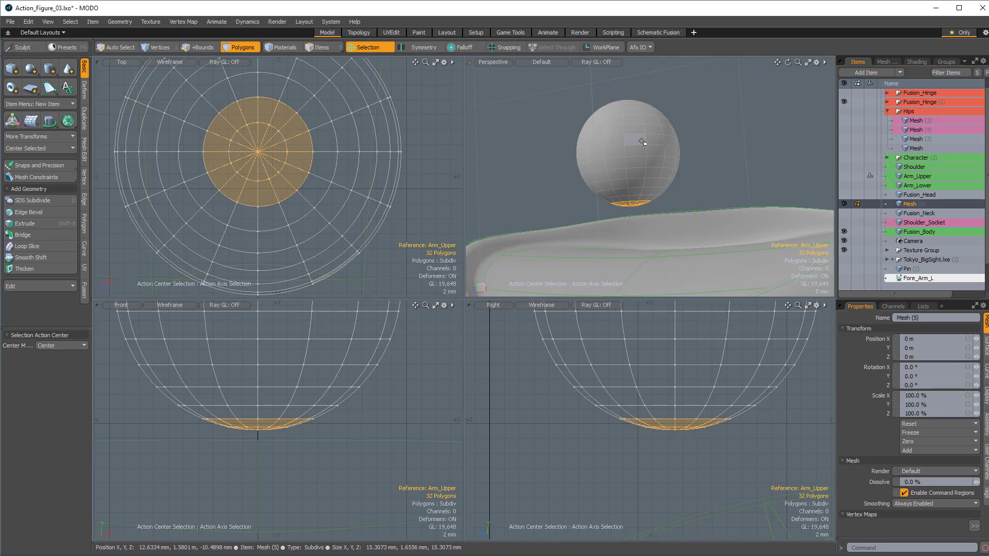
{"action": "key", "text": "Delete"}
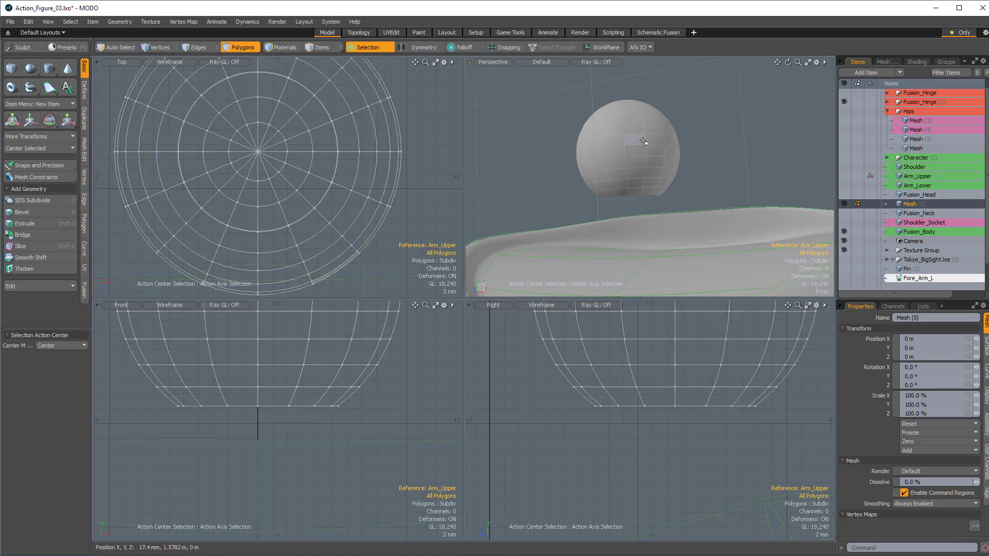
Step: Select the edge loop around the opening at the bottom of the sphere
{"action": "key", "text": "2"}
{"action": "left_click", "coordinate": [647, 196]}
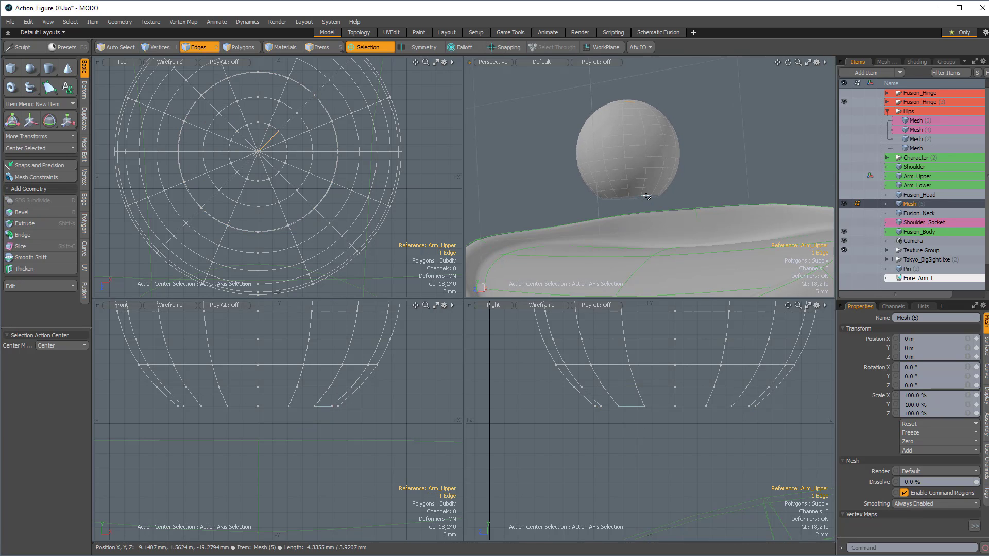
{"action": "key", "text": "l"}
{"action": "left_click_drag", "start_coordinate": [646, 196], "coordinate": [700, 208], "text": "alt"}
{"action": "scroll", "coordinate": [700, 208], "scroll_direction": "down", "scroll_amount": 3}
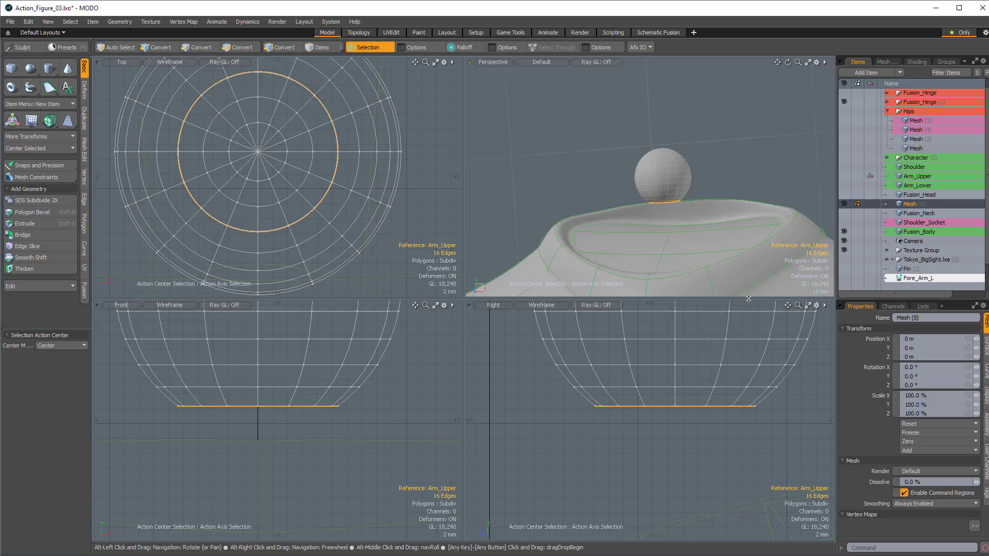
Step: Show Fusion_Neck again and rotate the whole sphere in the side view so its opening faces down and backward along the neck
{"action": "left_click", "coordinate": [844, 212]}
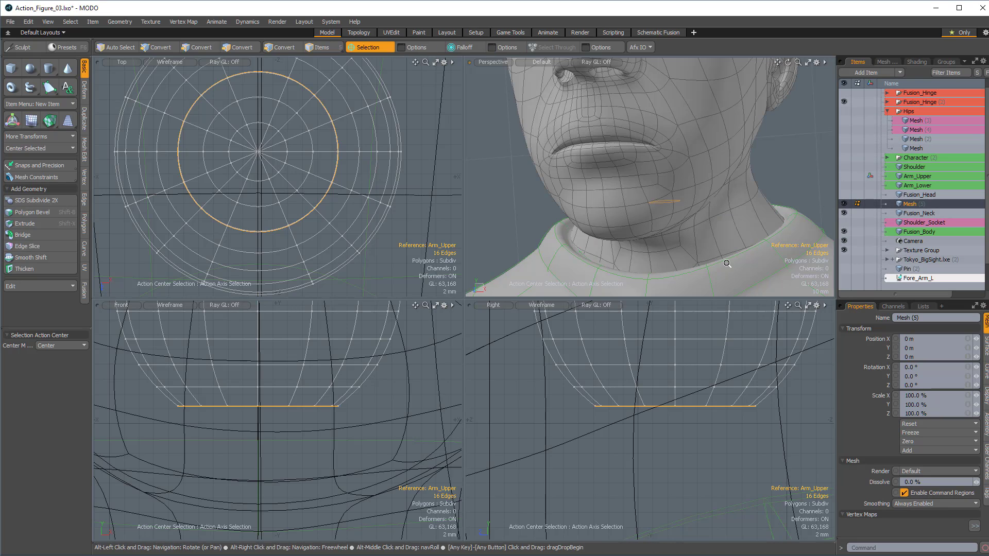
{"action": "left_click_drag", "start_coordinate": [738, 377], "coordinate": [561, 400], "text": "ctrl+alt"}
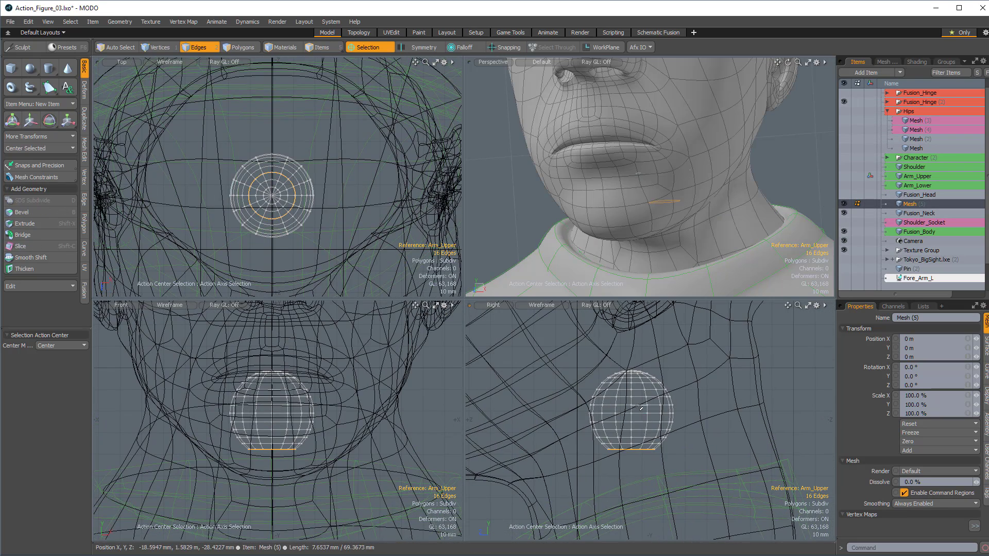
{"action": "key", "text": "3"}
{"action": "left_click_drag", "start_coordinate": [640, 417], "coordinate": [648, 415]}
{"action": "double_click", "coordinate": [648, 416]}
{"action": "key", "text": "e"}
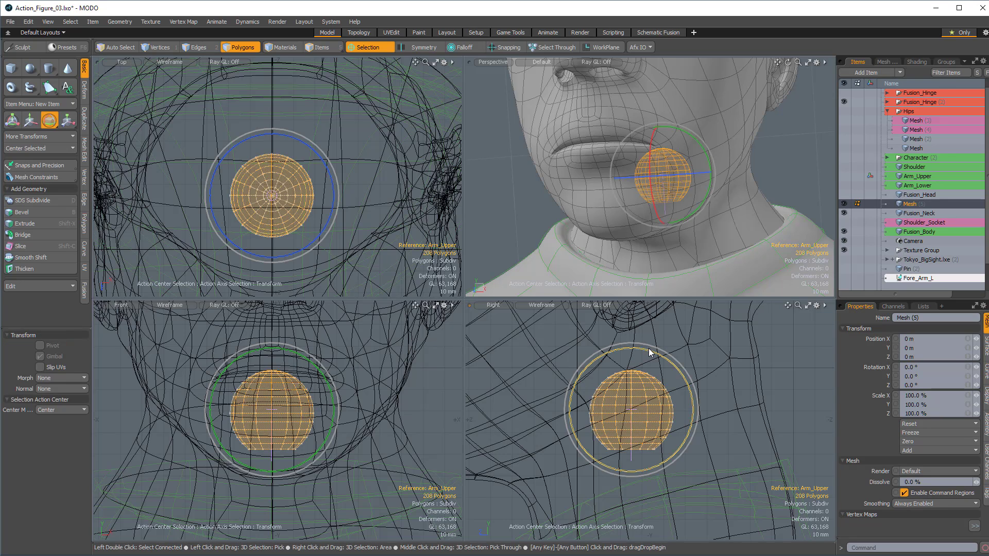
{"action": "left_click_drag", "start_coordinate": [649, 354], "coordinate": [629, 344]}
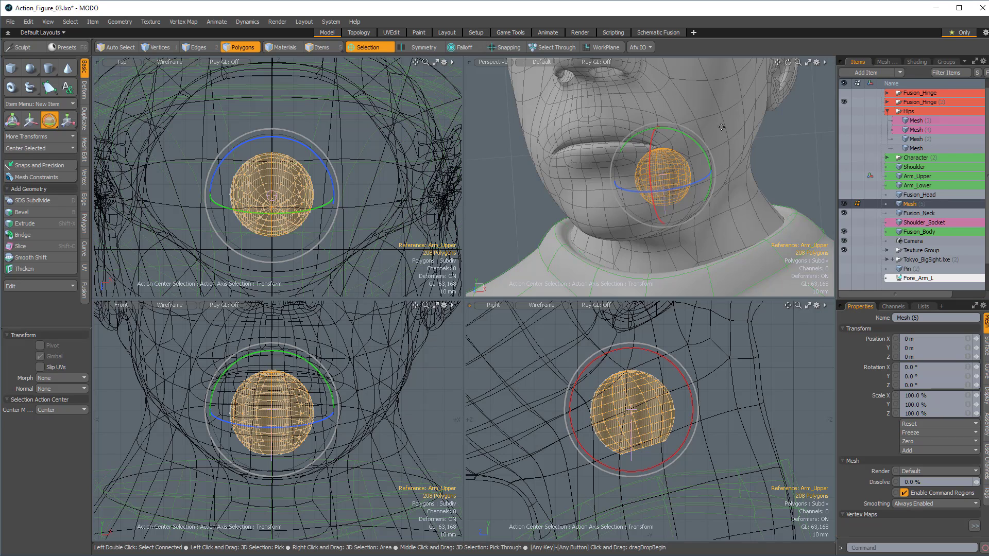
{"action": "left_click_drag", "start_coordinate": [722, 127], "coordinate": [631, 190], "text": "alt"}
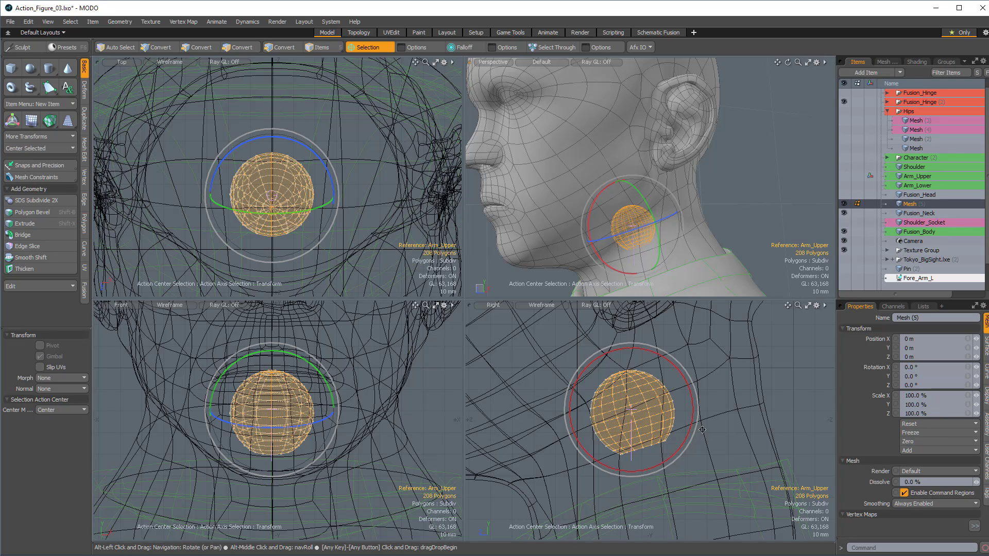
Step: Extend the sphere's opening edge loop 11.2 mm along the tilted neck direction to form a stem
{"action": "key", "text": "3"}
{"action": "key", "text": "a"}
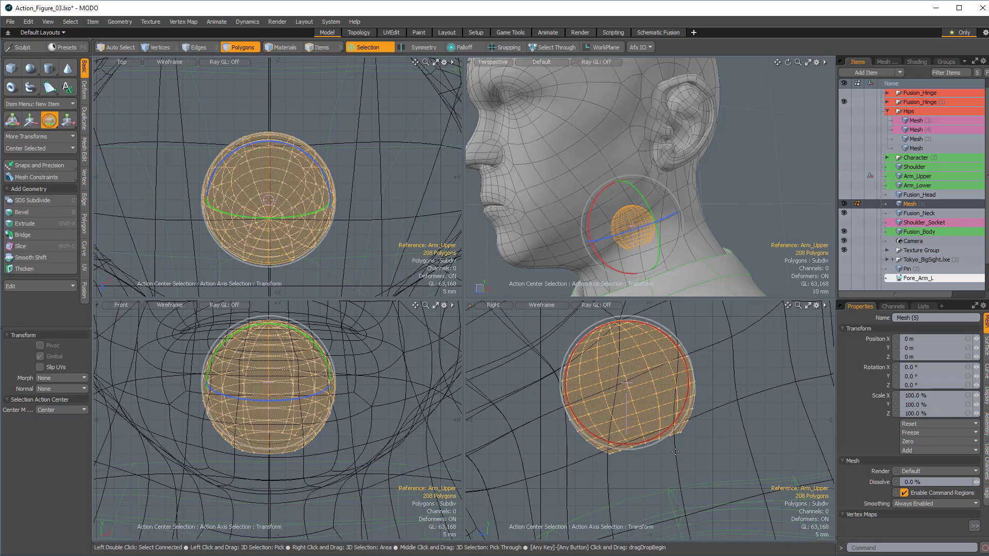
{"action": "left_click", "coordinate": [675, 452]}
{"action": "key", "text": "2"}
{"action": "double_click", "coordinate": [666, 440]}
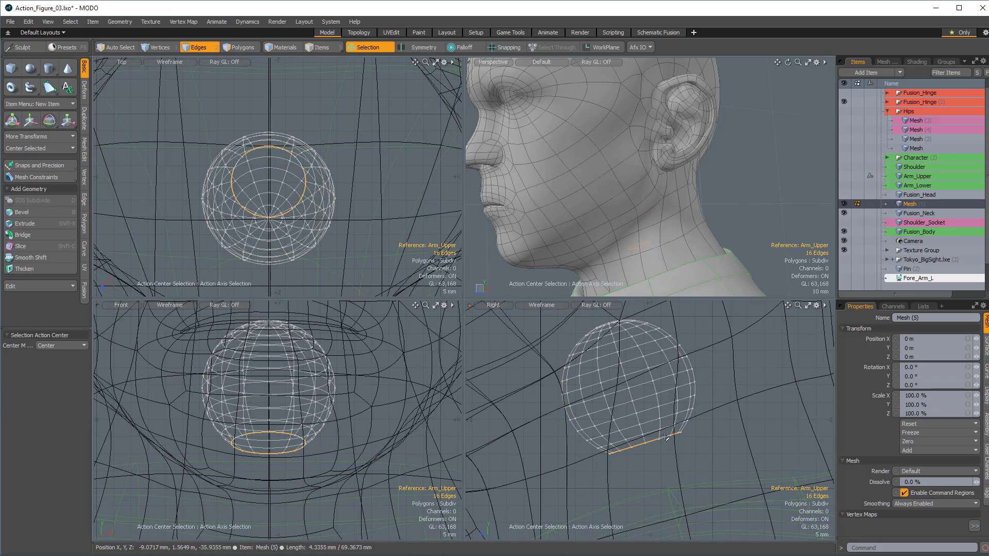
{"action": "key", "text": "z"}
{"action": "left_click", "coordinate": [673, 484]}
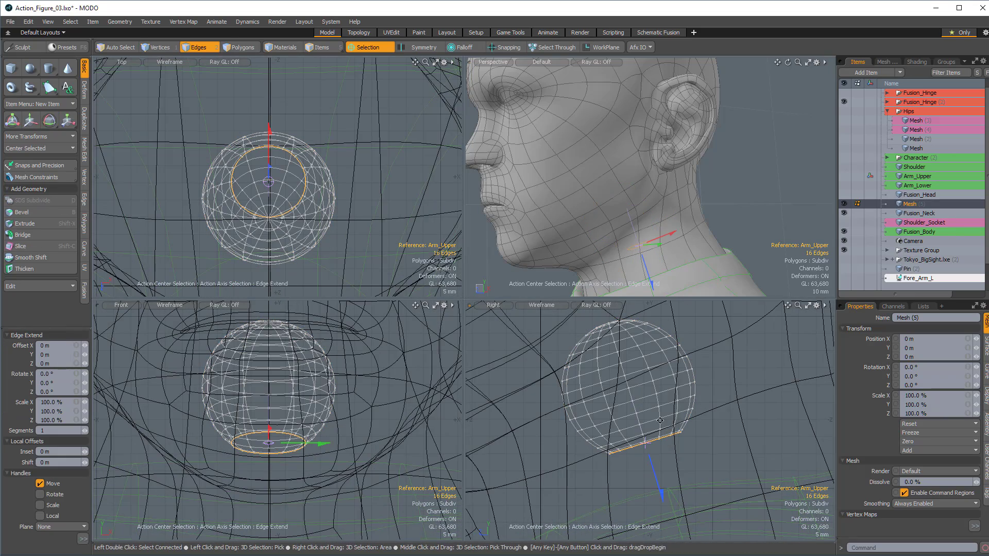
{"action": "left_click_drag", "start_coordinate": [673, 486], "coordinate": [645, 477], "text": "alt+shift"}
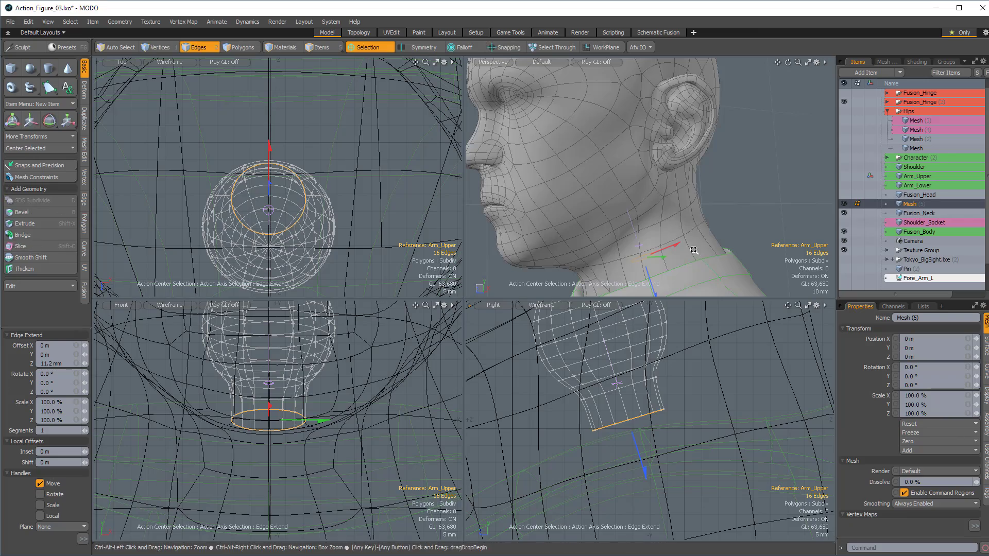
{"action": "left_click_drag", "start_coordinate": [694, 250], "coordinate": [661, 238], "text": "ctrl+alt"}
{"action": "left_click_drag", "start_coordinate": [685, 437], "coordinate": [677, 425], "text": "ctrl+alt"}
{"action": "left_click_drag", "start_coordinate": [677, 426], "coordinate": [665, 446], "text": "alt+shift"}
{"action": "left_click_drag", "start_coordinate": [665, 446], "coordinate": [691, 435], "text": "ctrl+alt"}
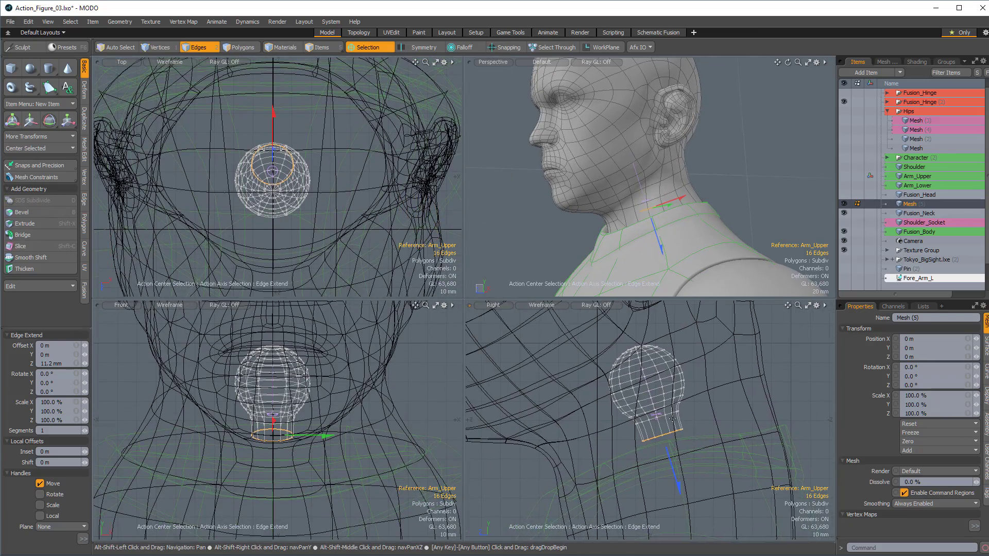
{"action": "key", "text": "space"}
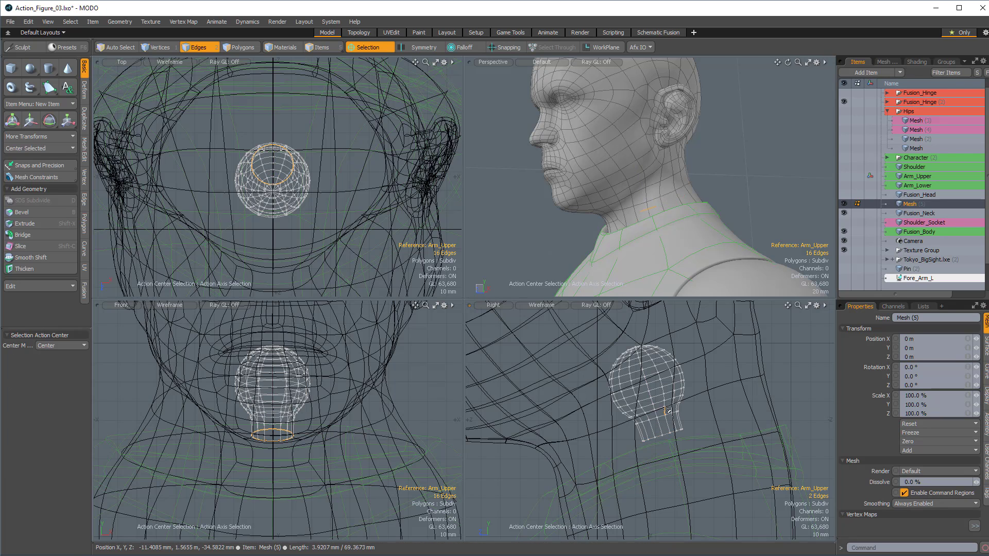
Step: Select the whole ball and stem and move them 7 mm up along the tilted neck axis
{"action": "key", "text": "space"}
{"action": "double_click", "coordinate": [665, 412]}
{"action": "key", "text": "w"}
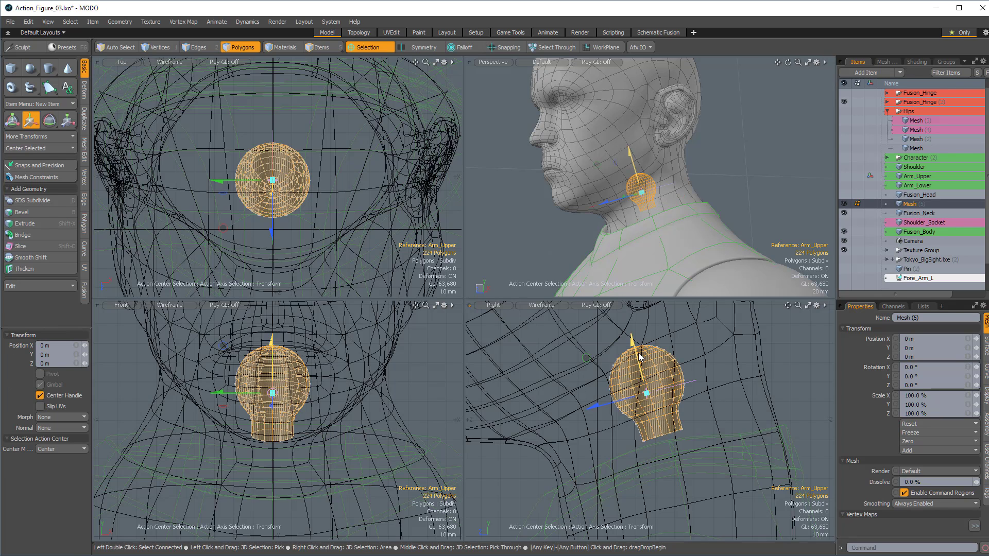
{"action": "left_click_drag", "start_coordinate": [638, 355], "coordinate": [634, 343]}
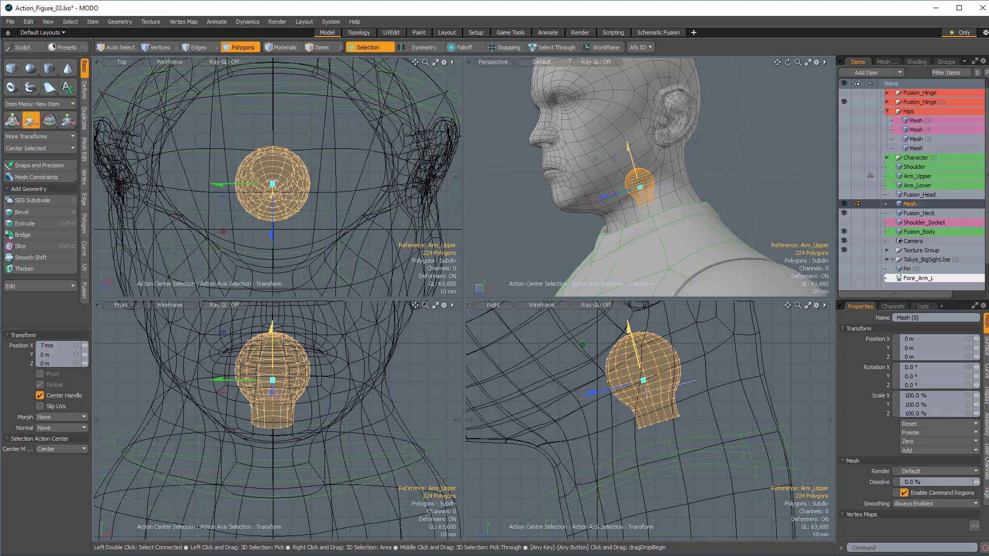
{"action": "key", "text": "space"}
Step: Extend the stem's bottom edge loop another 4.5 mm downward along its axis
{"action": "key", "text": "2"}
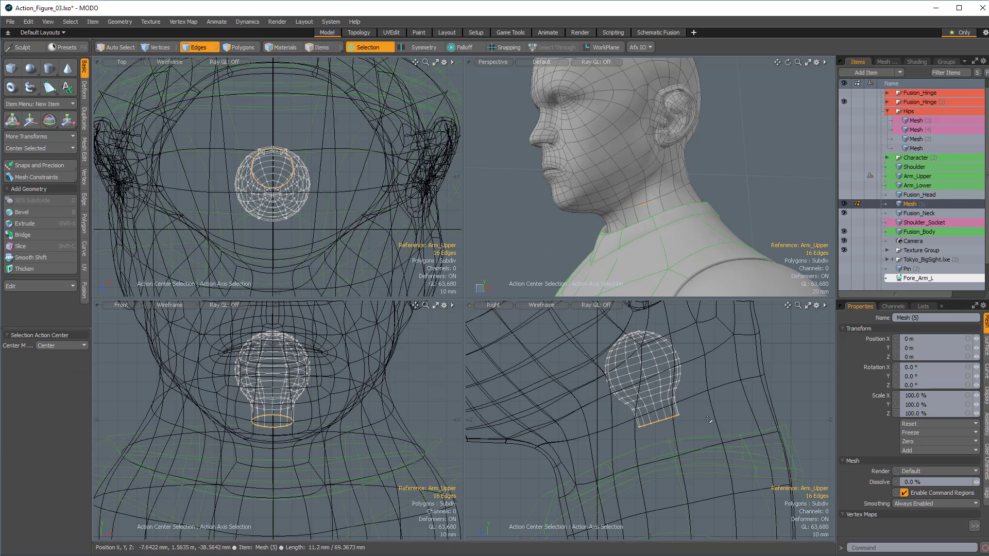
{"action": "key", "text": "z"}
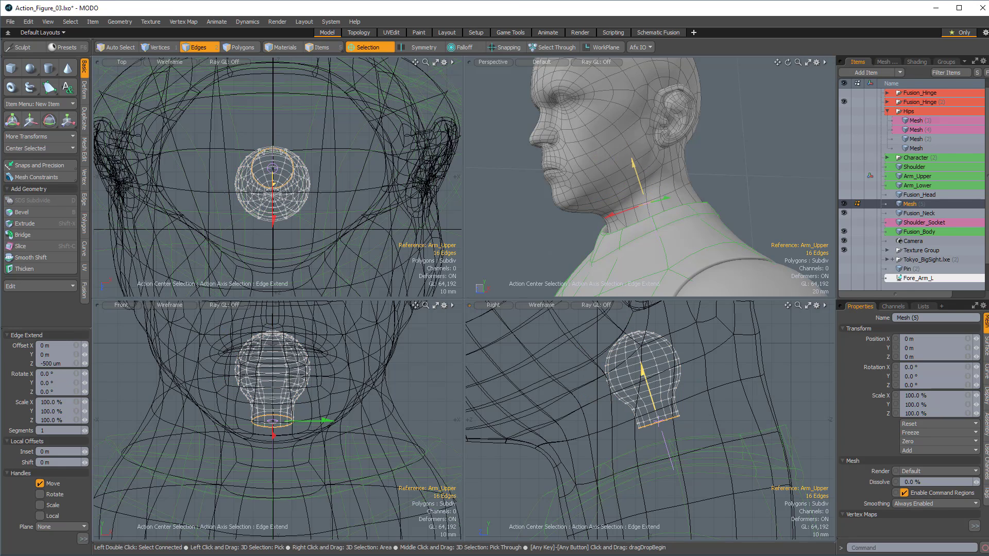
{"action": "left_click_drag", "start_coordinate": [642, 370], "coordinate": [646, 382]}
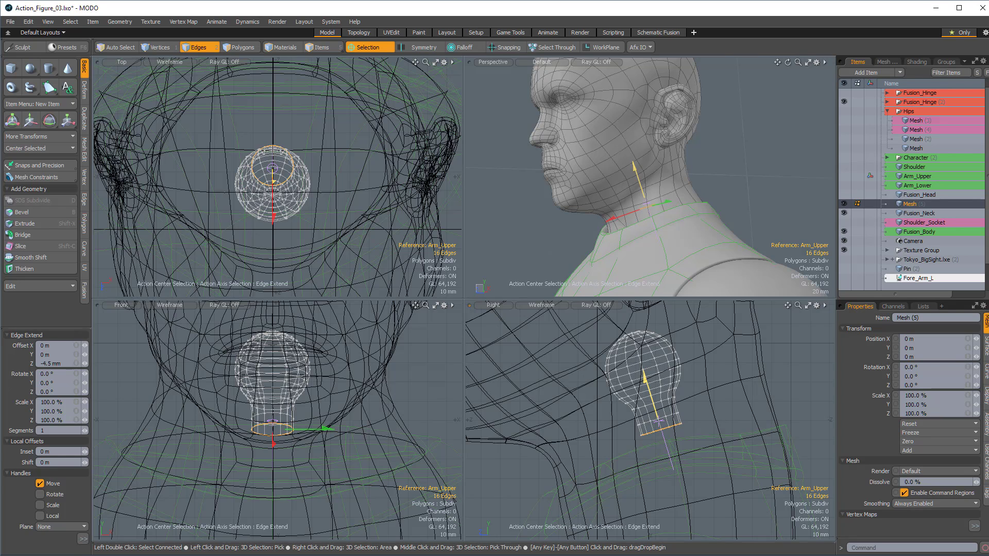
Step: Extend the stem's bottom edge loop in place and scale it to 982% in X and Y into a wide tilted disc
{"action": "left_click_drag", "start_coordinate": [704, 397], "coordinate": [696, 383], "text": "alt+shift"}
{"action": "left_click", "coordinate": [719, 400], "text": "shift"}
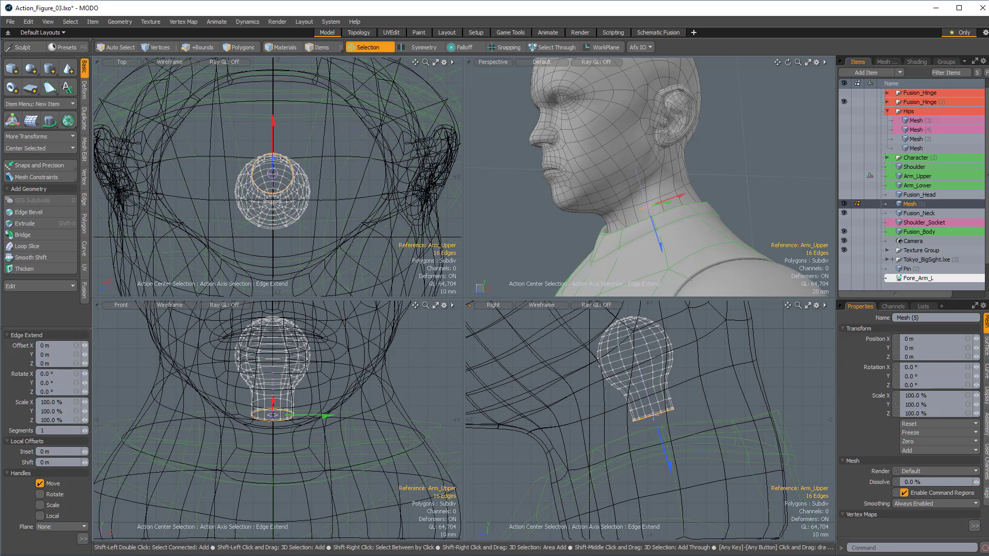
{"action": "key", "text": "r"}
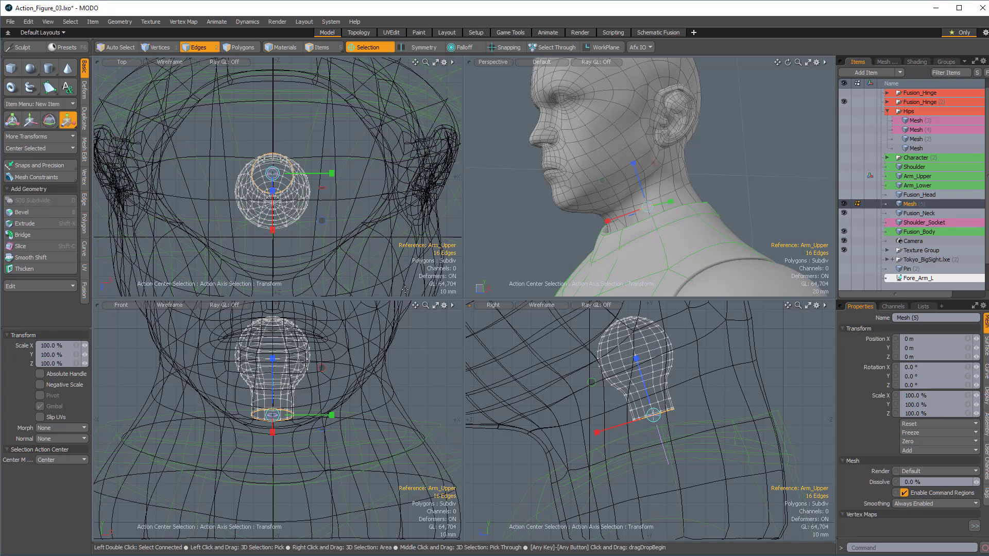
{"action": "left_click_drag", "start_coordinate": [612, 178], "coordinate": [731, 154], "text": "alt"}
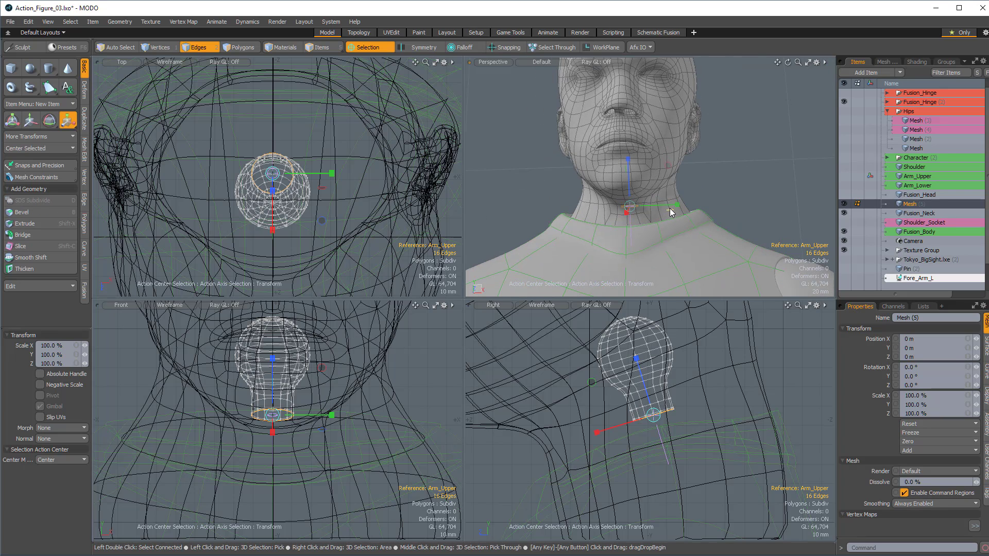
{"action": "left_click_drag", "start_coordinate": [670, 209], "coordinate": [987, 209]}
{"action": "left_click_drag", "start_coordinate": [720, 160], "coordinate": [669, 221], "text": "ctrl+alt"}
{"action": "left_click_drag", "start_coordinate": [696, 365], "coordinate": [663, 422], "text": "ctrl+alt"}
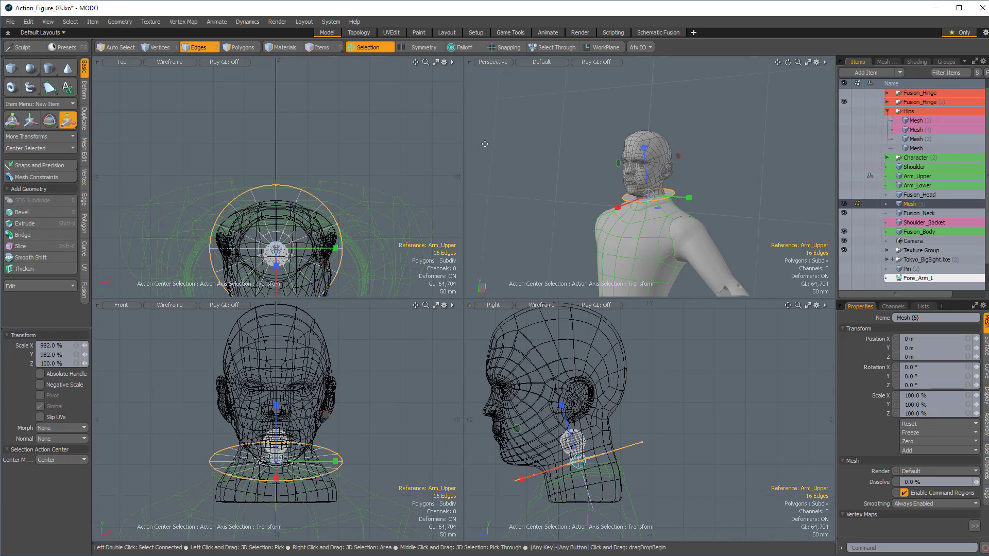
Step: Extend the disc's outer edge loop 23 mm upward along the tilted neck axis to start a cup wall
{"action": "key", "text": "z"}
{"action": "left_click", "coordinate": [676, 345]}
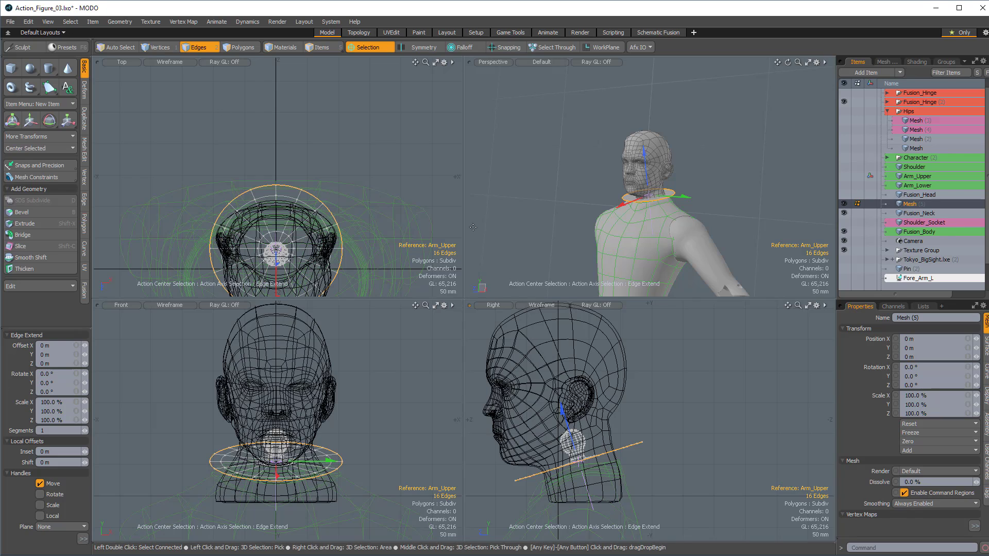
{"action": "mouse_move", "coordinate": [568, 416]}
{"action": "left_mouse_down"}
{"action": "mouse_move", "coordinate": [554, 382]}
{"action": "mouse_move", "coordinate": [559, 400]}
{"action": "left_mouse_up"}
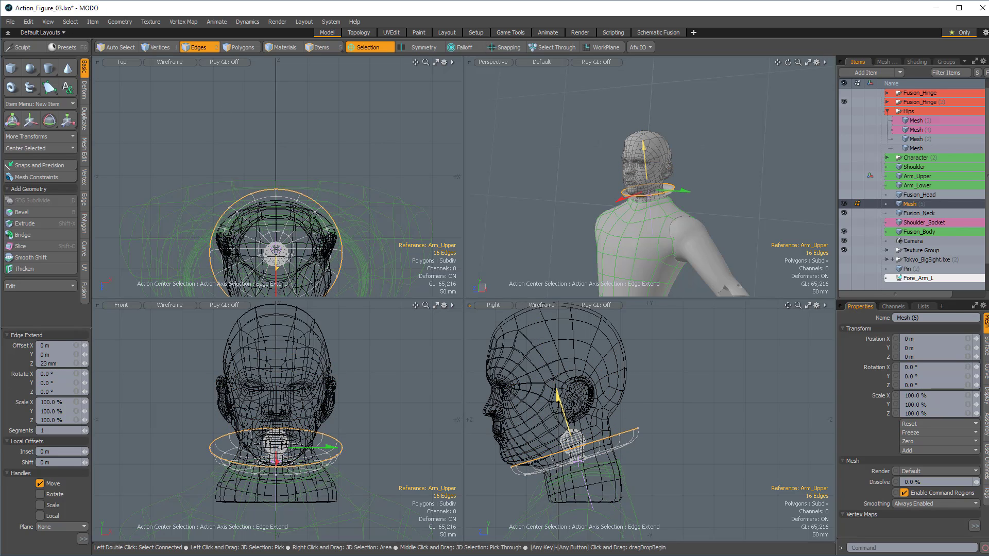
Step: Extend the cup's rim another 98 mm upward along the tilted axis and scale it to 134% in X and Y
{"action": "left_click", "coordinate": [584, 449]}
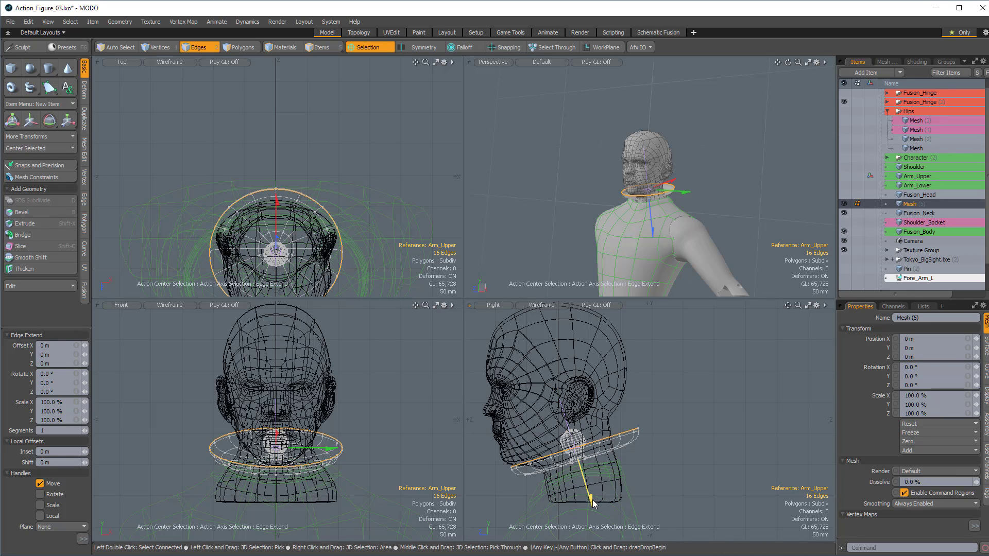
{"action": "left_click_drag", "start_coordinate": [593, 503], "coordinate": [574, 433]}
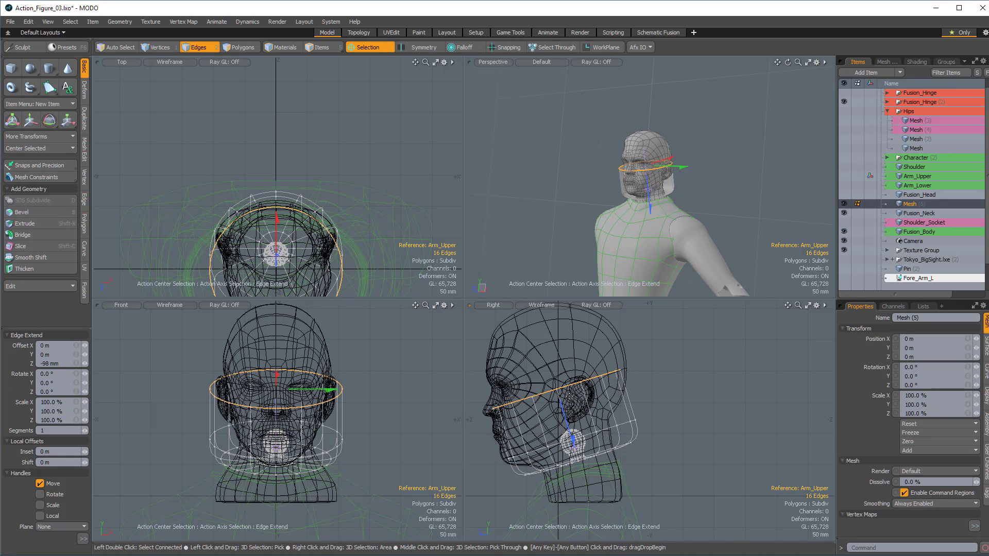
{"action": "key", "text": "y"}
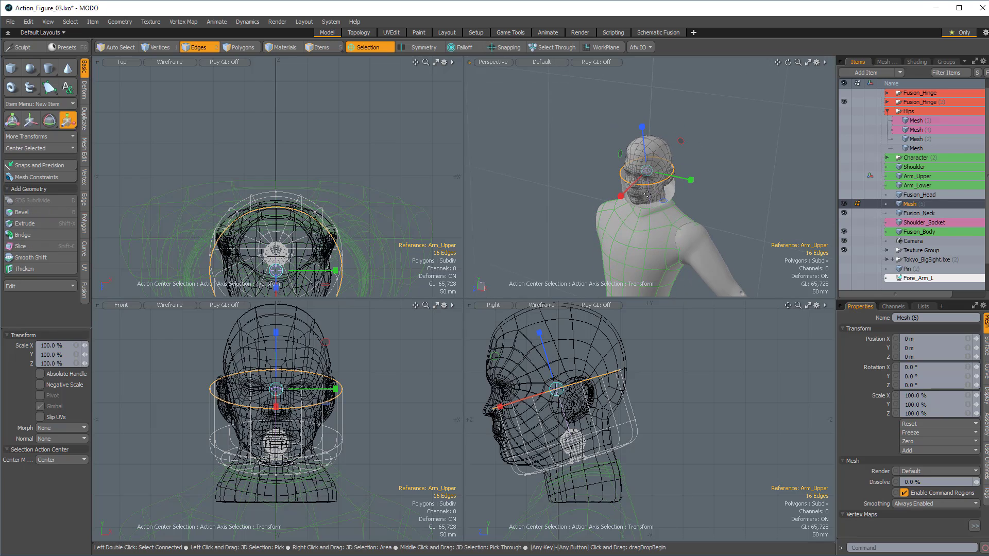
{"action": "left_click_drag", "start_coordinate": [663, 201], "coordinate": [698, 201]}
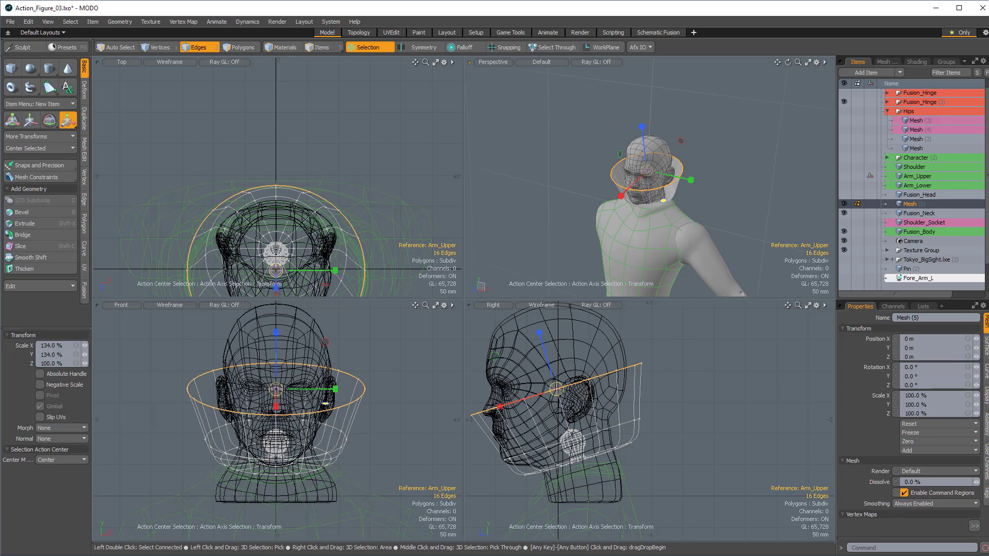
Step: Select the edge loop below the cup's rim and scale it slightly outward in X and Y
{"action": "key", "text": "Left"}
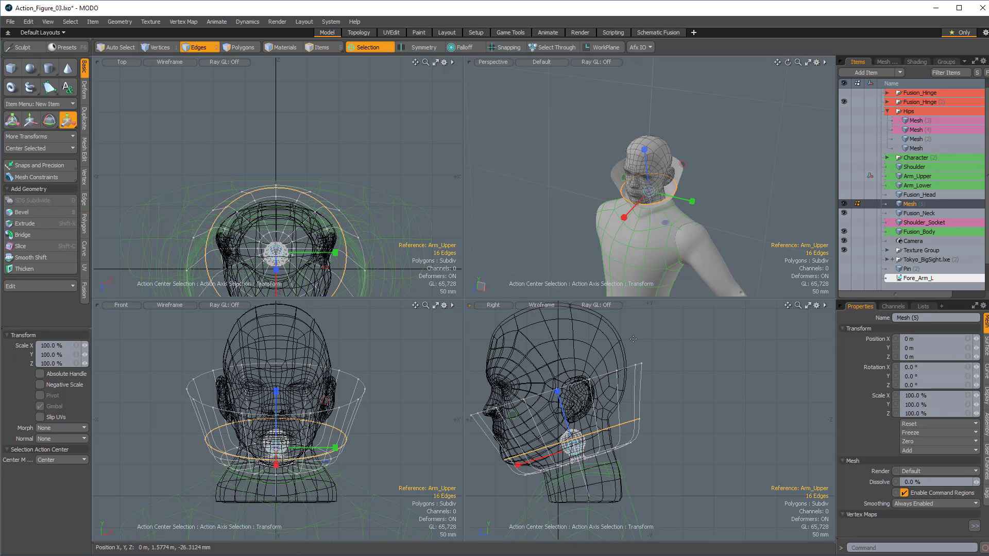
{"action": "left_click_drag", "start_coordinate": [669, 225], "coordinate": [681, 224]}
{"action": "left_click_drag", "start_coordinate": [726, 133], "coordinate": [645, 151], "text": "alt"}
{"action": "key", "text": "Left"}
{"action": "key", "text": "Left"}
{"action": "key", "text": "Left"}
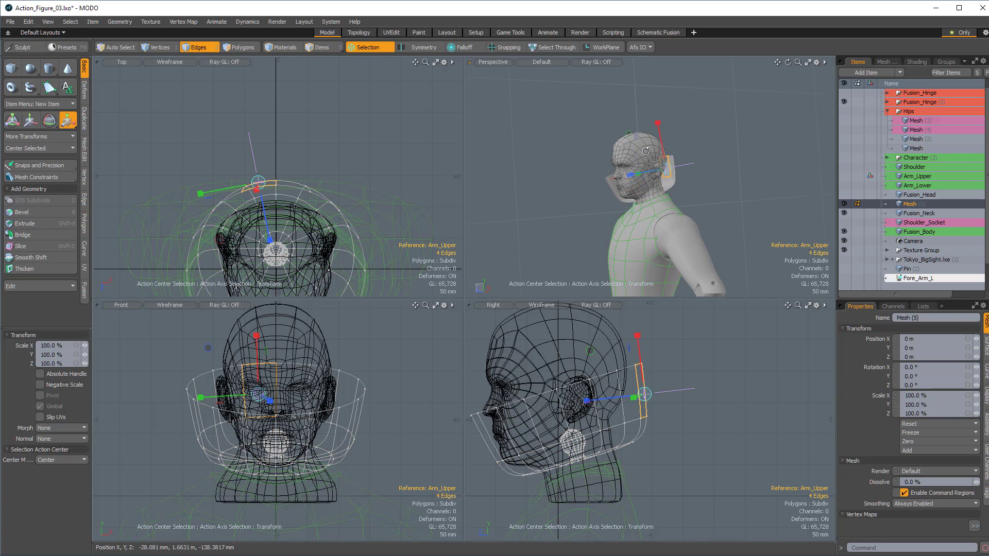
Step: Reselect the cup's rim loop and extend it 111 mm upward along the tilted axis around the head
{"action": "key", "text": "space"}
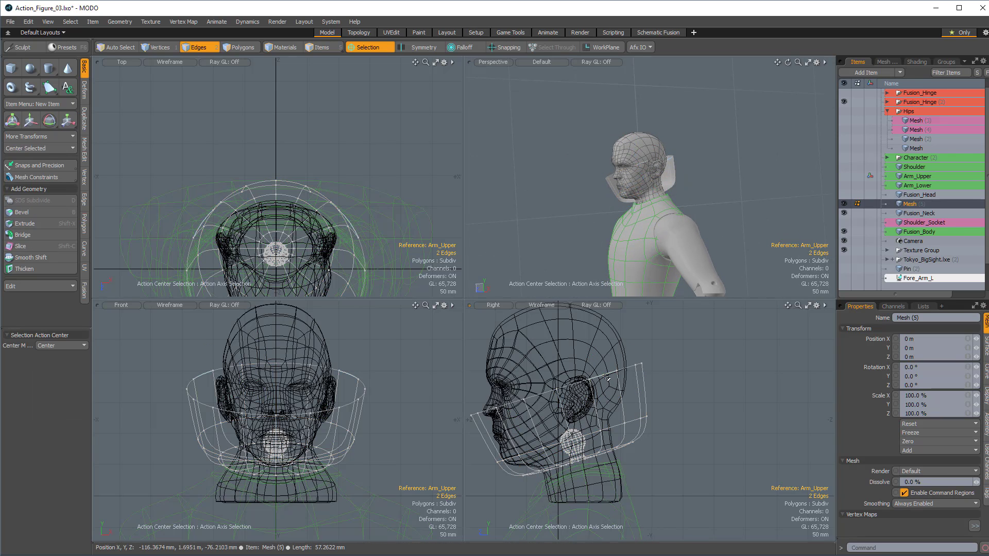
{"action": "double_click", "coordinate": [608, 379]}
{"action": "key", "text": "z"}
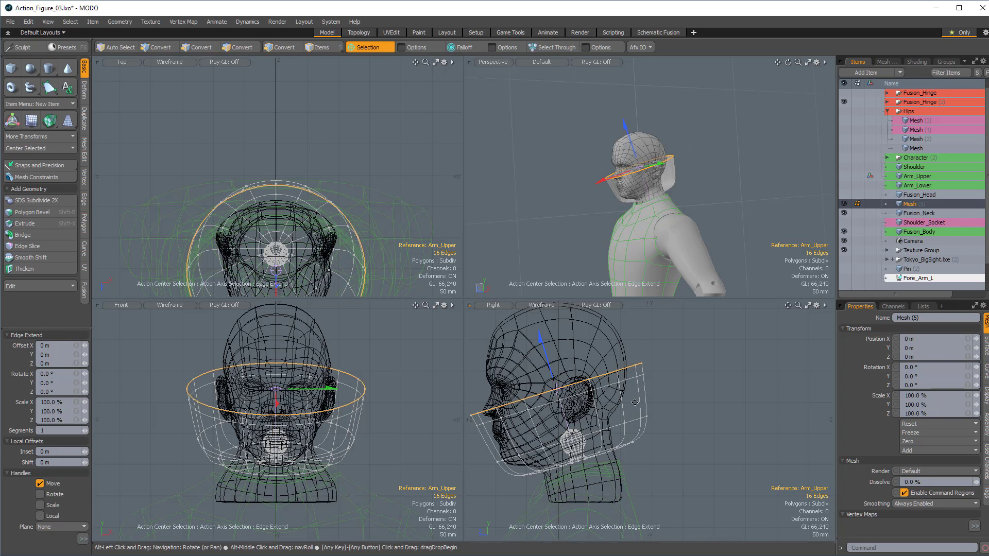
{"action": "left_click_drag", "start_coordinate": [605, 379], "coordinate": [584, 313]}
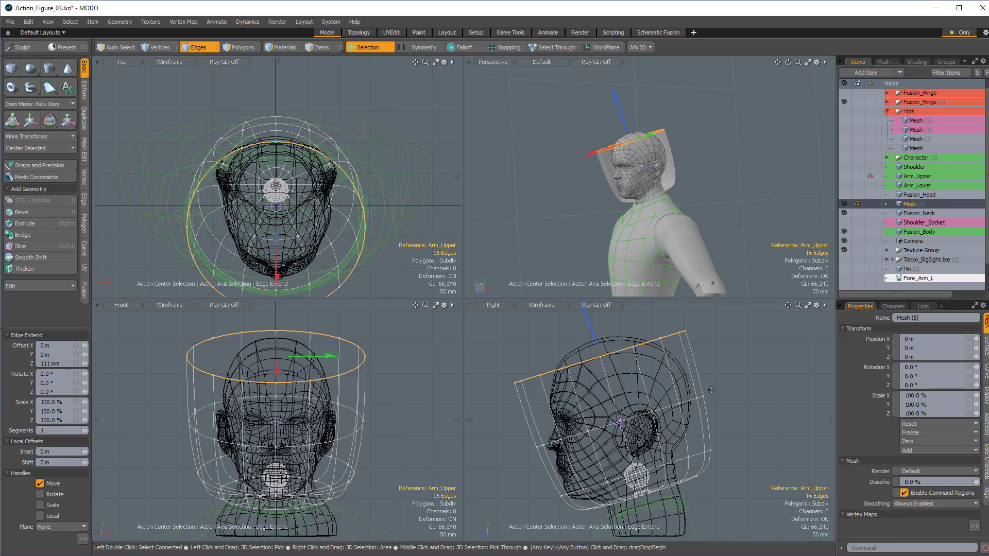
{"action": "left_click_drag", "start_coordinate": [721, 175], "coordinate": [687, 172], "text": "alt"}
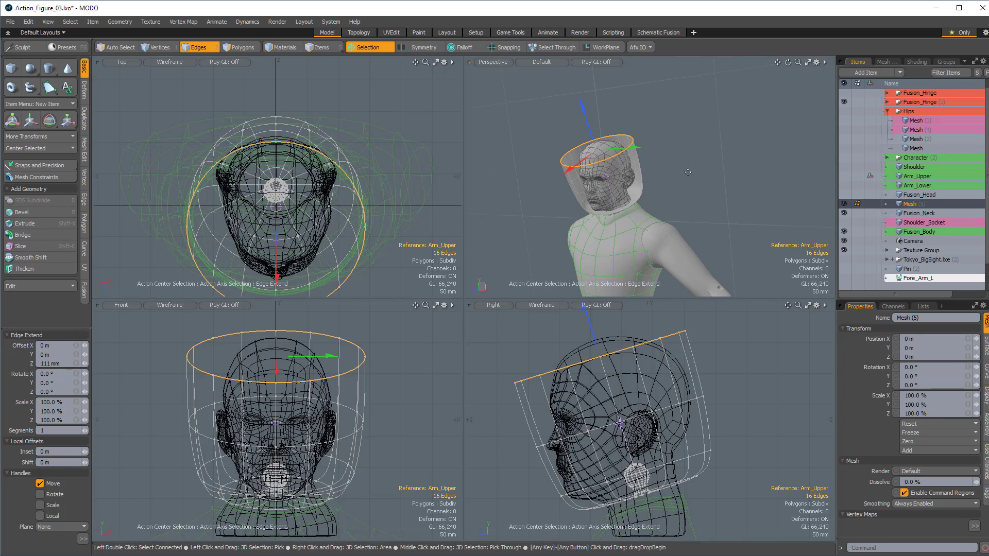
Step: Extend the rim another 63 mm along the tilted axis so the cup reaches above the head
{"action": "left_click_drag", "start_coordinate": [621, 330], "coordinate": [600, 341], "text": "alt+shift"}
{"action": "left_click_drag", "start_coordinate": [695, 167], "coordinate": [707, 181], "text": "alt"}
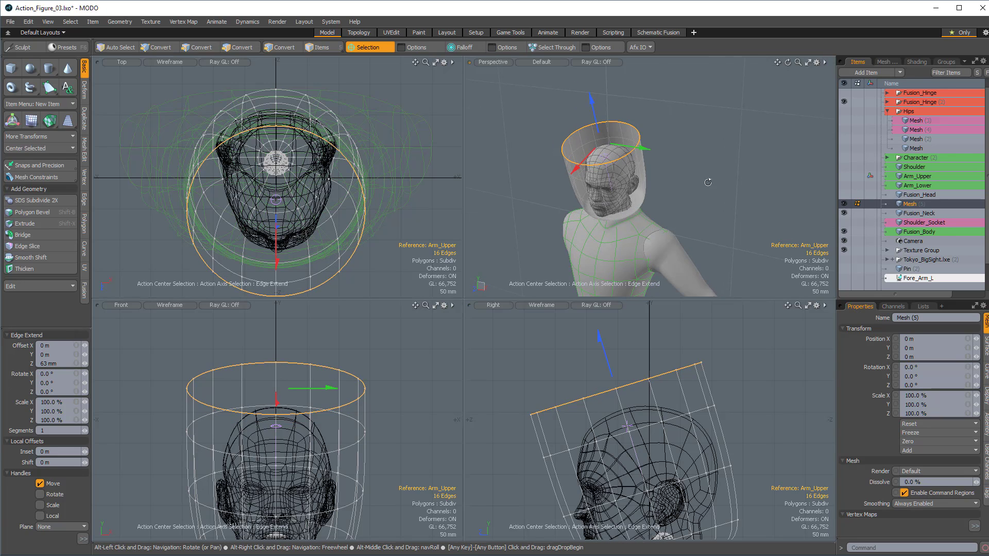
{"action": "left_click_drag", "start_coordinate": [641, 129], "coordinate": [721, 142], "text": "alt+shift"}
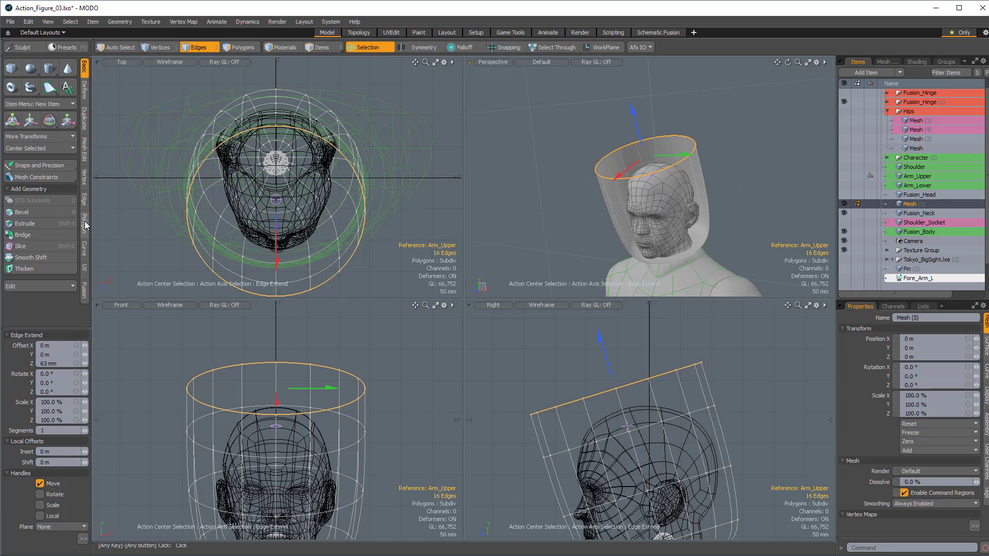
Step: Close the cup's top opening with Fill Quads using the grid pattern
{"action": "key", "text": "space"}
{"action": "left_click", "coordinate": [85, 199]}
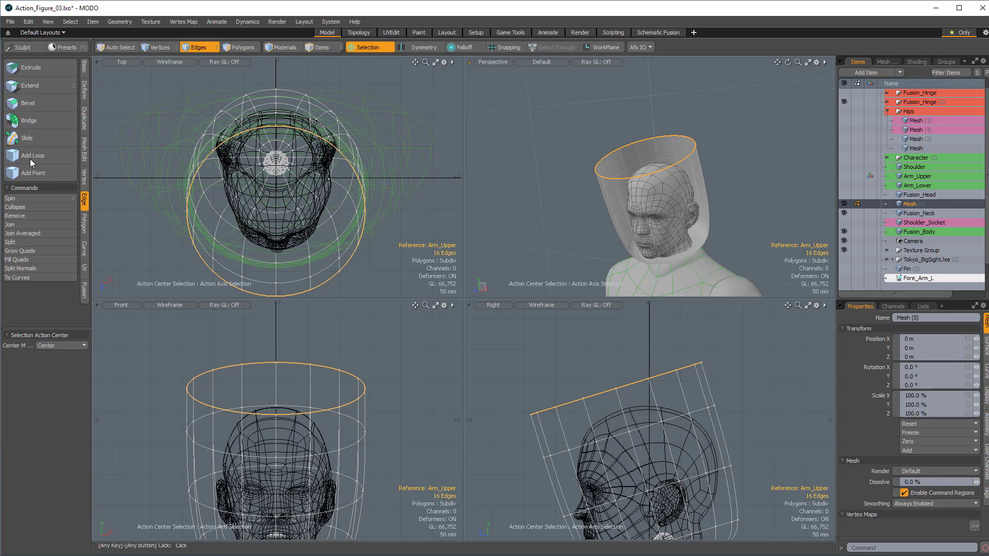
{"action": "left_click", "coordinate": [27, 260]}
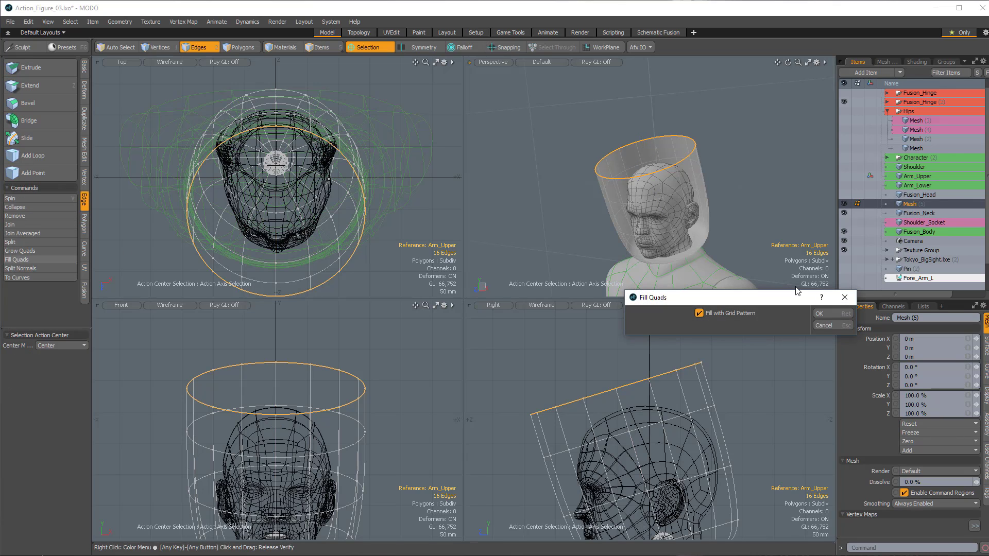
{"action": "left_click_drag", "start_coordinate": [716, 196], "coordinate": [776, 128], "text": "alt"}
{"action": "scroll", "coordinate": [667, 168], "scroll_direction": "up", "scroll_amount": 5}
{"action": "left_click_drag", "start_coordinate": [624, 151], "coordinate": [592, 159], "text": "alt"}
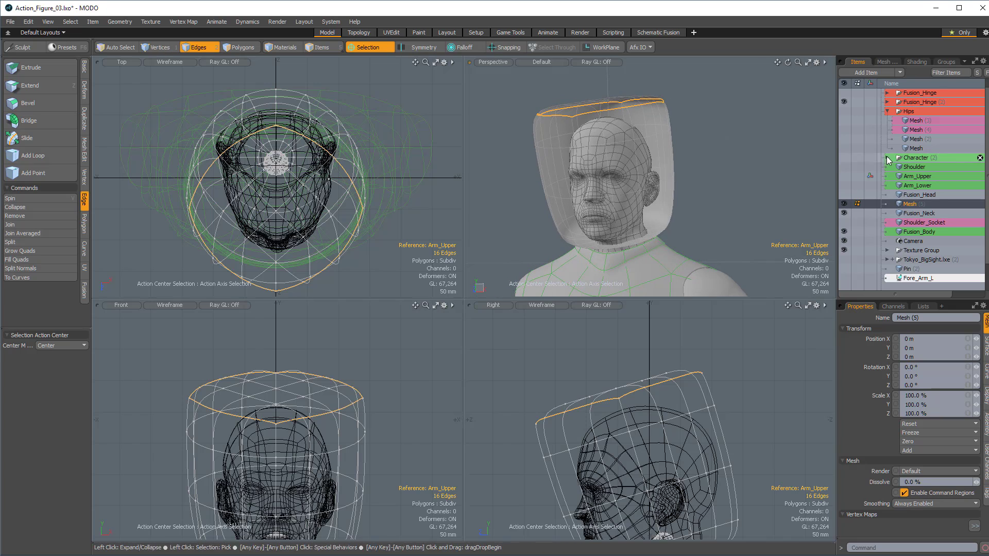
Step: Hide Fusion_Neck and check the closed shell by selecting all its connected polygons
{"action": "left_click", "coordinate": [843, 213]}
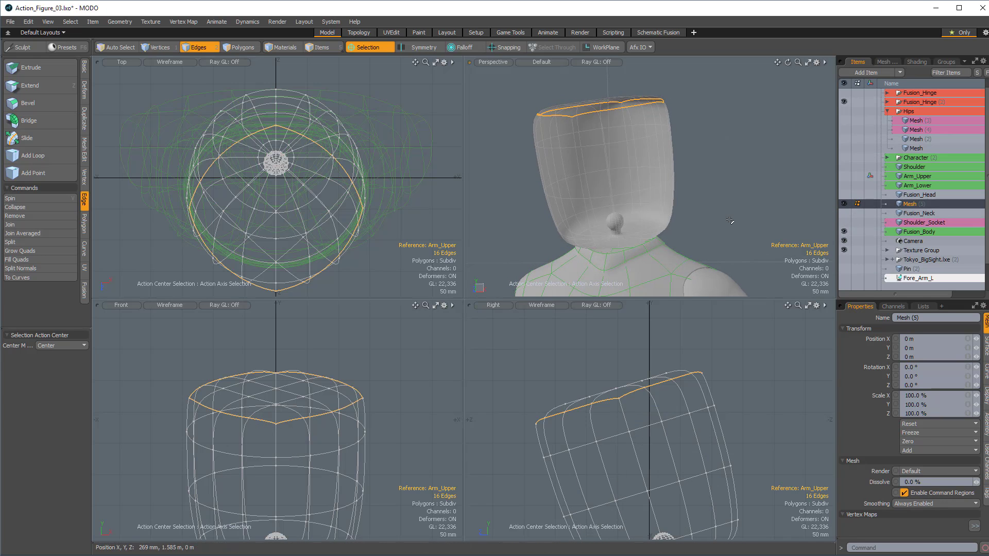
{"action": "left_click_drag", "start_coordinate": [721, 155], "coordinate": [638, 153], "text": "alt"}
{"action": "key", "text": "3"}
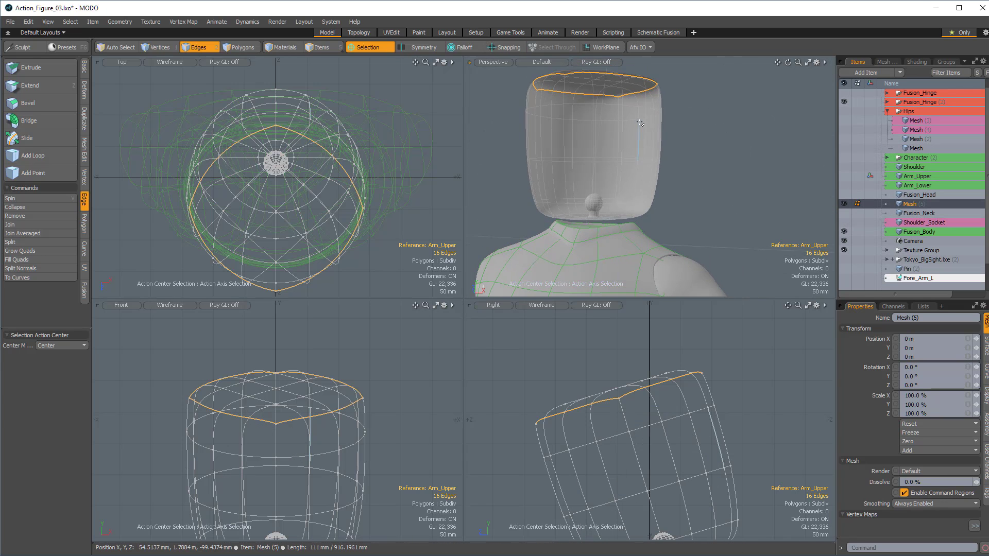
{"action": "double_click", "coordinate": [638, 127]}
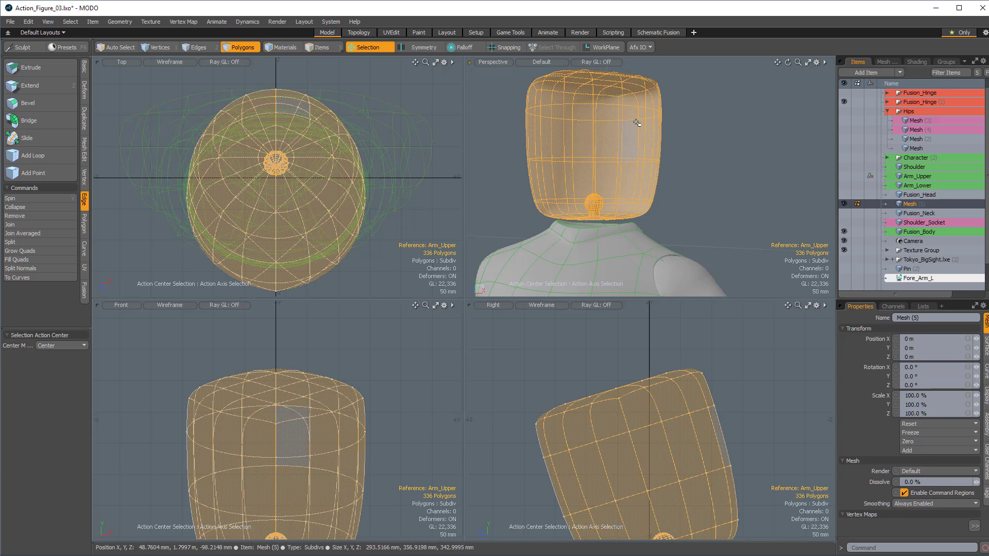
{"action": "left_click", "coordinate": [685, 184]}
Step: Loop slice the disc ring under the shell with two symmetric cuts at 3% from its edges
{"action": "mouse_move", "coordinate": [685, 183]}
{"action": "left_mouse_down", "text": "alt"}
{"action": "mouse_move", "coordinate": [669, 83]}
{"action": "mouse_move", "coordinate": [664, 155]}
{"action": "mouse_move", "coordinate": [672, 149]}
{"action": "mouse_move", "coordinate": [643, 148]}
{"action": "mouse_move", "coordinate": [603, 108]}
{"action": "left_mouse_up", "text": "alt"}
{"action": "left_click", "coordinate": [644, 148]}
{"action": "key", "text": "alt+c"}
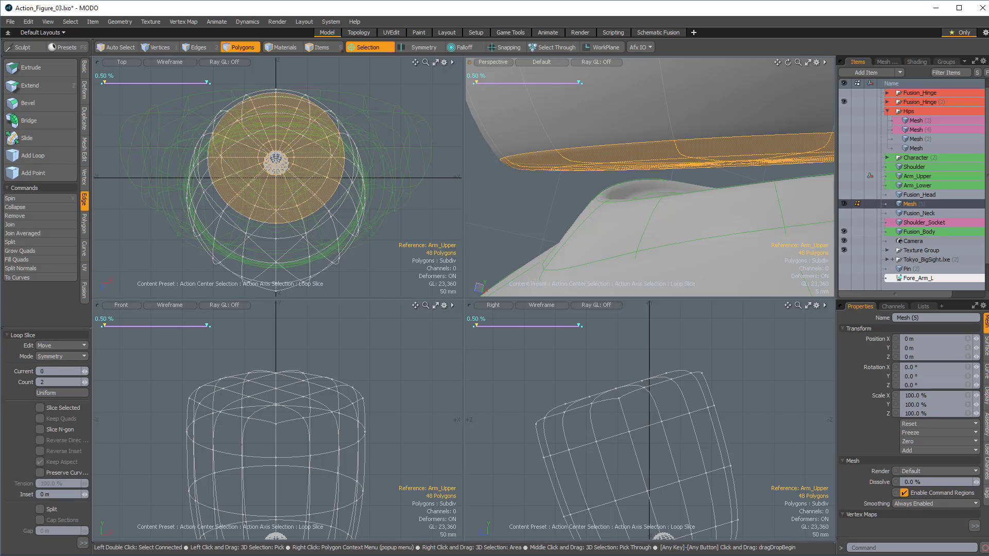
{"action": "left_click_drag", "start_coordinate": [603, 108], "coordinate": [767, 150]}
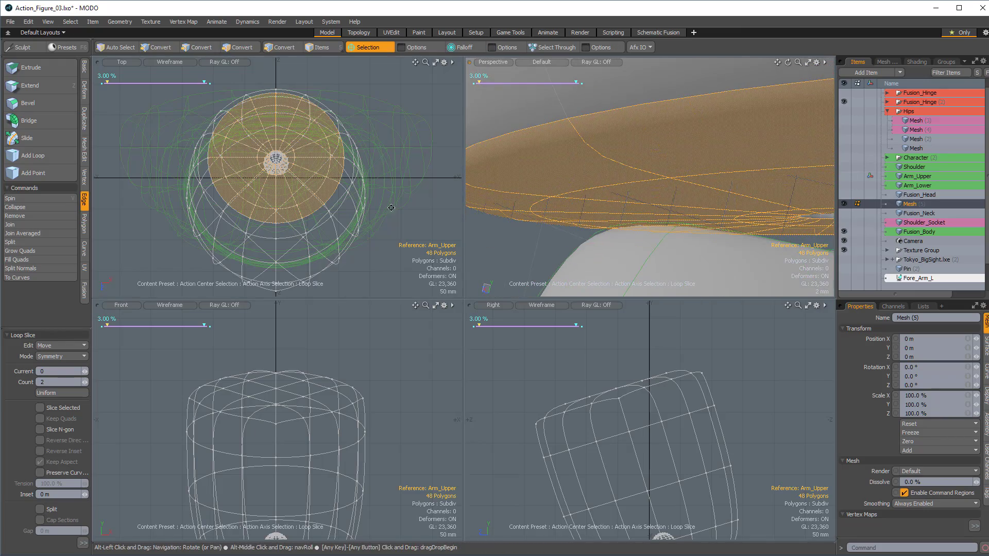
Step: Loop slice the lower stem's polygon ring with two symmetric cuts at 3% and clear the selection
{"action": "left_click_drag", "start_coordinate": [666, 487], "coordinate": [667, 453], "text": "alt"}
{"action": "key", "text": "space"}
{"action": "left_click_drag", "start_coordinate": [706, 408], "coordinate": [730, 399]}
{"action": "key", "text": "alt+c"}
{"action": "left_click", "coordinate": [729, 399]}
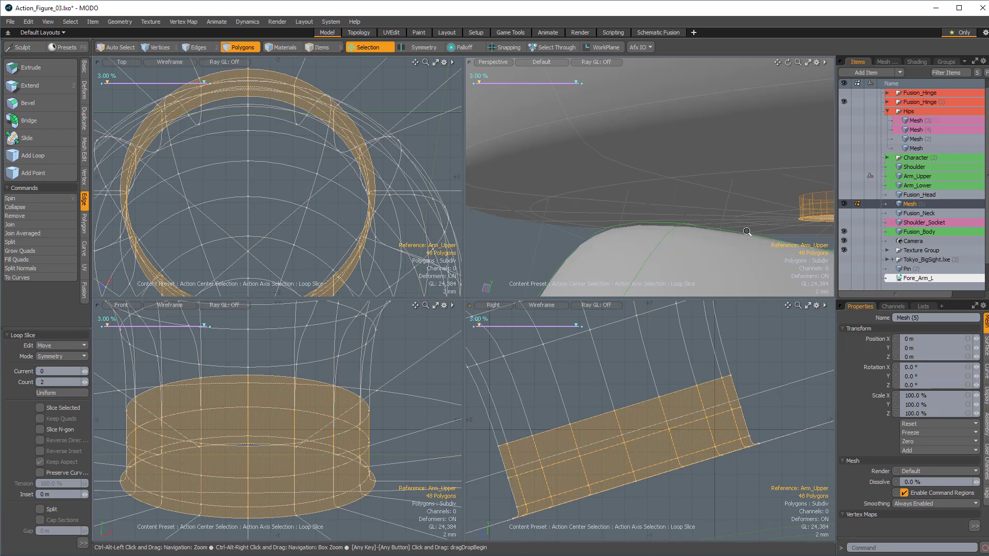
{"action": "left_click_drag", "start_coordinate": [746, 229], "coordinate": [617, 178], "text": "alt"}
{"action": "key", "text": "space"}
{"action": "left_click", "coordinate": [558, 177]}
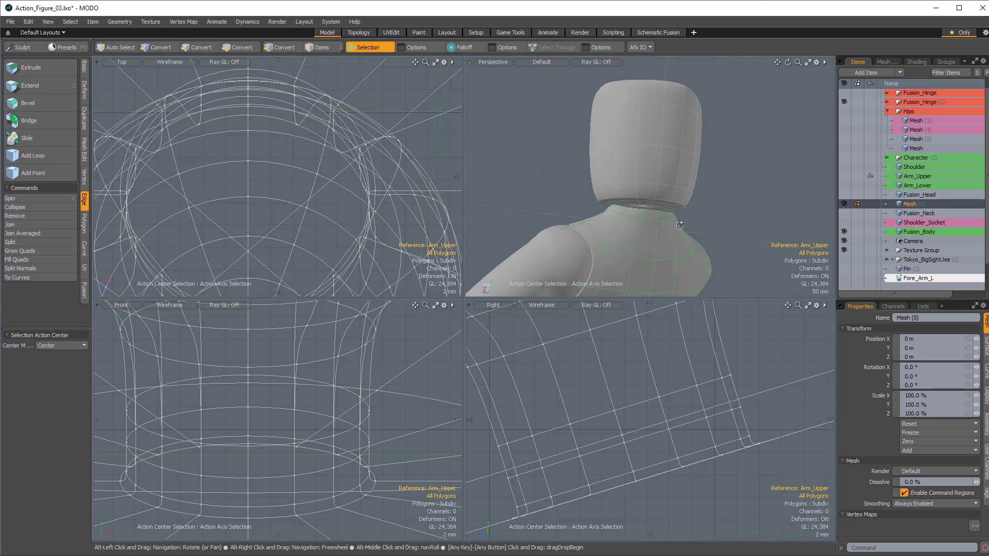
Step: Rename the ball joint mesh as Neck_Sub
{"action": "left_click_drag", "start_coordinate": [684, 180], "coordinate": [715, 216], "text": "alt"}
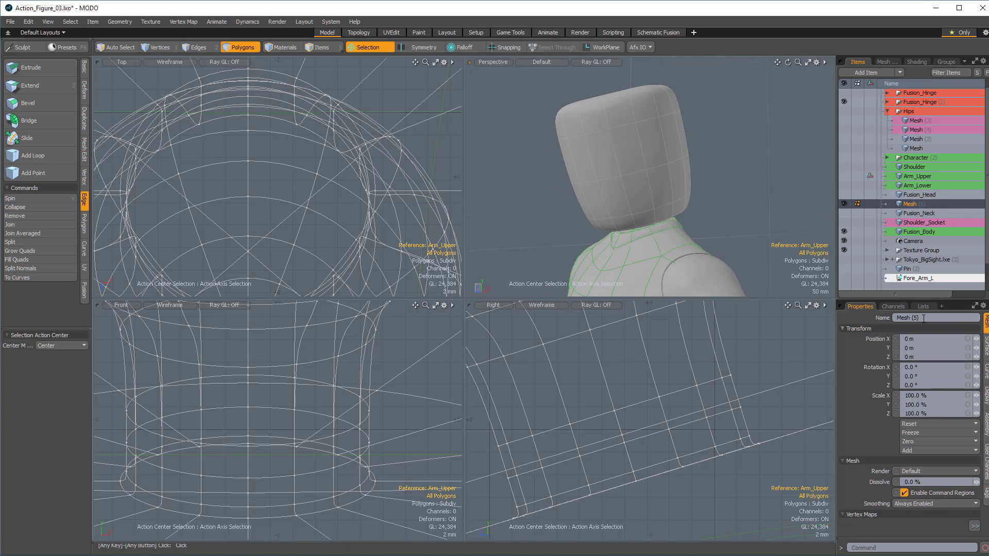
{"action": "key", "text": "ctrl+a"}
{"action": "type", "text": "Neck_Sub"}
{"action": "key", "text": "Return"}
Step: Duplicate Neck_Sub and name the copy Neck_Union
{"action": "right_click", "coordinate": [907, 203]}
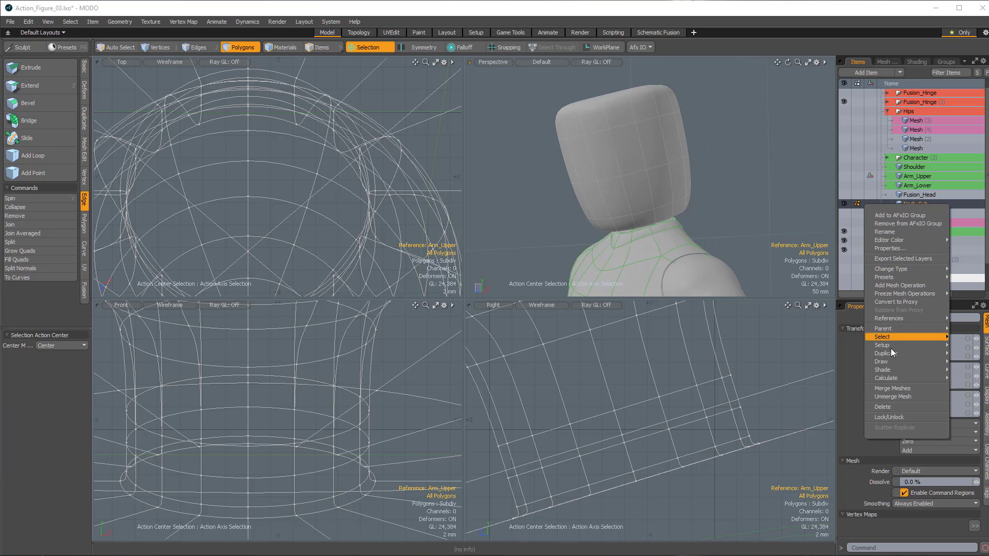
{"action": "mouse_move", "coordinate": [891, 353]}
{"action": "left_click", "coordinate": [968, 353]}
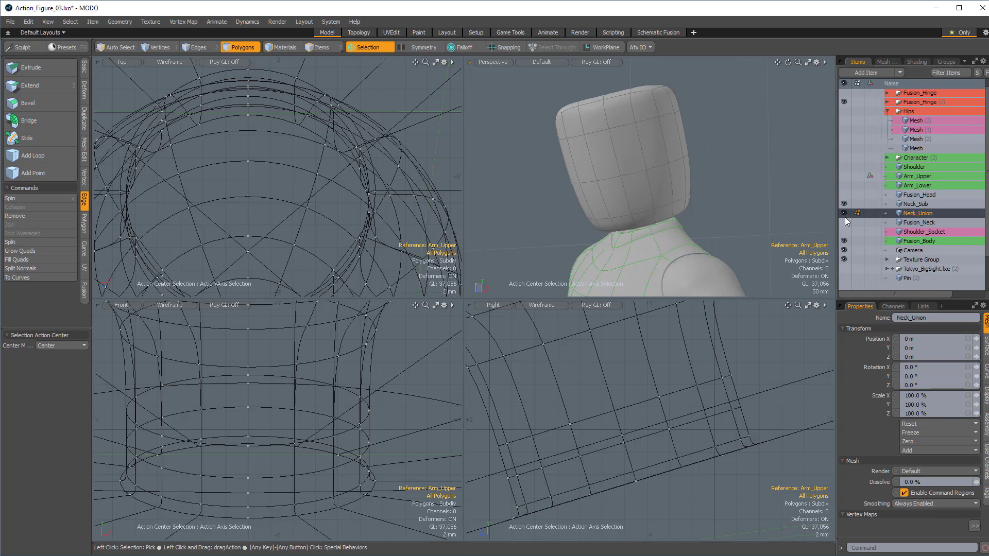
Step: Add the Fusion_Neck mesh to the Main_Body fusion item with the primary (union) role
{"action": "left_click", "coordinate": [921, 205]}
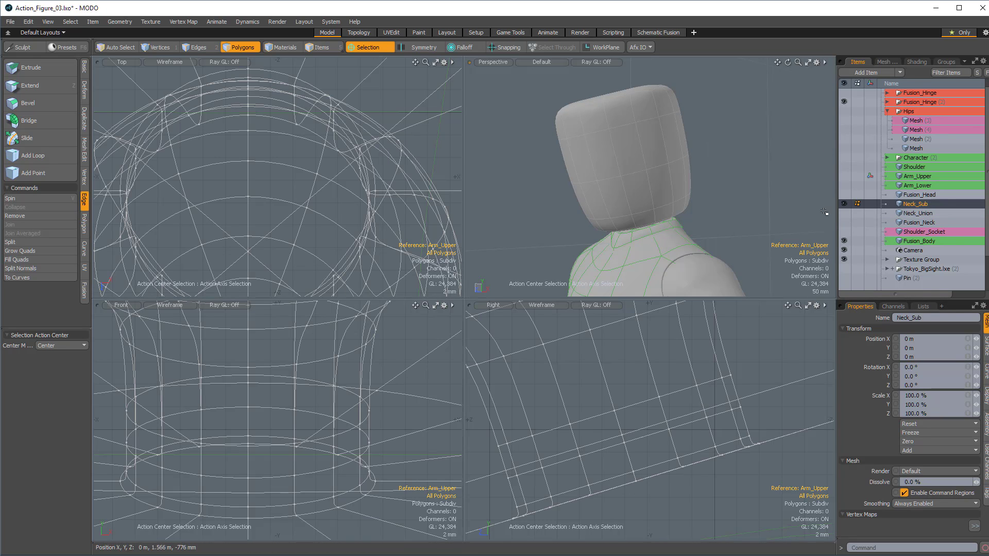
{"action": "left_click", "coordinate": [925, 223]}
{"action": "left_click_drag", "start_coordinate": [735, 231], "coordinate": [613, 203], "text": "alt"}
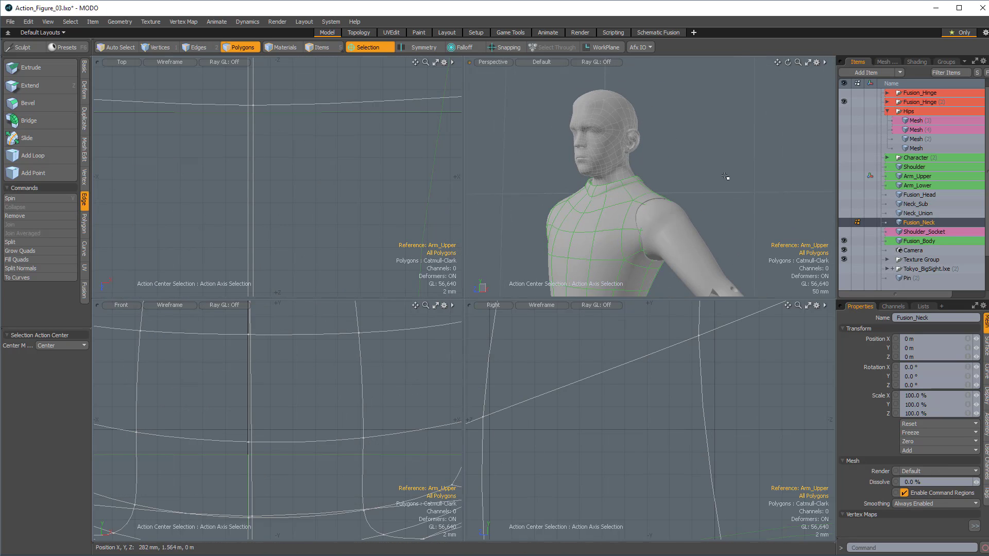
{"action": "scroll", "coordinate": [928, 270], "scroll_direction": "down", "scroll_amount": 1}
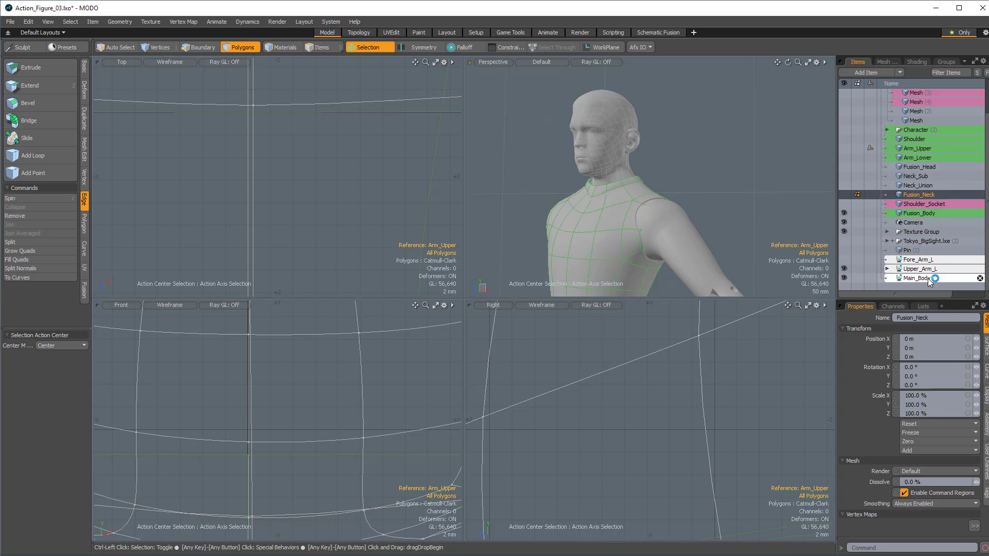
{"action": "left_click", "coordinate": [922, 278]}
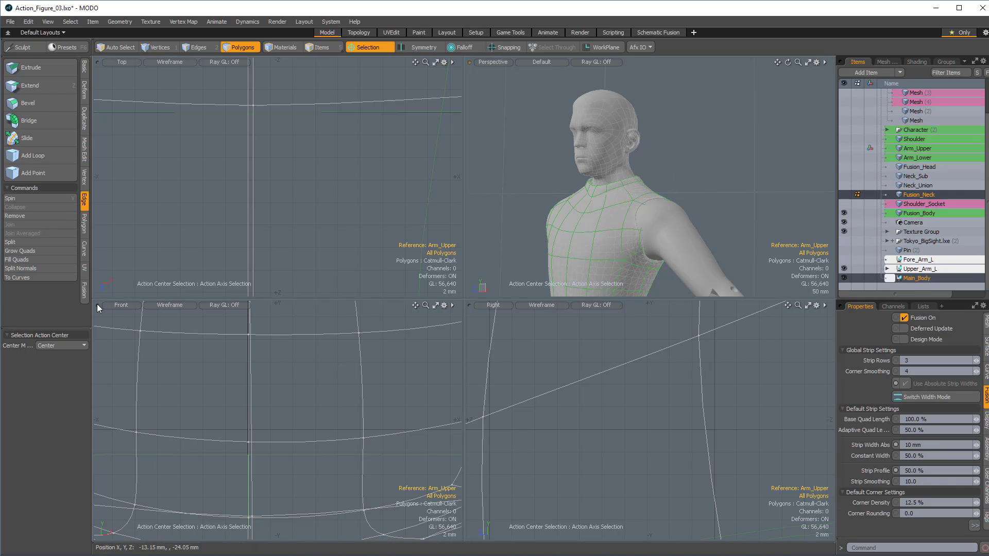
{"action": "left_click", "coordinate": [84, 291]}
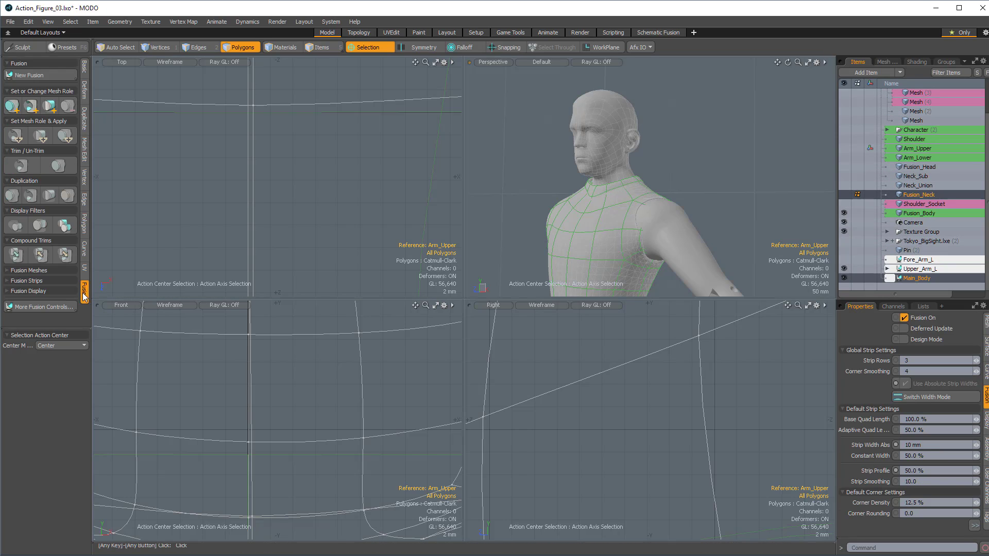
{"action": "left_click", "coordinate": [8, 110]}
{"action": "left_click_drag", "start_coordinate": [479, 142], "coordinate": [638, 158], "text": "alt"}
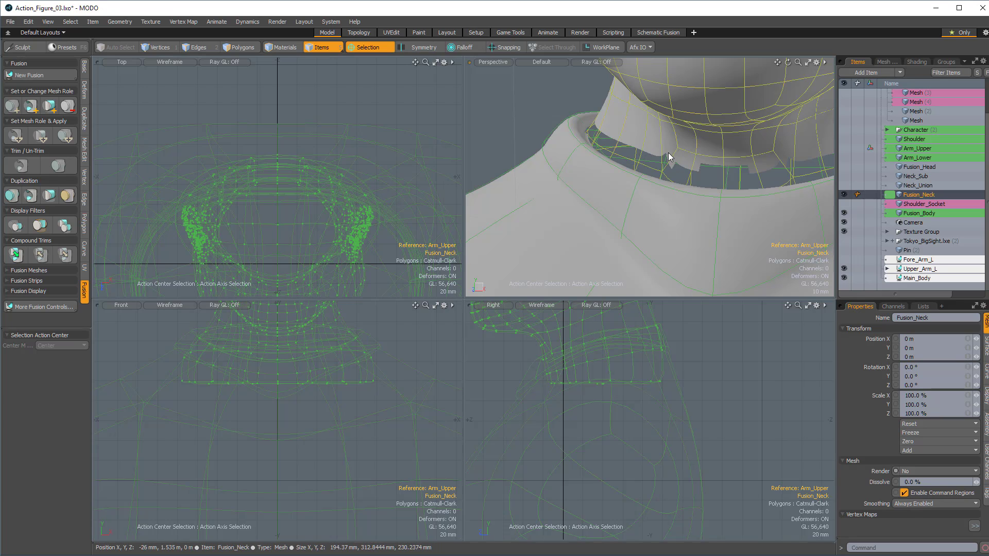
Step: Scale the polygons of Fusion_Neck's base and the rings just above it to about 93% in X and 94% in Y, and clear the selection
{"action": "key", "text": "3"}
{"action": "double_click", "coordinate": [639, 131]}
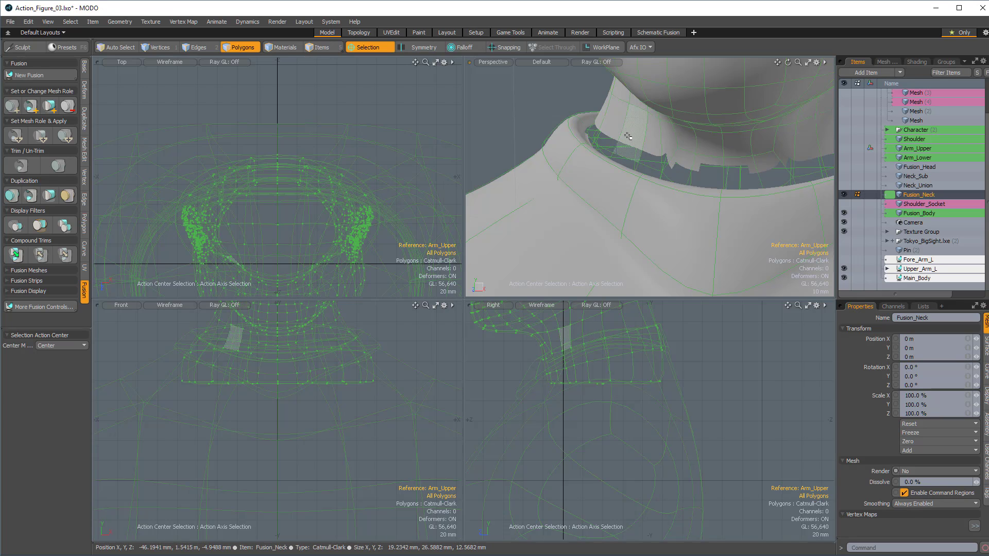
{"action": "double_click", "coordinate": [607, 131]}
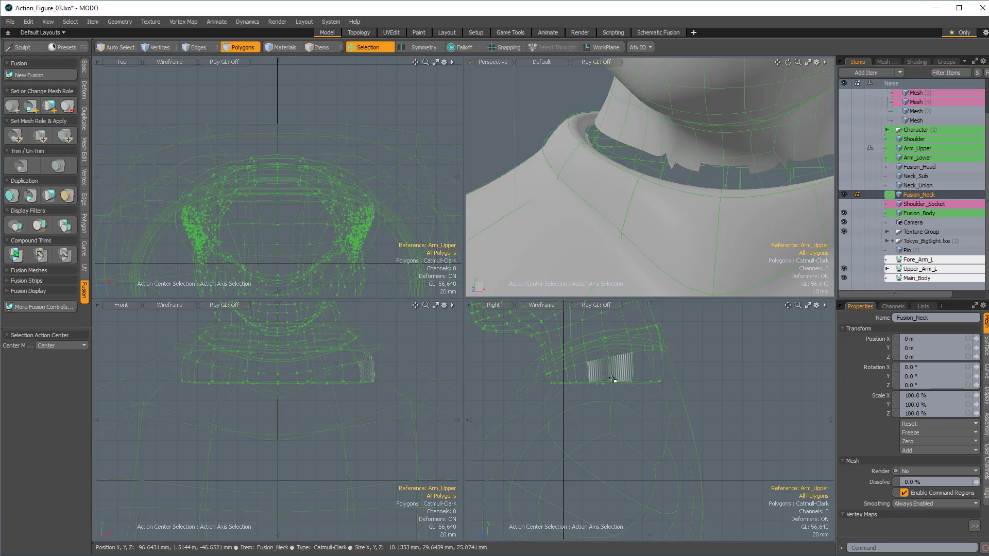
{"action": "right_click_drag", "start_coordinate": [558, 378], "coordinate": [521, 394]}
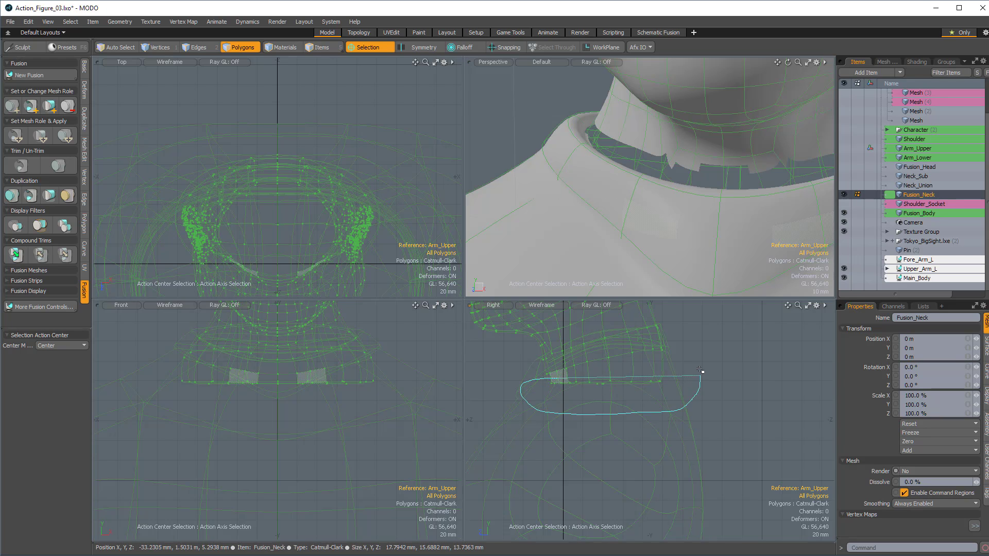
{"action": "right_click_drag", "start_coordinate": [700, 369], "coordinate": [699, 370]}
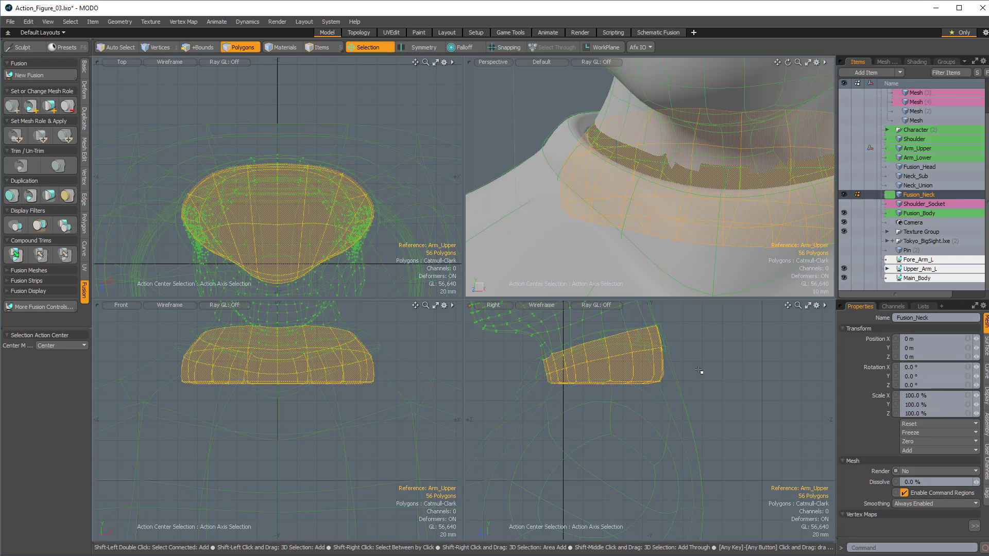
{"action": "key", "text": "shift+Up"}
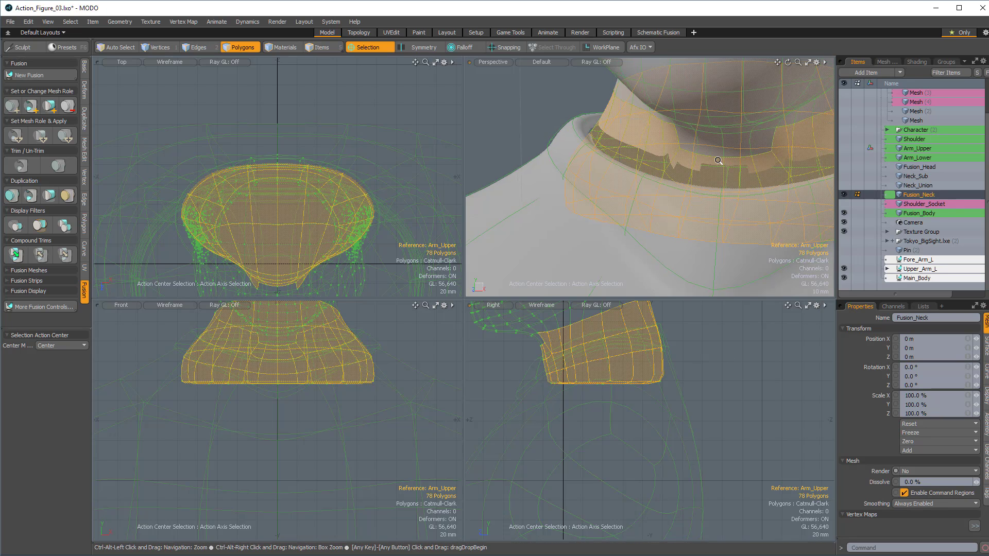
{"action": "left_click_drag", "start_coordinate": [718, 161], "coordinate": [646, 175], "text": "alt"}
{"action": "key", "text": "r"}
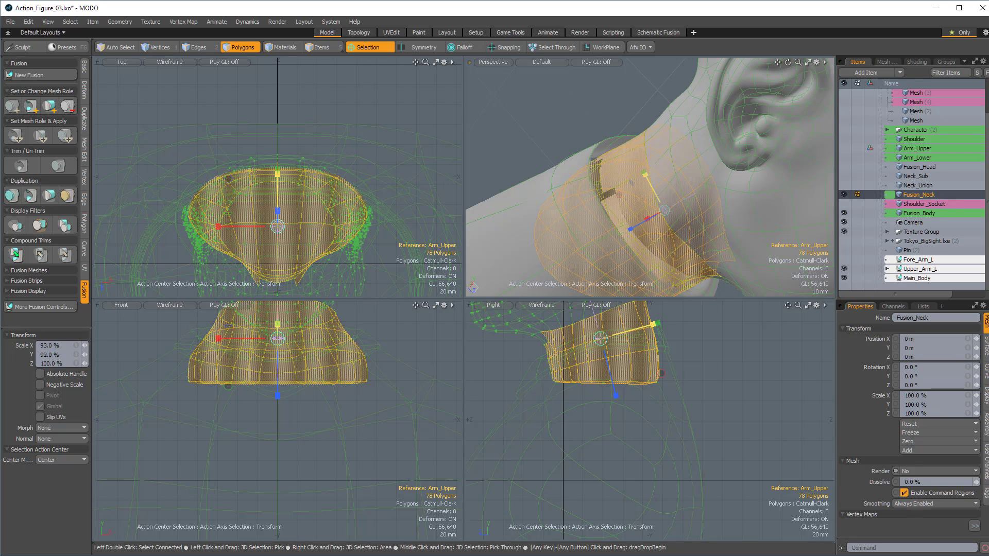
{"action": "left_click_drag", "start_coordinate": [645, 175], "coordinate": [645, 173]}
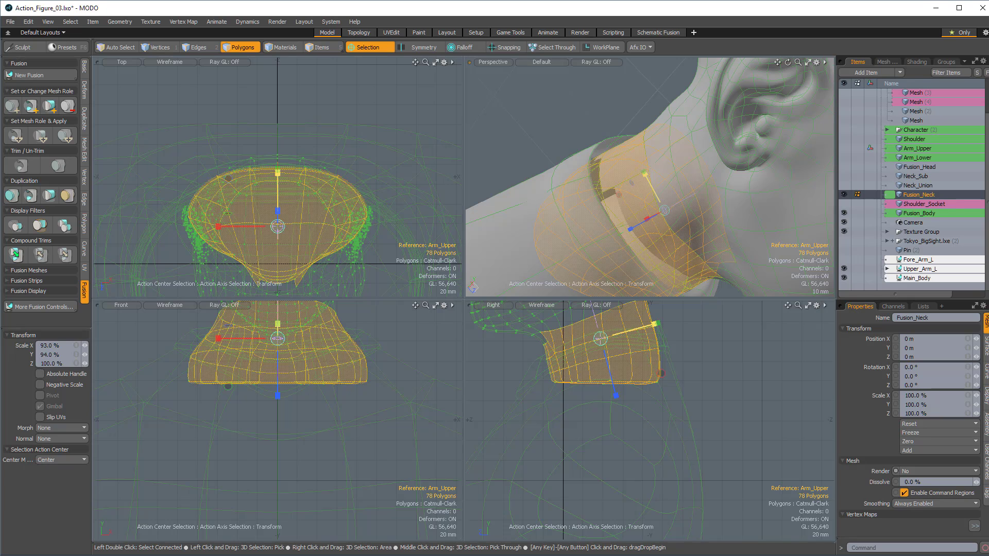
{"action": "left_click_drag", "start_coordinate": [644, 174], "coordinate": [600, 167]}
{"action": "key", "text": "space"}
{"action": "left_click", "coordinate": [765, 99]}
{"action": "left_click_drag", "start_coordinate": [684, 160], "coordinate": [646, 162], "text": "alt"}
{"action": "left_click_drag", "start_coordinate": [646, 163], "coordinate": [657, 201], "text": "alt+shift"}
{"action": "left_click_drag", "start_coordinate": [657, 201], "coordinate": [728, 208], "text": "alt"}
{"action": "left_click_drag", "start_coordinate": [824, 156], "coordinate": [778, 164], "text": "alt"}
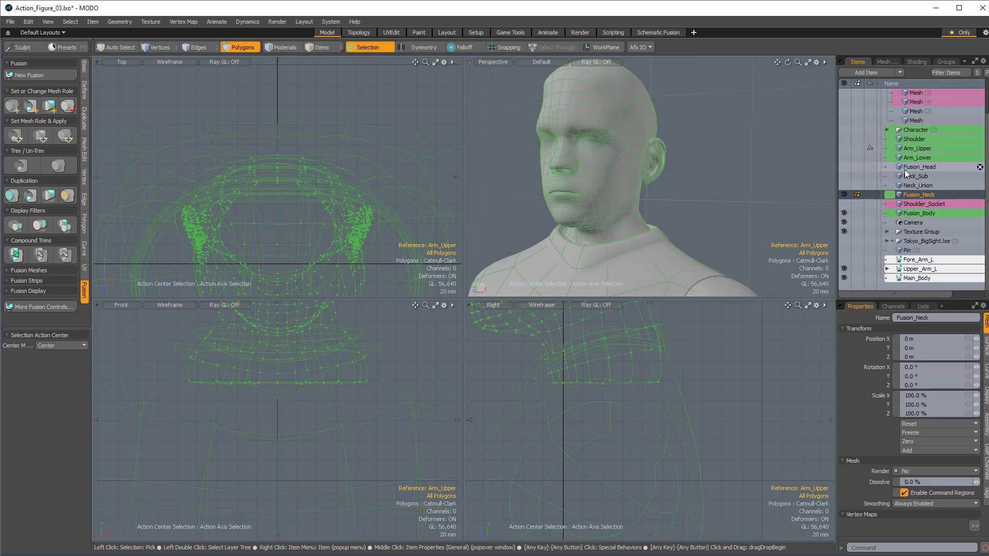
Step: Add the Neck_Sub mesh to the Main_Body fusion item with the subtraction role
{"action": "left_click", "coordinate": [910, 176]}
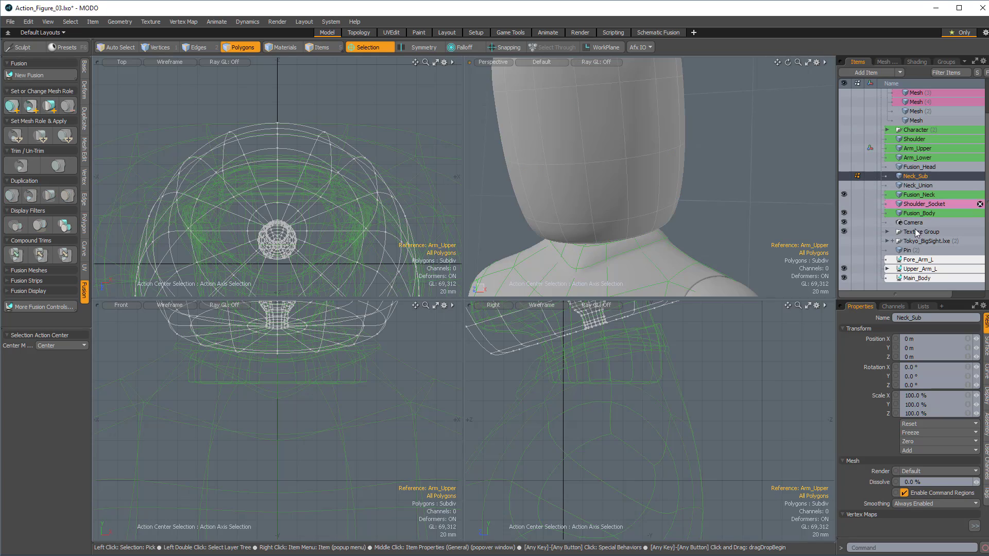
{"action": "left_click", "coordinate": [916, 279]}
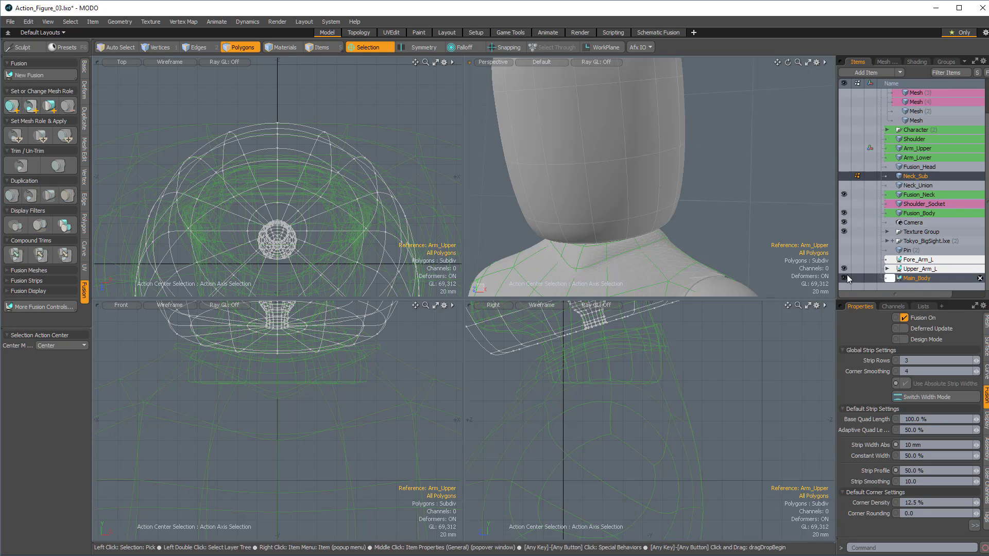
{"action": "scroll", "coordinate": [627, 216], "scroll_direction": "down", "scroll_amount": 5}
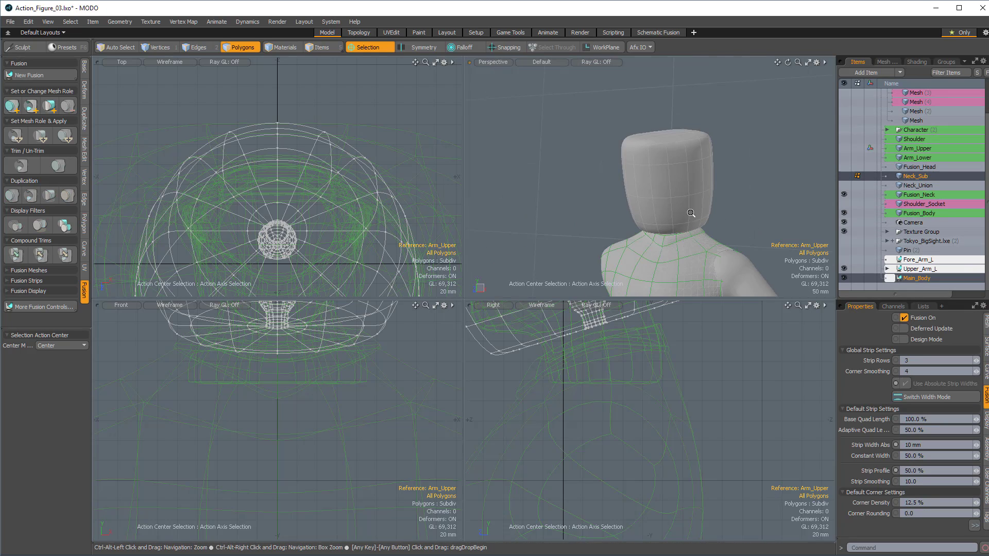
{"action": "left_click", "coordinate": [30, 108]}
{"action": "left_click_drag", "start_coordinate": [692, 189], "coordinate": [716, 189], "text": "alt"}
{"action": "scroll", "coordinate": [716, 189], "scroll_direction": "up", "scroll_amount": 5}
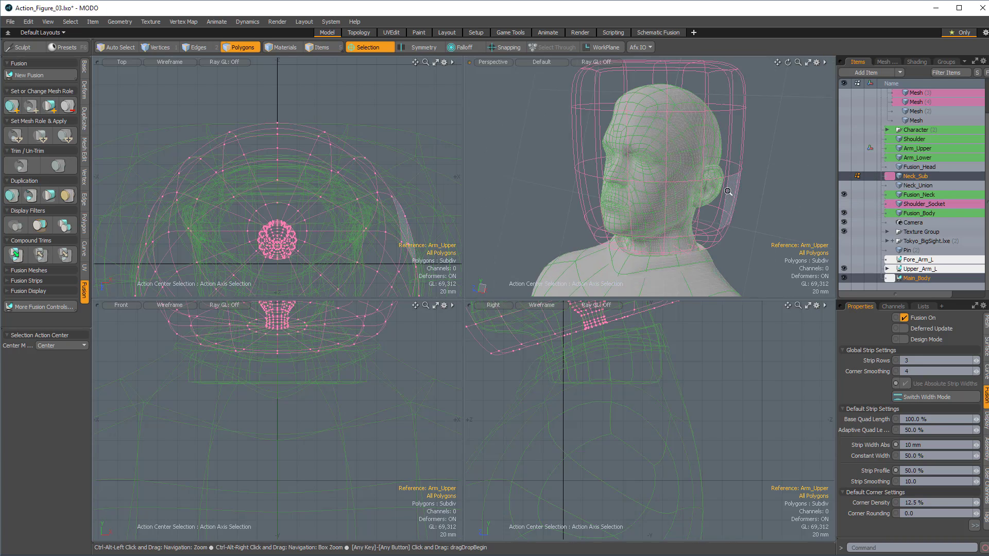
Step: Apply the Neck_Sub subtraction to the Fusion_Neck surface within Main_Body and clear the item selection
{"action": "key", "text": "5"}
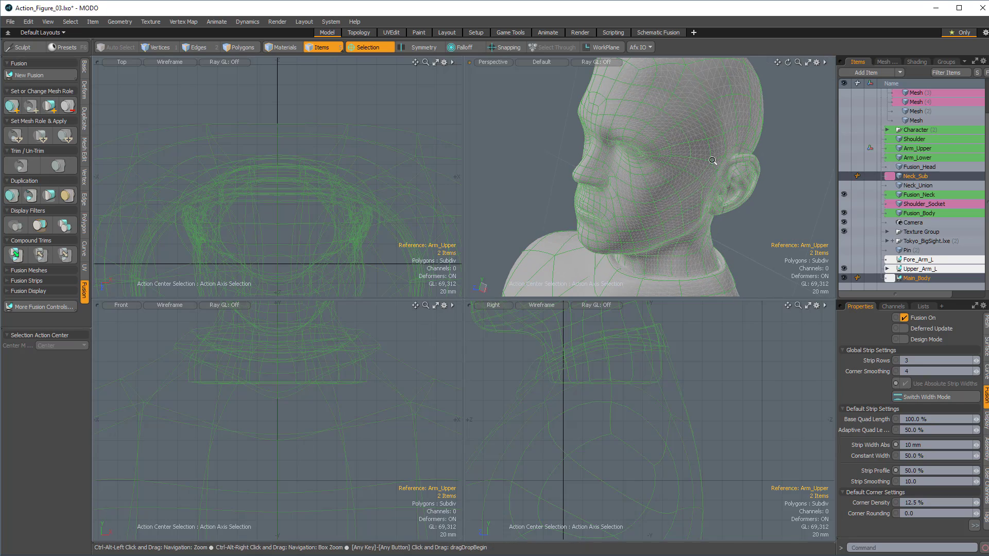
{"action": "left_click", "coordinate": [715, 177], "text": "shift"}
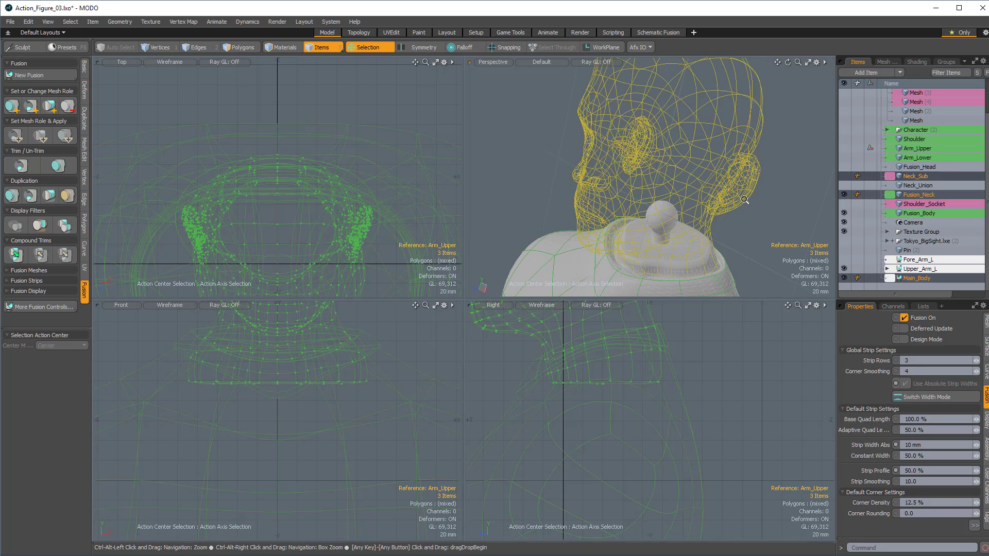
{"action": "left_click_drag", "start_coordinate": [746, 202], "coordinate": [592, 202], "text": "alt"}
{"action": "key", "text": "Escape"}
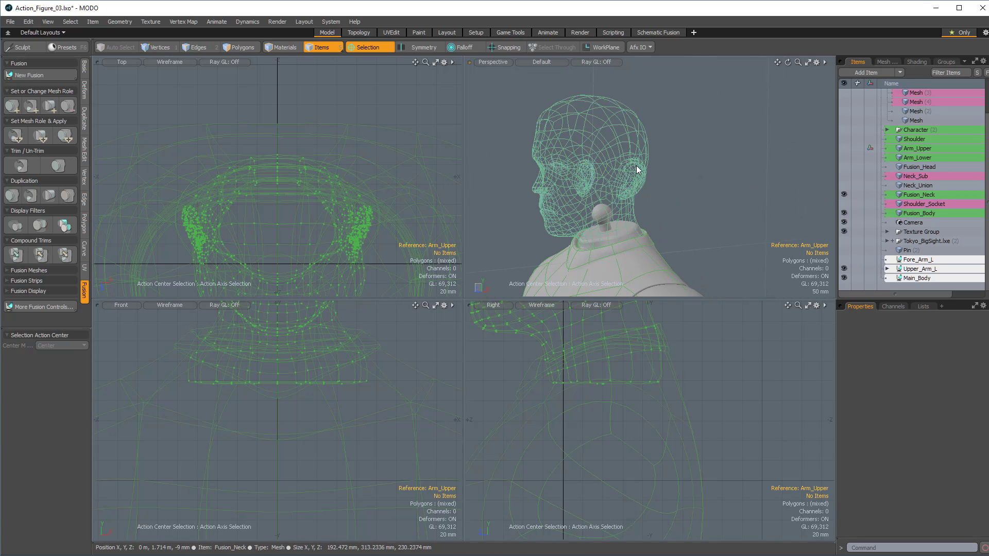
{"action": "left_click_drag", "start_coordinate": [632, 174], "coordinate": [675, 157], "text": "alt"}
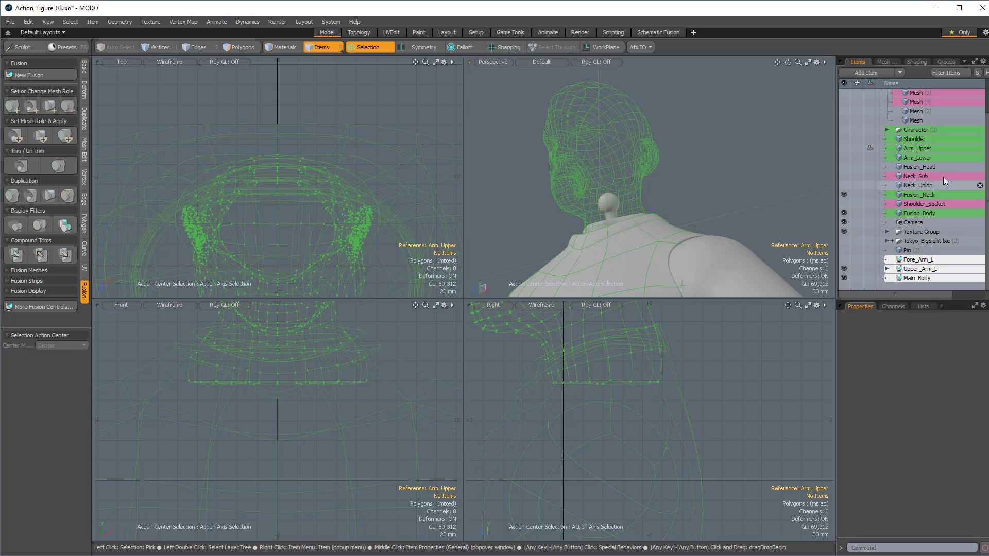
{"action": "left_click_drag", "start_coordinate": [689, 207], "coordinate": [696, 155], "text": "alt+shift"}
{"action": "left_click_drag", "start_coordinate": [696, 154], "coordinate": [537, 216], "text": "ctrl+alt"}
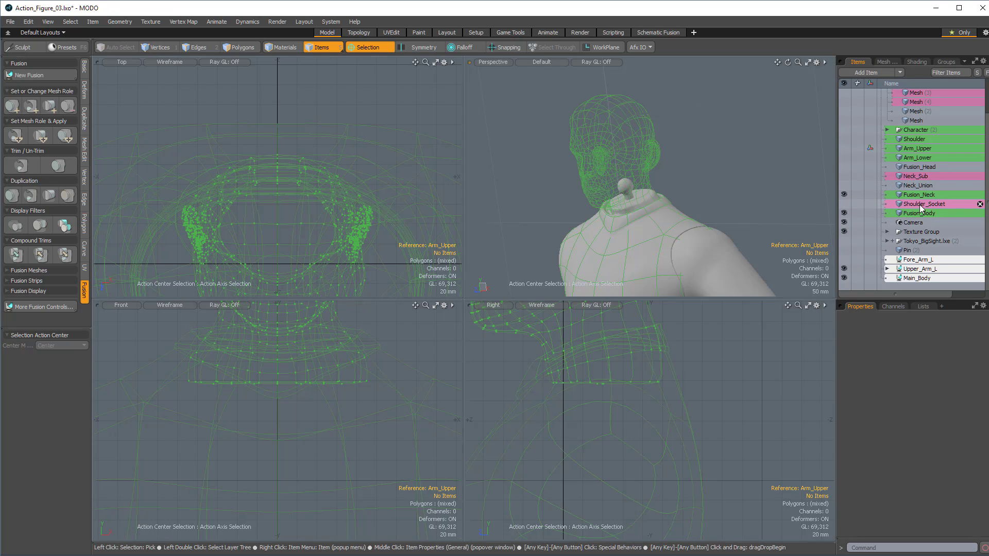
Step: Place Neck_Union directly below Fusion_Head in the item order and create a new fusion named Character_Head_1 from these two meshes
{"action": "left_click", "coordinate": [920, 167]}
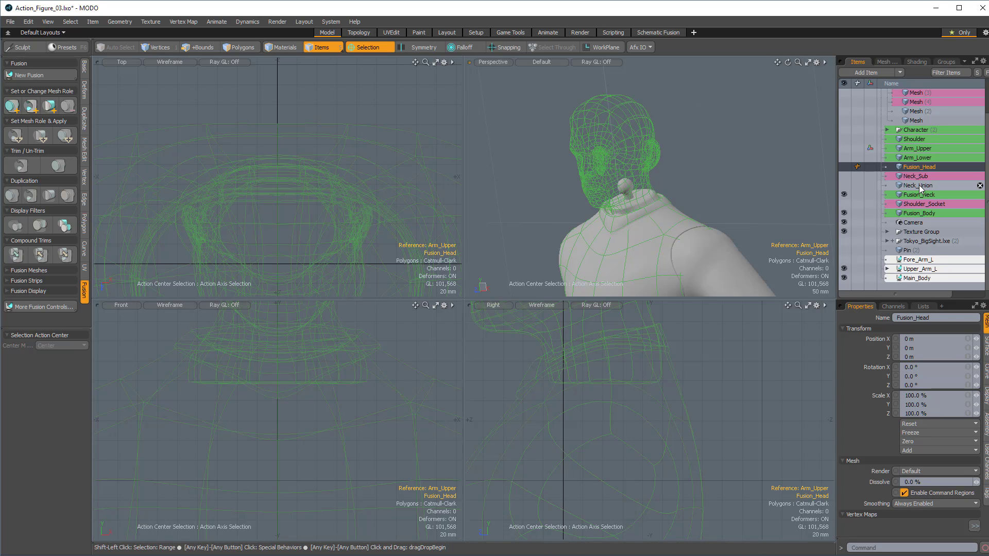
{"action": "left_click", "coordinate": [918, 184], "text": "shift"}
{"action": "left_click", "coordinate": [927, 176], "text": "ctrl"}
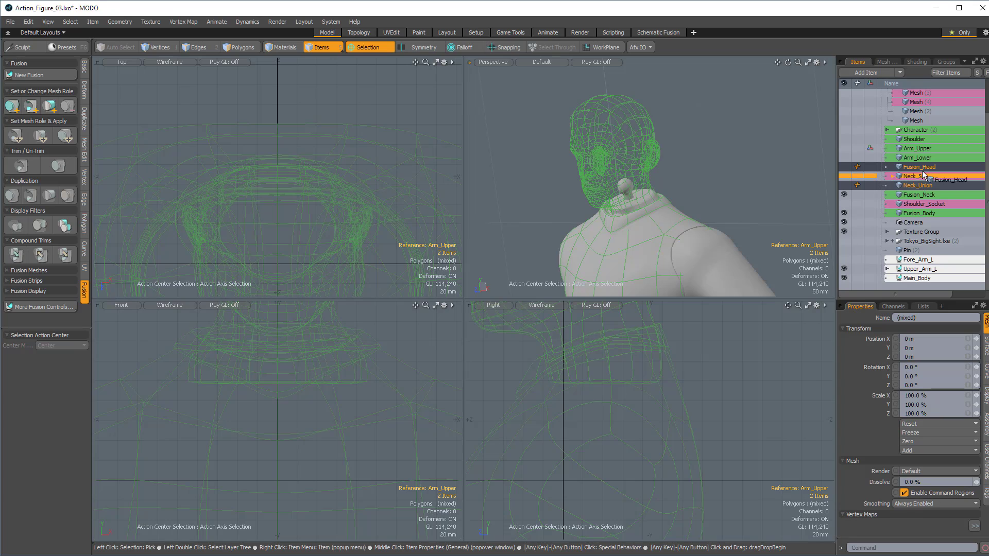
{"action": "left_click_drag", "start_coordinate": [922, 171], "coordinate": [921, 176]}
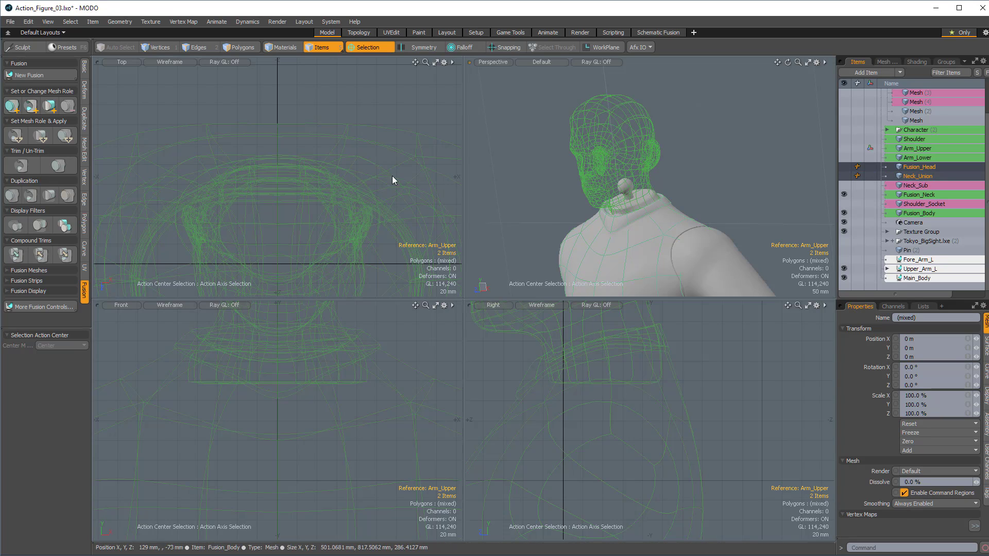
{"action": "left_click", "coordinate": [35, 76]}
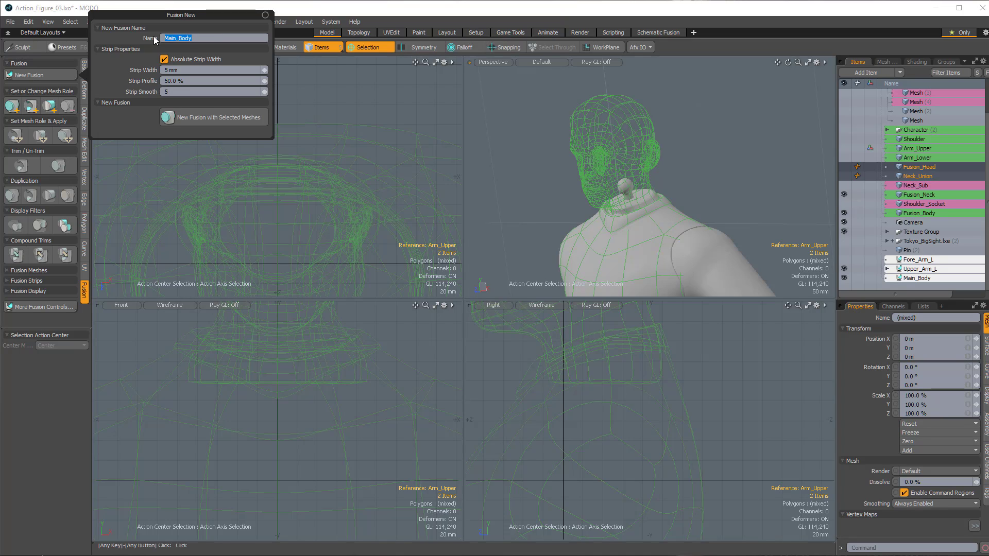
{"action": "type", "text": "Character_Head_1"}
{"action": "left_click", "coordinate": [193, 120]}
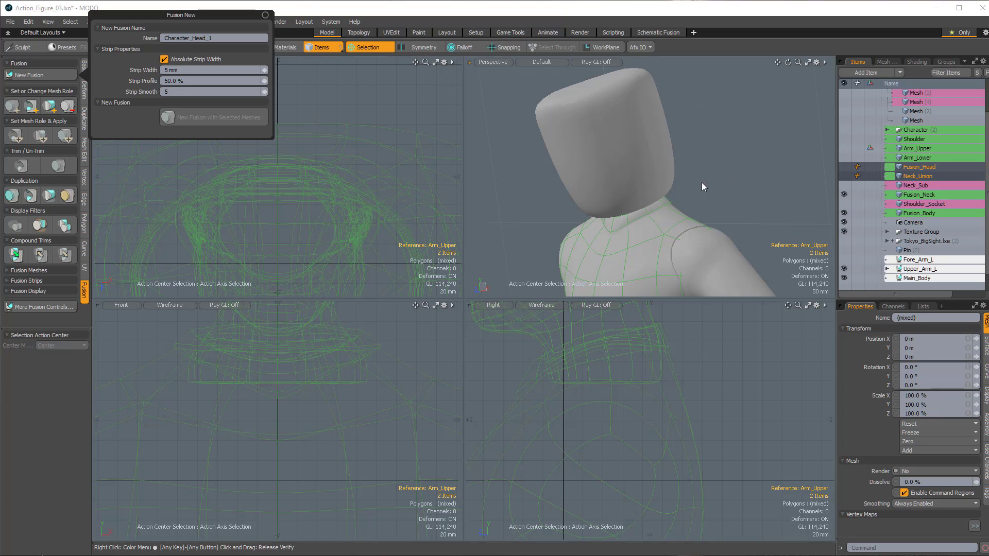
Step: Change Fusion_Head's mesh role to intersection and apply the intersection to Neck_Union in the Character_Head_1 fusion
{"action": "left_click_drag", "start_coordinate": [702, 182], "coordinate": [685, 178], "text": "alt"}
{"action": "double_click", "coordinate": [677, 172]}
{"action": "scroll", "coordinate": [611, 270], "scroll_direction": "up", "scroll_amount": 4}
{"action": "left_click_drag", "start_coordinate": [612, 270], "coordinate": [661, 220], "text": "alt+shift"}
{"action": "left_click_drag", "start_coordinate": [661, 221], "coordinate": [659, 248], "text": "alt+shift"}
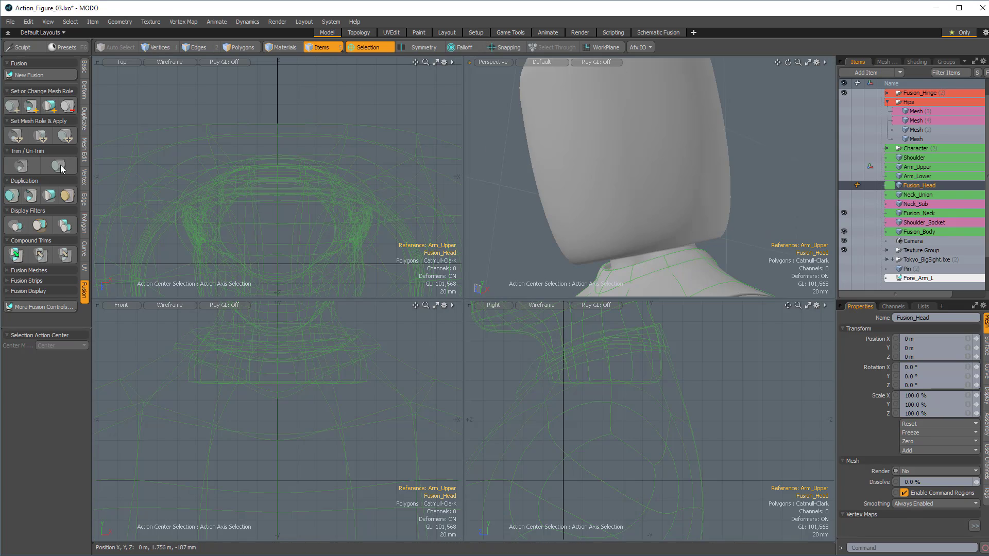
{"action": "left_click", "coordinate": [50, 106]}
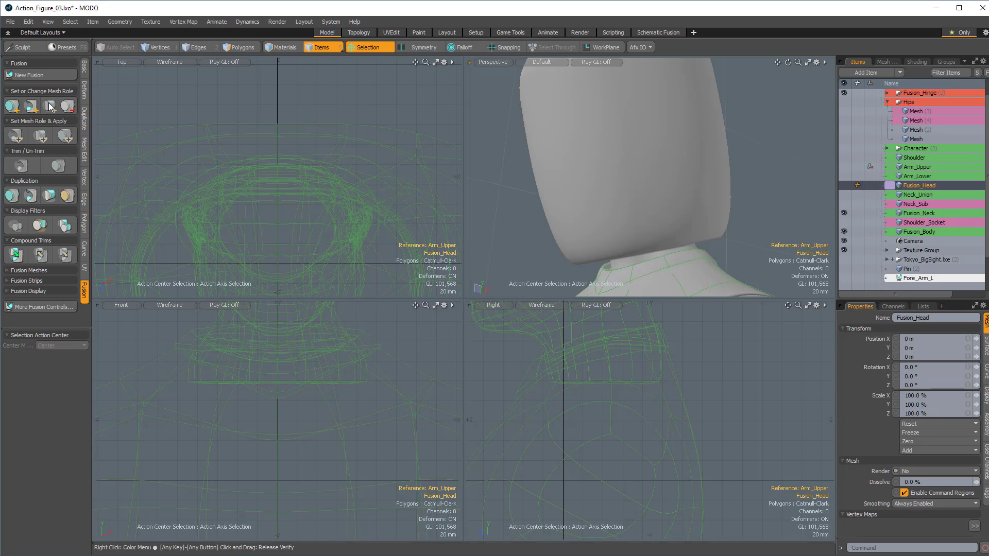
{"action": "left_click", "coordinate": [925, 199], "text": "ctrl"}
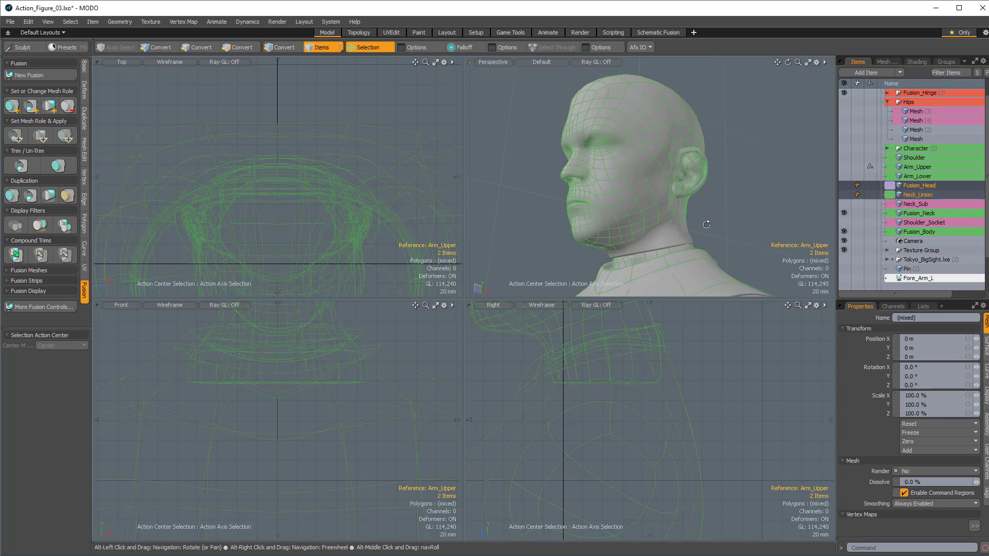
{"action": "left_click_drag", "start_coordinate": [706, 220], "coordinate": [654, 158], "text": "alt+shift"}
{"action": "left_click_drag", "start_coordinate": [546, 177], "coordinate": [640, 163], "text": "ctrl+alt"}
Step: Set the mesh mode of the Main_Body fusion item to Airtight Final
{"action": "left_click", "coordinate": [635, 229]}
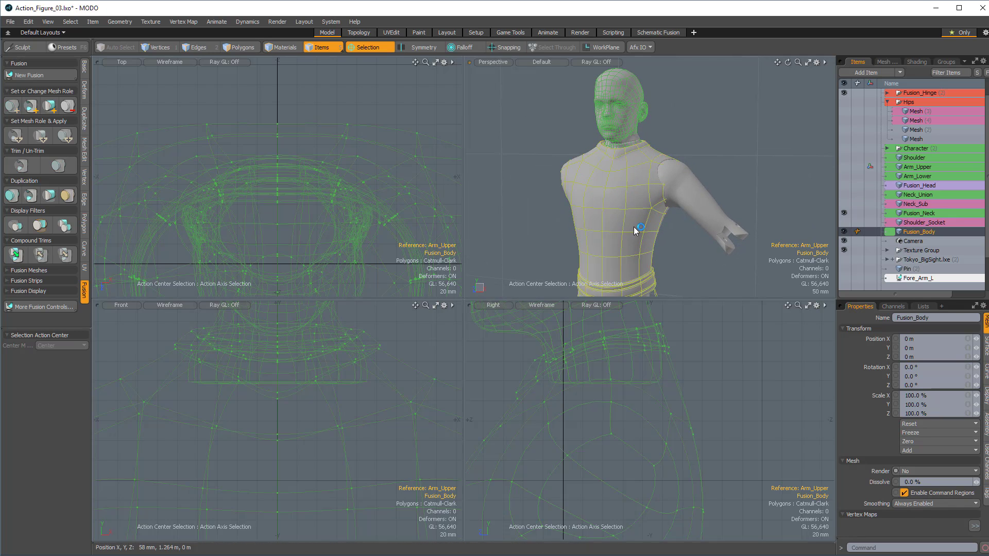
{"action": "left_click_drag", "start_coordinate": [636, 230], "coordinate": [640, 165], "text": "alt"}
{"action": "left_click_drag", "start_coordinate": [639, 165], "coordinate": [671, 169], "text": "alt+shift"}
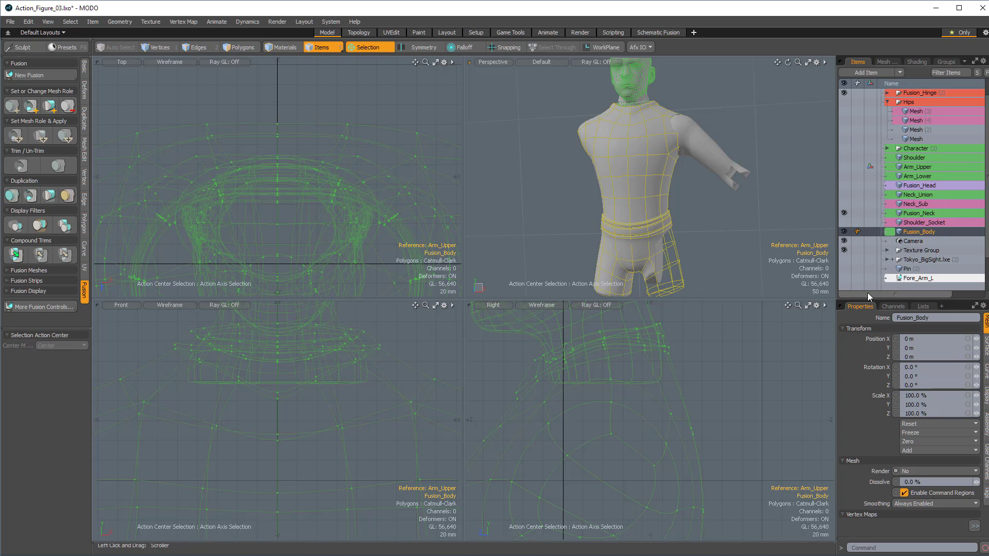
{"action": "scroll", "coordinate": [914, 272], "scroll_direction": "down", "scroll_amount": 3}
{"action": "left_click", "coordinate": [913, 269]}
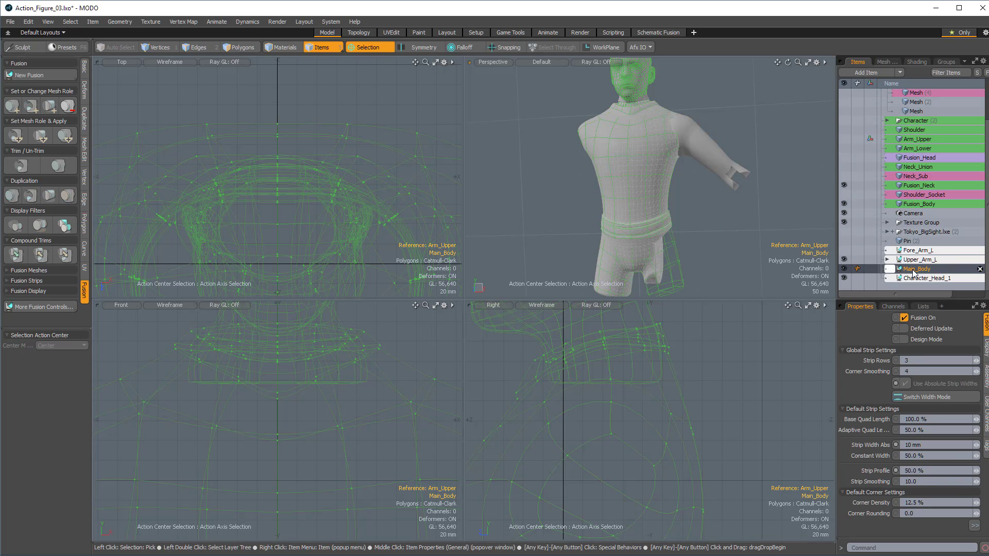
{"action": "middle_click", "coordinate": [913, 271]}
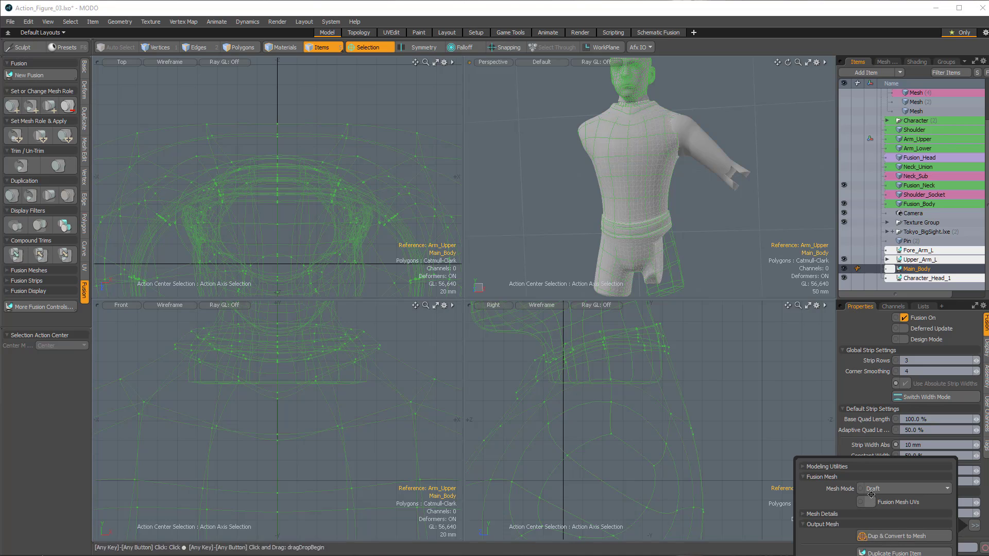
{"action": "left_click", "coordinate": [897, 489]}
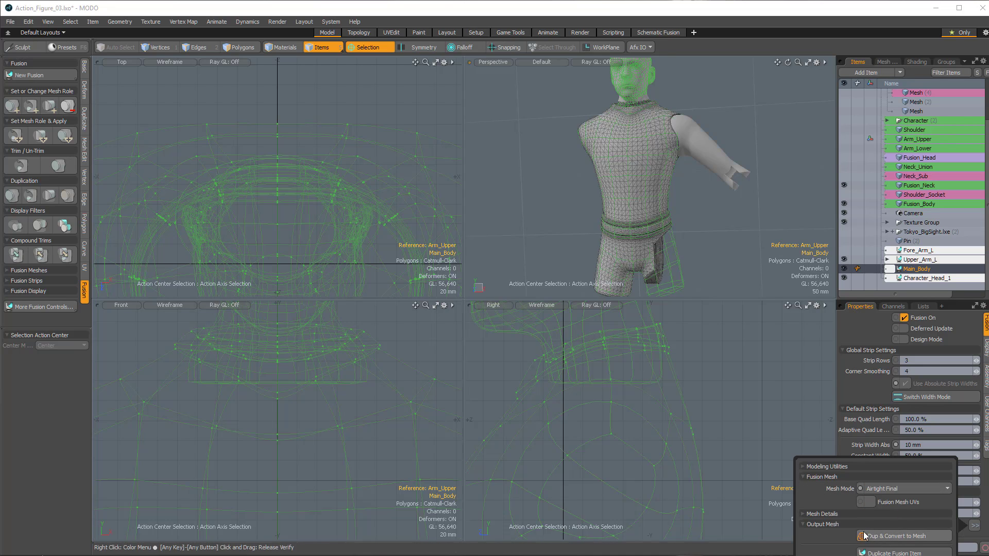
Step: Duplicate and convert the Main_Body fusion to a mesh named Main_Body Mesh, with Duplicate Original enabled
{"action": "left_click", "coordinate": [925, 534]}
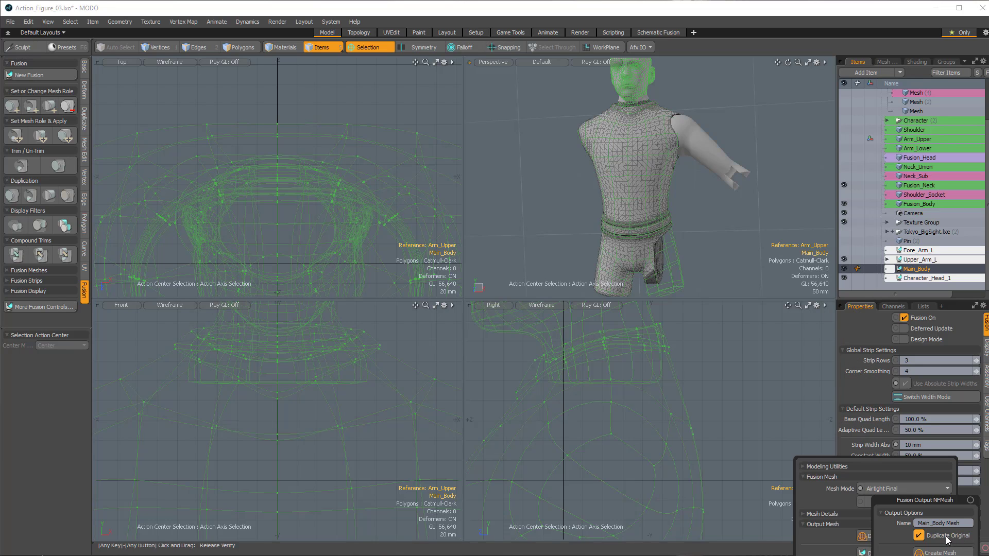
{"action": "left_click_drag", "start_coordinate": [916, 492], "coordinate": [869, 397]}
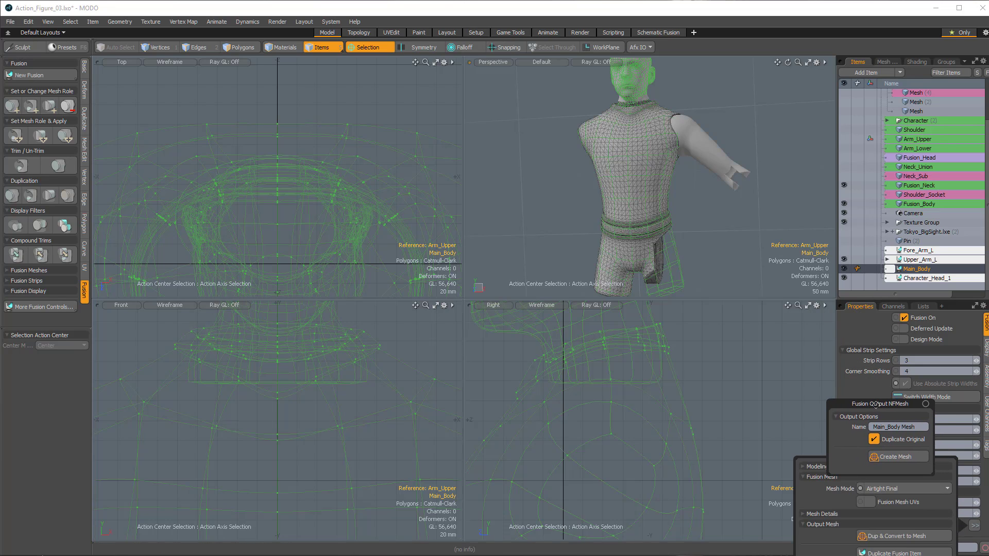
{"action": "left_click", "coordinate": [888, 457]}
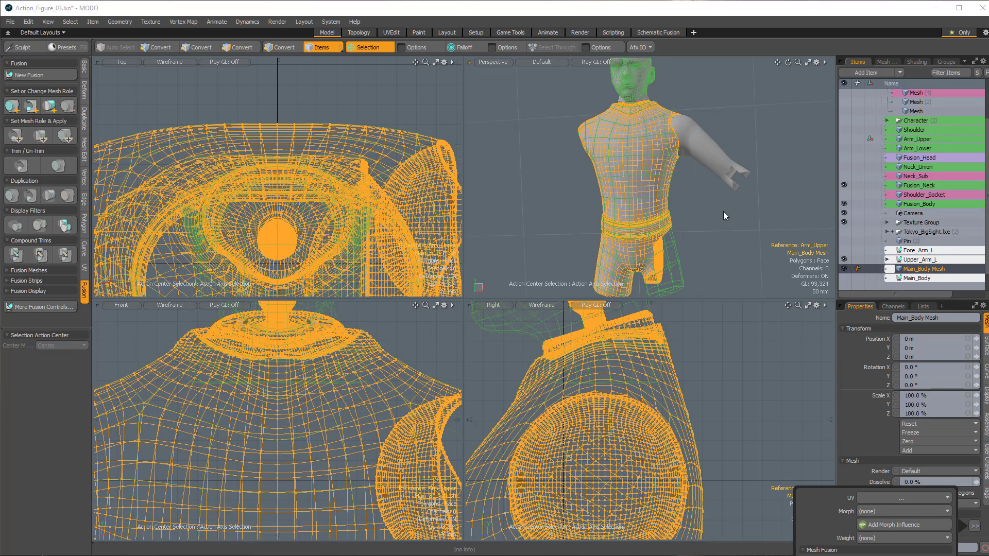
{"action": "left_click_drag", "start_coordinate": [690, 208], "coordinate": [673, 204], "text": "alt"}
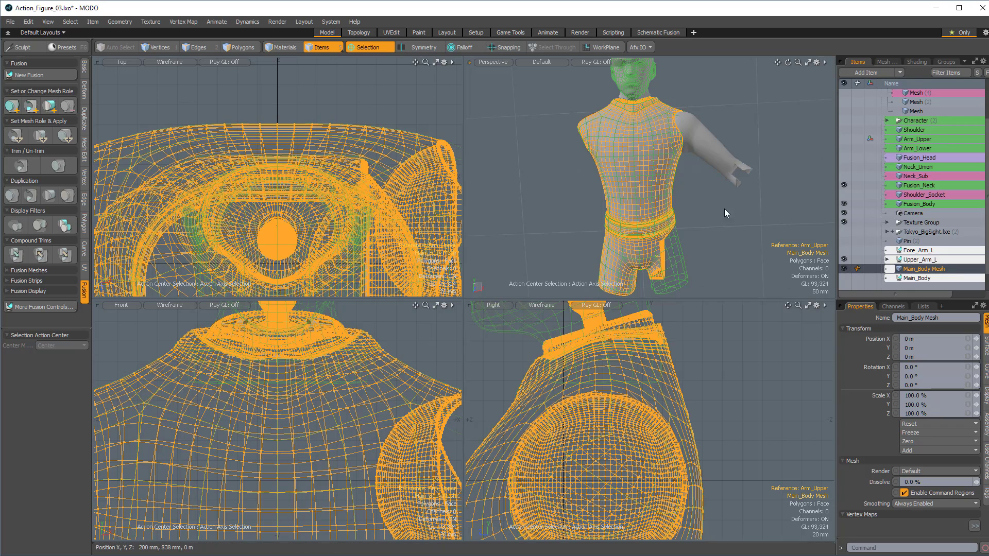
{"action": "left_click_drag", "start_coordinate": [724, 208], "coordinate": [694, 155], "text": "alt"}
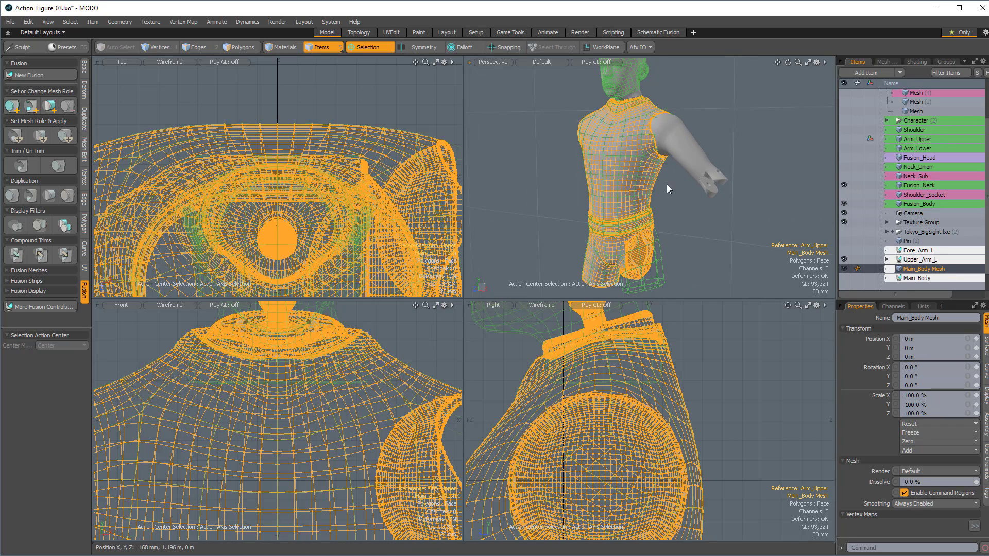
{"action": "left_click_drag", "start_coordinate": [704, 251], "coordinate": [823, 228], "text": "alt"}
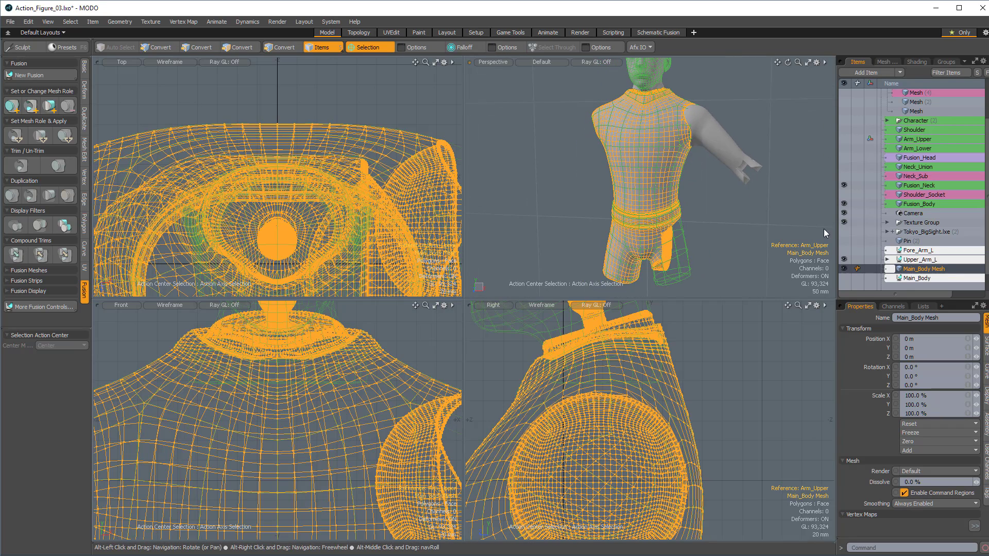
Step: Add a Symmetrize mesh operation above the base mesh of Main_Body Mesh
{"action": "left_click", "coordinate": [884, 61]}
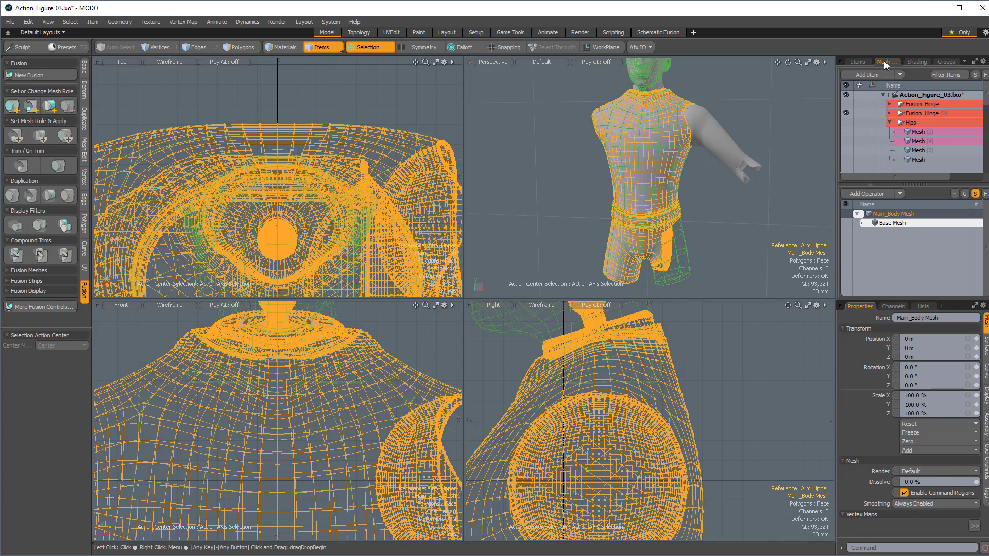
{"action": "left_click", "coordinate": [899, 224]}
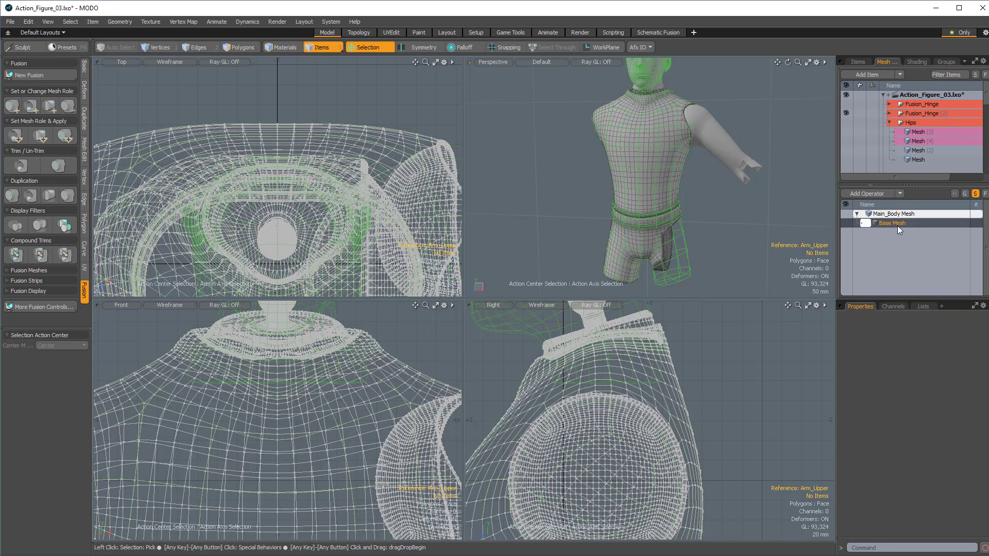
{"action": "left_click", "coordinate": [882, 194]}
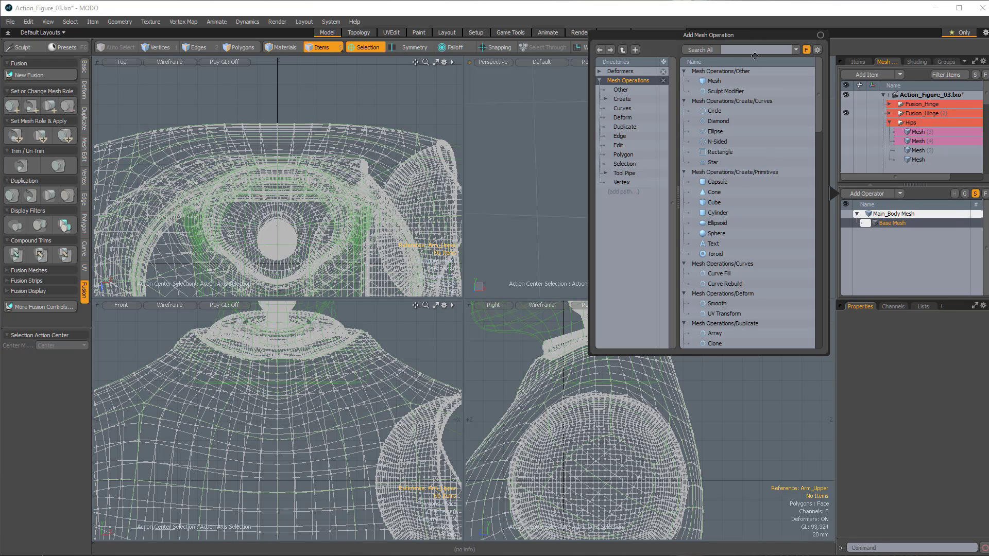
{"action": "type", "text": "symm"}
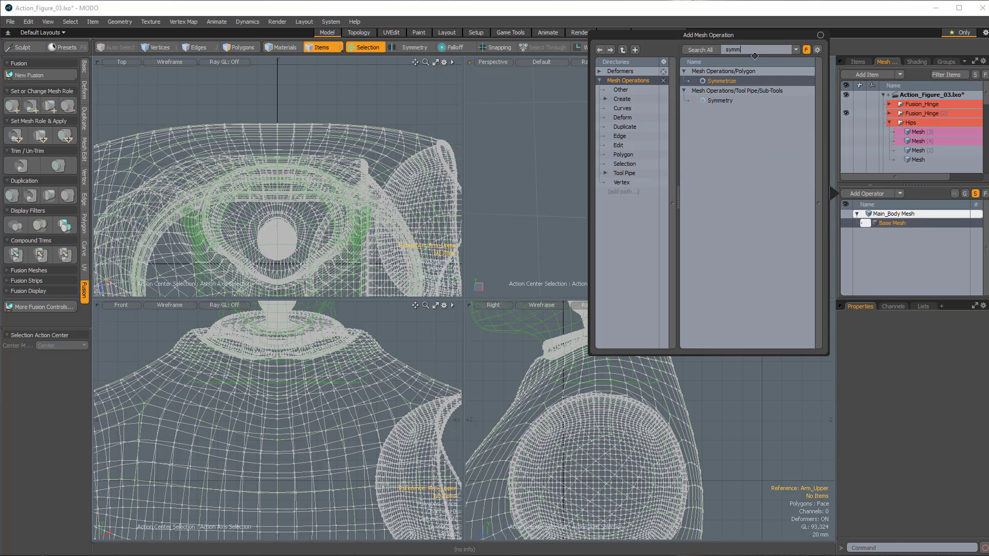
{"action": "double_click", "coordinate": [716, 80]}
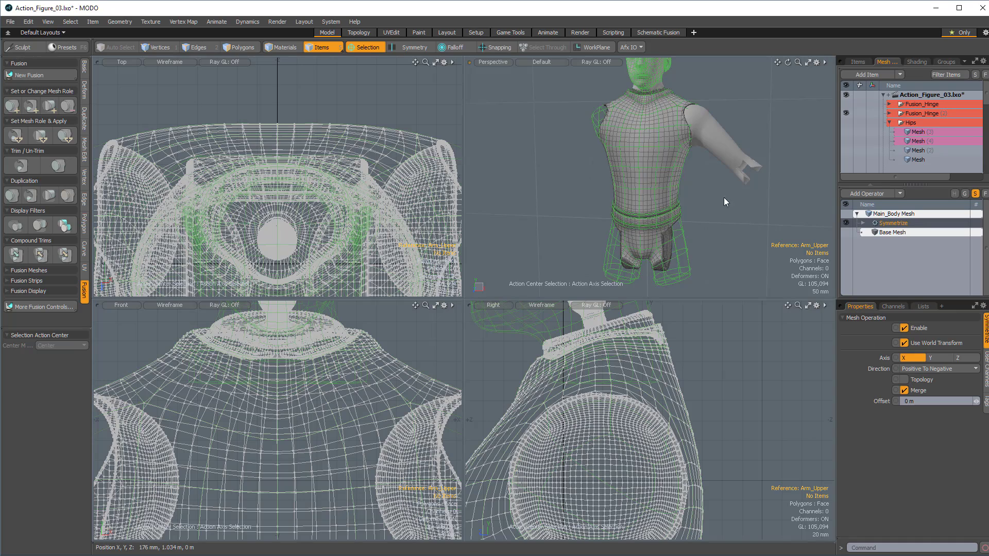
{"action": "left_click_drag", "start_coordinate": [613, 169], "coordinate": [663, 177], "text": "alt"}
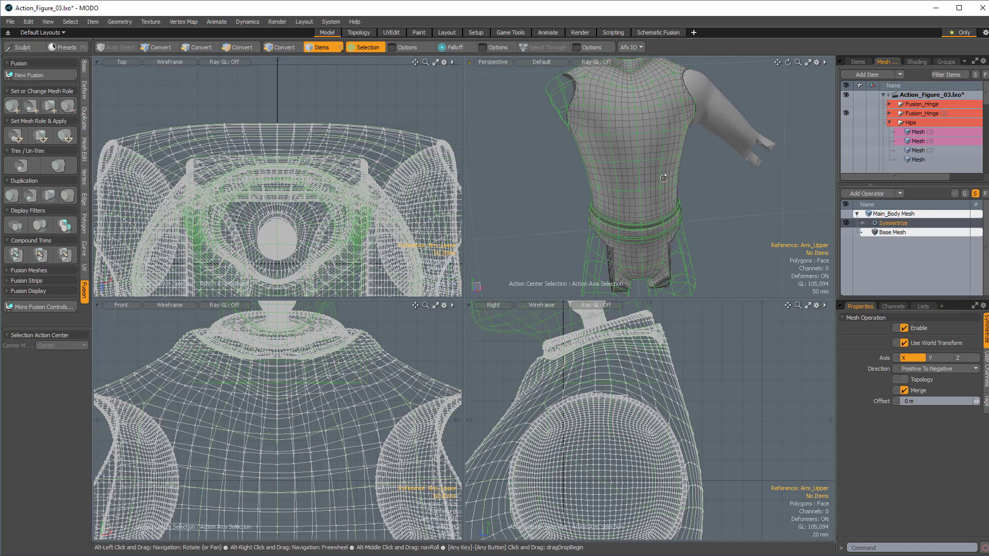
{"action": "left_click_drag", "start_coordinate": [628, 122], "coordinate": [568, 91], "text": "alt"}
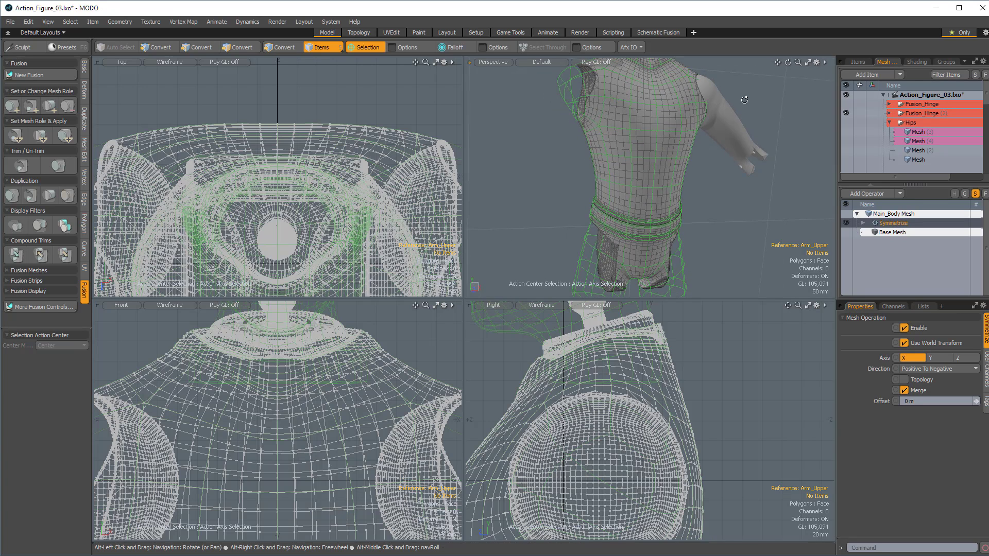
{"action": "left_click_drag", "start_coordinate": [698, 169], "coordinate": [731, 175], "text": "alt"}
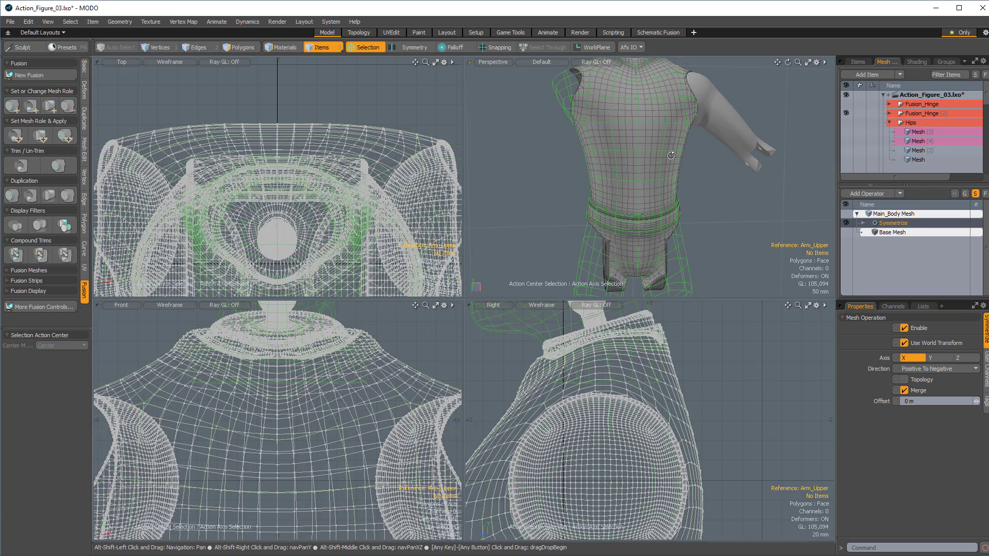
Step: Try the Negative To Positive direction for the Symmetrize operation and restore the direction to Positive To Negative
{"action": "left_click", "coordinate": [925, 368]}
{"action": "left_click", "coordinate": [928, 375]}
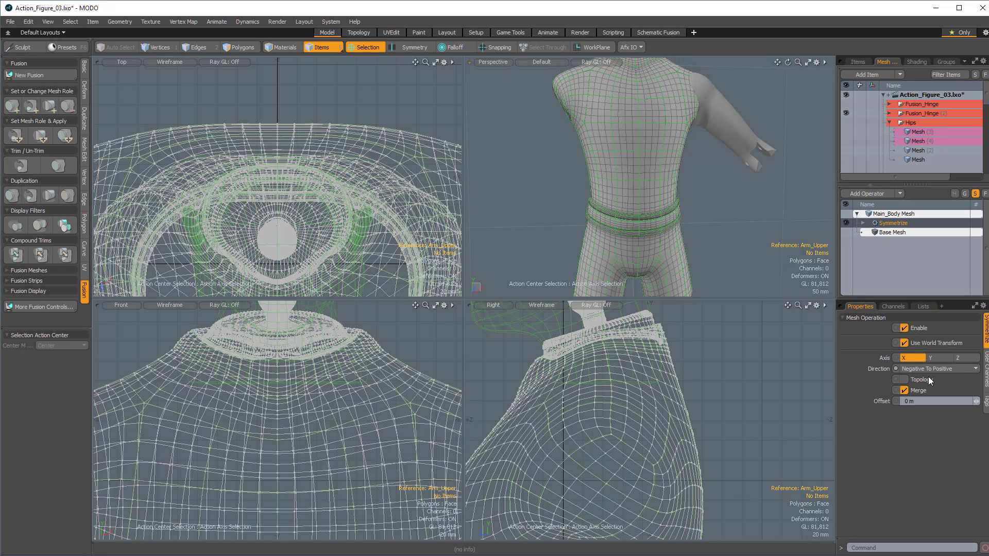
{"action": "left_click_drag", "start_coordinate": [797, 242], "coordinate": [619, 200], "text": "alt"}
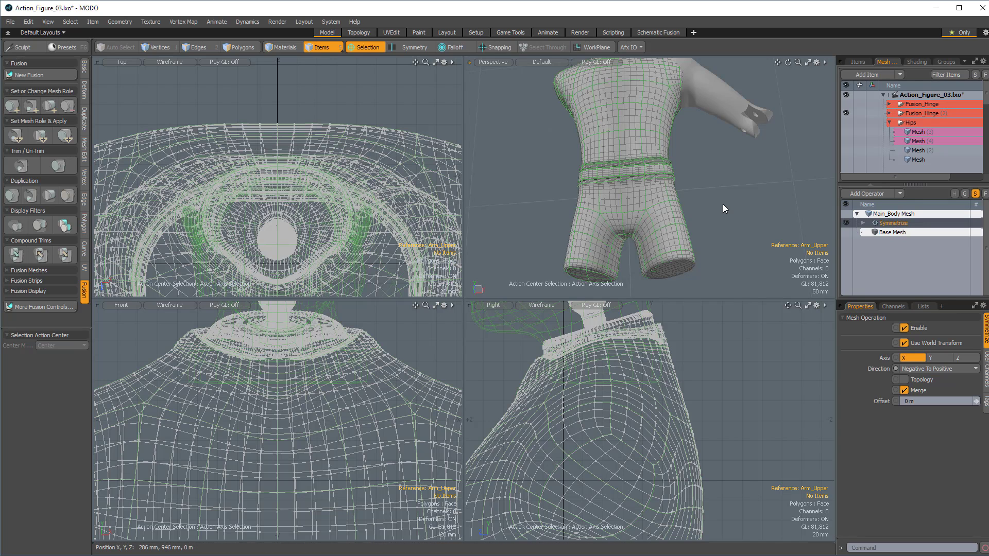
{"action": "left_click", "coordinate": [951, 366]}
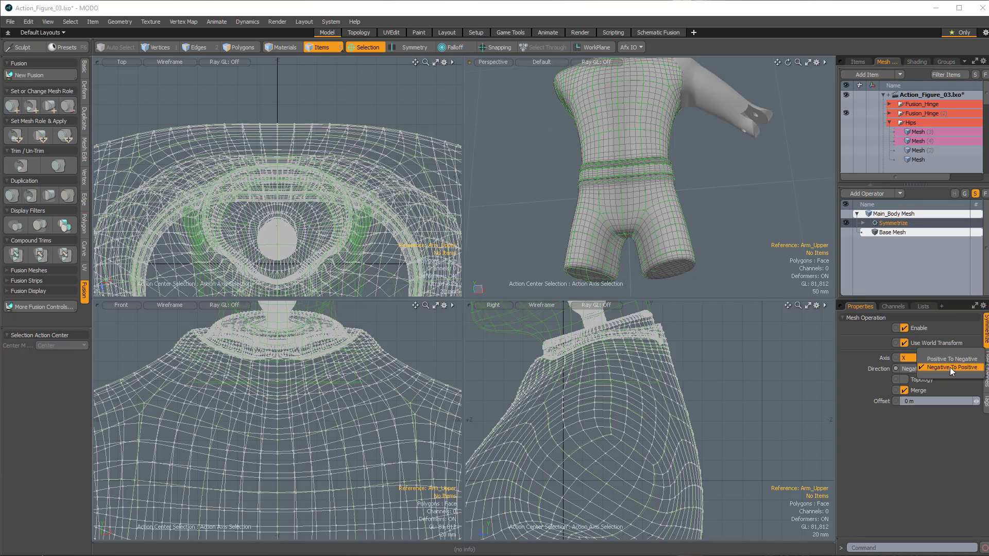
{"action": "left_click", "coordinate": [948, 359]}
{"action": "left_click_drag", "start_coordinate": [689, 159], "coordinate": [759, 232], "text": "alt"}
{"action": "left_click_drag", "start_coordinate": [759, 232], "coordinate": [685, 224], "text": "alt"}
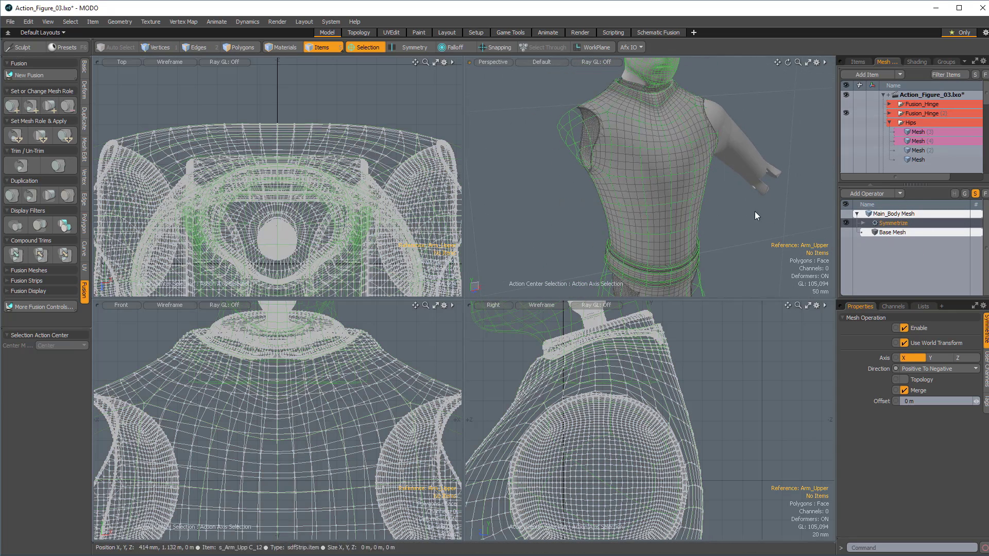
{"action": "left_click_drag", "start_coordinate": [754, 215], "coordinate": [825, 202], "text": "alt"}
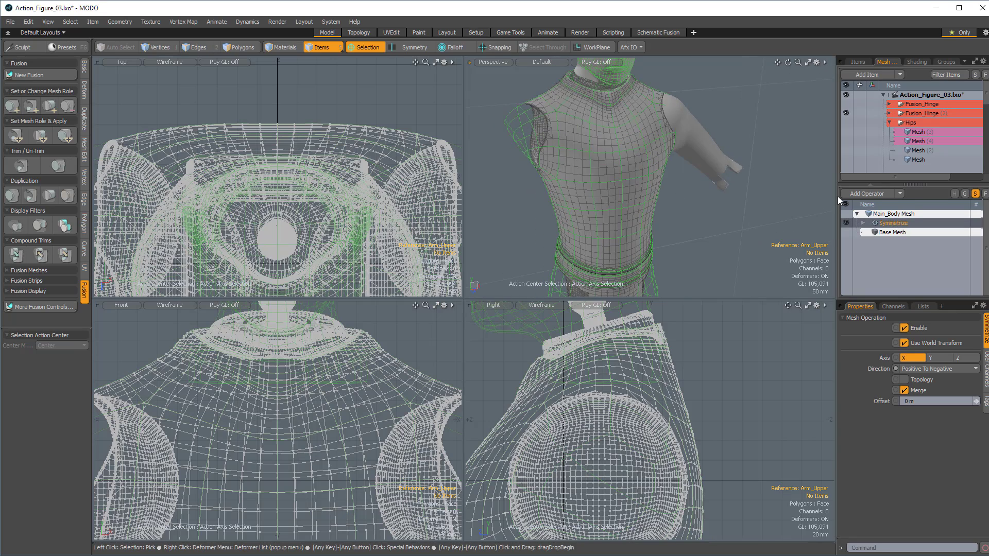
{"action": "left_click_drag", "start_coordinate": [602, 227], "coordinate": [689, 122], "text": "alt"}
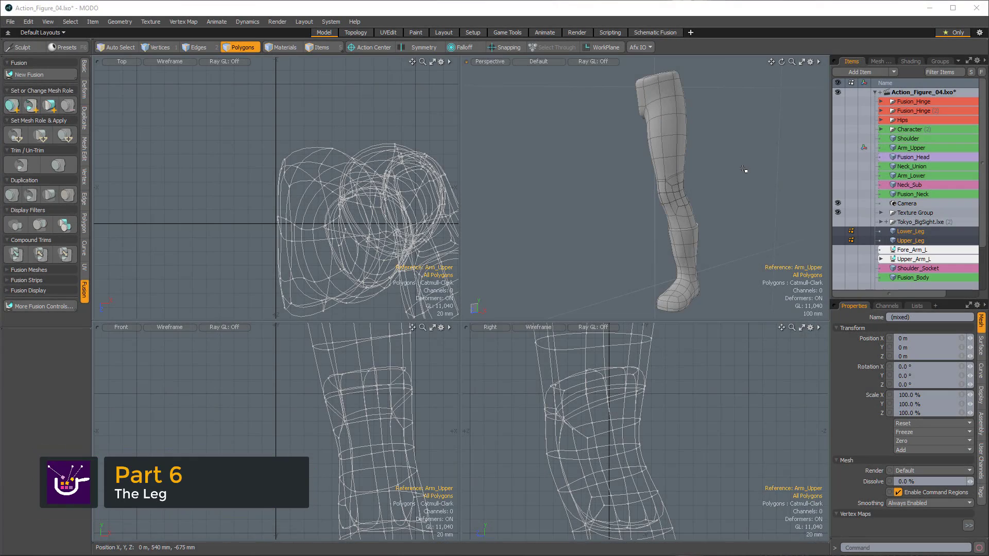
Step: Examine the Lower_Leg and Upper_Leg meshes together and individually, including how their ends are shaped at the knee
{"action": "left_click_drag", "start_coordinate": [704, 165], "coordinate": [680, 163], "text": "alt"}
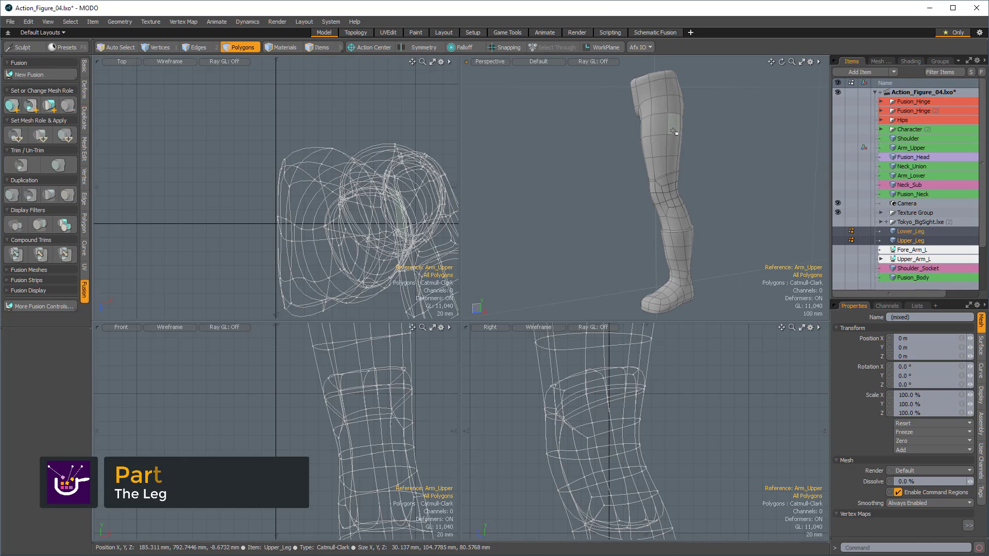
{"action": "left_click_drag", "start_coordinate": [673, 131], "coordinate": [689, 184], "text": "alt"}
{"action": "left_click_drag", "start_coordinate": [653, 109], "coordinate": [780, 178], "text": "alt"}
{"action": "left_click_drag", "start_coordinate": [744, 238], "coordinate": [685, 105], "text": "alt"}
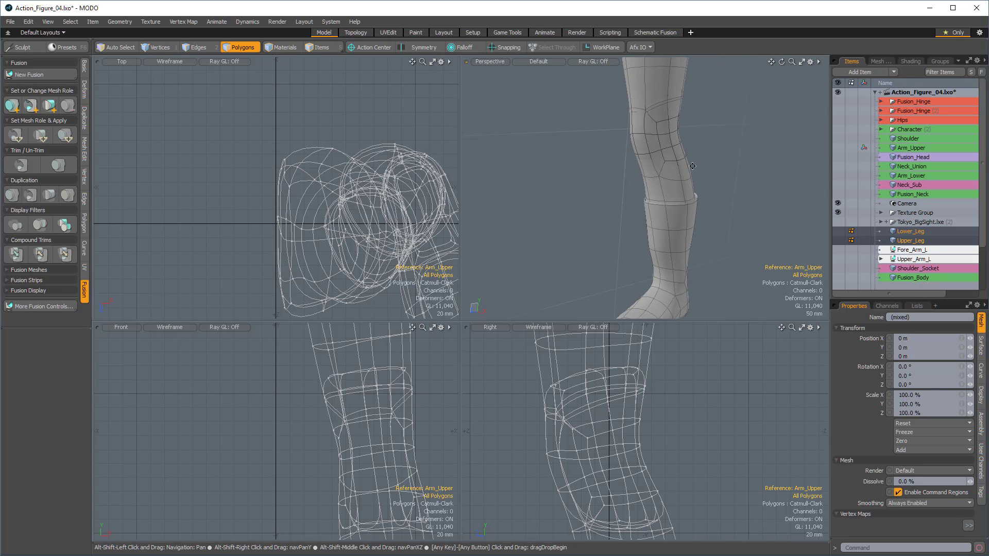
{"action": "left_click", "coordinate": [911, 231]}
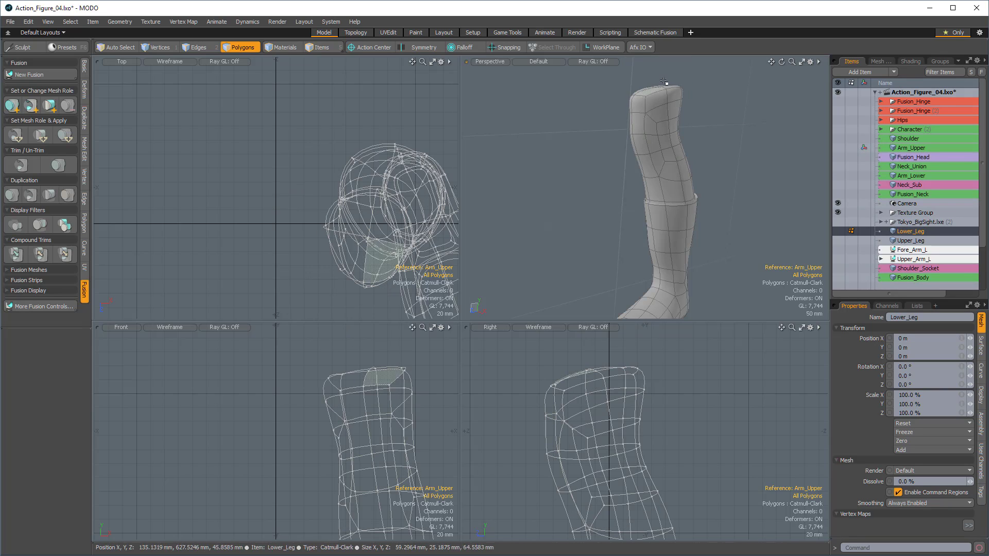
{"action": "left_click", "coordinate": [910, 241]}
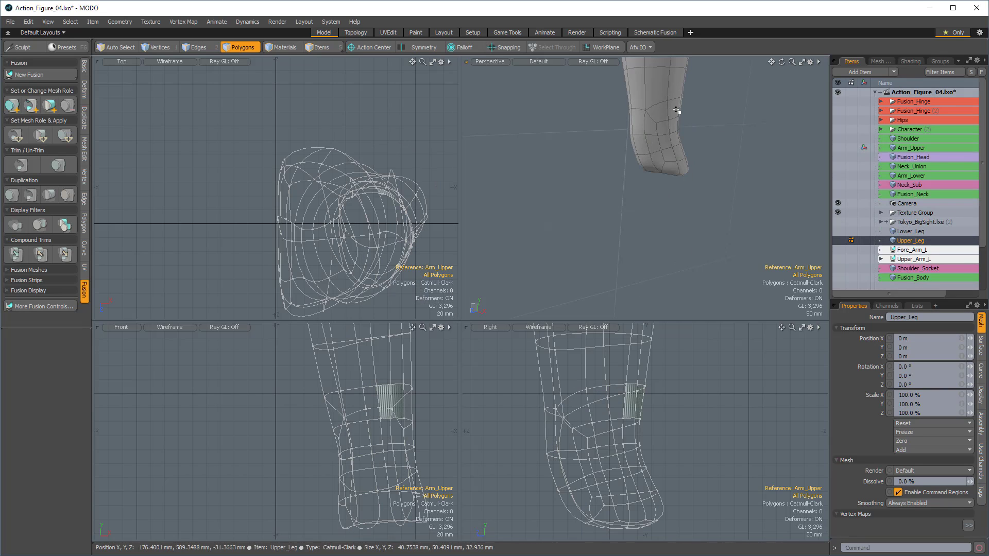
{"action": "left_click_drag", "start_coordinate": [675, 189], "coordinate": [713, 184], "text": "alt"}
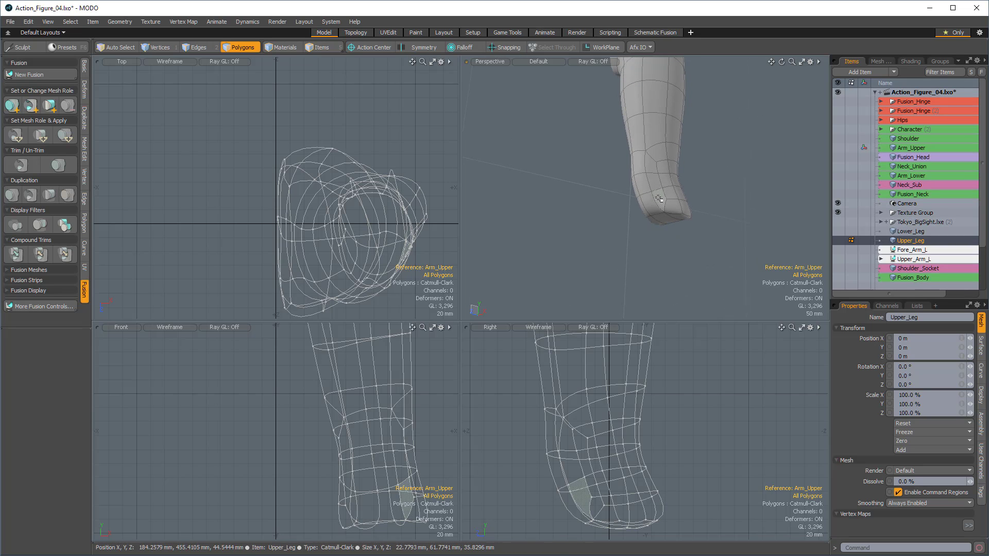
{"action": "left_click_drag", "start_coordinate": [732, 153], "coordinate": [801, 99], "text": "alt"}
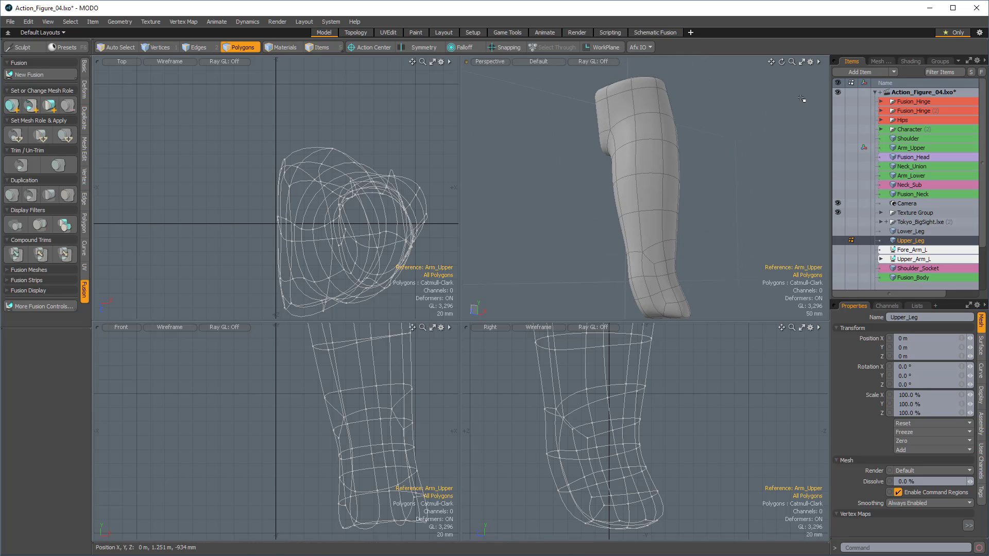
Step: Show the first Fusion_Hinge group and the Hips group around the upper leg, and expand Hips to list its meshes
{"action": "left_click", "coordinate": [837, 101]}
{"action": "scroll", "coordinate": [670, 211], "scroll_direction": "up", "scroll_amount": 3}
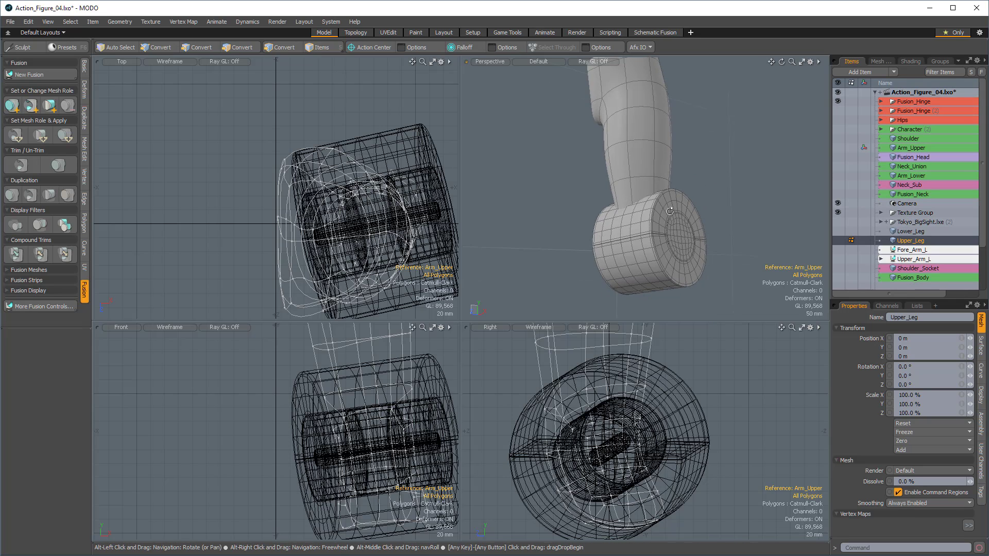
{"action": "left_click_drag", "start_coordinate": [669, 211], "coordinate": [599, 233], "text": "alt"}
{"action": "left_click", "coordinate": [837, 119]}
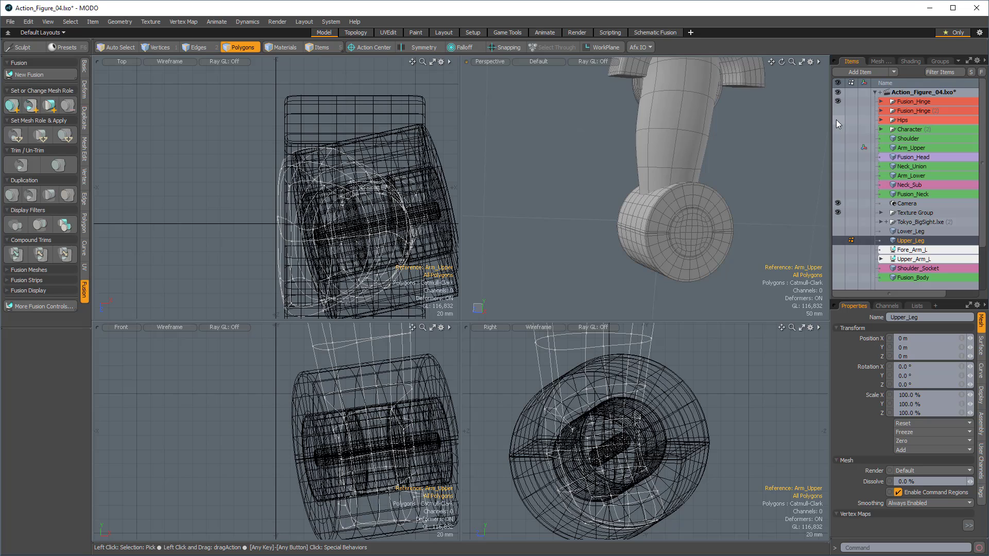
{"action": "left_click_drag", "start_coordinate": [670, 170], "coordinate": [649, 203], "text": "alt"}
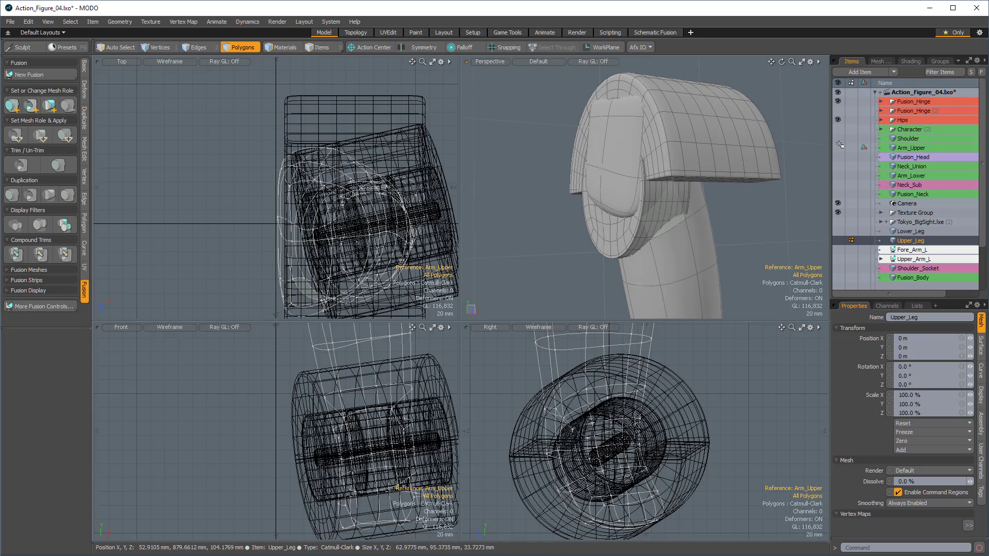
{"action": "left_click", "coordinate": [881, 120]}
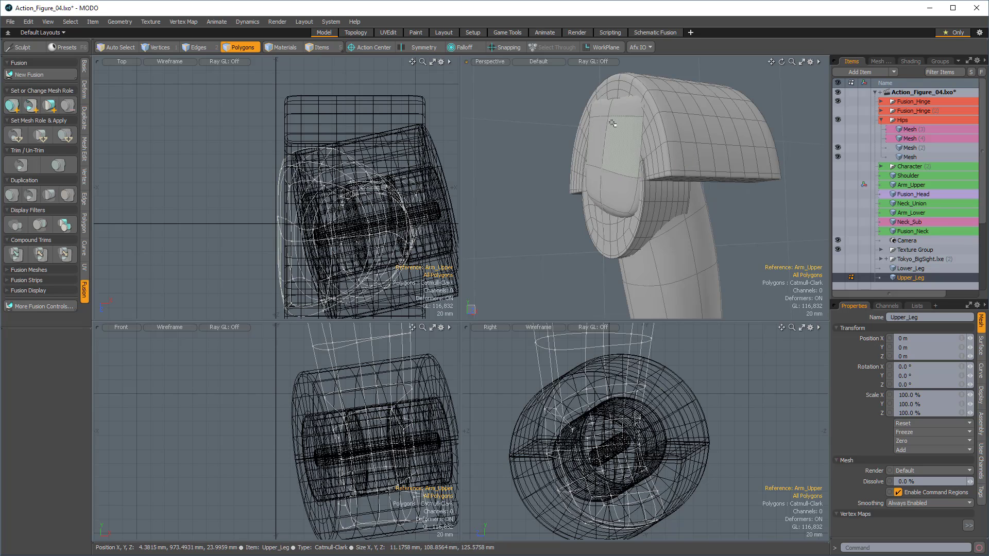
Step: Select the inner end section of the disc-shaped Hips mesh and move it in negative X past the centre line
{"action": "left_click_drag", "start_coordinate": [618, 152], "coordinate": [595, 140], "text": "alt"}
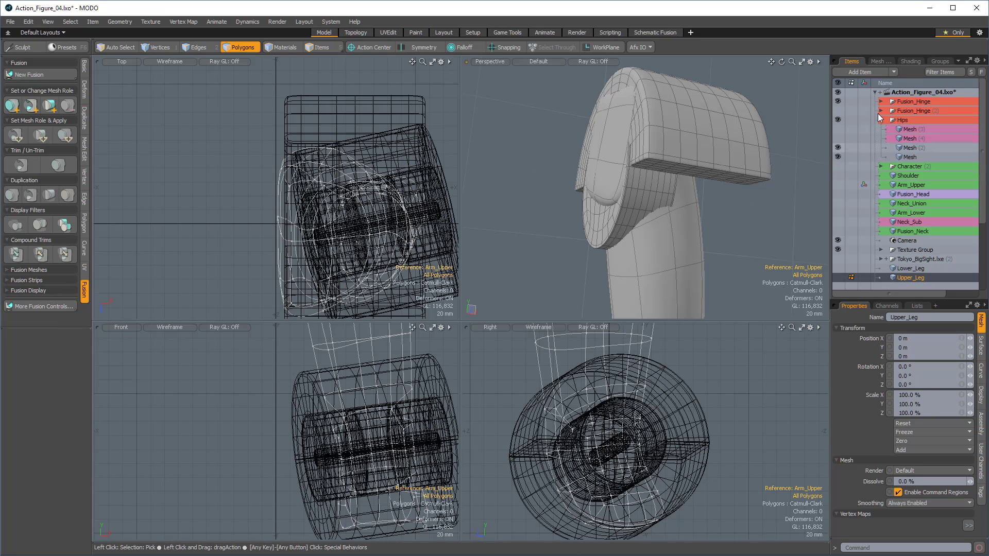
{"action": "left_click", "coordinate": [904, 148]}
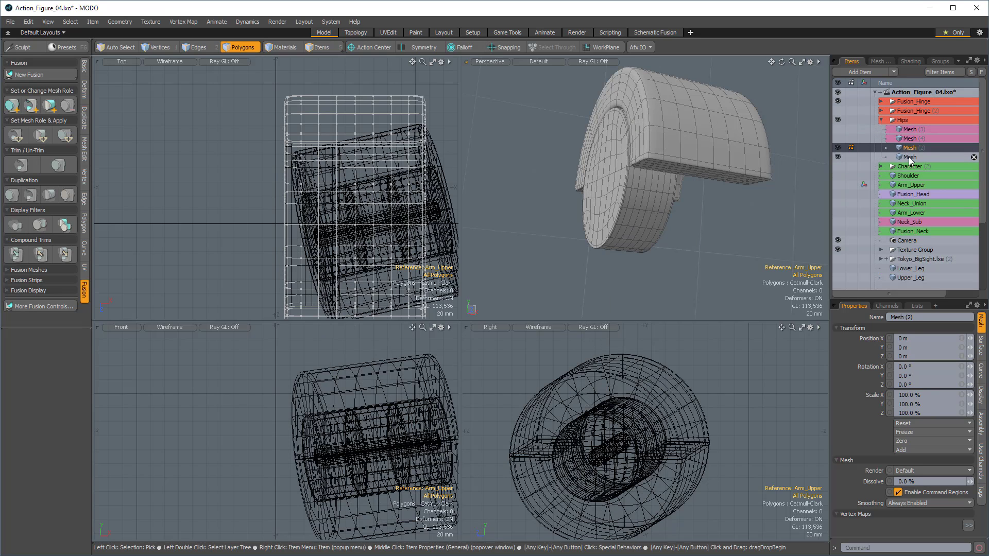
{"action": "left_click", "coordinate": [907, 156]}
{"action": "left_click_drag", "start_coordinate": [694, 178], "coordinate": [629, 156], "text": "alt"}
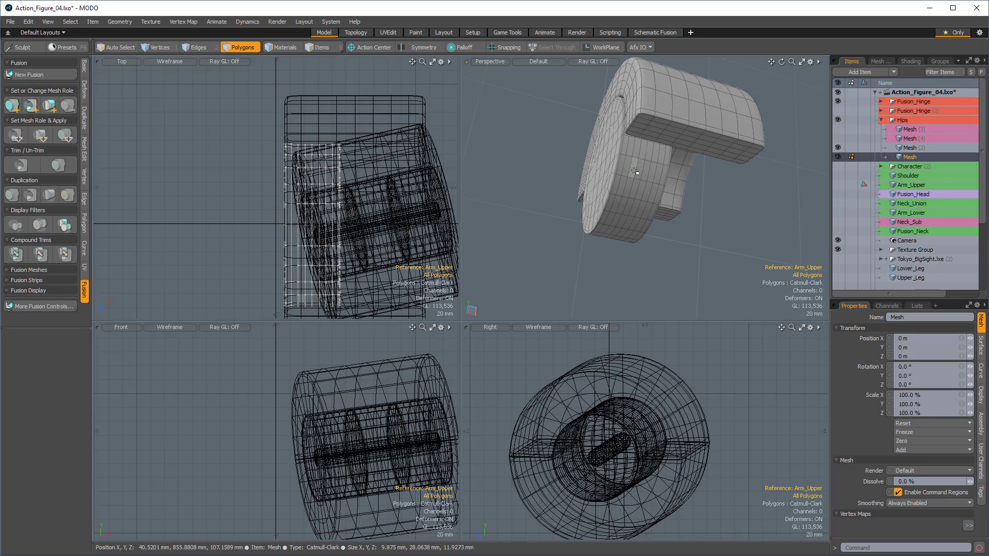
{"action": "left_click", "coordinate": [634, 161]}
{"action": "key", "text": "l"}
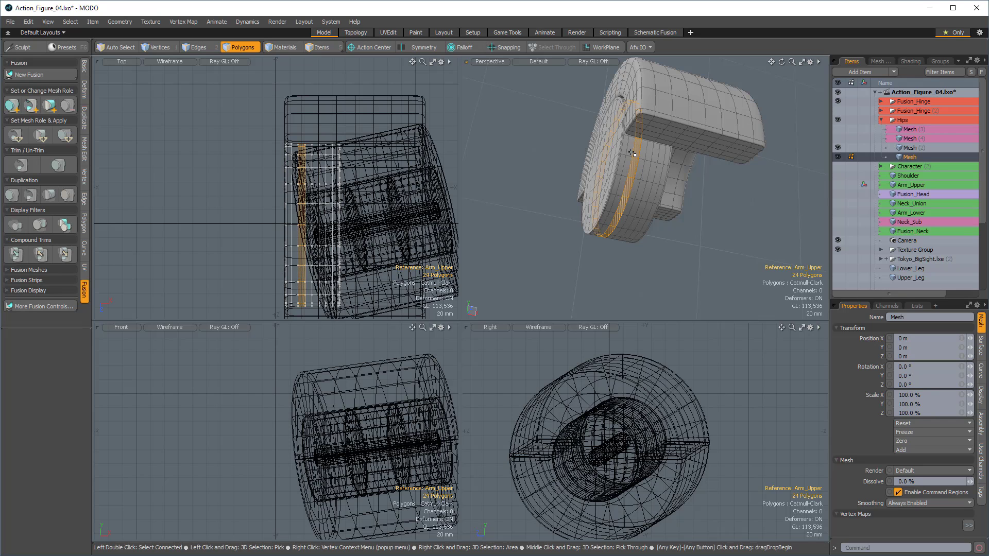
{"action": "double_click", "coordinate": [632, 154], "text": "shift"}
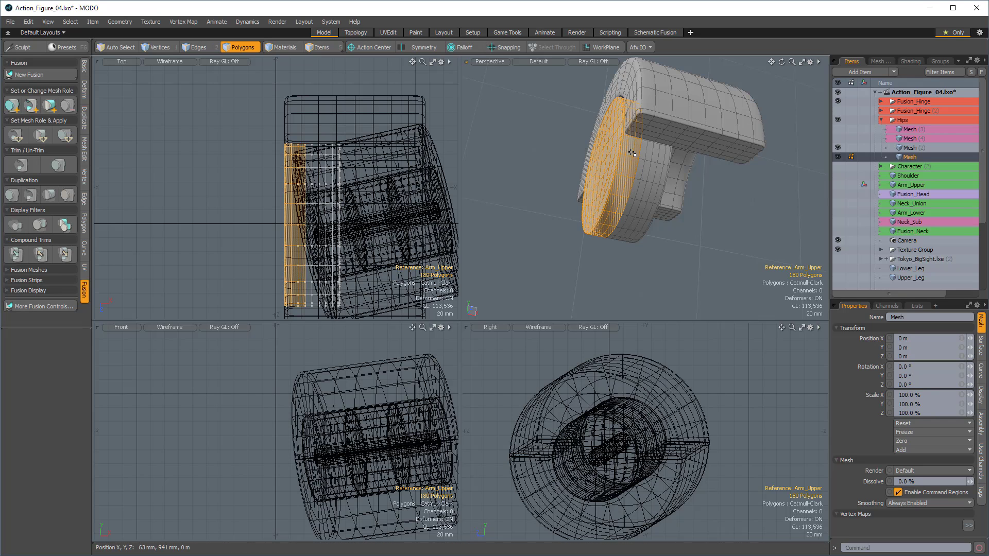
{"action": "left_click_drag", "start_coordinate": [632, 153], "coordinate": [660, 150], "text": "alt"}
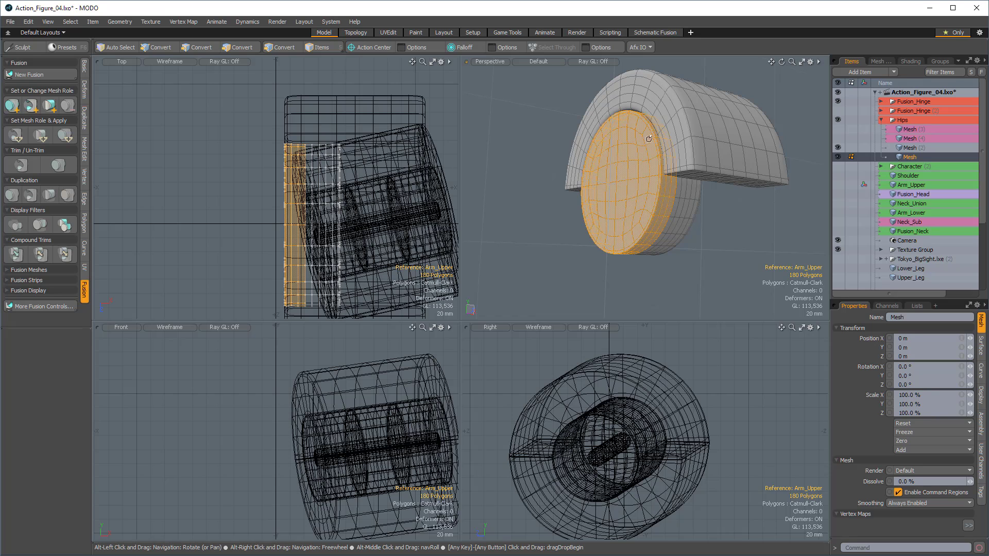
{"action": "left_click_drag", "start_coordinate": [679, 203], "coordinate": [617, 226], "text": "alt"}
{"action": "key", "text": "w"}
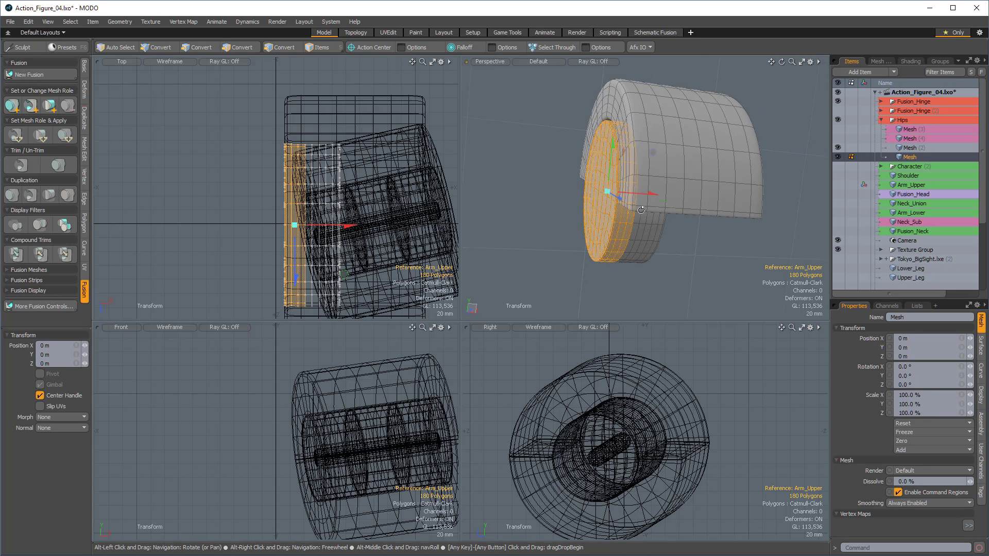
{"action": "left_click_drag", "start_coordinate": [651, 197], "coordinate": [691, 172]}
Step: Show Upper_Leg and move the inner section of the arched Hips mesh, Mesh (2), by -31 mm in X past the centre line
{"action": "left_click", "coordinate": [837, 278]}
{"action": "left_click_drag", "start_coordinate": [662, 72], "coordinate": [682, 161], "text": "alt"}
{"action": "left_click", "coordinate": [690, 144]}
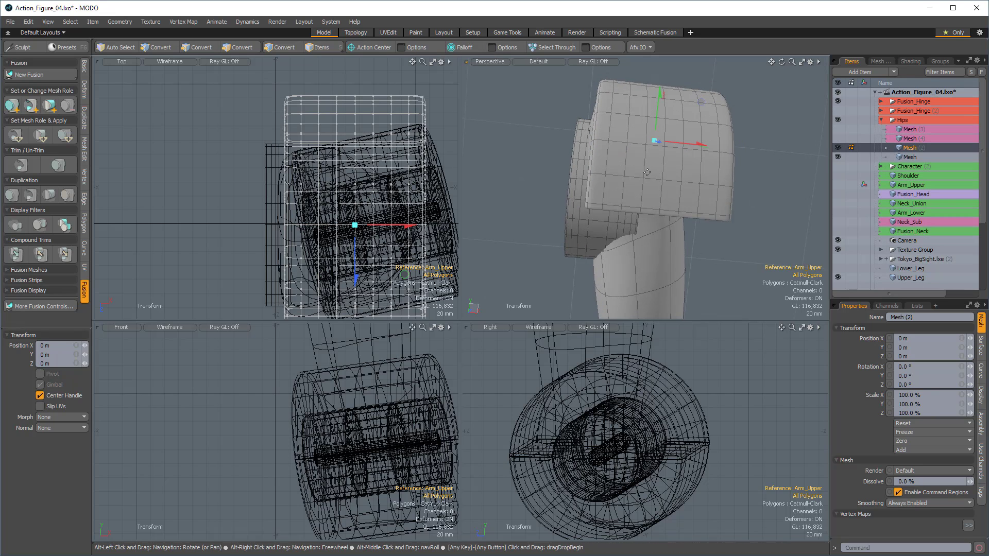
{"action": "key", "text": "q"}
{"action": "left_click_drag", "start_coordinate": [634, 186], "coordinate": [633, 162]}
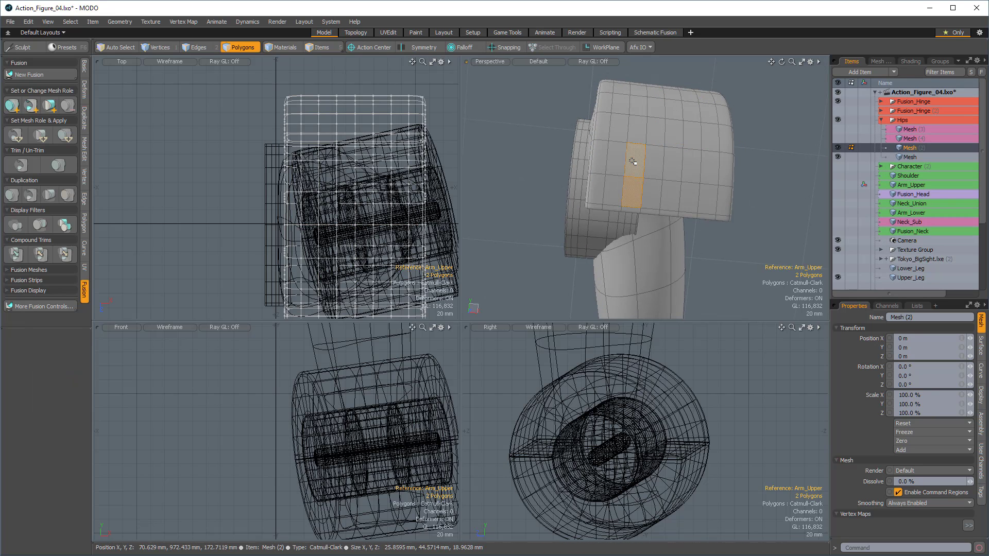
{"action": "key", "text": "l"}
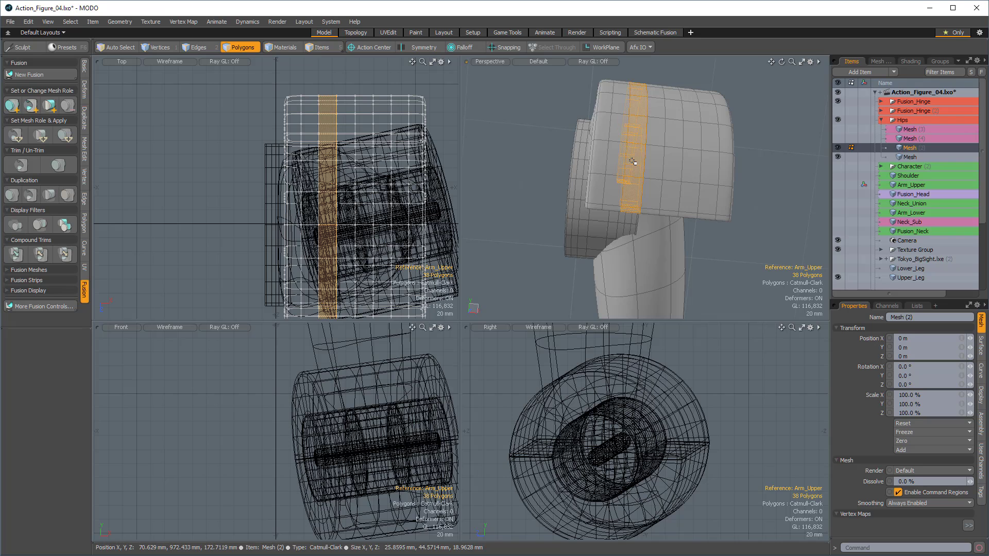
{"action": "left_click_drag", "start_coordinate": [632, 161], "coordinate": [650, 149], "text": "alt"}
{"action": "double_click", "coordinate": [657, 175], "text": "shift"}
{"action": "key", "text": "w"}
{"action": "left_click_drag", "start_coordinate": [649, 154], "coordinate": [601, 173]}
{"action": "left_click_drag", "start_coordinate": [601, 173], "coordinate": [644, 164], "text": "alt+shift"}
{"action": "left_click_drag", "start_coordinate": [645, 163], "coordinate": [641, 207], "text": "ctrl+alt"}
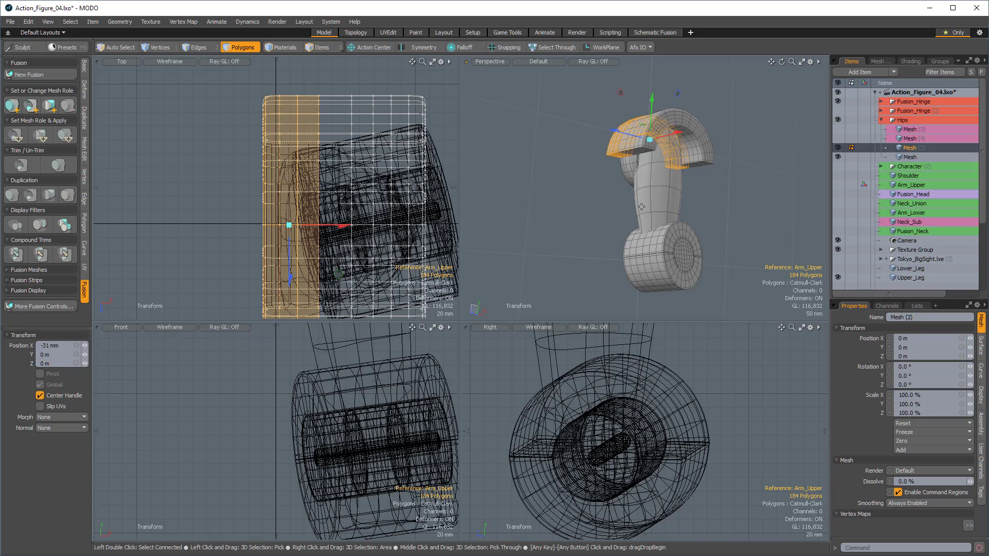
{"action": "left_click_drag", "start_coordinate": [663, 254], "coordinate": [672, 258], "text": "alt"}
{"action": "key", "text": "Escape"}
{"action": "left_click_drag", "start_coordinate": [637, 180], "coordinate": [612, 176], "text": "ctrl+alt"}
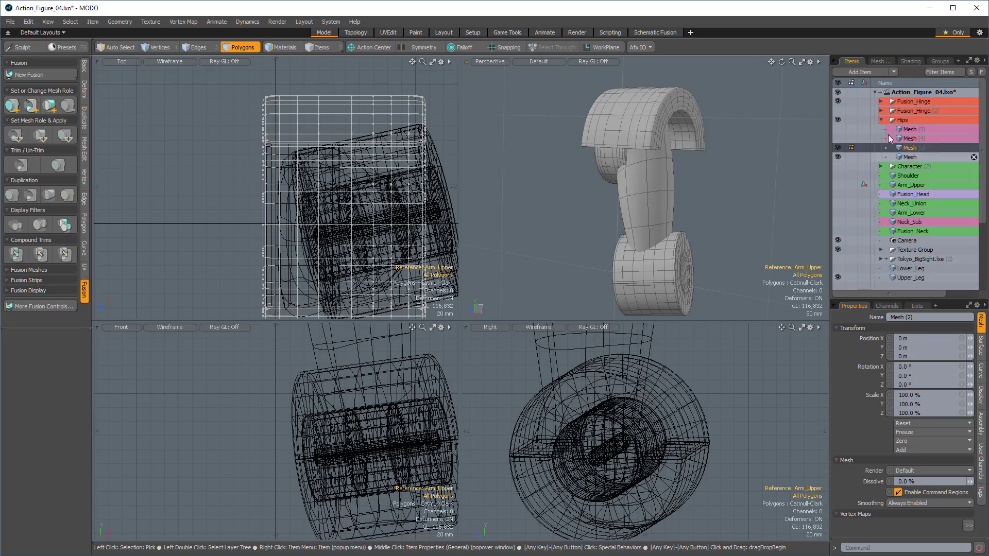
Step: Hide the first Fusion_Hinge group and create a Fusion named Upper_Leg from Upper_Leg, the Hips disc and the arch, with 5 mm strips
{"action": "left_click", "coordinate": [837, 101]}
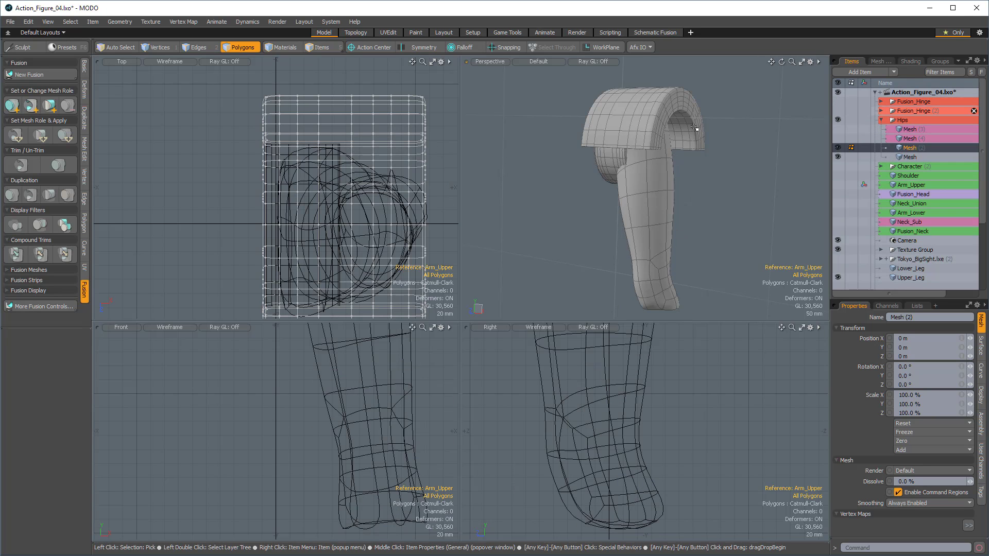
{"action": "left_click_drag", "start_coordinate": [694, 127], "coordinate": [683, 111], "text": "alt"}
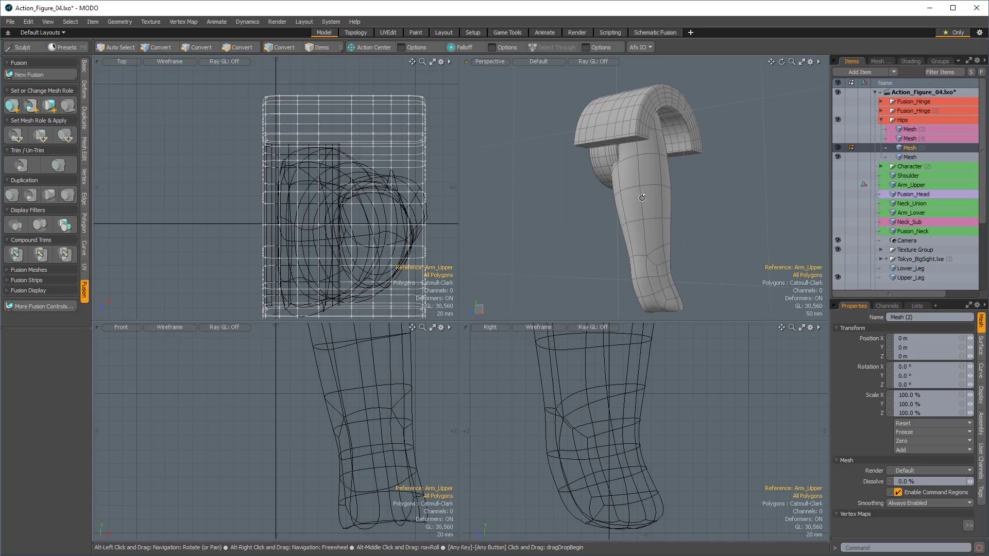
{"action": "left_click_drag", "start_coordinate": [669, 256], "coordinate": [640, 177], "text": "alt"}
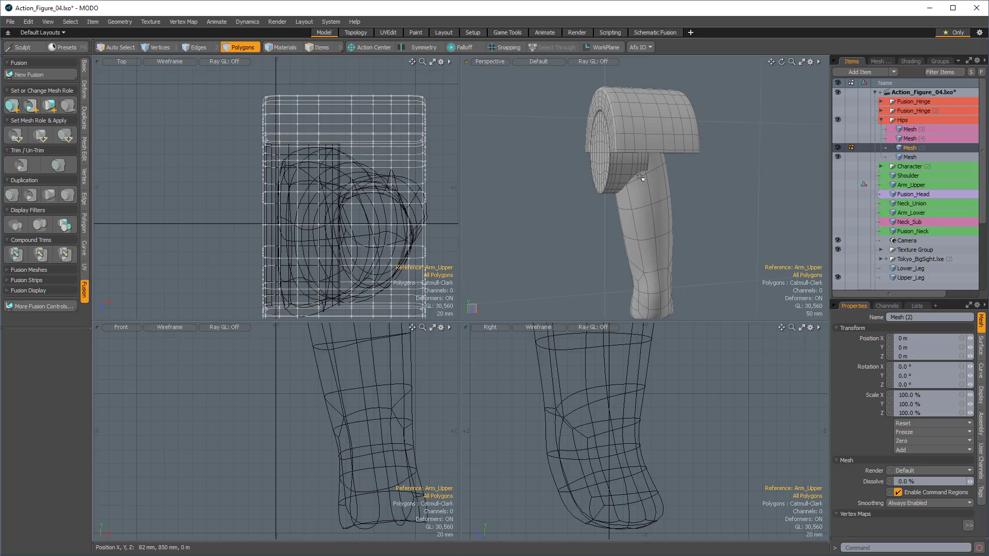
{"action": "key", "text": "5"}
{"action": "left_click", "coordinate": [662, 202]}
{"action": "left_click", "coordinate": [611, 186], "text": "shift"}
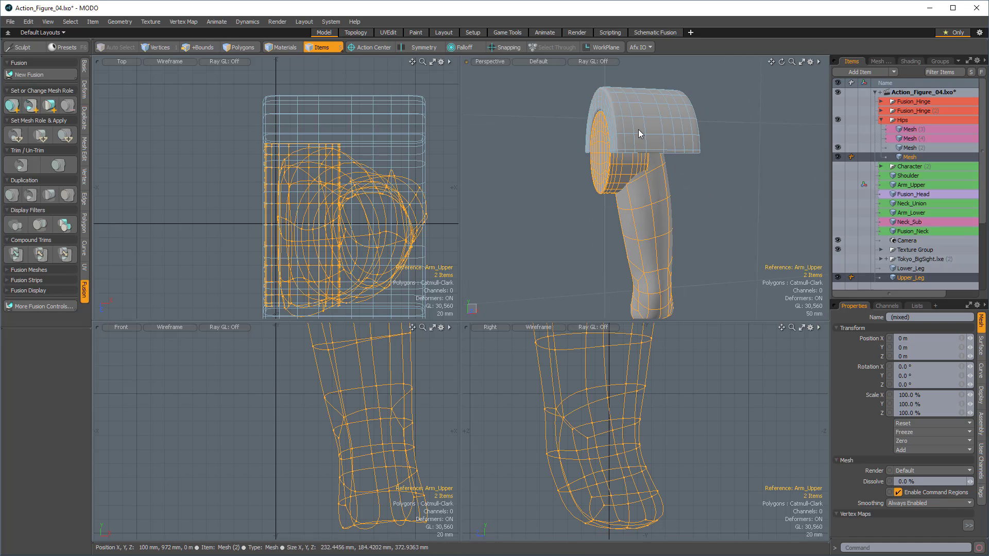
{"action": "left_click", "coordinate": [651, 138], "text": "shift"}
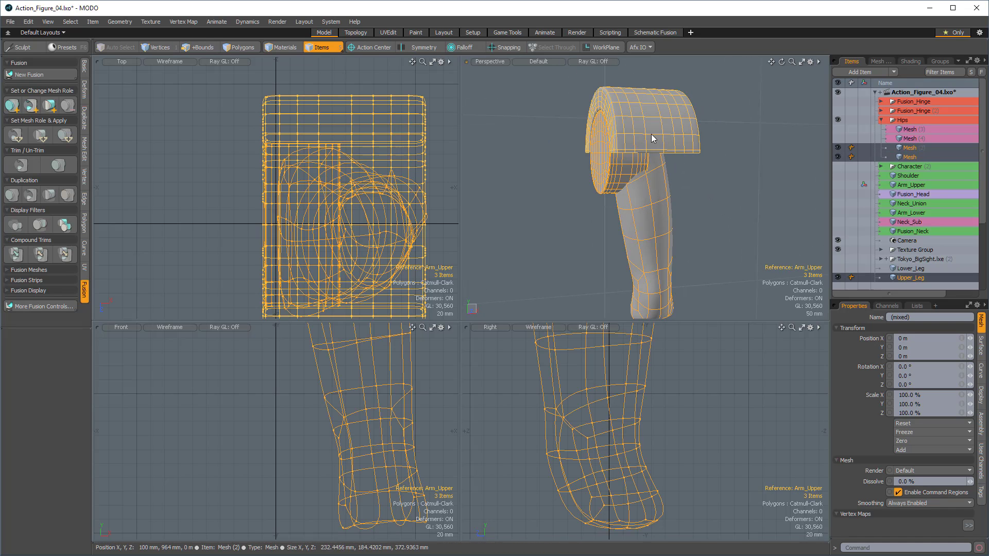
{"action": "left_click", "coordinate": [29, 74]}
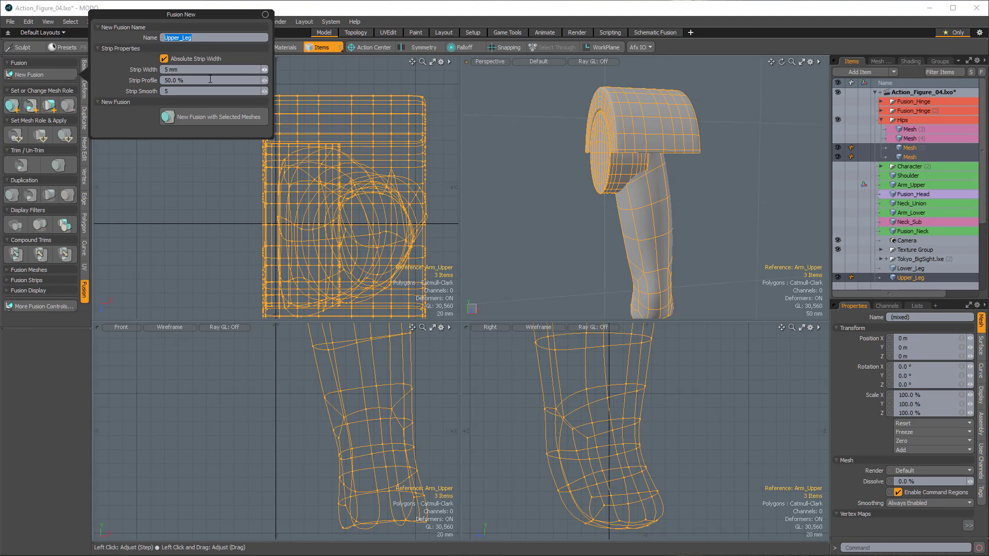
{"action": "left_click", "coordinate": [206, 116]}
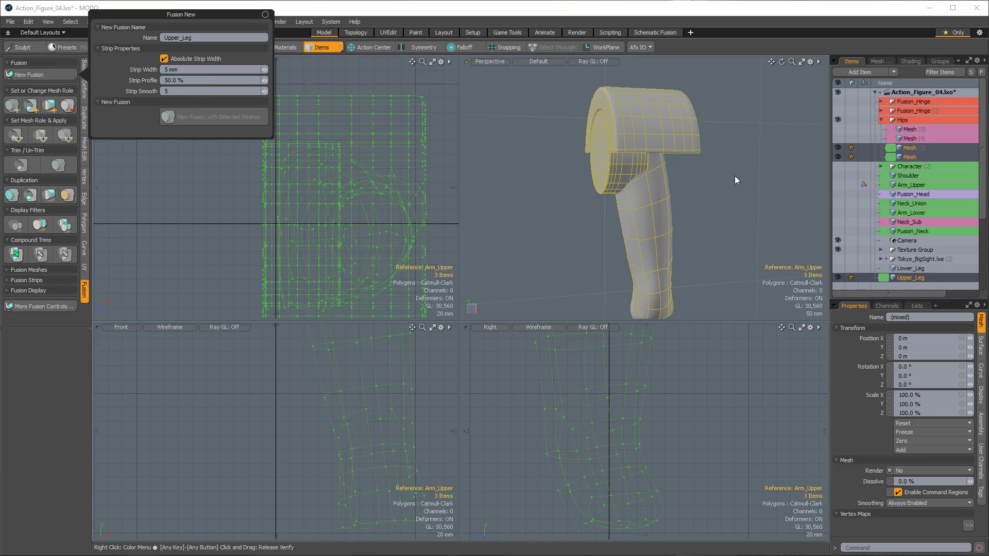
Step: Change the Hips disc mesh to the subtraction role and trim Upper_Leg with it
{"action": "left_click_drag", "start_coordinate": [741, 165], "coordinate": [644, 155], "text": "alt"}
{"action": "left_click_drag", "start_coordinate": [643, 155], "coordinate": [656, 179], "text": "alt"}
{"action": "left_click", "coordinate": [629, 180]}
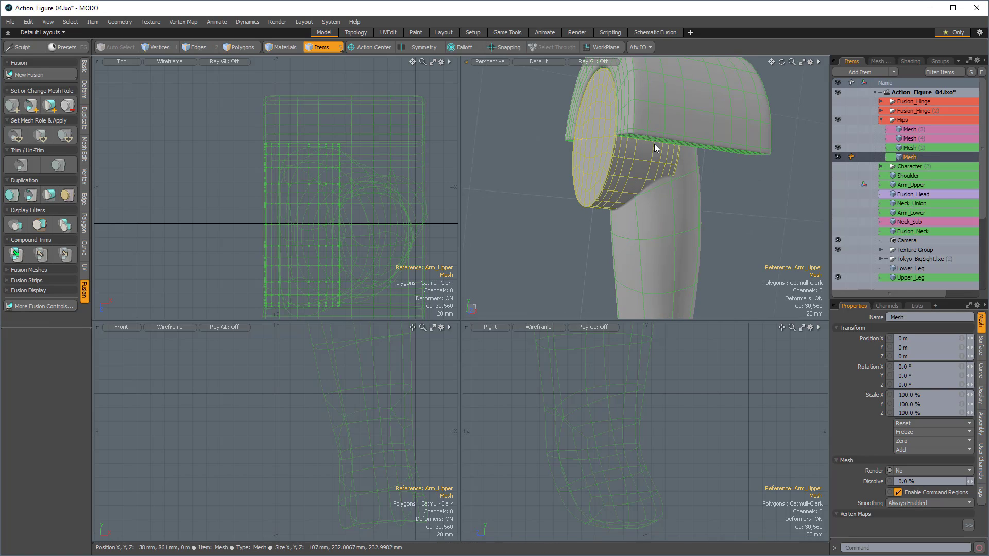
{"action": "left_click", "coordinate": [29, 106]}
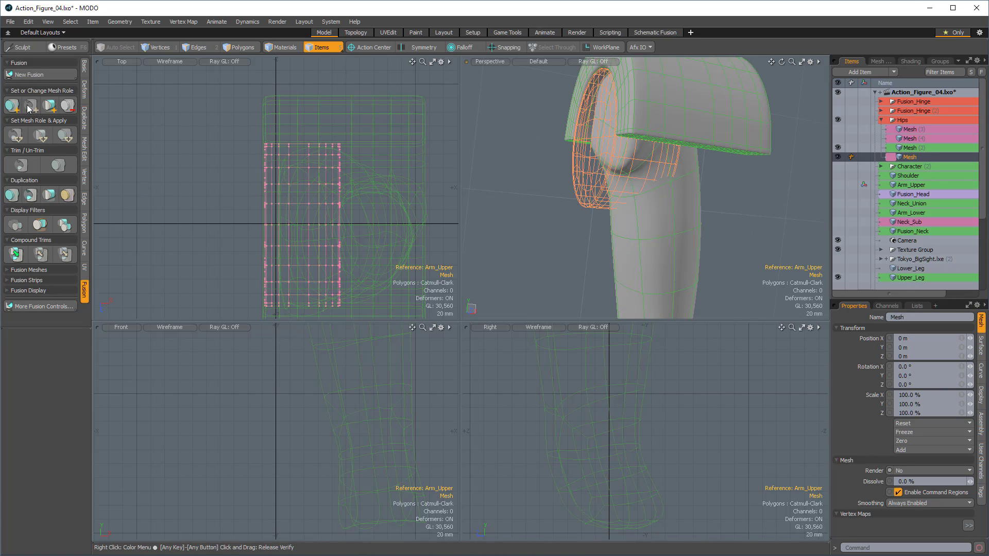
{"action": "left_click", "coordinate": [681, 235], "text": "shift"}
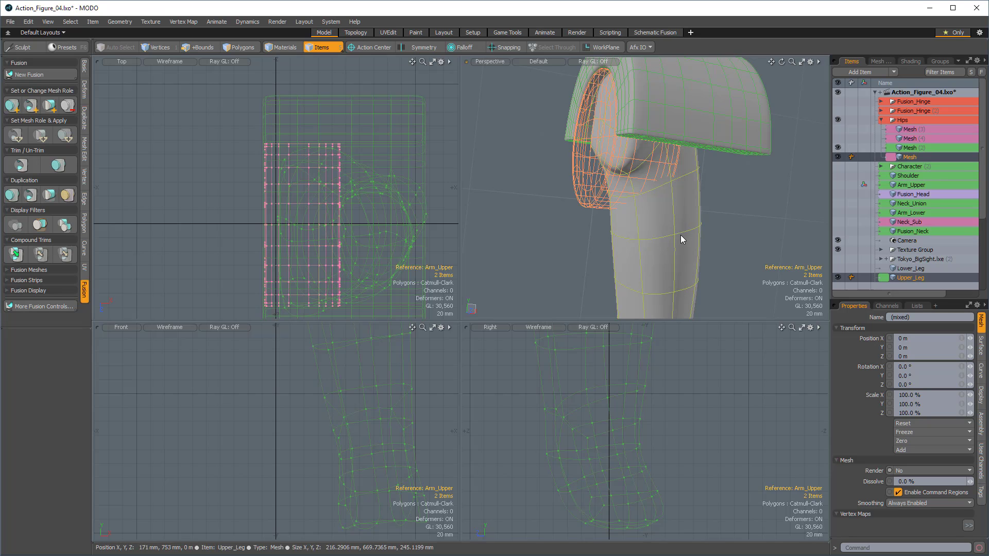
{"action": "left_click", "coordinate": [20, 163]}
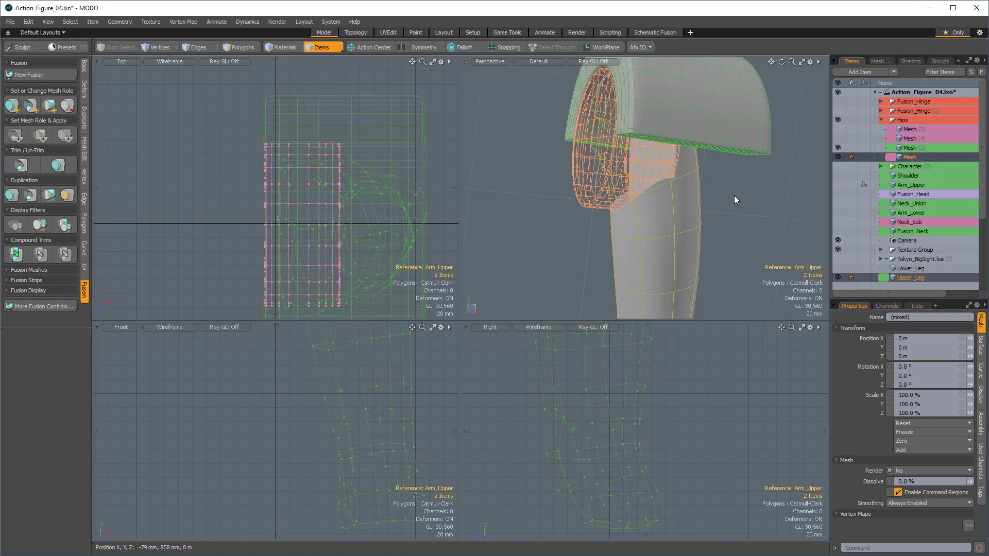
{"action": "mouse_move", "coordinate": [665, 179]}
{"action": "left_mouse_down", "text": "alt"}
{"action": "mouse_move", "coordinate": [732, 198]}
{"action": "mouse_move", "coordinate": [675, 193]}
{"action": "left_mouse_up", "text": "alt"}
Step: Change the arched Hips mesh, Mesh (2), to the subtraction role and trim Upper_Leg with it
{"action": "left_click", "coordinate": [690, 130]}
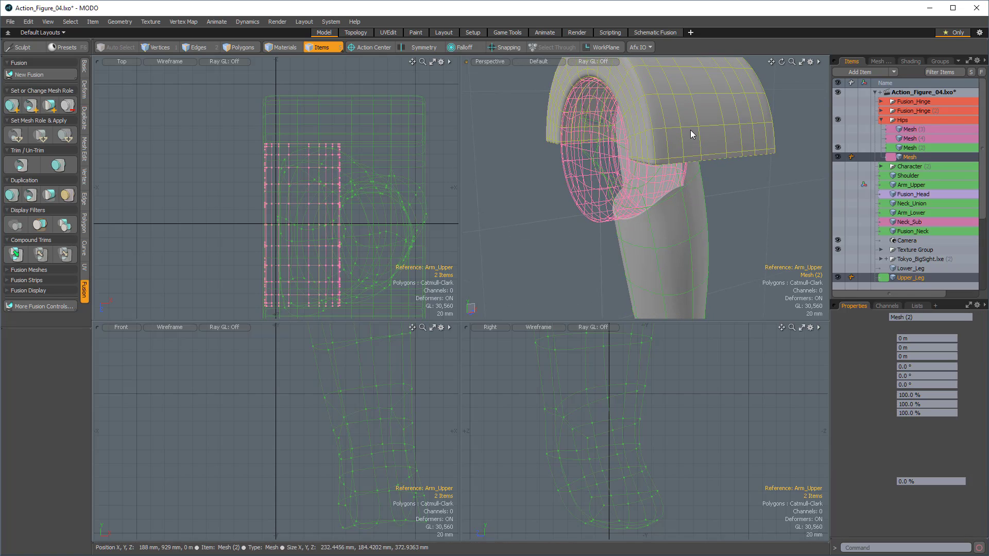
{"action": "left_click", "coordinate": [31, 106]}
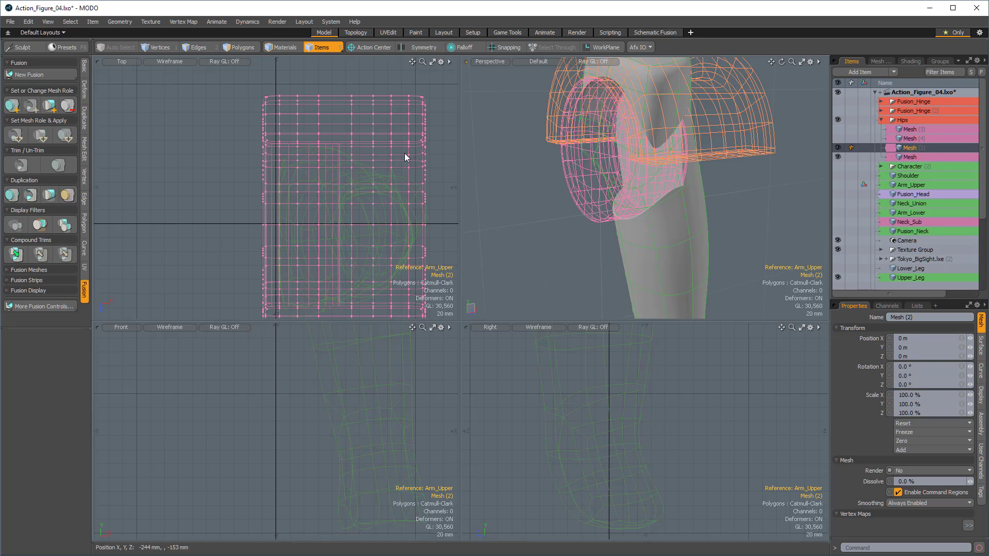
{"action": "left_click", "coordinate": [691, 253], "text": "shift"}
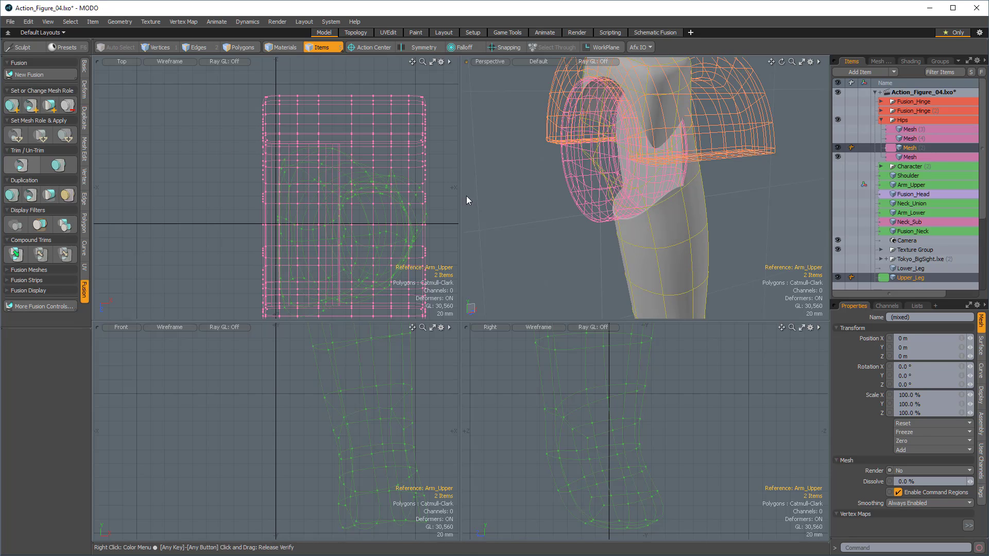
Step: Scale all polygons of the subtractive disc mesh to 100.5% in Y and Z
{"action": "left_click_drag", "start_coordinate": [683, 149], "coordinate": [638, 181], "text": "alt"}
{"action": "left_click", "coordinate": [565, 259]}
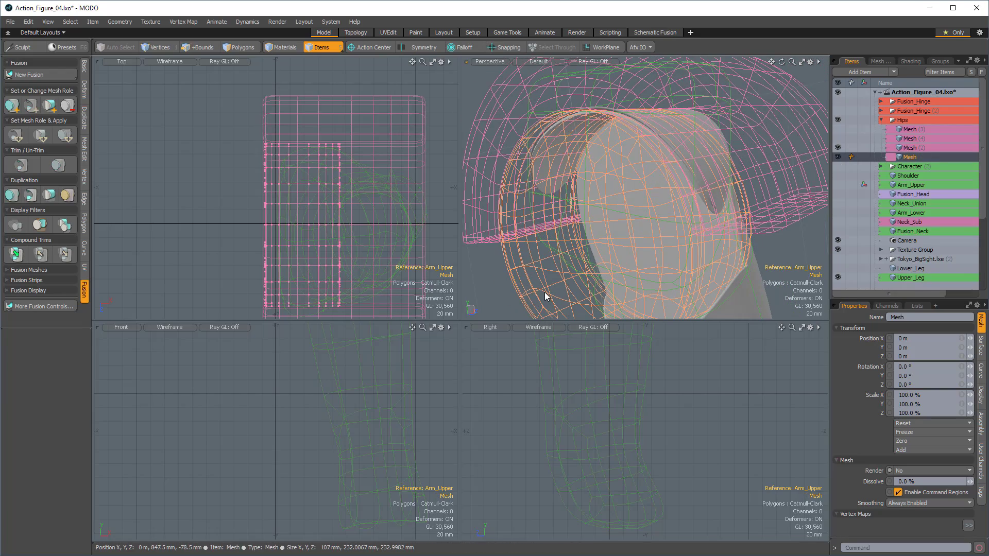
{"action": "key", "text": "3"}
{"action": "left_click", "coordinate": [544, 292]}
{"action": "double_click", "coordinate": [545, 291]}
{"action": "left_click_drag", "start_coordinate": [549, 288], "coordinate": [607, 249], "text": "alt"}
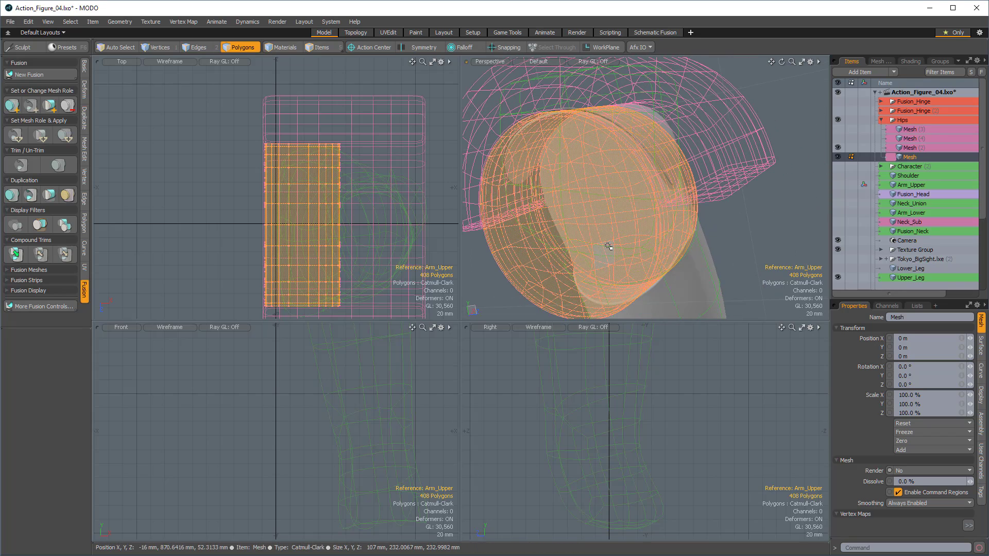
{"action": "key", "text": "r"}
{"action": "left_click_drag", "start_coordinate": [592, 195], "coordinate": [623, 169], "text": "alt"}
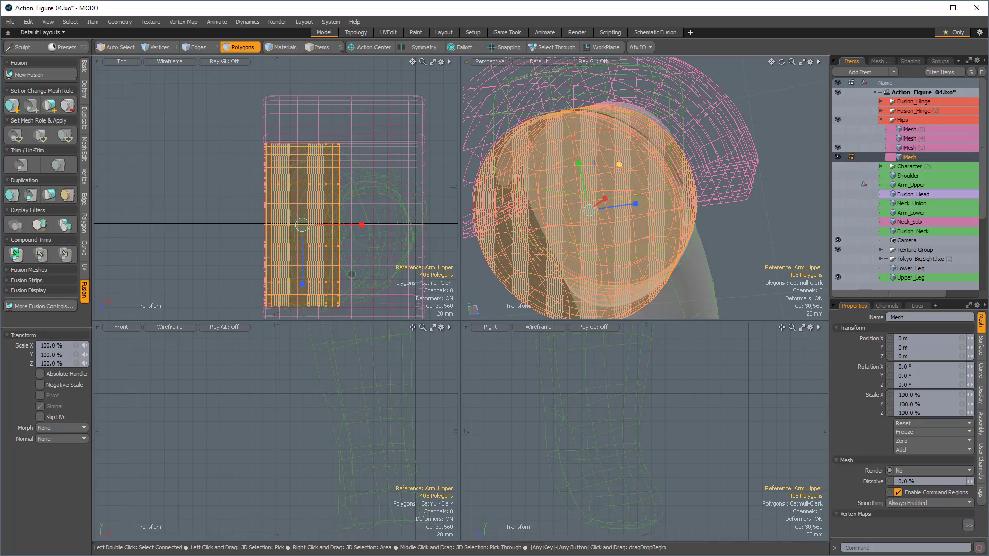
{"action": "left_click_drag", "start_coordinate": [619, 165], "coordinate": [560, 148]}
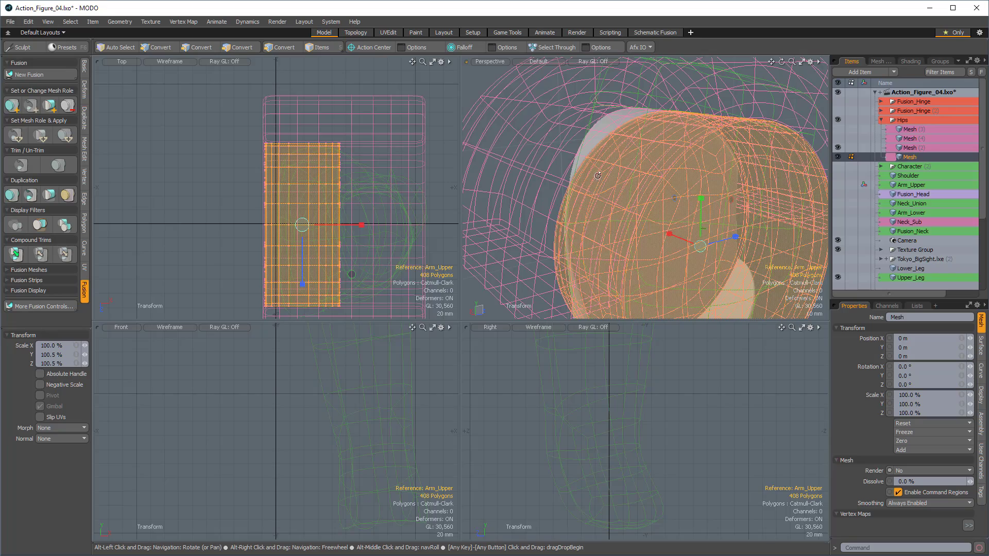
{"action": "left_click_drag", "start_coordinate": [597, 175], "coordinate": [713, 188], "text": "alt"}
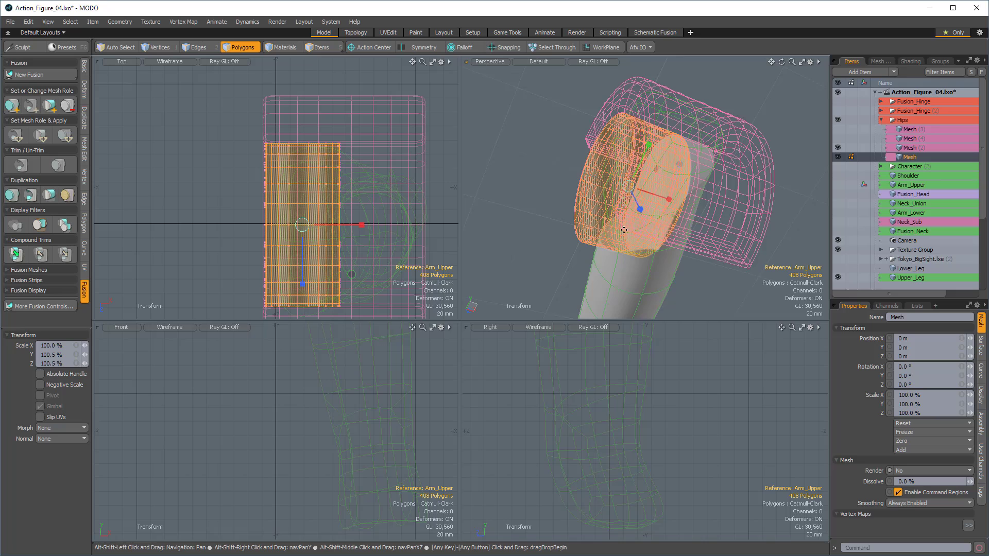
Step: Hide and collapse the Hips group, select Upper_Leg, and show the first Fusion_Hinge group at the knee
{"action": "left_click", "coordinate": [838, 120]}
{"action": "left_click", "coordinate": [881, 120]}
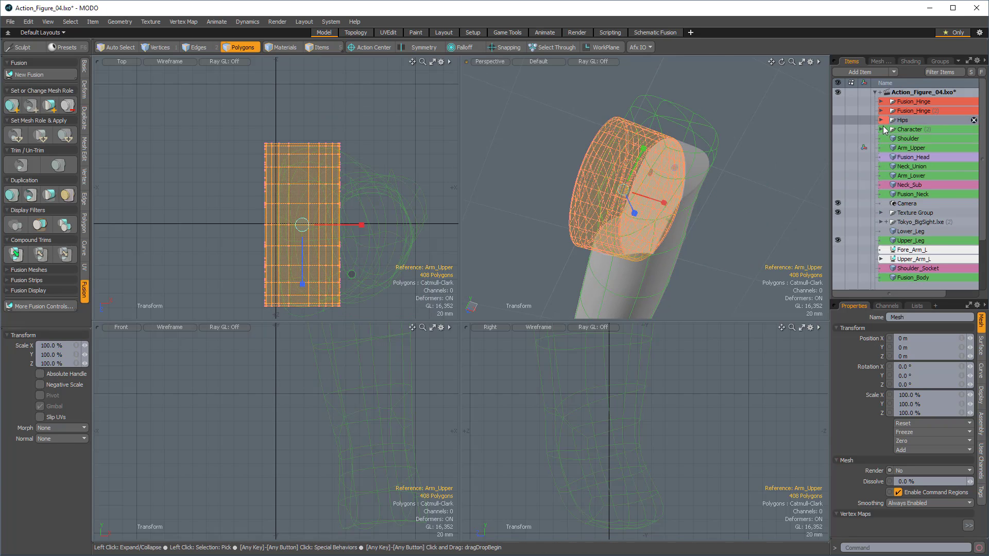
{"action": "left_click", "coordinate": [910, 240]}
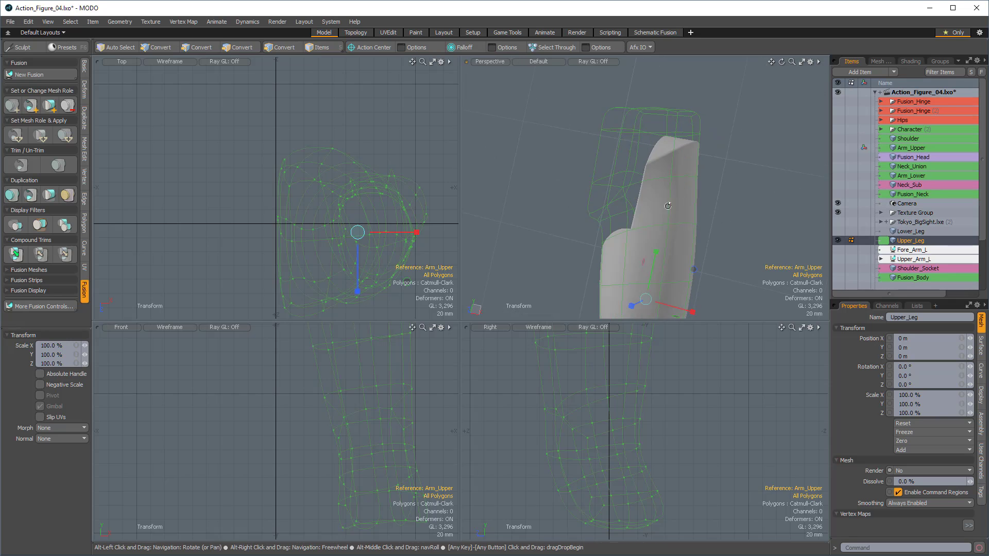
{"action": "left_click_drag", "start_coordinate": [667, 206], "coordinate": [688, 188], "text": "alt"}
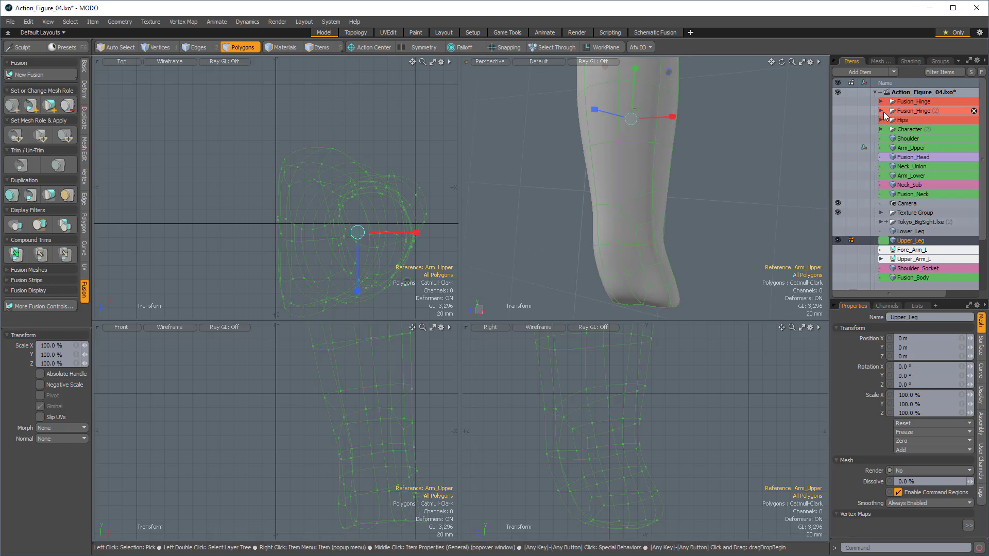
{"action": "left_click", "coordinate": [838, 102]}
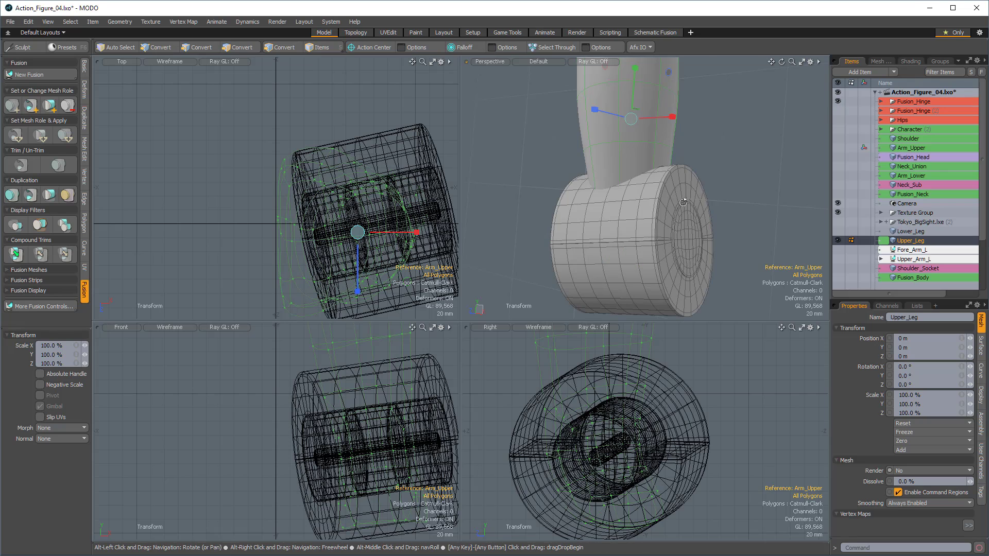
Step: Expand the first Fusion_Hinge group and hide its C_1 and Center_Cut meshes in item mode
{"action": "left_click_drag", "start_coordinate": [683, 203], "coordinate": [661, 221], "text": "alt"}
{"action": "left_click", "coordinate": [881, 101]}
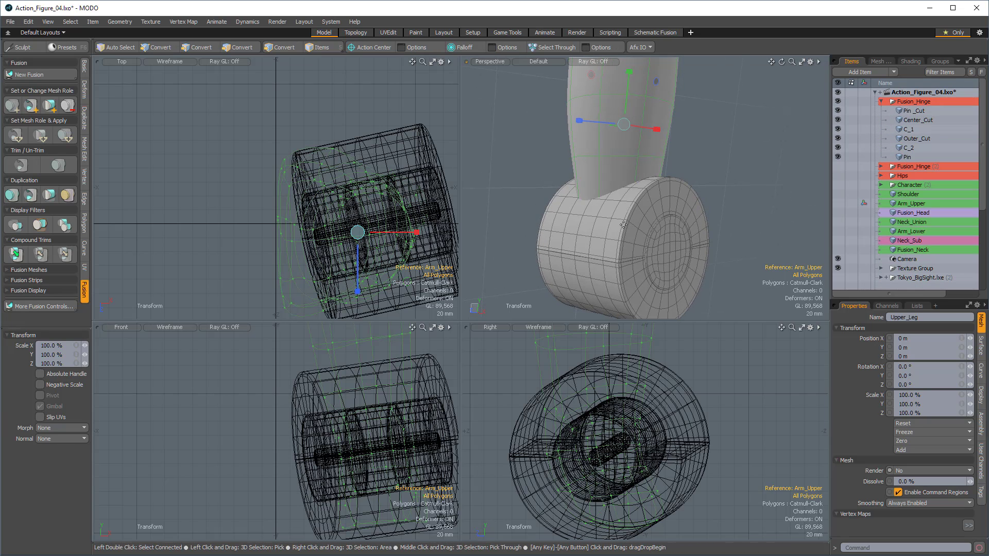
{"action": "left_click_drag", "start_coordinate": [624, 221], "coordinate": [616, 163], "text": "alt"}
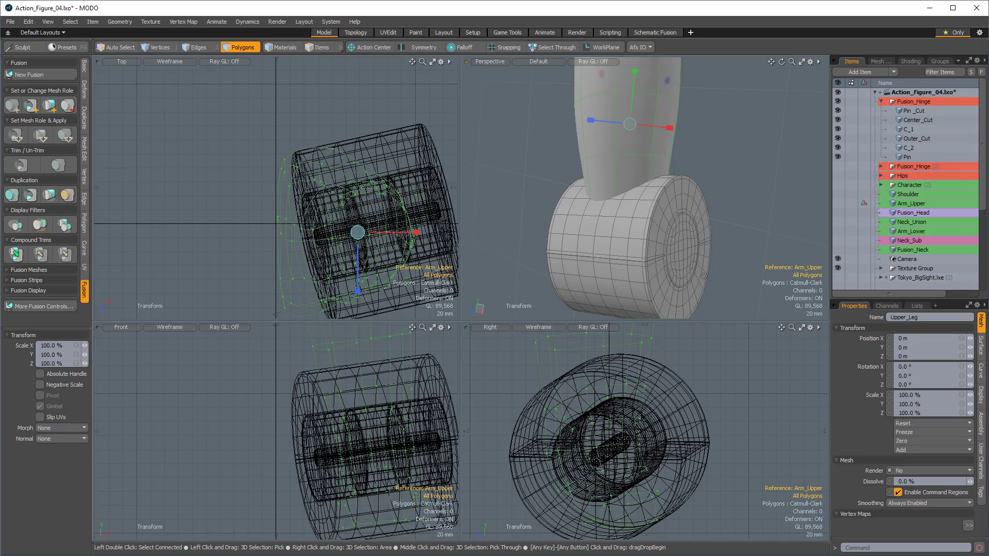
{"action": "left_click_drag", "start_coordinate": [657, 262], "coordinate": [627, 260], "text": "alt"}
{"action": "key", "text": "space"}
{"action": "left_click", "coordinate": [607, 195]}
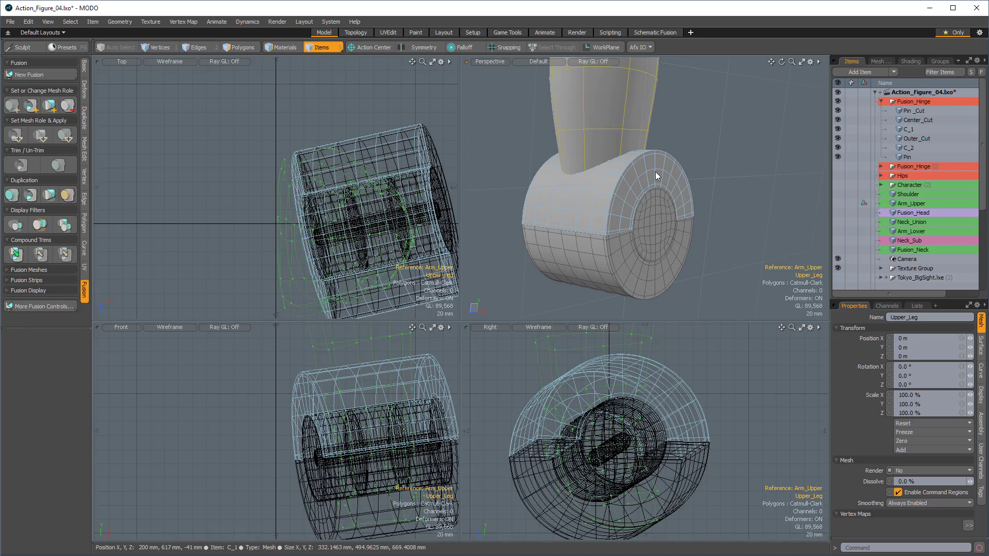
{"action": "key", "text": "5"}
{"action": "left_click", "coordinate": [655, 172]}
{"action": "left_click", "coordinate": [837, 129]}
{"action": "left_click", "coordinate": [837, 120]}
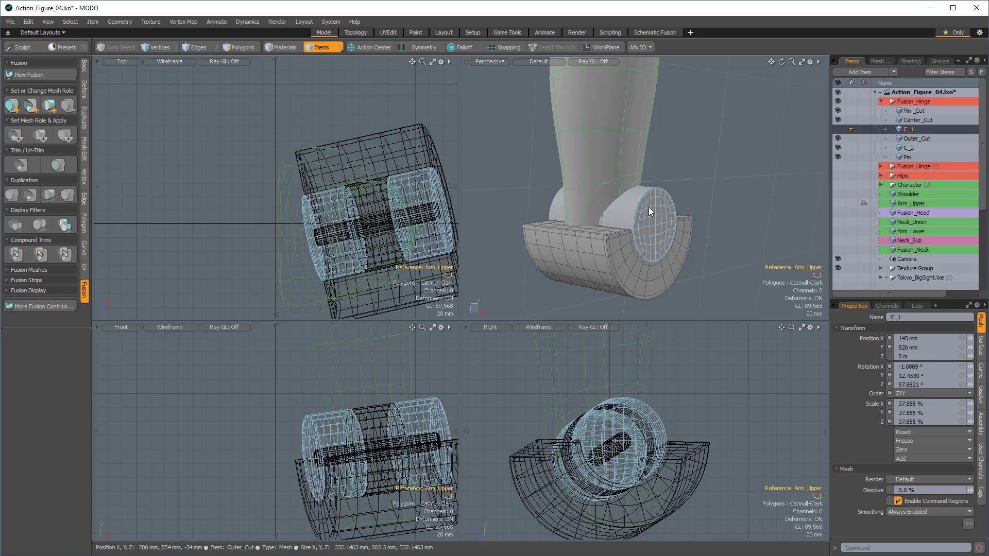
Step: Clear the selection, show Center_Cut again and hide the Outer_Cut mesh of the knee hinge
{"action": "key", "text": "Escape"}
{"action": "left_click_drag", "start_coordinate": [648, 206], "coordinate": [658, 233], "text": "alt"}
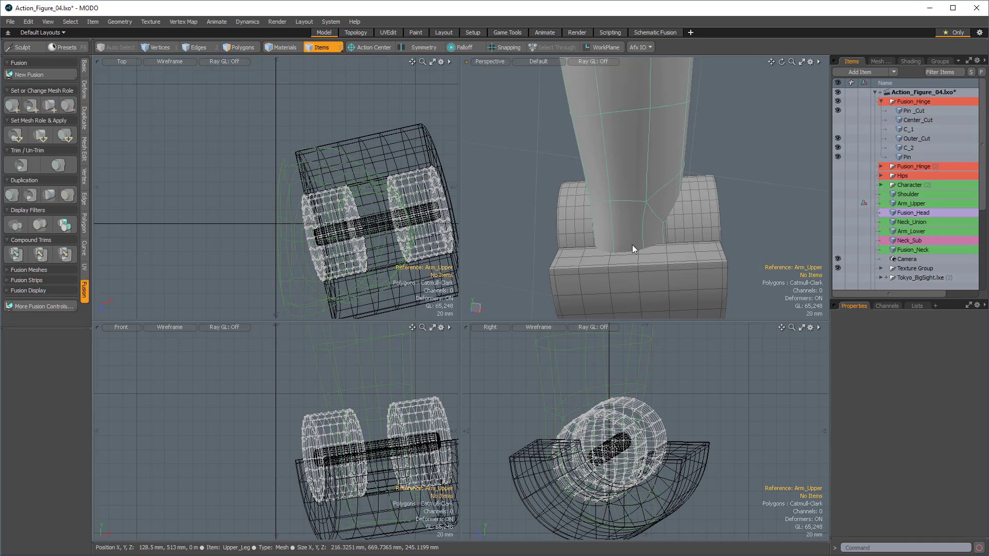
{"action": "left_click_drag", "start_coordinate": [666, 230], "coordinate": [636, 237], "text": "alt"}
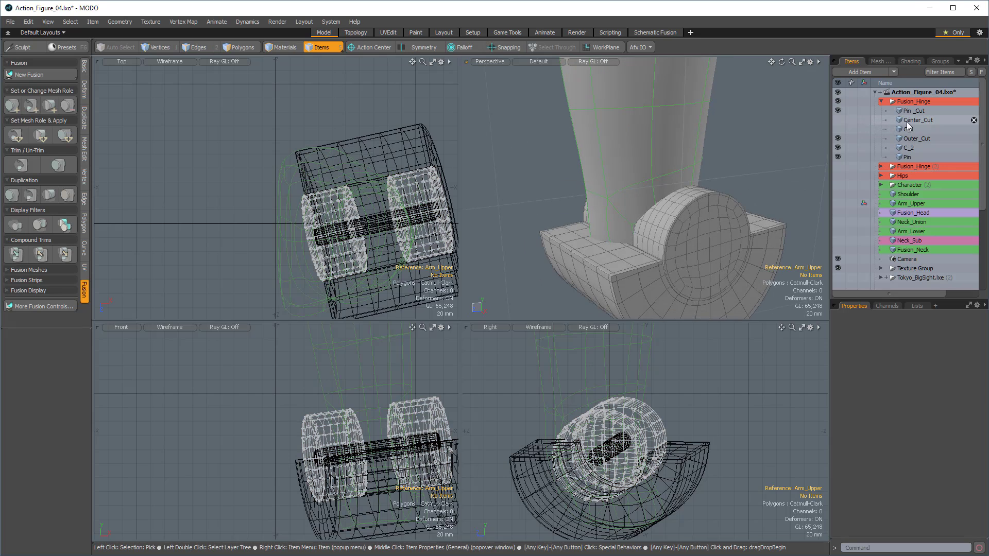
{"action": "left_click", "coordinate": [840, 121]}
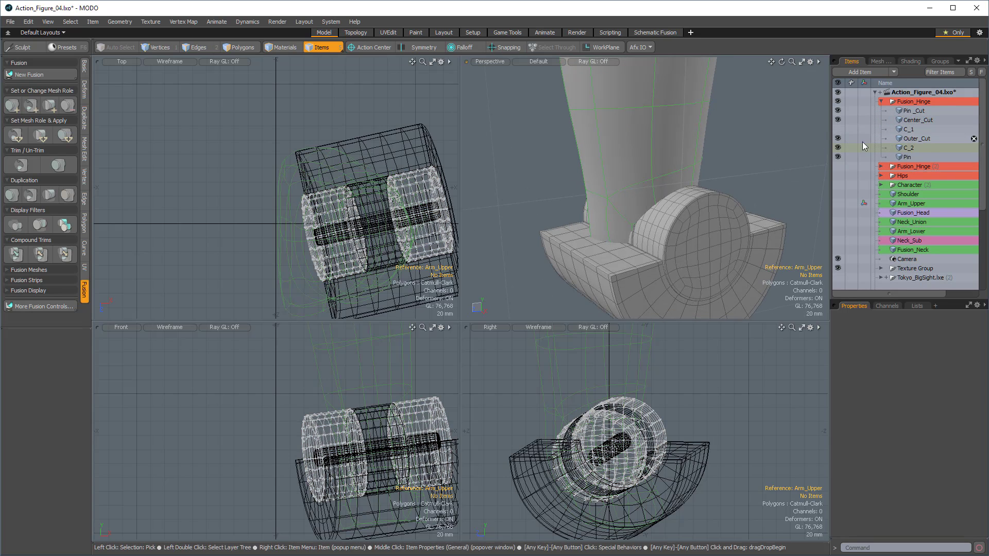
{"action": "left_click", "coordinate": [837, 138]}
{"action": "left_click_drag", "start_coordinate": [690, 227], "coordinate": [658, 229], "text": "alt"}
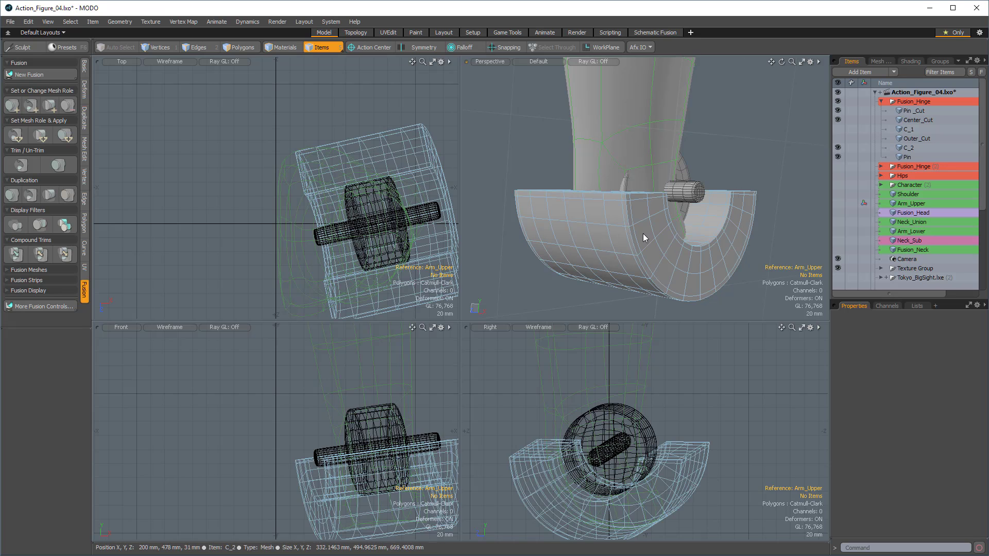
Step: Give the C_2 hinge mesh the subtraction role and trim Upper_Leg with it
{"action": "left_click_drag", "start_coordinate": [643, 233], "coordinate": [616, 242], "text": "alt"}
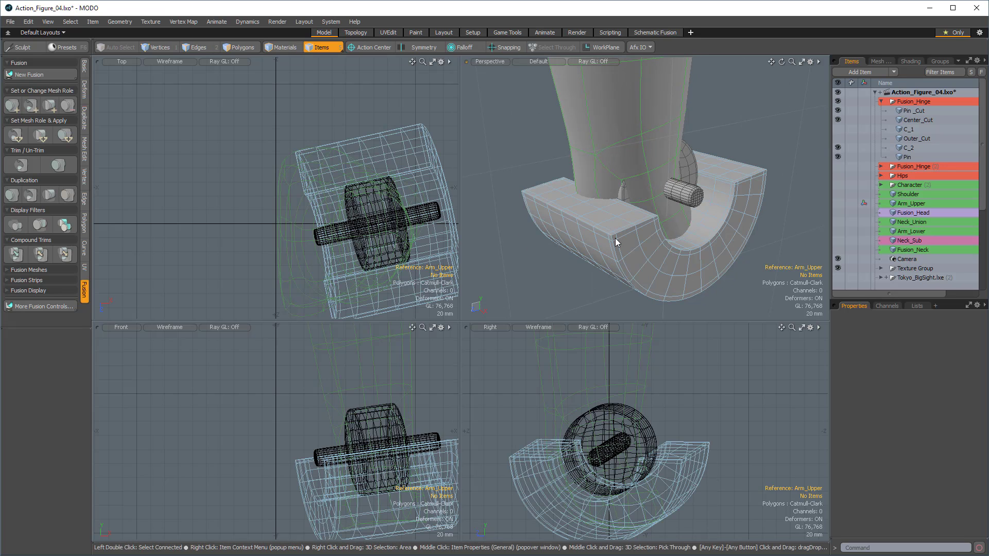
{"action": "left_click", "coordinate": [628, 247]}
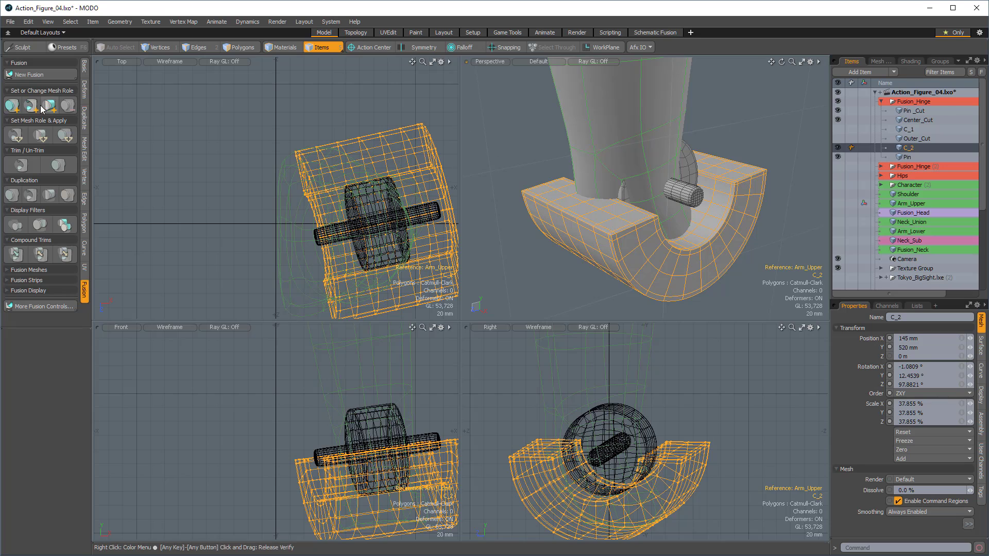
{"action": "left_click", "coordinate": [639, 127], "text": "shift"}
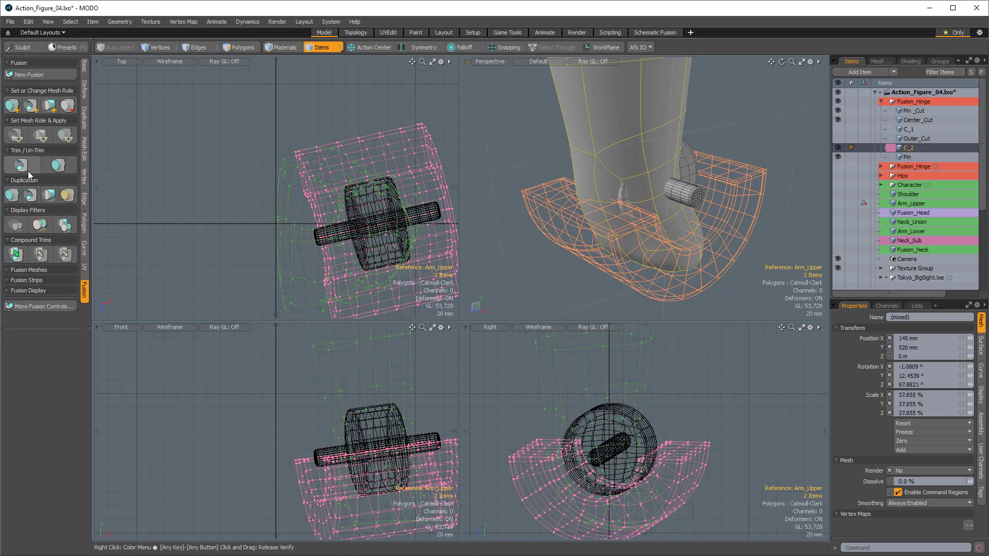
Step: Set the Center_Cut hinge mesh to the subtraction role and trim Upper_Leg with it
{"action": "left_click_drag", "start_coordinate": [685, 246], "coordinate": [585, 203], "text": "alt"}
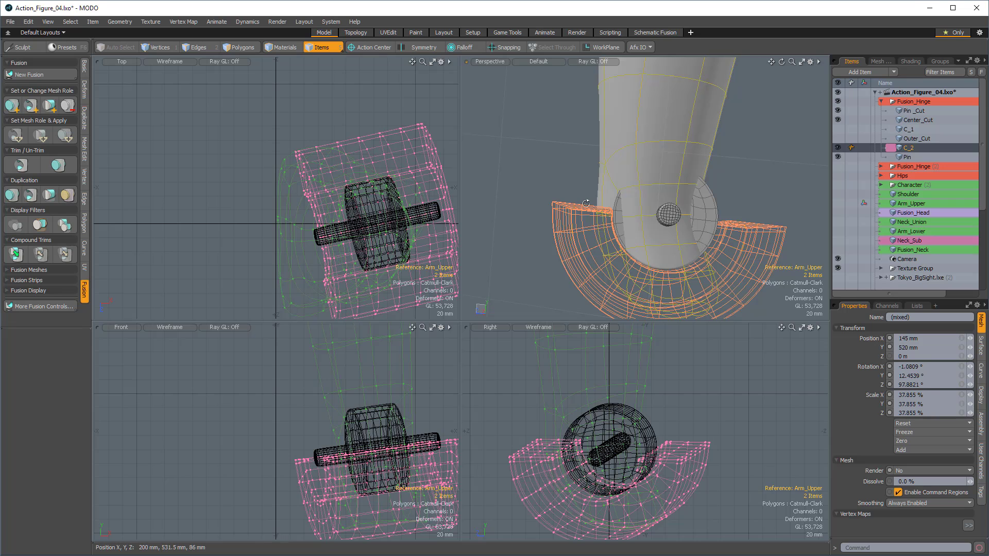
{"action": "left_click_drag", "start_coordinate": [586, 203], "coordinate": [706, 199], "text": "alt"}
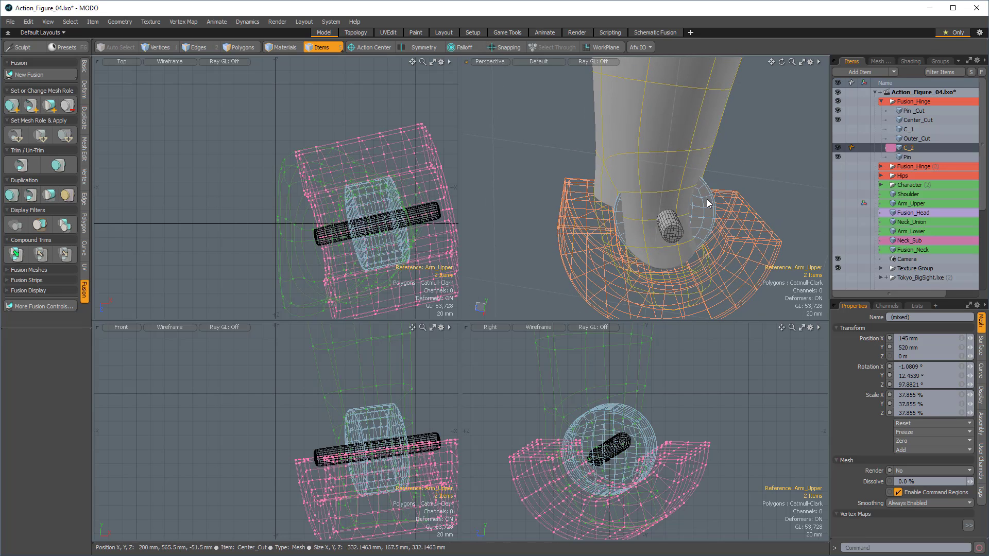
{"action": "left_click", "coordinate": [707, 203]}
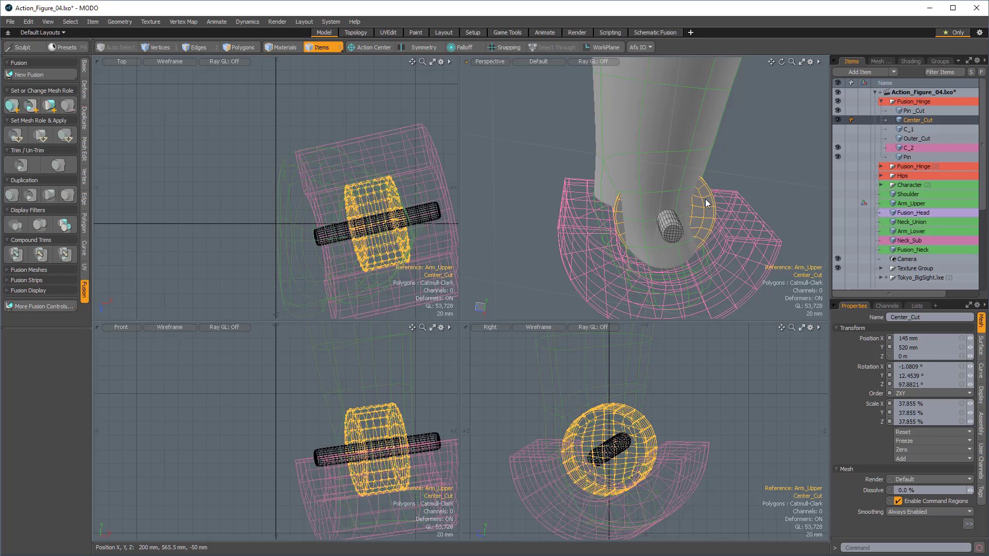
{"action": "left_click", "coordinate": [31, 106]}
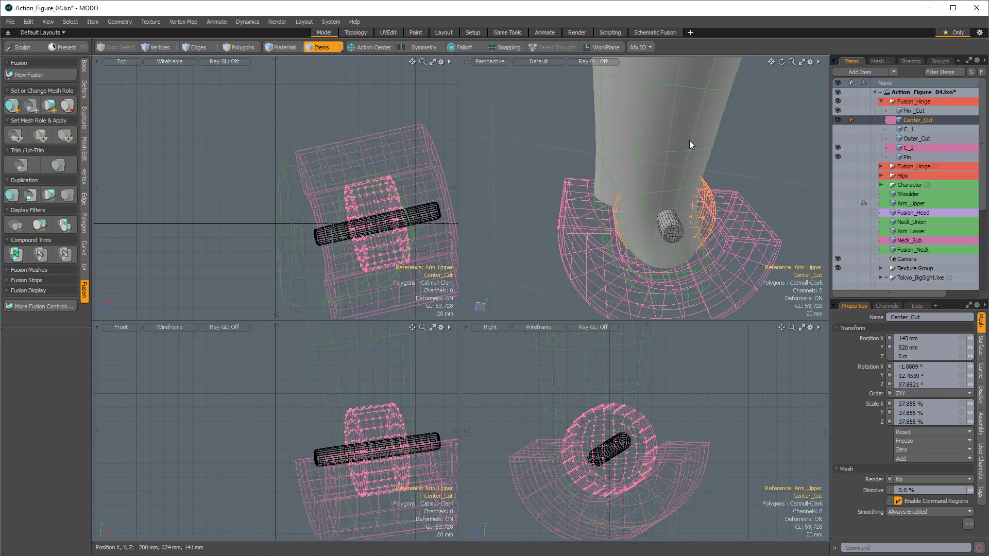
{"action": "left_click", "coordinate": [693, 141], "text": "shift"}
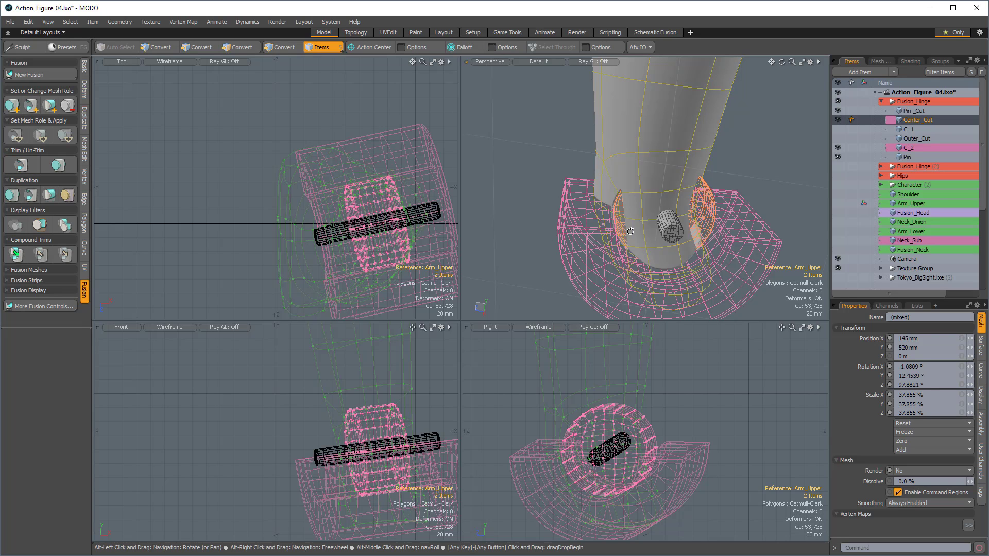
Step: Assign the subtraction role to the Pin_Cut mesh and trim Upper_Leg with it
{"action": "left_click_drag", "start_coordinate": [665, 211], "coordinate": [685, 218], "text": "alt"}
{"action": "left_click", "coordinate": [920, 111]}
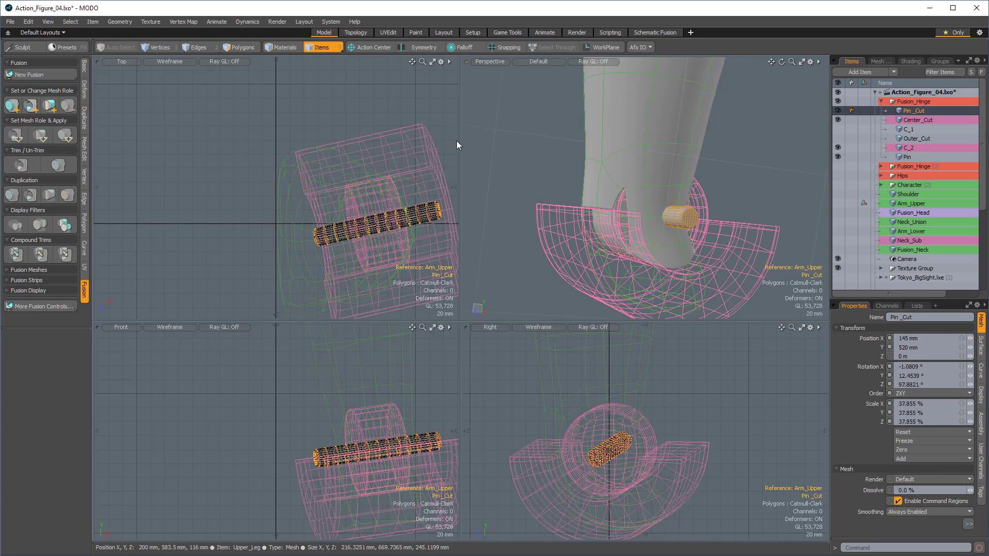
{"action": "left_click", "coordinate": [31, 106]}
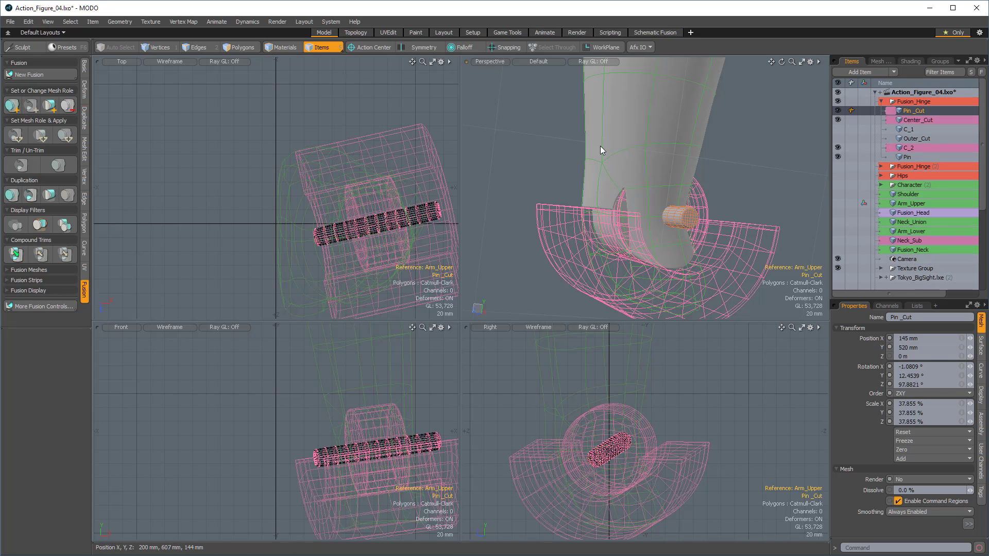
{"action": "left_click", "coordinate": [298, 214], "text": "shift"}
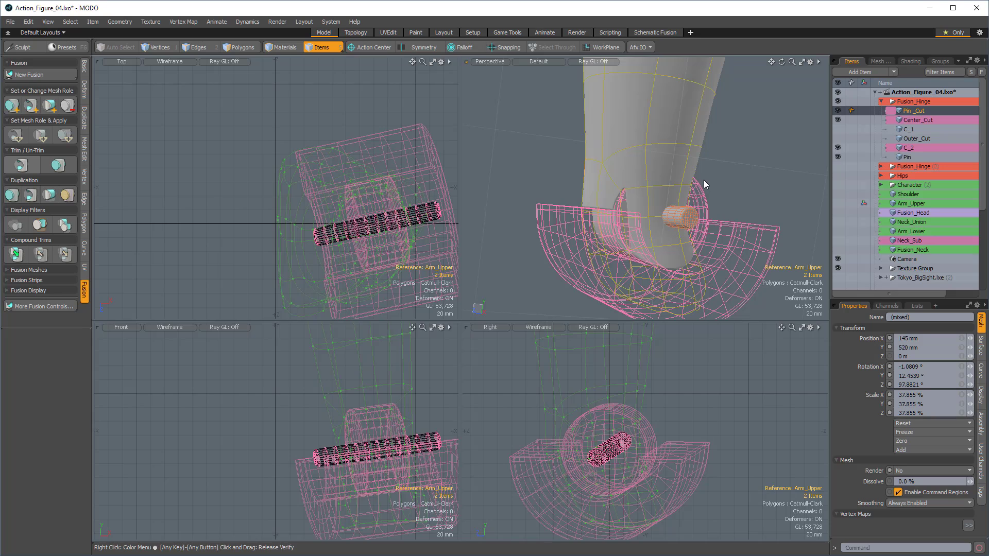
Step: Hide the Pin mesh and deselect all items to inspect the trimmed knee end of Upper_Leg
{"action": "left_click_drag", "start_coordinate": [704, 180], "coordinate": [662, 176], "text": "alt"}
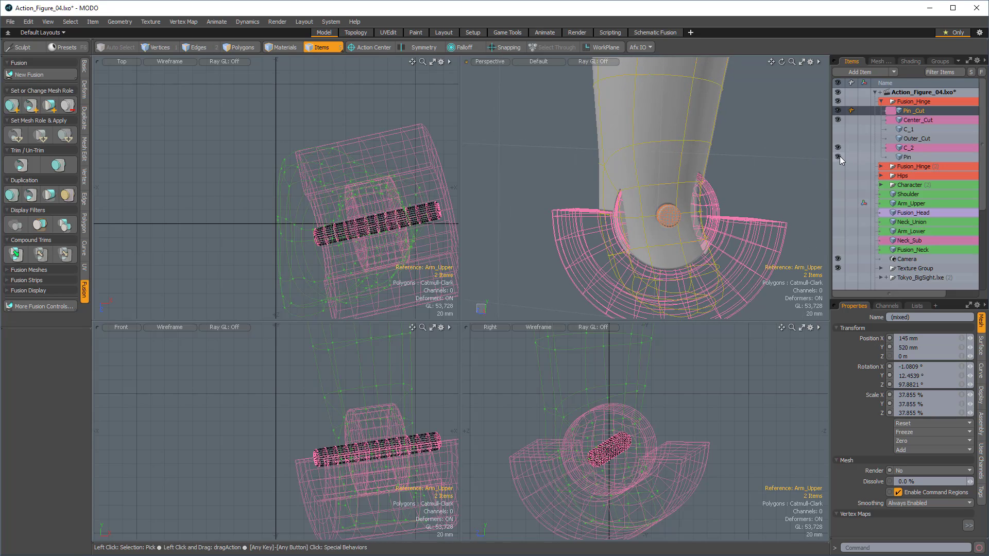
{"action": "left_click", "coordinate": [838, 156]}
{"action": "left_click_drag", "start_coordinate": [772, 160], "coordinate": [575, 183], "text": "alt"}
{"action": "left_click", "coordinate": [777, 159]}
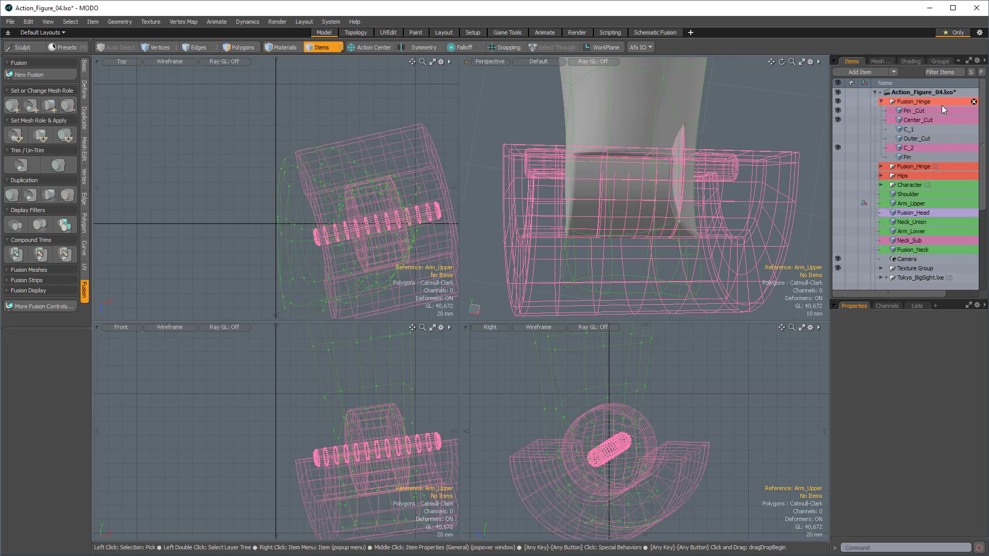
Step: Select all six meshes in the first Fusion_Hinge group, from Pin_Cut to Pin, and hide them
{"action": "left_click", "coordinate": [913, 114]}
{"action": "left_click", "coordinate": [904, 156], "text": "shift"}
{"action": "left_click_drag", "start_coordinate": [721, 161], "coordinate": [626, 247], "text": "alt"}
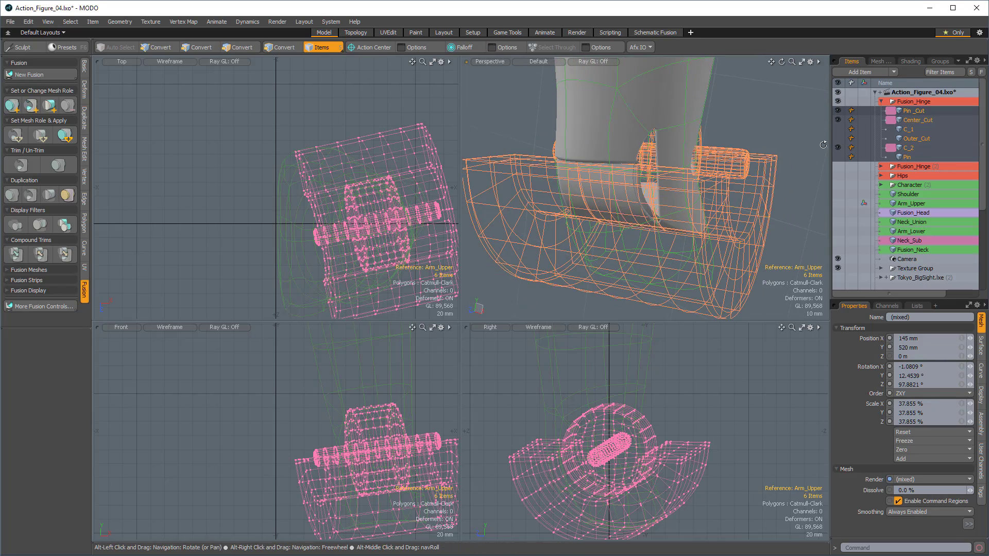
{"action": "left_click", "coordinate": [838, 114]}
Step: Show C_1 and Outer_Cut at the knee to examine how they fit the trimmed upper leg
{"action": "left_click", "coordinate": [914, 110]}
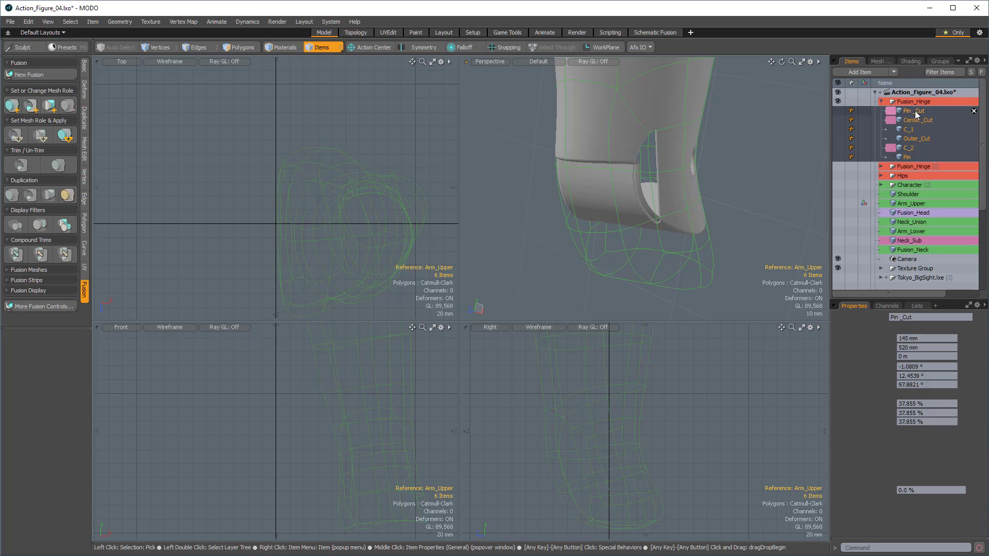
{"action": "left_click", "coordinate": [837, 130]}
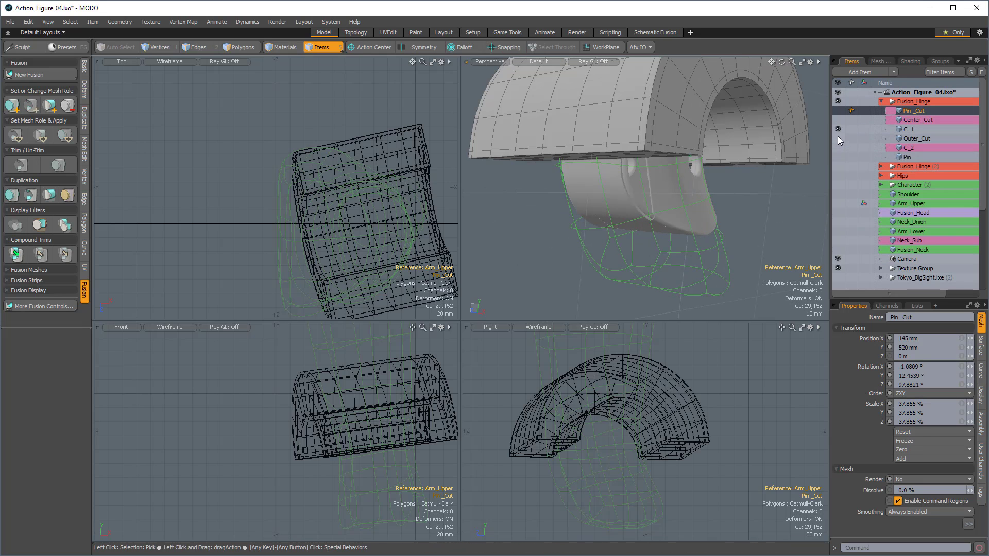
{"action": "left_click", "coordinate": [837, 137]}
{"action": "left_click_drag", "start_coordinate": [682, 205], "coordinate": [654, 207], "text": "alt"}
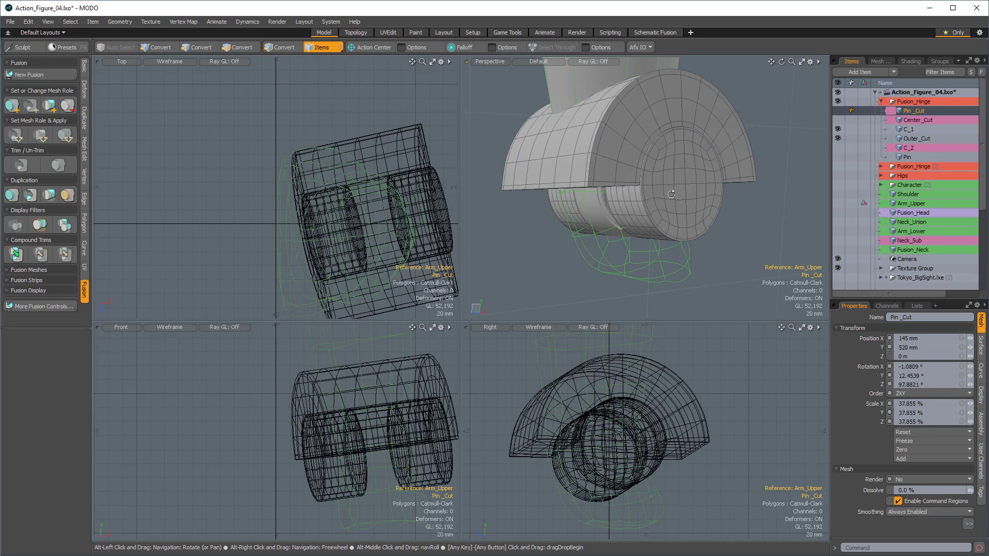
{"action": "left_click", "coordinate": [713, 152]}
Step: Show only Center_Cut as the selected hinge mesh, hiding C_1 and Outer_Cut
{"action": "left_click", "coordinate": [838, 121]}
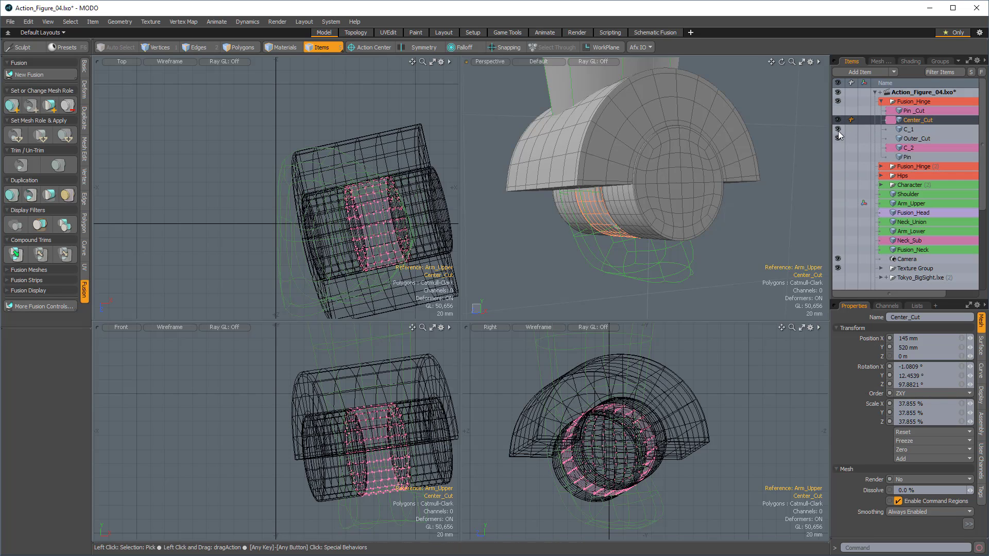
{"action": "left_click", "coordinate": [837, 130]}
{"action": "left_click", "coordinate": [836, 137]}
{"action": "left_click_drag", "start_coordinate": [663, 216], "coordinate": [663, 248], "text": "ctrl+alt"}
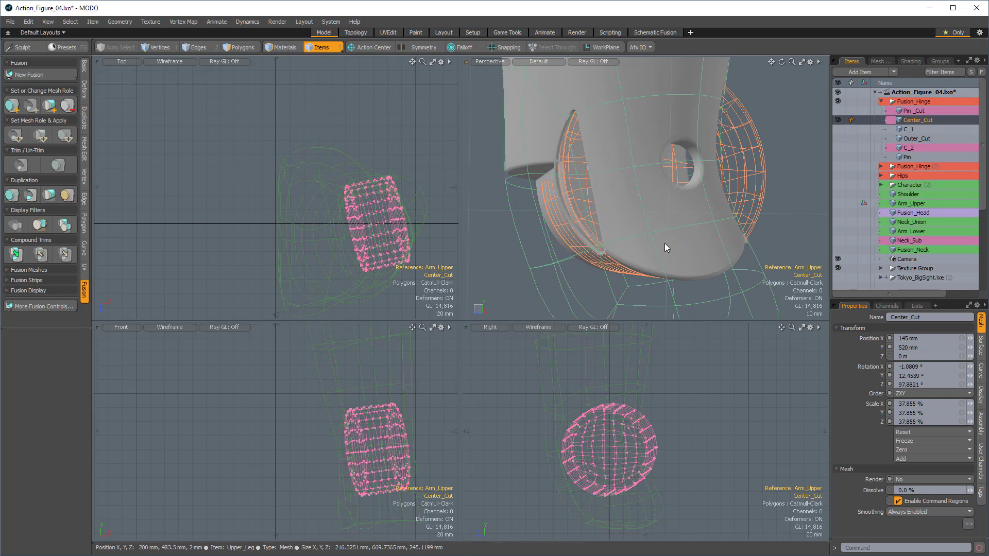
Step: Scale all connected Center_Cut polygons to 101% in X and Y using the Selection action center
{"action": "key", "text": "3"}
{"action": "double_click", "coordinate": [739, 179]}
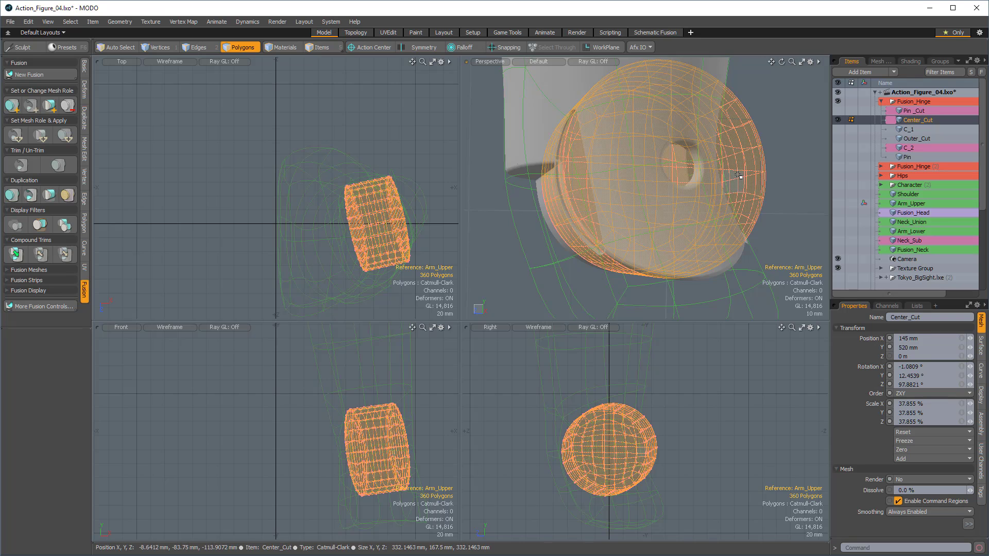
{"action": "key", "text": "r"}
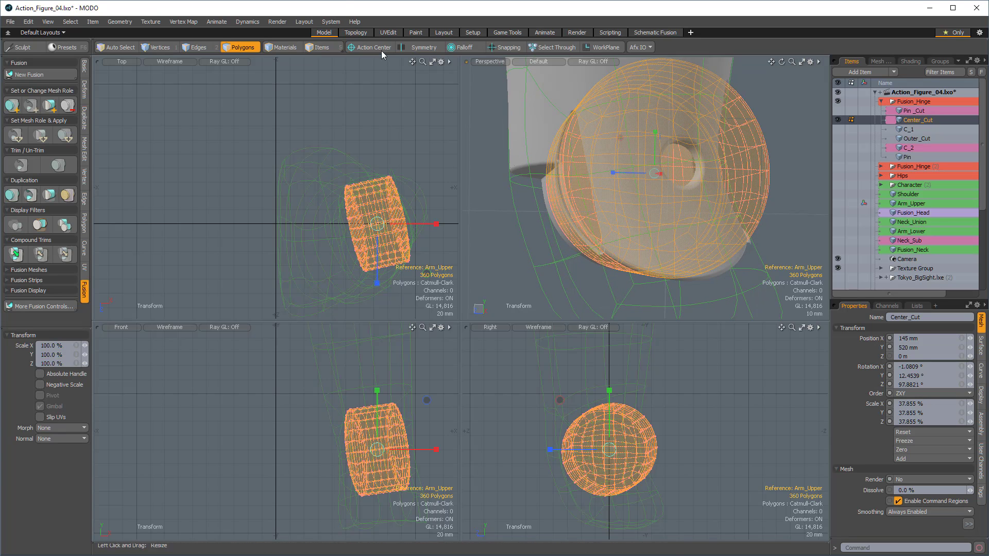
{"action": "left_click", "coordinate": [373, 47]}
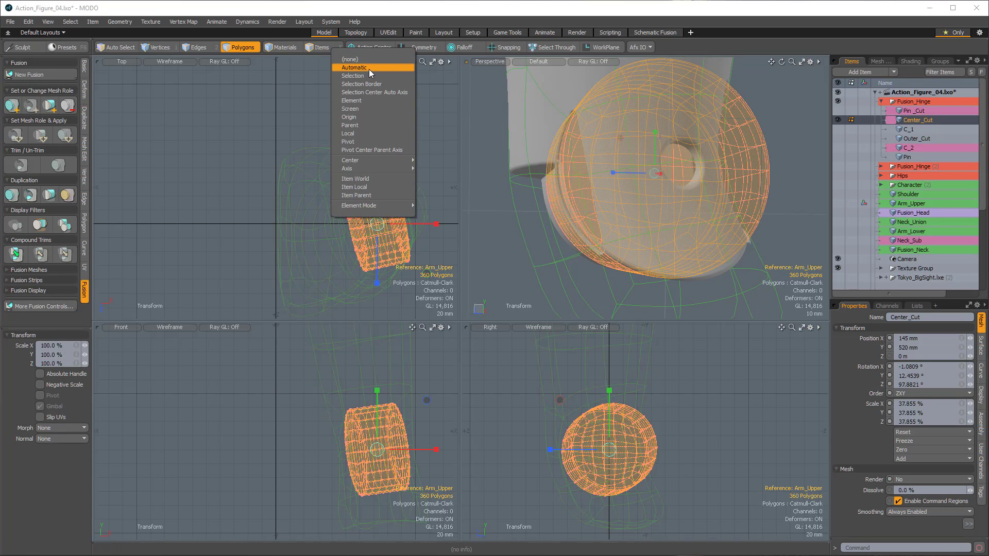
{"action": "left_click", "coordinate": [369, 75]}
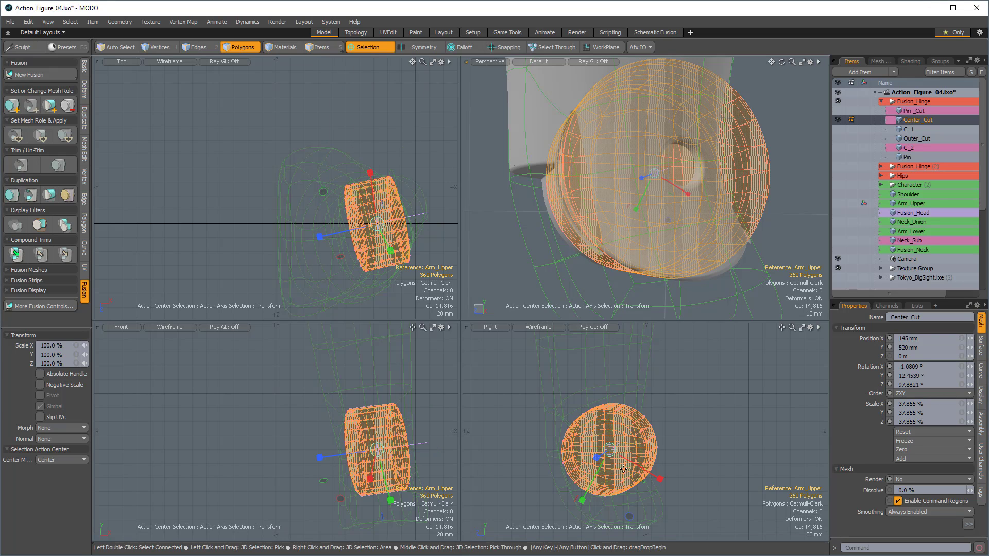
{"action": "left_click_drag", "start_coordinate": [711, 170], "coordinate": [687, 183], "text": "alt"}
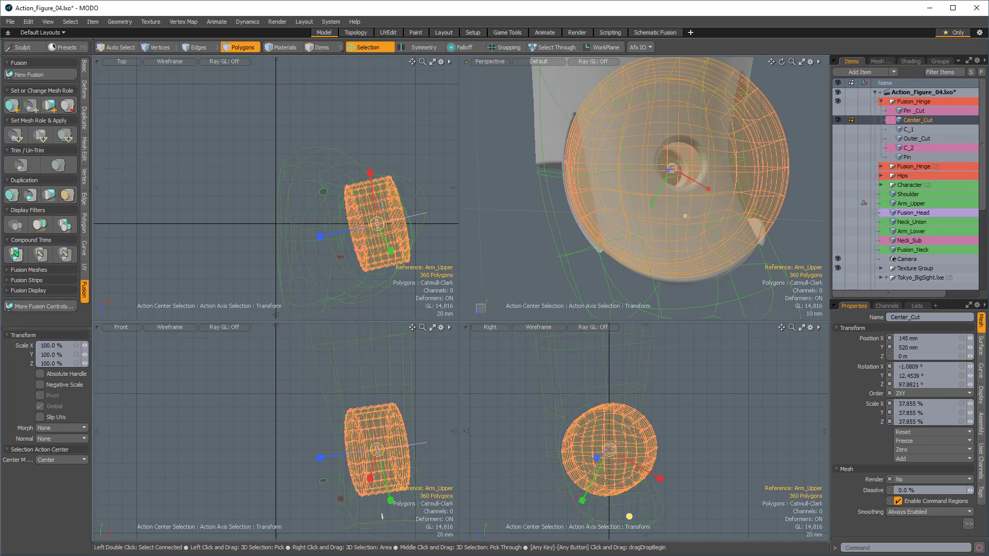
{"action": "left_click_drag", "start_coordinate": [685, 216], "coordinate": [685, 218]}
{"action": "left_click_drag", "start_coordinate": [629, 192], "coordinate": [617, 211], "text": "alt"}
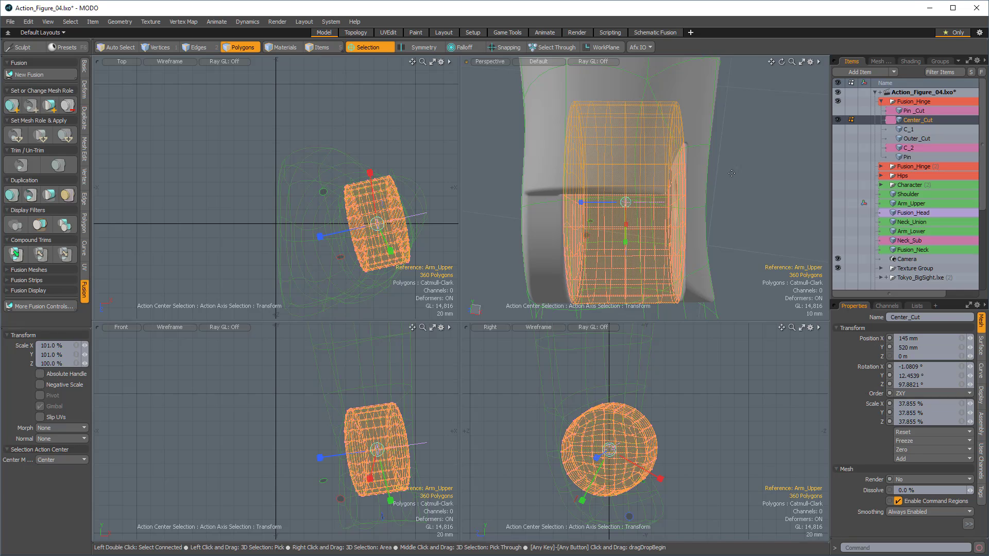
Step: Drop the scale tool, deselect the Center_Cut polygons, and show the C_1 and Outer_Cut meshes
{"action": "key", "text": "space"}
{"action": "left_click", "coordinate": [745, 184]}
{"action": "scroll", "coordinate": [746, 185], "scroll_direction": "down", "scroll_amount": 4}
{"action": "left_click_drag", "start_coordinate": [744, 185], "coordinate": [736, 183], "text": "alt"}
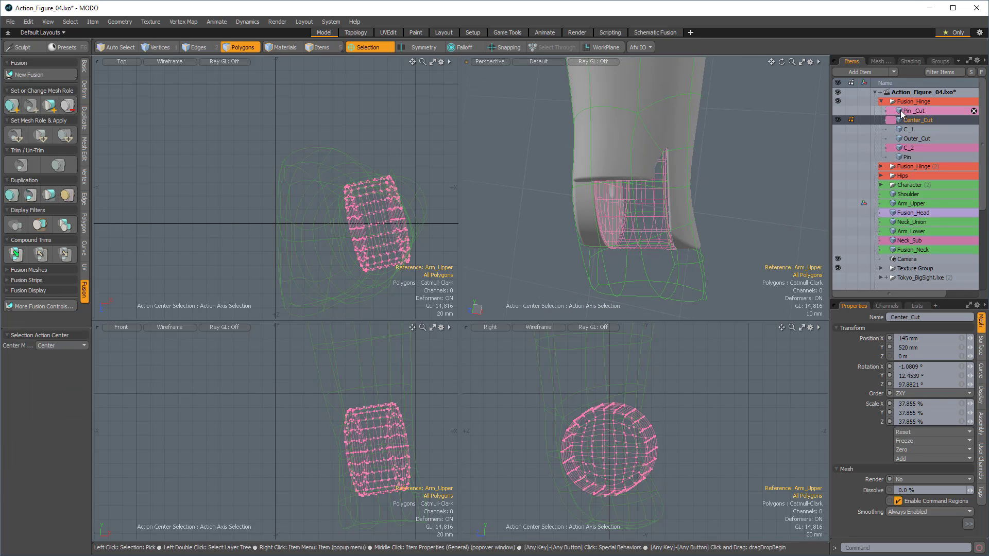
{"action": "left_click", "coordinate": [837, 138]}
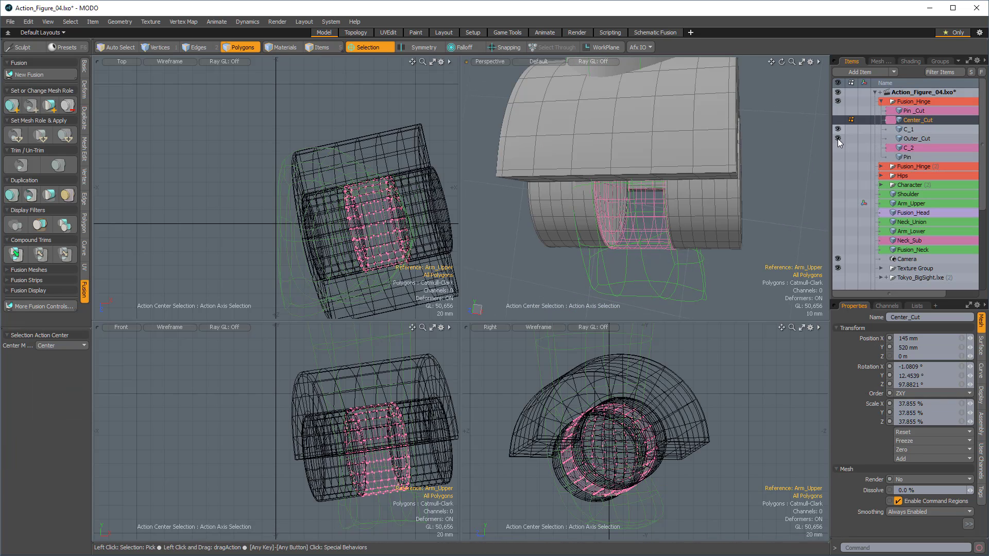
Step: Show the Lower_Leg mesh and create a new Fusion item from it together with the C_1 and Outer_Cut hinge meshes
{"action": "left_click_drag", "start_coordinate": [740, 191], "coordinate": [680, 205], "text": "alt"}
{"action": "scroll", "coordinate": [680, 205], "scroll_direction": "down", "scroll_amount": 4}
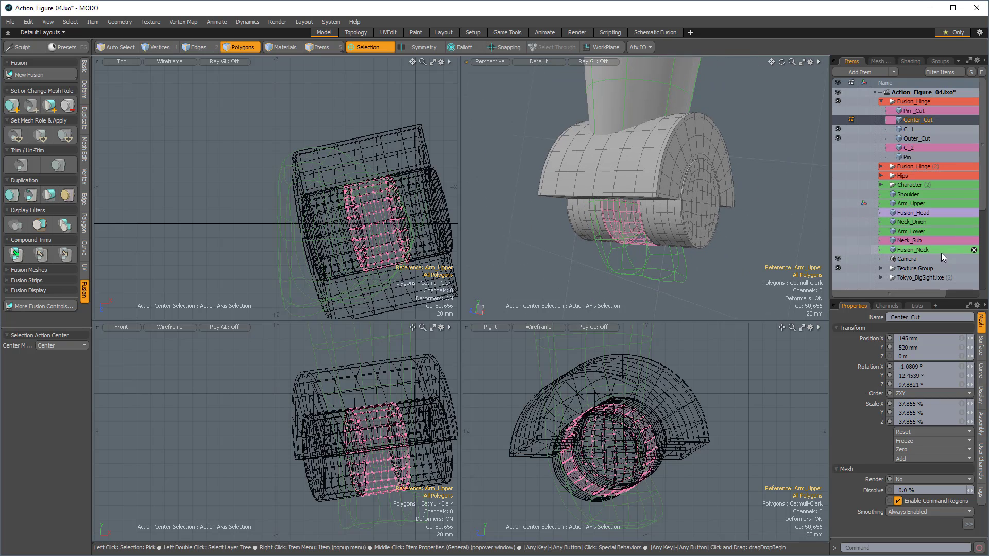
{"action": "left_click", "coordinate": [911, 129]}
{"action": "left_click", "coordinate": [918, 139], "text": "shift"}
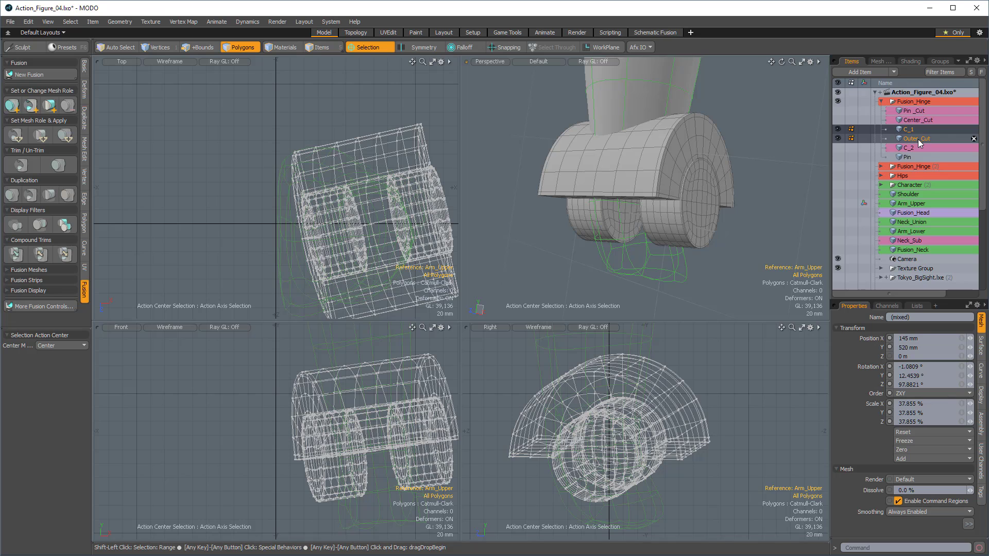
{"action": "scroll", "coordinate": [928, 209], "scroll_direction": "down", "scroll_amount": 3}
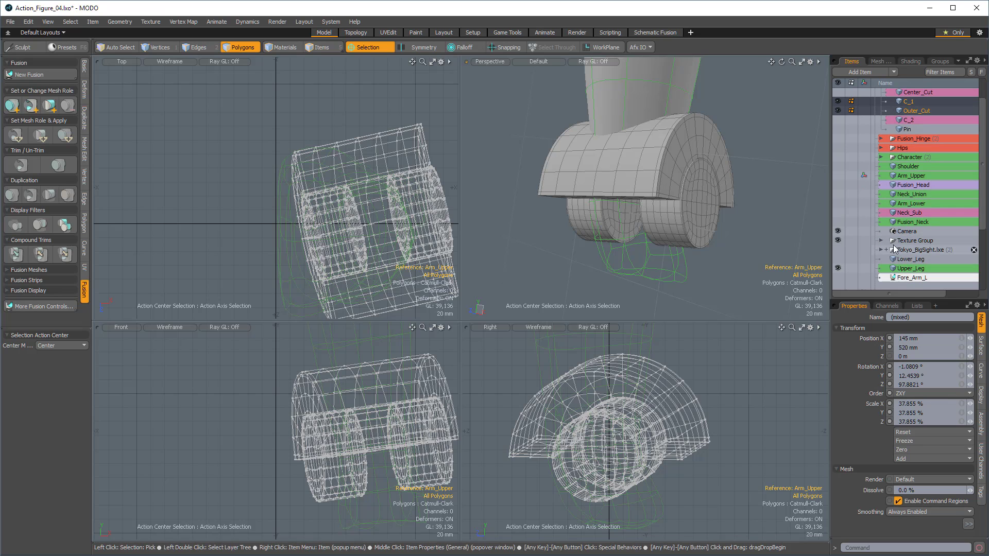
{"action": "left_click", "coordinate": [837, 259]}
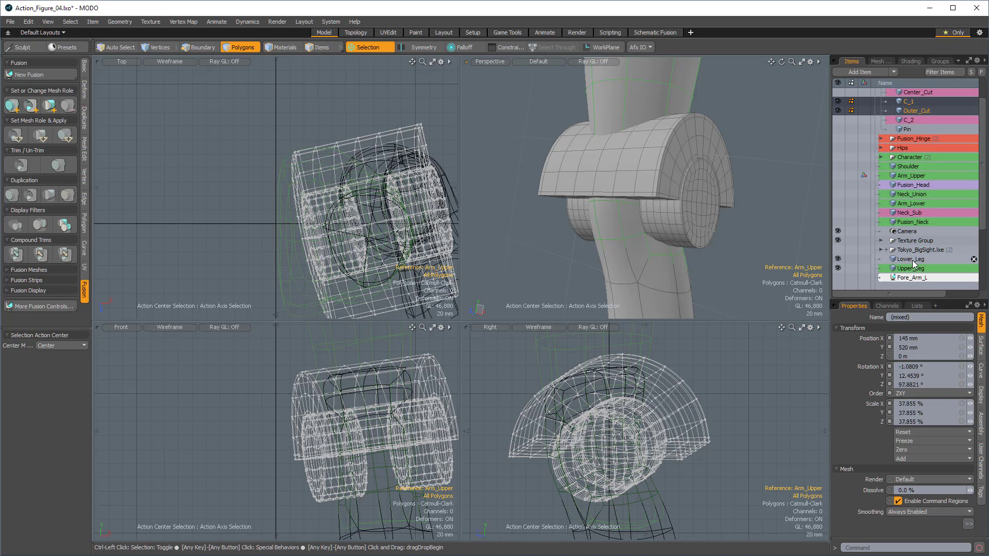
{"action": "left_click", "coordinate": [912, 260], "text": "ctrl"}
{"action": "left_click_drag", "start_coordinate": [628, 123], "coordinate": [330, 36], "text": "alt"}
{"action": "left_click_drag", "start_coordinate": [329, 36], "coordinate": [319, 47], "text": "alt+shift"}
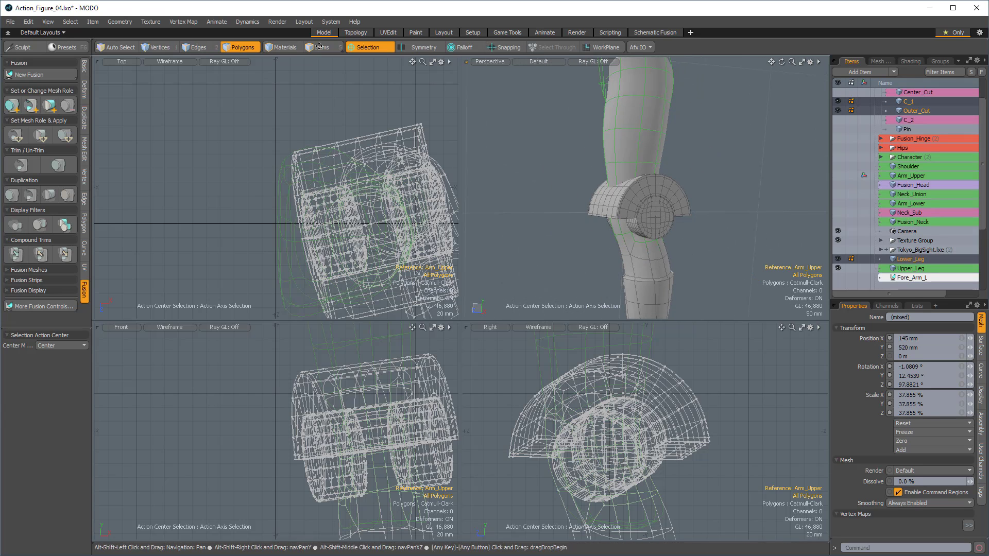
{"action": "left_click", "coordinate": [31, 75]}
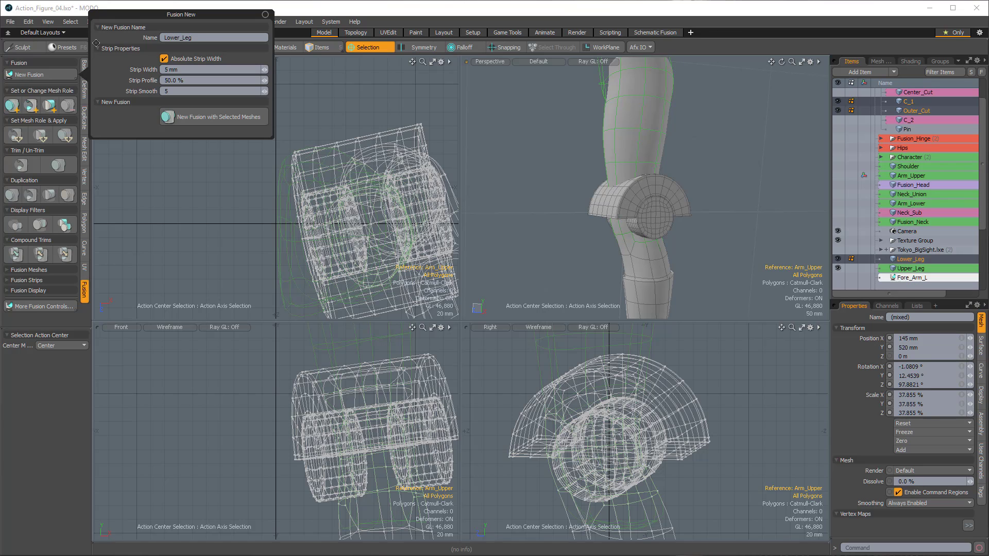
{"action": "left_click", "coordinate": [219, 116]}
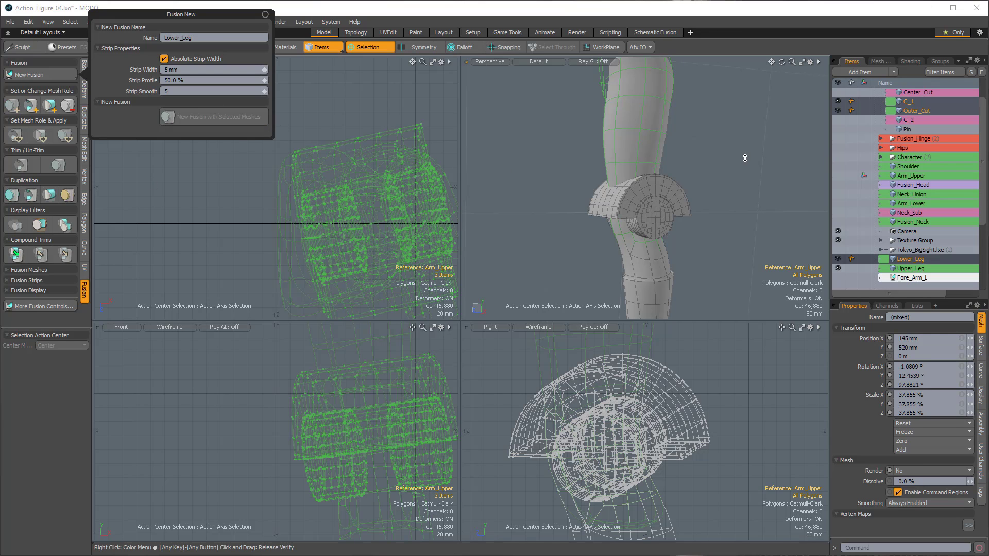
Step: Change C_1 to a subtractive mesh and trim the Lower_Leg mesh with it
{"action": "left_click", "coordinate": [662, 196], "text": "alt"}
{"action": "left_click_drag", "start_coordinate": [662, 197], "coordinate": [673, 170], "text": "alt"}
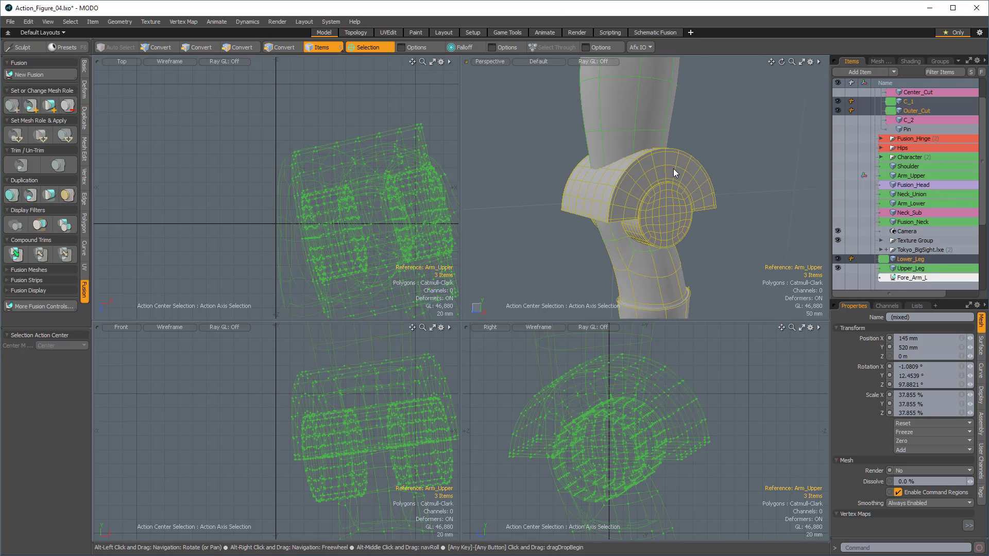
{"action": "key", "text": "3"}
{"action": "left_click", "coordinate": [701, 175]}
{"action": "key", "text": "5"}
{"action": "left_click", "coordinate": [706, 188]}
{"action": "left_click_drag", "start_coordinate": [706, 188], "coordinate": [678, 204], "text": "alt"}
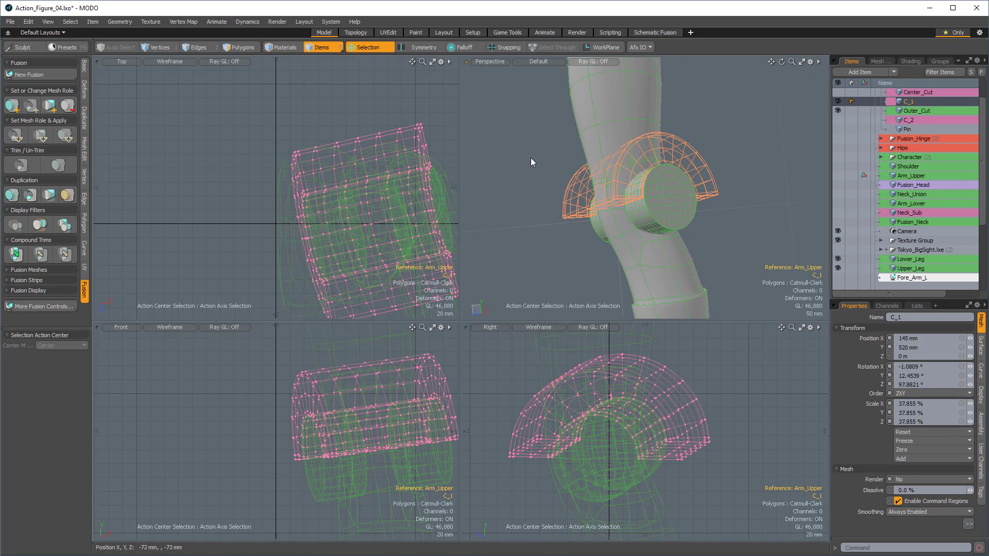
{"action": "left_click", "coordinate": [688, 273], "text": "shift"}
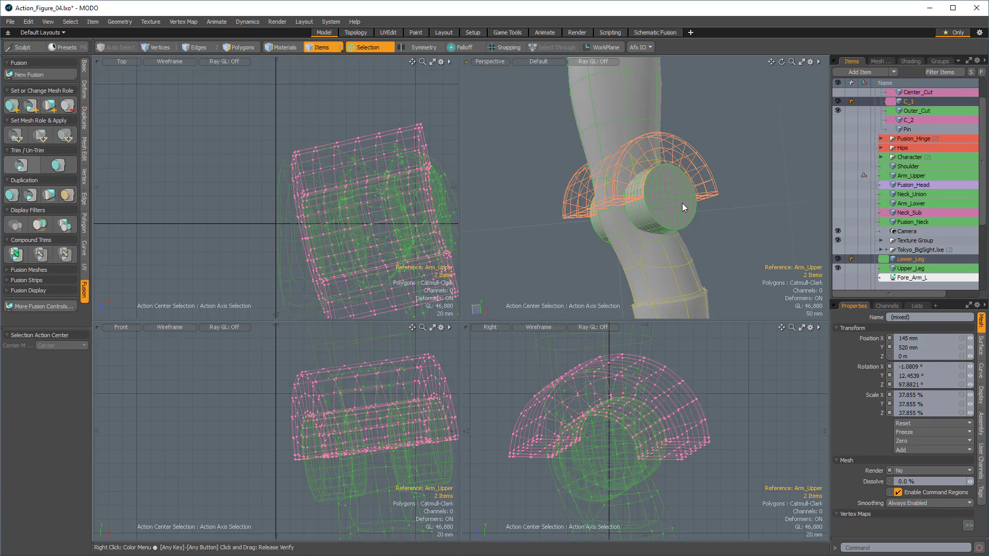
{"action": "left_click_drag", "start_coordinate": [682, 199], "coordinate": [657, 208], "text": "alt"}
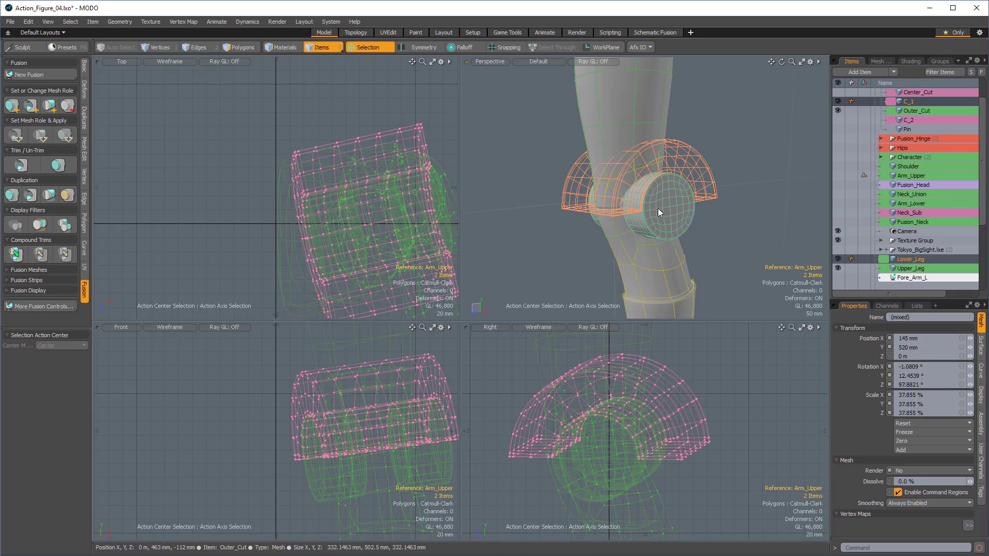
Step: Make Outer_Cut a subtractive mesh and apply it as a trim to the Lower_Leg mesh
{"action": "left_click", "coordinate": [658, 208]}
{"action": "left_click", "coordinate": [30, 106]}
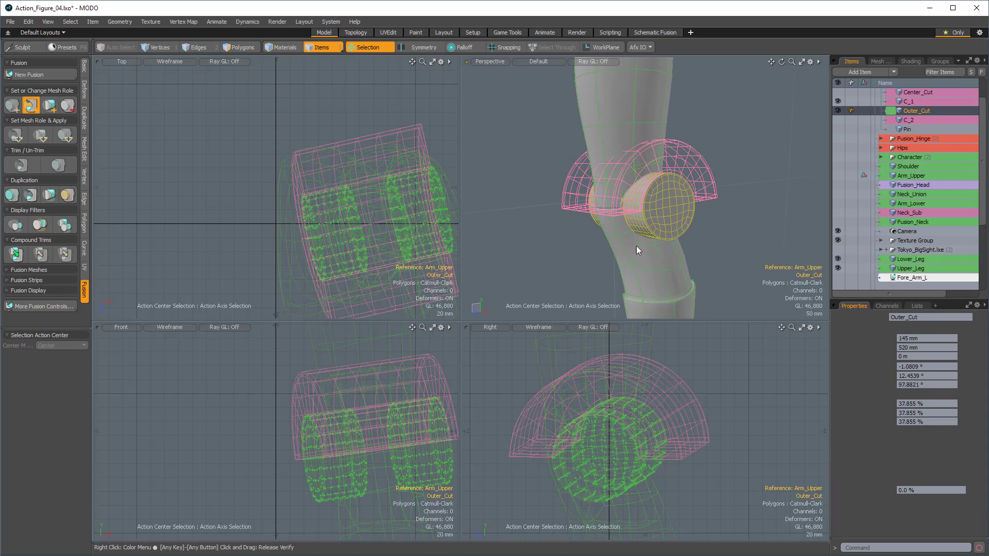
{"action": "left_click", "coordinate": [665, 270], "text": "shift"}
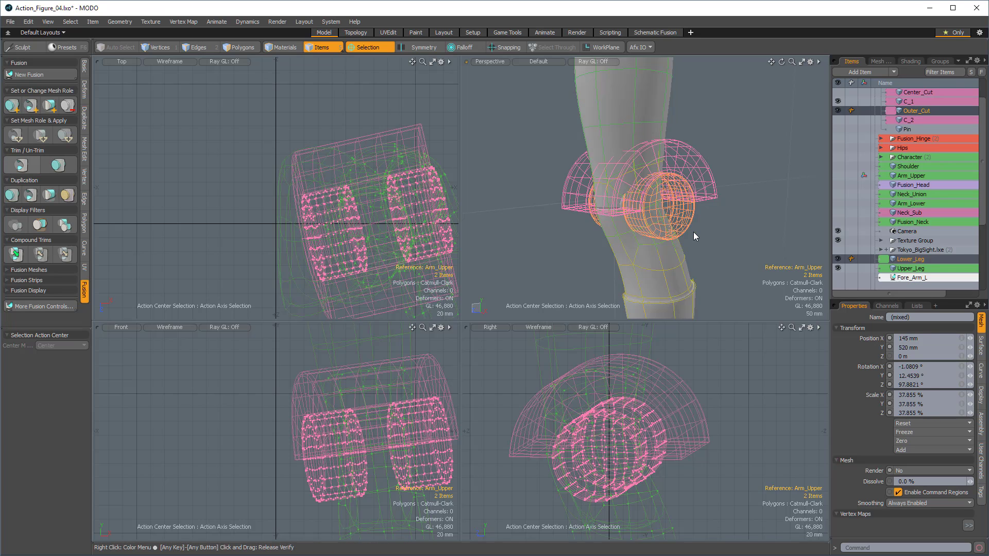
{"action": "left_click_drag", "start_coordinate": [699, 230], "coordinate": [641, 211], "text": "alt"}
Step: Show the hinge's Pin mesh and hide the Upper_Leg (2) Fusion item
{"action": "left_click", "coordinate": [838, 129]}
{"action": "scroll", "coordinate": [947, 118], "scroll_direction": "up", "scroll_amount": 3}
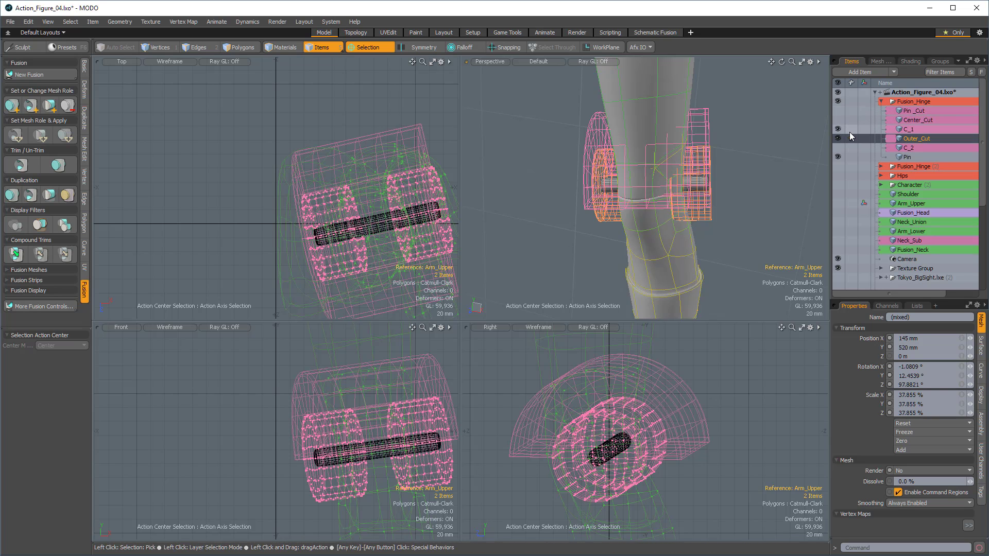
{"action": "left_click_drag", "start_coordinate": [745, 176], "coordinate": [793, 216], "text": "alt"}
{"action": "scroll", "coordinate": [857, 257], "scroll_direction": "down", "scroll_amount": 4}
{"action": "left_click", "coordinate": [837, 268]}
Step: Scale both Outer_Cut cylinders' polygons to 100.5% in Y and Z, and show the Upper_Leg (2) Fusion item again in item mode
{"action": "key", "text": "3"}
{"action": "double_click", "coordinate": [704, 215]}
{"action": "double_click", "coordinate": [567, 225], "text": "shift"}
{"action": "left_click_drag", "start_coordinate": [566, 224], "coordinate": [587, 149], "text": "alt"}
{"action": "key", "text": "y"}
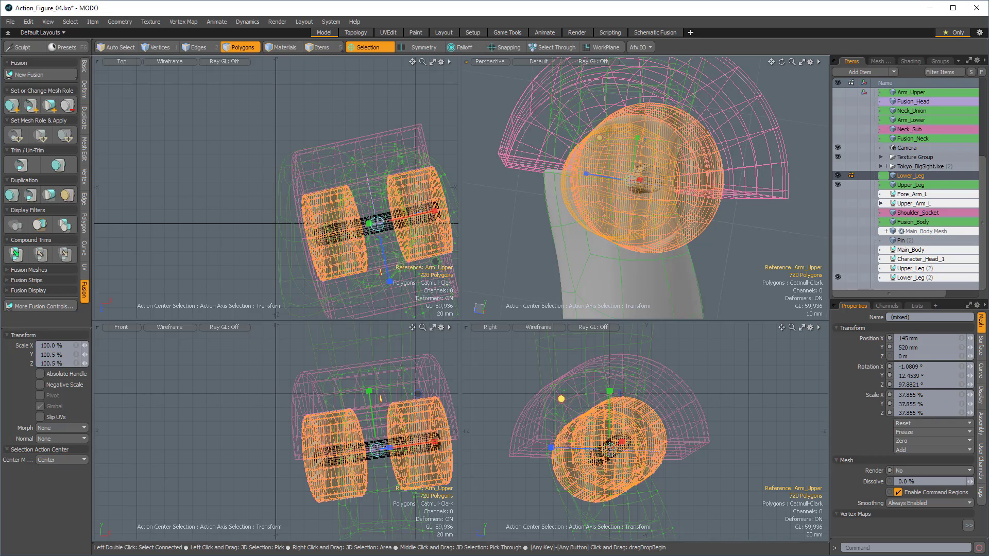
{"action": "left_click_drag", "start_coordinate": [773, 216], "coordinate": [794, 227], "text": "alt"}
{"action": "key", "text": "q"}
{"action": "left_click", "coordinate": [795, 227]}
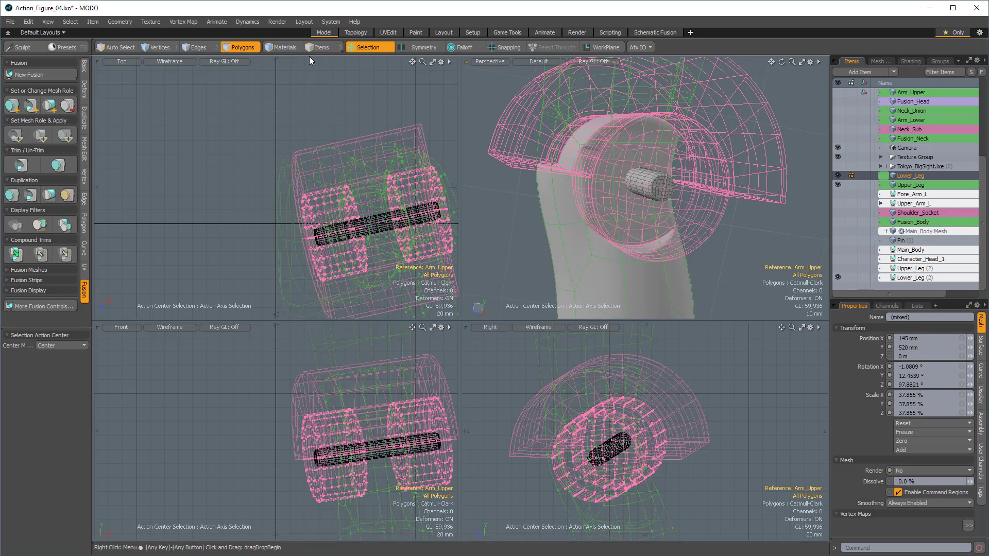
{"action": "left_click", "coordinate": [324, 46]}
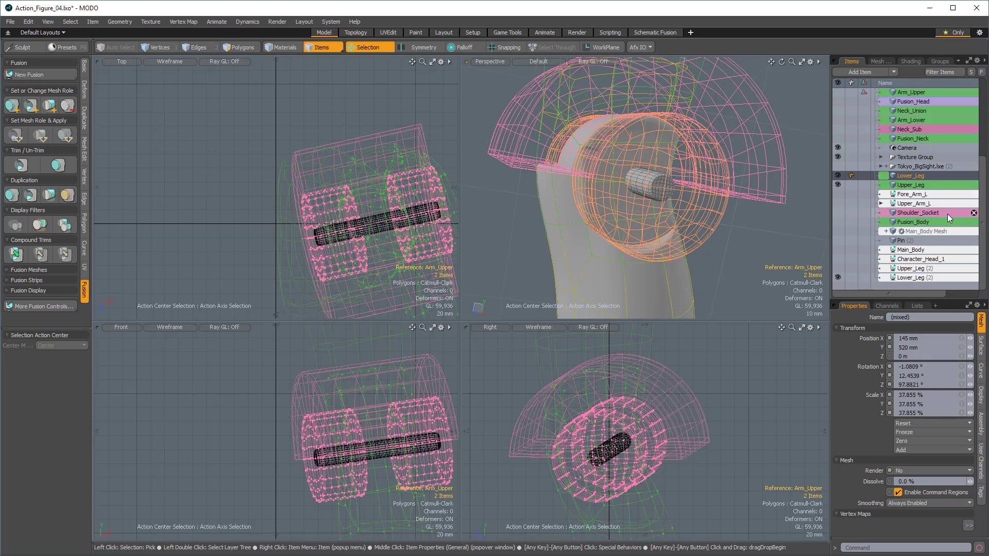
{"action": "left_click", "coordinate": [838, 268]}
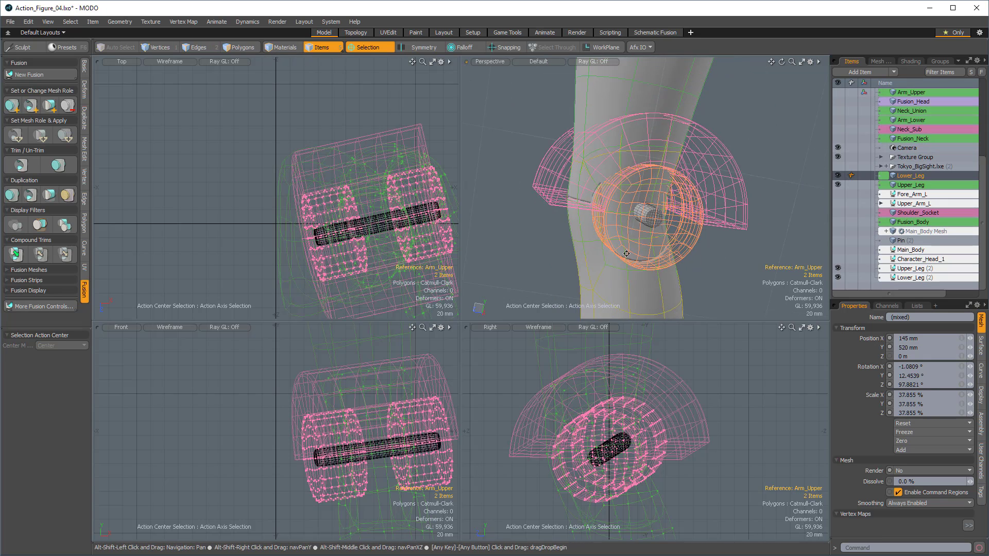
Step: Rotate all hinge meshes from Pin _Cut through Pin together to about -0.12°, 5.52° and 97.95° in X, Y and Z
{"action": "scroll", "coordinate": [906, 123], "scroll_direction": "up", "scroll_amount": 3}
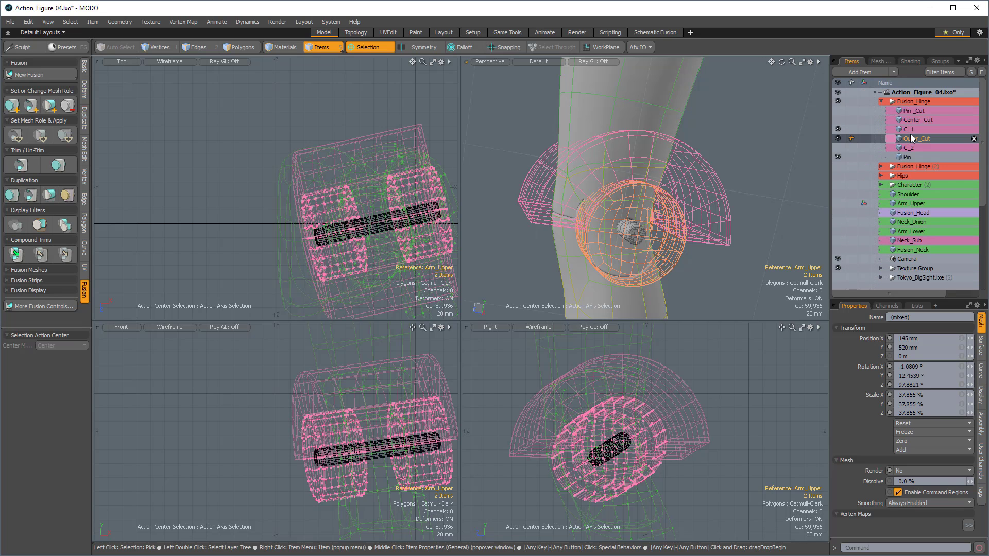
{"action": "scroll", "coordinate": [910, 134], "scroll_direction": "up", "scroll_amount": 3}
{"action": "left_click", "coordinate": [911, 111]}
{"action": "left_click", "coordinate": [907, 157], "text": "shift"}
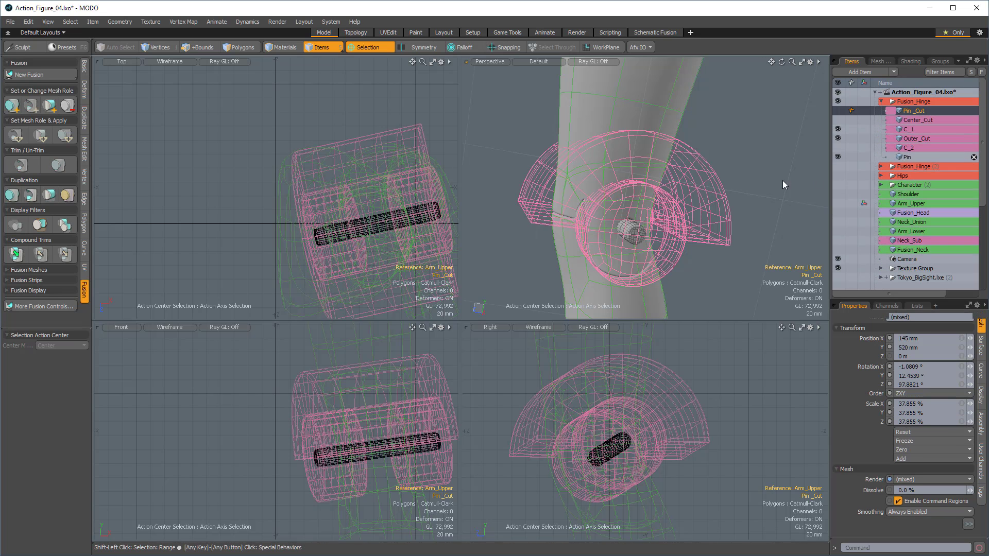
{"action": "mouse_move", "coordinate": [695, 211]}
{"action": "left_mouse_down", "text": "alt"}
{"action": "mouse_move", "coordinate": [742, 217]}
{"action": "mouse_move", "coordinate": [699, 201]}
{"action": "left_mouse_up", "text": "alt"}
{"action": "left_click_drag", "start_coordinate": [650, 170], "coordinate": [680, 225], "text": "alt"}
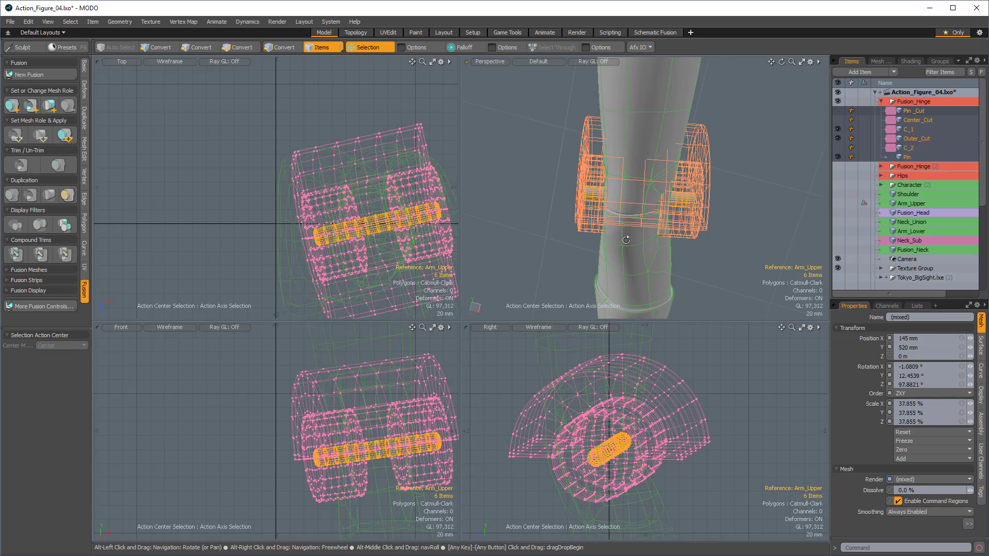
{"action": "left_click_drag", "start_coordinate": [792, 194], "coordinate": [675, 214], "text": "alt"}
{"action": "key", "text": "e"}
{"action": "scroll", "coordinate": [674, 163], "scroll_direction": "up", "scroll_amount": 3}
{"action": "key", "text": "r"}
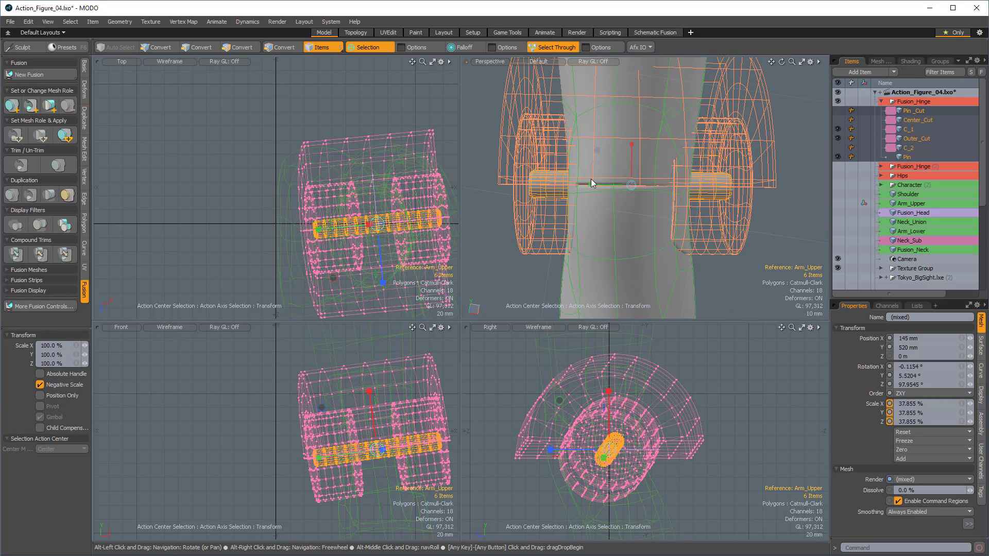
Step: Move the selected hinge meshes along the pin axis to about X 150.9 mm, Y 520.8 mm and Z -0.57 mm
{"action": "key", "text": "w"}
{"action": "left_click_drag", "start_coordinate": [595, 183], "coordinate": [600, 188]}
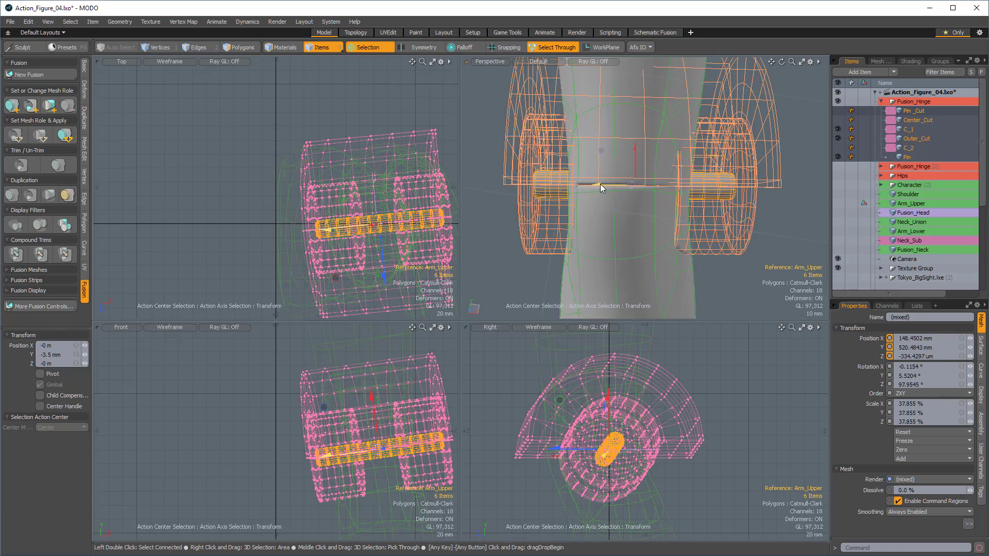
{"action": "left_click_drag", "start_coordinate": [646, 223], "coordinate": [641, 187], "text": "alt"}
{"action": "left_click_drag", "start_coordinate": [641, 187], "coordinate": [810, 200], "text": "alt"}
{"action": "key", "text": "Escape"}
Step: Hide C_1 and Outer_Cut, and shorten the Pin mesh by scaling its polygons to 57% in X
{"action": "left_click", "coordinate": [907, 154]}
{"action": "left_click", "coordinate": [838, 129]}
{"action": "left_click", "coordinate": [837, 139]}
{"action": "key", "text": "3"}
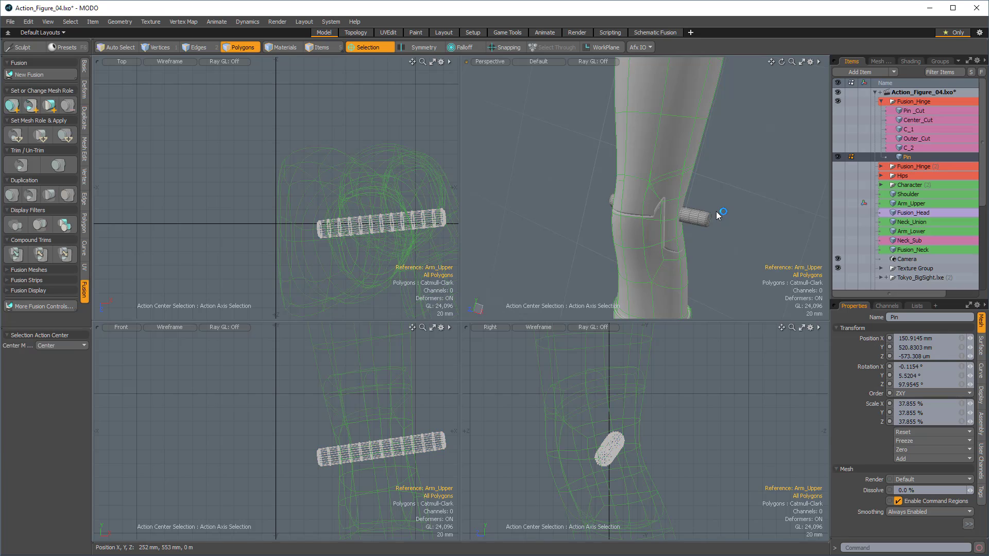
{"action": "key", "text": "y"}
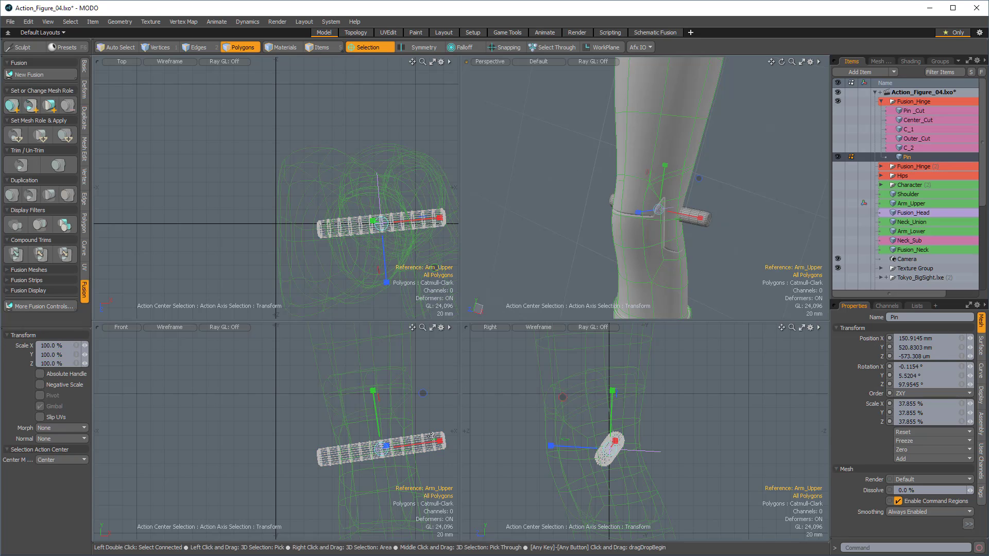
{"action": "left_click_drag", "start_coordinate": [438, 217], "coordinate": [413, 221]}
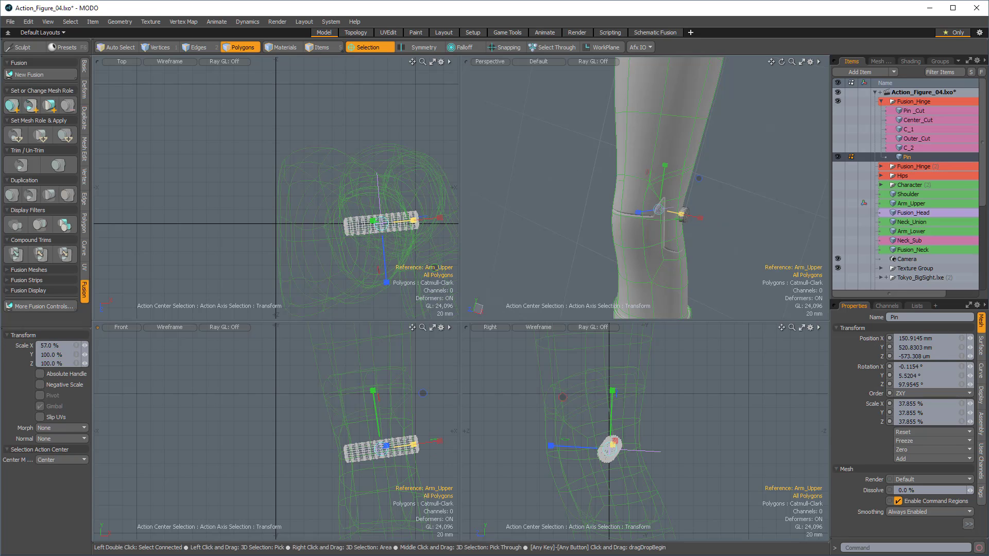
Step: Move the Pin polygons slightly along the pin's axis to center them inside the knee
{"action": "key", "text": "w"}
{"action": "left_click_drag", "start_coordinate": [620, 202], "coordinate": [734, 171]}
{"action": "key", "text": "space"}
Step: Collapse and hide the Fusion_Hinge group, and hide the Lower_Leg and Upper_Leg source meshes so only the leg's Fusion items show
{"action": "scroll", "coordinate": [666, 187], "scroll_direction": "down", "scroll_amount": 5}
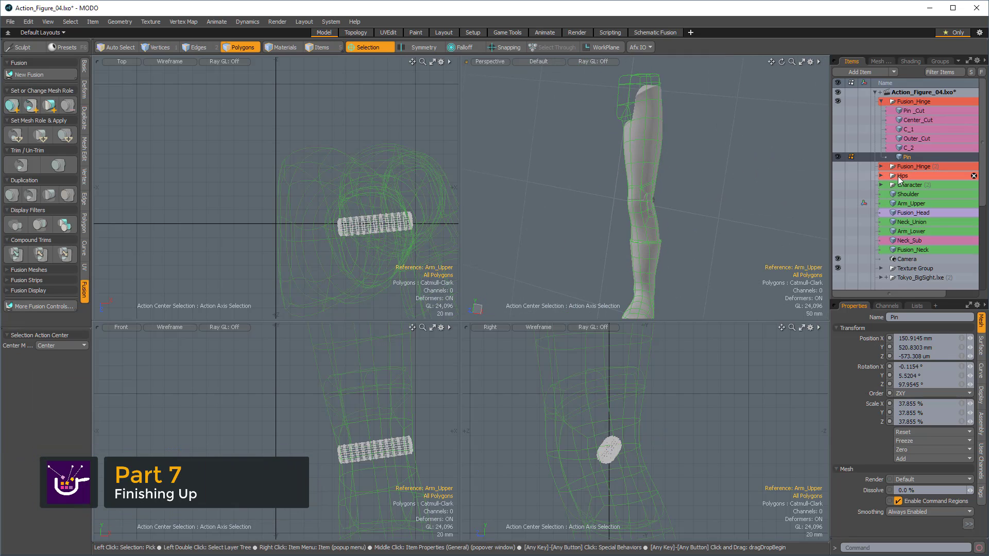
{"action": "left_click", "coordinate": [880, 101]}
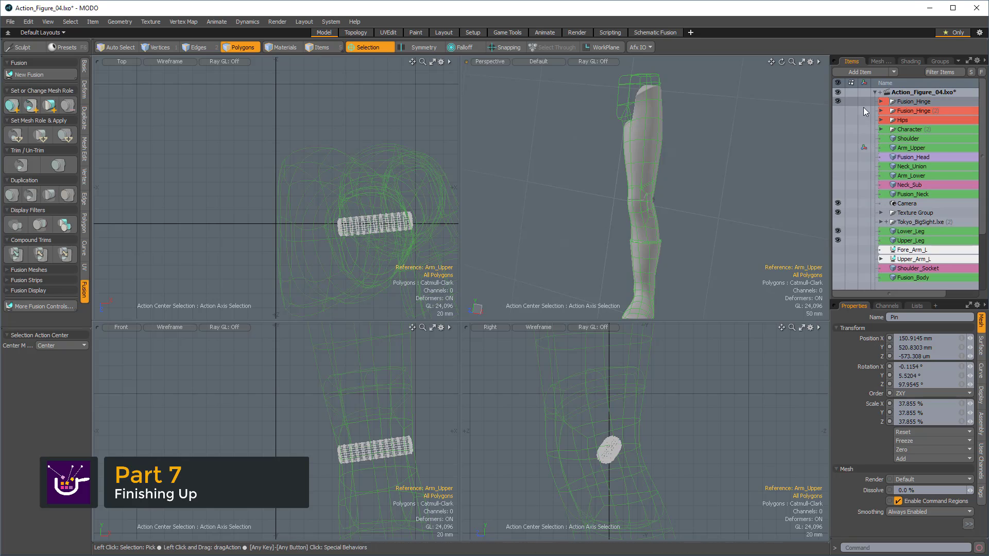
{"action": "left_click", "coordinate": [838, 102]}
{"action": "left_click_drag", "start_coordinate": [736, 168], "coordinate": [757, 176], "text": "alt"}
{"action": "left_click_drag", "start_coordinate": [757, 175], "coordinate": [761, 165], "text": "alt+shift"}
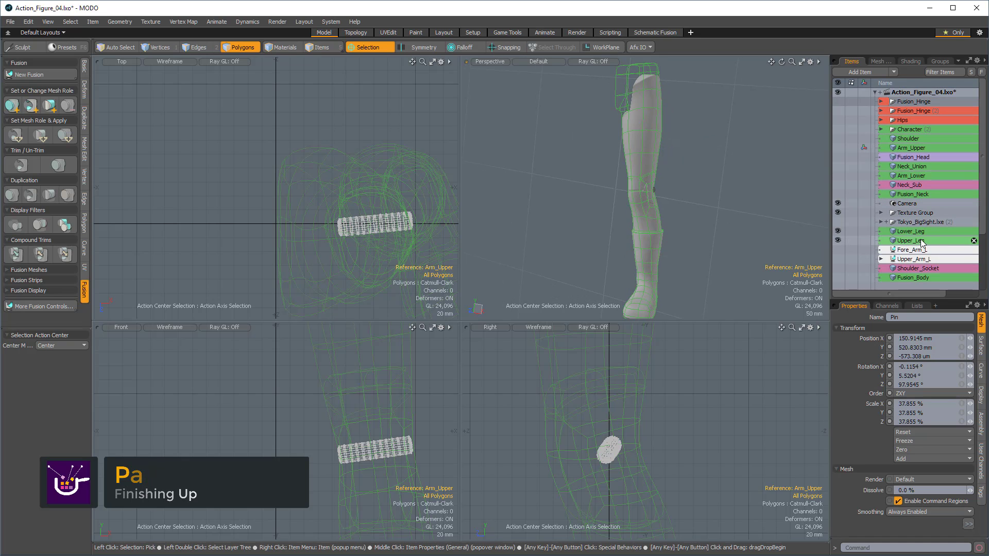
{"action": "scroll", "coordinate": [922, 243], "scroll_direction": "down", "scroll_amount": 2}
{"action": "left_click", "coordinate": [836, 176]}
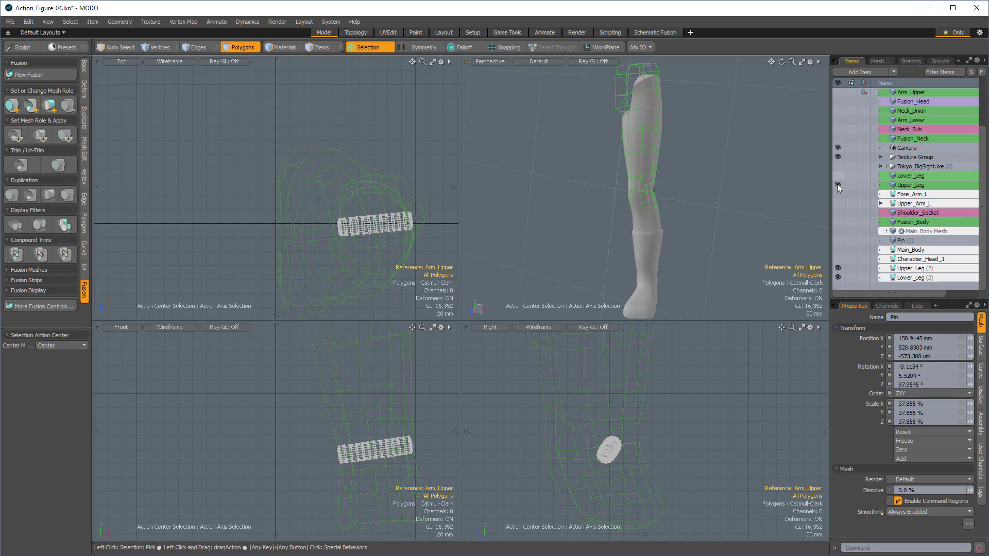
{"action": "left_click", "coordinate": [836, 184]}
{"action": "left_click_drag", "start_coordinate": [762, 196], "coordinate": [664, 206], "text": "alt"}
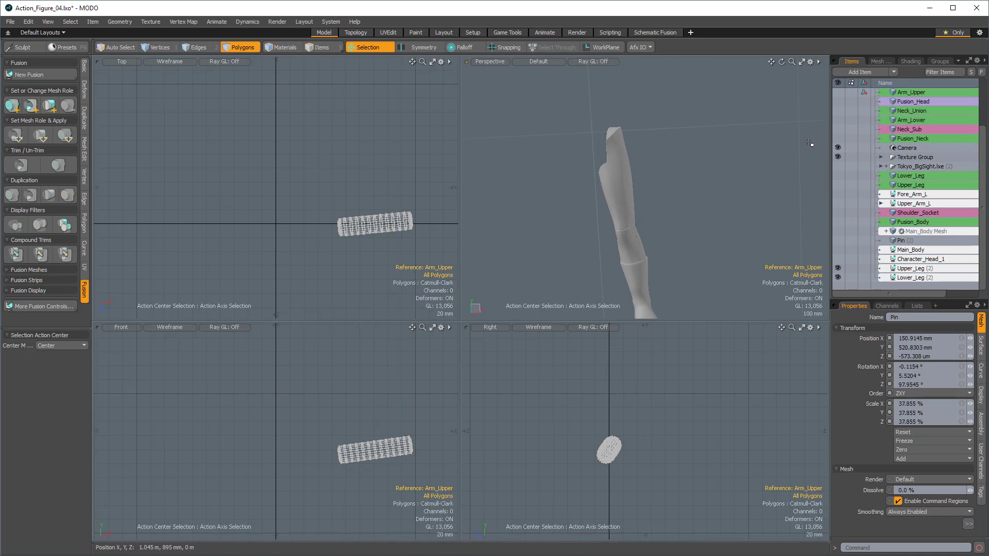
Step: Show Character_Head_1, Main_Body Mesh, Upper_Arm_L and Fore_Arm_L alongside the leg
{"action": "left_click", "coordinate": [839, 260]}
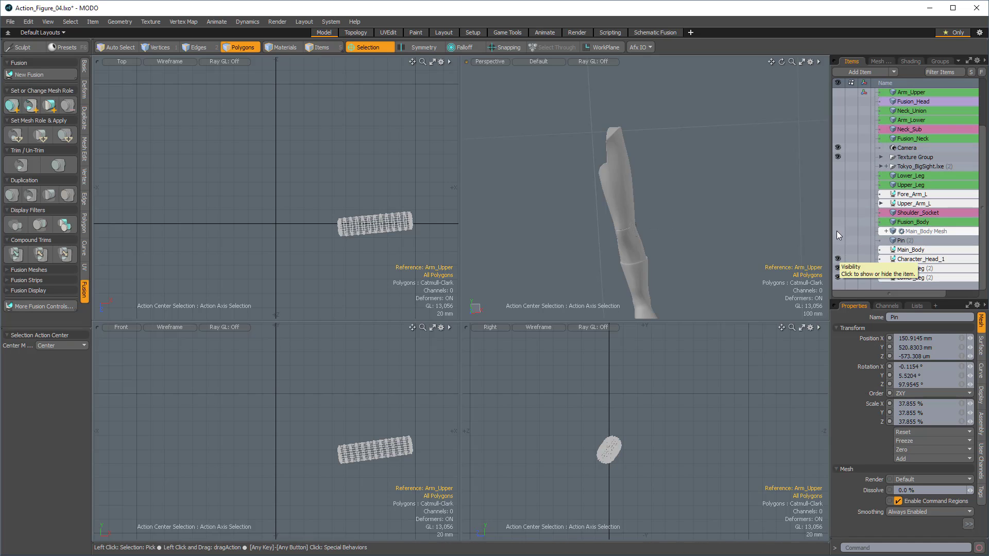
{"action": "left_click", "coordinate": [838, 231]}
{"action": "mouse_move", "coordinate": [716, 227]}
{"action": "left_mouse_down", "text": "alt"}
{"action": "mouse_move", "coordinate": [735, 221]}
{"action": "mouse_move", "coordinate": [662, 214]}
{"action": "mouse_move", "coordinate": [710, 230]}
{"action": "left_mouse_up", "text": "alt"}
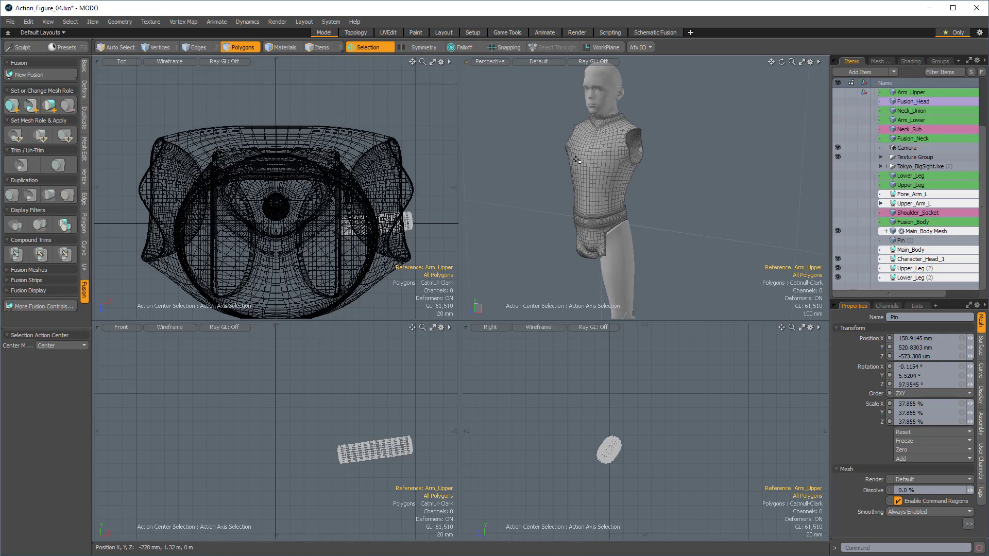
{"action": "left_click", "coordinate": [838, 203]}
{"action": "left_click", "coordinate": [837, 194]}
{"action": "left_click_drag", "start_coordinate": [706, 221], "coordinate": [728, 202], "text": "alt"}
Step: Show the Character group with its BackPack, Helmet and Scan_Head meshes hidden, leaving only Hand_L and Hand_R displayed from it
{"action": "scroll", "coordinate": [882, 131], "scroll_direction": "up", "scroll_amount": 2}
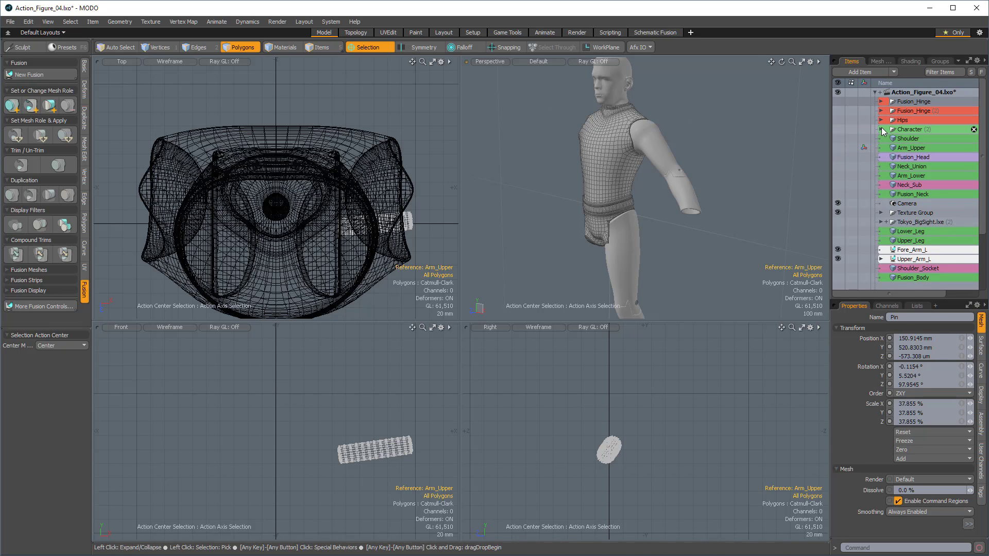
{"action": "left_click", "coordinate": [883, 130]}
{"action": "left_click", "coordinate": [881, 129]}
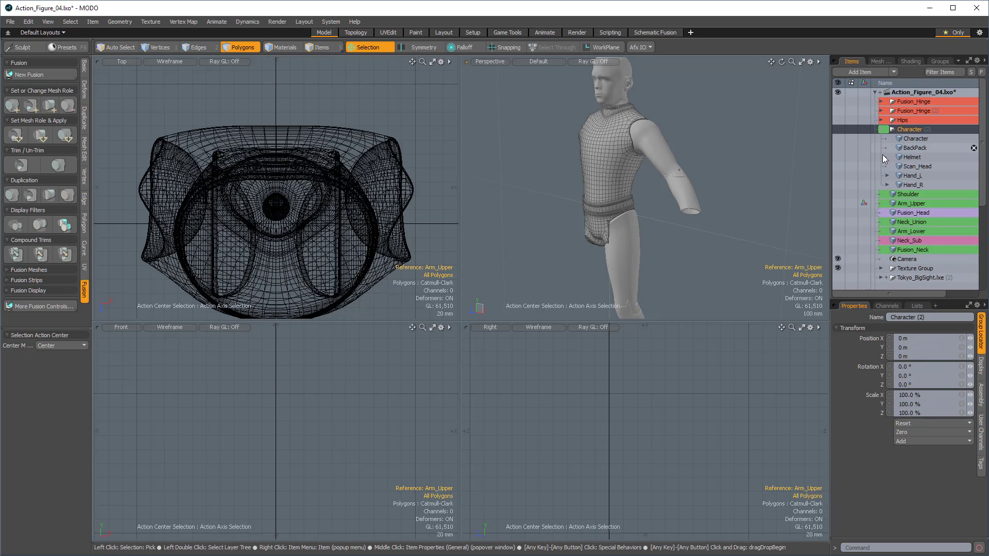
{"action": "left_click", "coordinate": [838, 128]}
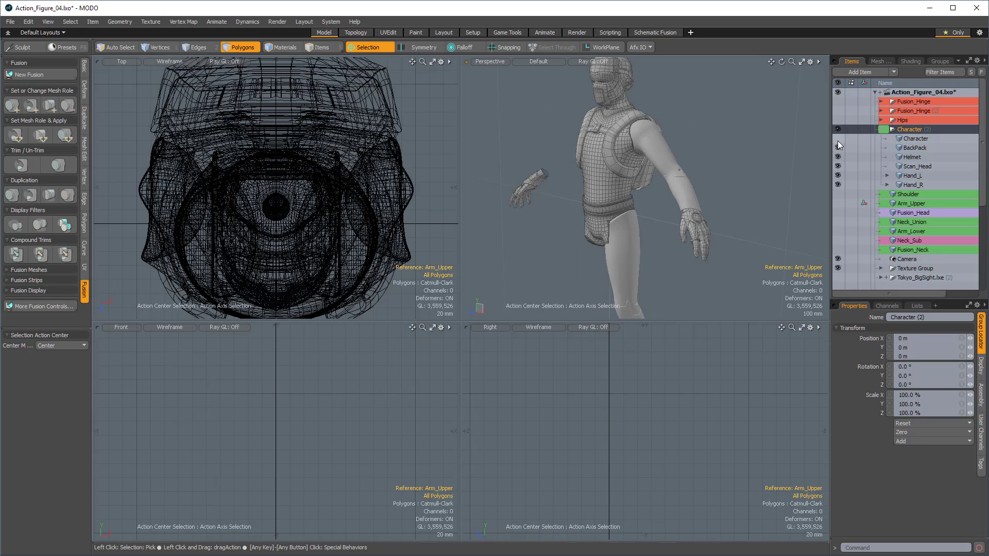
{"action": "left_click_drag", "start_coordinate": [838, 146], "coordinate": [838, 157]}
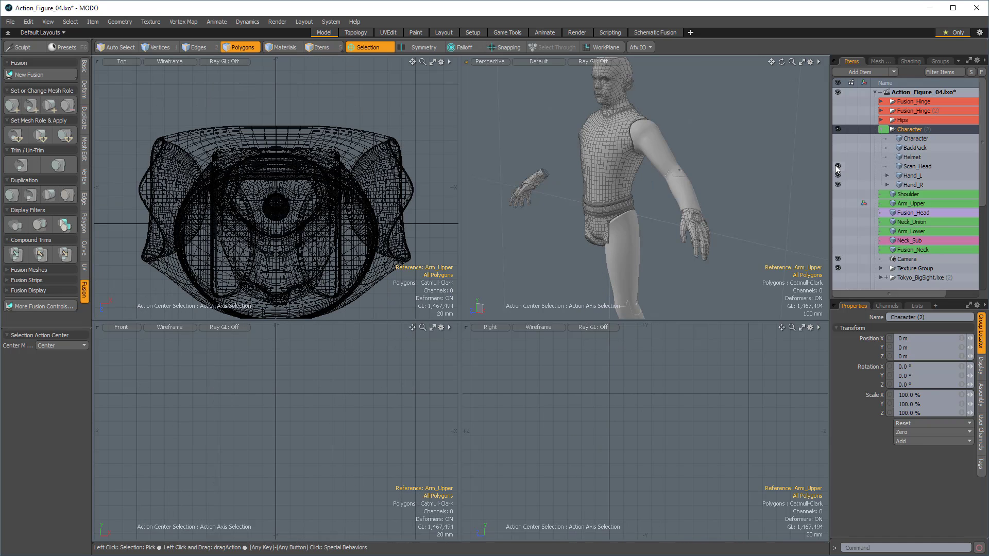
{"action": "left_click", "coordinate": [838, 167]}
Step: Show the Pin mesh together with the figure's body, arm, leg and hands
{"action": "left_click_drag", "start_coordinate": [751, 146], "coordinate": [713, 181], "text": "alt"}
{"action": "left_click", "coordinate": [881, 111]}
{"action": "left_click", "coordinate": [881, 111]}
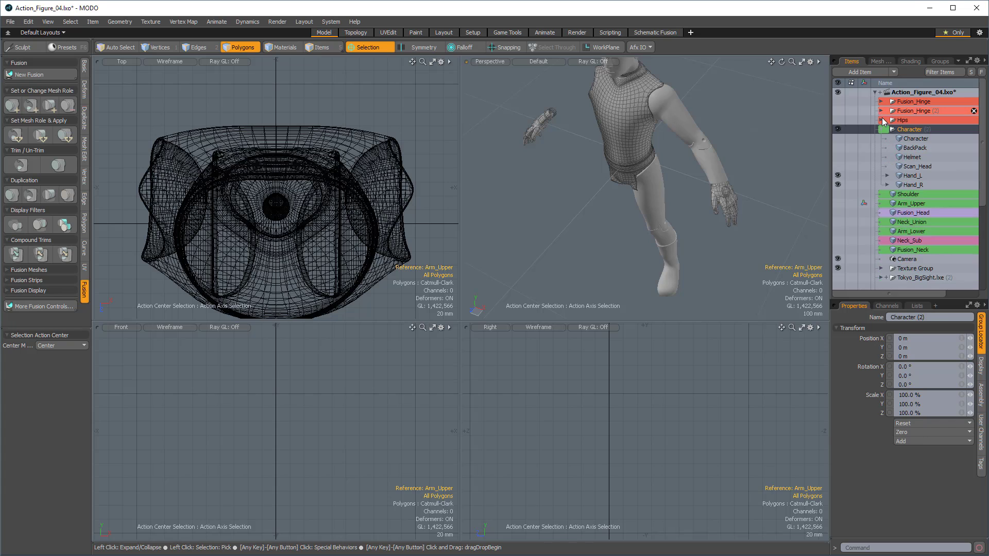
{"action": "scroll", "coordinate": [934, 224], "scroll_direction": "down", "scroll_amount": 3}
{"action": "left_click", "coordinate": [838, 268]}
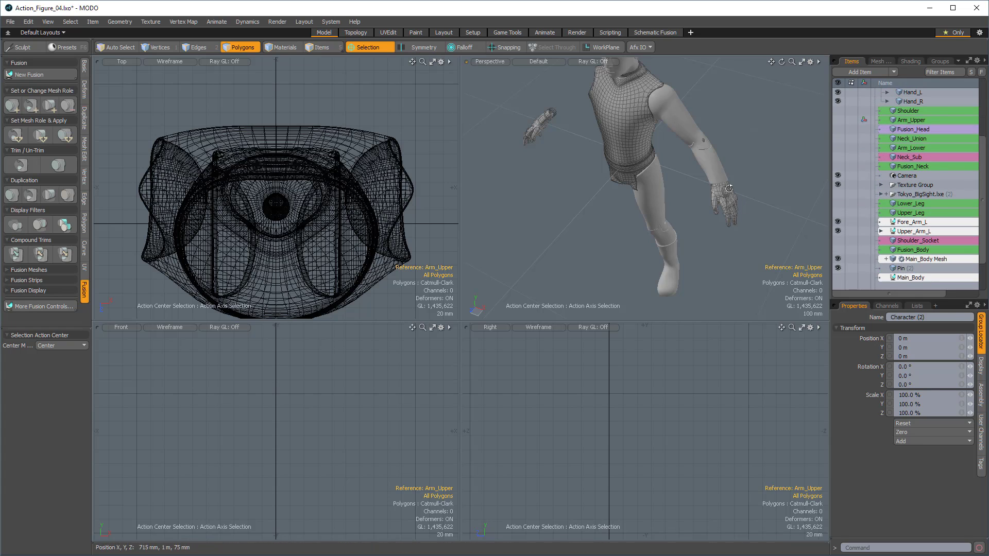
{"action": "left_click_drag", "start_coordinate": [736, 178], "coordinate": [656, 135], "text": "alt"}
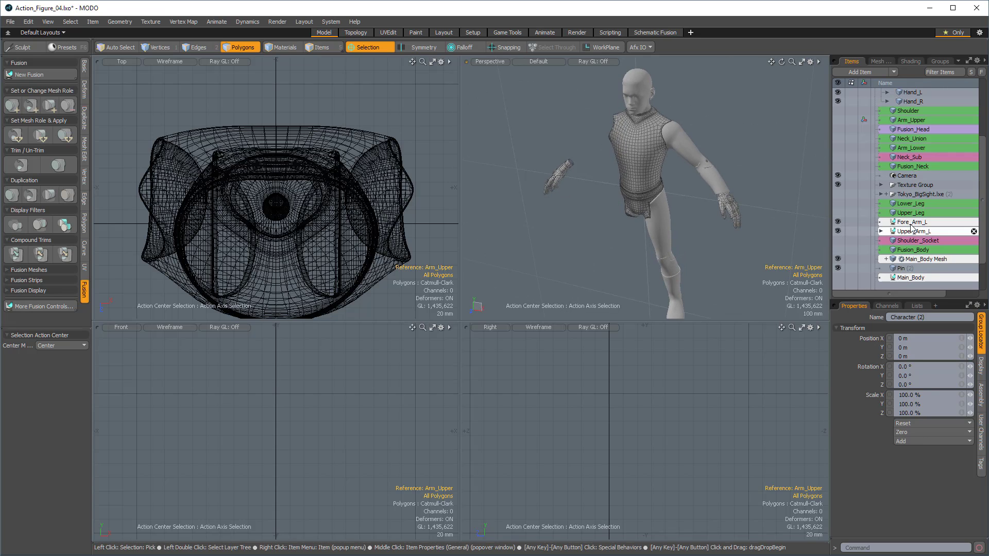
Step: Duplicate and convert the Fore_Arm_L Fusion item to a mesh named Fore_Arm_L Mesh, using the Airtight Final mesh mode
{"action": "left_click", "coordinate": [710, 187]}
{"action": "left_click_drag", "start_coordinate": [710, 187], "coordinate": [695, 164], "text": "alt+shift"}
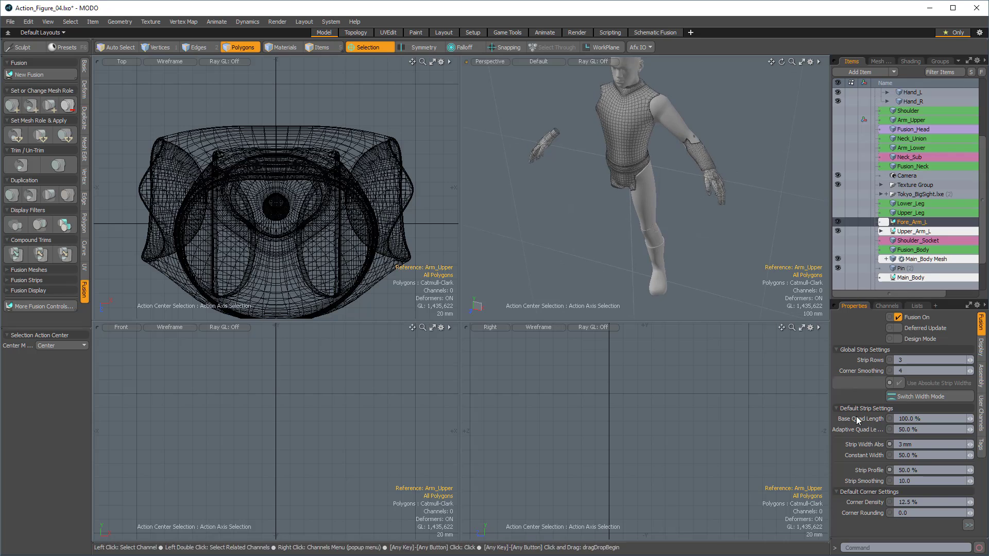
{"action": "left_click", "coordinate": [968, 525]}
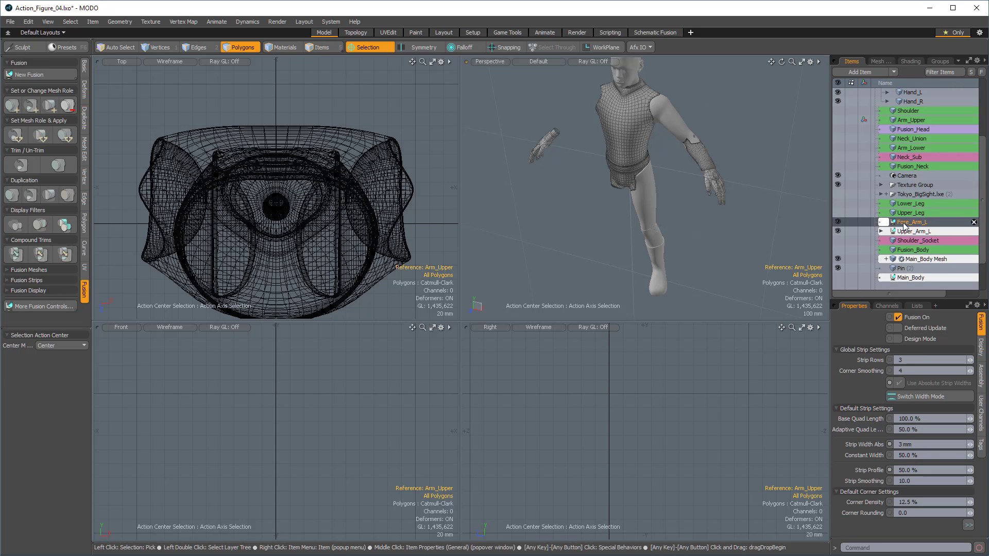
{"action": "left_click", "coordinate": [968, 525]}
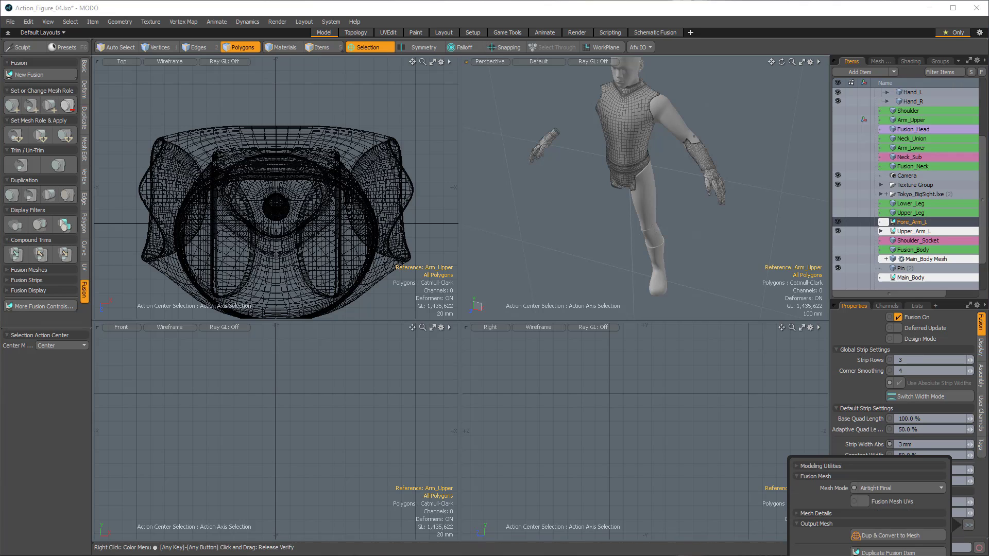
{"action": "left_click", "coordinate": [879, 538]}
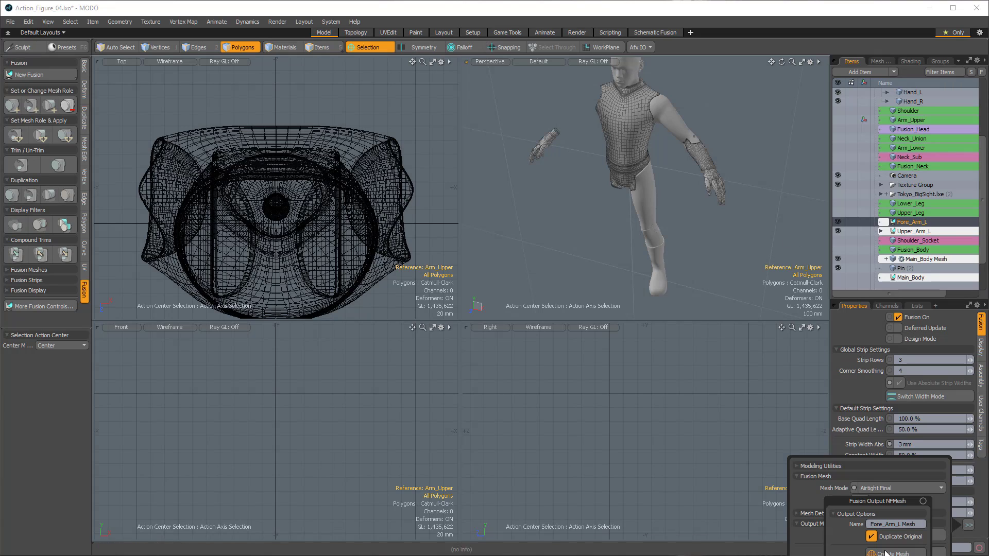
{"action": "left_click", "coordinate": [885, 553]}
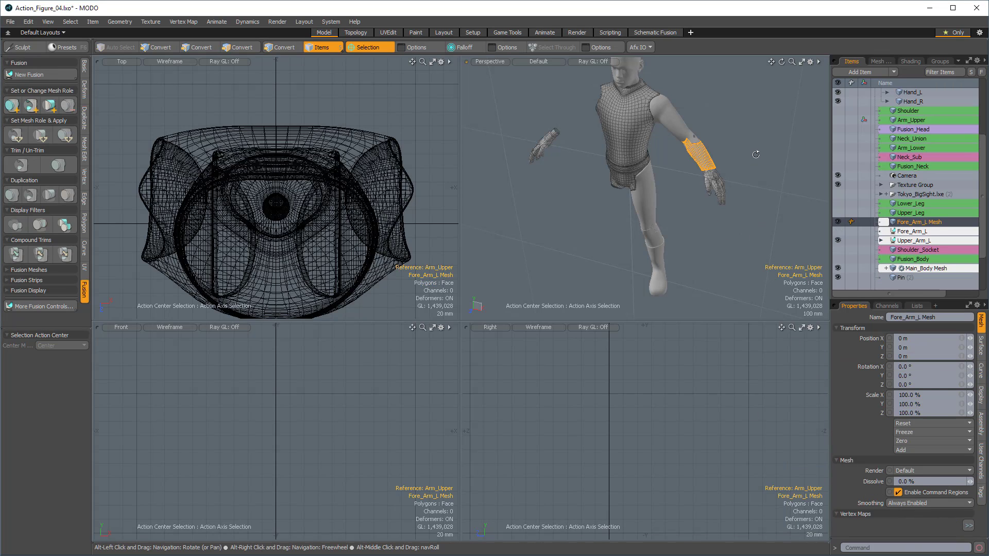
Step: Clear the item selection and examine how the converted left forearm fits the upper arm, hand and torso
{"action": "left_click_drag", "start_coordinate": [745, 156], "coordinate": [712, 196], "text": "alt"}
{"action": "scroll", "coordinate": [697, 148], "scroll_direction": "up", "scroll_amount": 3}
{"action": "left_click", "coordinate": [698, 150]}
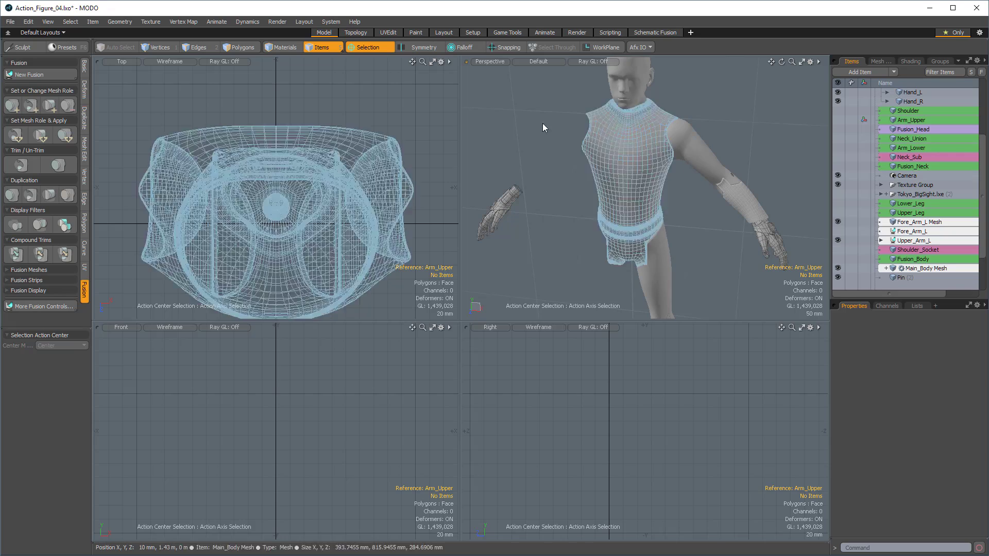
{"action": "left_click_drag", "start_coordinate": [674, 164], "coordinate": [698, 158], "text": "alt"}
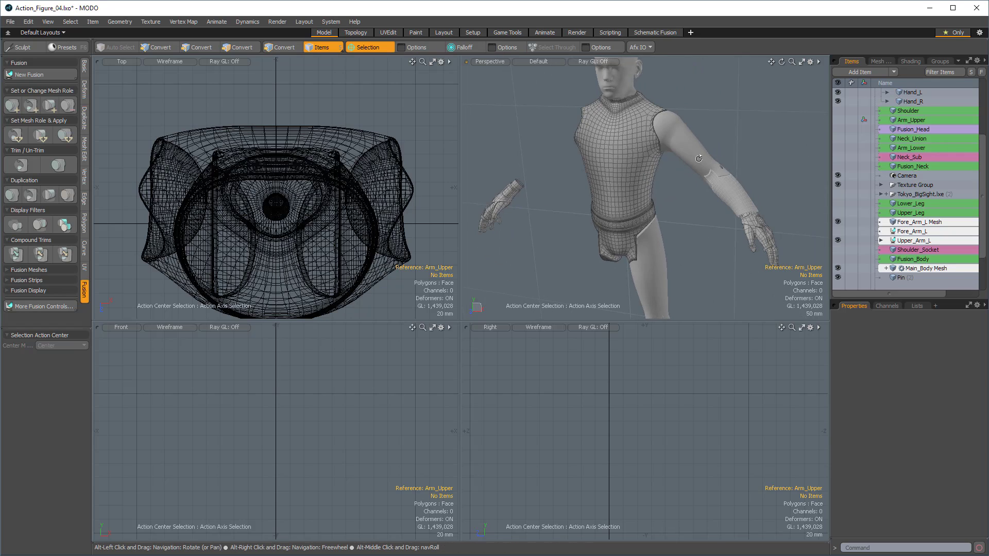
{"action": "left_click_drag", "start_coordinate": [685, 234], "coordinate": [682, 208], "text": "alt+shift"}
{"action": "left_click_drag", "start_coordinate": [640, 178], "coordinate": [673, 184], "text": "alt"}
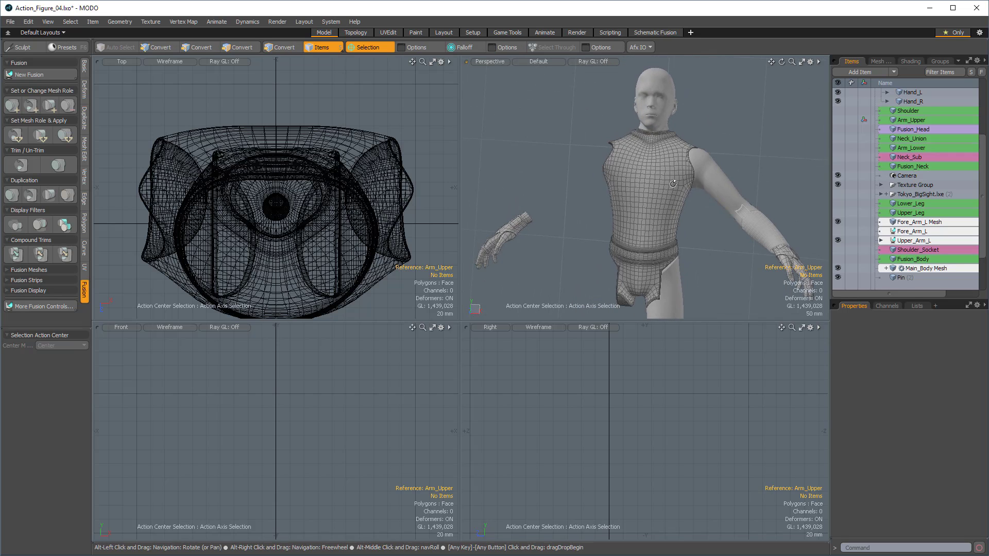
{"action": "left_click", "coordinate": [659, 177]}
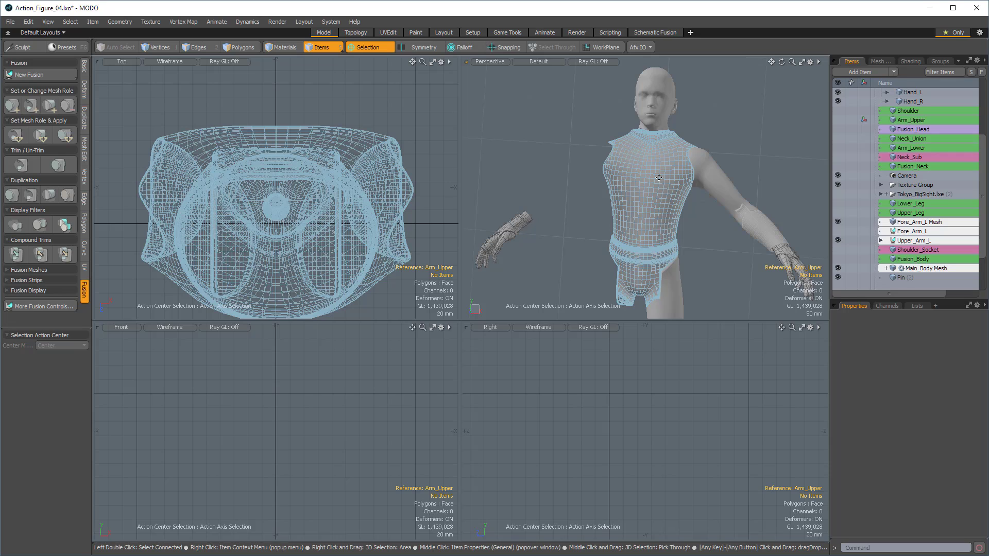